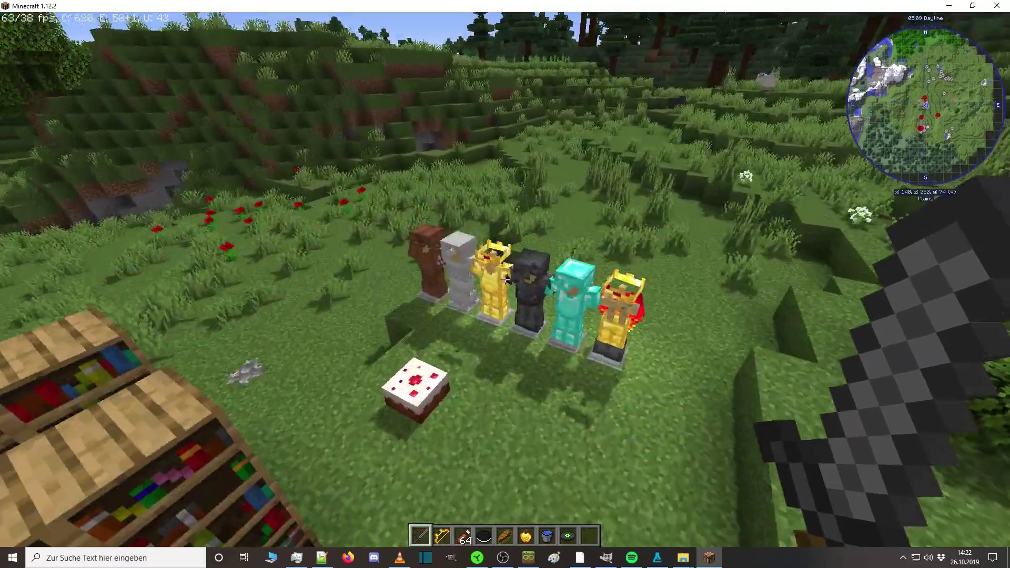
# Examine the textures of the armour stands, cake, enchanting table, crops and hedge in the outdoor block showcase.
pyautogui.scroll(-6, 505, 279)
pyautogui.press('w')
pyautogui.scroll(1, 505, 279)
pyautogui.scroll(3, 505, 280)
pyautogui.press('w')
pyautogui.press('space')
pyautogui.scroll(-2, 504, 280)
pyautogui.scroll(1, 505, 280)
pyautogui.scroll(3, 505, 280)
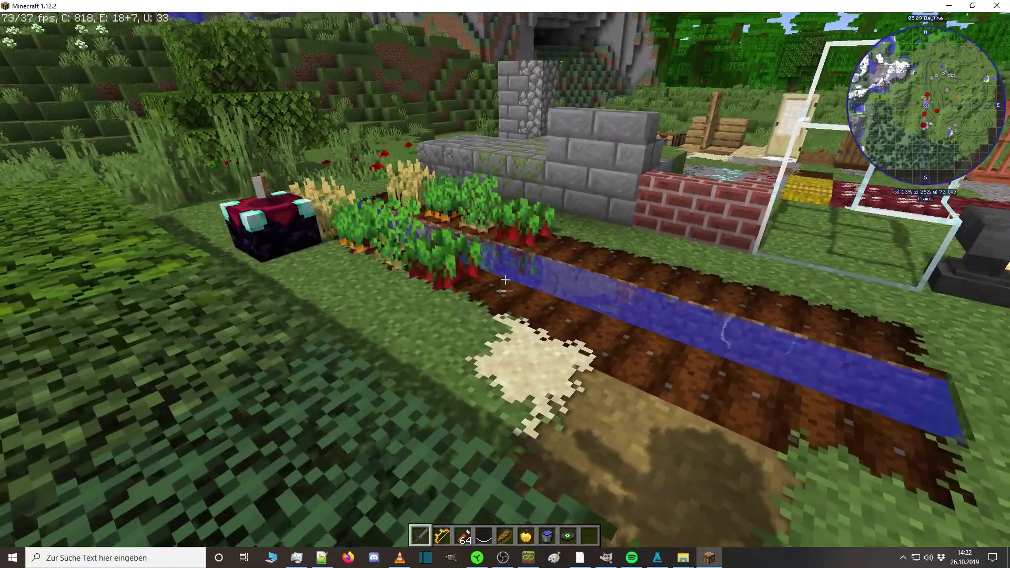
pyautogui.scroll(-3, 505, 280)
pyautogui.scroll(1, 505, 280)
pyautogui.press('w')
pyautogui.press('space')
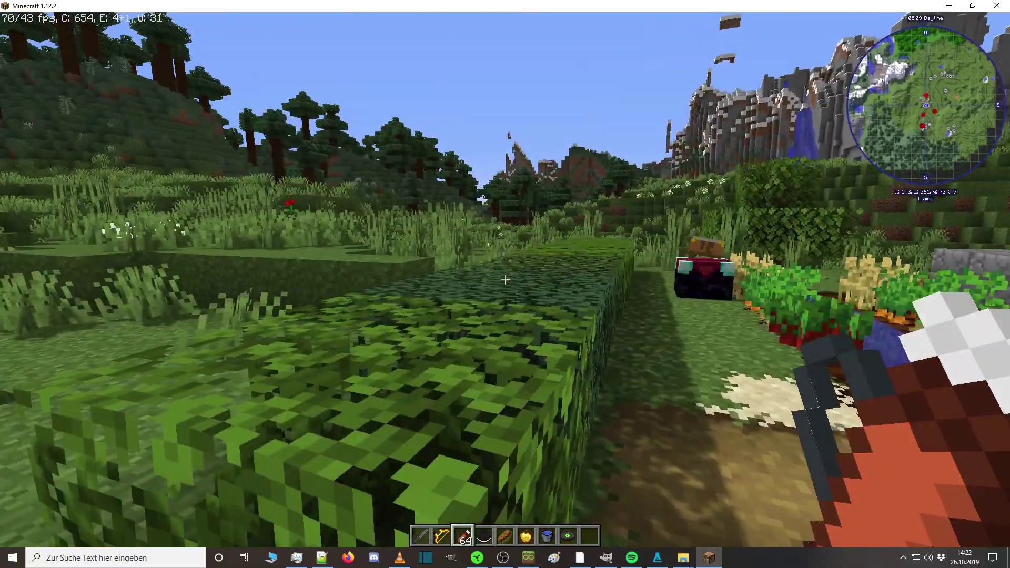
# Split the stack of 64 arrows in the inventory into stacks of 32, 16, 15 and 1.
pyautogui.press('e')
pyautogui.rightClick(460, 335)
pyautogui.moveTo(458, 311); pyautogui.dragTo(477, 311)
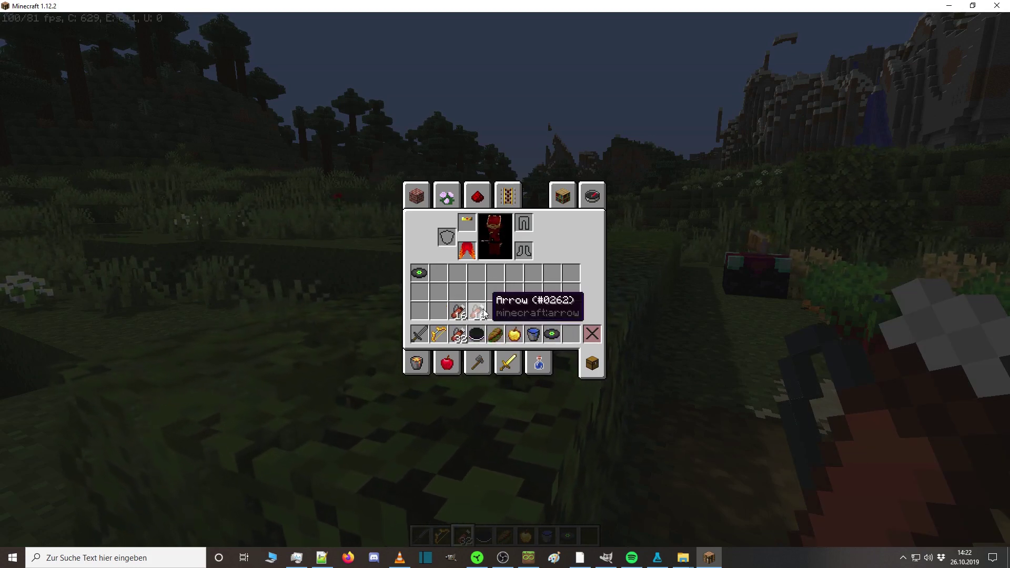
pyautogui.click(478, 309)
pyautogui.rightClick(494, 311)
pyautogui.click(478, 310)
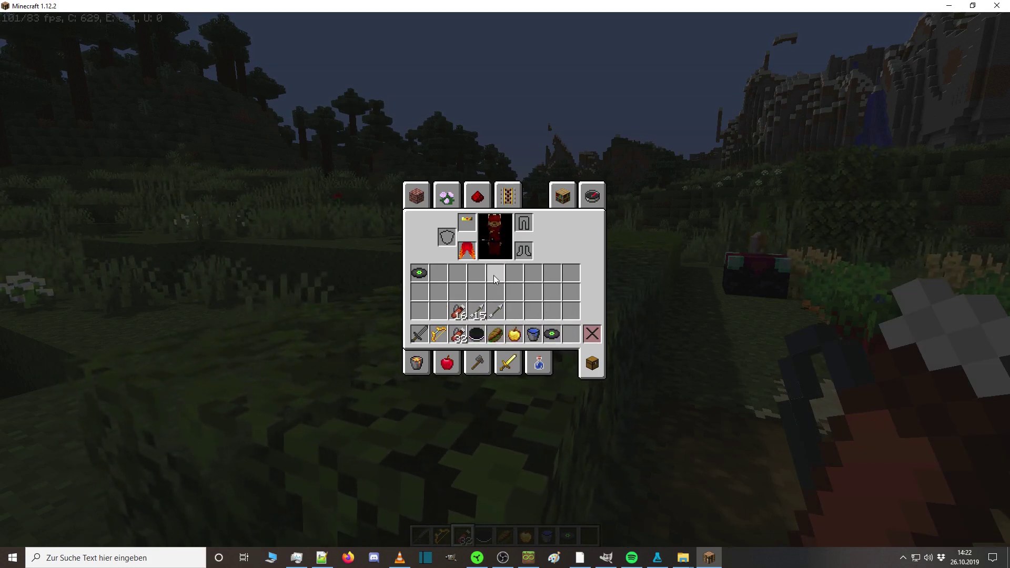
# Merge the split arrows back into one stack of 64 in the hotbar.
pyautogui.click(476, 311)
pyautogui.click(494, 311)
pyautogui.click(494, 310)
pyautogui.click(455, 310)
pyautogui.keyDown('shift'); pyautogui.click(457, 312); pyautogui.keyUp('shift')
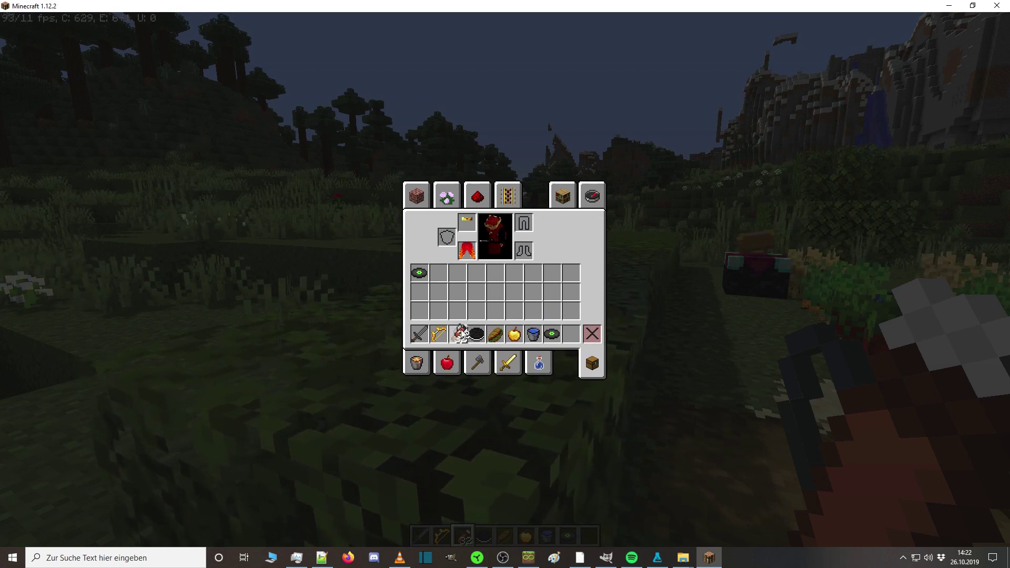
# Destroy the spare disc from the first storage slot and leave the inventory.
pyautogui.click(419, 272)
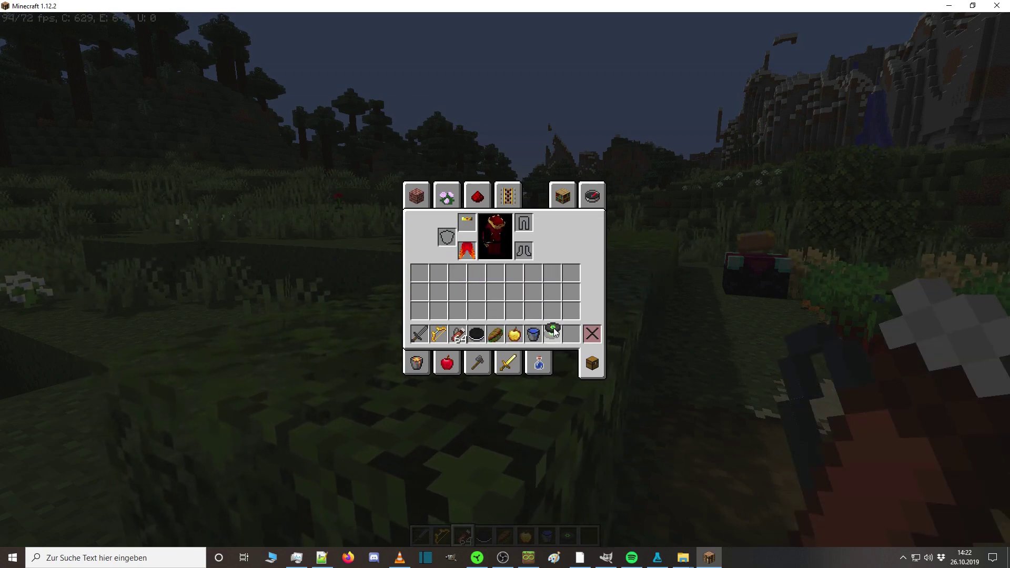
pyautogui.click(592, 334)
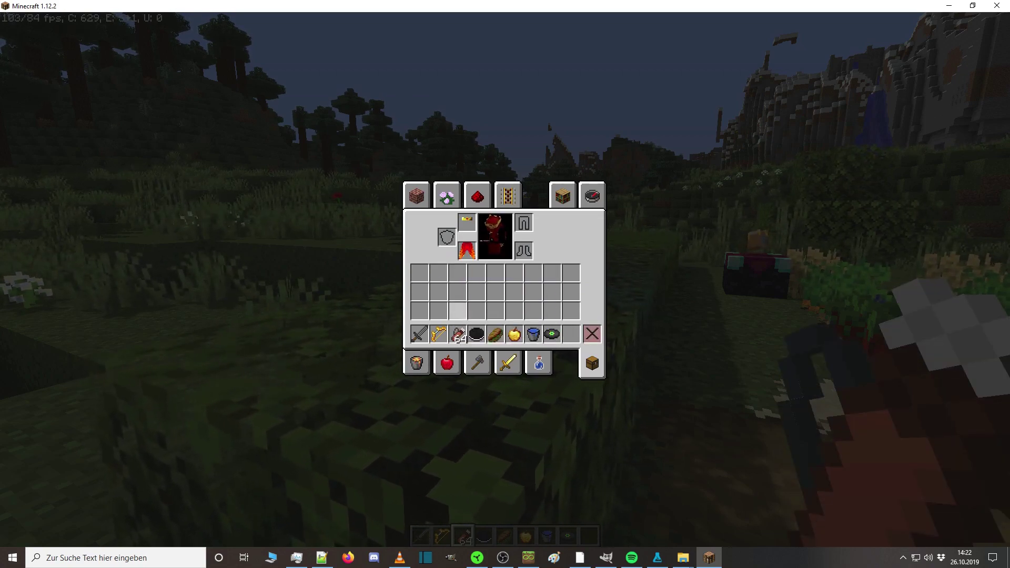
pyautogui.press('e')
# Examine the framed Blaze Bow beside the glass blocks while holding the matching bow.
pyautogui.scroll(2, 505, 279)
pyautogui.press('w')
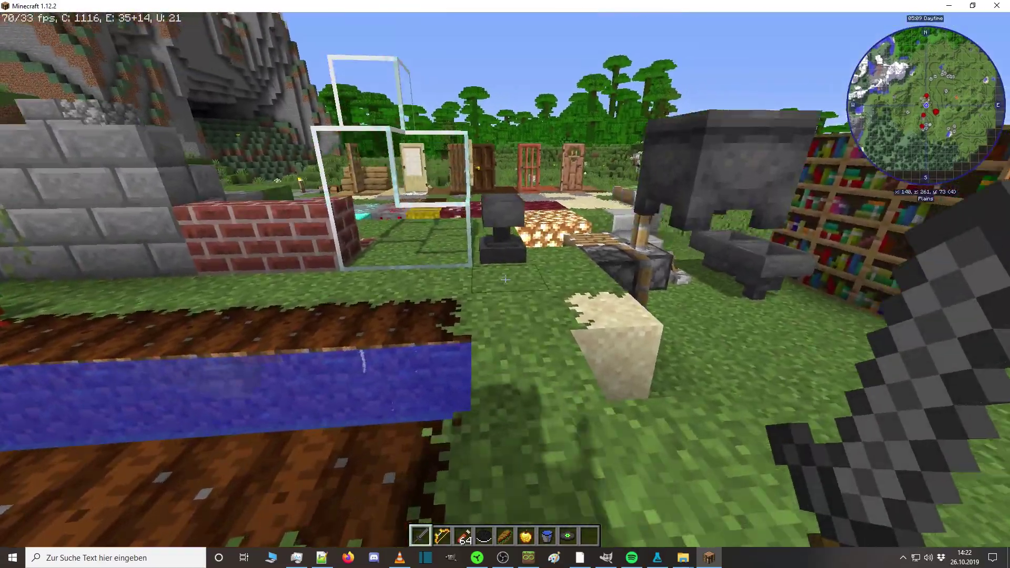
pyautogui.scroll(-1, 505, 279)
pyautogui.press('w')
pyautogui.press('d')
pyautogui.press('s')
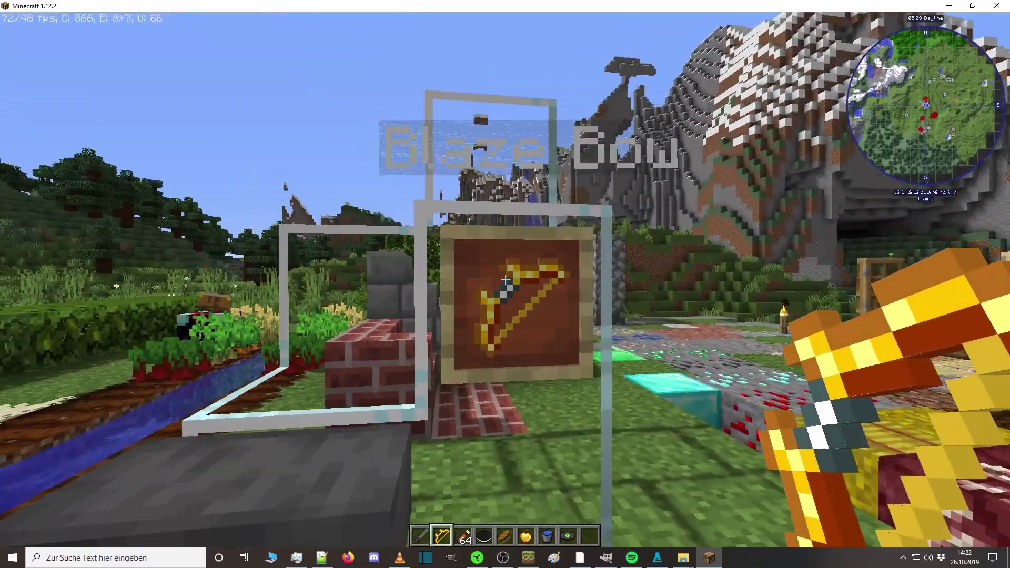
pyautogui.press('e')
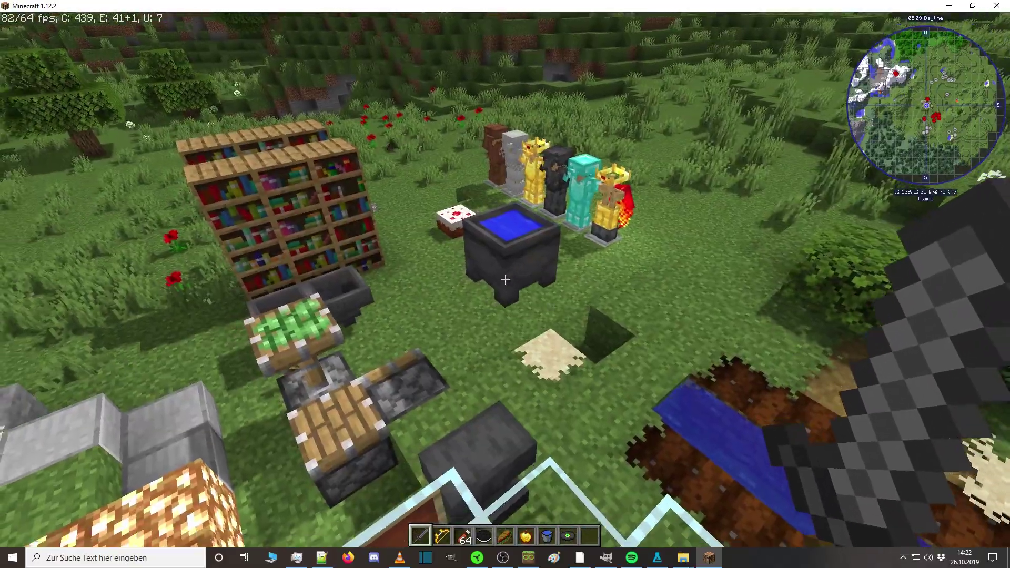
# Examine the textures of the bookshelves, cauldron, pistons, glass, ores, doors and farmland from above the showcase.
pyautogui.press('w')
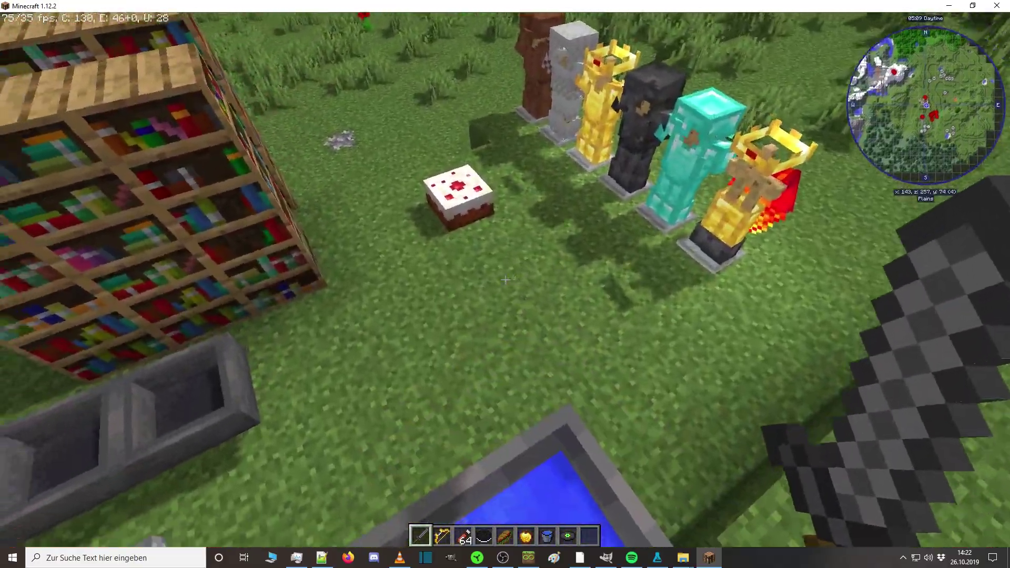
pyautogui.press('w')
pyautogui.press('space')
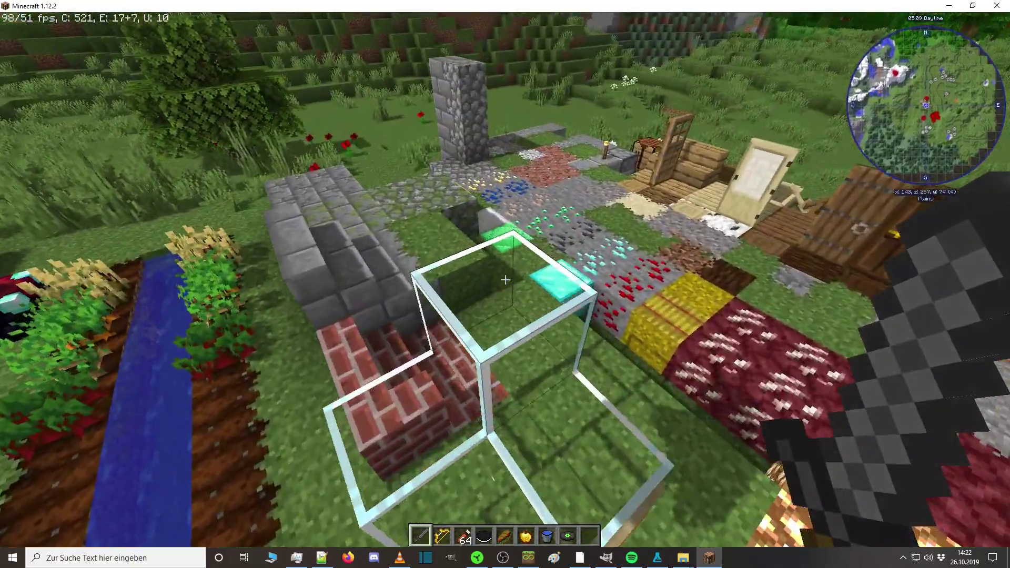
pyautogui.press('s')
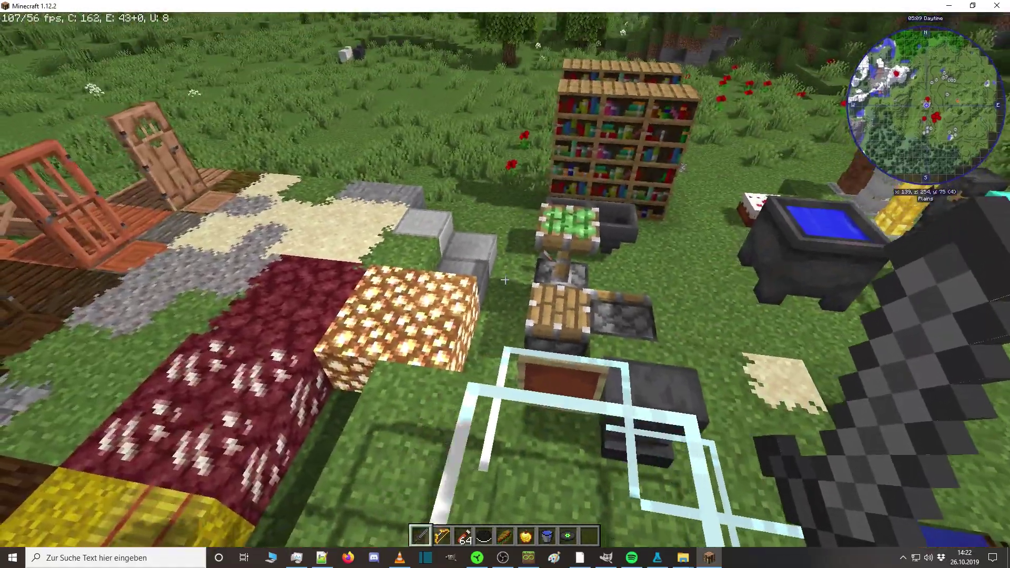
pyautogui.press('d')
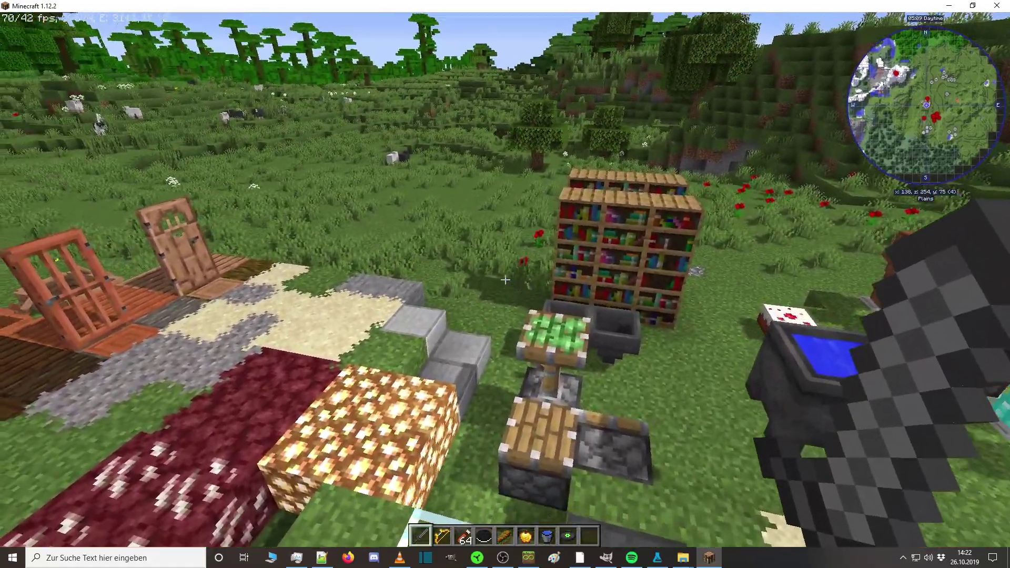
pyautogui.press('s')
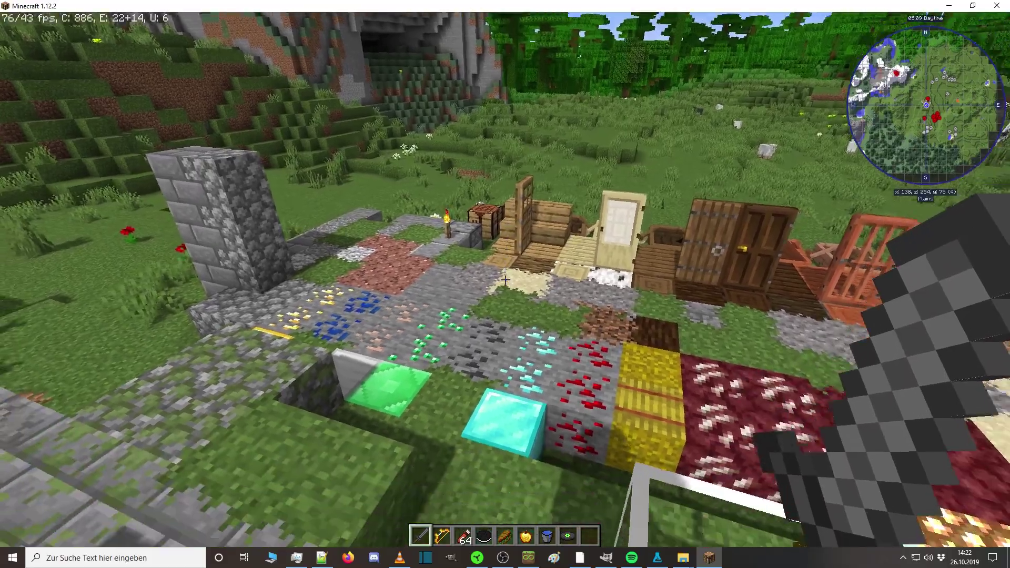
pyautogui.press('w')
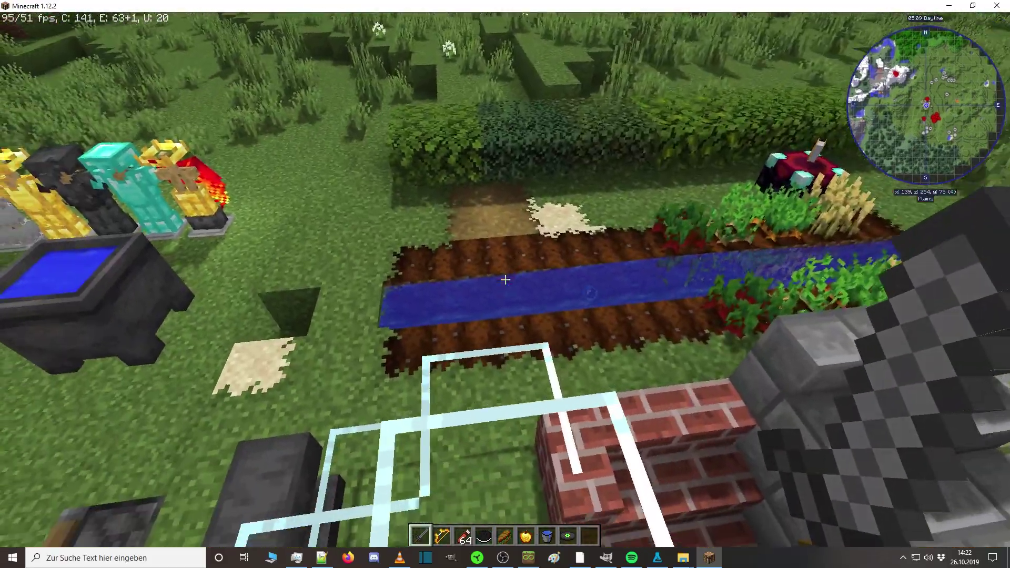
# Switch to File Explorer and search the block textures folder of version 1.14.2-OptiFine_HD_U_F1_pre13 for stone.
pyautogui.press('e')
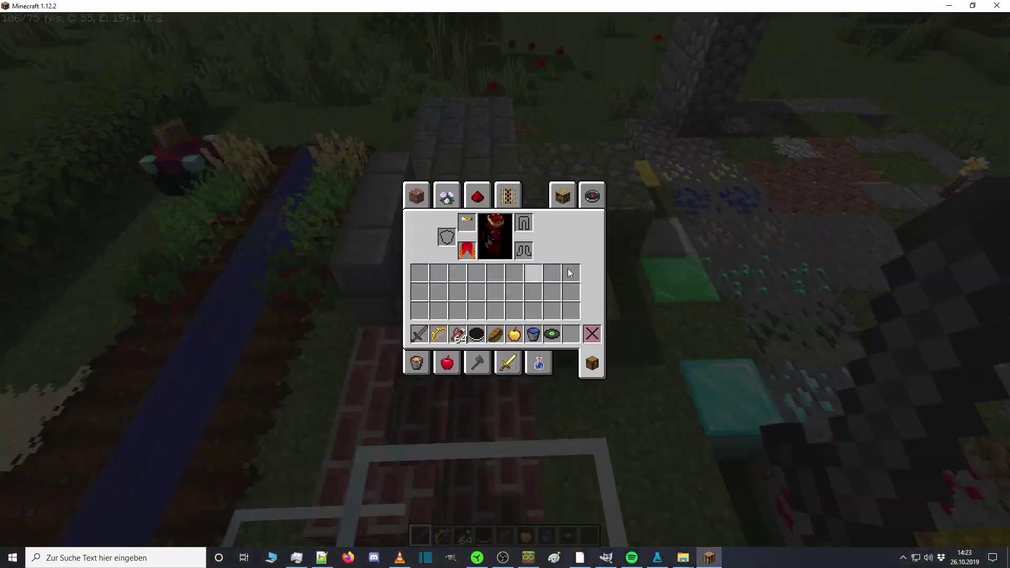
pyautogui.click(949, 5)
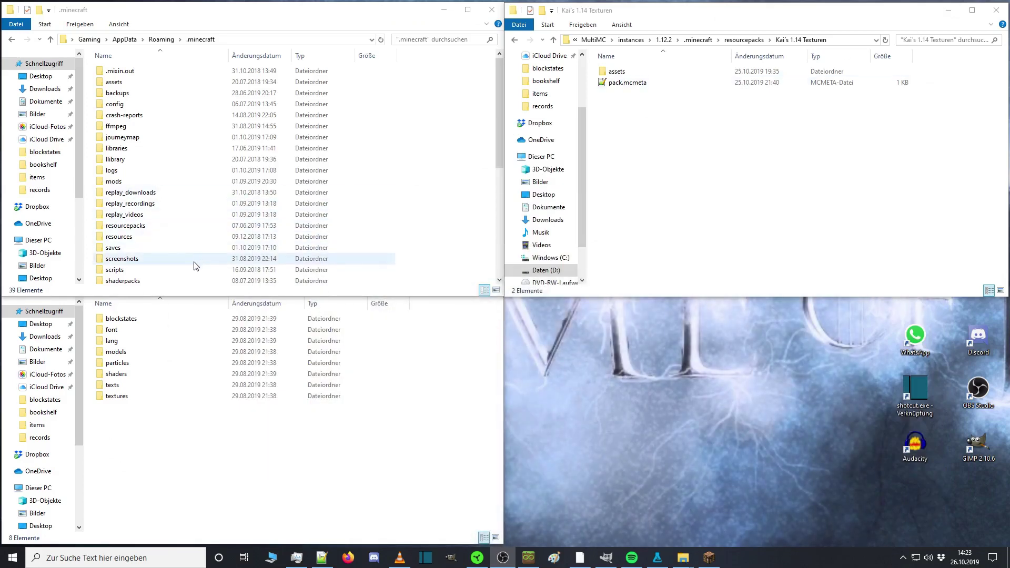
pyautogui.doubleClick(131, 396)
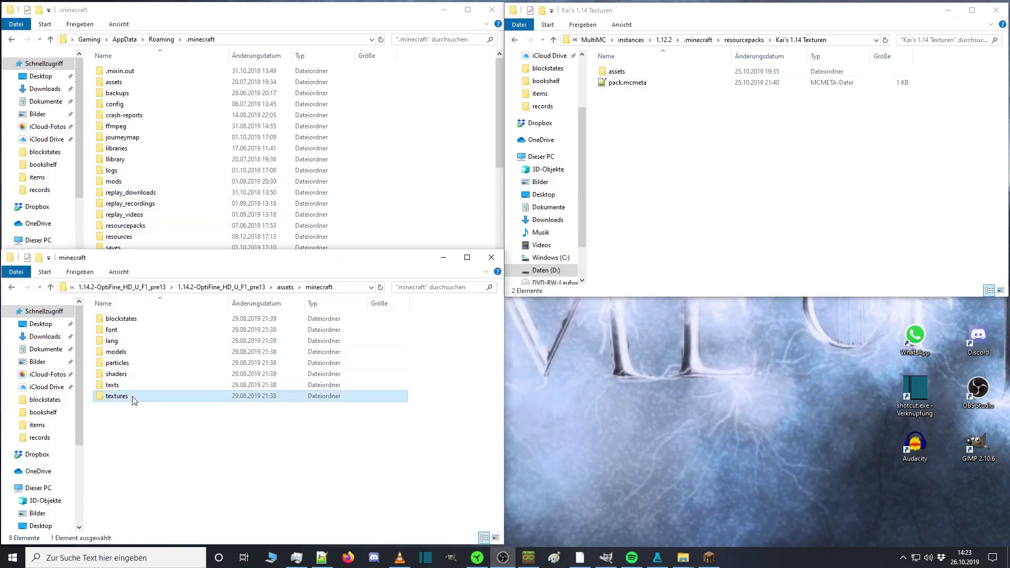
pyautogui.doubleClick(126, 320)
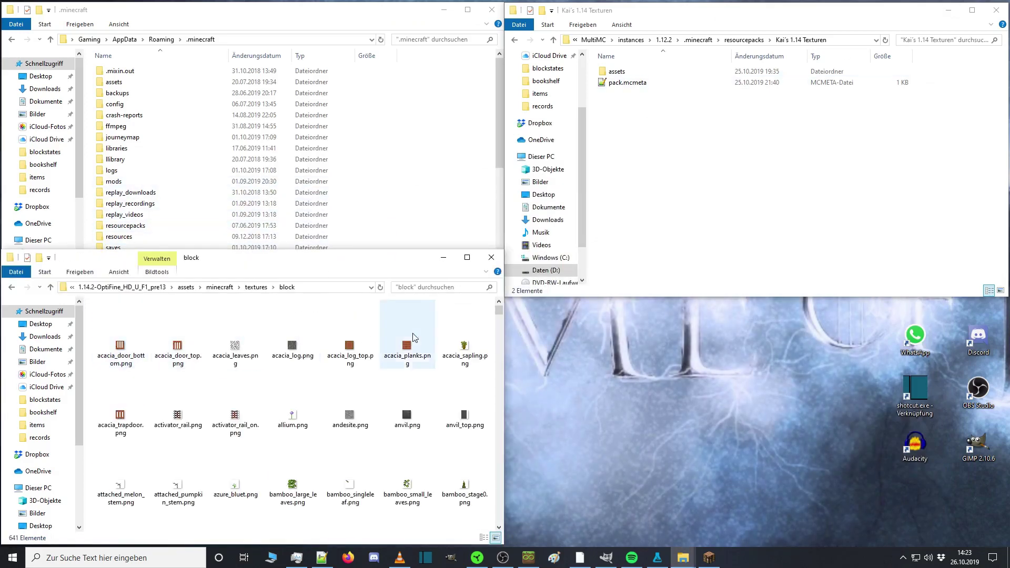
pyautogui.click(412, 288)
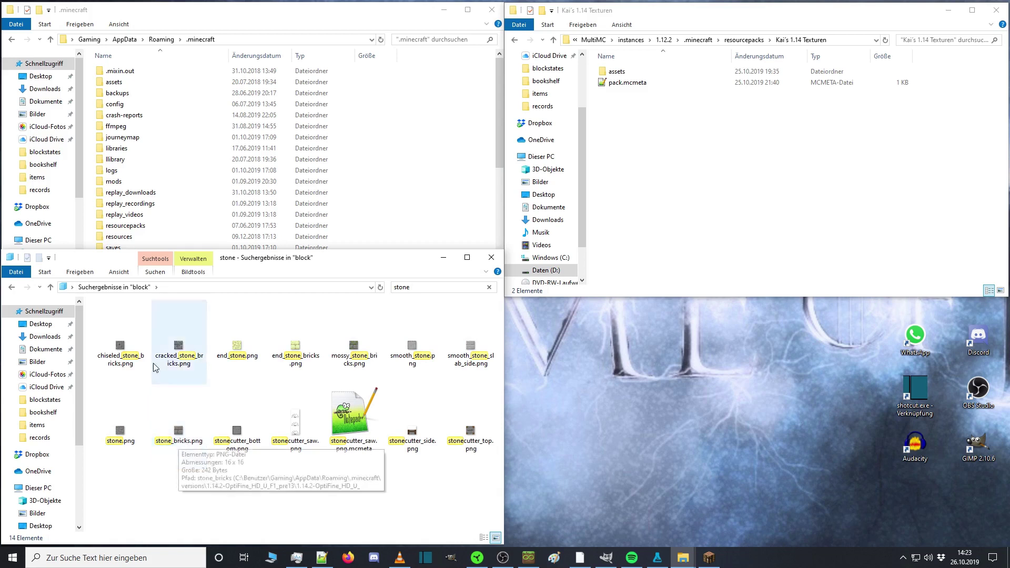
# Open the assets/minecraft/textures folder inside the 1.12.2-OptiFine_HD_U_E2 version folder.
pyautogui.click(428, 160)
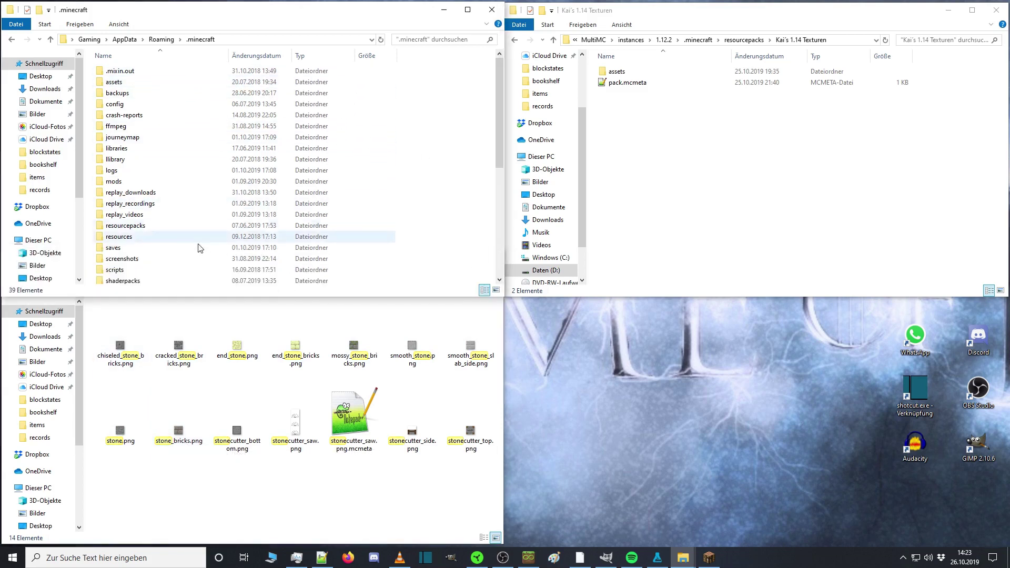
pyautogui.scroll(-1, 203, 242)
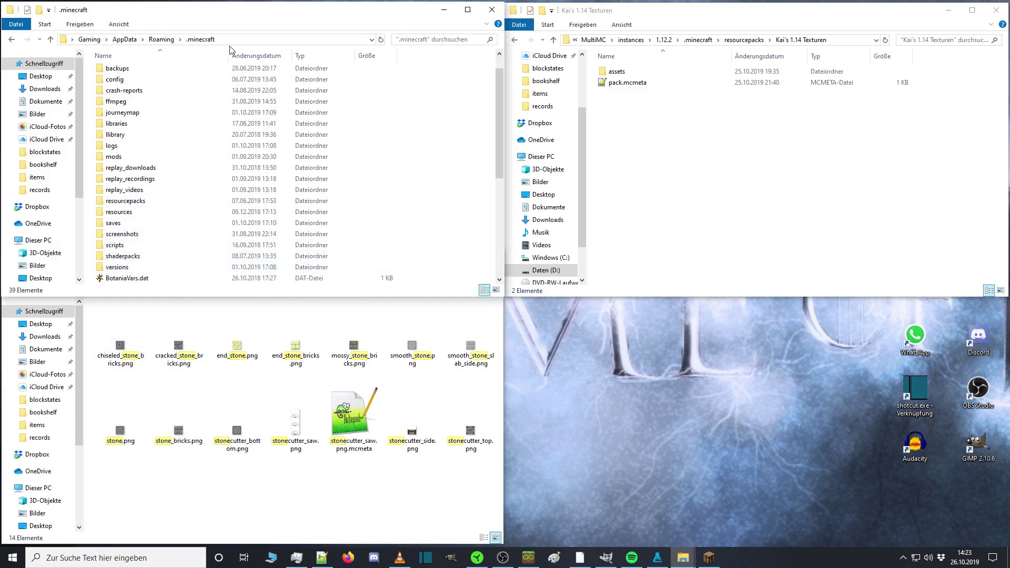
pyautogui.doubleClick(169, 268)
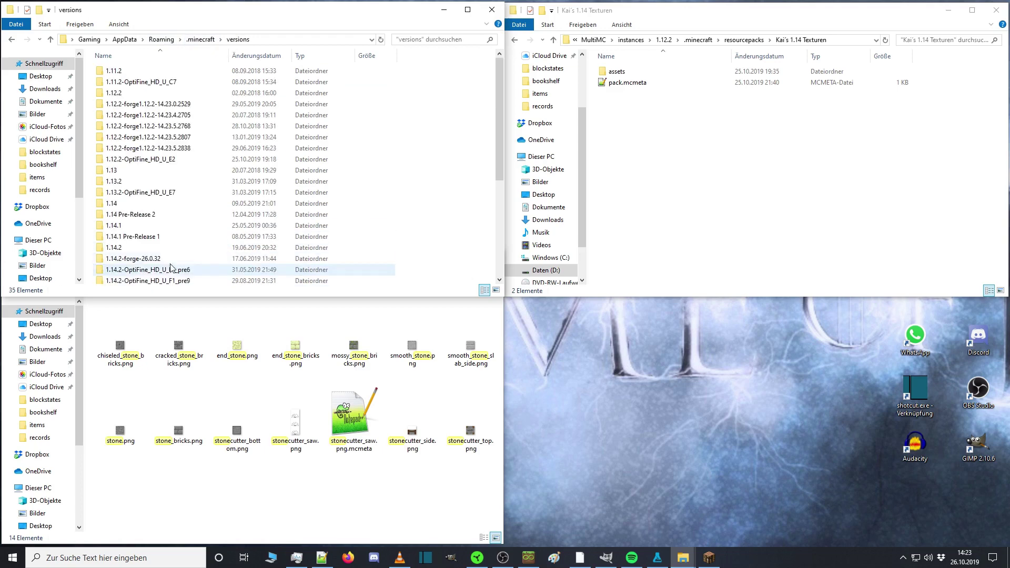
pyautogui.doubleClick(151, 162)
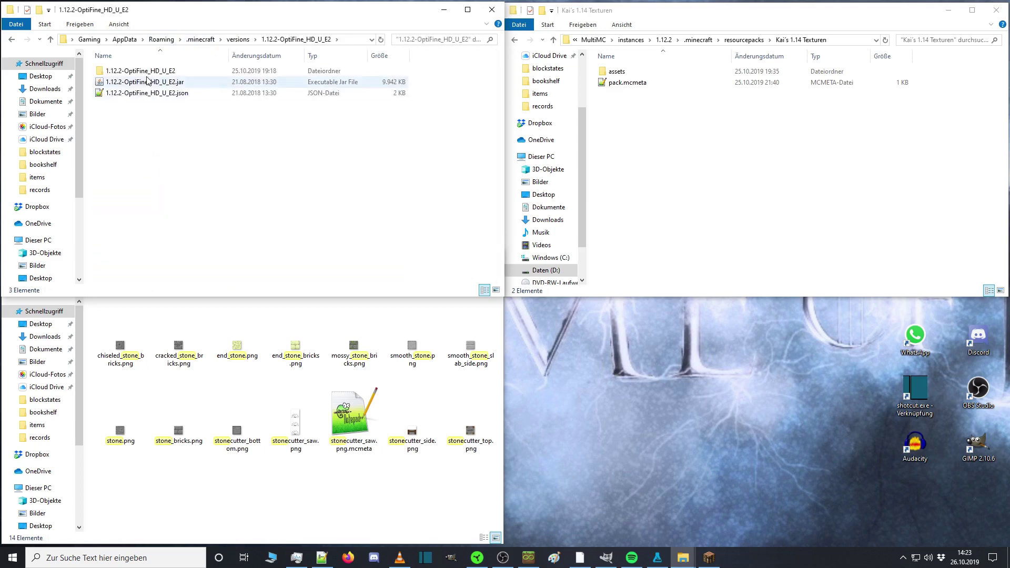
pyautogui.doubleClick(148, 71)
pyautogui.doubleClick(150, 73)
pyautogui.doubleClick(150, 72)
pyautogui.click(141, 181)
pyautogui.doubleClick(141, 182)
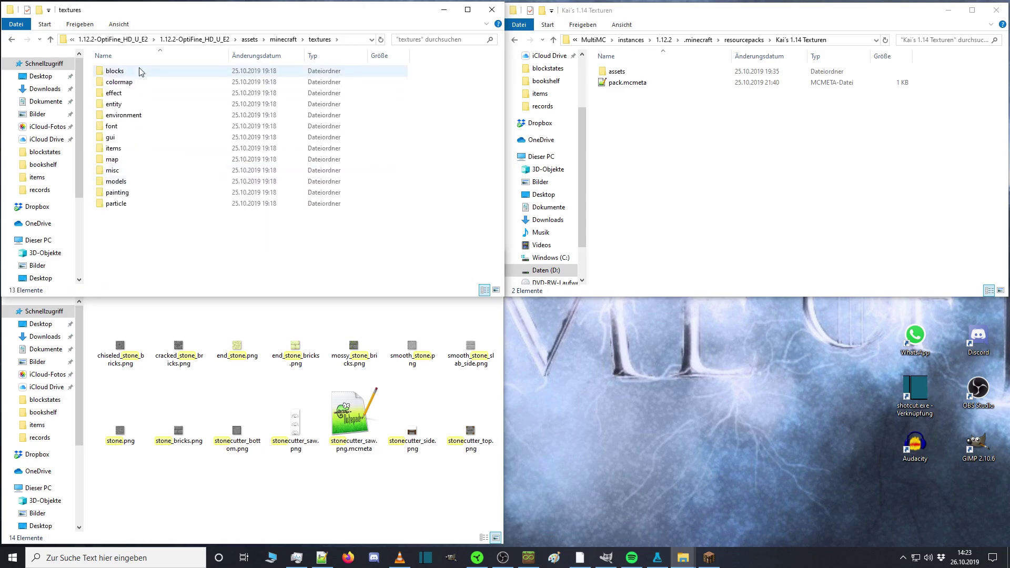
# Search the 1.12.2 blocks textures folder for stone and select stonebrick.png.
pyautogui.doubleClick(140, 72)
pyautogui.click(404, 41)
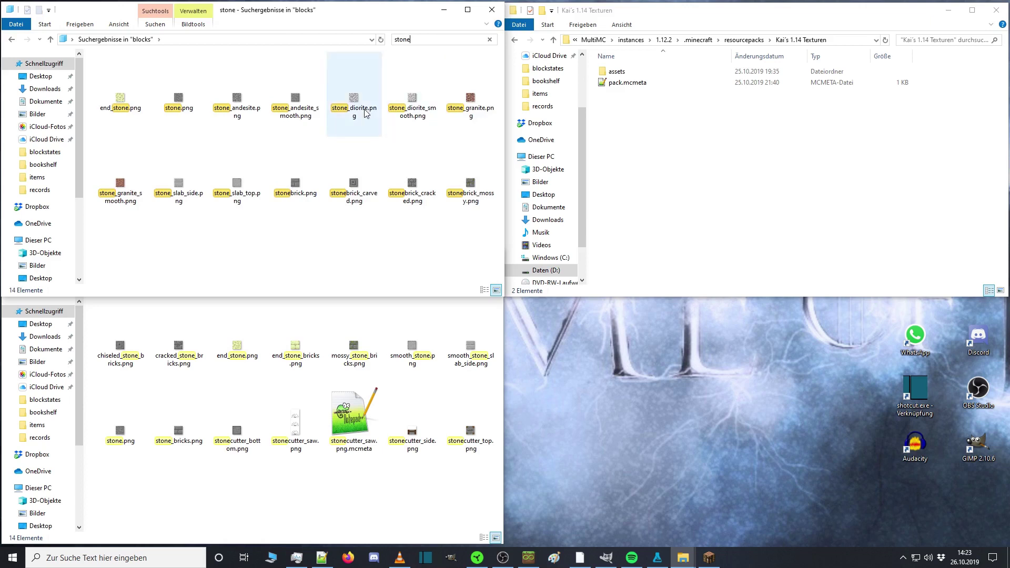
pyautogui.click(278, 198)
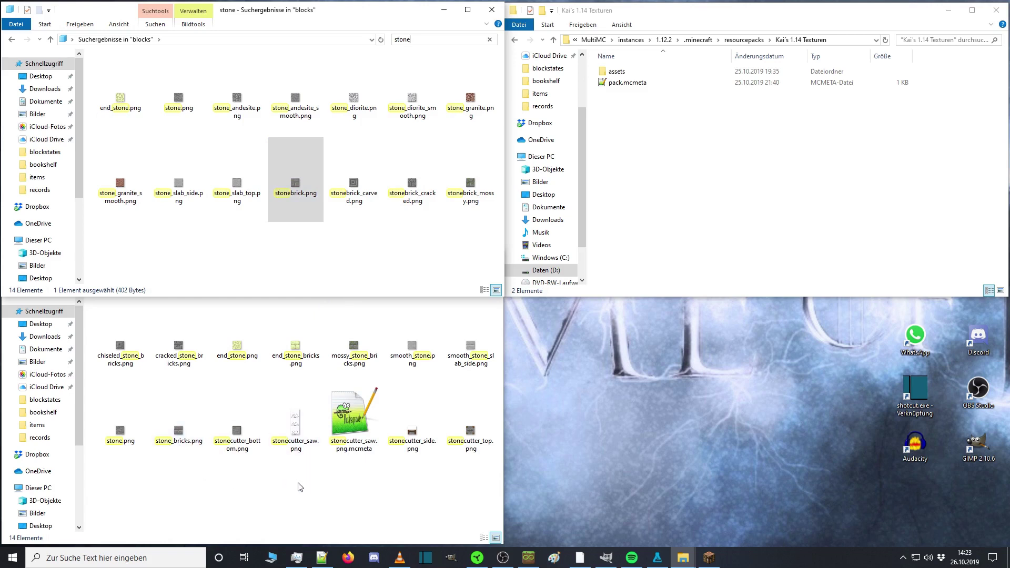
# Open the pack.mcmeta file of the 1.14 Texturen resource pack in the MultiMC 1.12.2 instance.
pyautogui.click(715, 160)
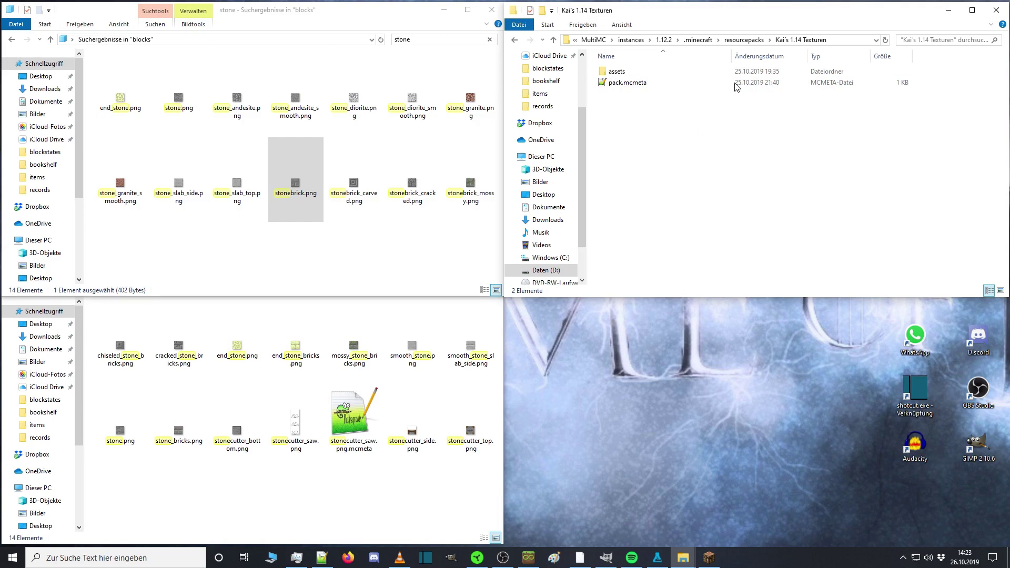
pyautogui.click(746, 40)
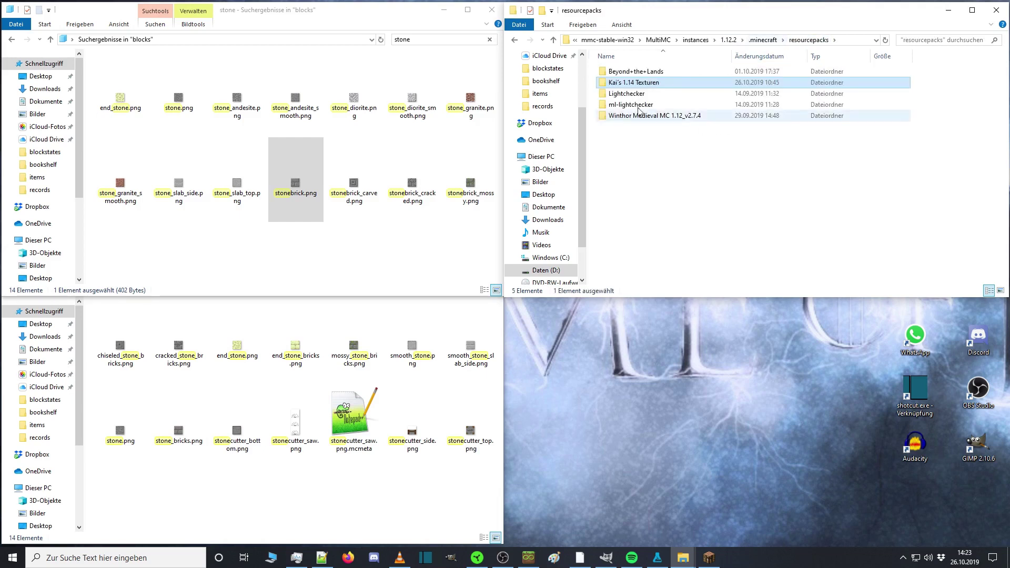
pyautogui.doubleClick(671, 82)
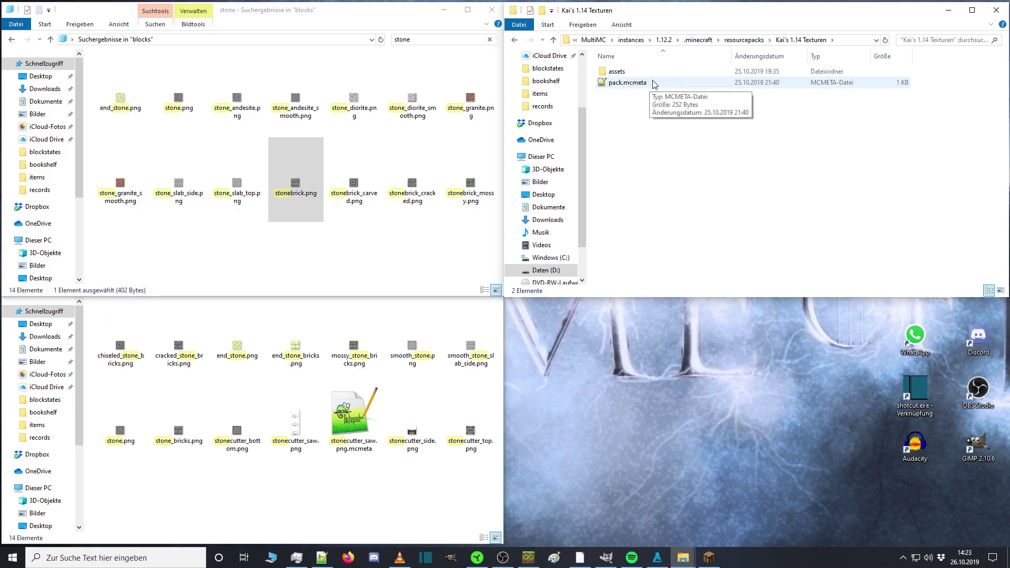
pyautogui.doubleClick(654, 82)
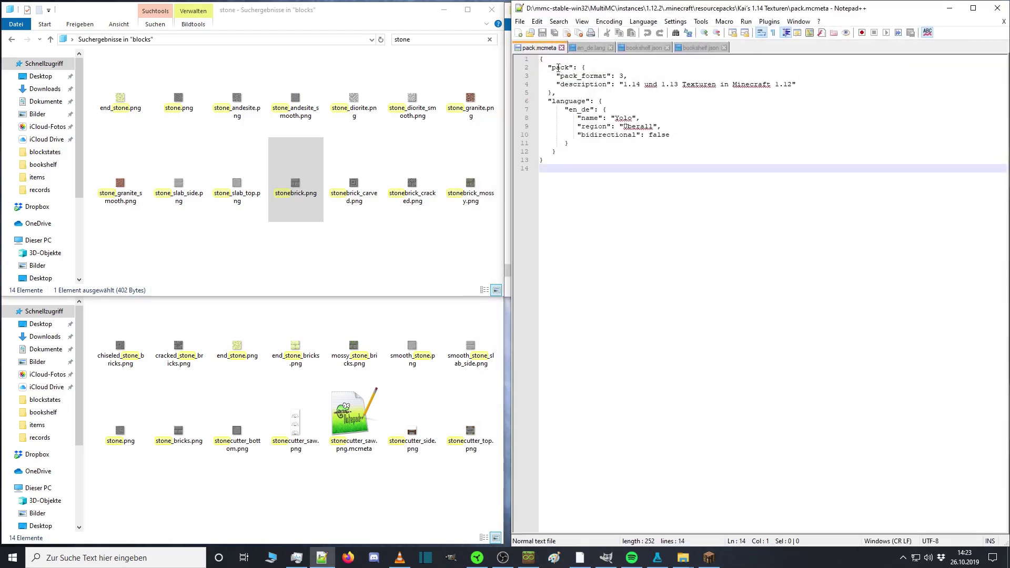
# Highlight the whole pack.mcmeta content, narrow it to the opening pack section, and clear the selection.
pyautogui.moveTo(542, 60); pyautogui.dragTo(618, 194)
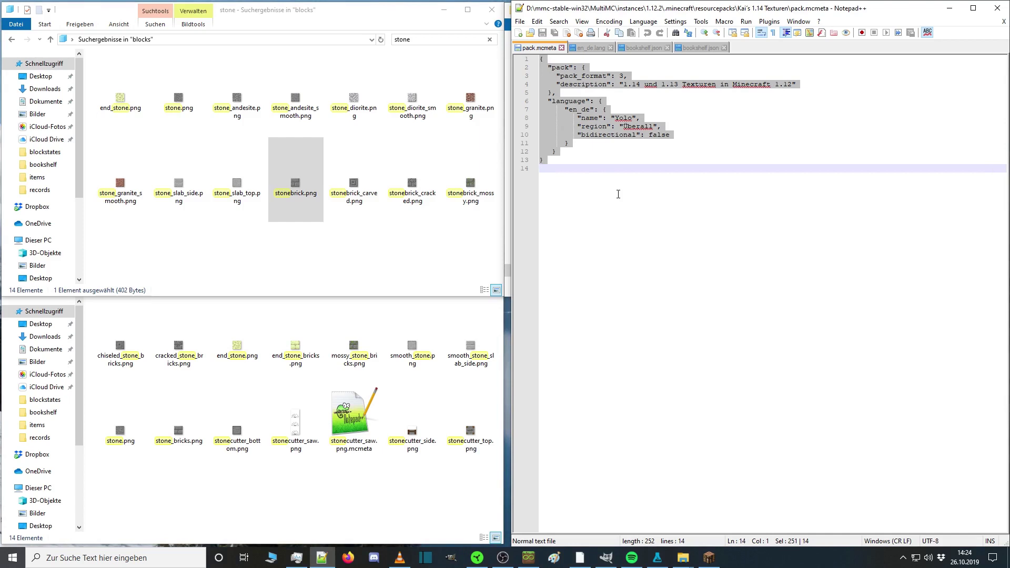
pyautogui.moveTo(618, 194); pyautogui.dragTo(580, 93)
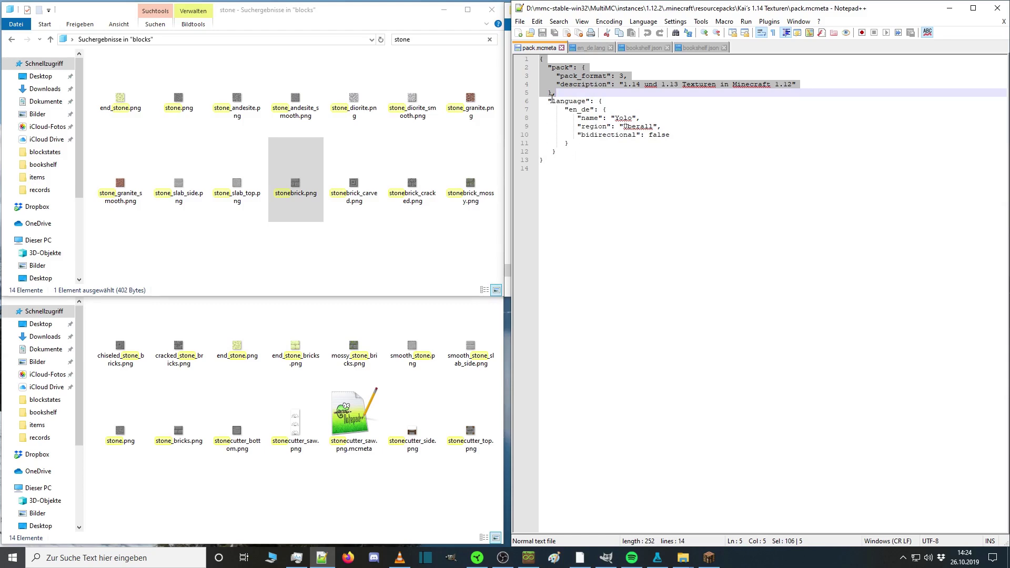
pyautogui.click(618, 95)
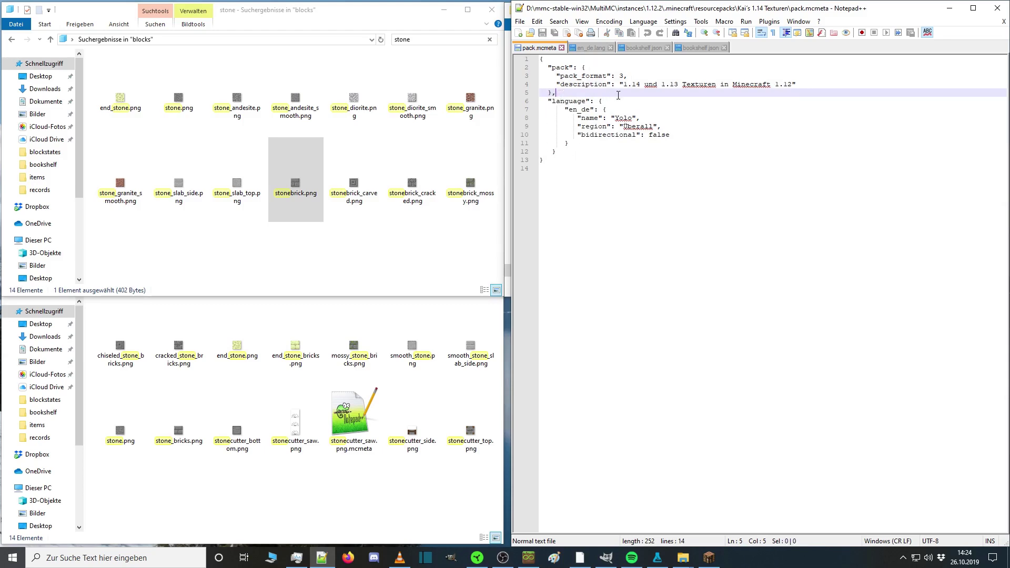
# Leave pack.mcmeta and open the assets/minecraft/lang folder of the 1.14 Texturen resource pack.
pyautogui.click(989, 12)
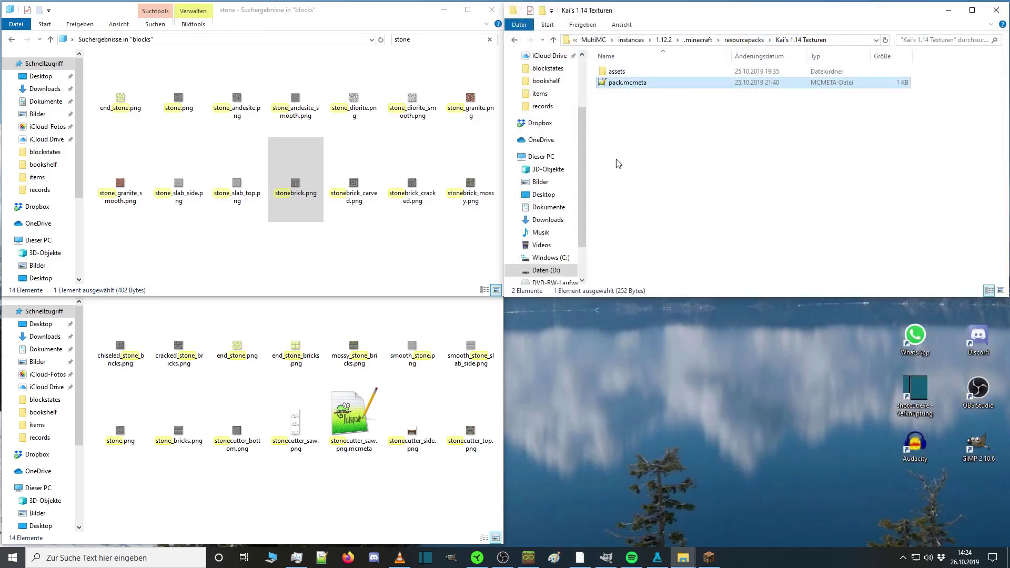
pyautogui.doubleClick(625, 74)
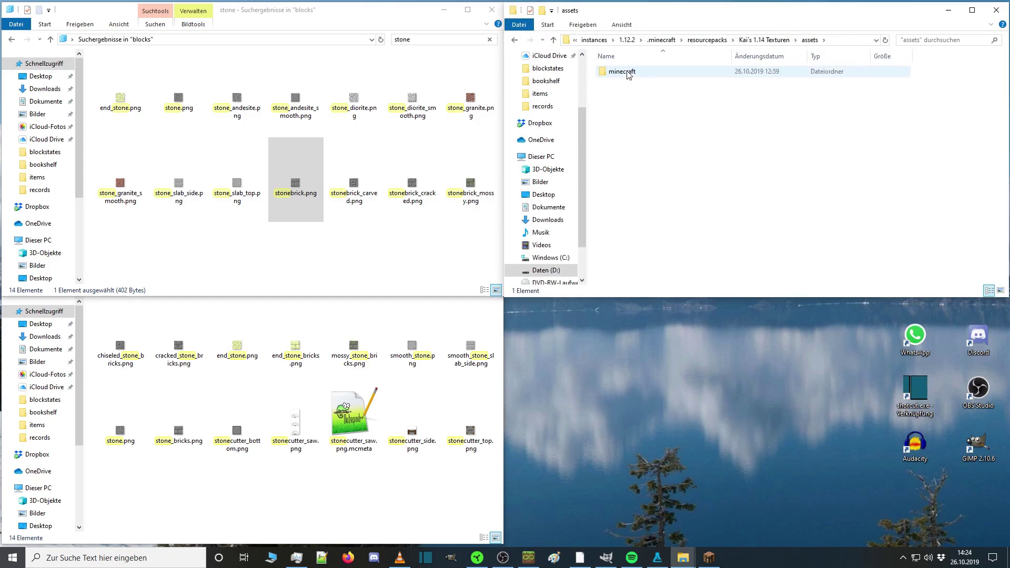
pyautogui.doubleClick(626, 73)
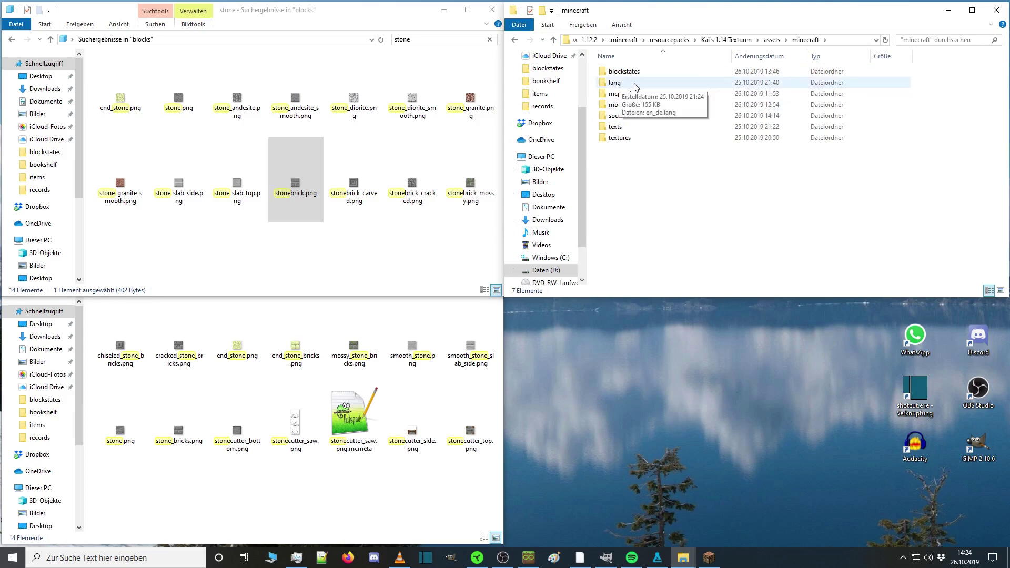
pyautogui.doubleClick(635, 84)
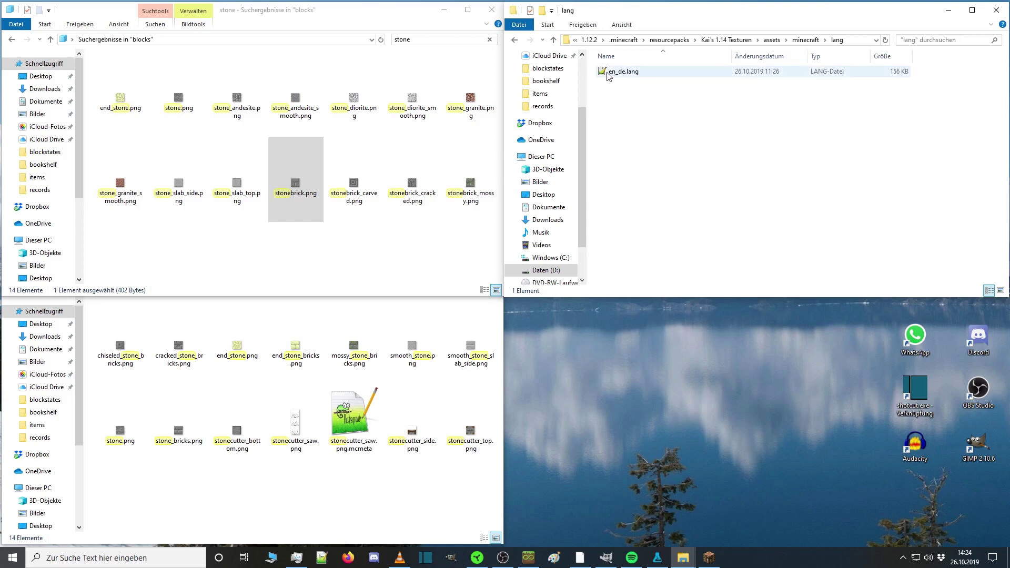
# Replace the stone search view with the 1.12.2-OptiFine_HD_U_E2 folder inside .minecraft/versions.
pyautogui.click(383, 25)
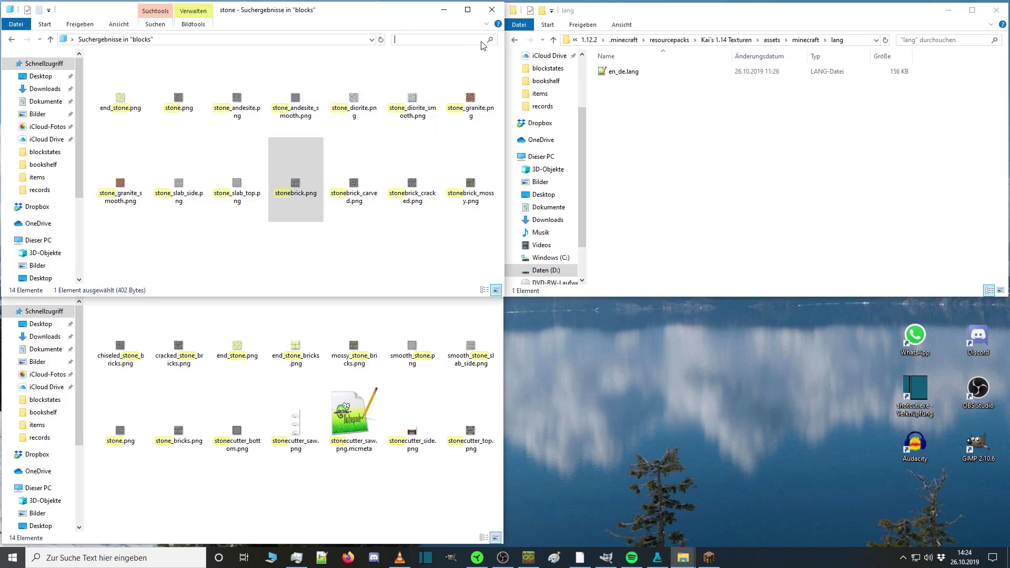
pyautogui.click(94, 40)
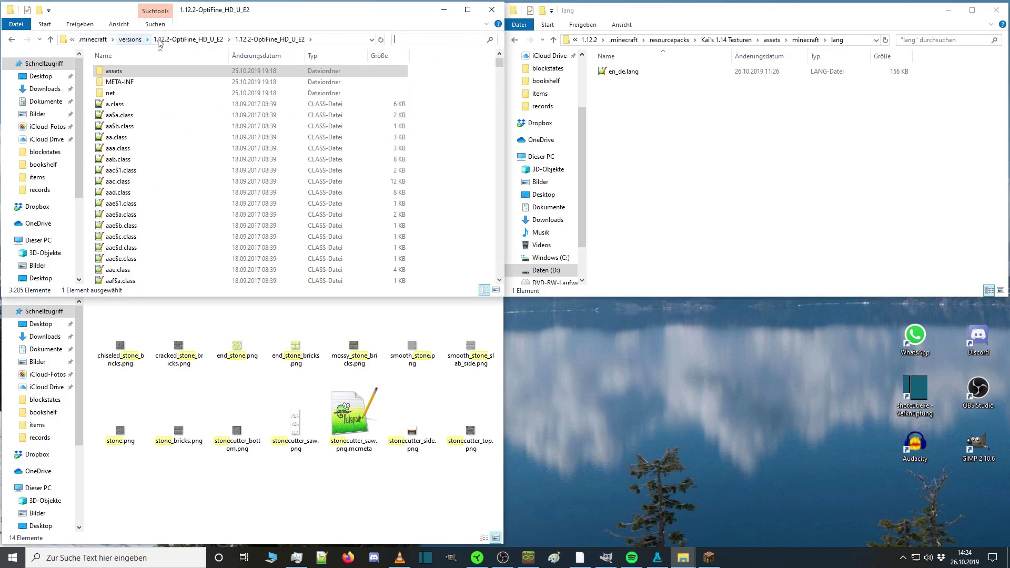
pyautogui.click(93, 40)
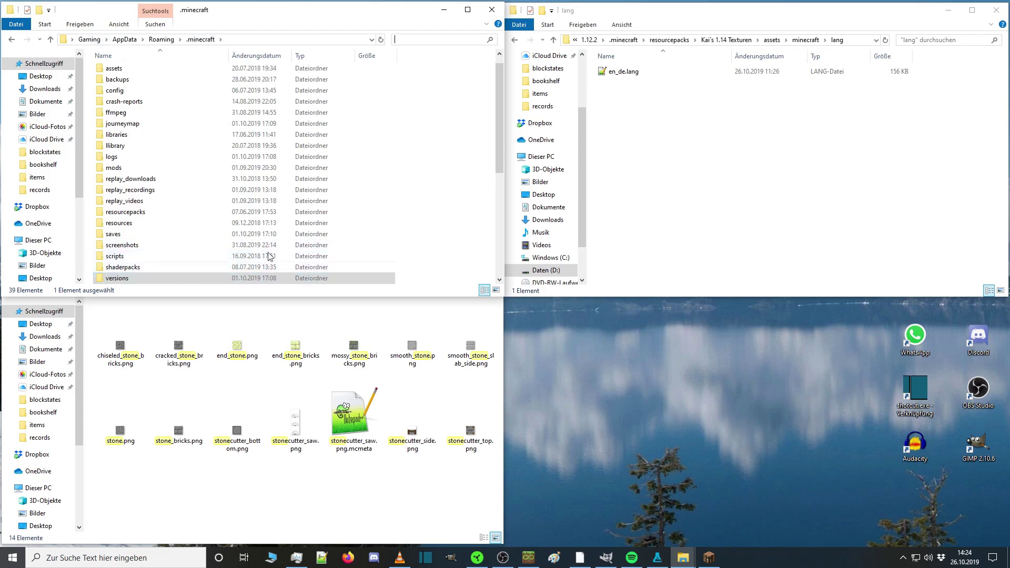
pyautogui.scroll(-5, 376, 127)
pyautogui.scroll(6, 219, 127)
pyautogui.scroll(-3, 154, 249)
pyautogui.doubleClick(158, 270)
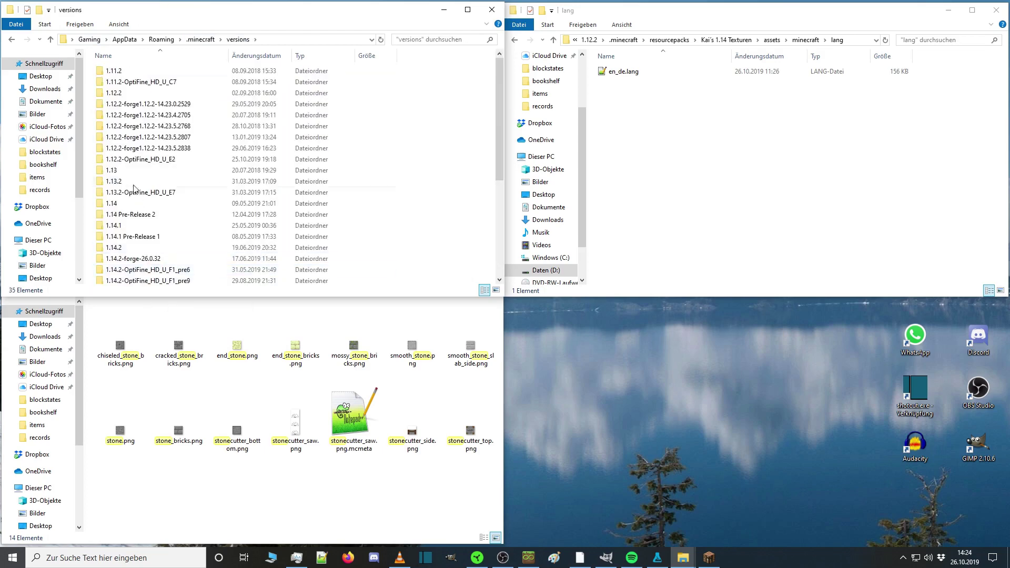
pyautogui.doubleClick(148, 159)
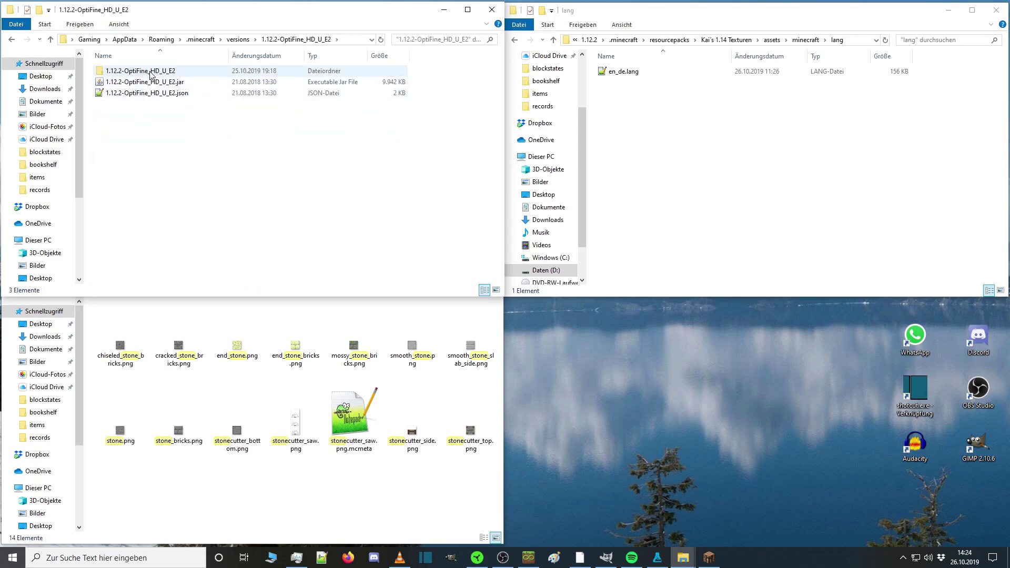
# Show the 7-Zip extraction options for 1.12.2-OptiFine_HD_U_E2.jar and dismiss them without extracting.
pyautogui.click(155, 82)
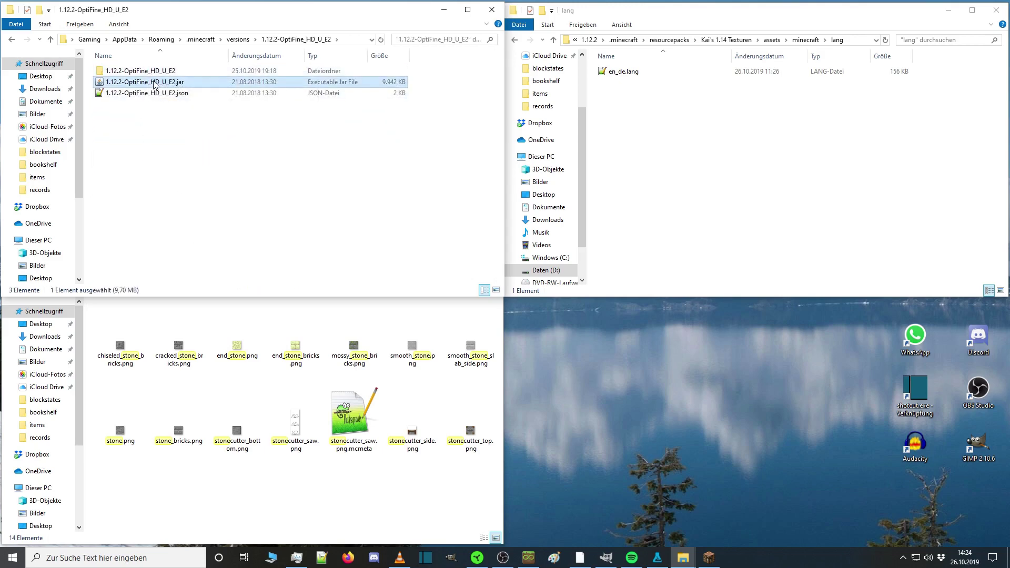
pyautogui.rightClick(183, 82)
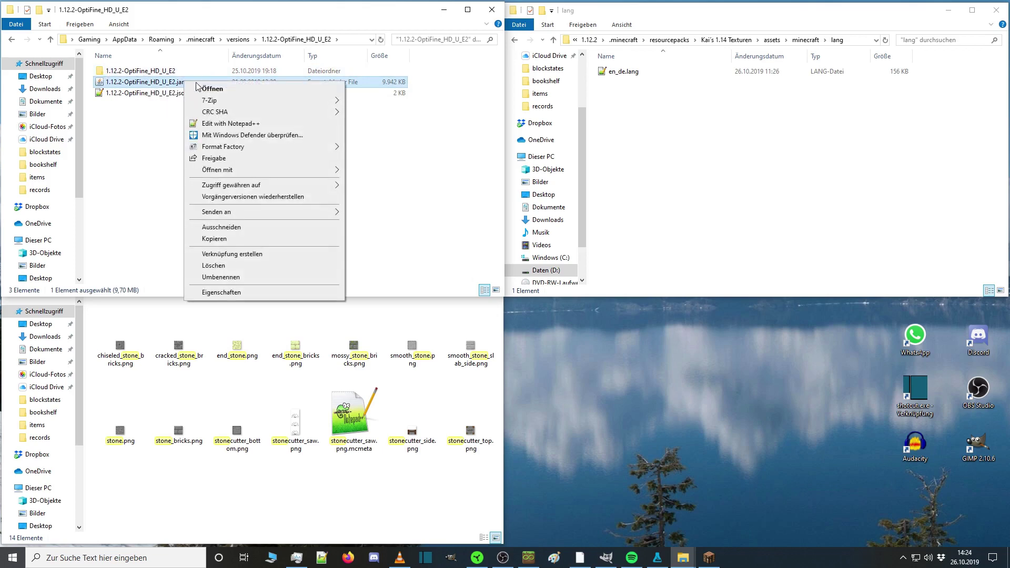
pyautogui.moveTo(259, 100)
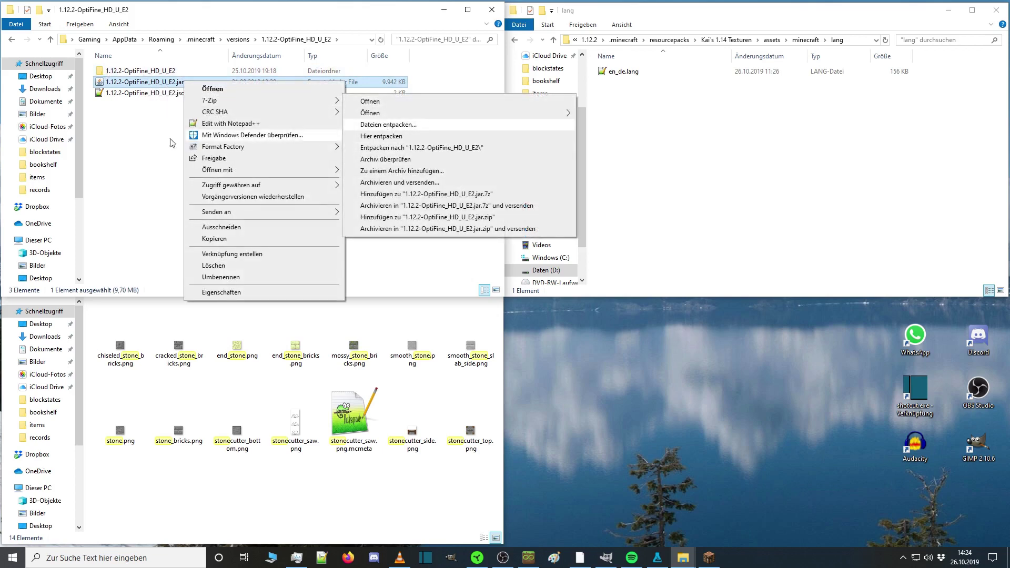
pyautogui.click(139, 112)
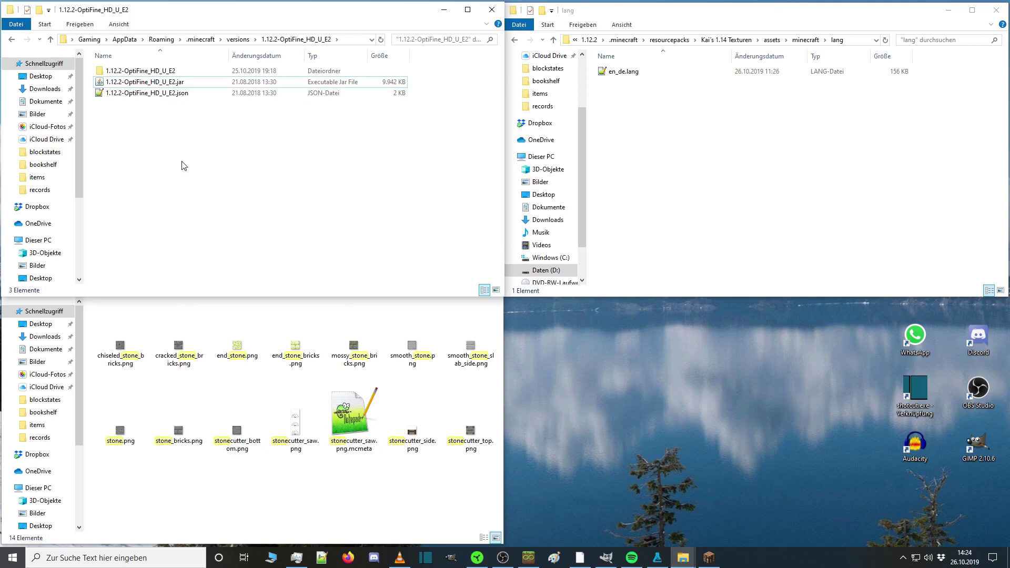
# Open assets/minecraft/lang inside the extracted 1.12.2-OptiFine_HD_U_E2 folder and select en_us.lang.
pyautogui.doubleClick(155, 71)
pyautogui.click(153, 71)
pyautogui.doubleClick(153, 71)
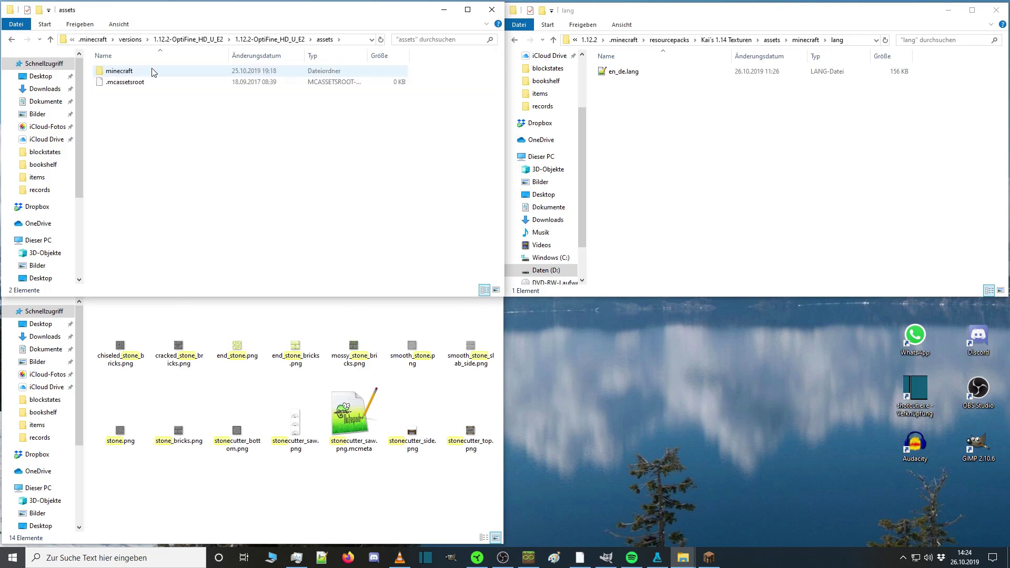
pyautogui.click(153, 71)
pyautogui.doubleClick(152, 71)
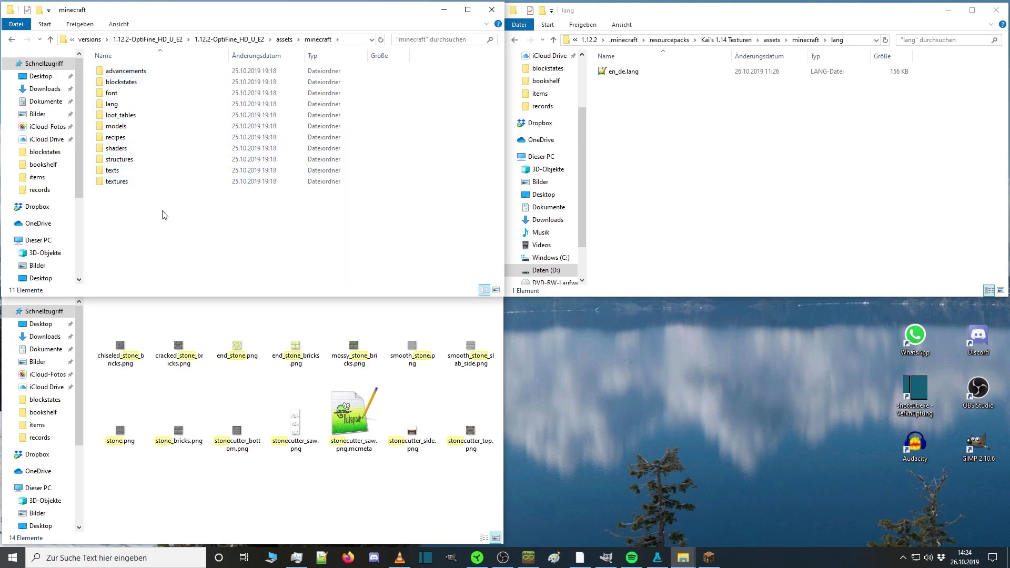
pyautogui.doubleClick(130, 107)
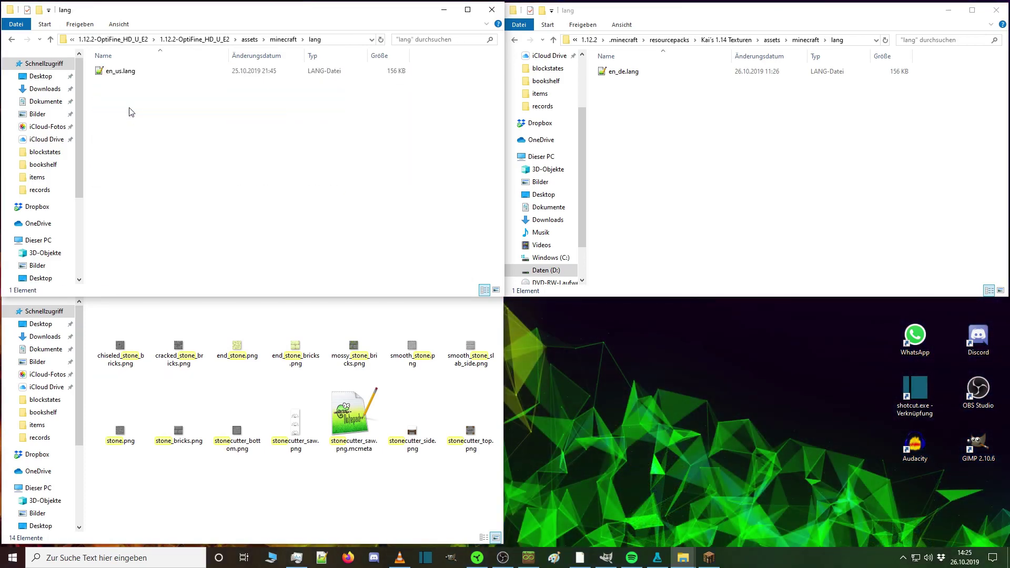
pyautogui.click(118, 78)
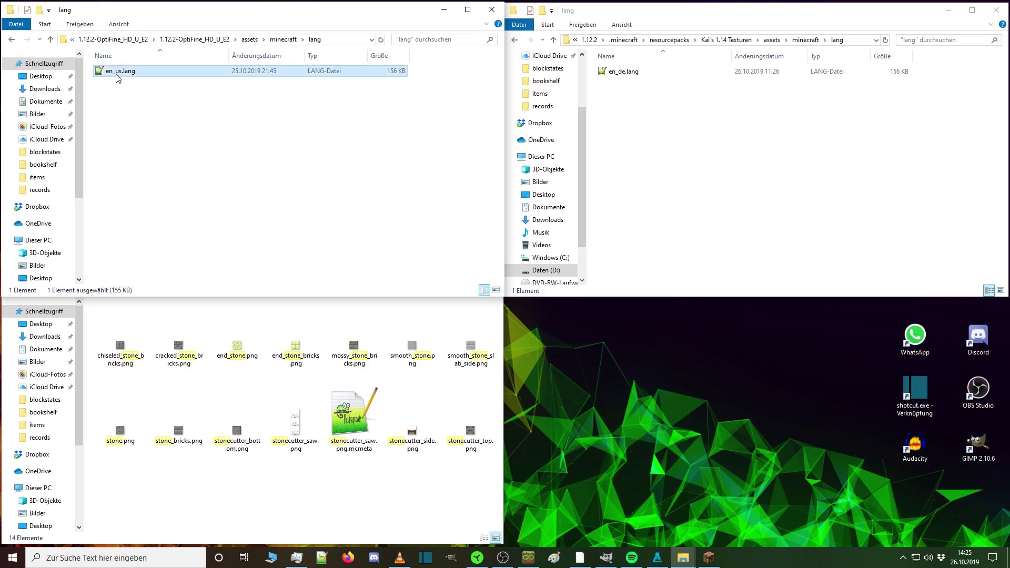
# Open en_de.lang from the resource pack's lang folder and go to the beginning of the file.
pyautogui.click(641, 148)
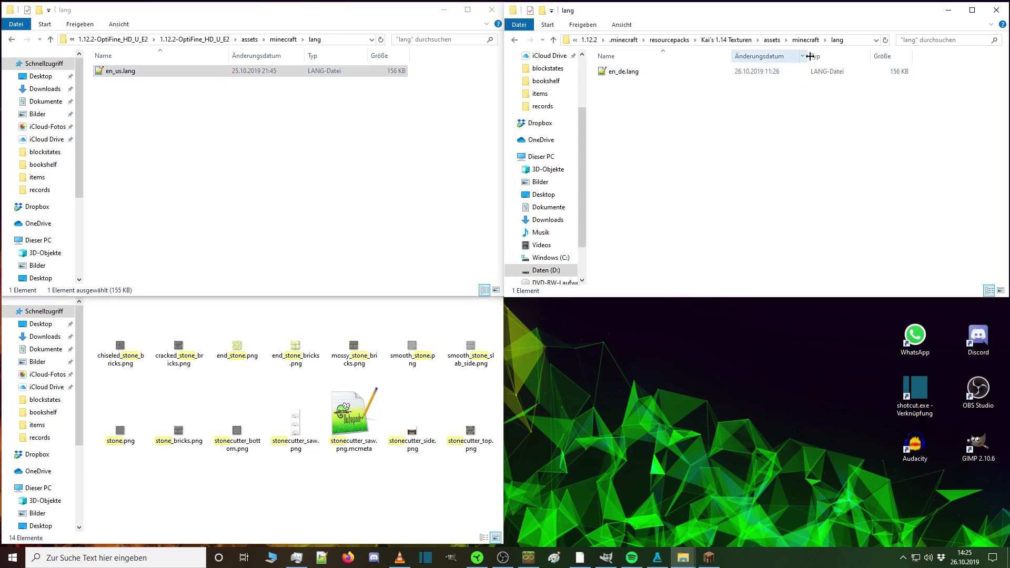
pyautogui.doubleClick(629, 72)
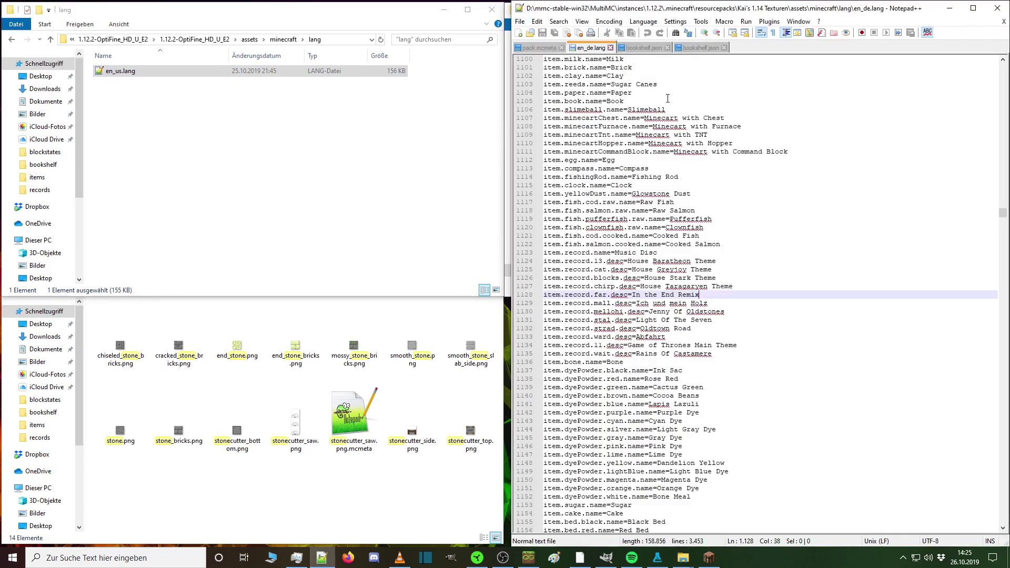
pyautogui.scroll(13, 851, 184)
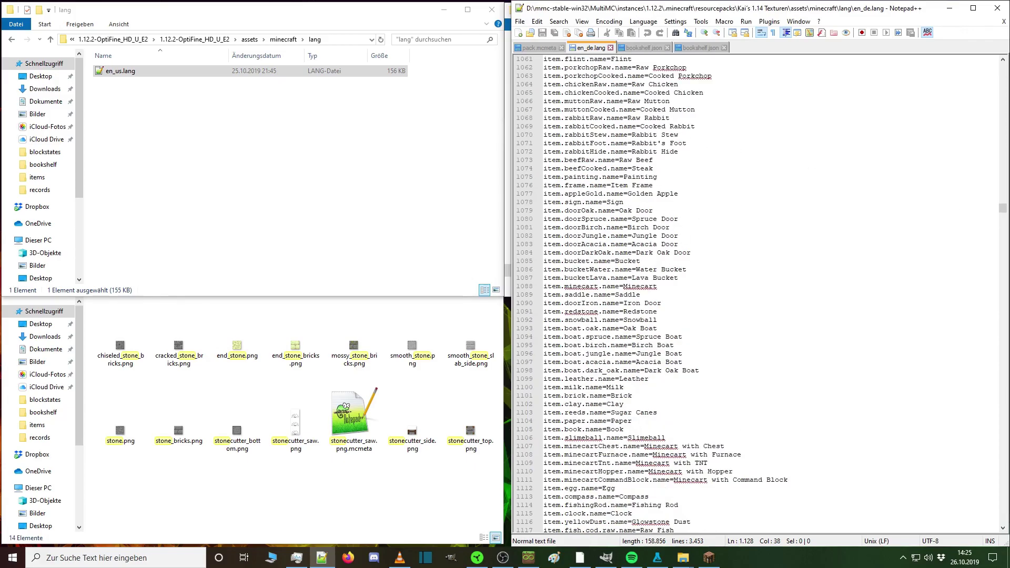
pyautogui.moveTo(1002, 210); pyautogui.dragTo(970, 67)
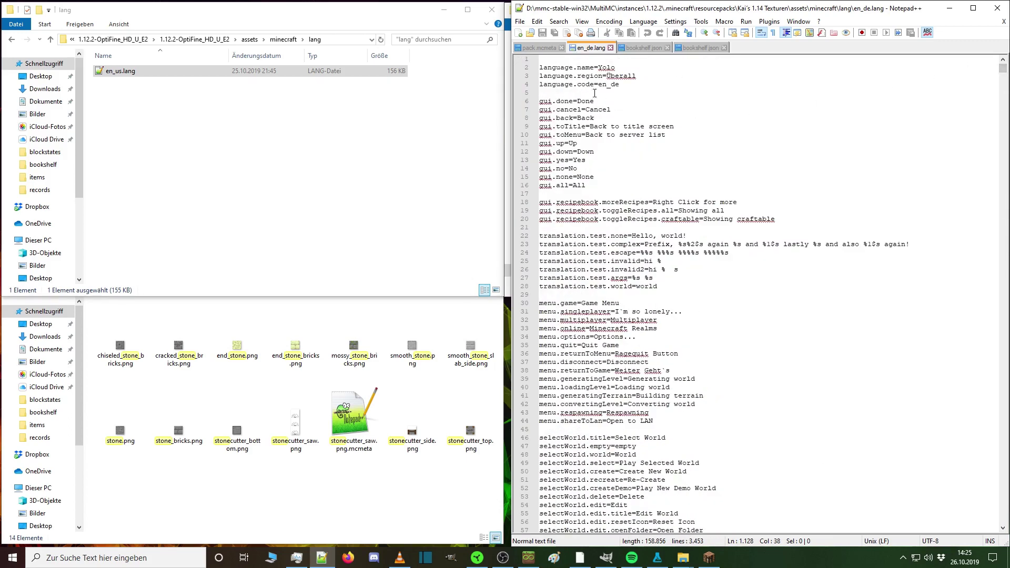
# Highlight the language name, region and code values in en_de.lang one after another, and minimize the editor.
pyautogui.click(599, 68)
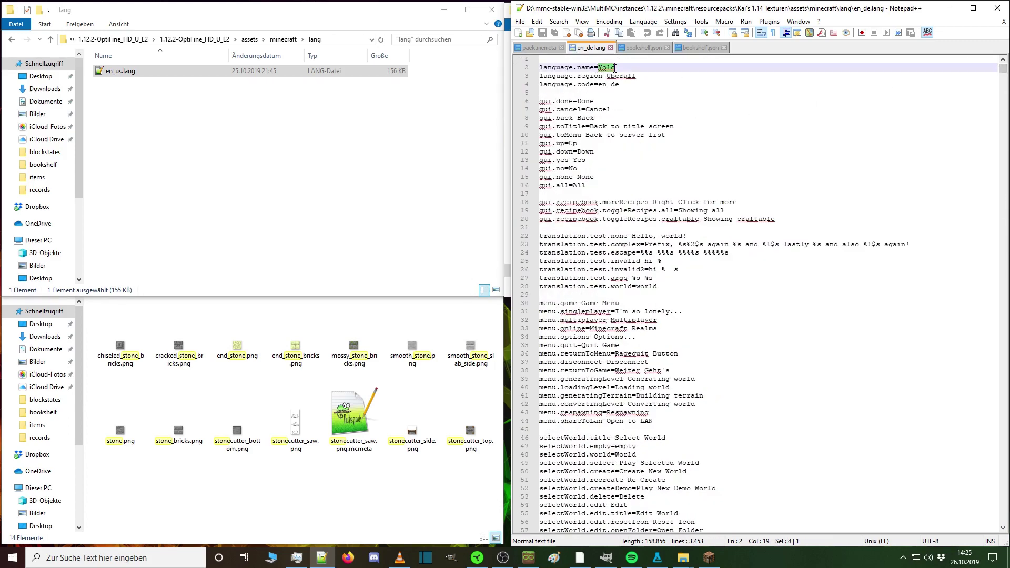
pyautogui.click(608, 75)
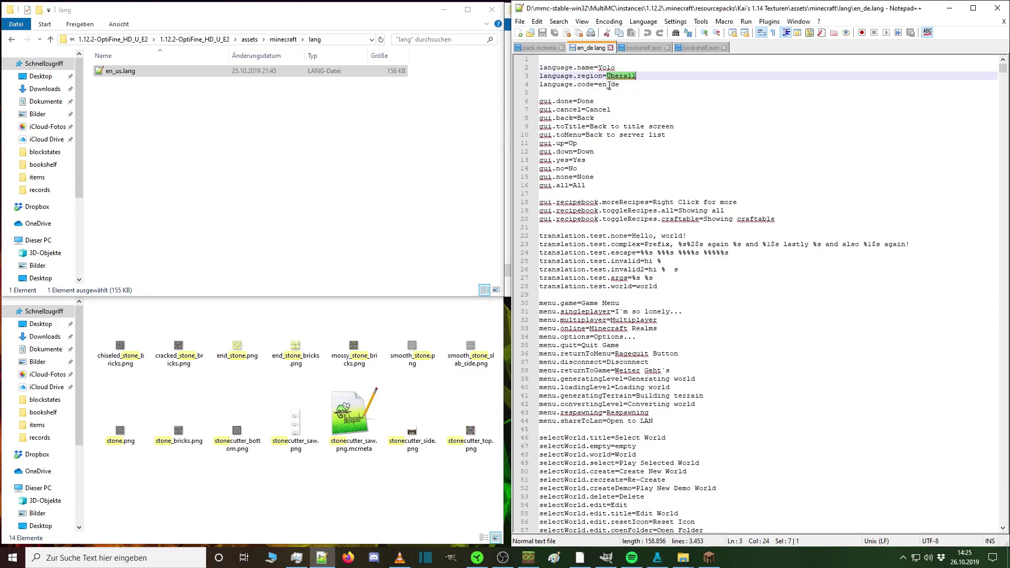
pyautogui.doubleClick(600, 84)
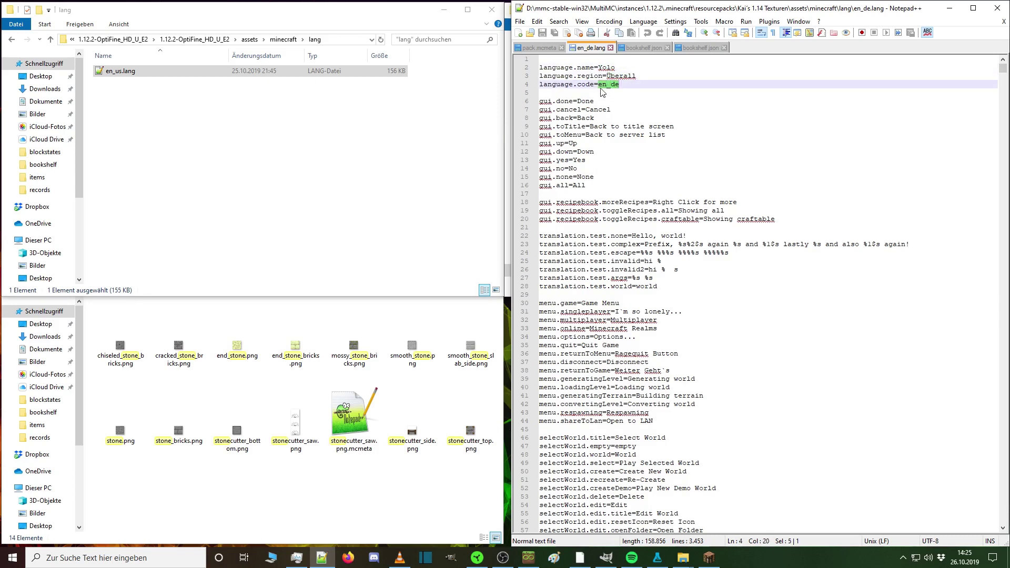
pyautogui.click(622, 84)
pyautogui.click(949, 8)
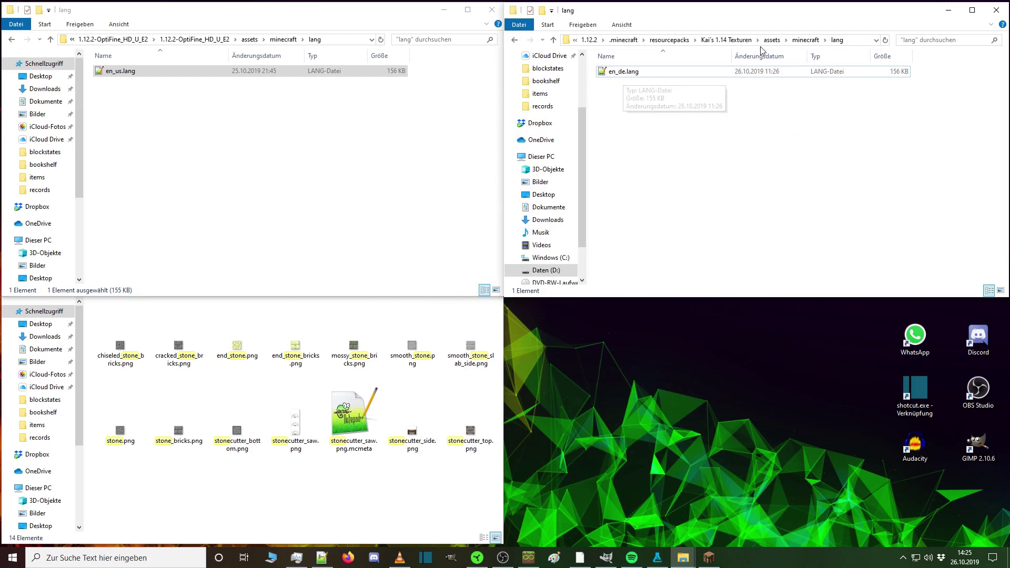
# Reopen pack.mcmeta from the 1.14 Texturen folder and highlight the en_de language key.
pyautogui.click(726, 40)
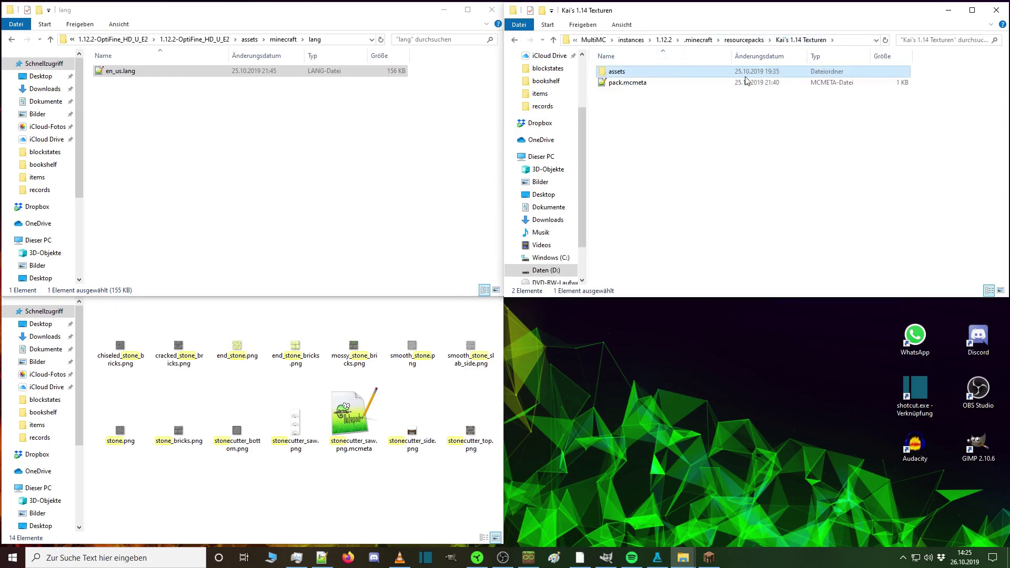
pyautogui.doubleClick(672, 84)
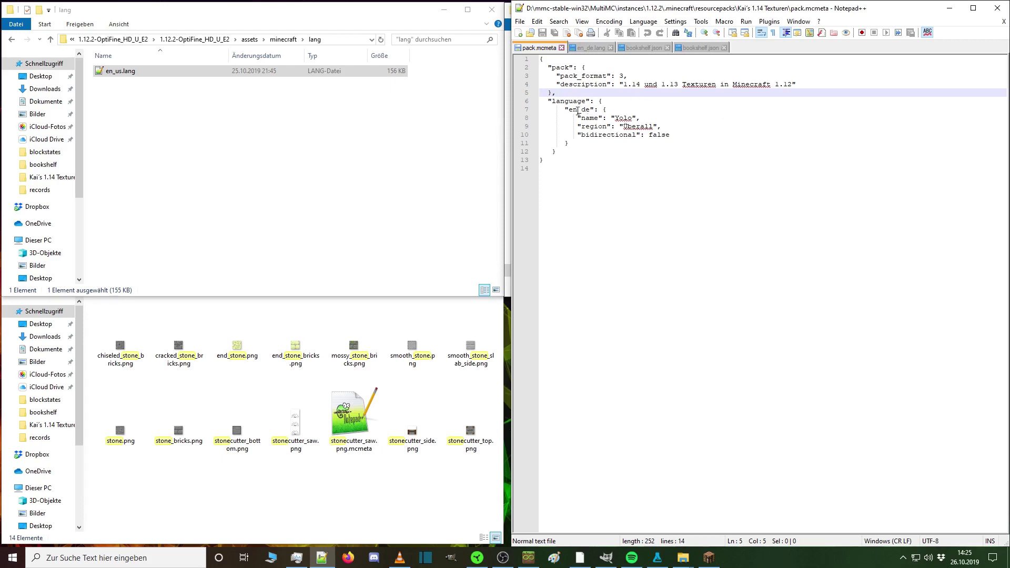
pyautogui.moveTo(569, 110); pyautogui.dragTo(589, 112)
pyautogui.click(618, 109)
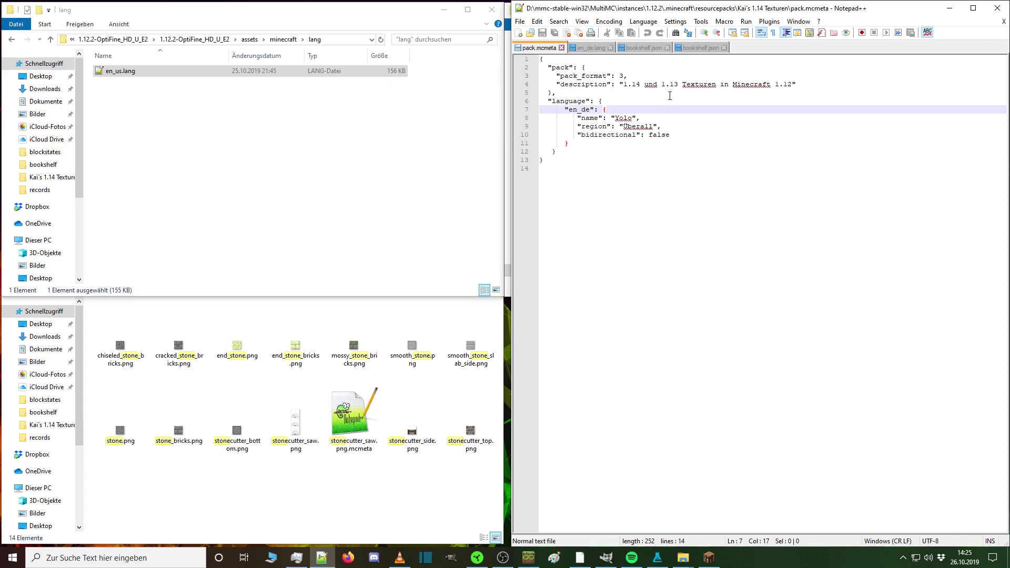
# Highlight the description text and the pack_format number in pack.mcmeta, clearing each selection.
pyautogui.moveTo(625, 84); pyautogui.dragTo(661, 93)
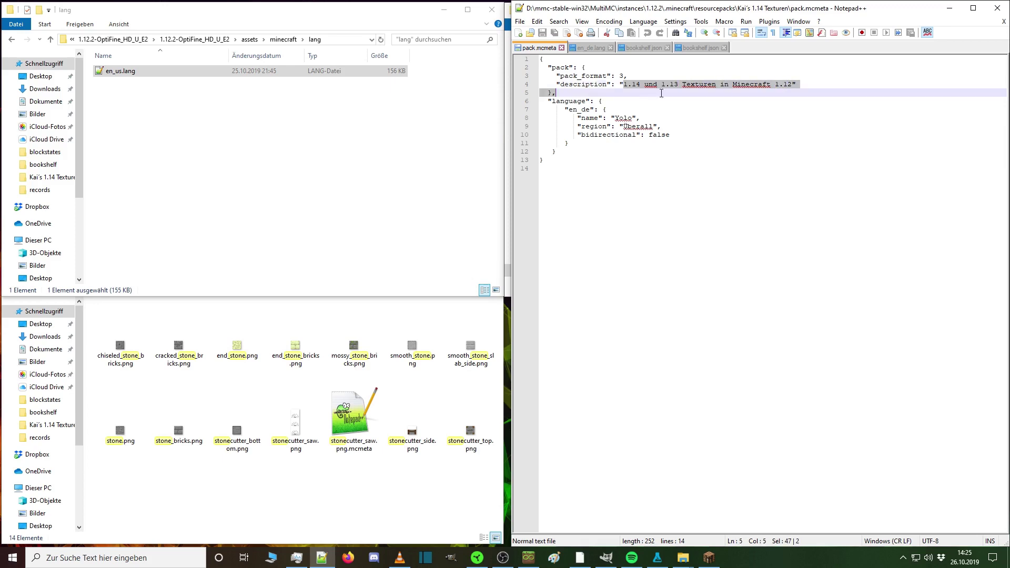
pyautogui.click(626, 90)
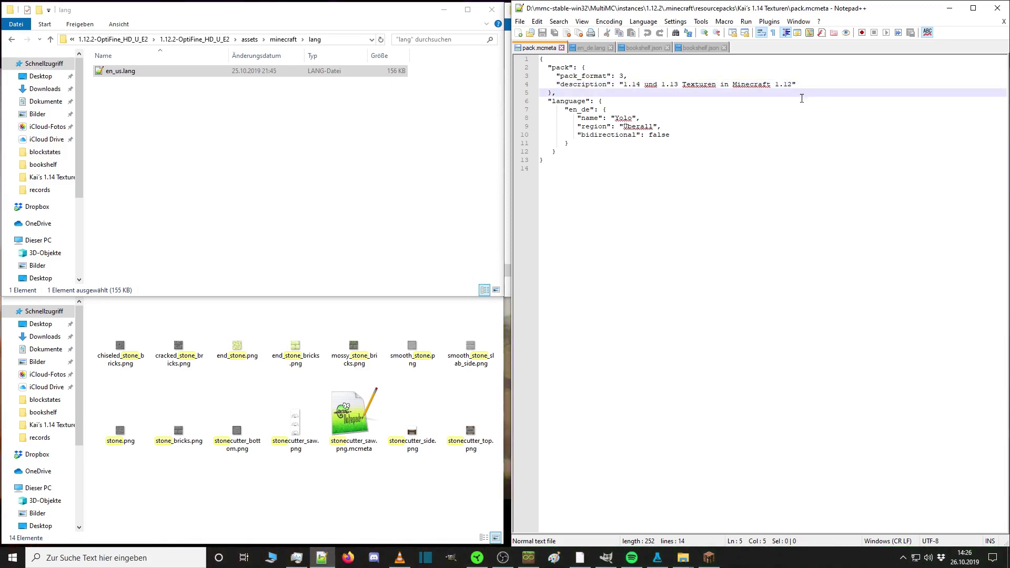
pyautogui.click(620, 76)
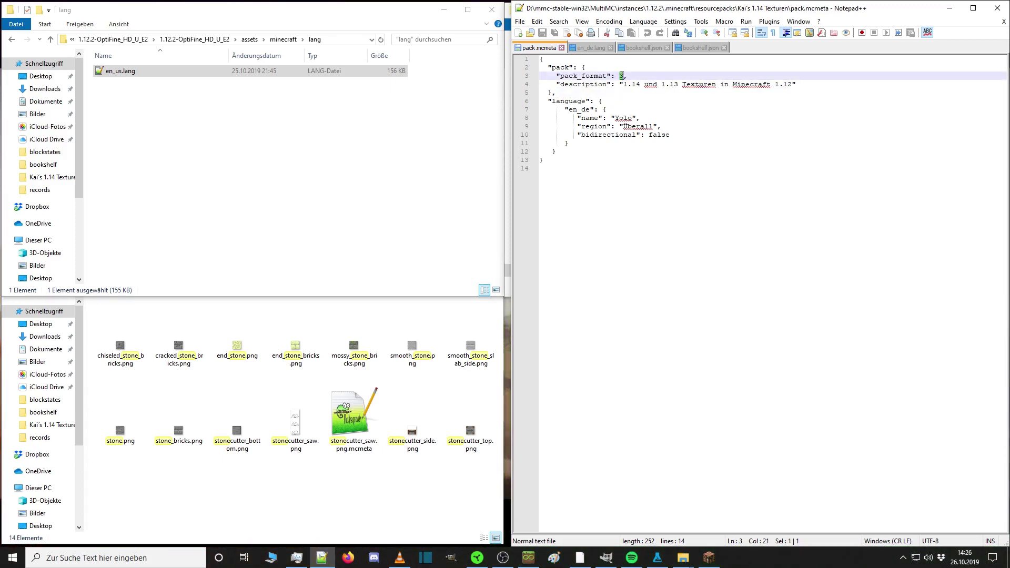
pyautogui.click(627, 76)
# Switch to Minecraft 1.12.2, examine the custom Yolo (Überall) entry in the language options, and return to Options.
pyautogui.click(708, 558)
pyautogui.press('Escape')
pyautogui.press('Escape')
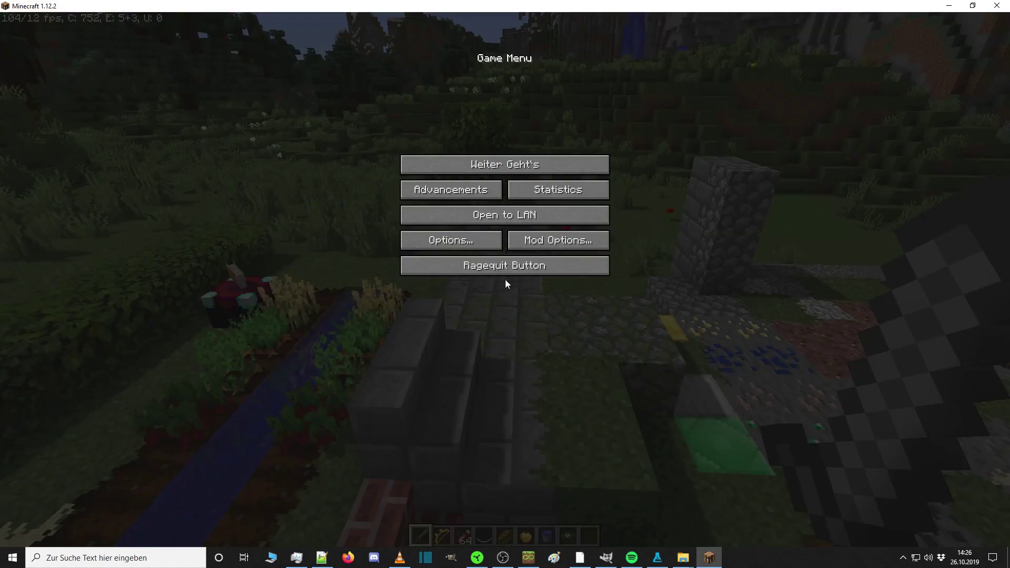
pyautogui.click(457, 246)
pyautogui.click(433, 211)
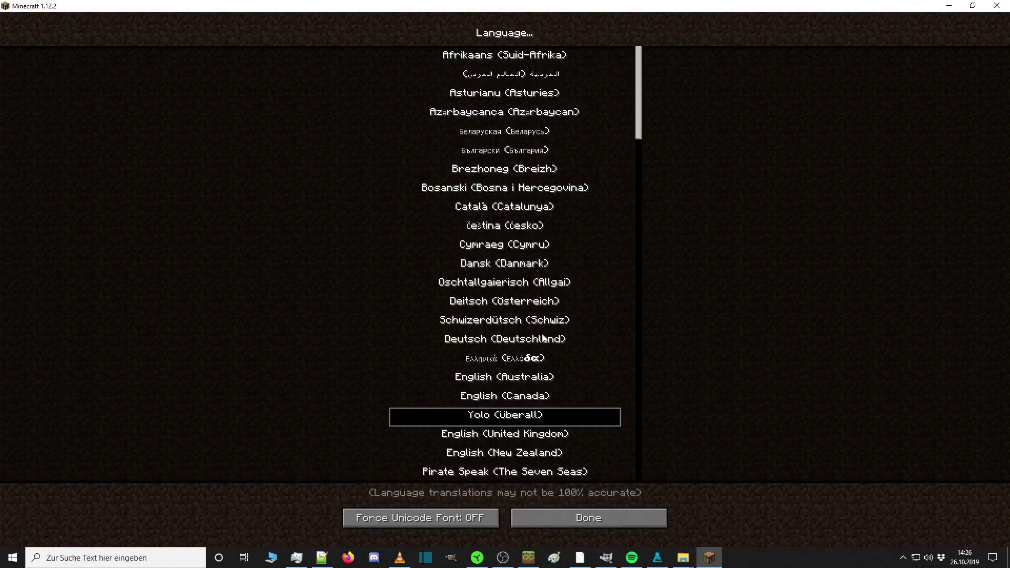
pyautogui.scroll(-6, 543, 336)
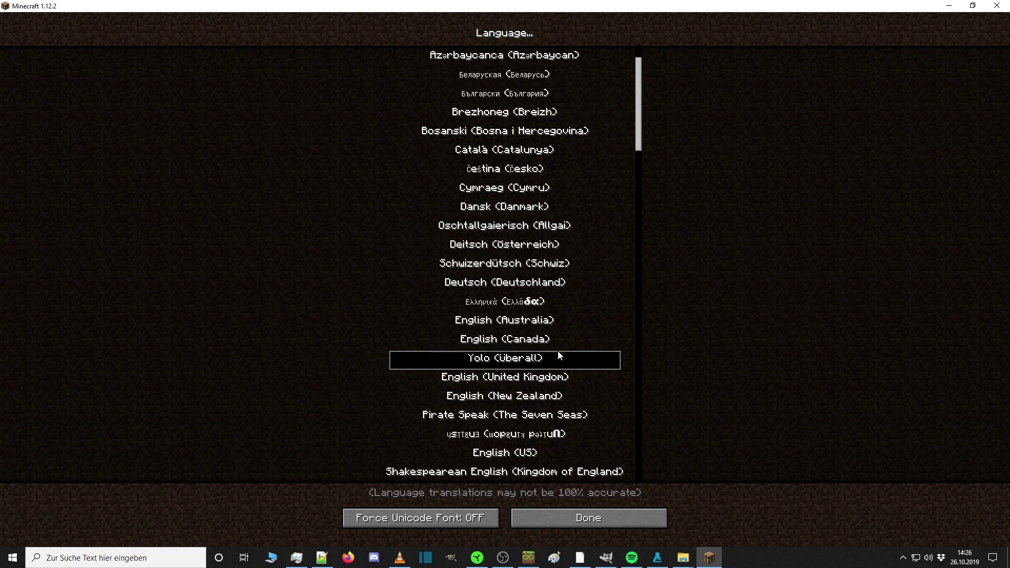
pyautogui.click(607, 514)
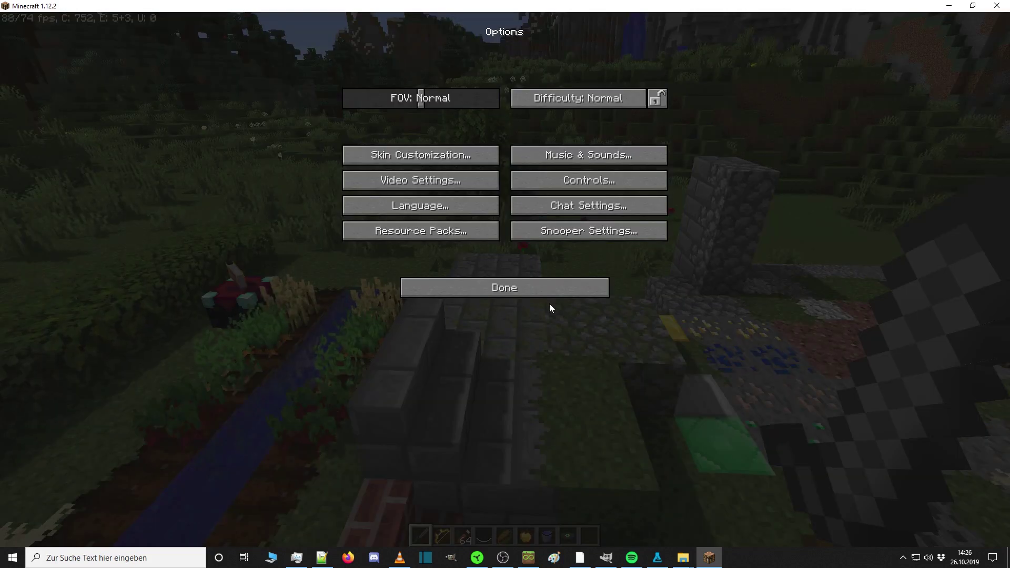
# Resume the game, open the inventory to inspect the Sandwitch item's name, and minimize Minecraft.
pyautogui.click(506, 289)
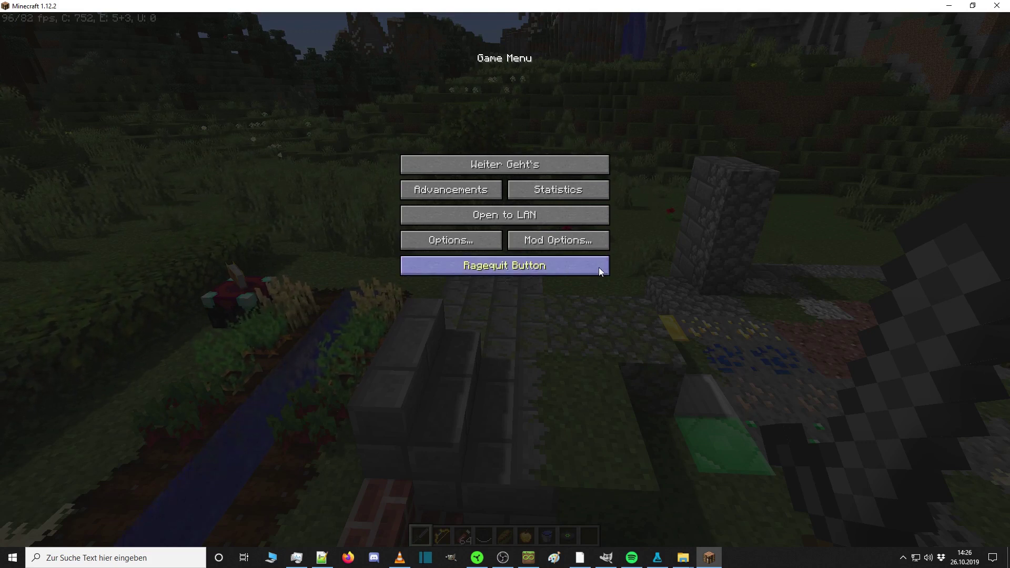
pyautogui.click(501, 165)
pyautogui.press('e')
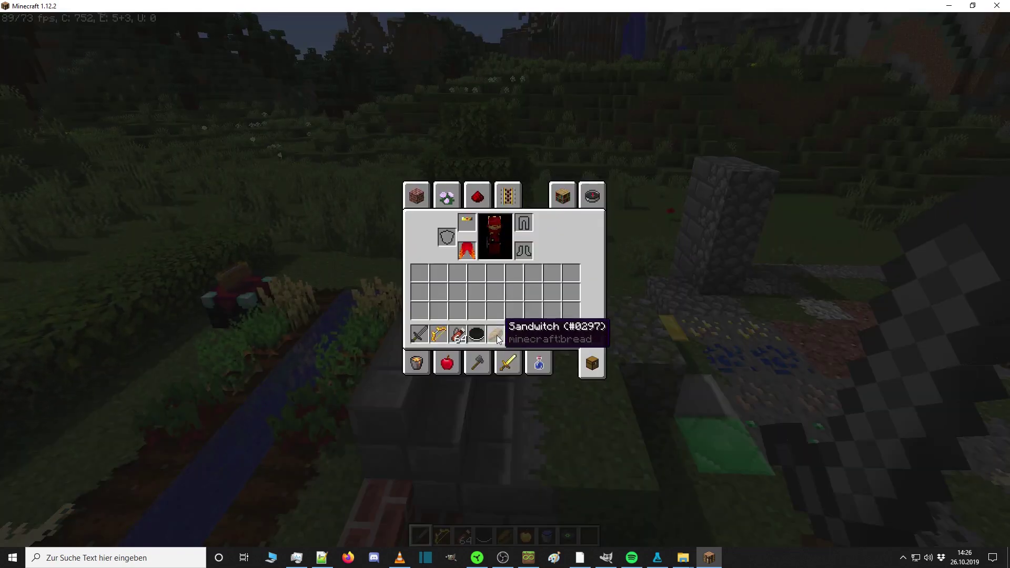
pyautogui.click(948, 6)
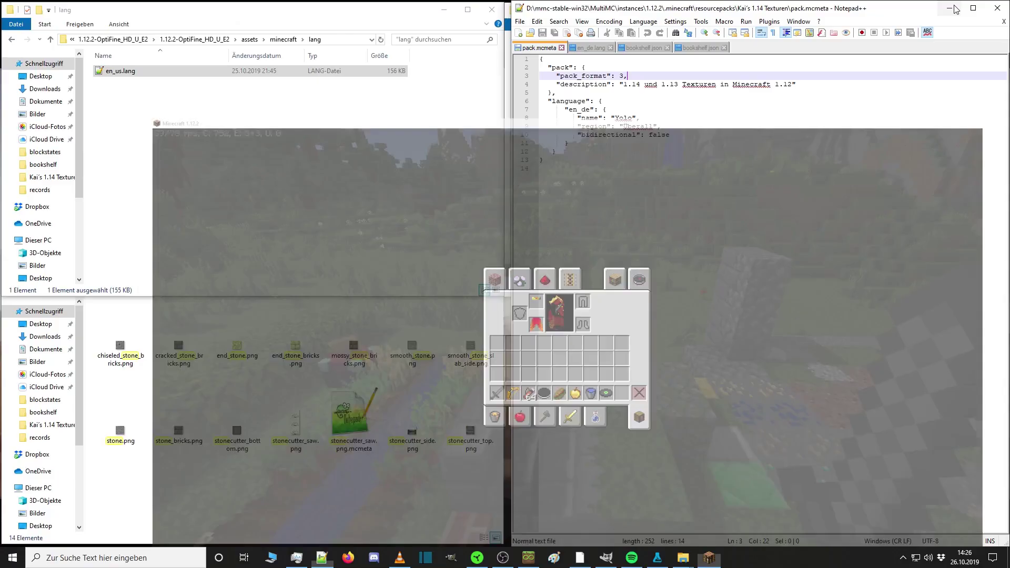
# Show en_de.lang and highlight the menu.returnToGame key, followed by its Weiter Geht's text.
pyautogui.click(591, 47)
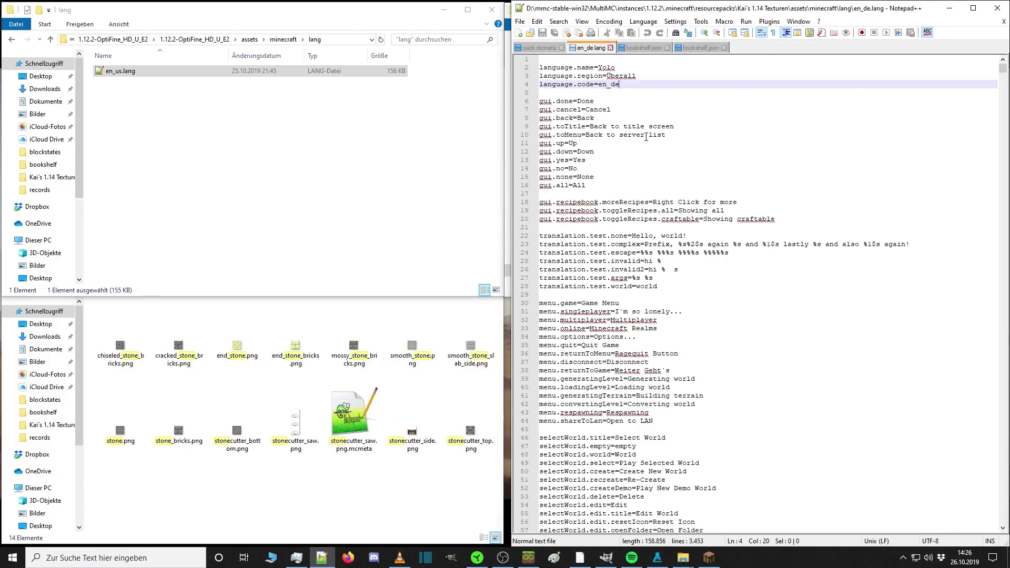
pyautogui.scroll(-2, 663, 293)
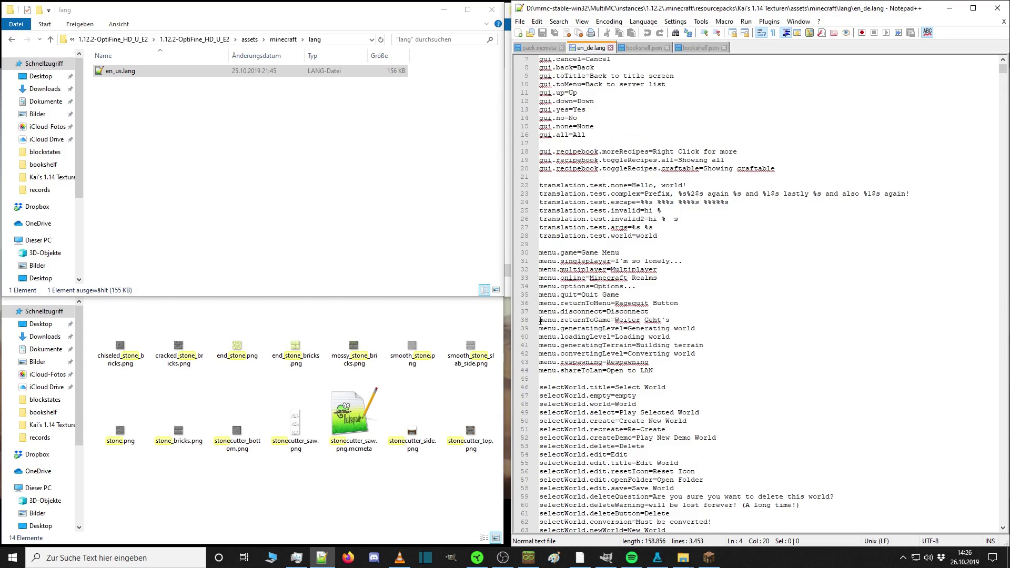
pyautogui.moveTo(538, 321); pyautogui.dragTo(609, 321)
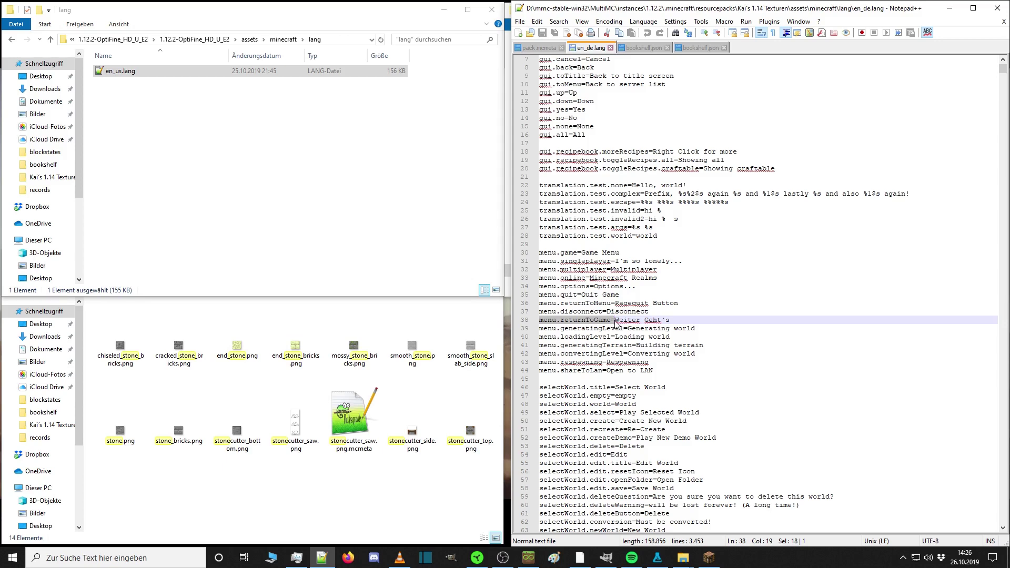
pyautogui.moveTo(616, 323)
pyautogui.mouseDown()
pyautogui.moveTo(678, 322)
pyautogui.moveTo(593, 320)
pyautogui.moveTo(673, 320)
pyautogui.mouseUp()
pyautogui.hotkey('ctrl', 'z')
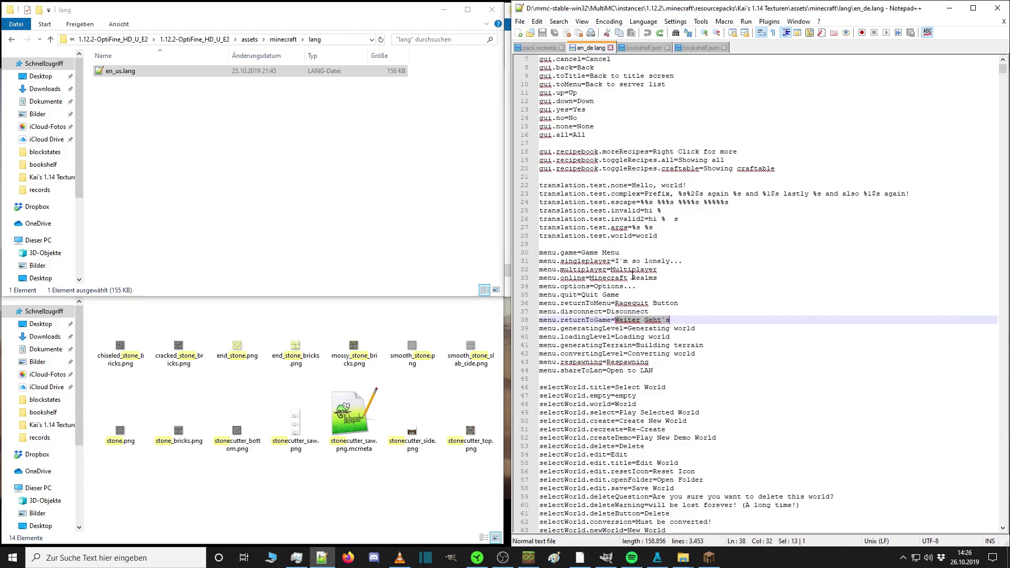
# Highlight the "I'm so lonely..." text and its menu.singleplayer key, and clear the selection.
pyautogui.moveTo(616, 262); pyautogui.dragTo(681, 262)
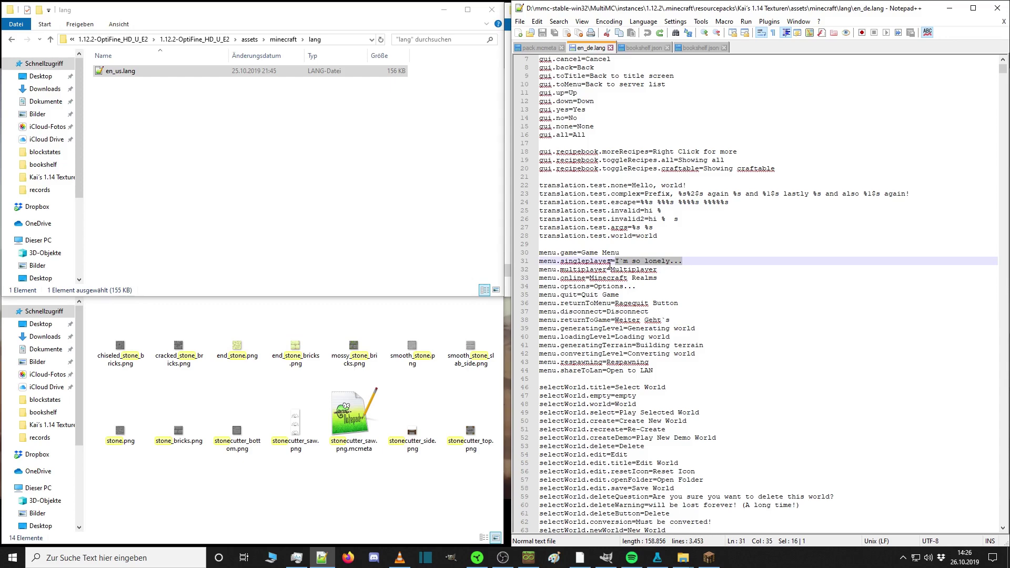
pyautogui.moveTo(540, 262); pyautogui.dragTo(612, 264)
pyautogui.click(778, 279)
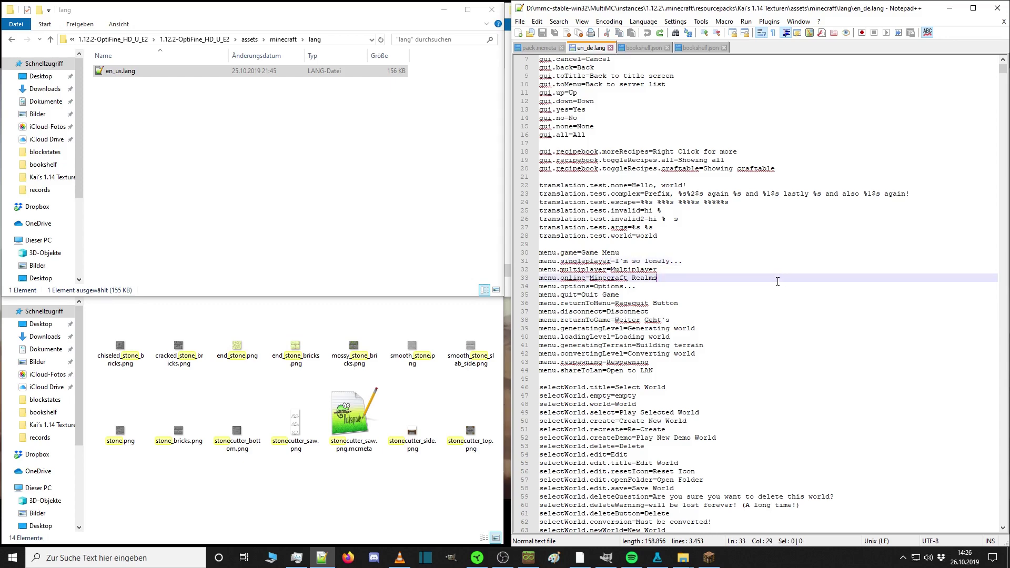
# Search en_de.lang for "cookie", move the Find dialog off the text, and highlight the Oreo name in the cookie entry.
pyautogui.scroll(-9, 767, 278)
pyautogui.scroll(-20, 767, 278)
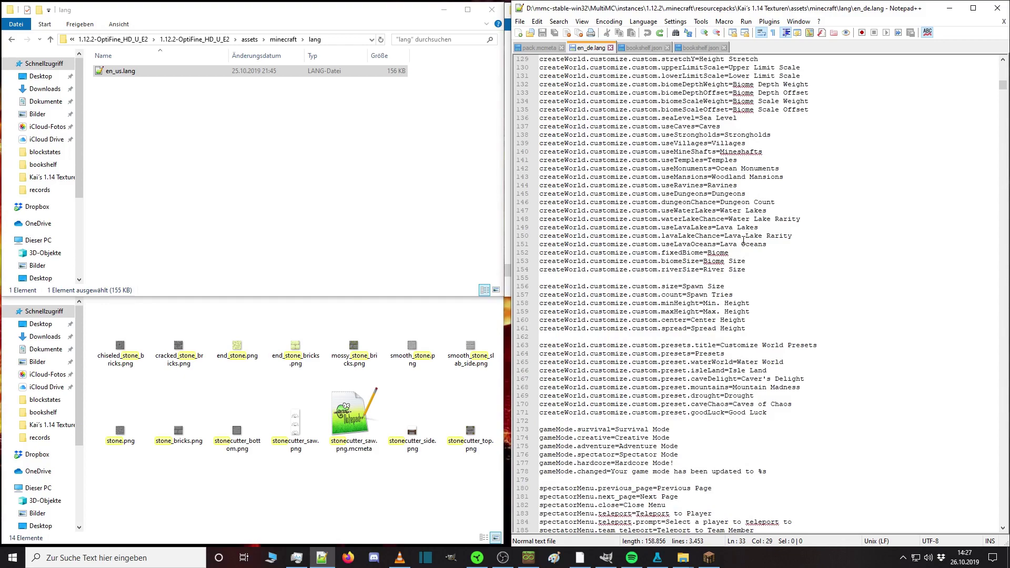
pyautogui.scroll(-20, 743, 241)
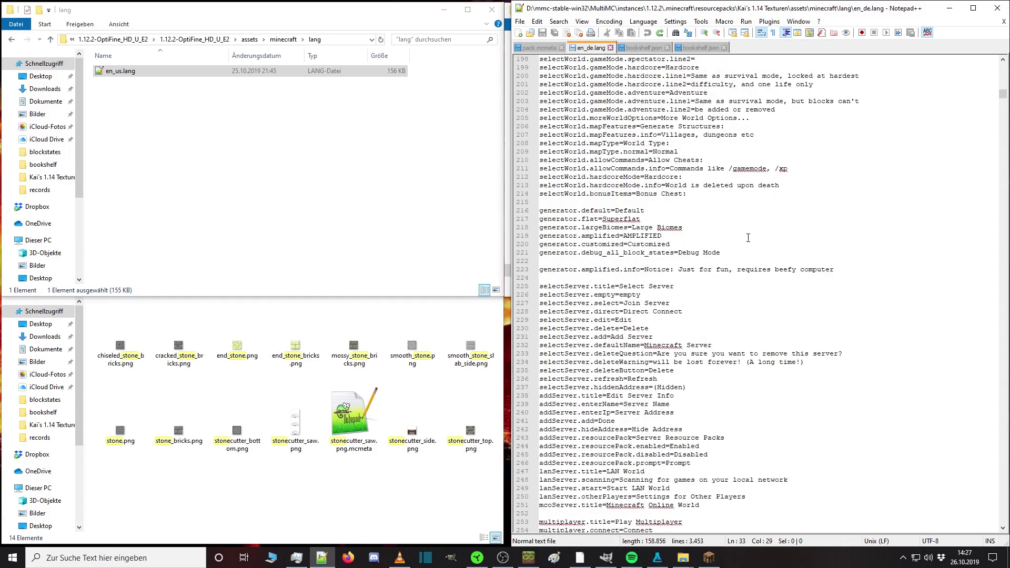
pyautogui.scroll(-6, 747, 237)
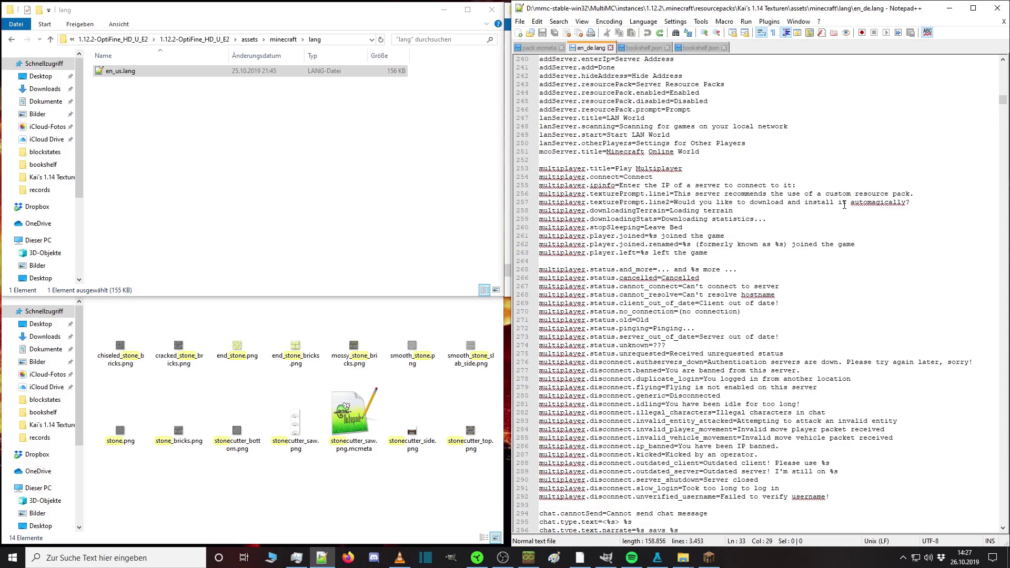
pyautogui.hotkey('ctrl', 'f')
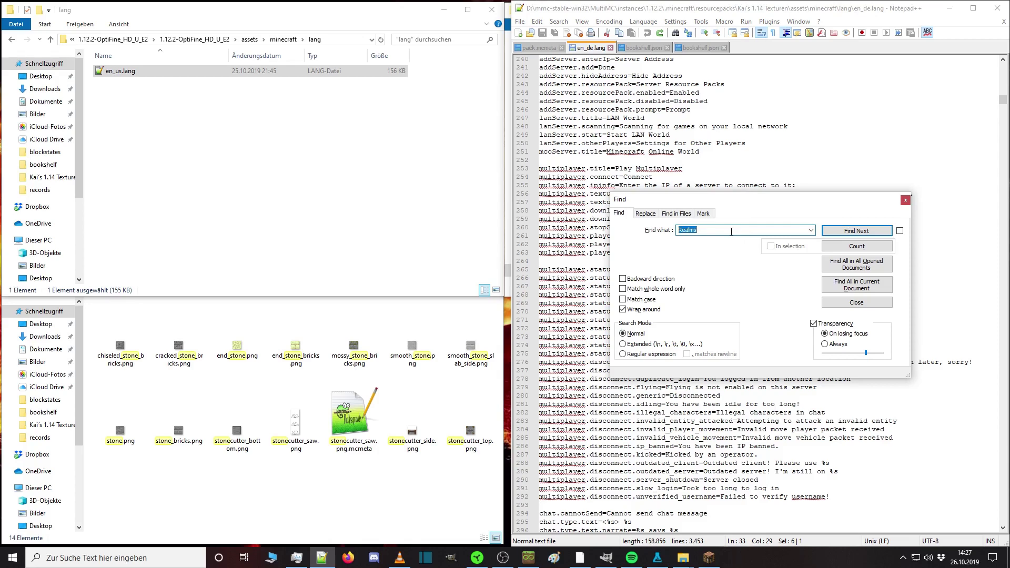
pyautogui.write('cookie')
pyautogui.press('Return')
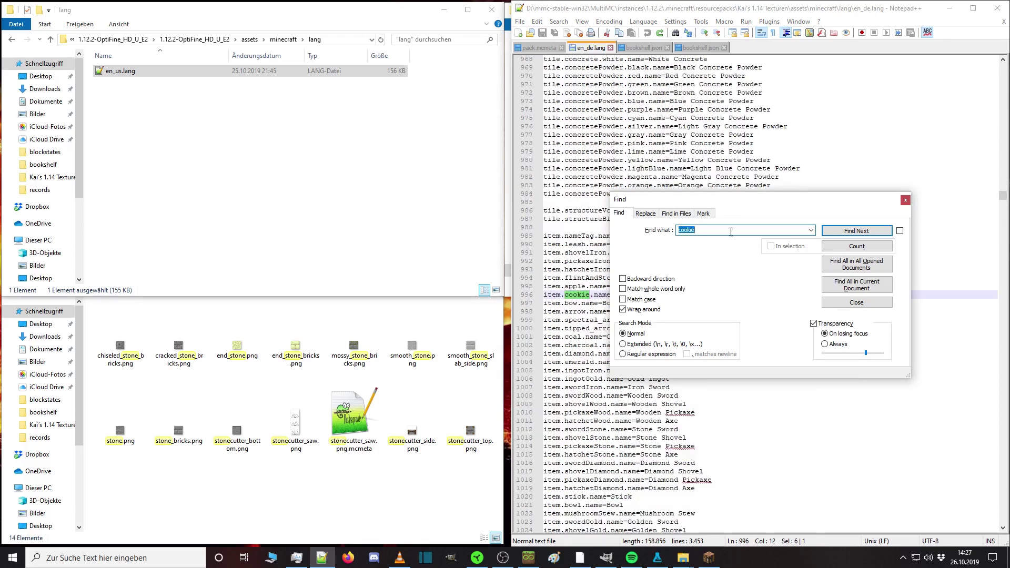
pyautogui.moveTo(742, 204); pyautogui.dragTo(327, 188)
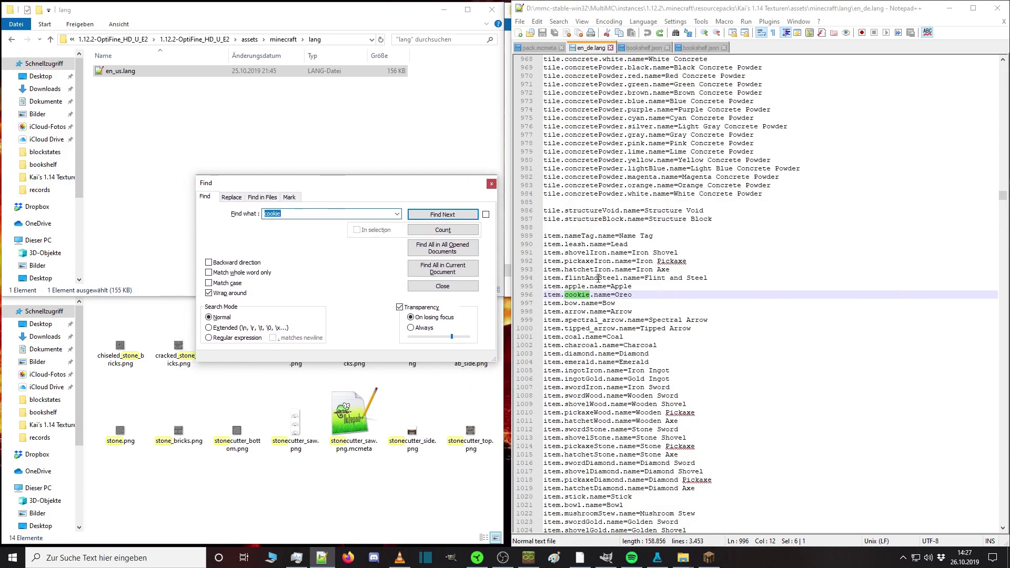
pyautogui.moveTo(615, 295); pyautogui.dragTo(634, 294)
pyautogui.click(634, 295)
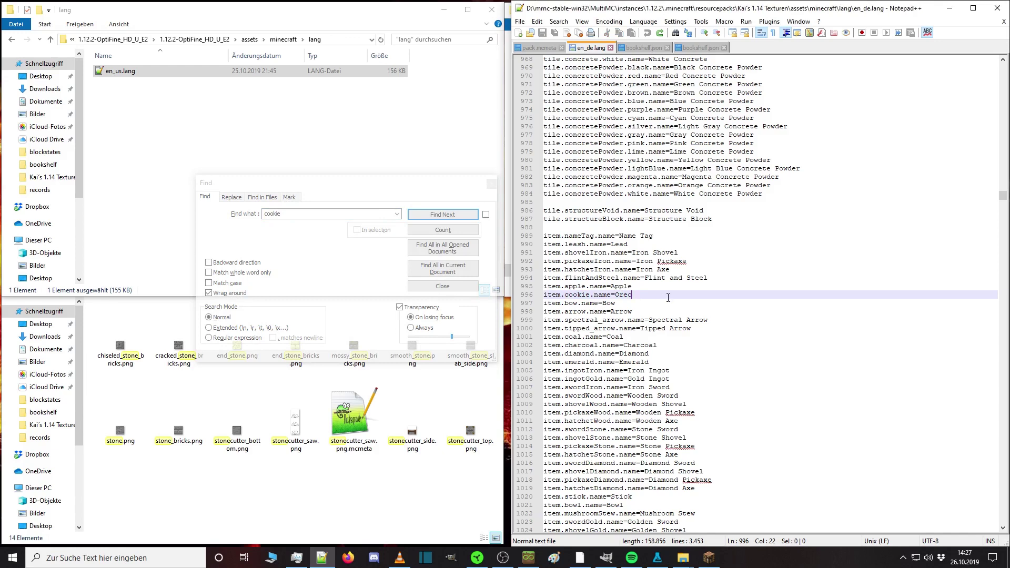
# Search en_de.lang for "gold" and look over the item entries around the match.
pyautogui.click(312, 215)
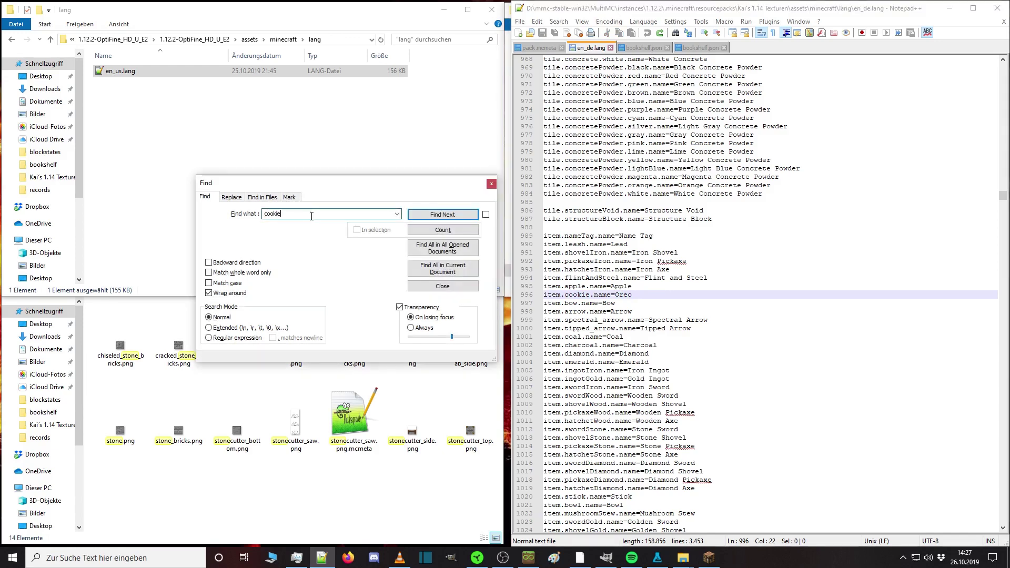
pyautogui.press('BackSpace')
pyautogui.press('BackSpace')
pyautogui.press('BackSpace')
pyautogui.press('BackSpace')
pyautogui.write('gold')
pyautogui.press('Return')
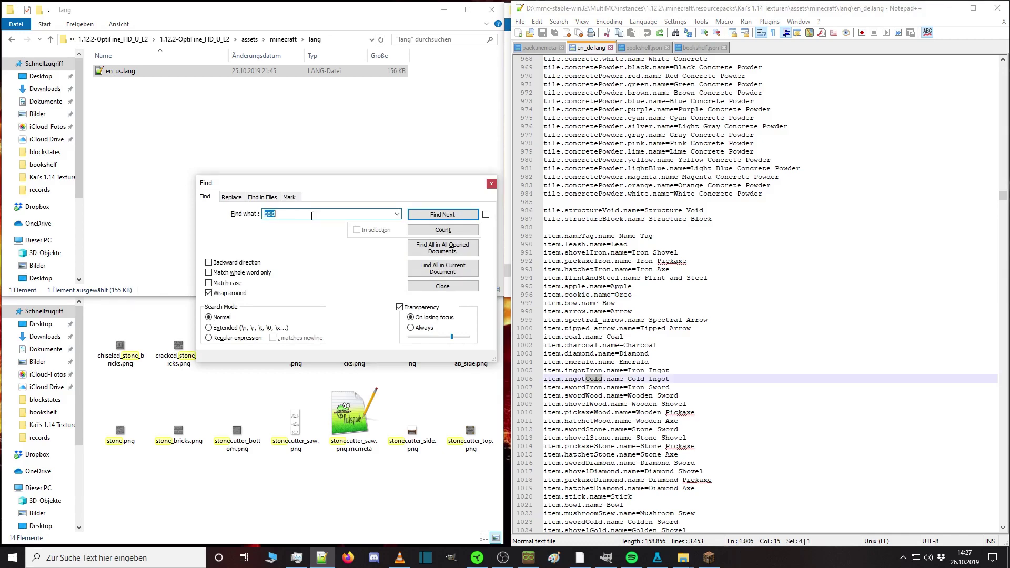
pyautogui.scroll(-10, 671, 352)
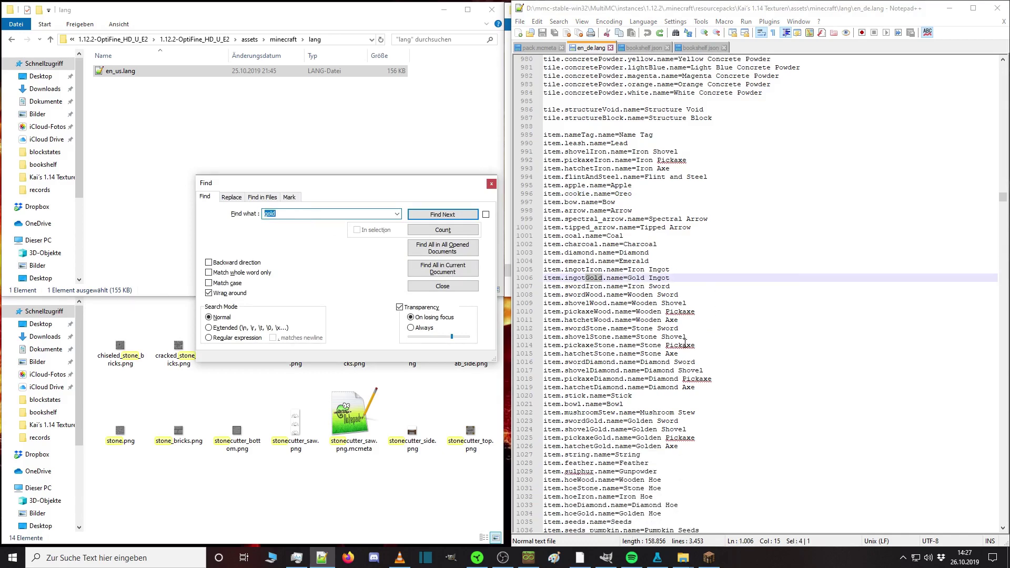
pyautogui.scroll(6, 654, 127)
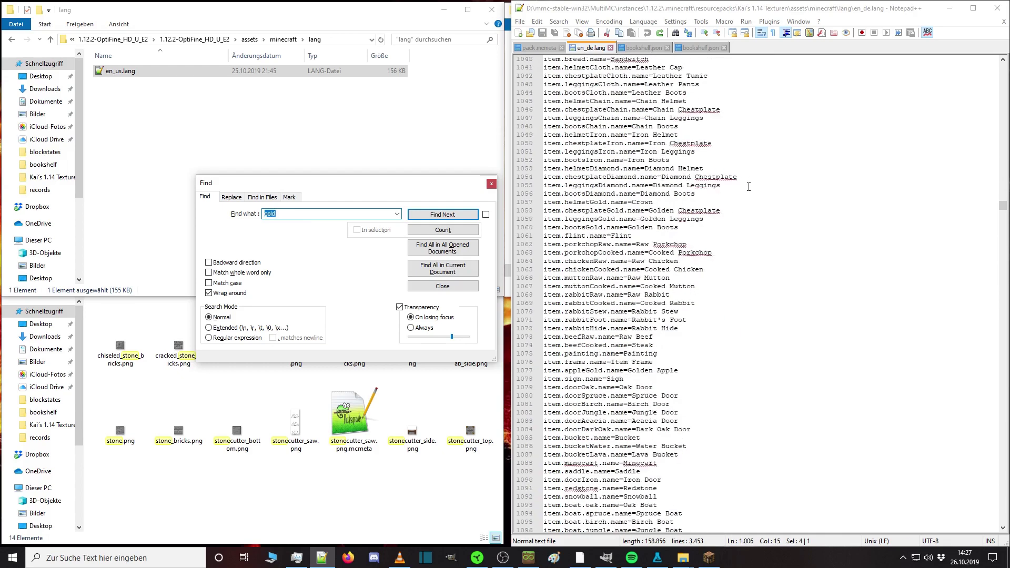
# Step through the successive "gold" matches up to the hatchetGold entry's Golden Axe name.
pyautogui.click(413, 214)
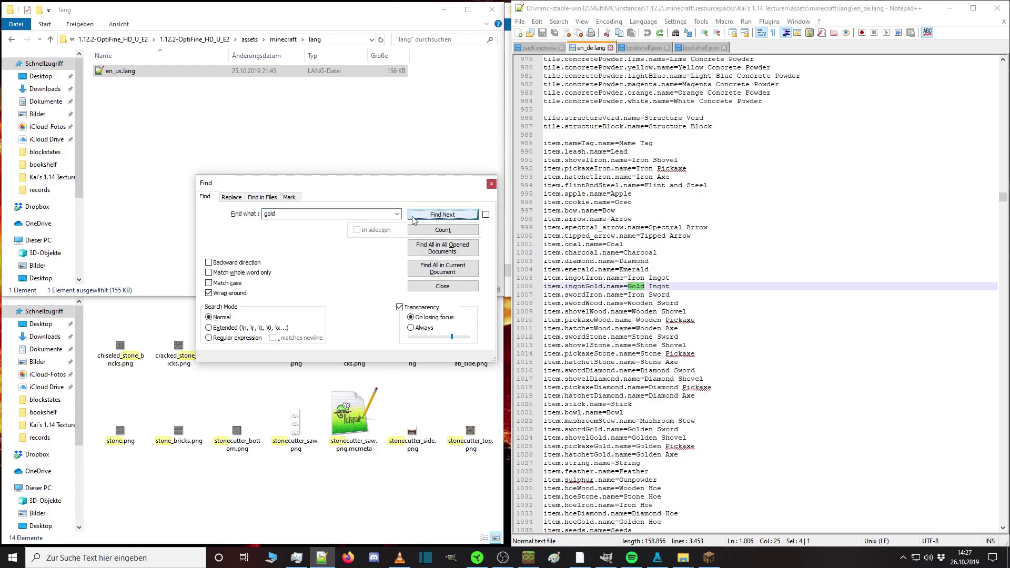
pyautogui.click(413, 216)
pyautogui.click(412, 216)
pyautogui.click(413, 216)
pyautogui.click(413, 216)
pyautogui.click(413, 216)
pyautogui.click(413, 216)
pyautogui.click(413, 215)
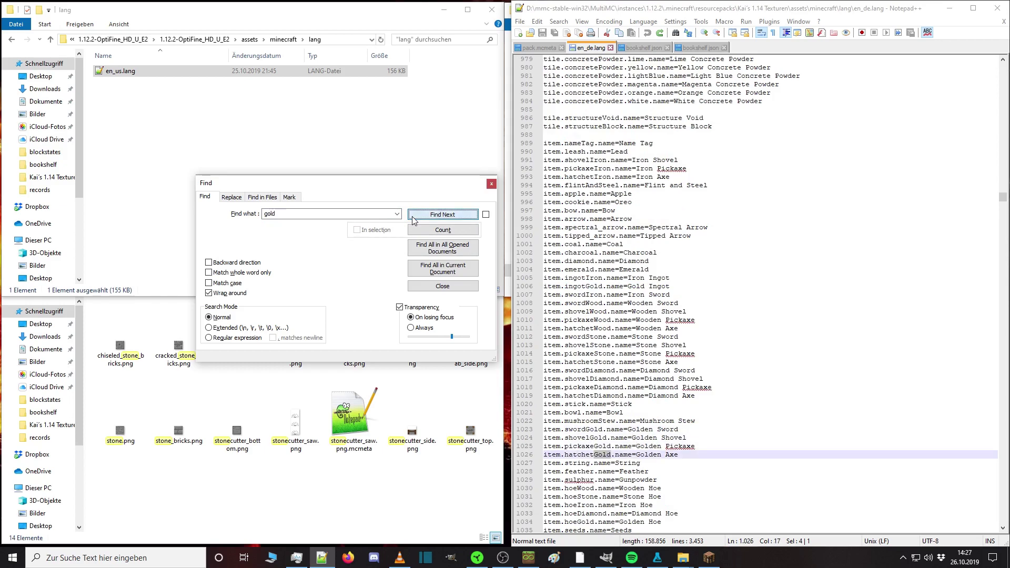
pyautogui.click(413, 217)
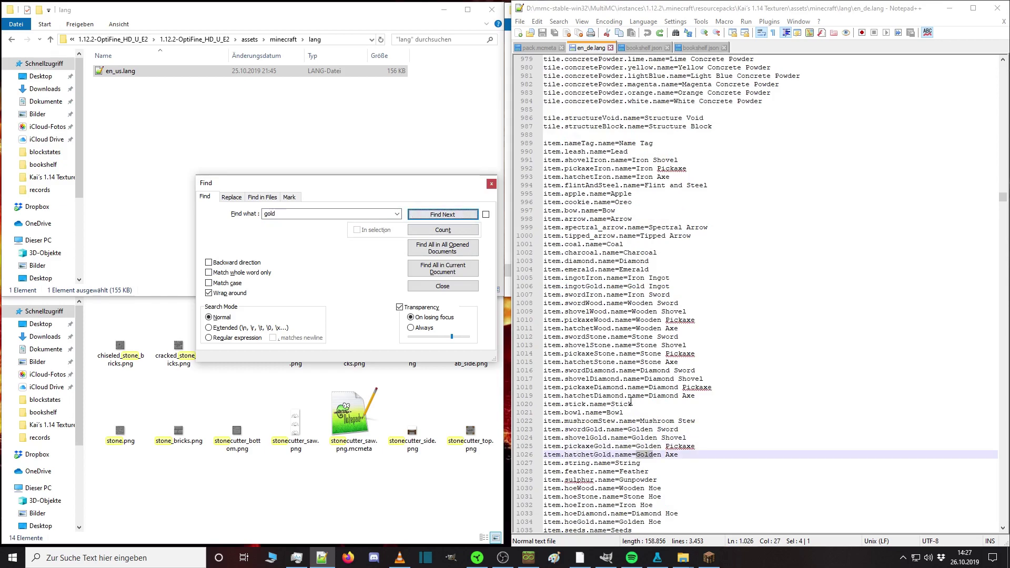
# Switch to Minecraft, close and reopen the inventory for a look, and minimize both the game and the text editor.
pyautogui.click(709, 558)
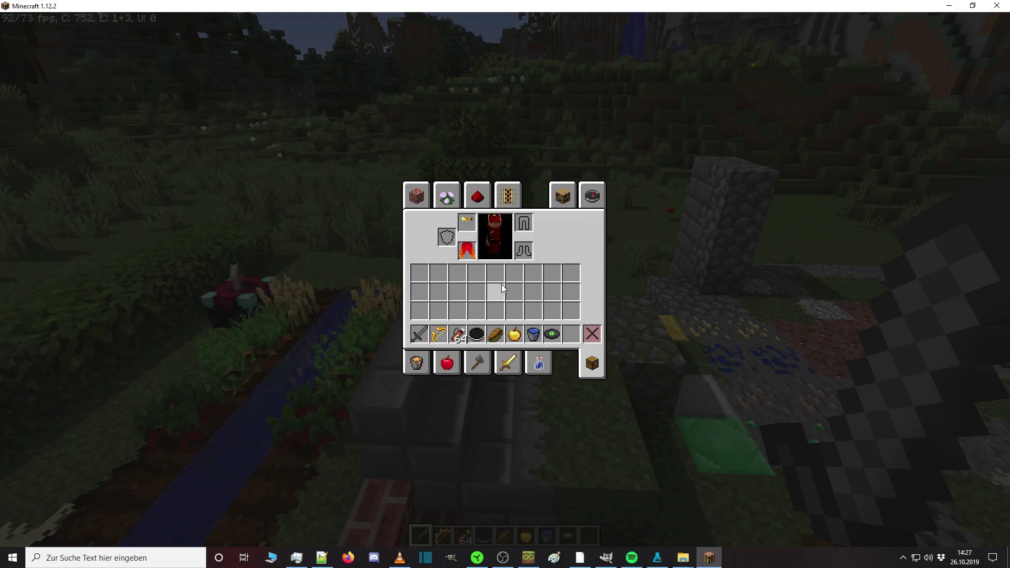
pyautogui.press('e')
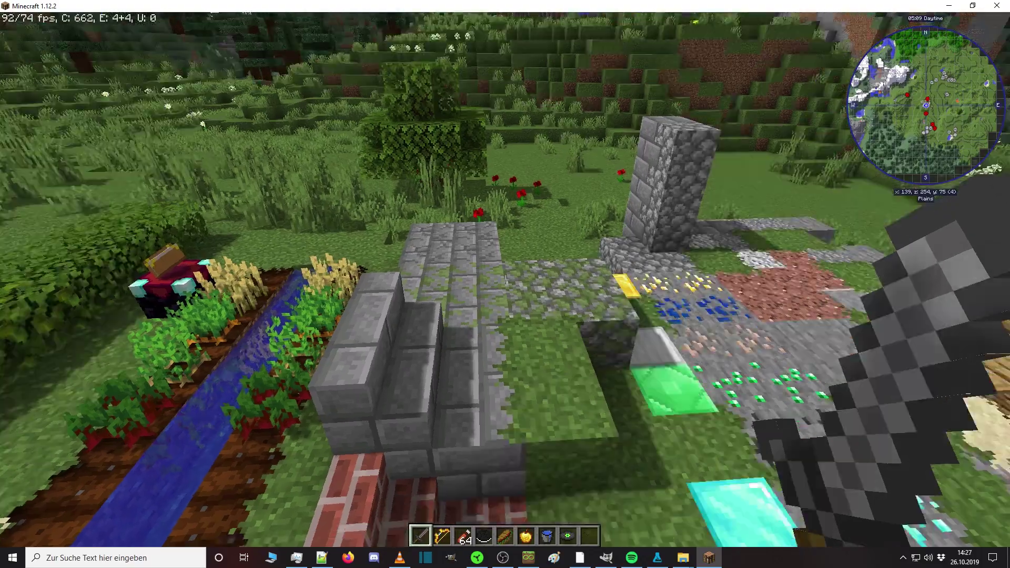
pyautogui.press('e')
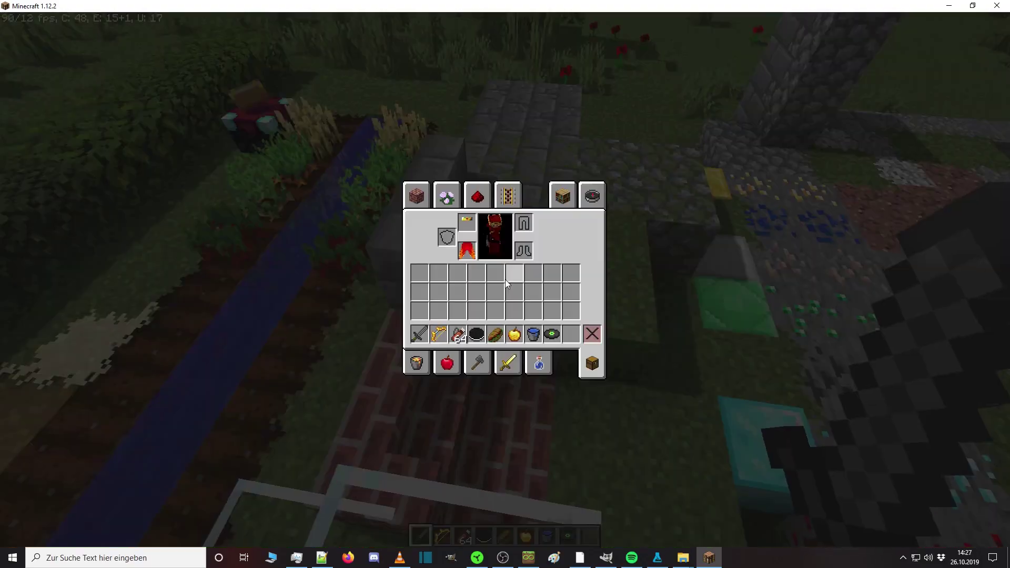
pyautogui.click(954, 7)
pyautogui.click(950, 8)
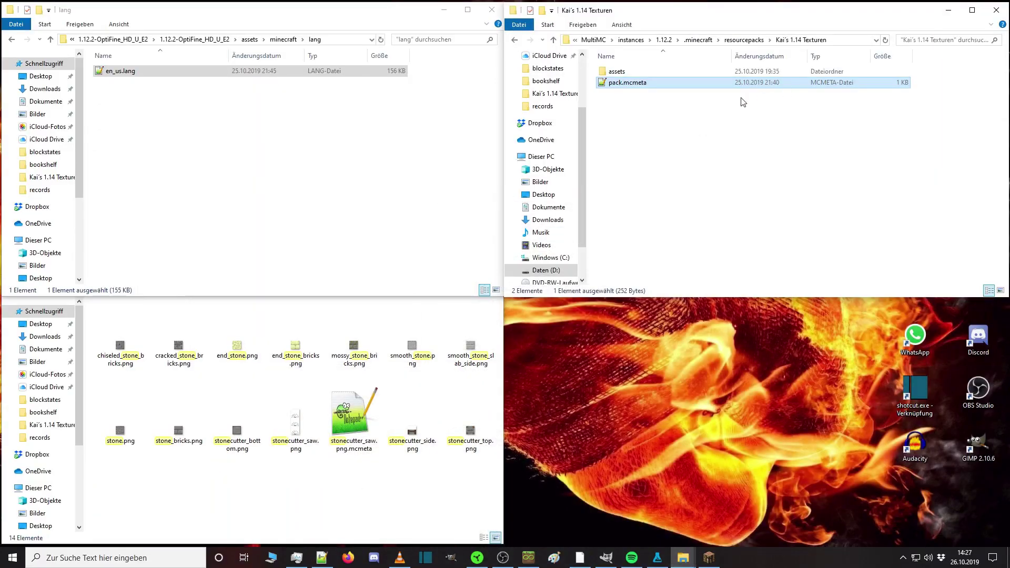
# Open the assets, minecraft and textures folders inside the 1.14 Texturen resource pack.
pyautogui.doubleClick(700, 72)
pyautogui.doubleClick(699, 72)
pyautogui.click(664, 84)
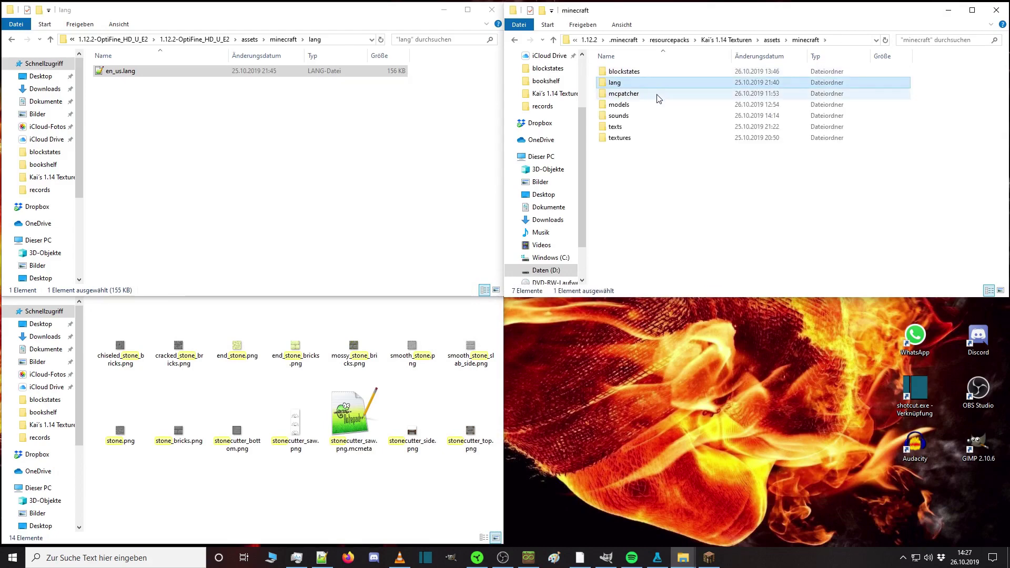
pyautogui.doubleClick(658, 138)
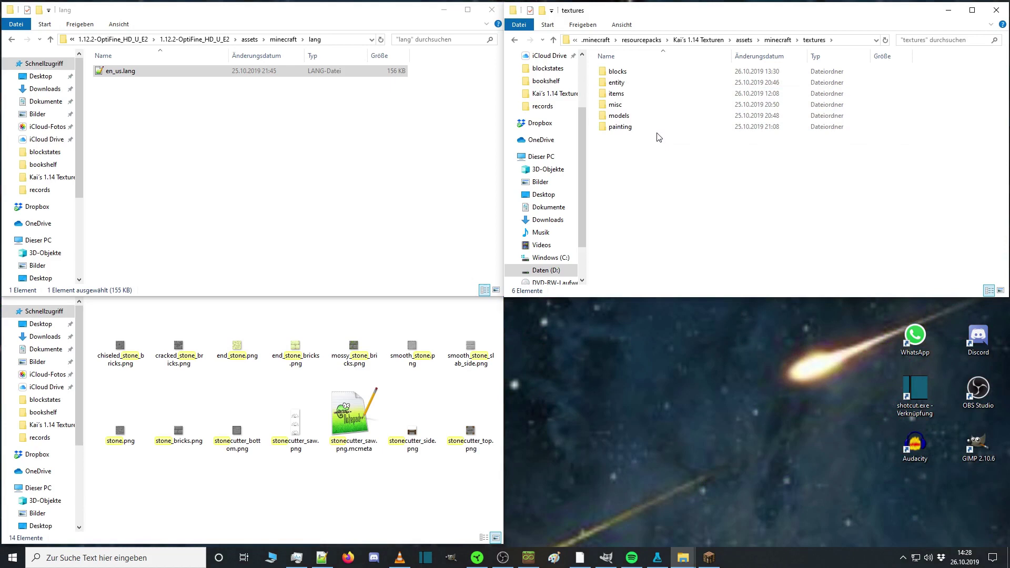
# In the 1.12.2-OptiFine_HD_U_E2 folder window, go up to minecraft and open textures and its blocks folder.
pyautogui.click(417, 197)
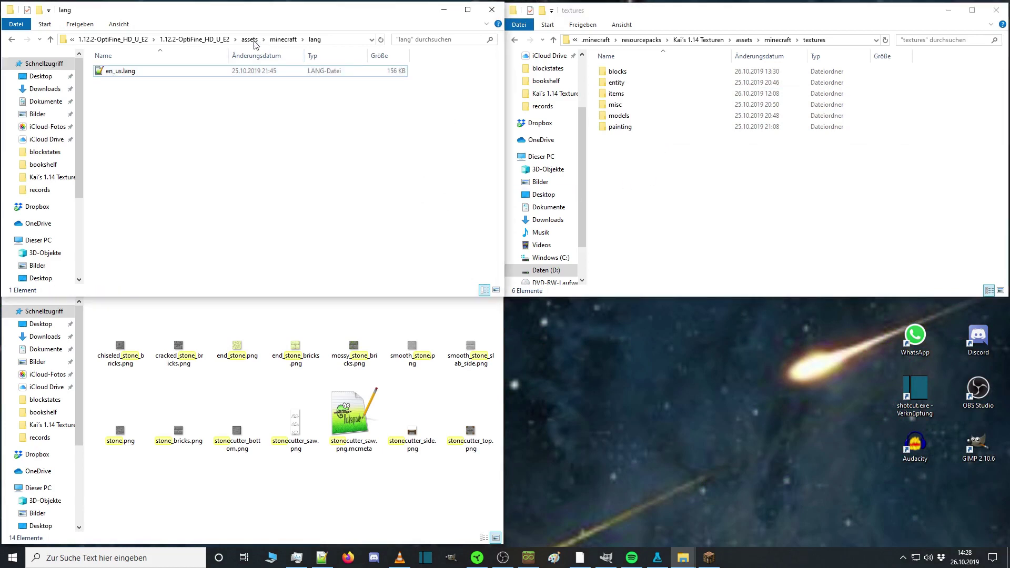
pyautogui.click(283, 39)
pyautogui.doubleClick(252, 182)
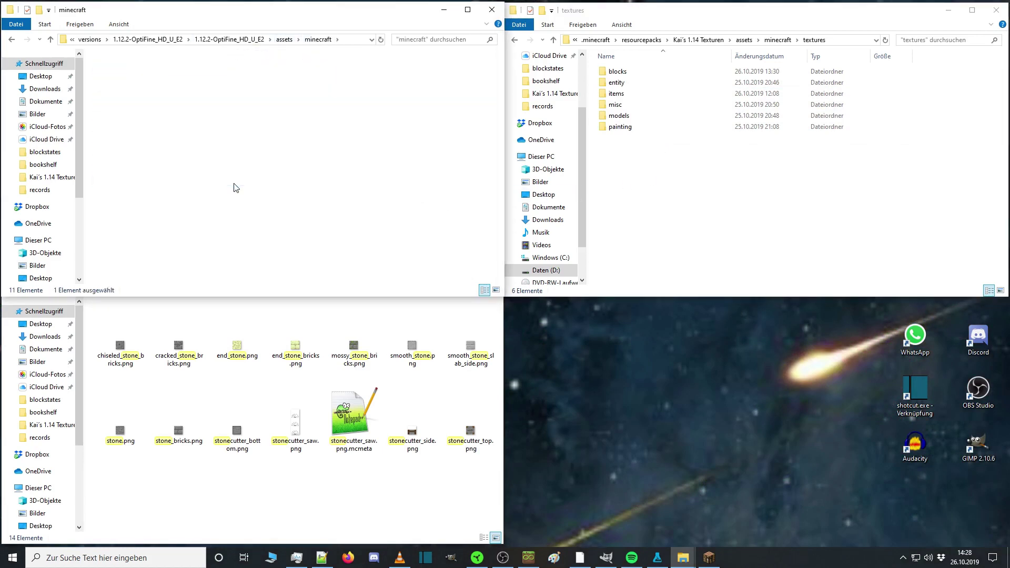
pyautogui.doubleClick(164, 74)
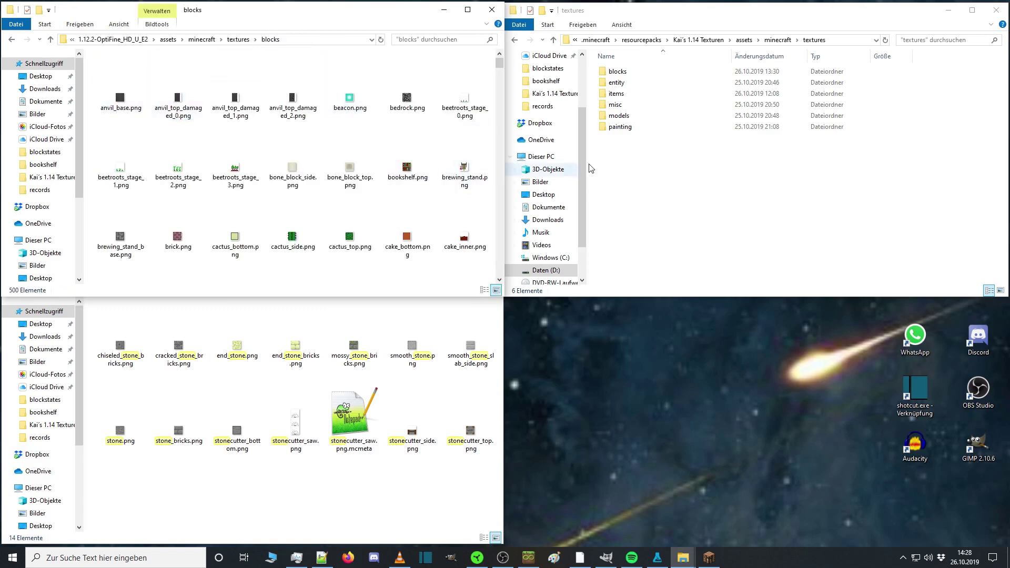
# Open the resource pack's blocks folder and browse the original 1.12.2 block textures for comparison.
pyautogui.doubleClick(631, 73)
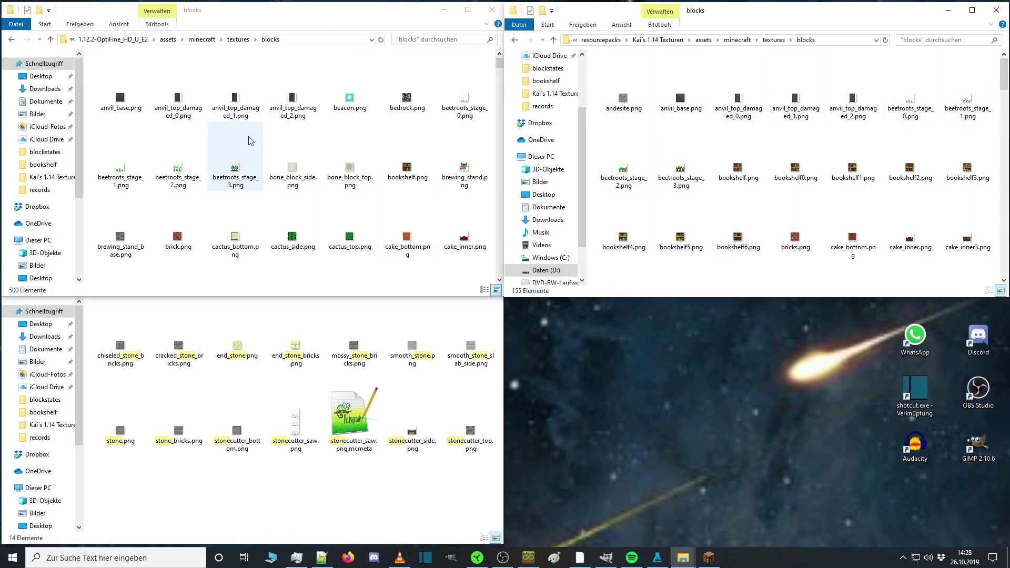
pyautogui.click(89, 130)
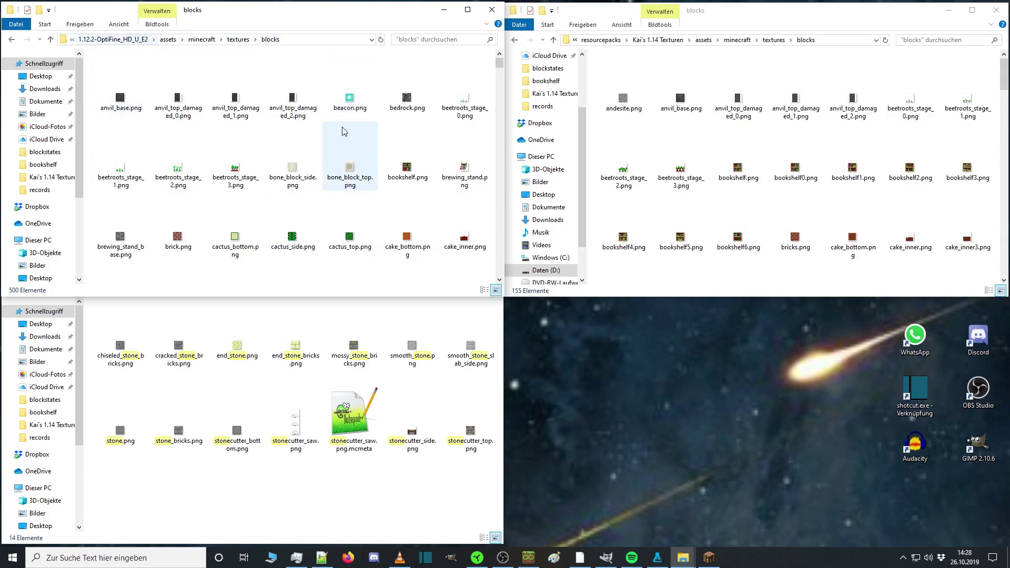
pyautogui.scroll(-5, 377, 193)
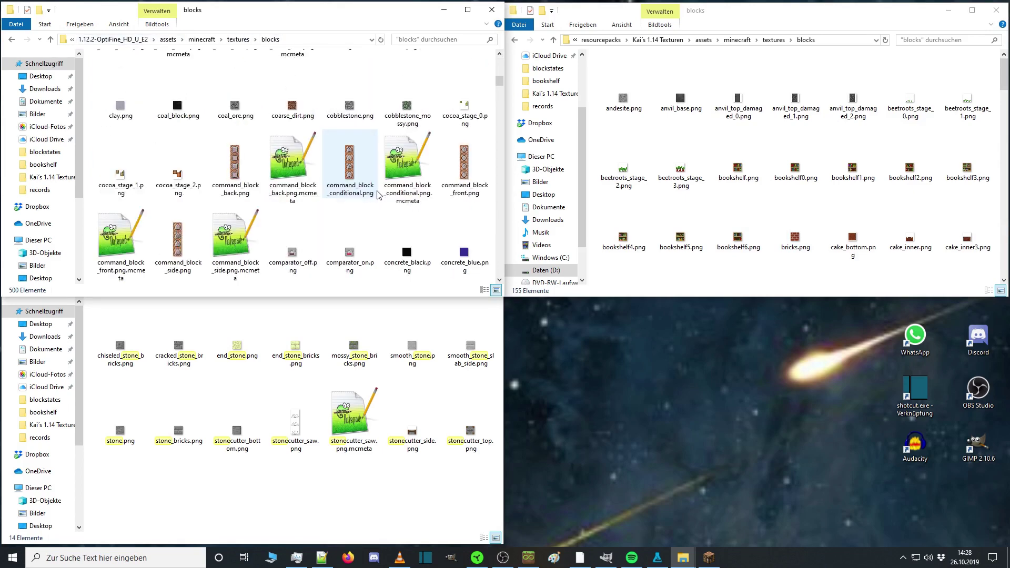
# Scroll through the 1.12.2 blocks folder back to its start and bring the resource pack's blocks folder window into focus.
pyautogui.scroll(-5, 377, 193)
pyautogui.scroll(10, 378, 194)
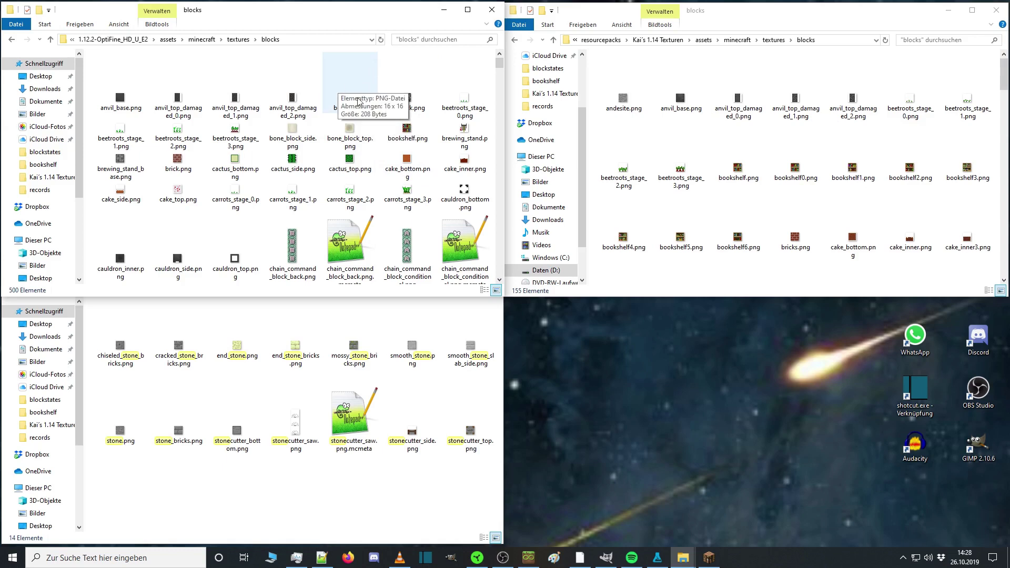
pyautogui.click(713, 145)
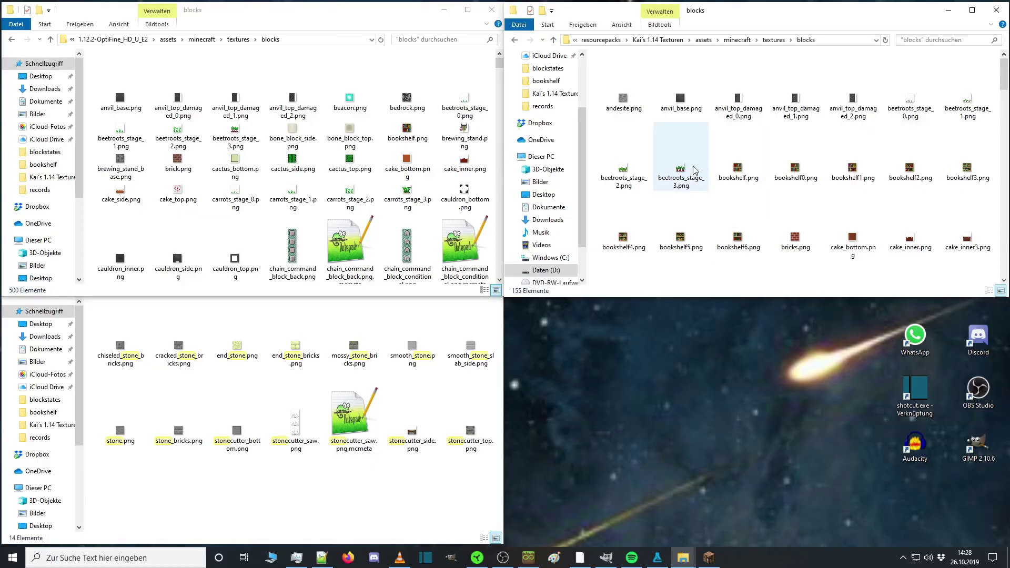
# Switch to Minecraft, look over the oak and birch plank floors, and minimize the game.
pyautogui.click(709, 557)
pyautogui.press('e')
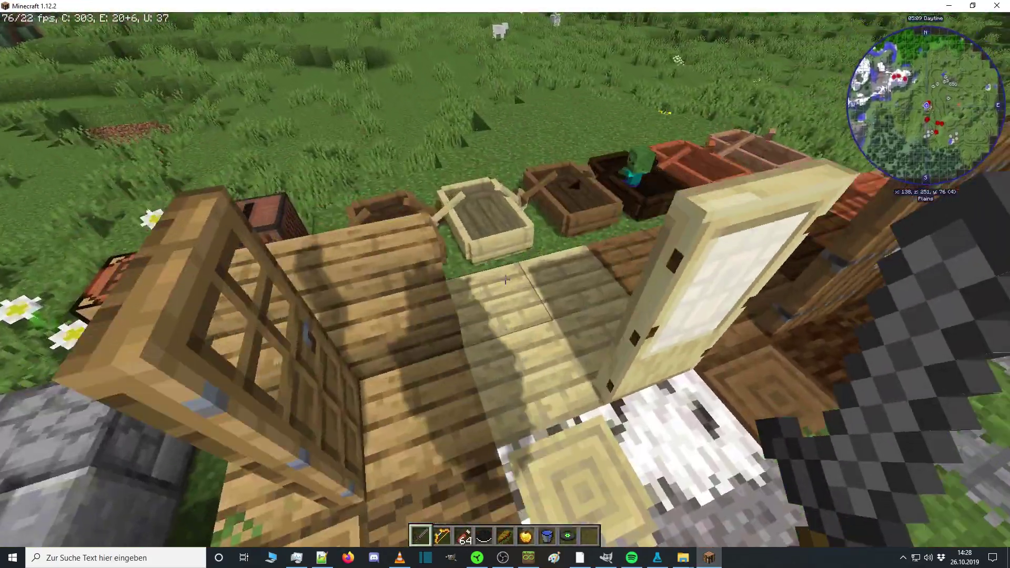
pyautogui.click(505, 280)
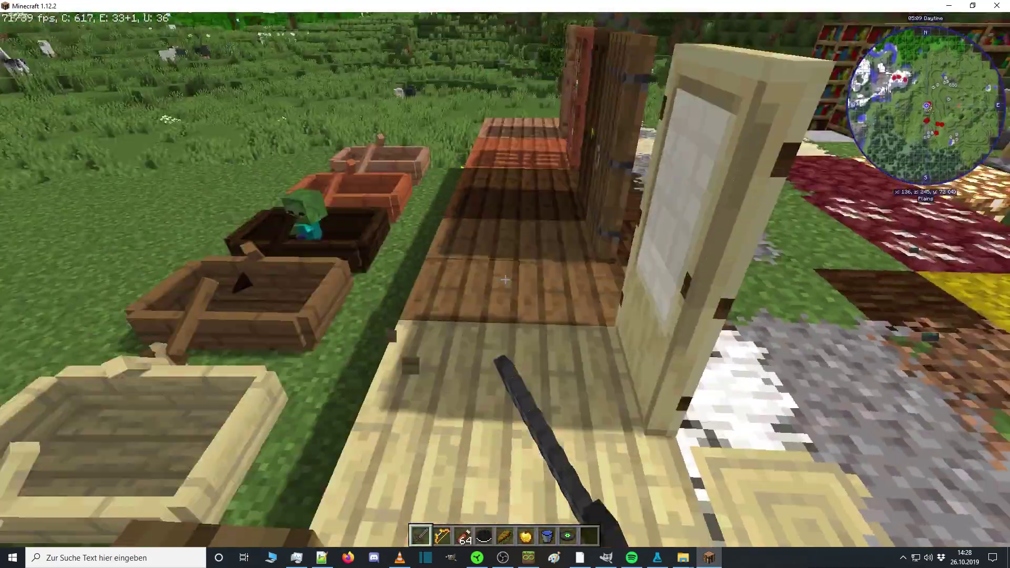
pyautogui.press('s')
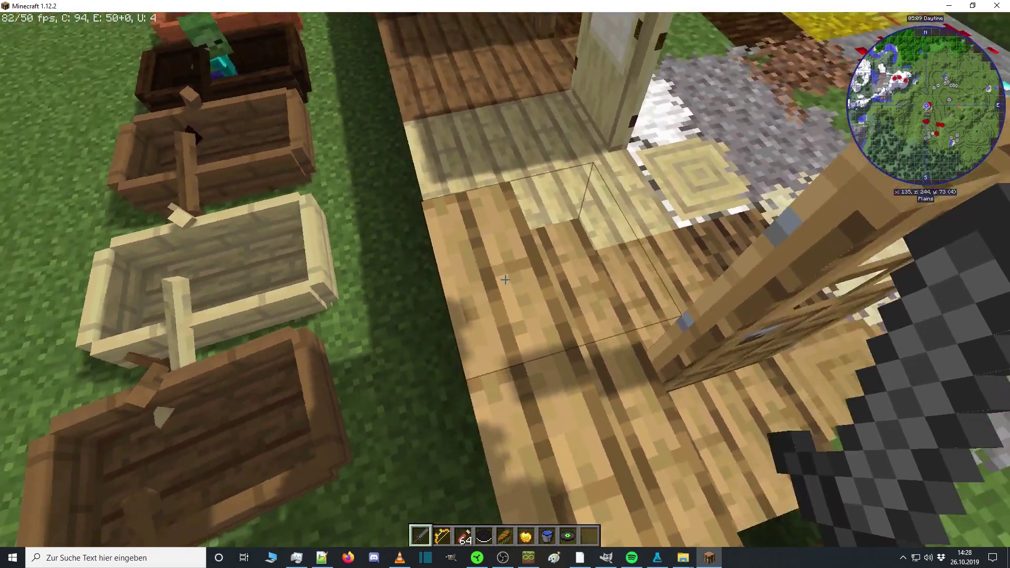
pyautogui.press('e')
pyautogui.click(949, 6)
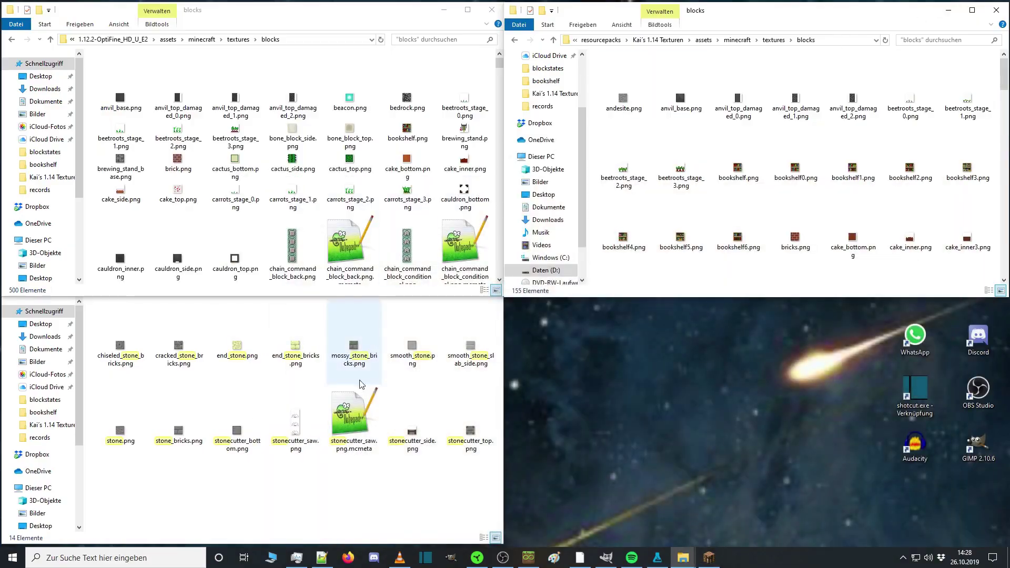
# Search the 1.14.2 block textures for "plank" to compare with the 1.12.2 and resource pack blocks folders.
pyautogui.click(301, 484)
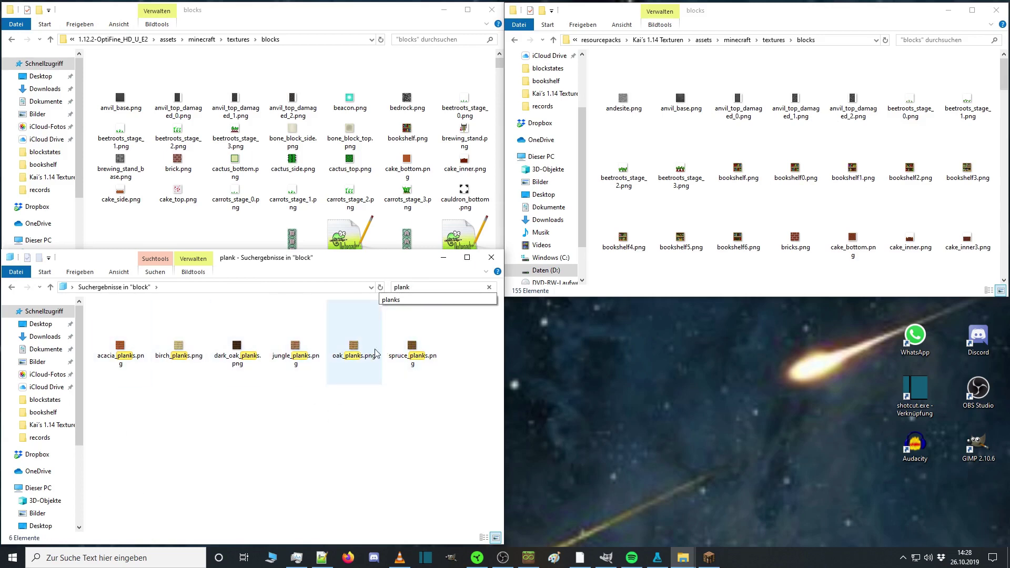
pyautogui.click(404, 40)
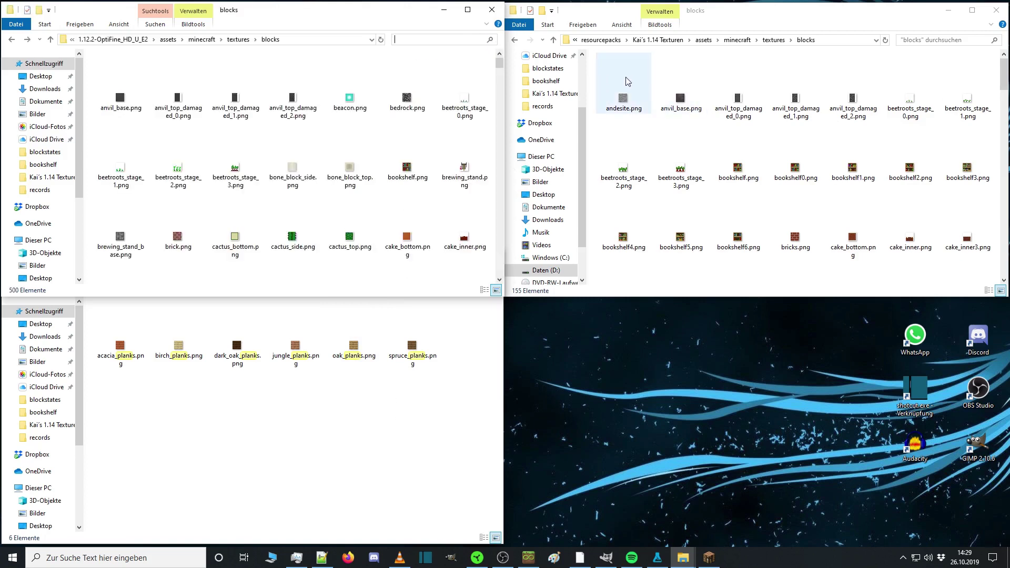
pyautogui.click(593, 79)
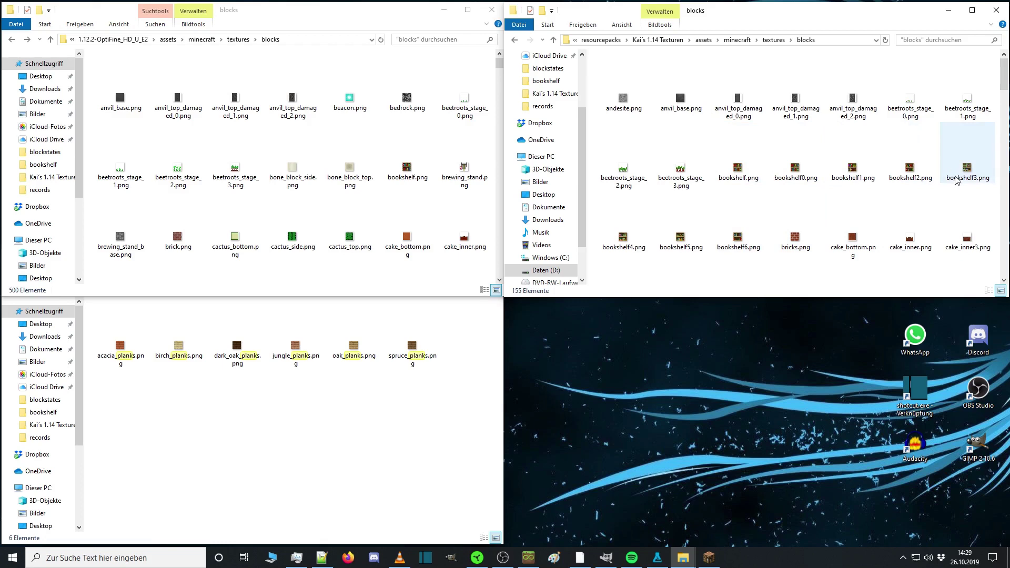
# Go up to the resource pack's textures folder and open models and its armor folder.
pyautogui.press('BackSpace')
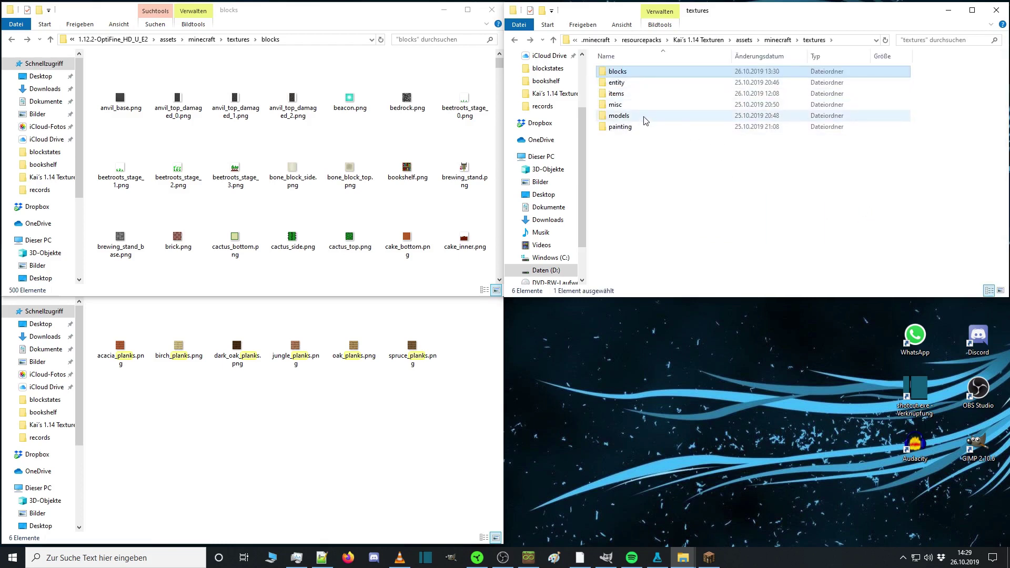
pyautogui.doubleClick(642, 116)
pyautogui.doubleClick(631, 74)
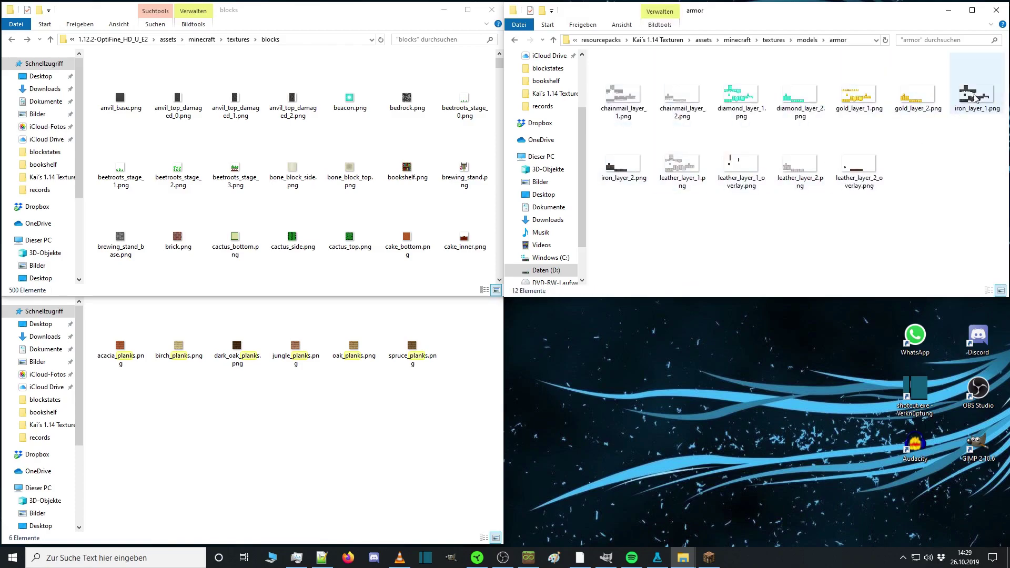
# Switch to Minecraft and move from the plank floor past the bookshelves and hoppers to the row of armor stands.
pyautogui.click(724, 558)
pyautogui.press('Escape')
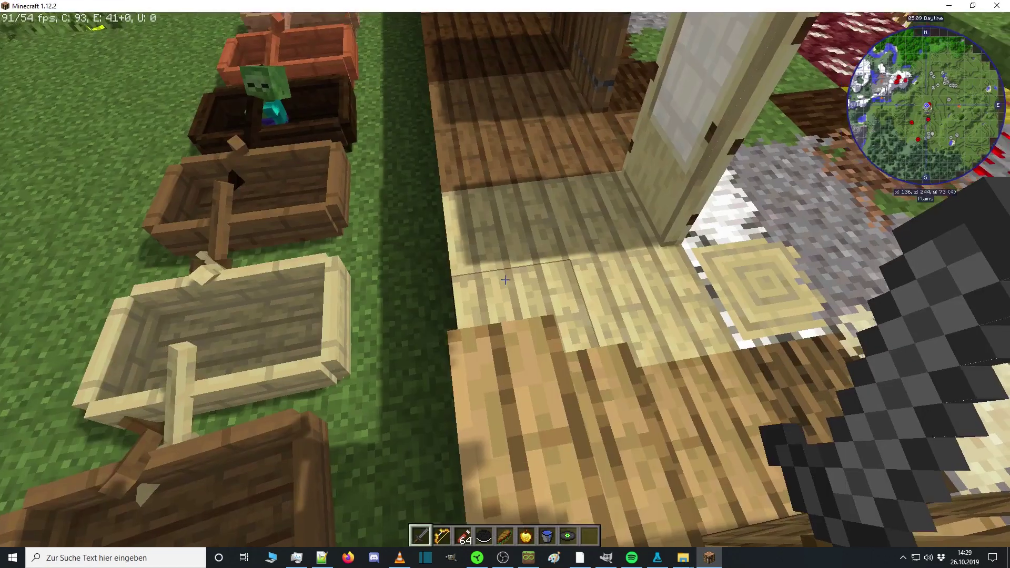
pyautogui.press('w')
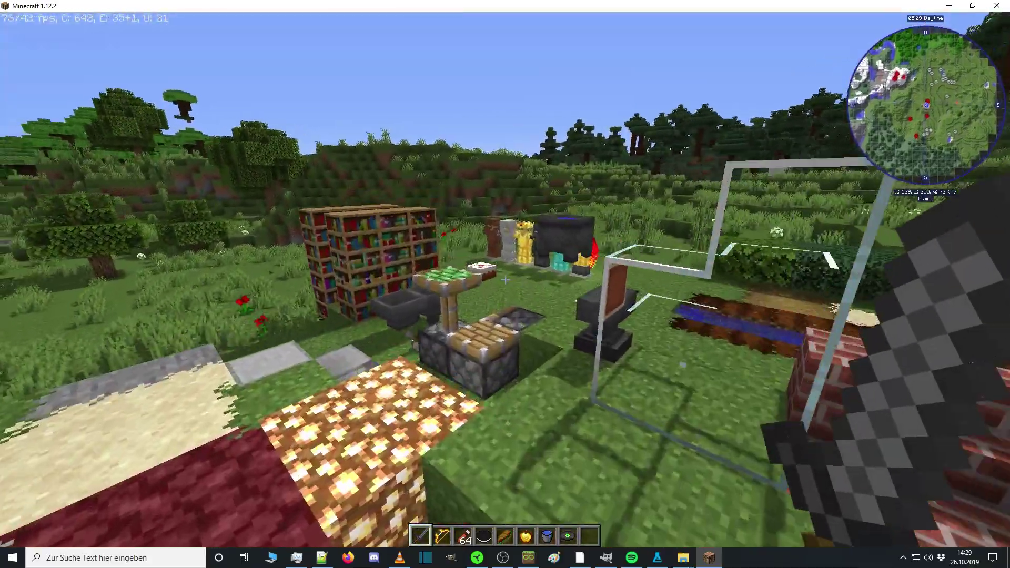
pyautogui.press('w')
pyautogui.press('space')
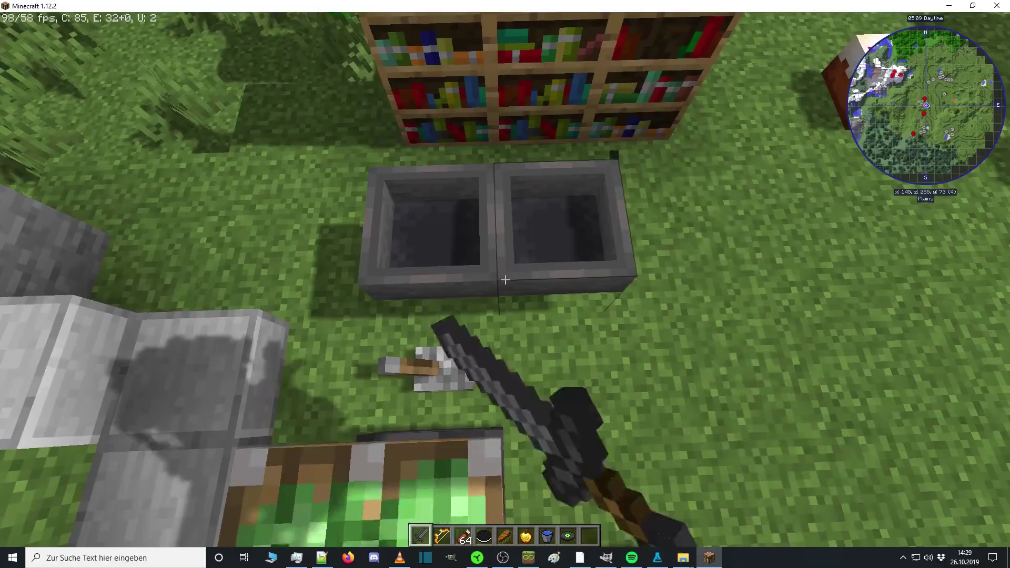
pyautogui.press('w')
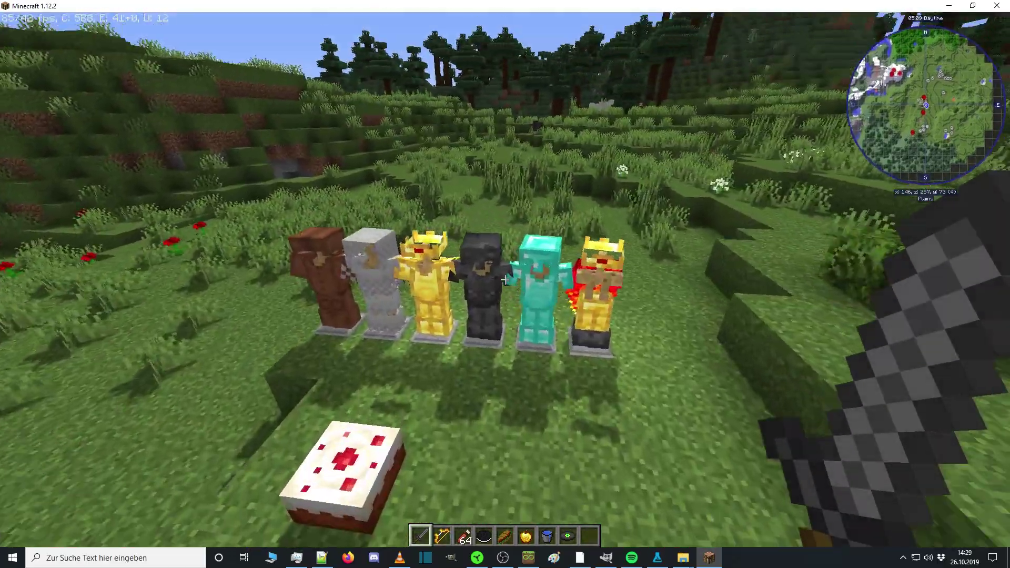
# Examine the leather, chainmail, gold, iron and diamond armor textures on the armor stands up close.
pyautogui.press('w')
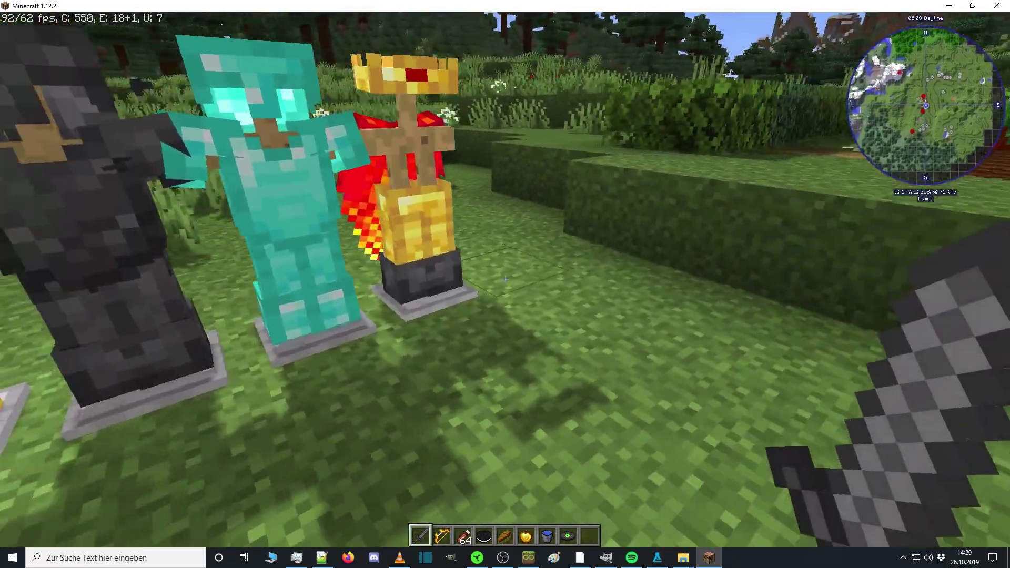
pyautogui.press('s')
pyautogui.press('w')
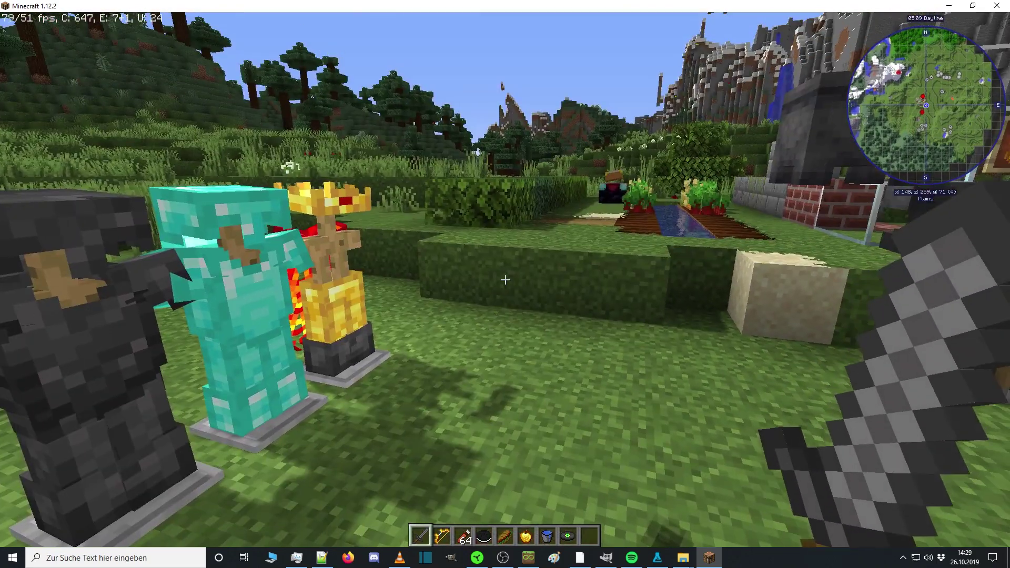
pyautogui.click(505, 280)
pyautogui.press('e')
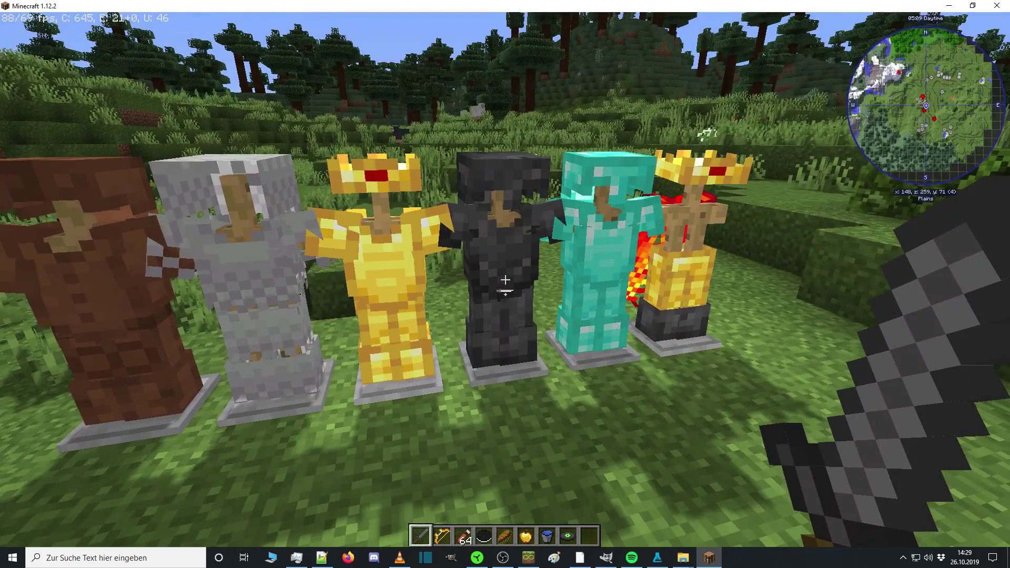
pyautogui.press('w')
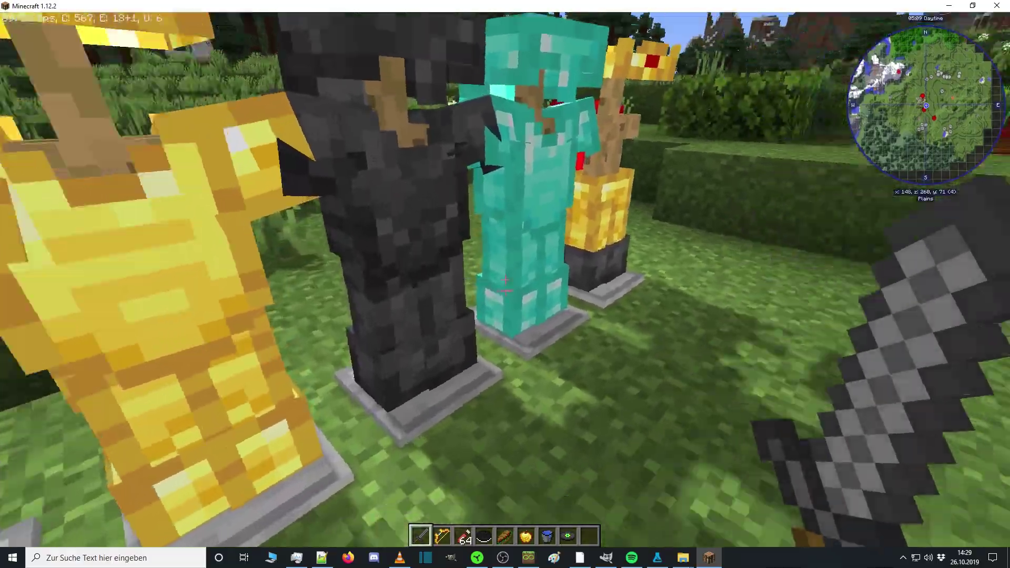
# Look over the farmland, cauldron and pistons, view the armor stands from above, then open the inventory and minimize Minecraft.
pyautogui.press('space')
pyautogui.press('w')
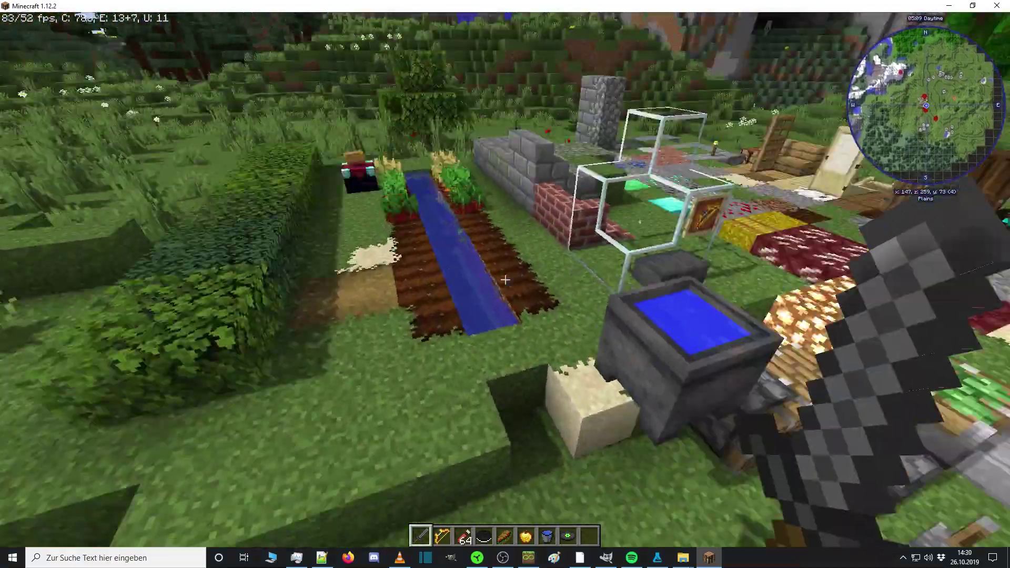
pyautogui.press('w')
pyautogui.press('space')
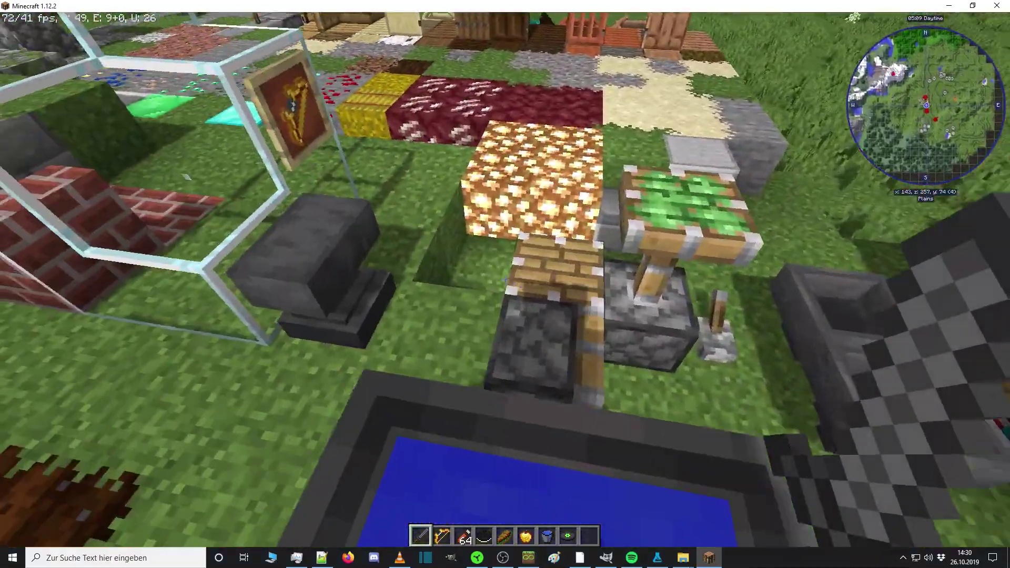
pyautogui.press('shift')
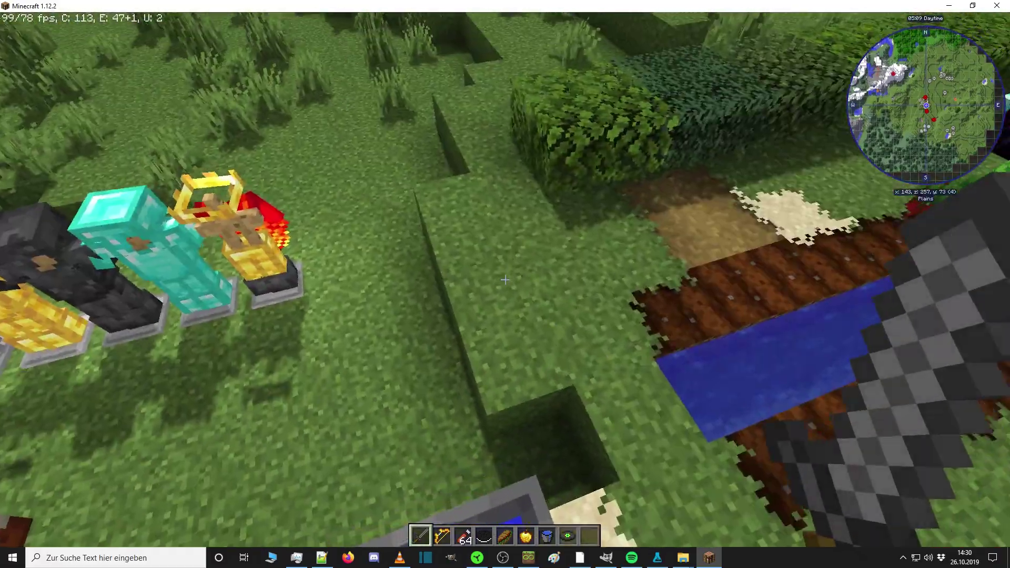
pyautogui.press('space')
pyautogui.press('d')
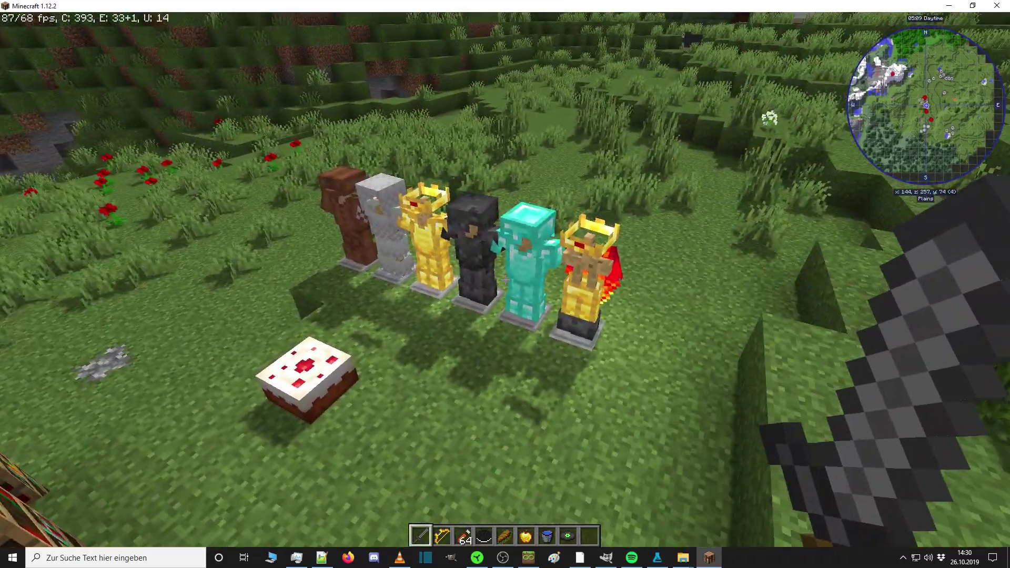
pyautogui.click(505, 280)
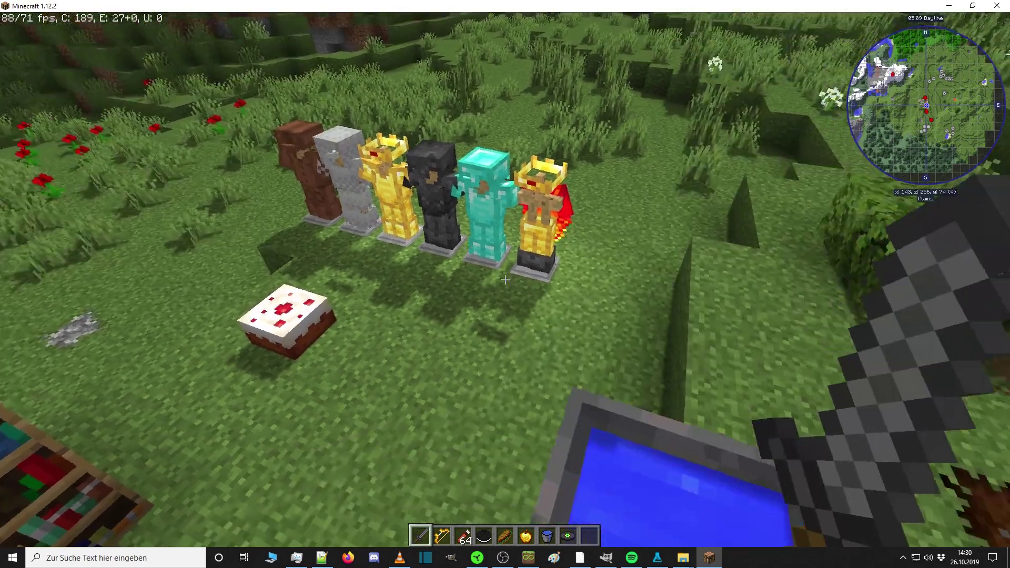
pyautogui.press('e')
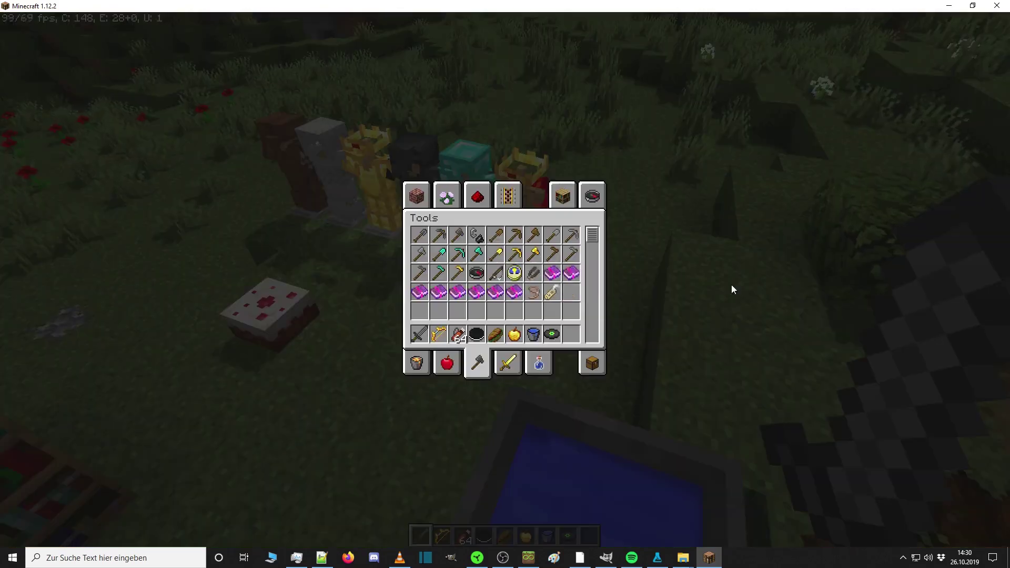
pyautogui.click(950, 10)
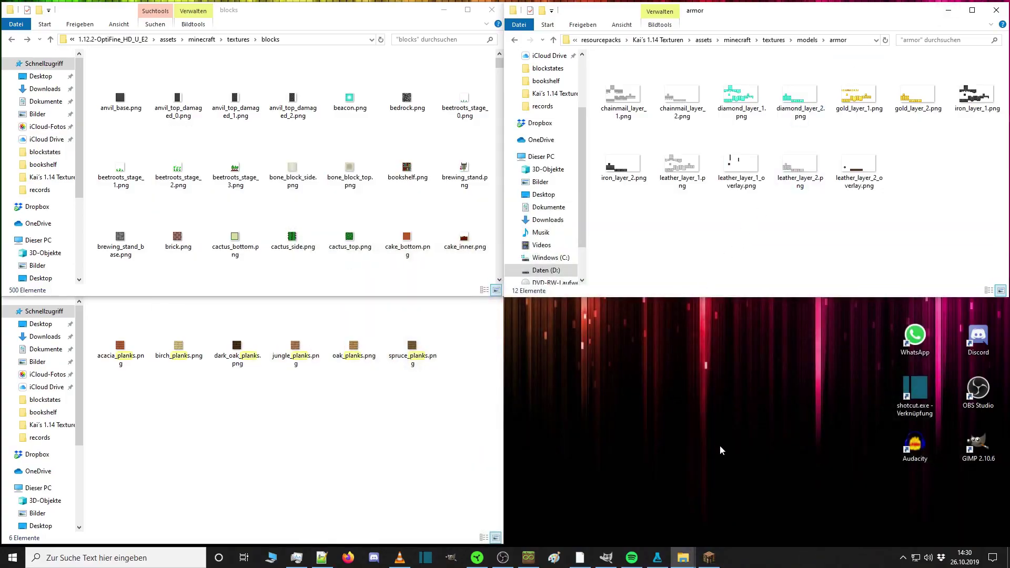
# Minimize the armor folder window, open the fWhip+1.14+V1.3 folder on the desktop, and look into assets before going back.
pyautogui.click(948, 10)
pyautogui.doubleClick(730, 75)
pyautogui.doubleClick(174, 69)
pyautogui.press('BackSpace')
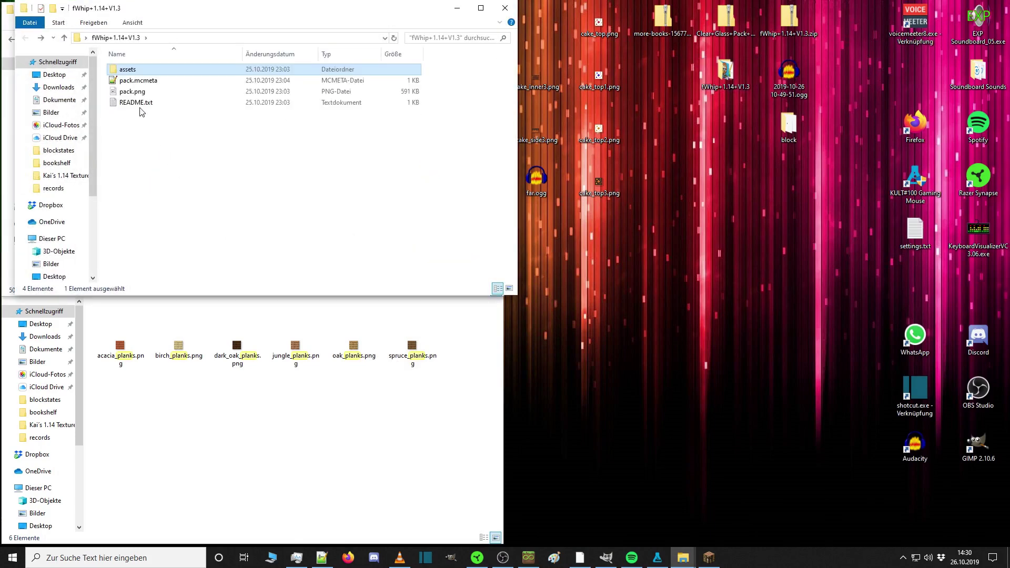
# View the fWhip pack's pack.png in Paint, then close the image and the folder window.
pyautogui.doubleClick(133, 92)
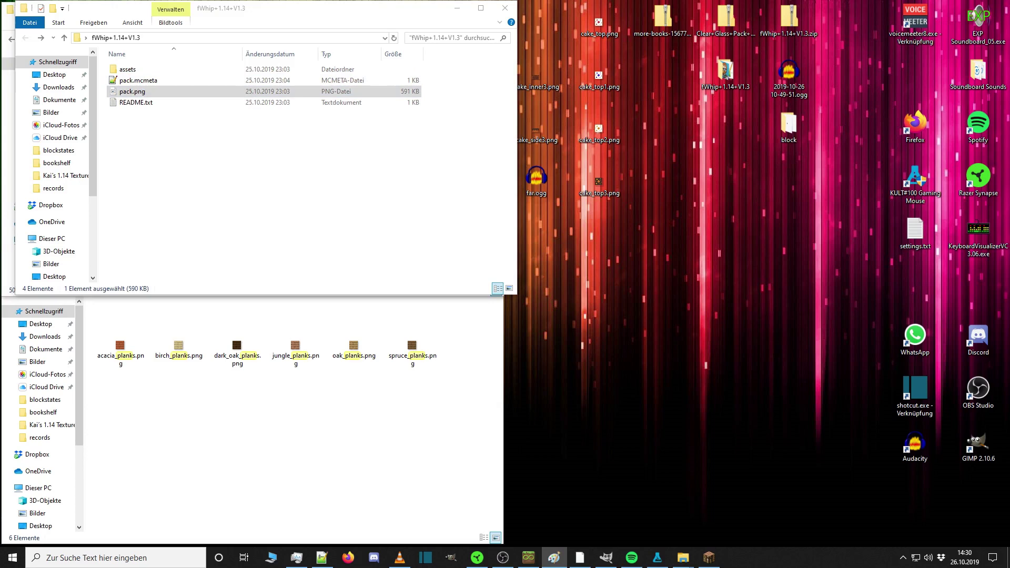
pyautogui.keyDown('ctrl'); pyautogui.scroll(-1, 730, 286); pyautogui.keyUp('ctrl')
pyautogui.keyDown('ctrl'); pyautogui.scroll(1, 735, 308); pyautogui.keyUp('ctrl')
pyautogui.keyDown('ctrl'); pyautogui.scroll(-1, 739, 311); pyautogui.keyUp('ctrl')
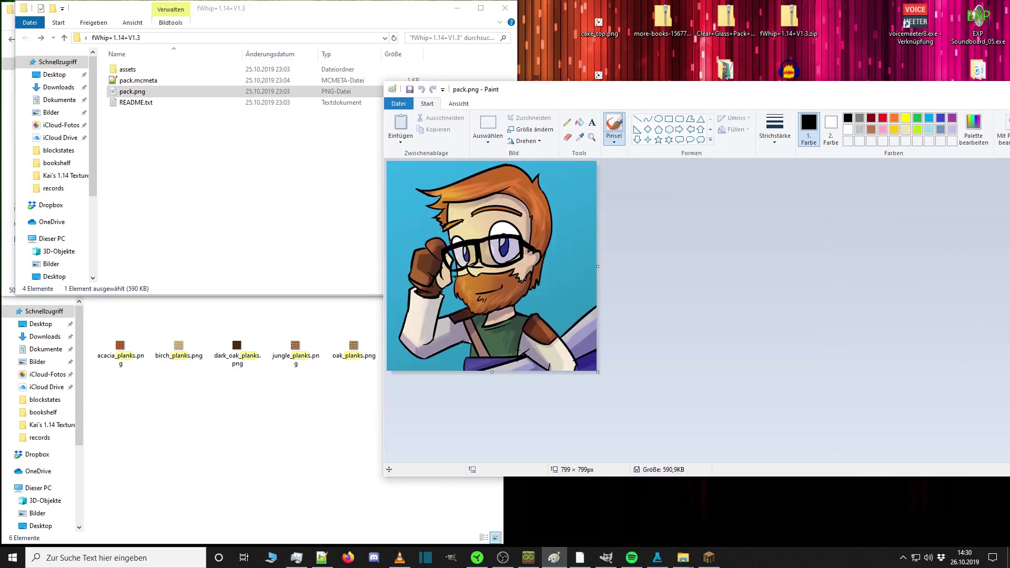
pyautogui.hotkey('alt', 'F4')
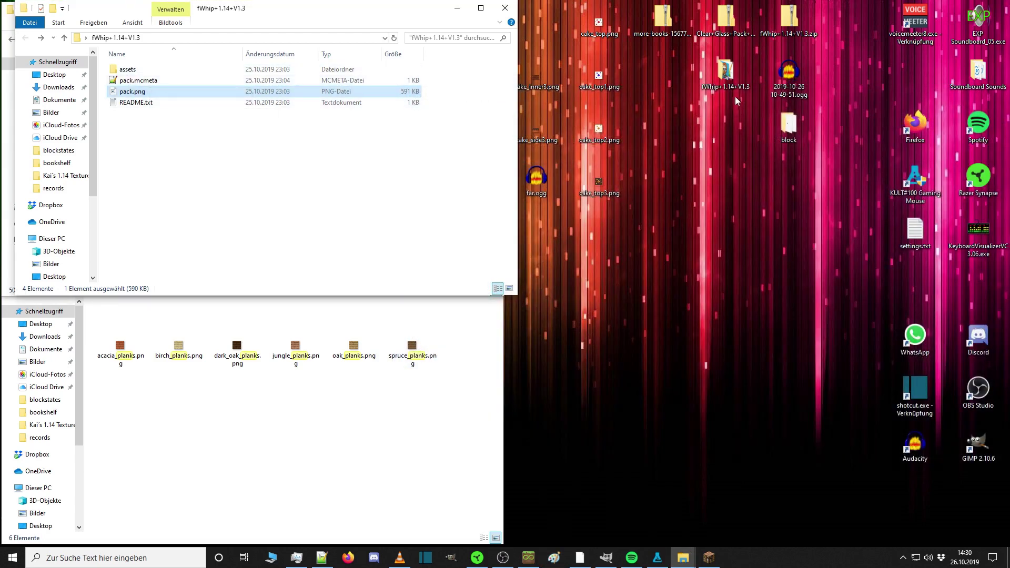
pyautogui.click(503, 7)
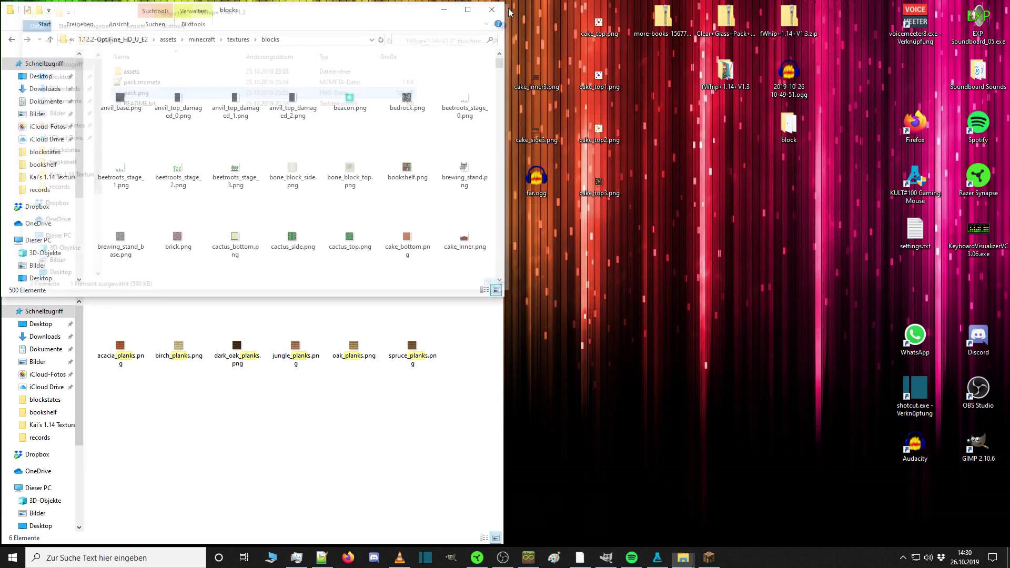
# Restore the resource pack's armor folder window and select gold_layer_1.png.
pyautogui.moveTo(684, 559)
pyautogui.moveTo(590, 526)
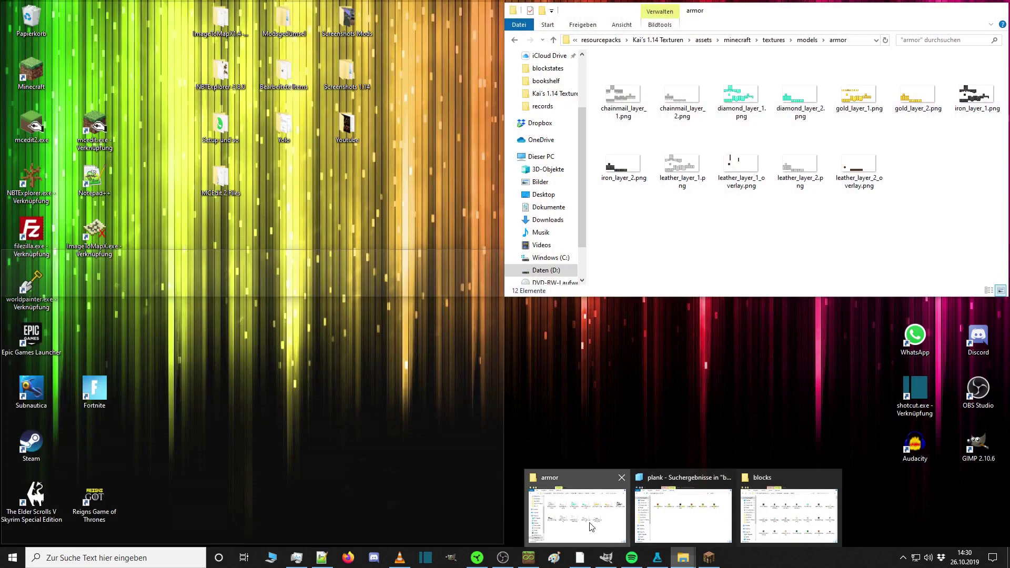
pyautogui.click(590, 526)
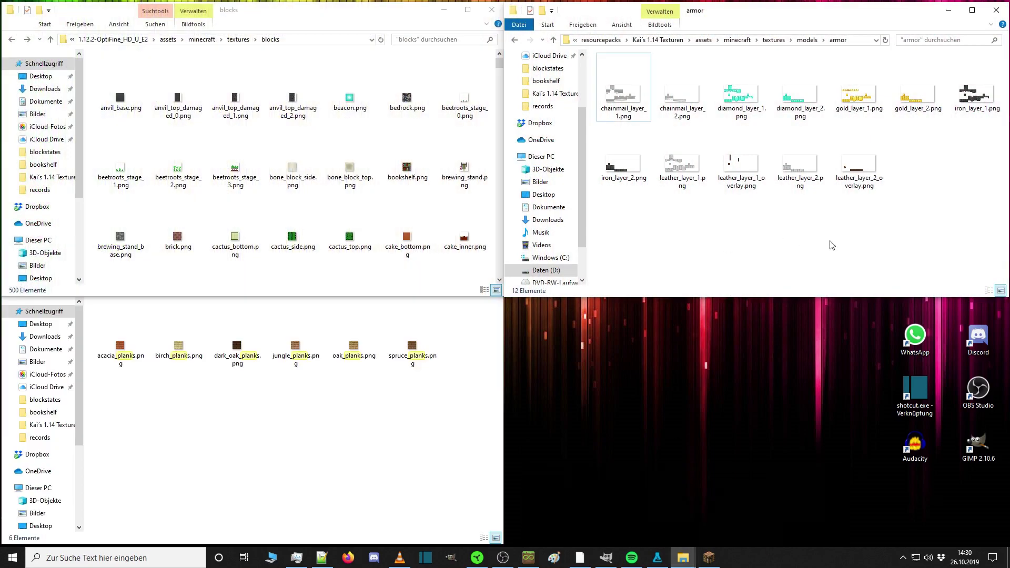
pyautogui.click(856, 95)
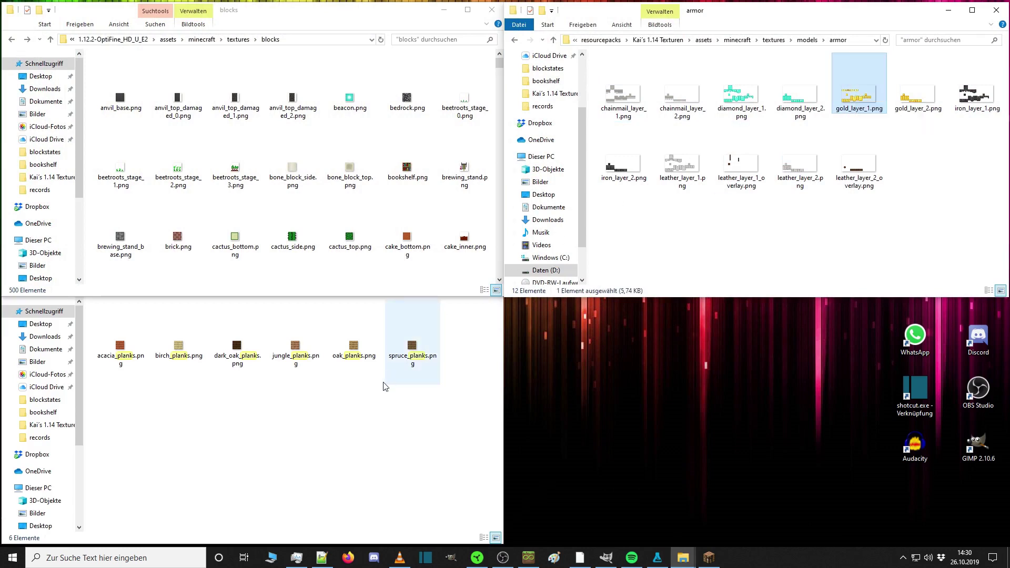
# Clear the plank search in the 1.14.2 block folder window.
pyautogui.click(398, 390)
pyautogui.click(489, 288)
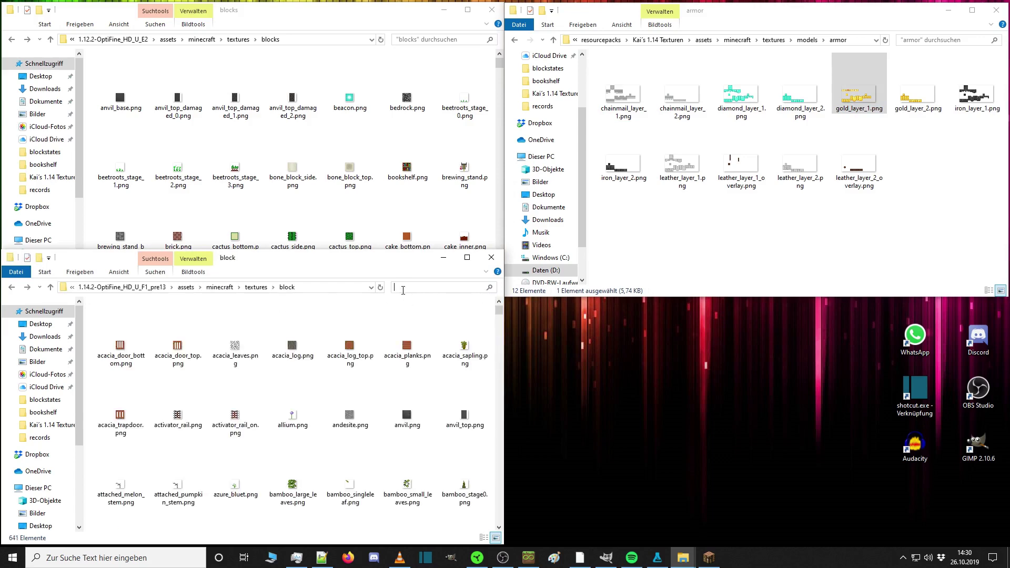
# Open the models > armor texture folder of the 1.14.2-OptiFine_HD_U_F1_pre13 version.
pyautogui.click(257, 288)
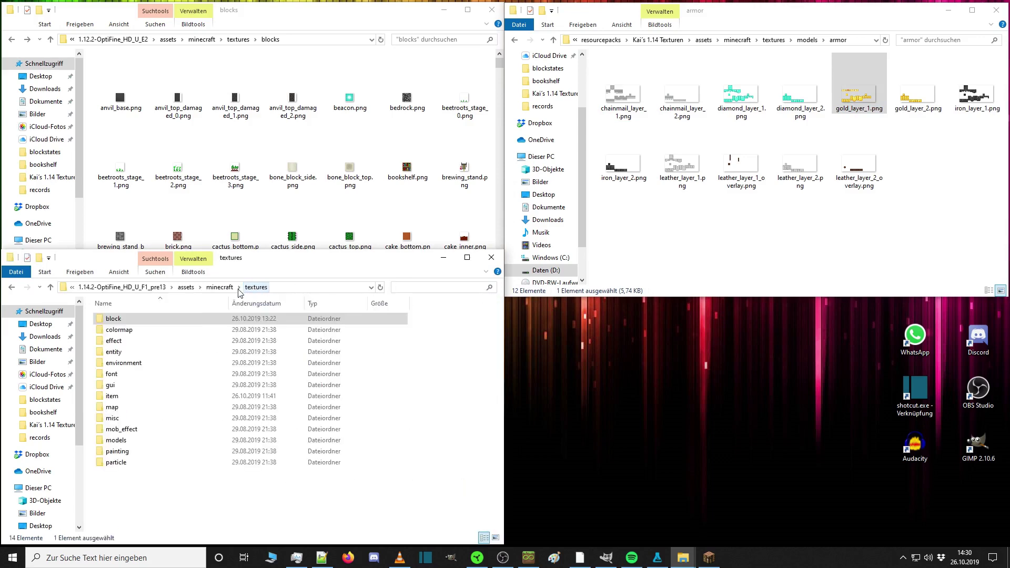
pyautogui.doubleClick(154, 444)
pyautogui.doubleClick(132, 323)
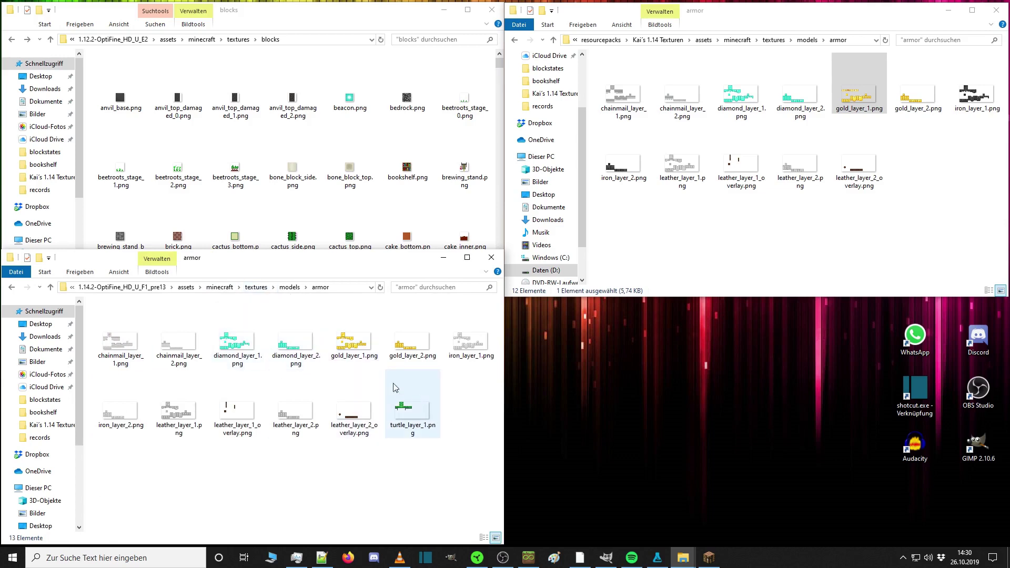
# View the 1.14.2 version's gold_layer_1.png enlarged in GIMP, then close the image and dismiss GIMP.
pyautogui.rightClick(354, 343)
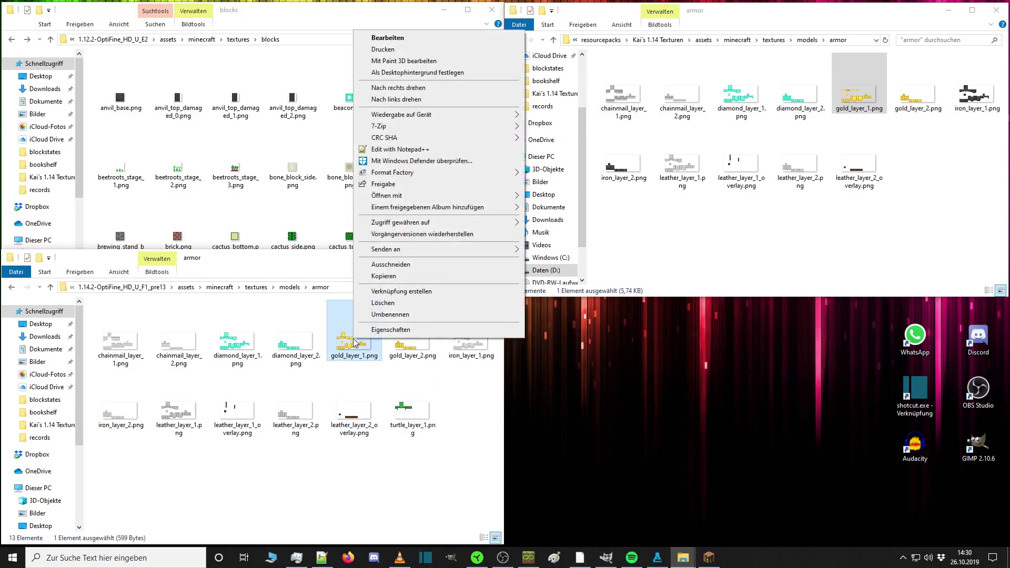
pyautogui.moveTo(505, 196)
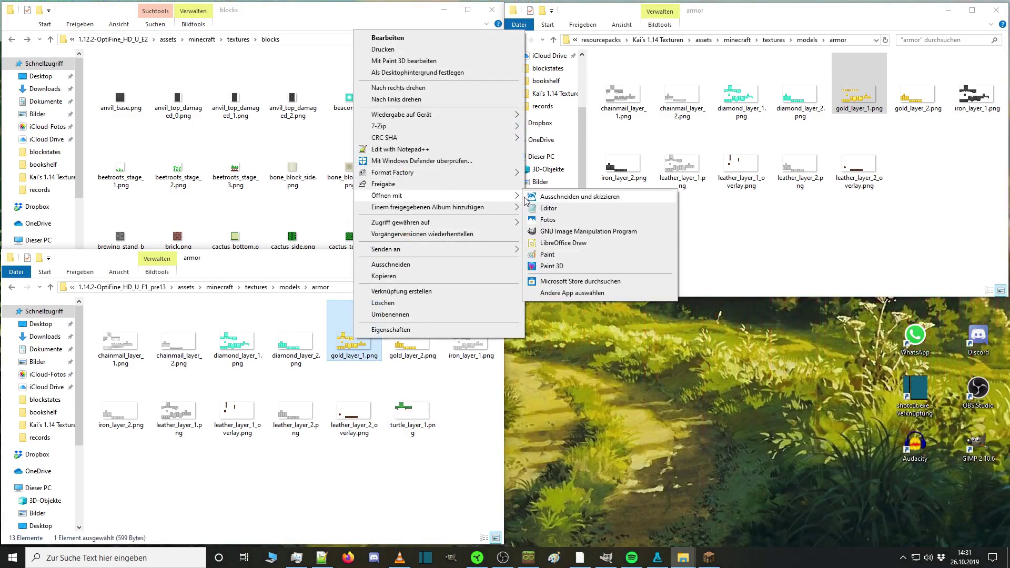
pyautogui.click(551, 232)
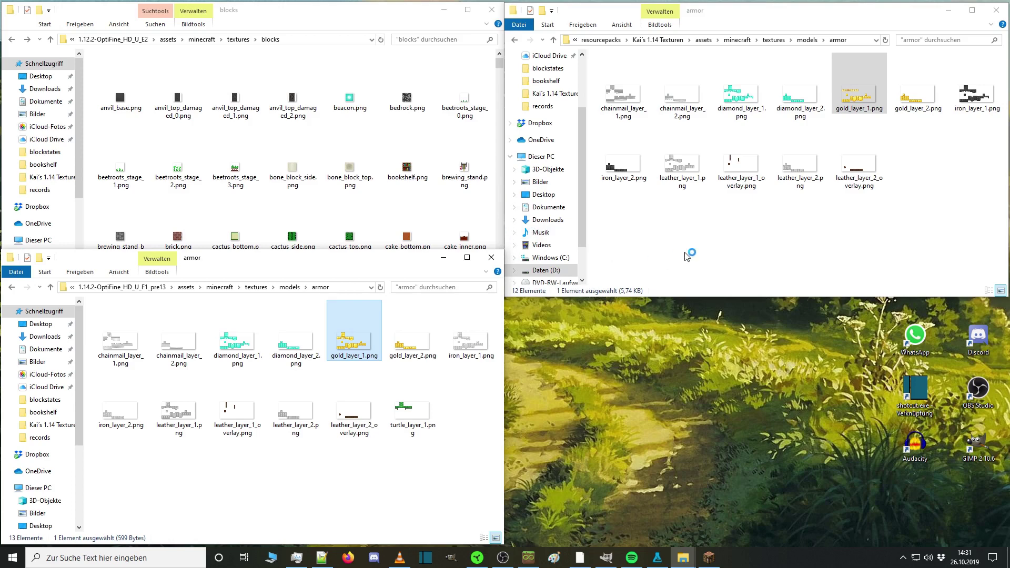
pyautogui.scroll(7, 474, 284)
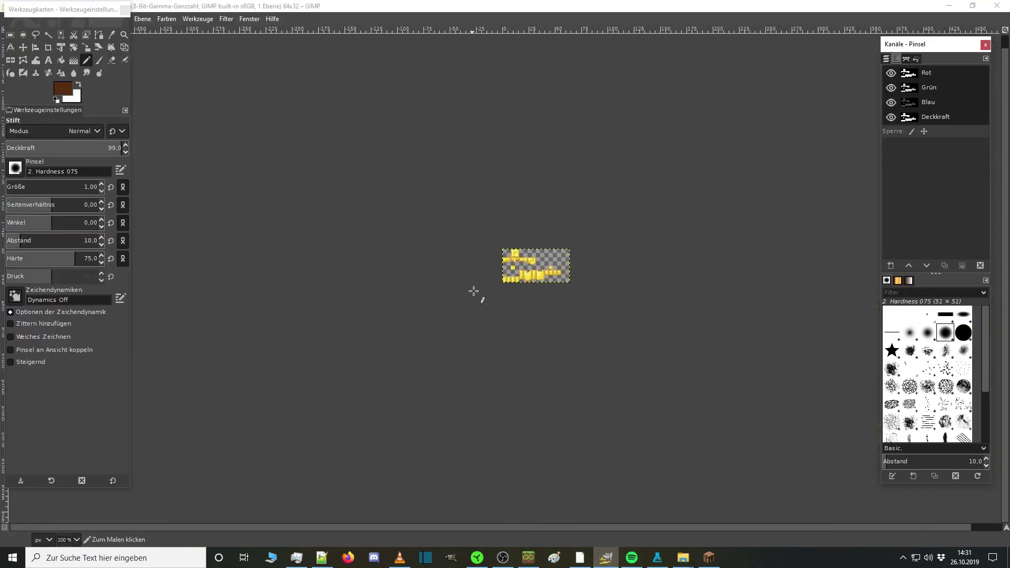
pyautogui.scroll(1, 466, 257)
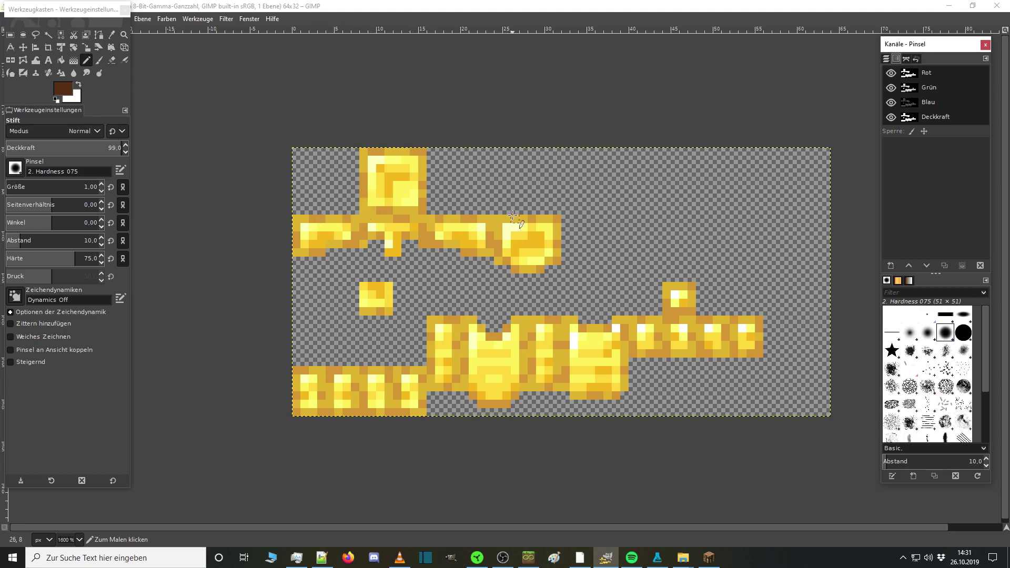
pyautogui.scroll(-1, 513, 216)
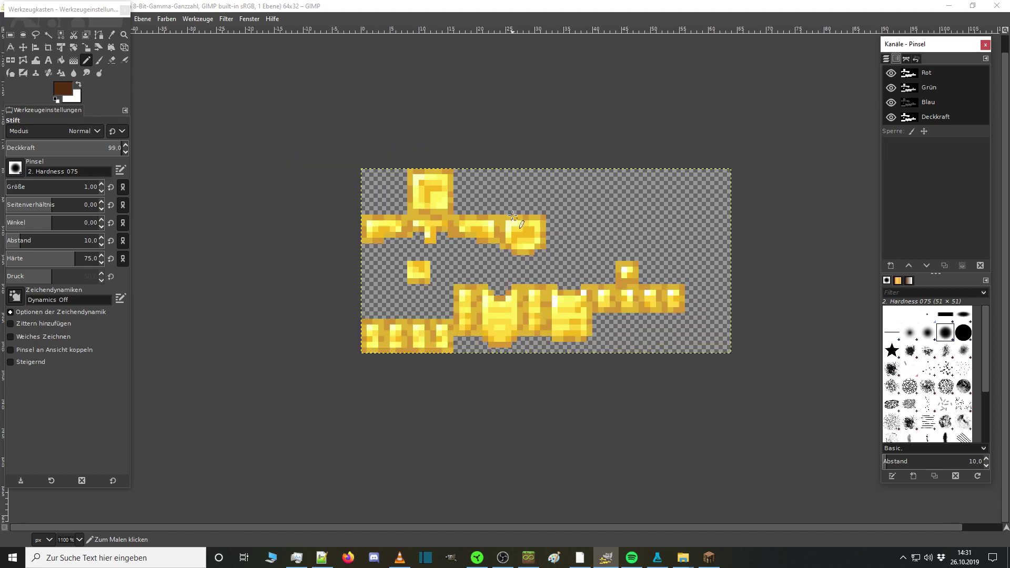
pyautogui.click(992, 9)
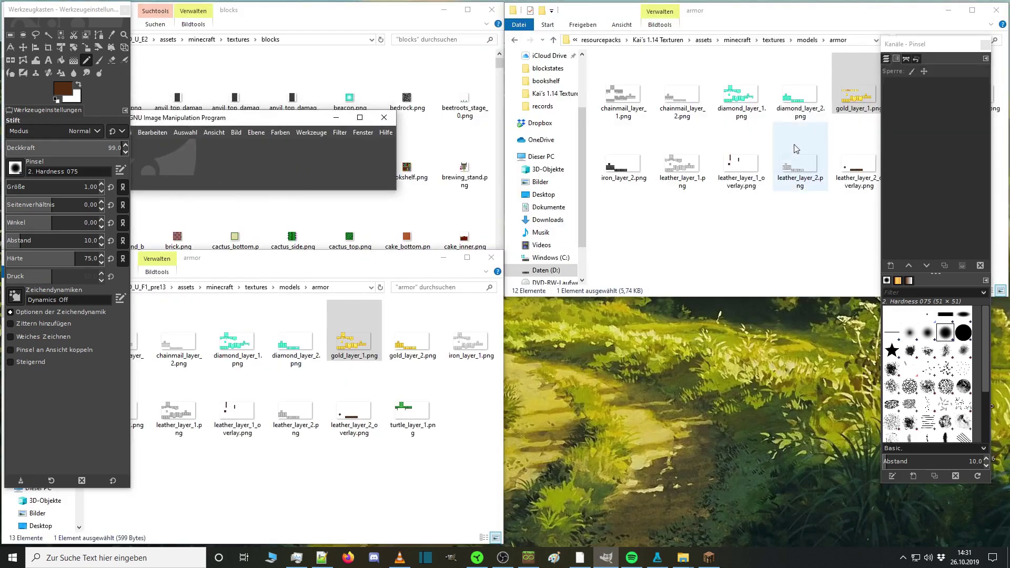
pyautogui.click(367, 121)
pyautogui.click(949, 8)
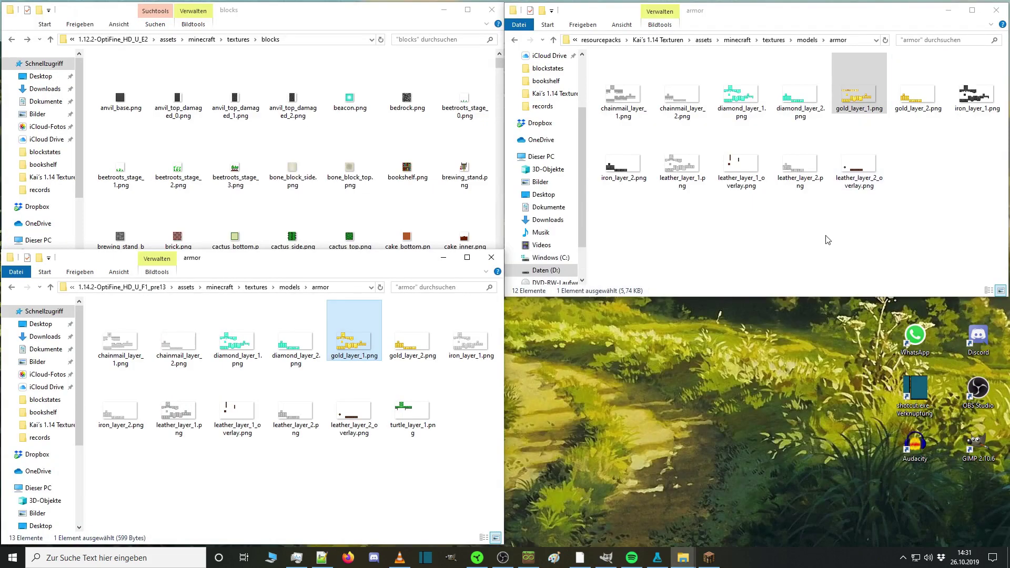
# View the resource pack's own gold_layer_1.png in Paint, then close the image.
pyautogui.click(862, 95)
pyautogui.doubleClick(863, 95)
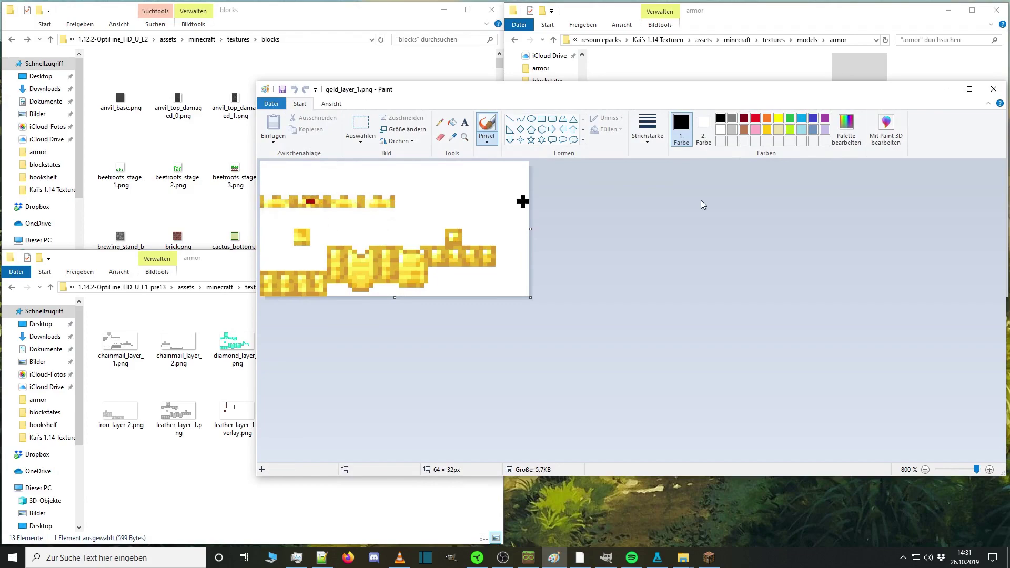
pyautogui.click(986, 91)
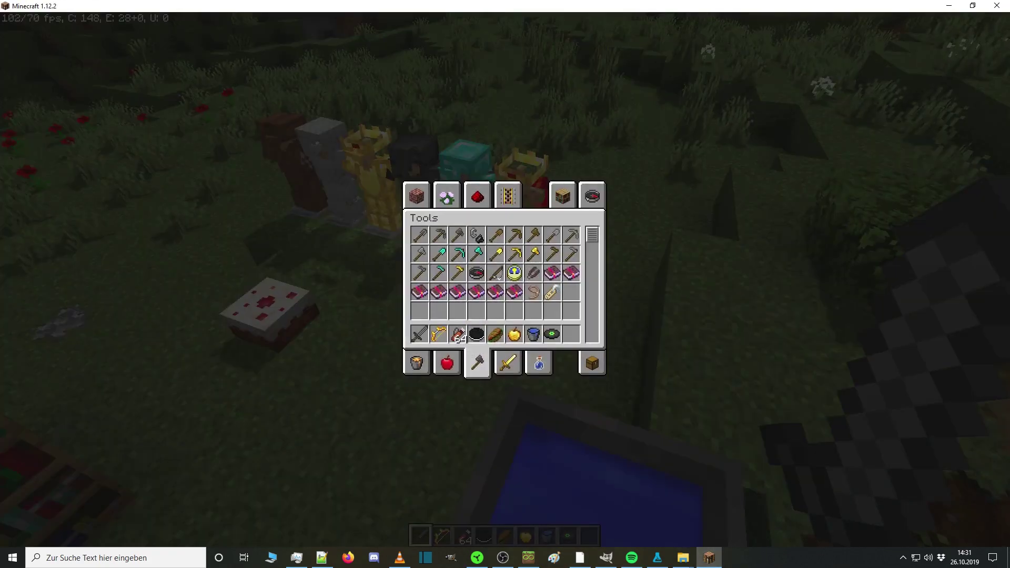
# Close the inventory in Minecraft and examine the row of armor stands, especially the gold helmets, from several sides.
pyautogui.press('e')
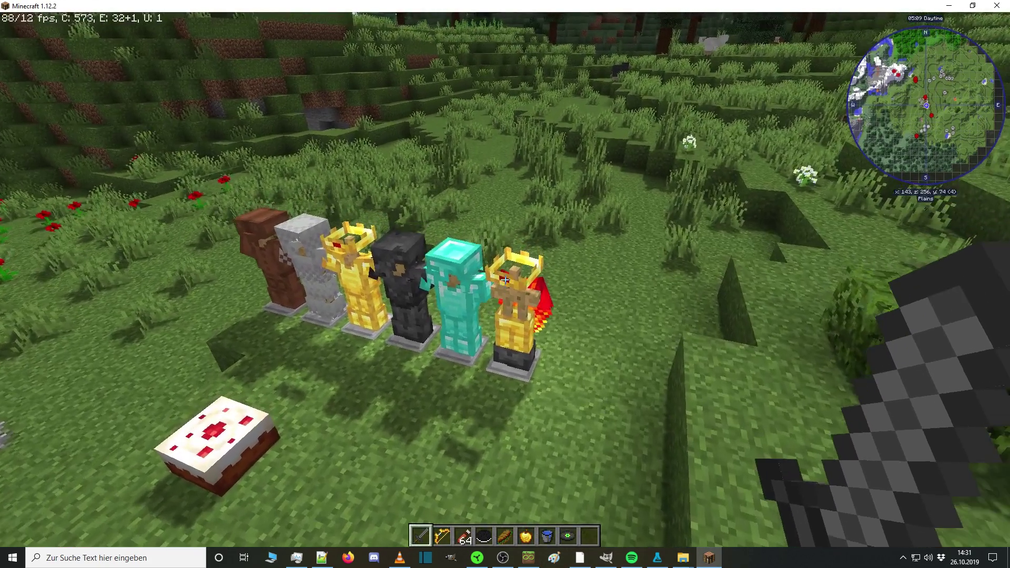
pyautogui.press('shift')
pyautogui.press('w')
pyautogui.press('d')
pyautogui.press('space')
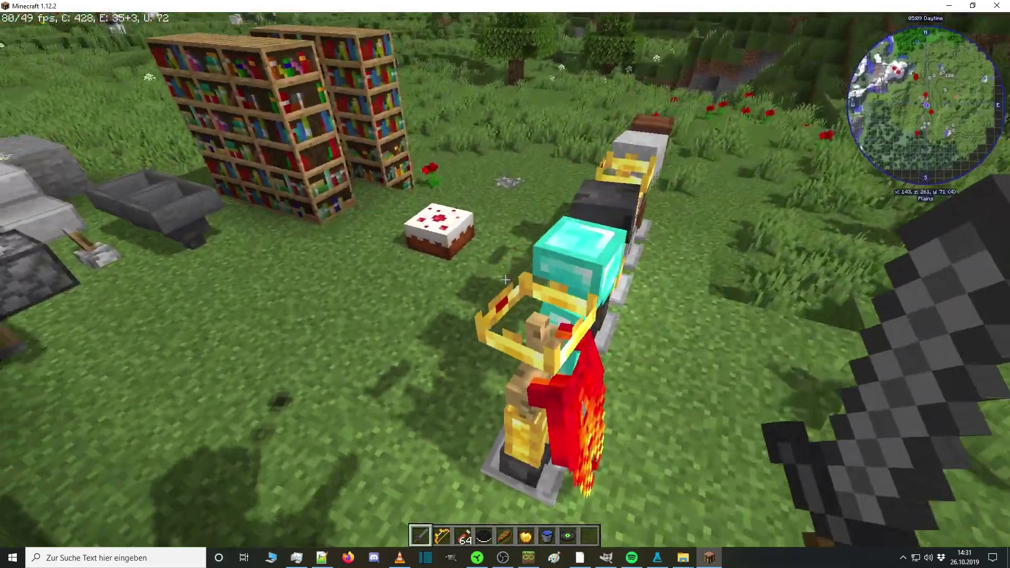
pyautogui.press('shift')
pyautogui.press('a')
pyautogui.press('w')
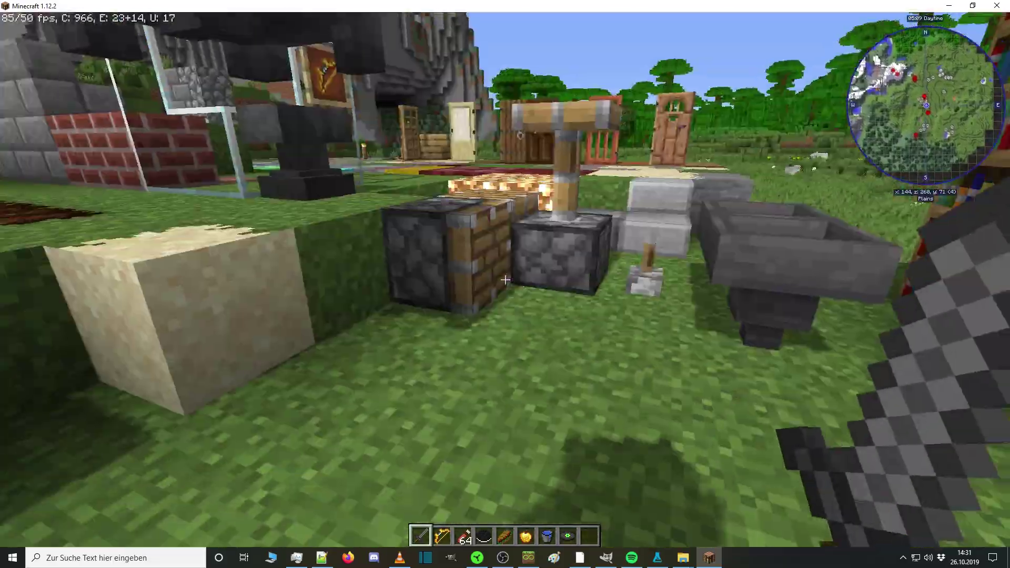
pyautogui.press('w')
pyautogui.press('space')
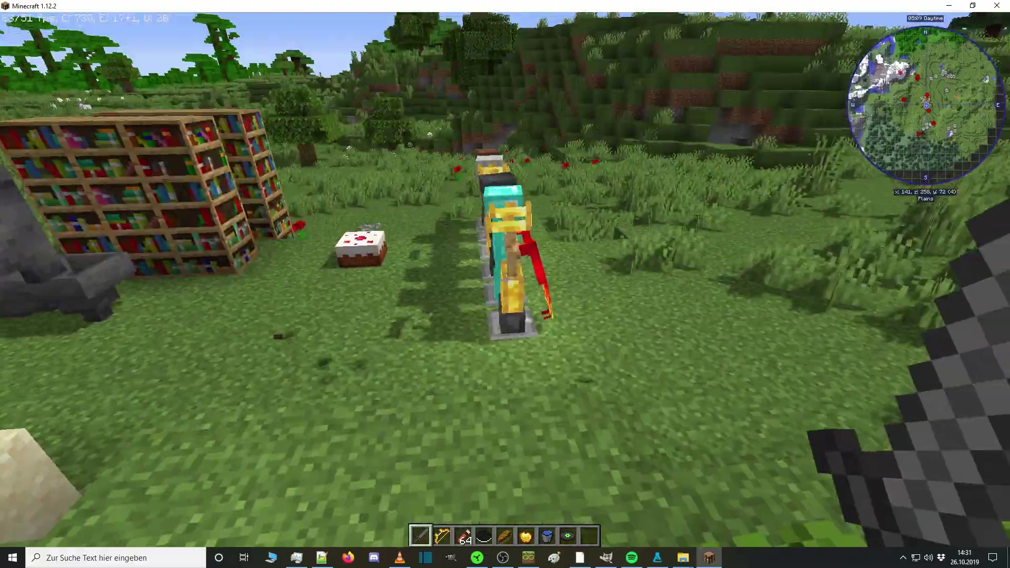
pyautogui.press('w')
pyautogui.press('space')
pyautogui.press('a')
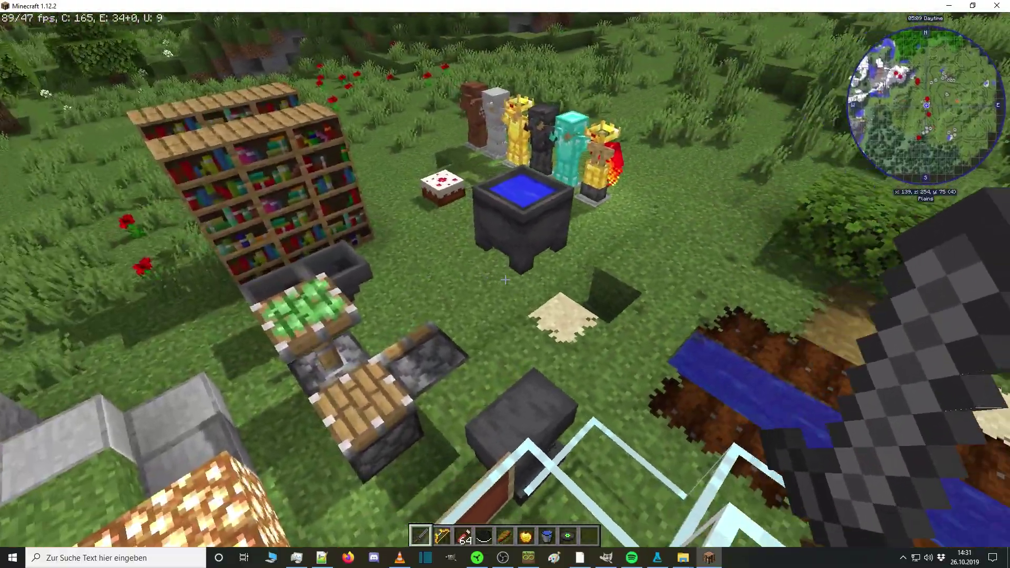
# Examine the block textures in the world: pistons, stone brick stairs, the cobblestone and stone brick wall, ores and doors.
pyautogui.press('w')
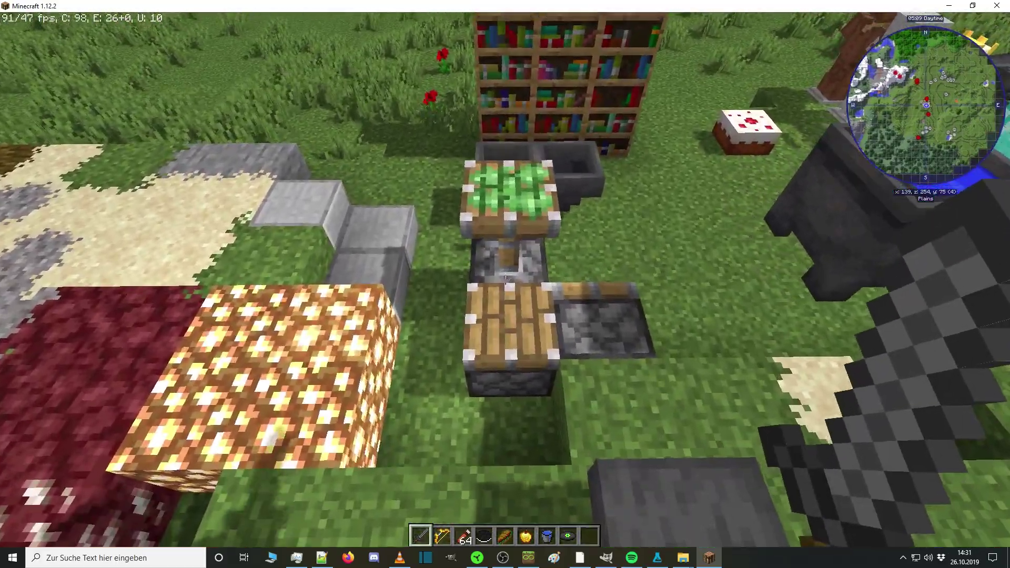
pyautogui.press('s')
pyautogui.press('space')
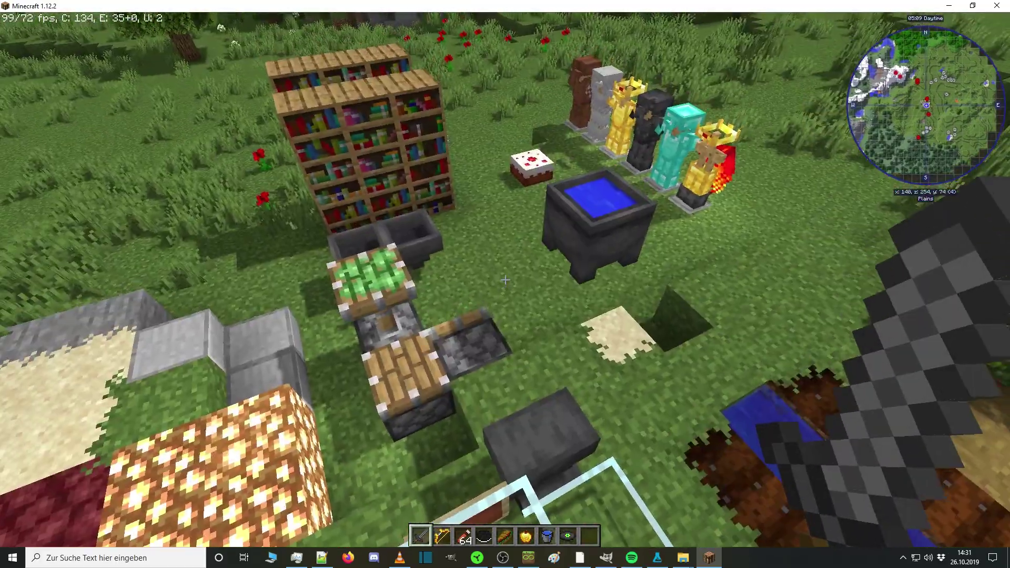
pyautogui.press('w')
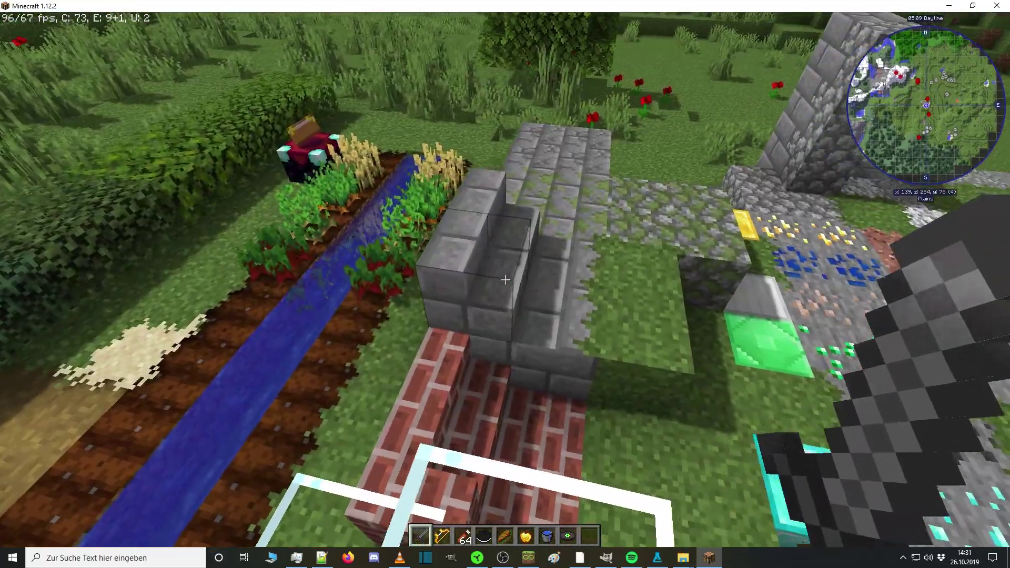
pyautogui.press('w')
pyautogui.press('space')
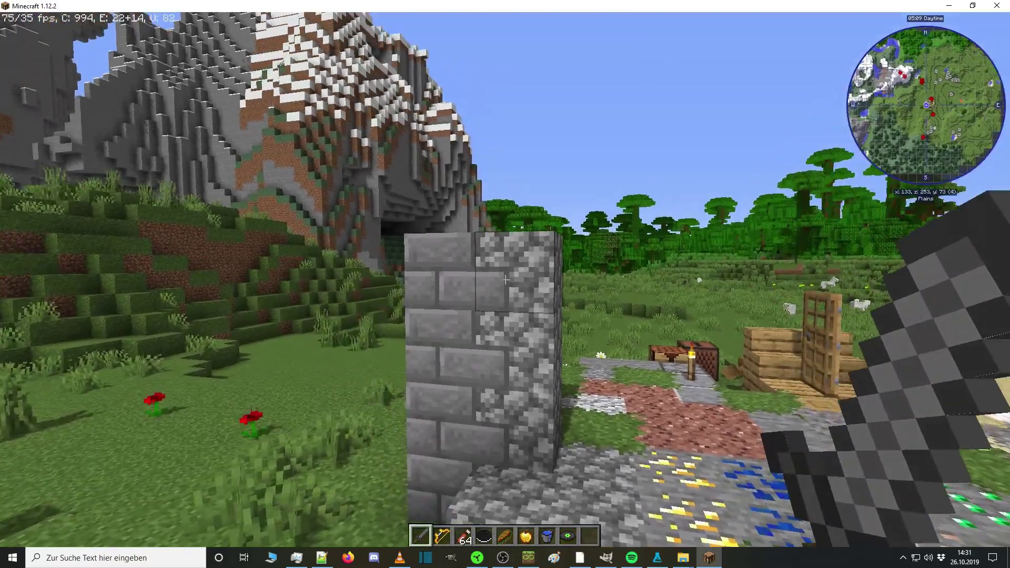
pyautogui.press('w')
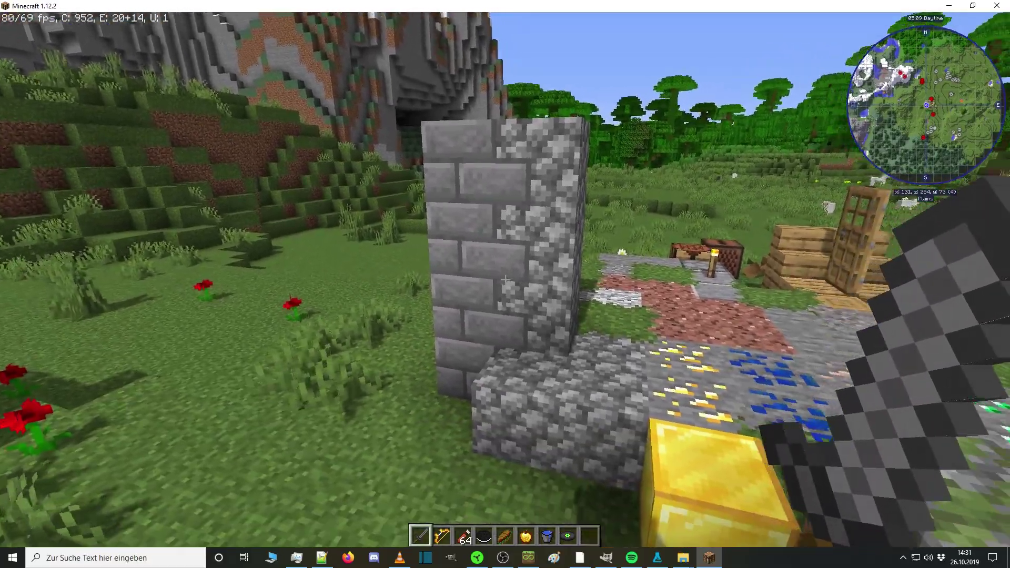
pyautogui.press('w')
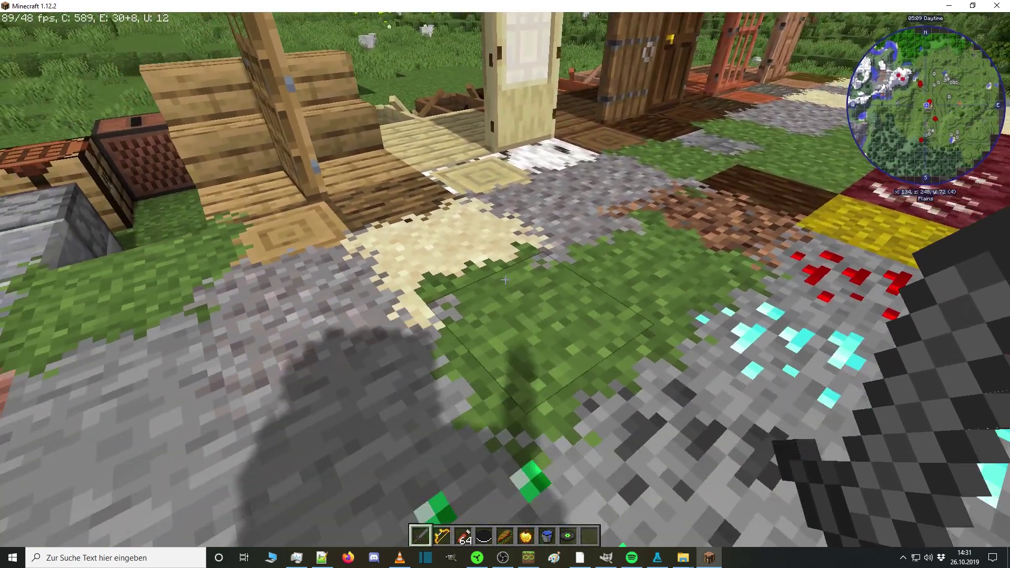
# Minimize Minecraft and go up from the resource pack's armor folder to its models folder.
pyautogui.press('e')
pyautogui.click(945, 6)
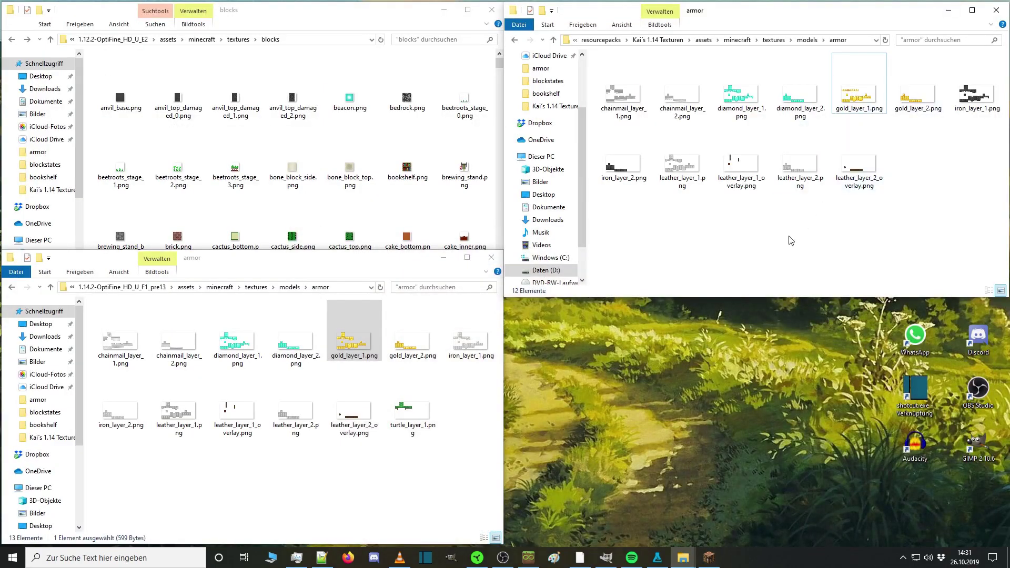
pyautogui.click(807, 40)
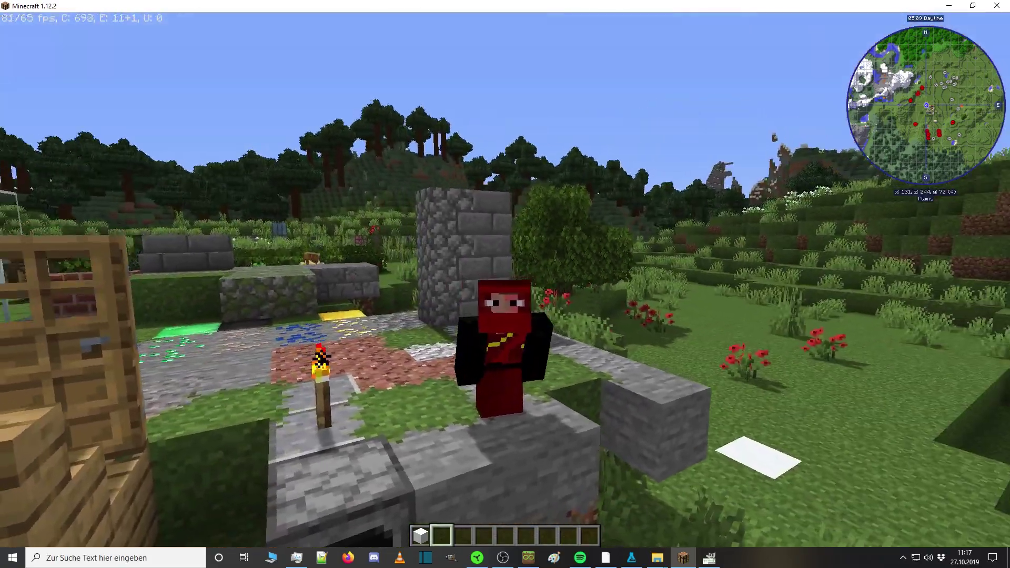
# Switch the Minecraft camera from third-person to first-person view.
pyautogui.press('d')
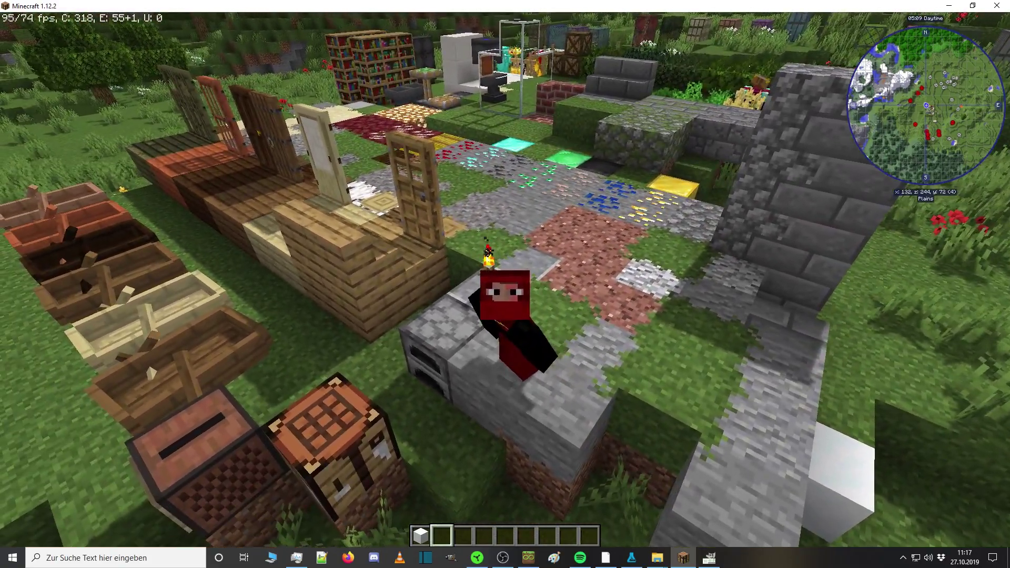
pyautogui.press('F5')
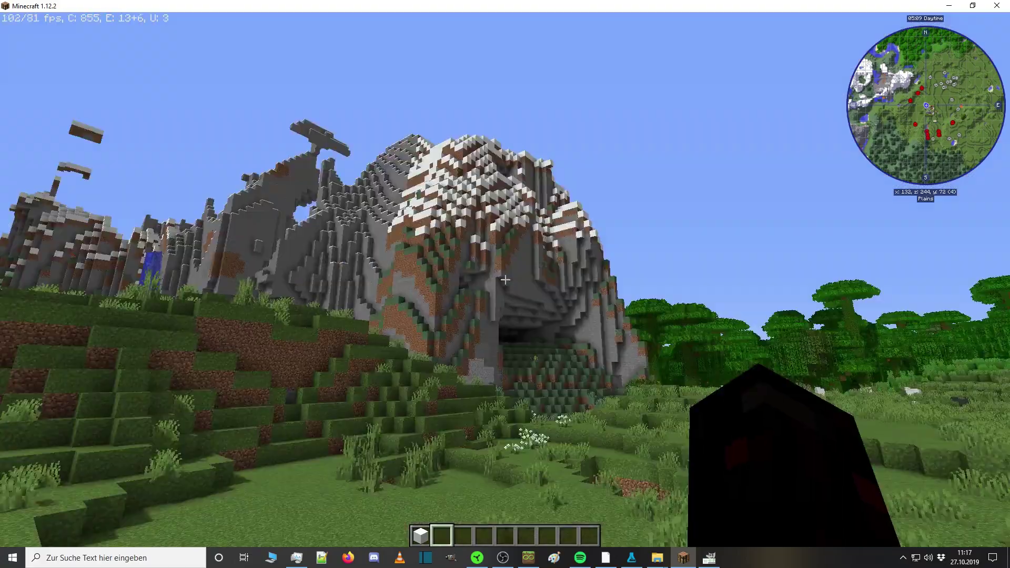
pyautogui.press('d')
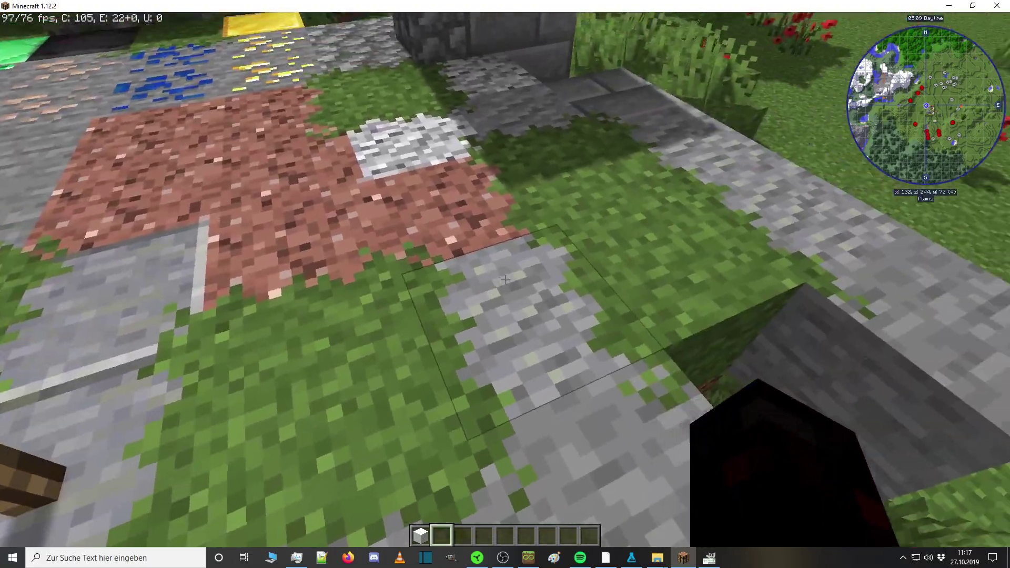
# Walk across the display area and examine the white snow blocks set into the grass.
pyautogui.press('w')
pyautogui.press('a')
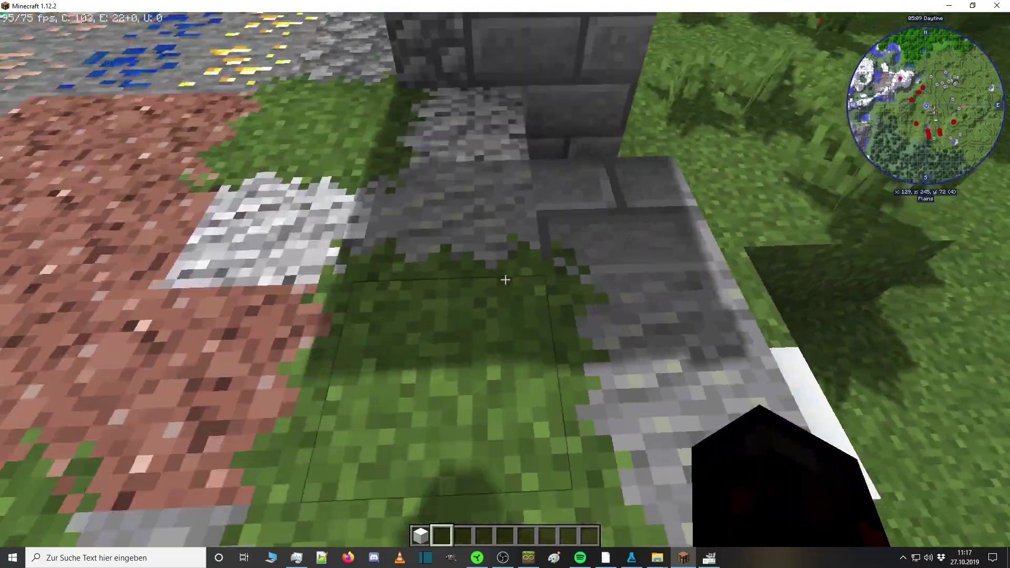
pyautogui.press('d')
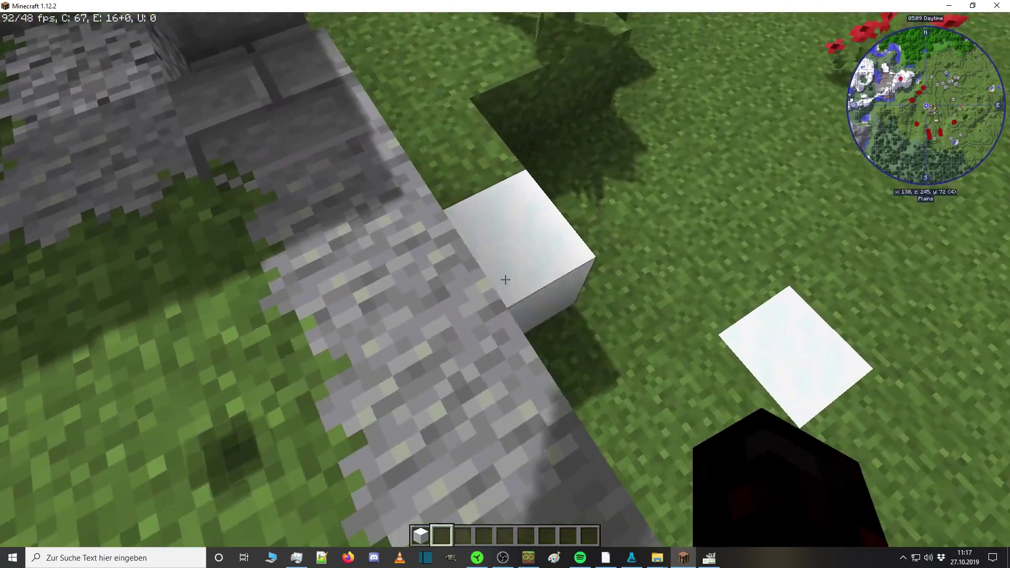
pyautogui.press('c')
pyautogui.press('a')
pyautogui.press('w')
pyautogui.press('w')
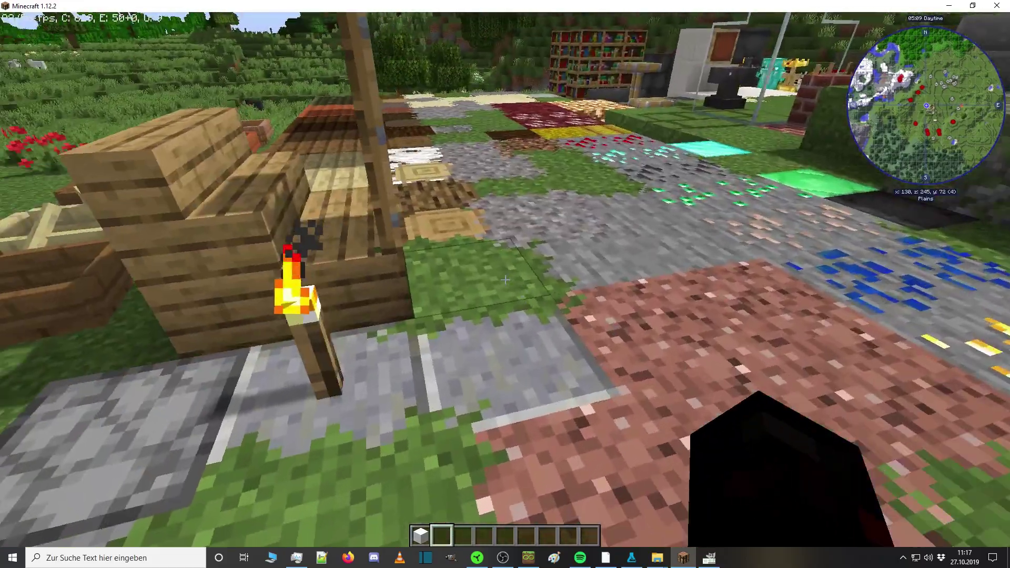
pyautogui.press('d')
pyautogui.press('w')
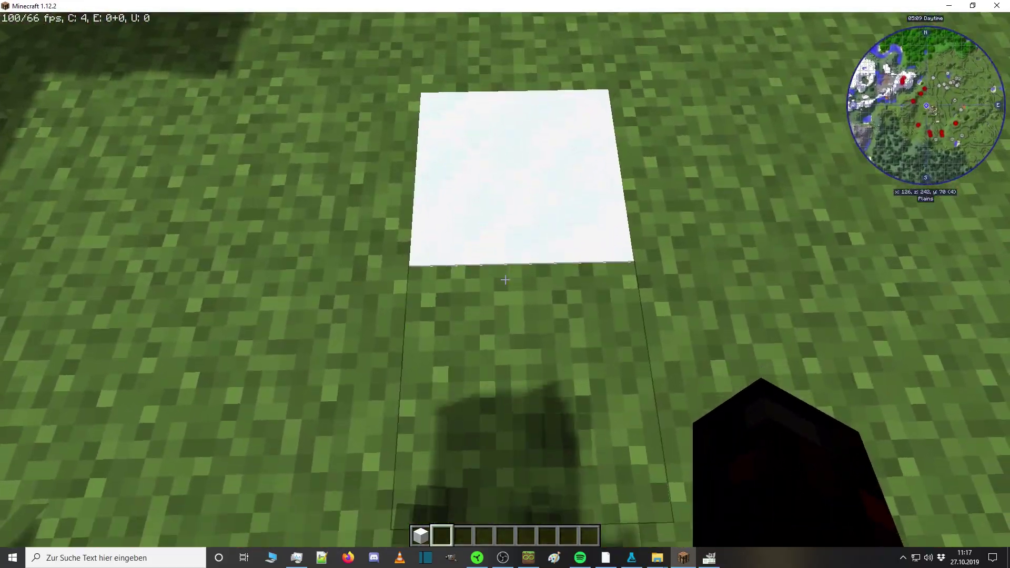
# Minimize Minecraft and GIMP, then widen the resource pack's mcpatcher > ctm > snow folder window to half the screen.
pyautogui.press('e')
pyautogui.click(949, 6)
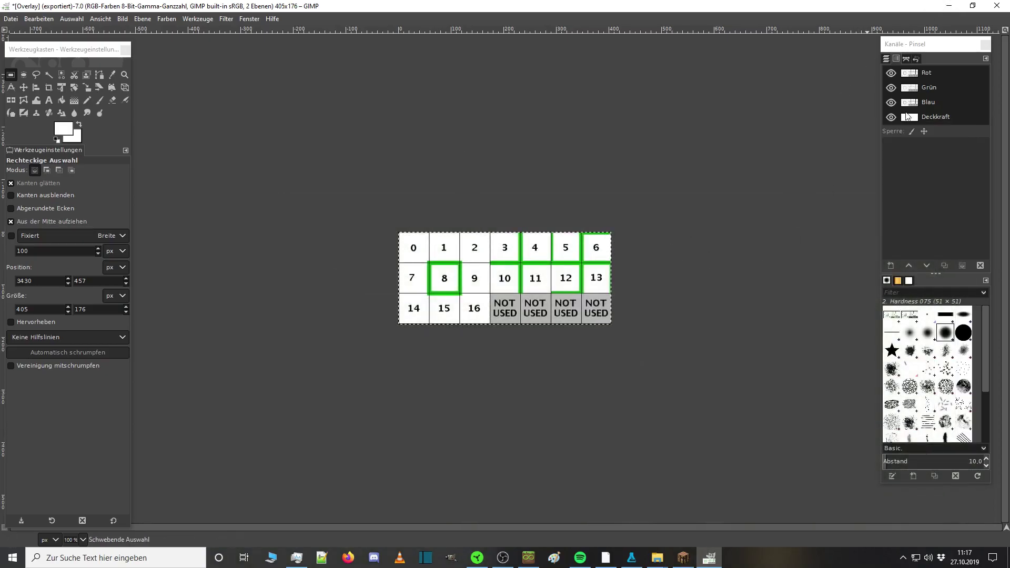
pyautogui.click(950, 8)
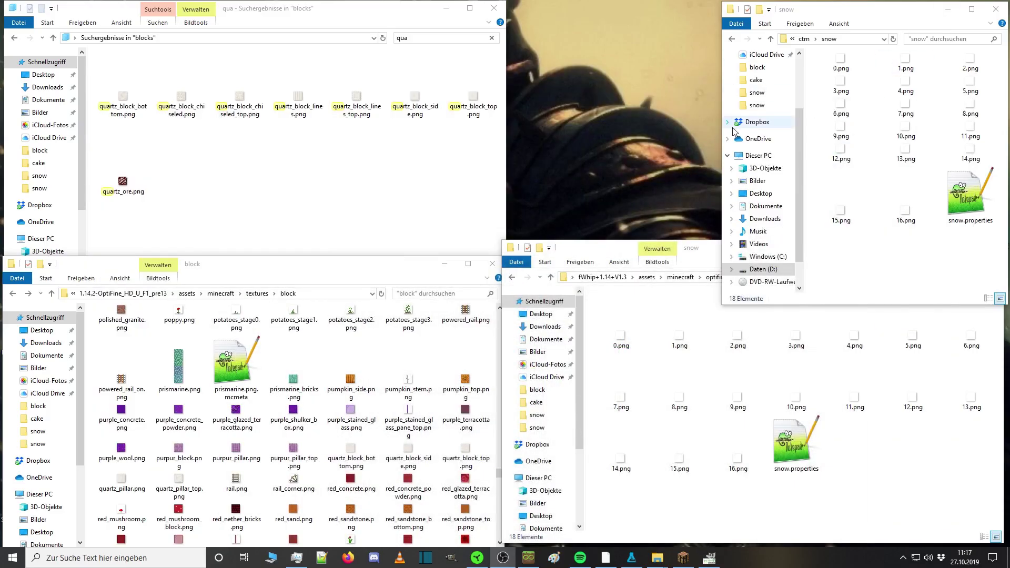
pyautogui.moveTo(721, 124); pyautogui.dragTo(501, 124)
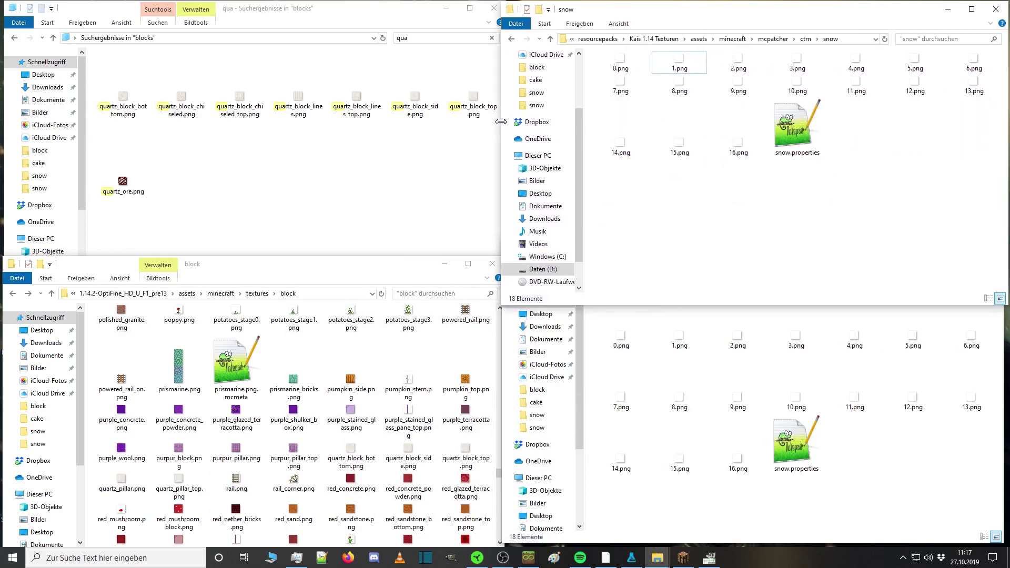
# Go up to the resource pack's minecraft folder, look through mcpatcher > ctm, and reopen its snow folder.
pyautogui.click(739, 42)
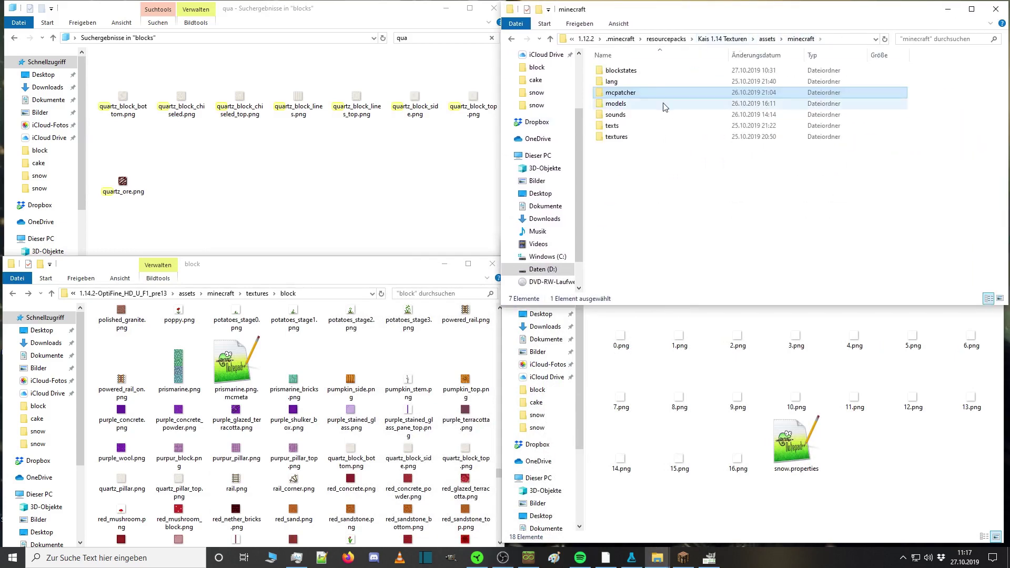
pyautogui.doubleClick(652, 92)
pyautogui.doubleClick(641, 82)
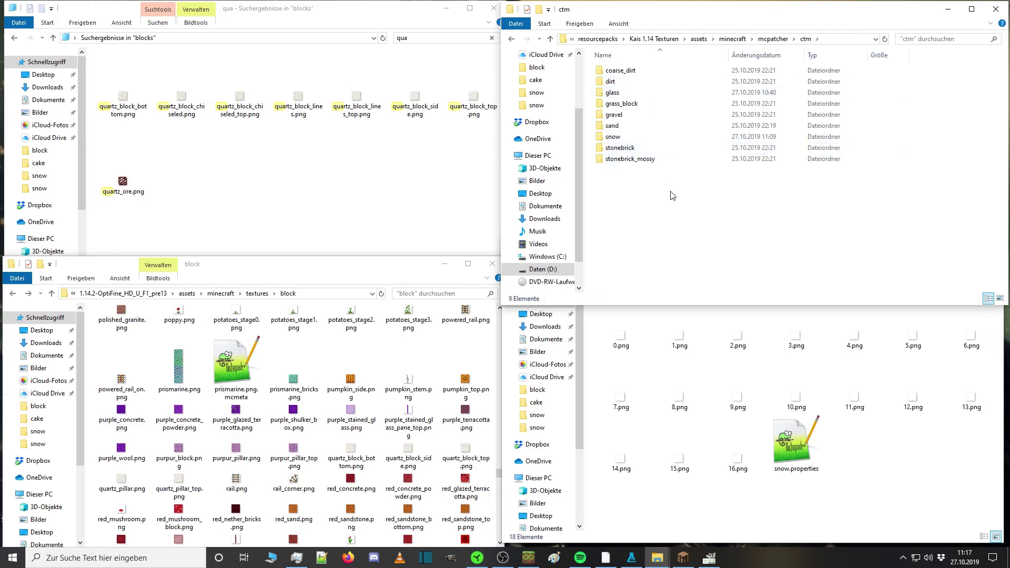
pyautogui.click(633, 162)
pyautogui.click(637, 188)
pyautogui.doubleClick(630, 137)
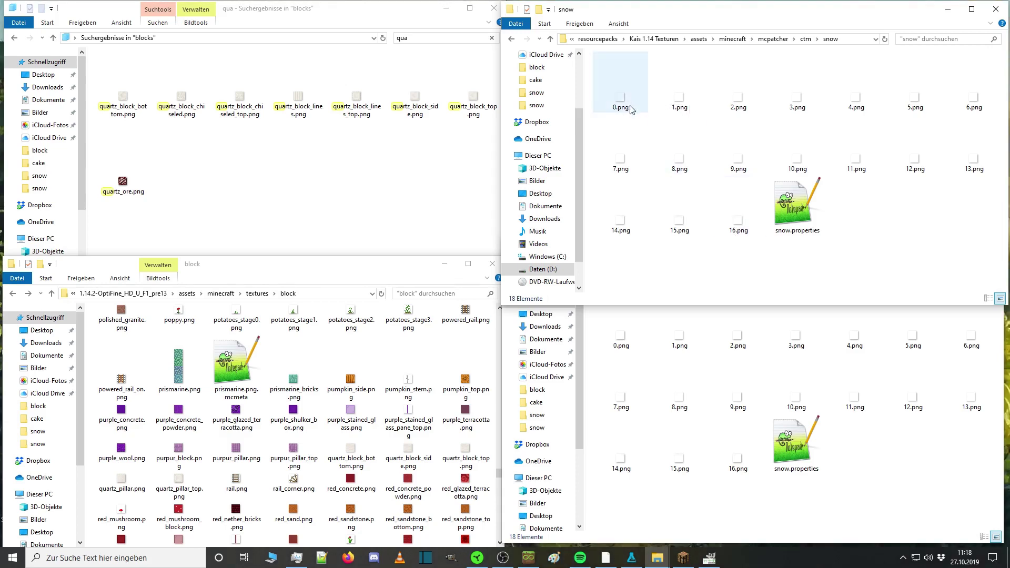
# Switch to GIMP to examine the numbered tiles of the Overlay template, and minimize it again.
pyautogui.click(710, 518)
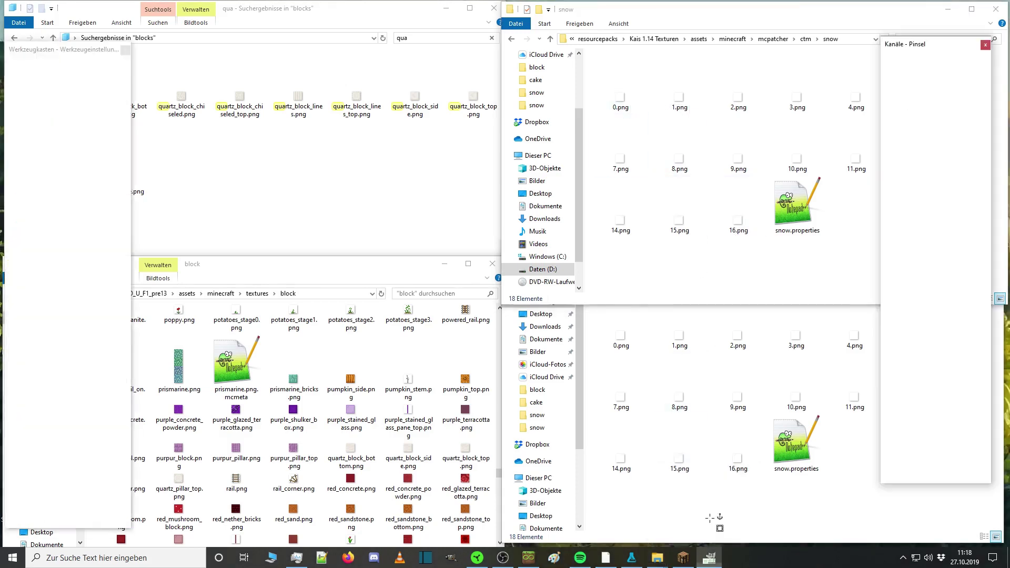
pyautogui.keyDown('ctrl'); pyautogui.scroll(2, 474, 258); pyautogui.keyUp('ctrl')
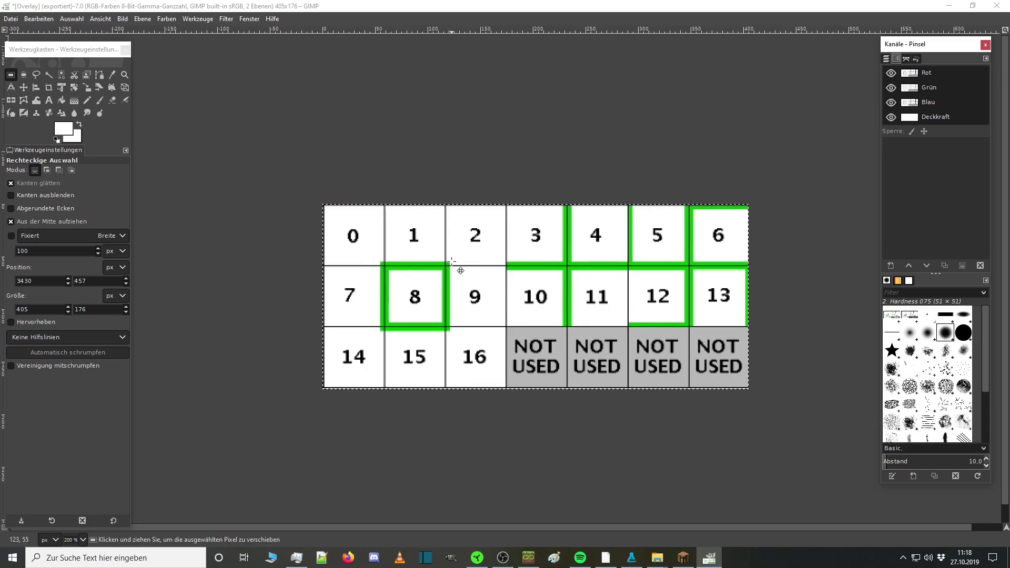
pyautogui.click(946, 7)
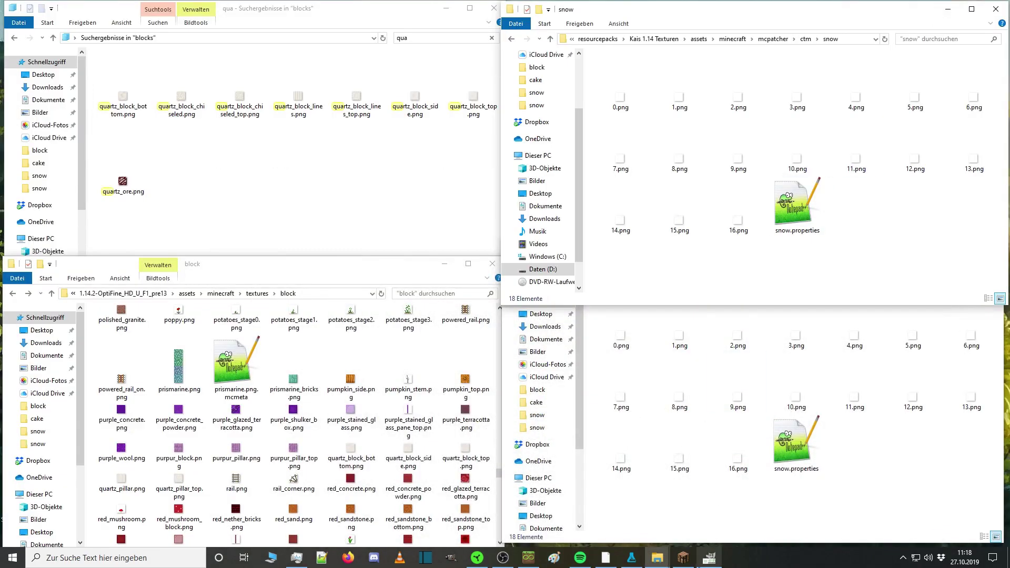
# Switch to Minecraft, resume the game, and pick a gravel block from the display area.
pyautogui.click(683, 557)
pyautogui.press('Escape')
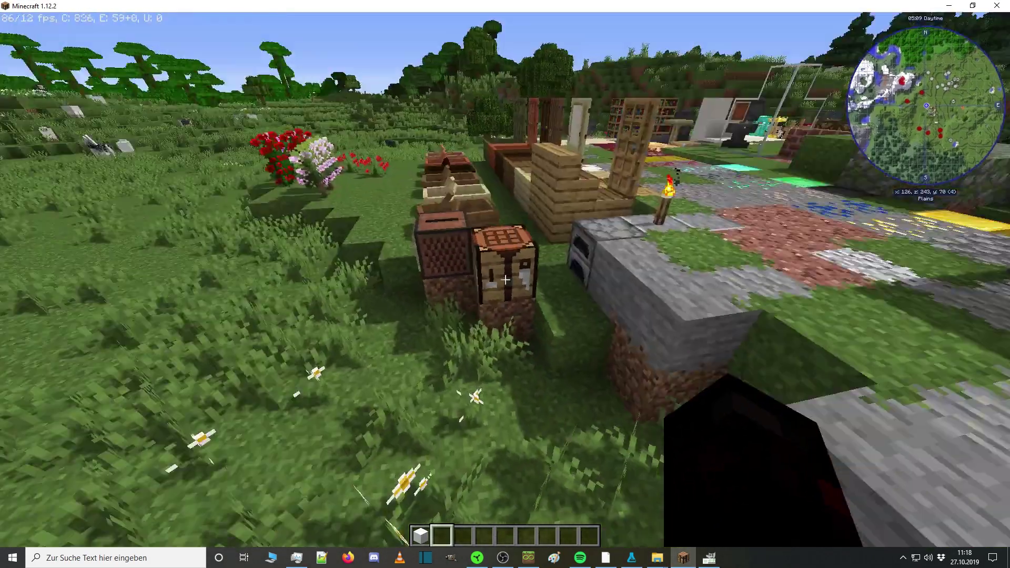
pyautogui.press('w')
pyautogui.press('space')
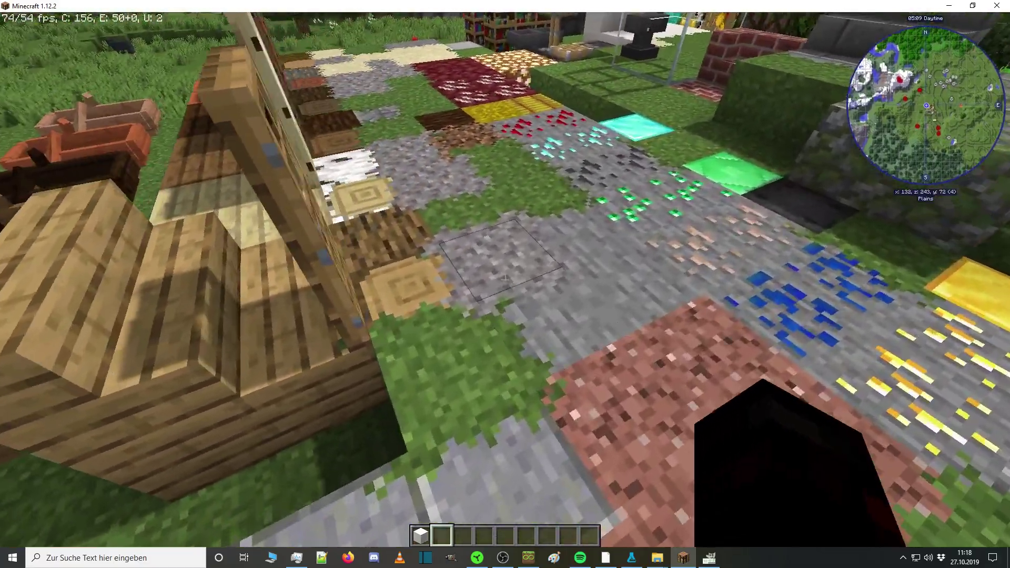
pyautogui.middleClick(505, 280)
# Replace one grass block in the open meadow with gravel and pick a neighbouring grass block.
pyautogui.press('w')
pyautogui.click(505, 280)
pyautogui.rightClick(505, 279)
pyautogui.middleClick(505, 279)
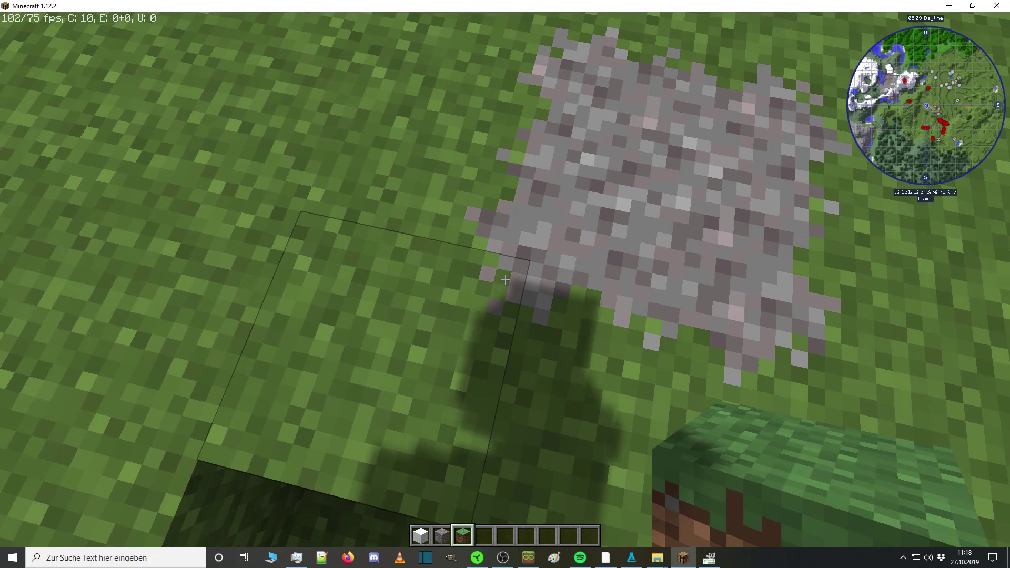
# Leave the game for the Overlay template in GIMP, compare its tiles, and return to the placed gravel.
pyautogui.press('e')
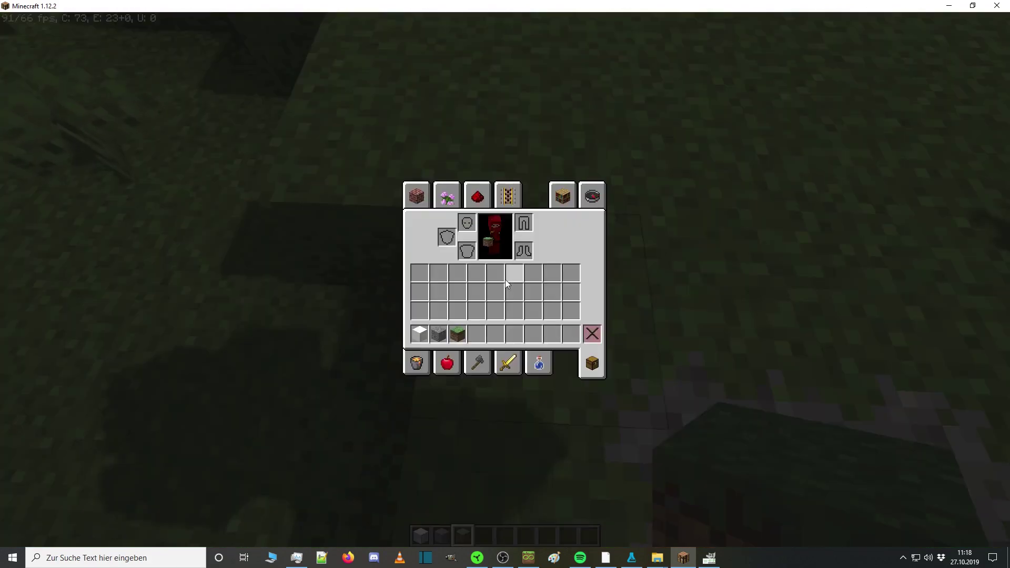
pyautogui.hotkey('alt', 'Tab')
pyautogui.click(948, 12)
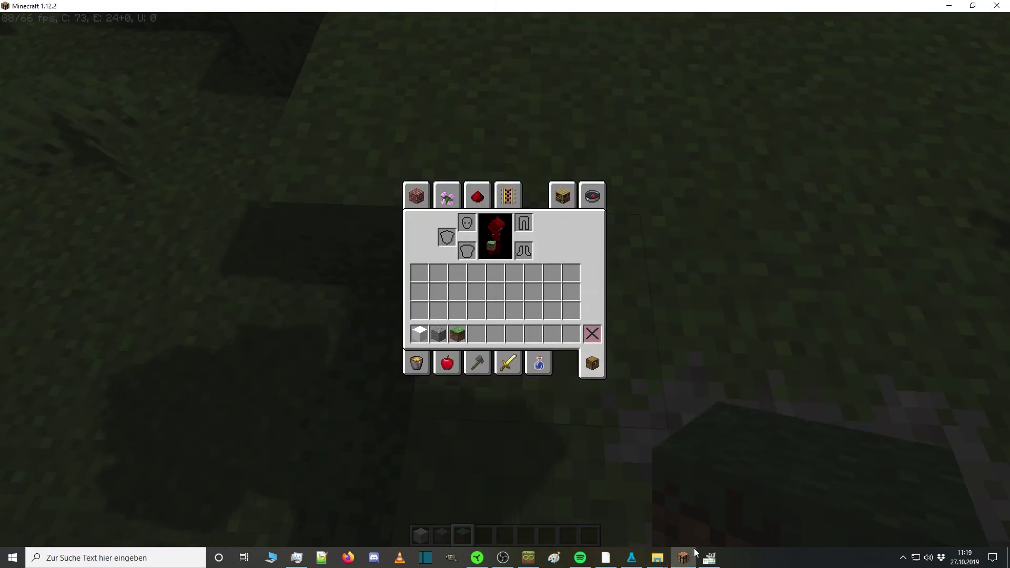
pyautogui.click(709, 557)
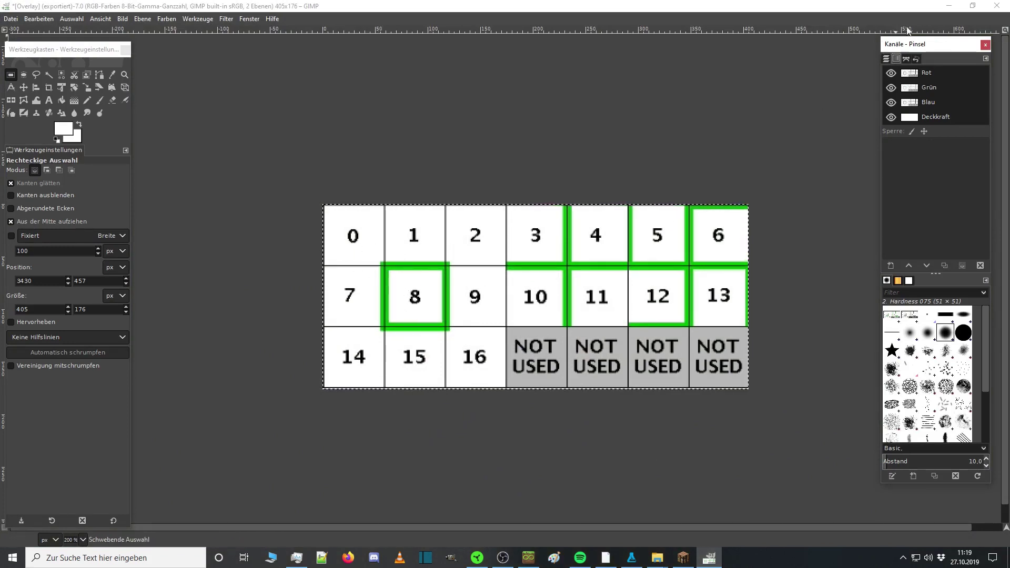
pyautogui.click(955, 9)
pyautogui.press('e')
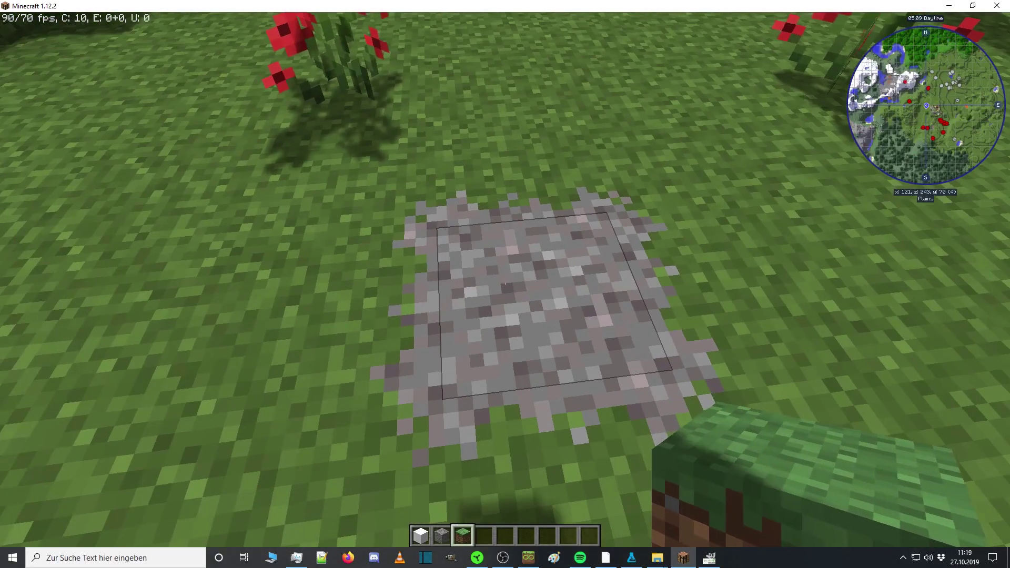
# Break the gravel block in the meadow and fill the hole with a grass block.
pyautogui.press('w')
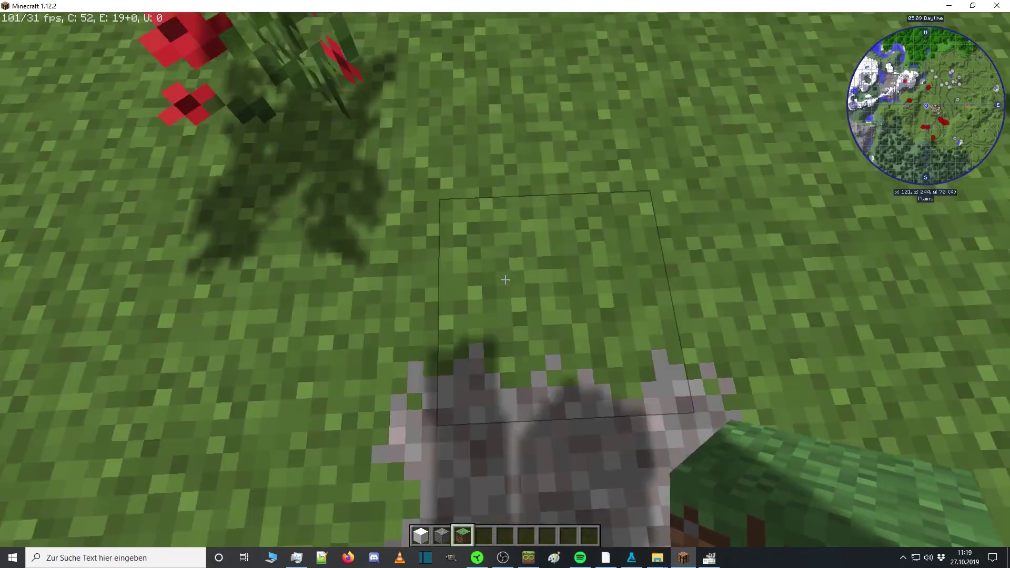
pyautogui.press('s')
pyautogui.scroll(-1, 505, 280)
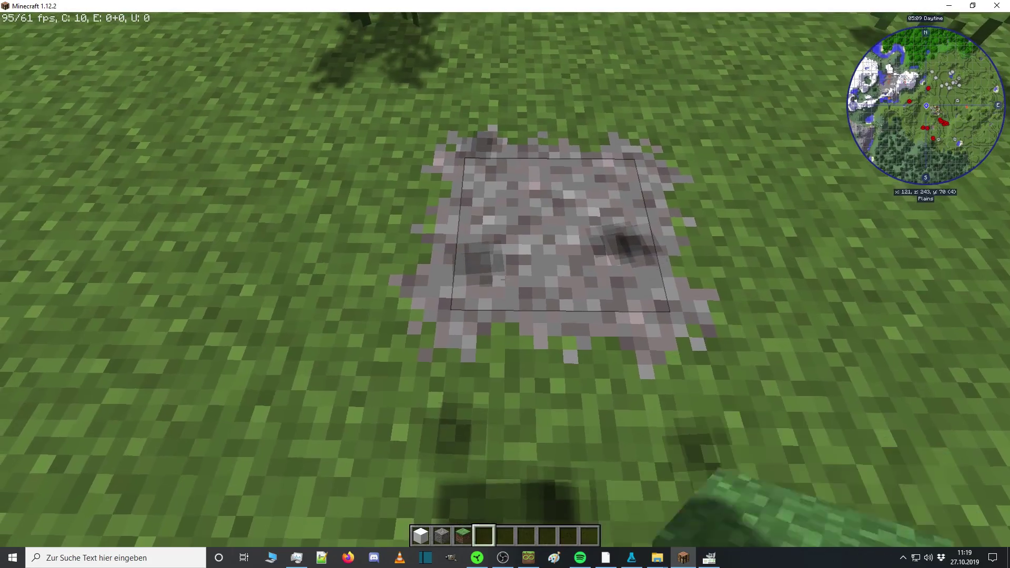
pyautogui.click(505, 278)
pyautogui.press('3')
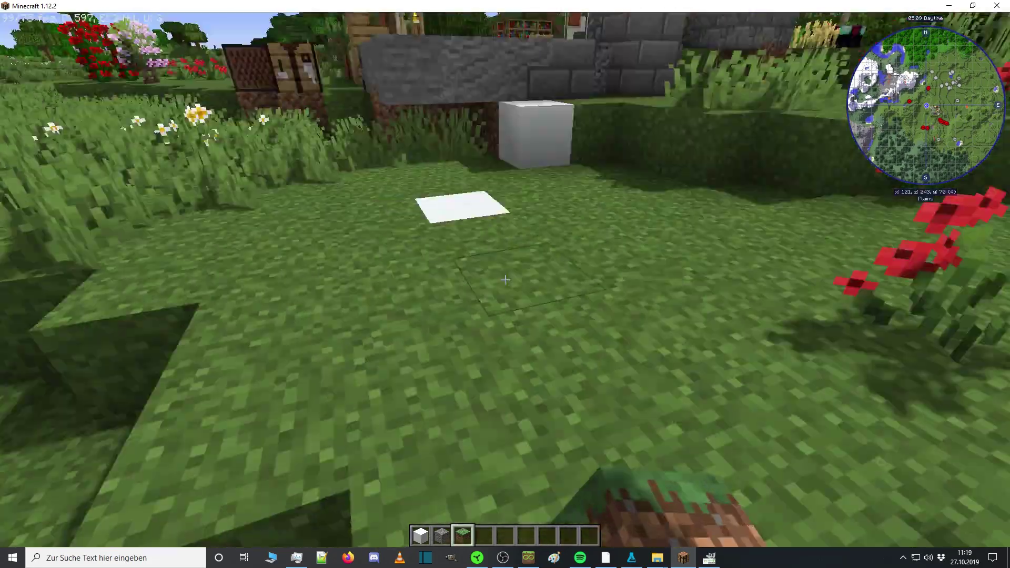
# Walk along the display area and refill the hole beside the wooden door with a dark log picked from the neighbouring one.
pyautogui.press('4')
pyautogui.press('w')
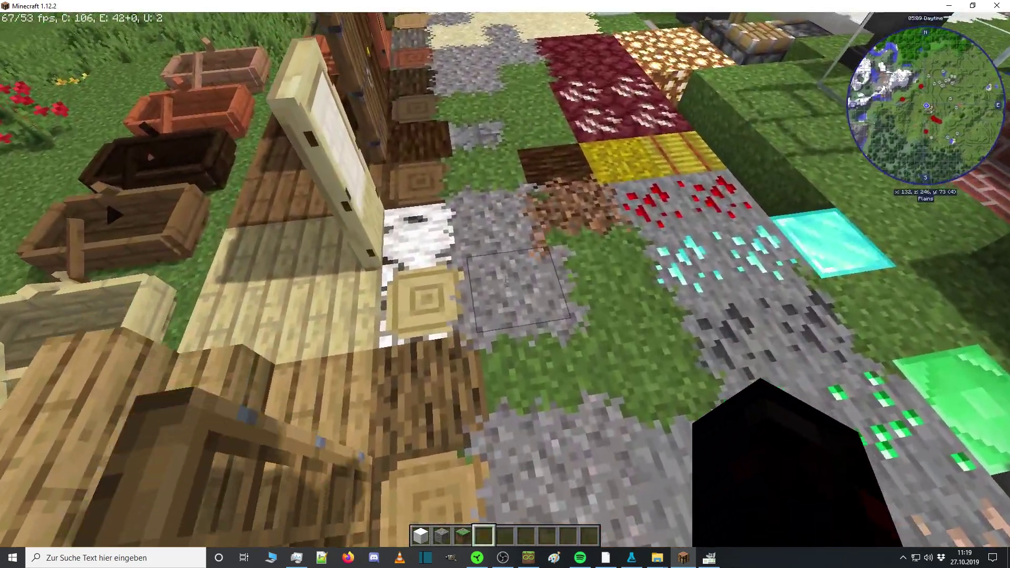
pyautogui.press('w')
pyautogui.press('s')
pyautogui.press('shift')
pyautogui.press('3')
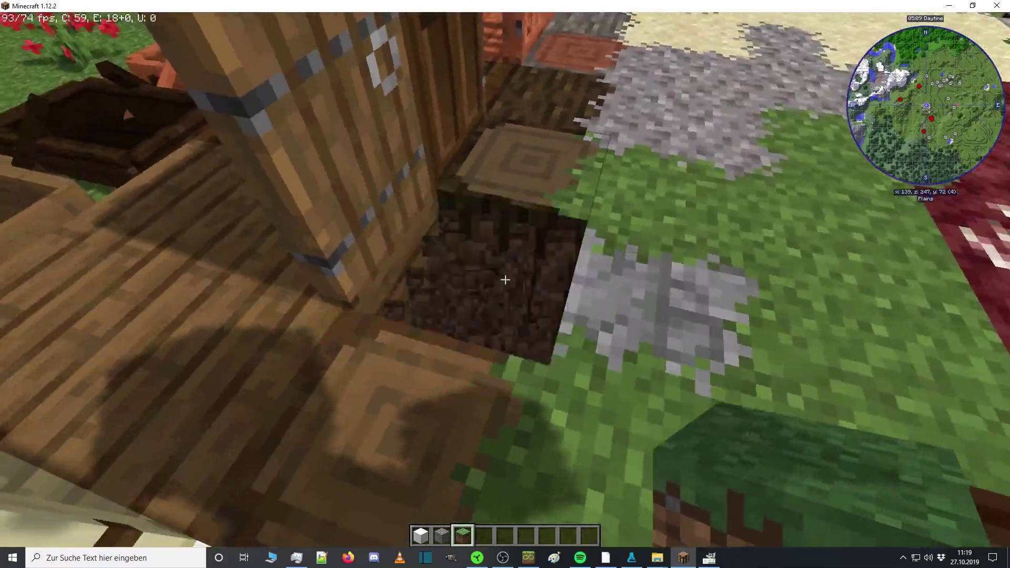
pyautogui.middleClick(505, 280)
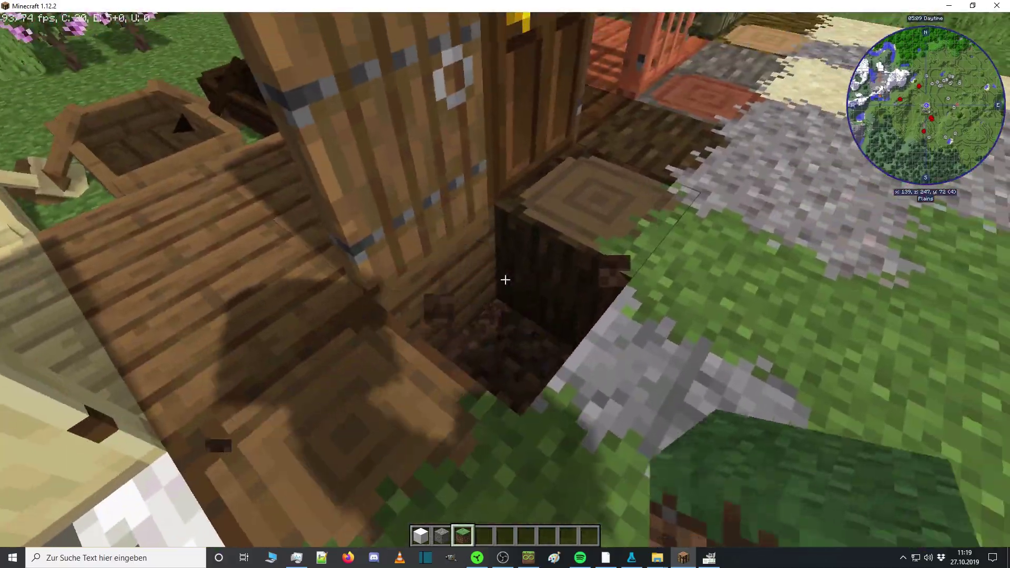
pyautogui.rightClick(505, 279)
# Walk back to the snow blocks, minimize Minecraft, and bring up the pack's mcpatcher > ctm > snow folder.
pyautogui.press('w')
pyautogui.scroll(-1, 505, 280)
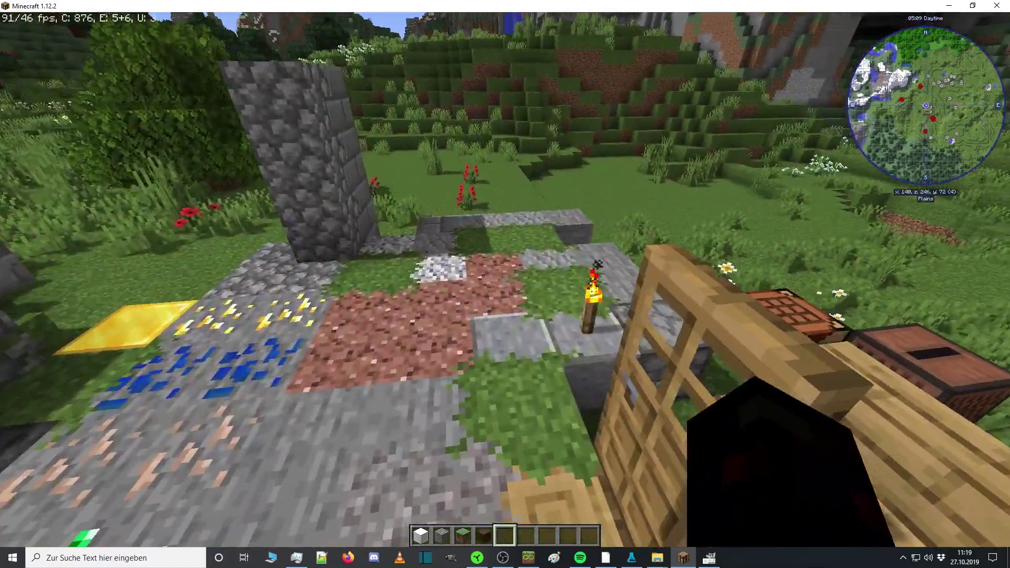
pyautogui.press('e')
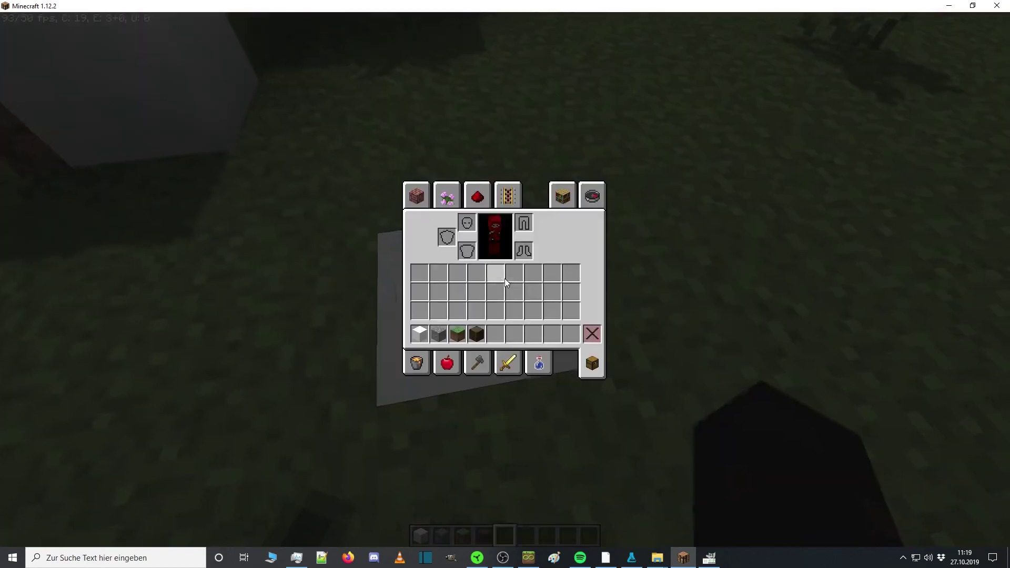
pyautogui.click(945, 5)
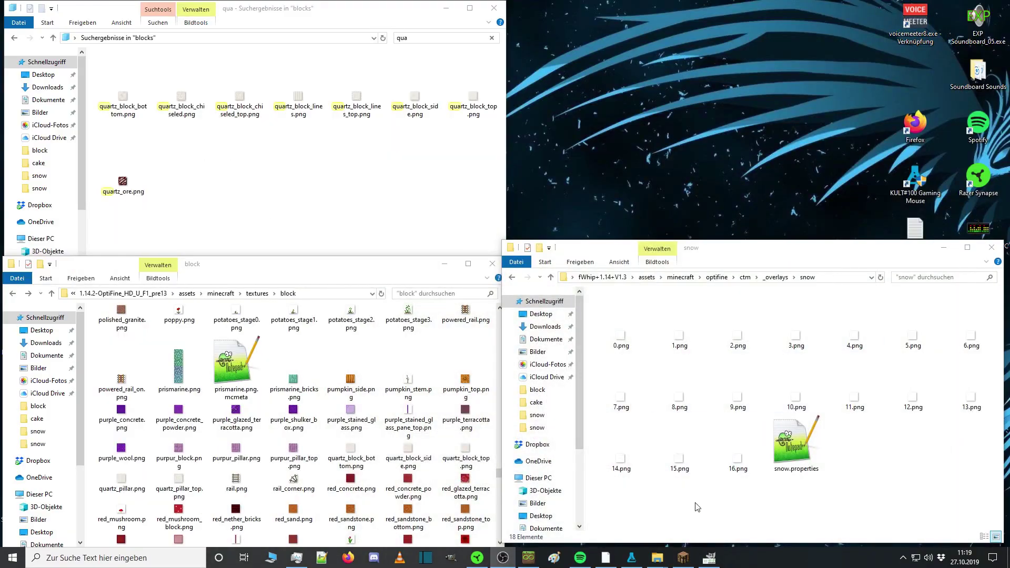
pyautogui.moveTo(652, 562)
pyautogui.click(505, 523)
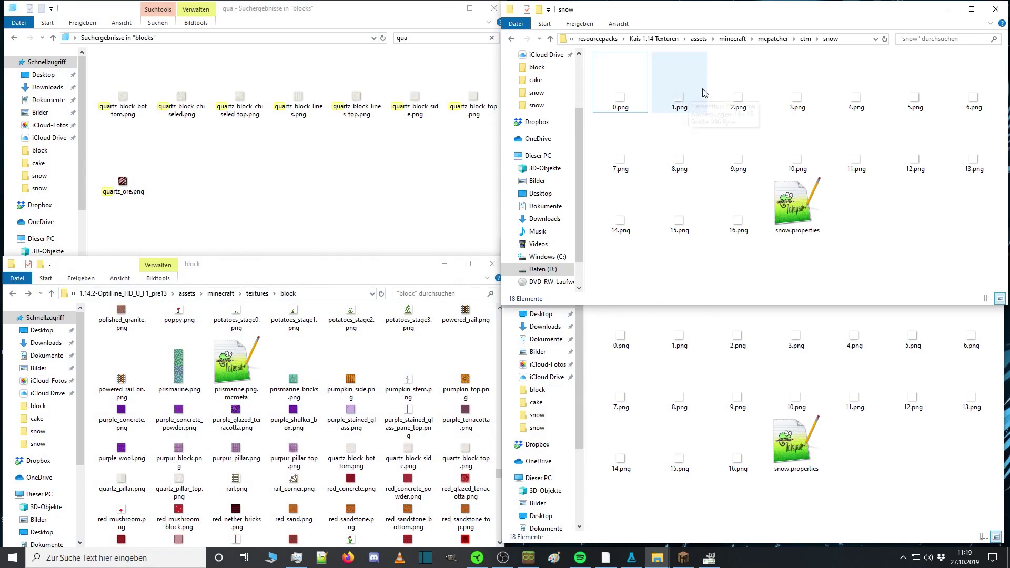
# Open 2.png from the mcpatcher > ctm > snow folder in GIMP.
pyautogui.click(729, 88)
pyautogui.rightClick(729, 87)
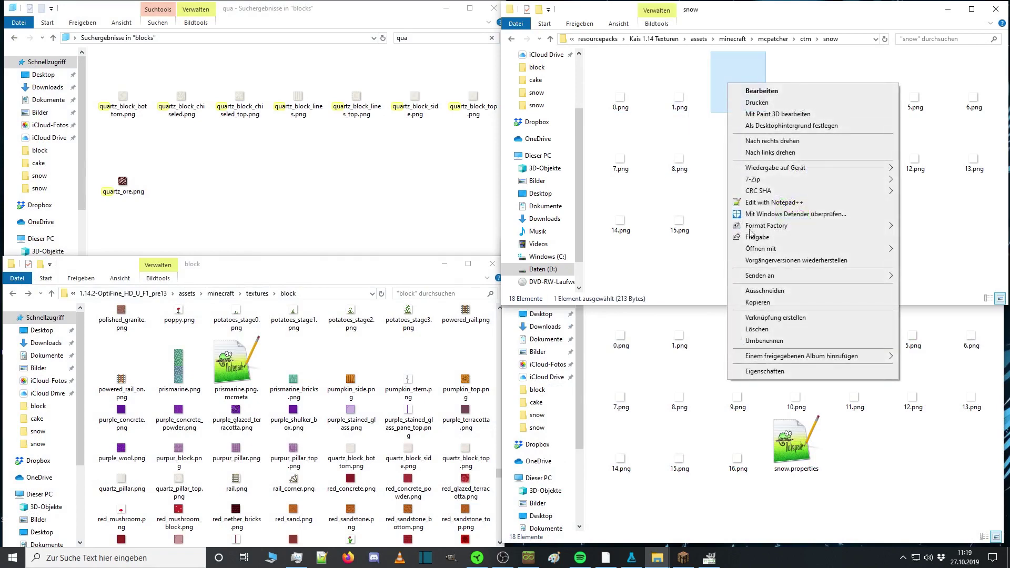
pyautogui.moveTo(760, 248)
pyautogui.click(657, 284)
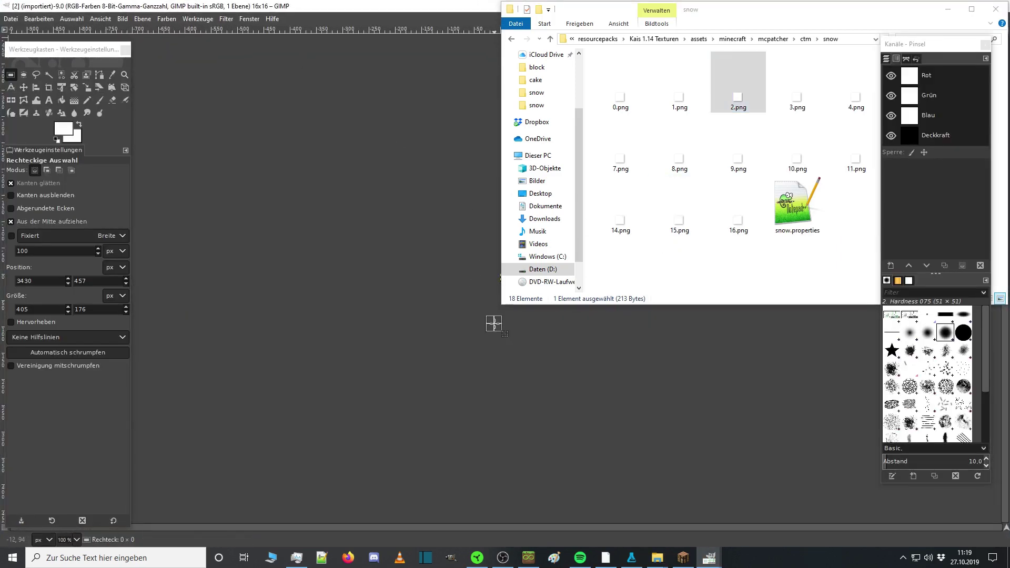
# Narrow the snow folder window so it covers less of GIMP, and enlarge 2.png on the canvas.
pyautogui.click(494, 324)
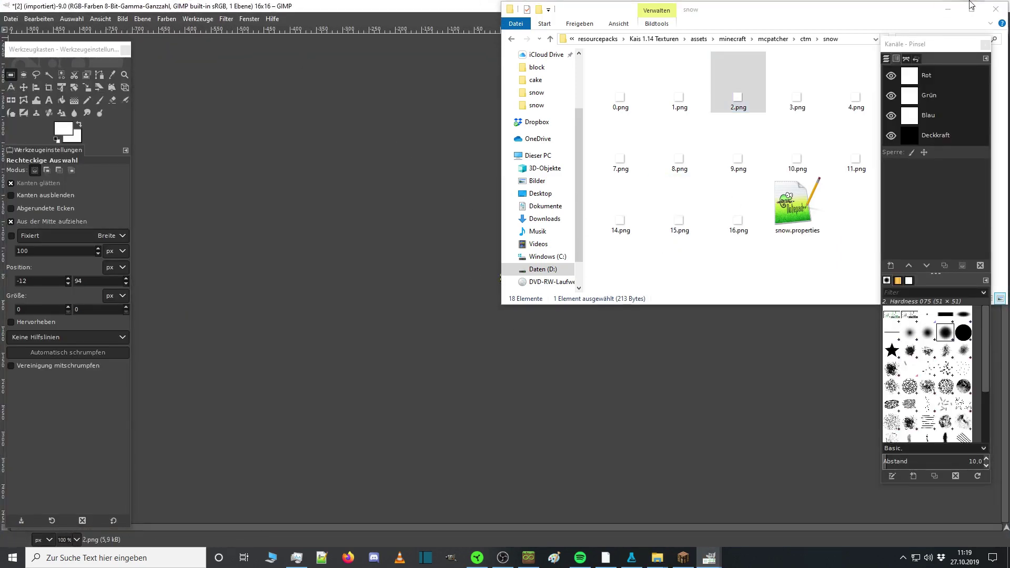
pyautogui.moveTo(502, 122); pyautogui.dragTo(757, 129)
pyautogui.click(755, 129)
pyautogui.scroll(8, 548, 272)
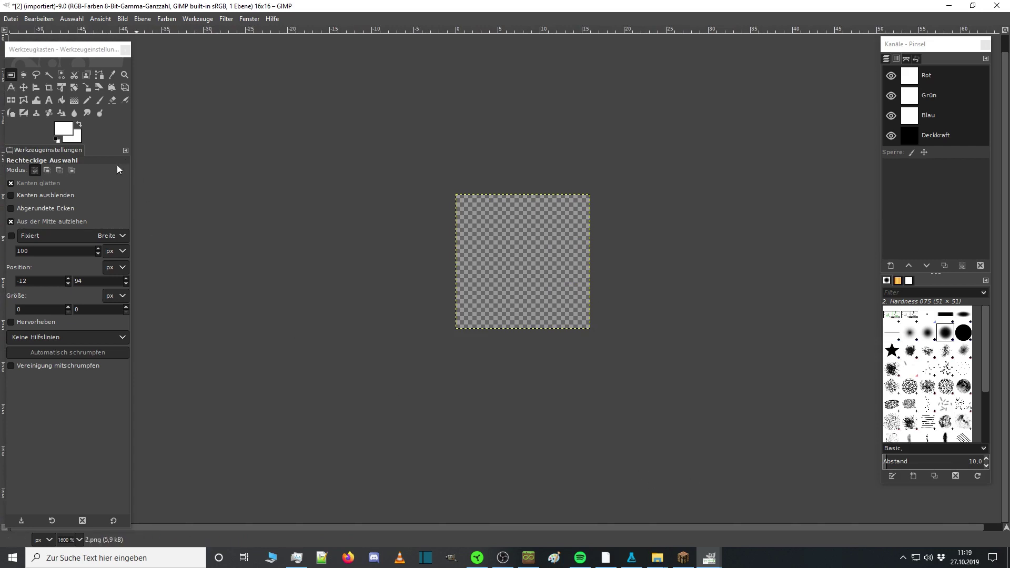
# Consult the Overlay template and pencil a stepped white patch about 6 × 4 px in 2.png's lower-left corner, softening pixels with the Eraser.
pyautogui.click(86, 100)
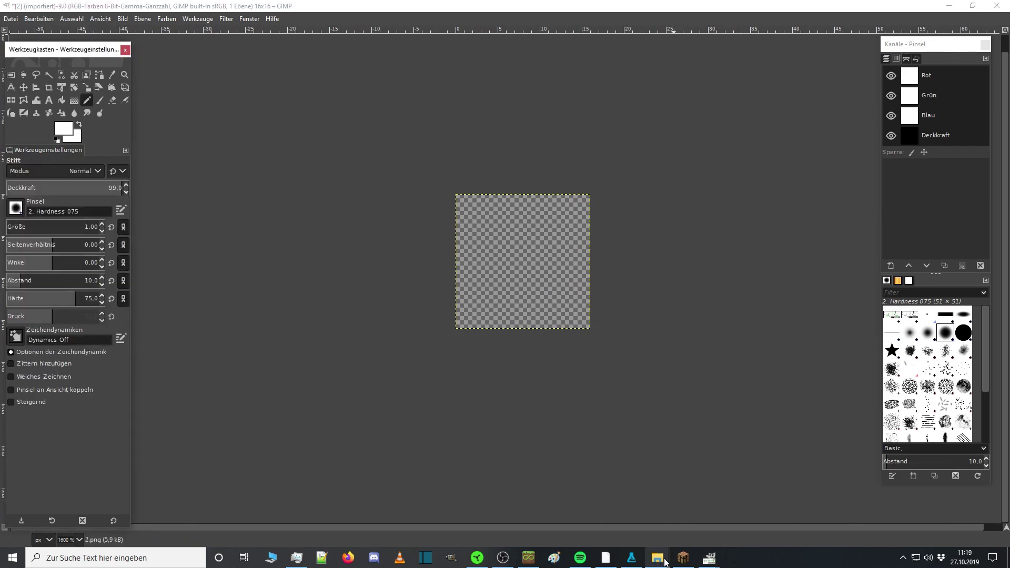
pyautogui.moveTo(709, 558)
pyautogui.click(667, 518)
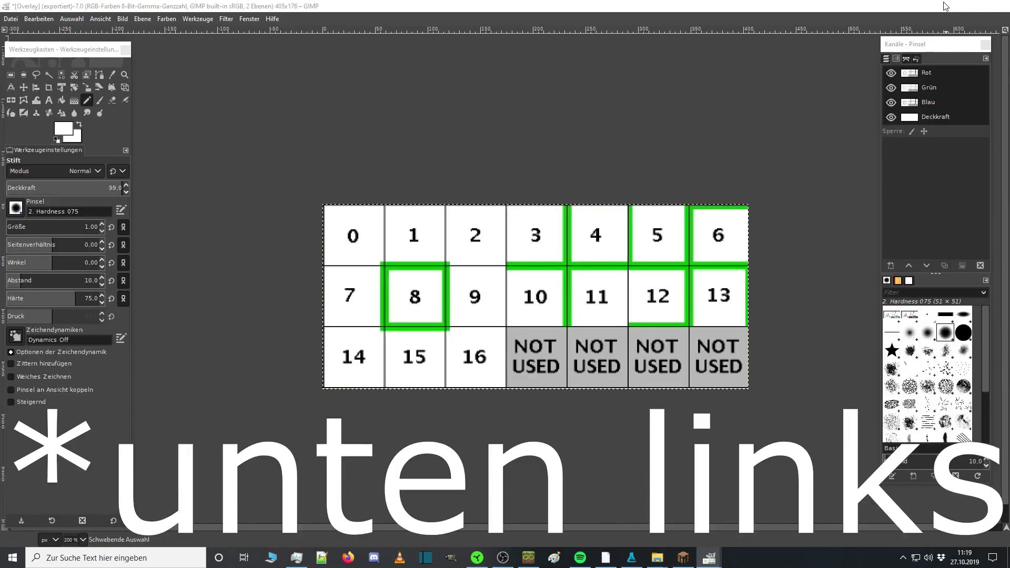
pyautogui.click(948, 6)
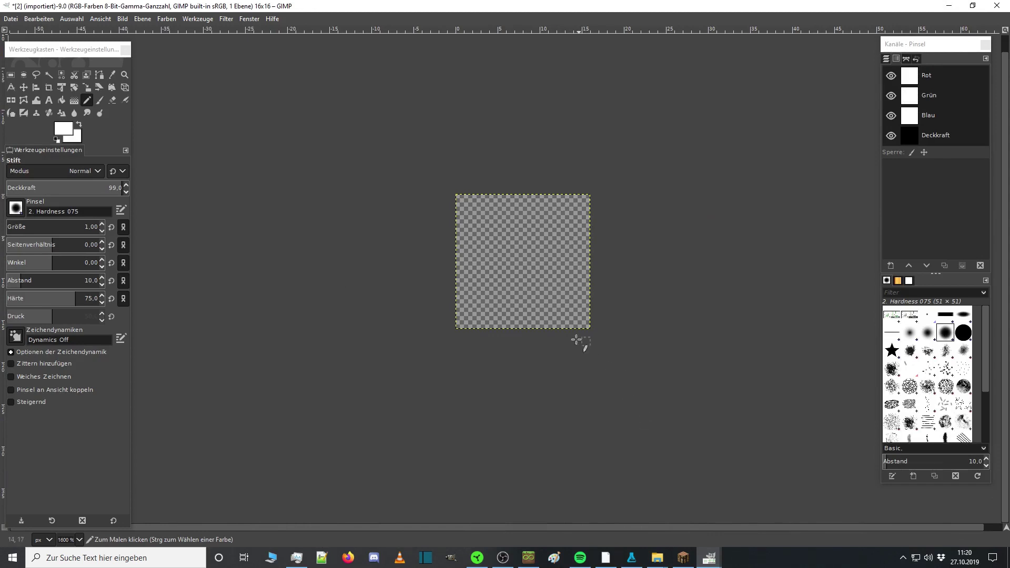
pyautogui.moveTo(493, 323)
pyautogui.mouseDown()
pyautogui.moveTo(463, 322)
pyautogui.moveTo(502, 322)
pyautogui.moveTo(464, 304)
pyautogui.moveTo(463, 329)
pyautogui.moveTo(469, 300)
pyautogui.moveTo(511, 326)
pyautogui.moveTo(500, 316)
pyautogui.mouseUp()
pyautogui.click(111, 101)
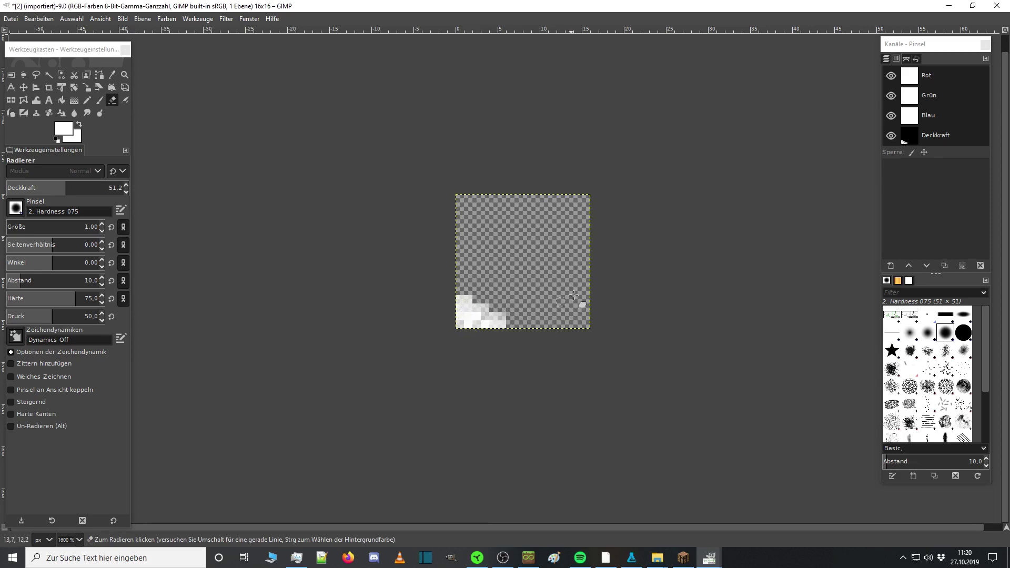
# Overwrite the original 2.png with the edited image.
pyautogui.click(12, 19)
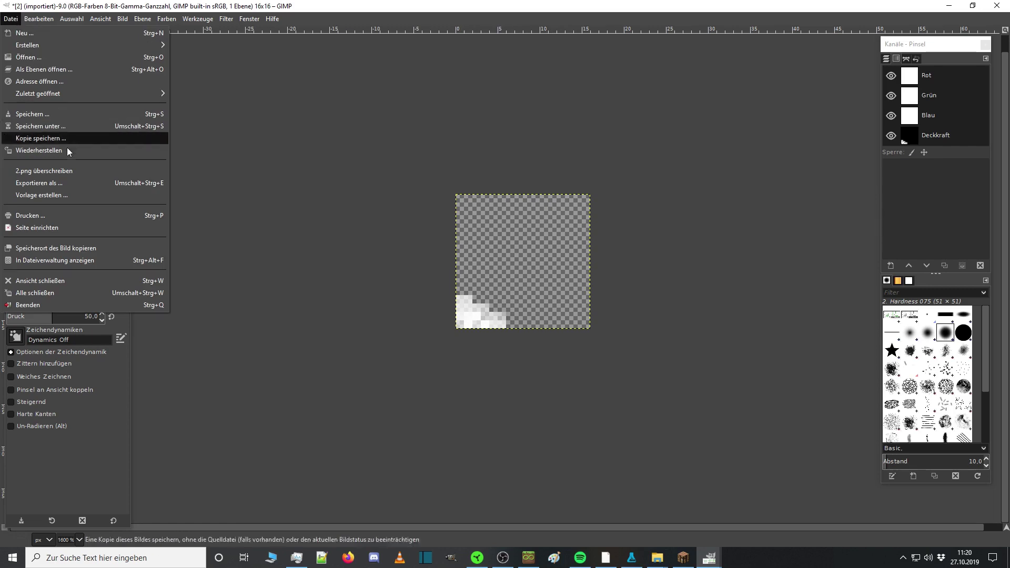
pyautogui.press('Escape')
pyautogui.hotkey('ctrl', 'e')
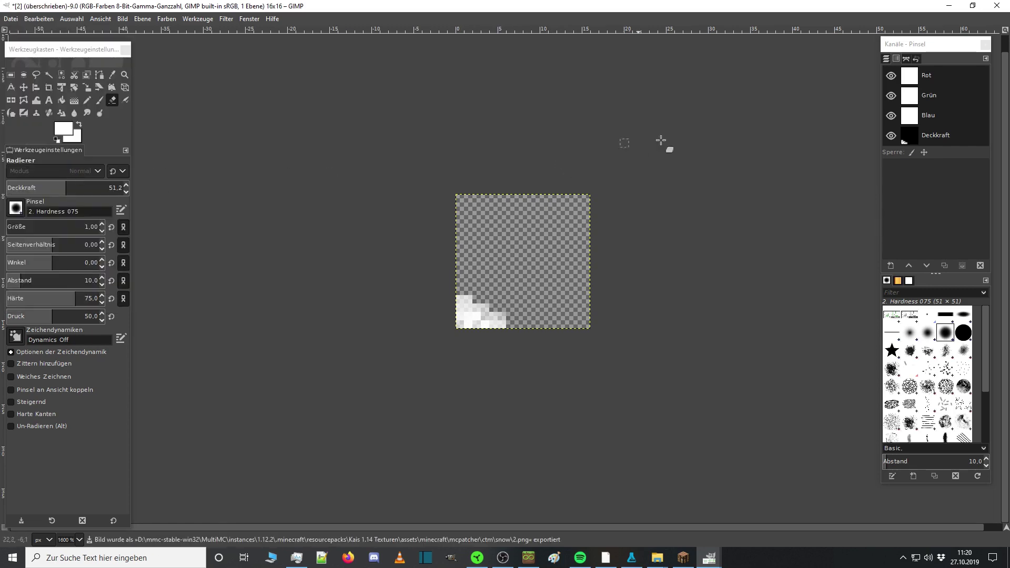
# Open 3.png from the mcpatcher > ctm > snow folder in GIMP and enlarge it on the canvas.
pyautogui.click(949, 6)
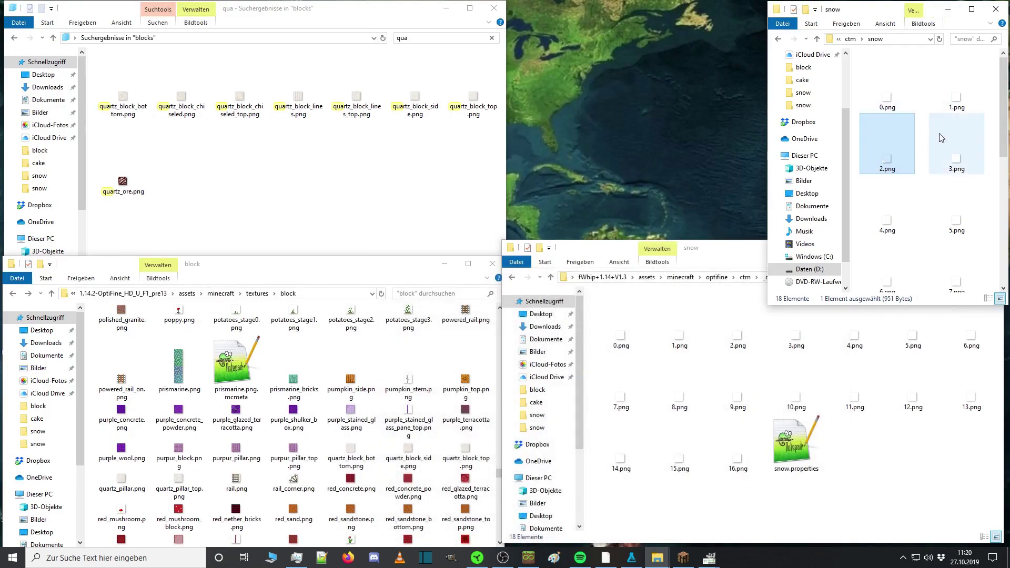
pyautogui.click(950, 154)
pyautogui.rightClick(950, 154)
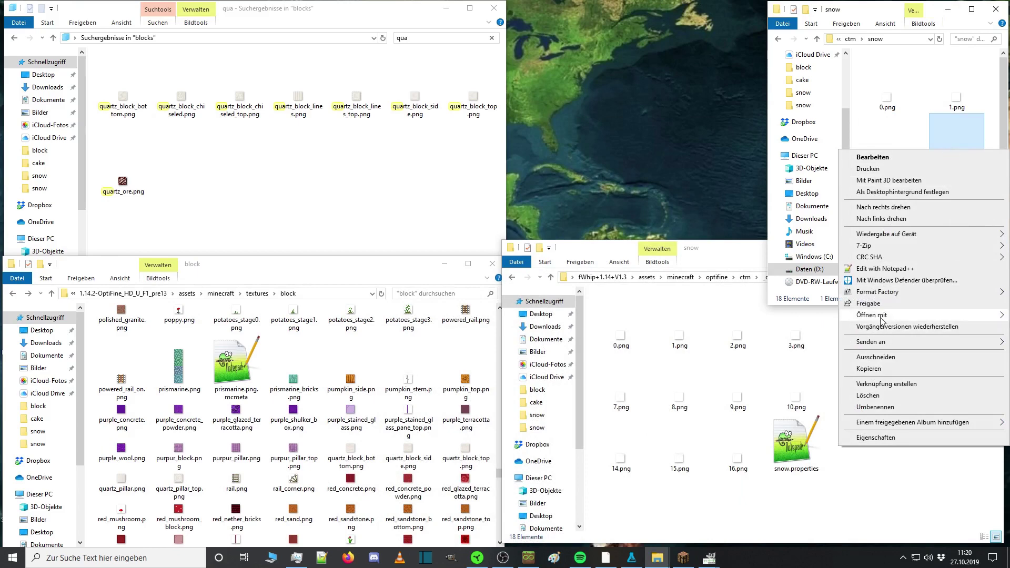
pyautogui.moveTo(841, 320)
pyautogui.click(765, 350)
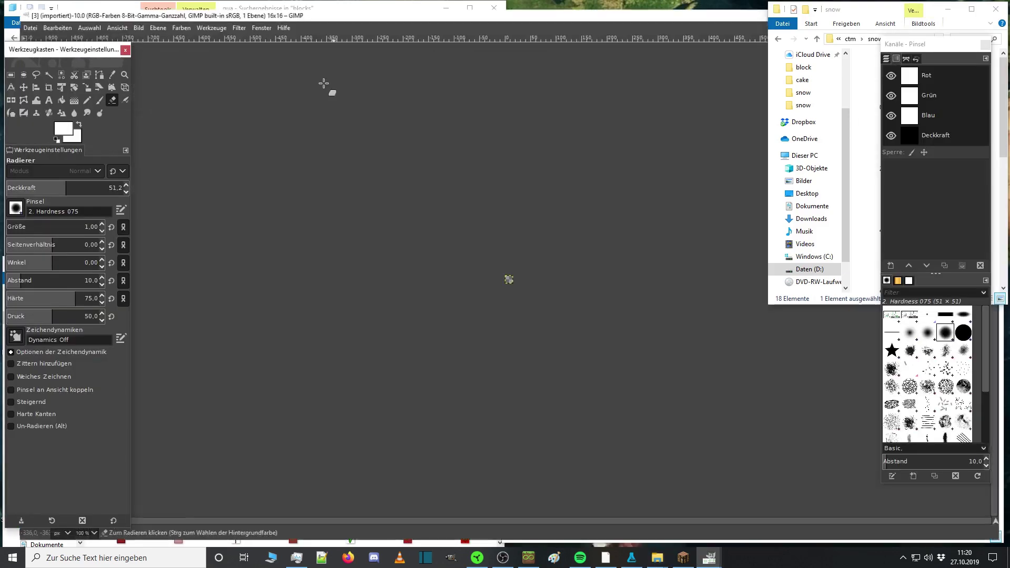
pyautogui.scroll(10, 509, 296)
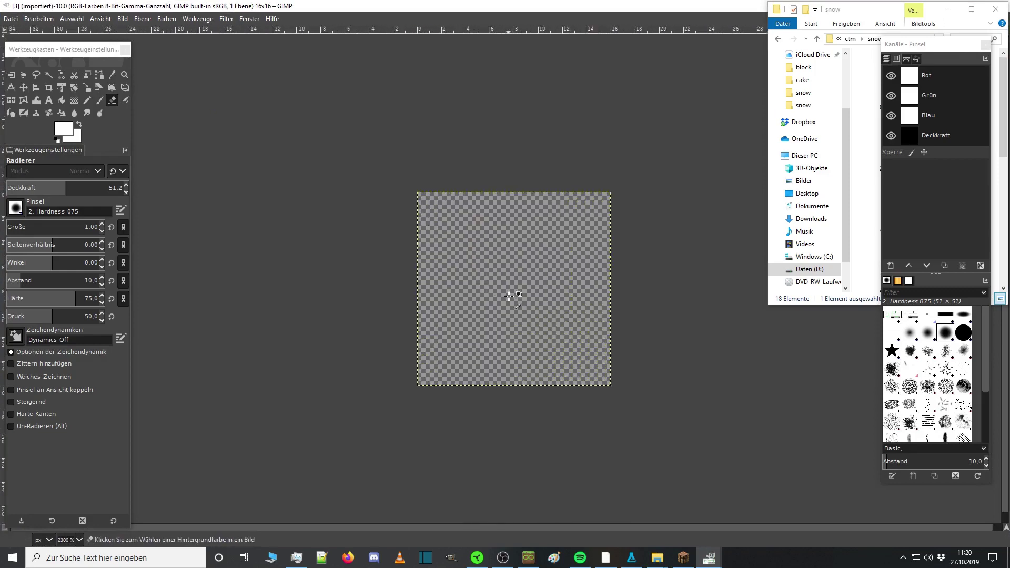
# Consult the Overlay template and pencil uneven white strips along 3.png's lower edge, about 2–3 px high, and right edge, about 2–4 px wide.
pyautogui.hotkey('alt', 'Tab')
pyautogui.hotkey('alt', 'Tab')
pyautogui.hotkey('alt', 'Tab')
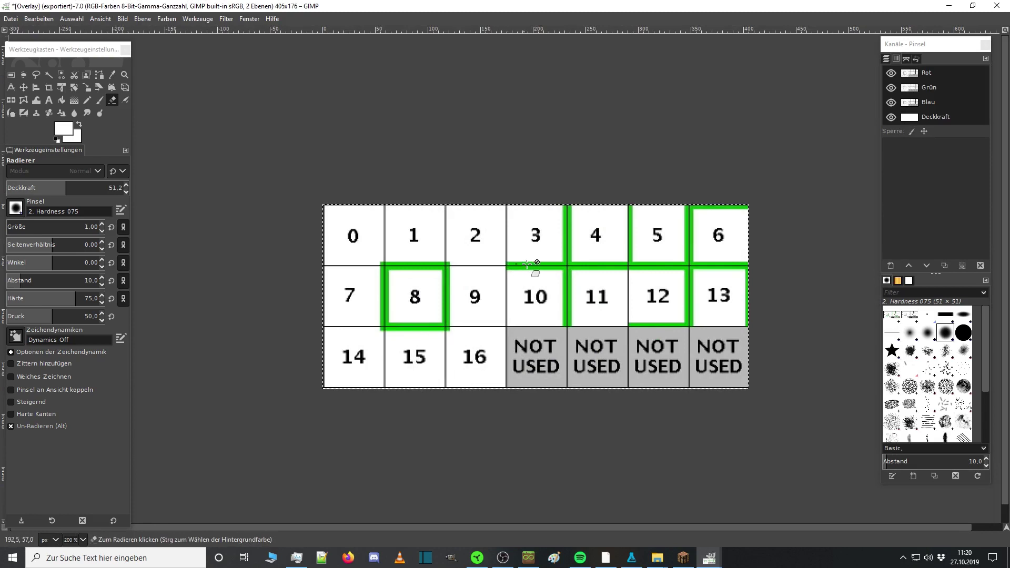
pyautogui.hotkey('alt', 'Tab')
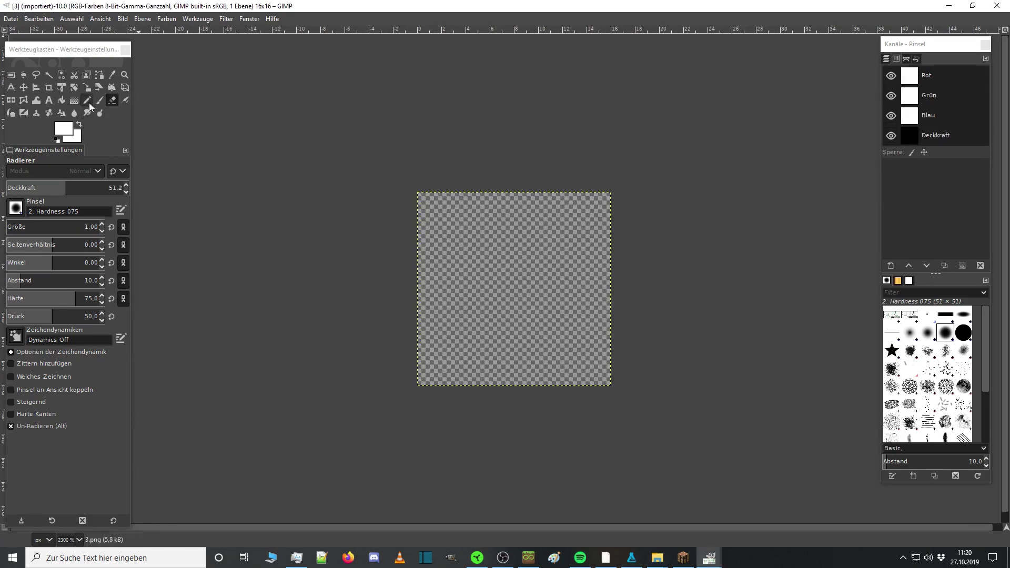
pyautogui.click(87, 100)
pyautogui.moveTo(435, 376); pyautogui.dragTo(436, 368)
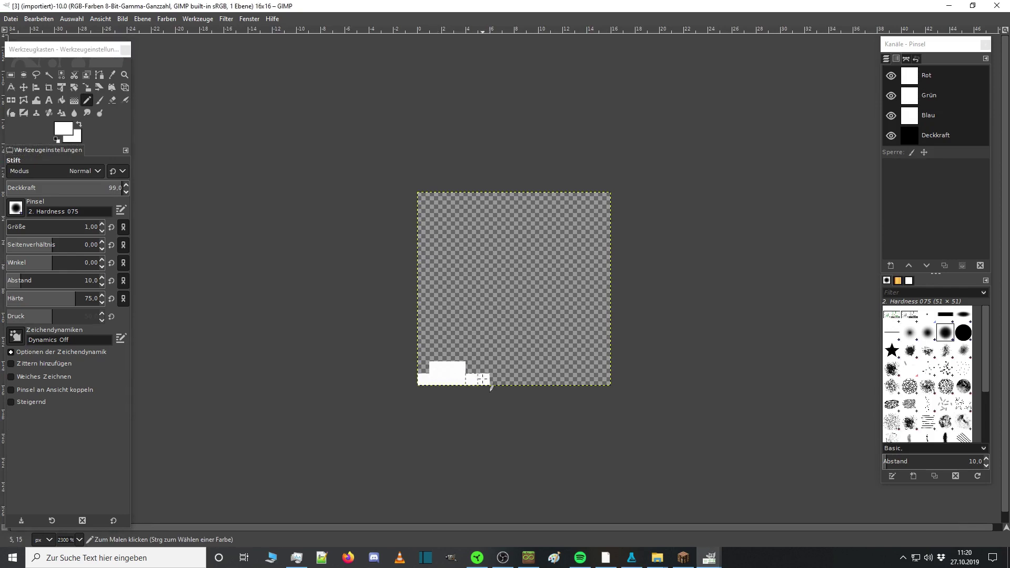
pyautogui.moveTo(497, 377)
pyautogui.mouseDown()
pyautogui.moveTo(575, 368)
pyautogui.moveTo(504, 382)
pyautogui.moveTo(582, 382)
pyautogui.moveTo(592, 371)
pyautogui.moveTo(611, 279)
pyautogui.moveTo(594, 261)
pyautogui.moveTo(603, 276)
pyautogui.moveTo(573, 290)
pyautogui.moveTo(576, 242)
pyautogui.moveTo(605, 211)
pyautogui.moveTo(592, 201)
pyautogui.moveTo(602, 235)
pyautogui.mouseUp()
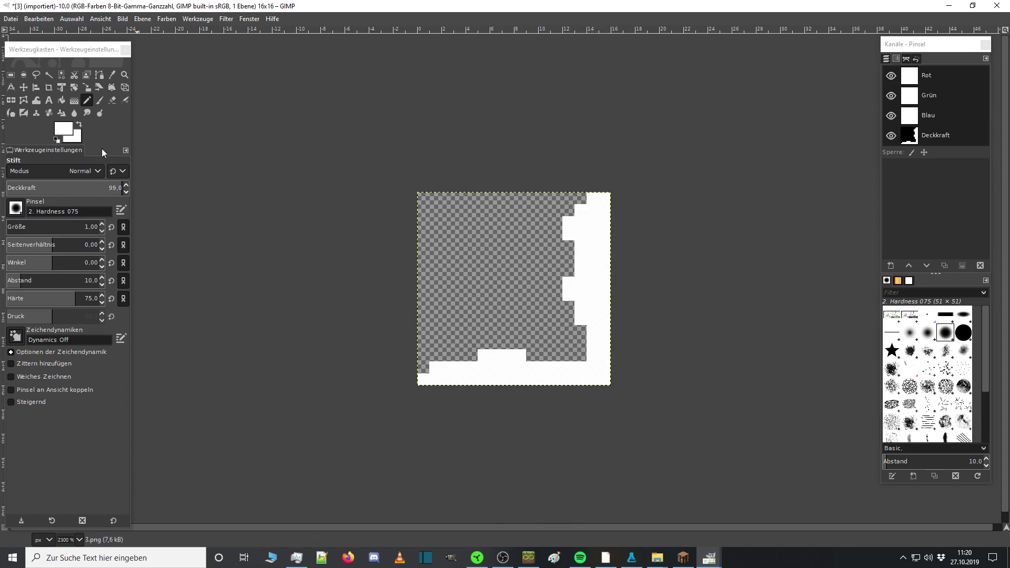
# Soften the inner pixels of 3.png's white lower and right strips with the Eraser.
pyautogui.click(112, 100)
pyautogui.moveTo(434, 377)
pyautogui.mouseDown()
pyautogui.moveTo(465, 362)
pyautogui.moveTo(575, 363)
pyautogui.mouseUp()
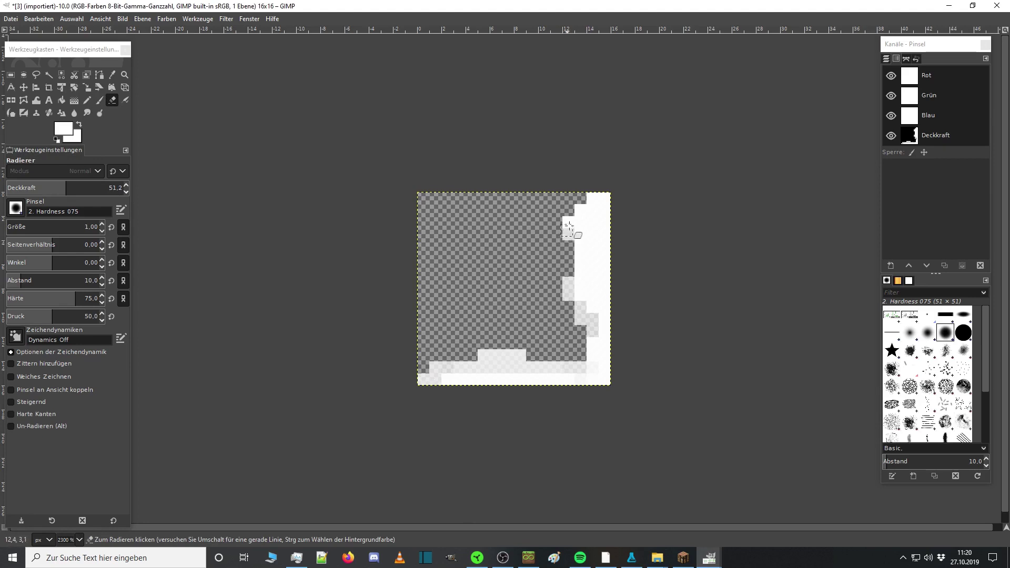
pyautogui.moveTo(569, 226); pyautogui.dragTo(571, 247)
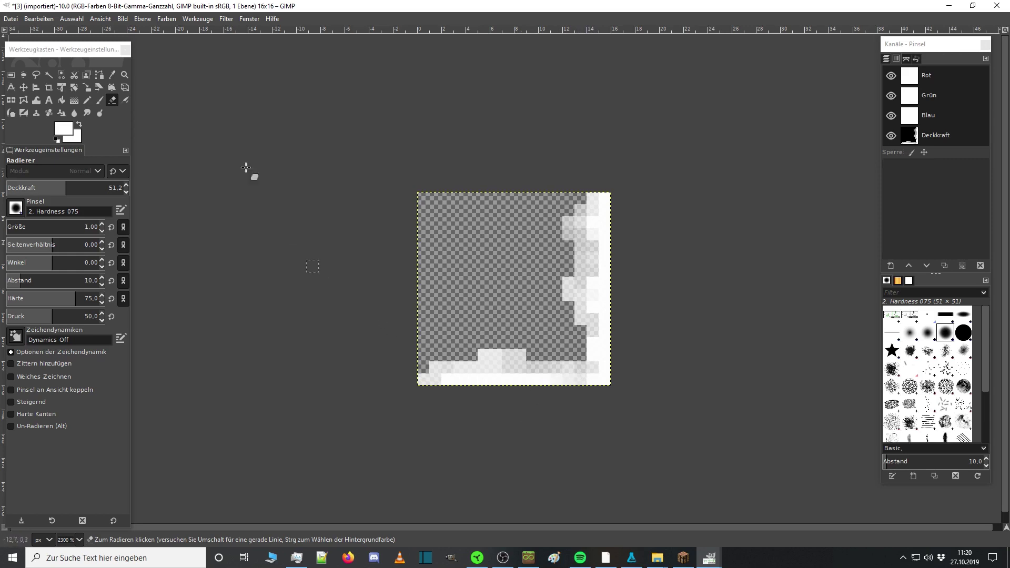
# Overwrite the original 3.png with the edited image and put GIMP out of the way.
pyautogui.click(11, 18)
pyautogui.click(77, 172)
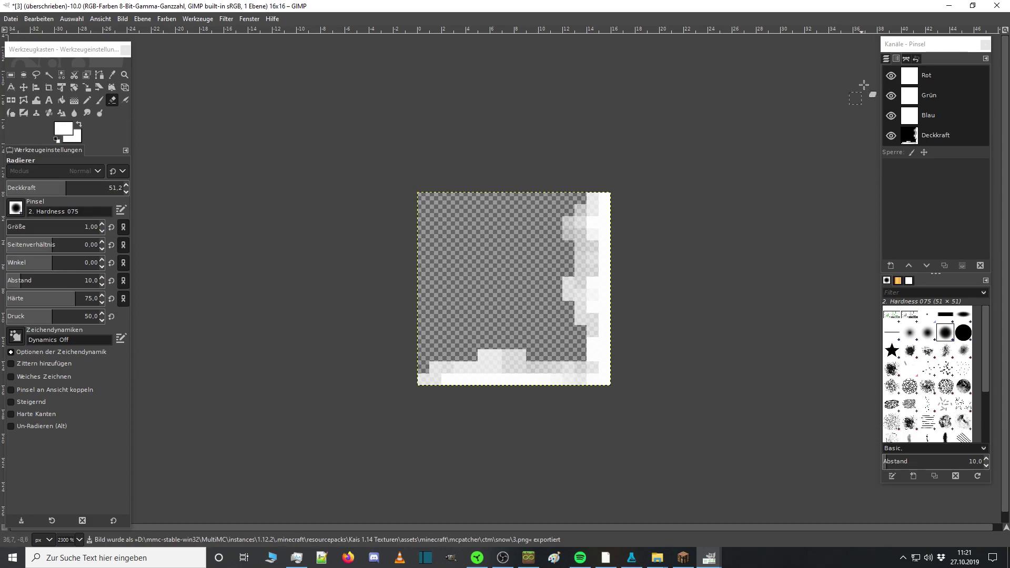
pyautogui.click(948, 5)
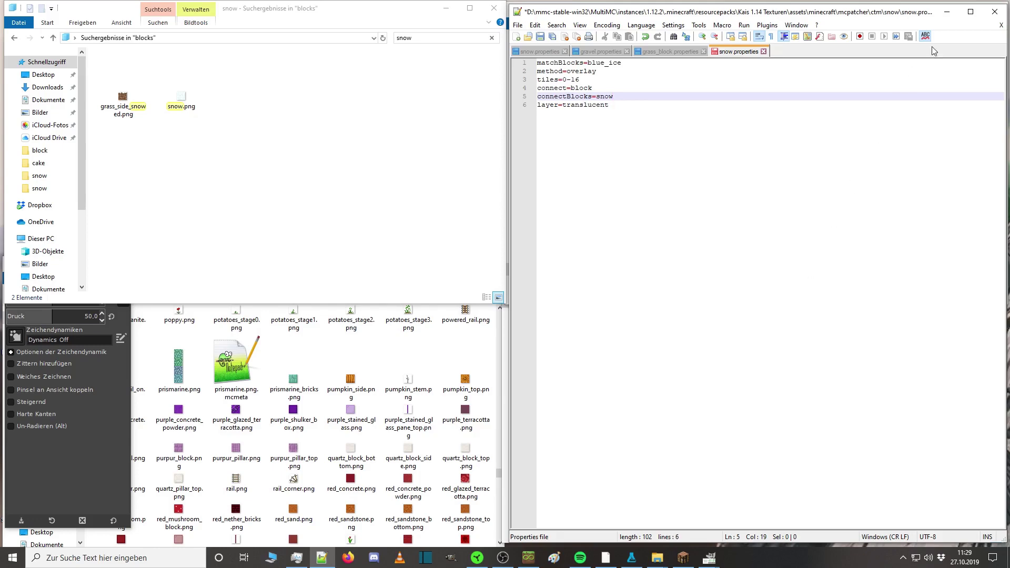
# Bring the resource pack's mcpatcher > ctm > snow folder window to the front.
pyautogui.click(946, 13)
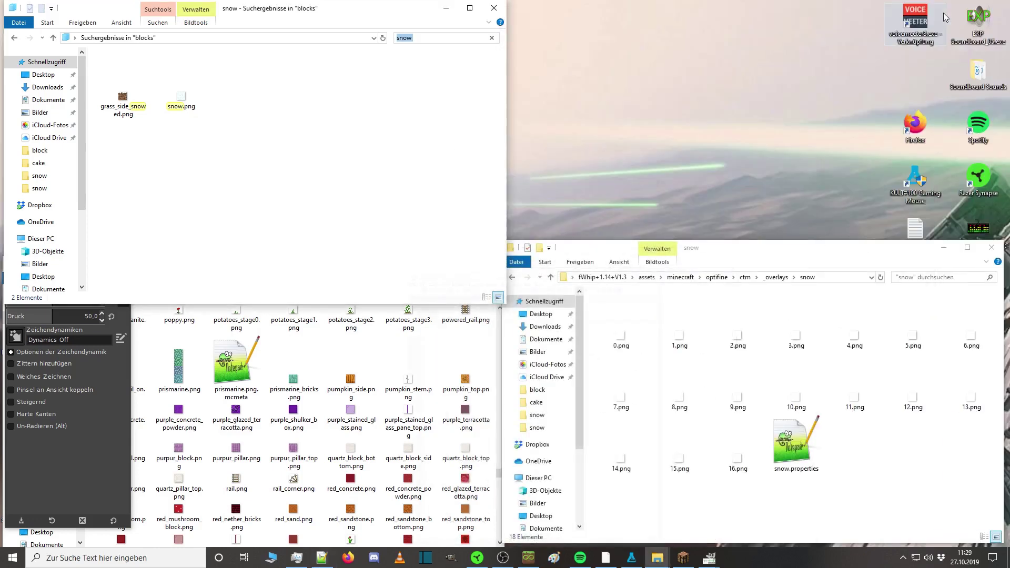
pyautogui.moveTo(657, 558)
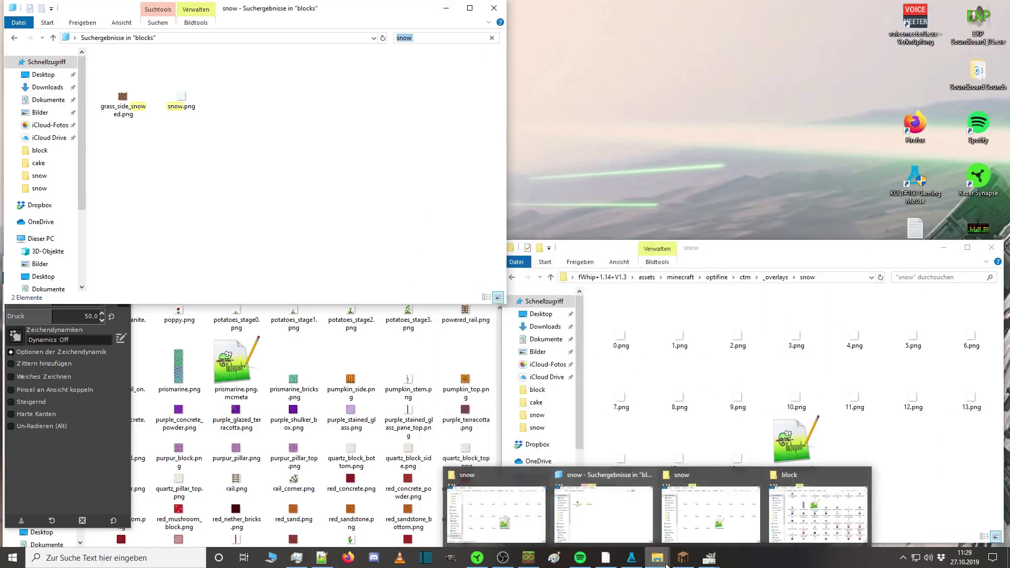
pyautogui.click(547, 519)
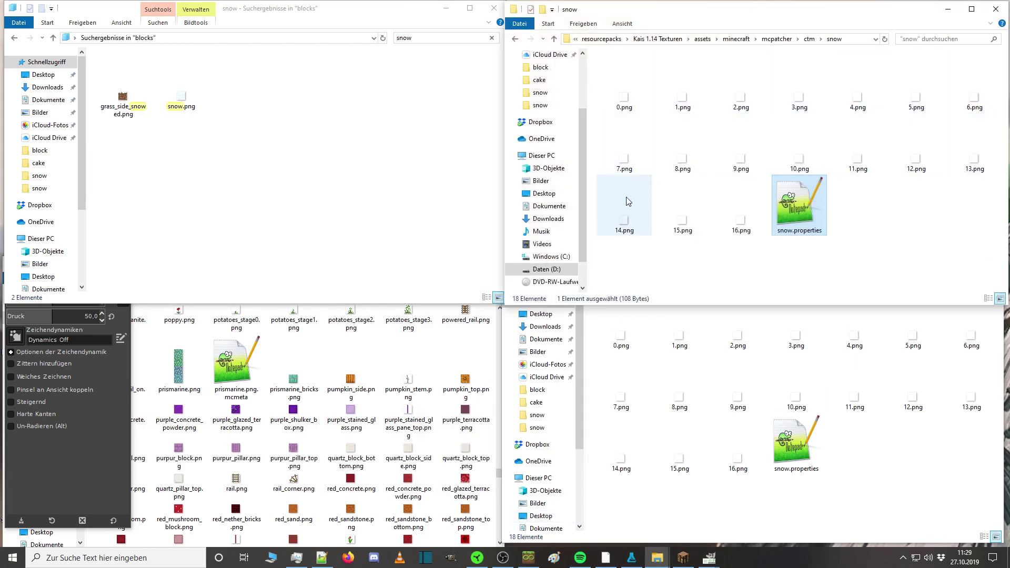
# Try to create a new text document named snow.properties in the snow folder, and delete the leftover document.
pyautogui.click(775, 258)
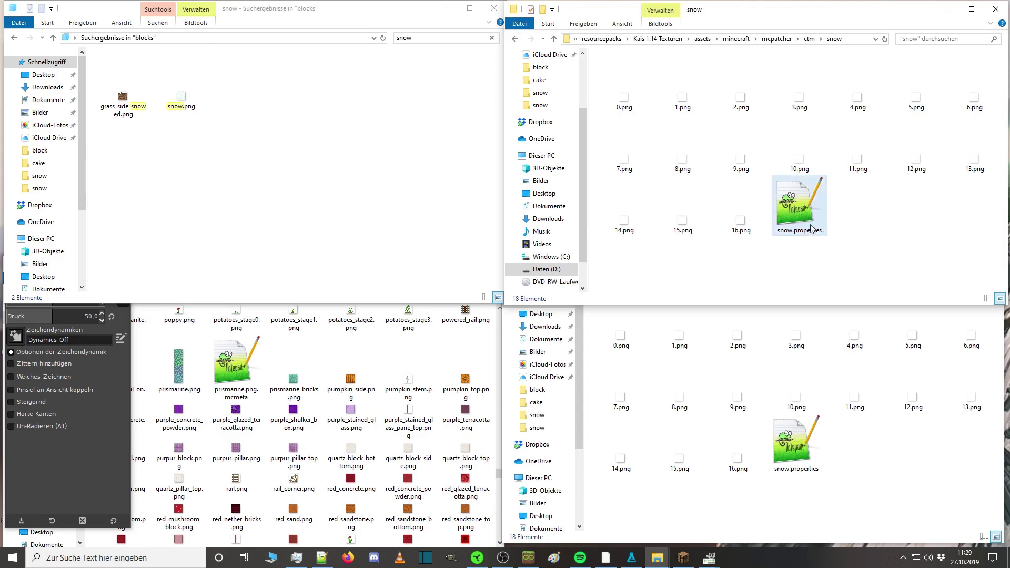
pyautogui.rightClick(713, 260)
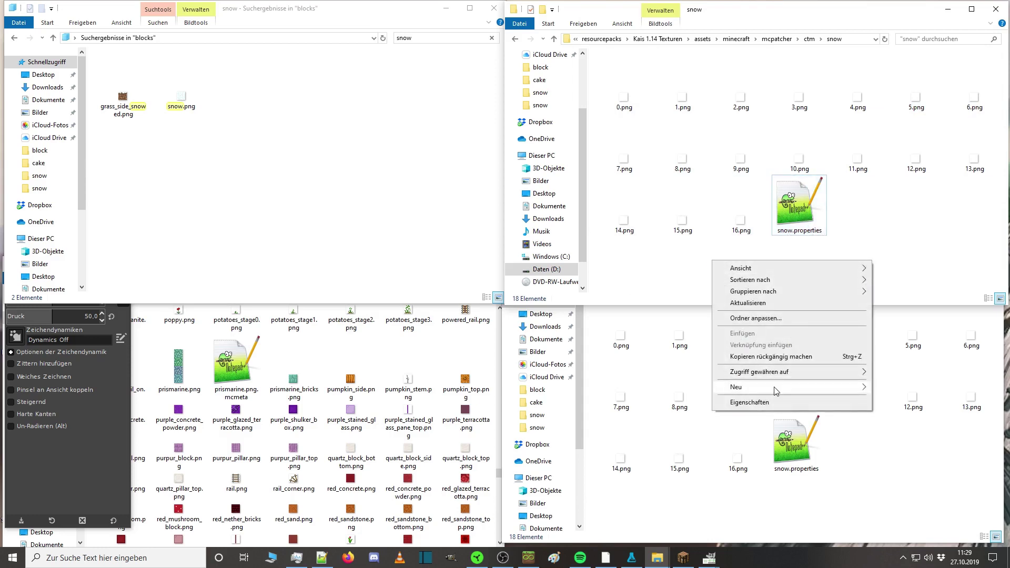
pyautogui.moveTo(775, 389)
pyautogui.click(594, 530)
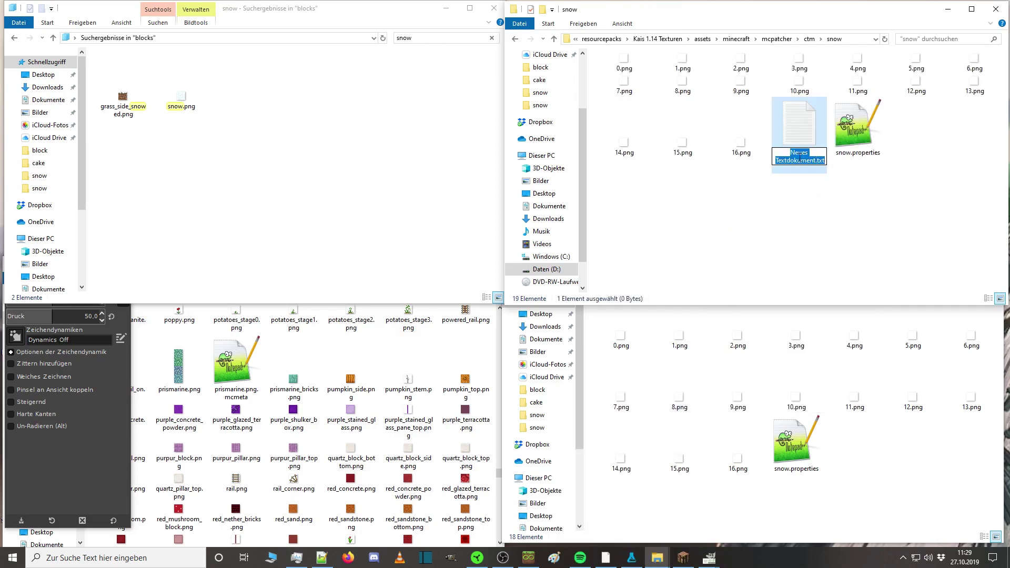
pyautogui.write('snow')
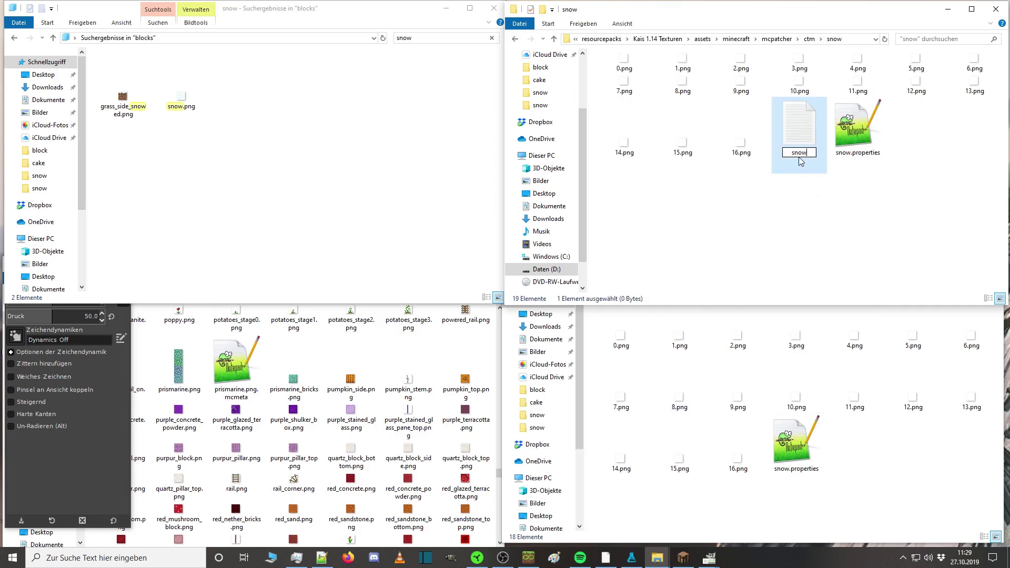
pyautogui.write('.properties')
pyautogui.press('Return')
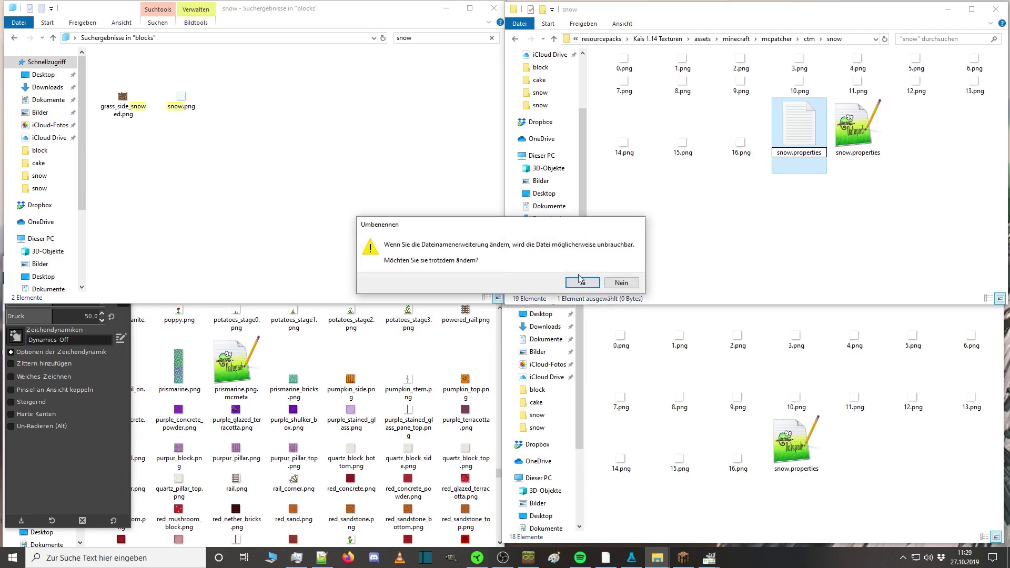
pyautogui.click(584, 285)
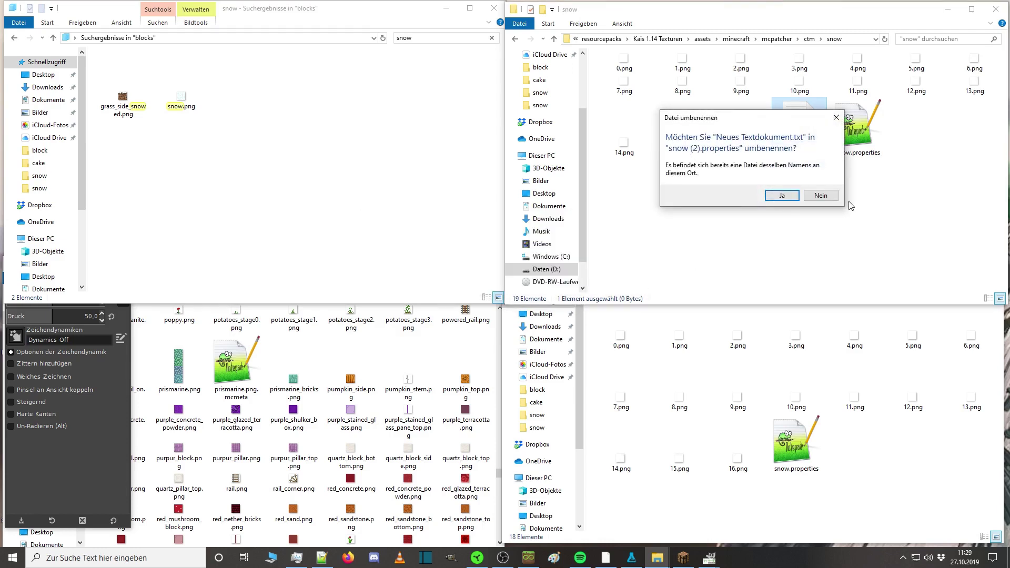
pyautogui.click(821, 195)
pyautogui.rightClick(792, 133)
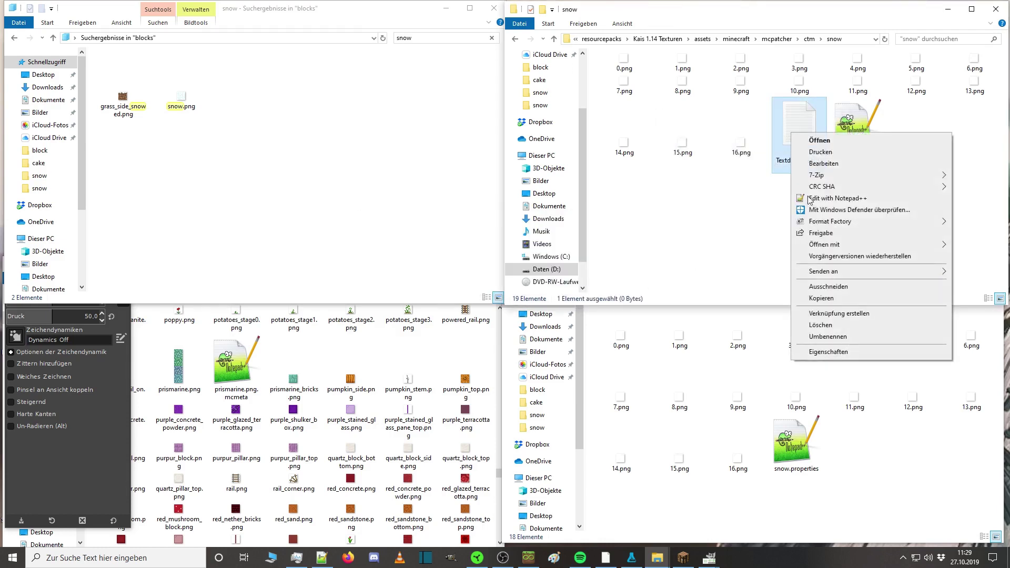
pyautogui.click(822, 324)
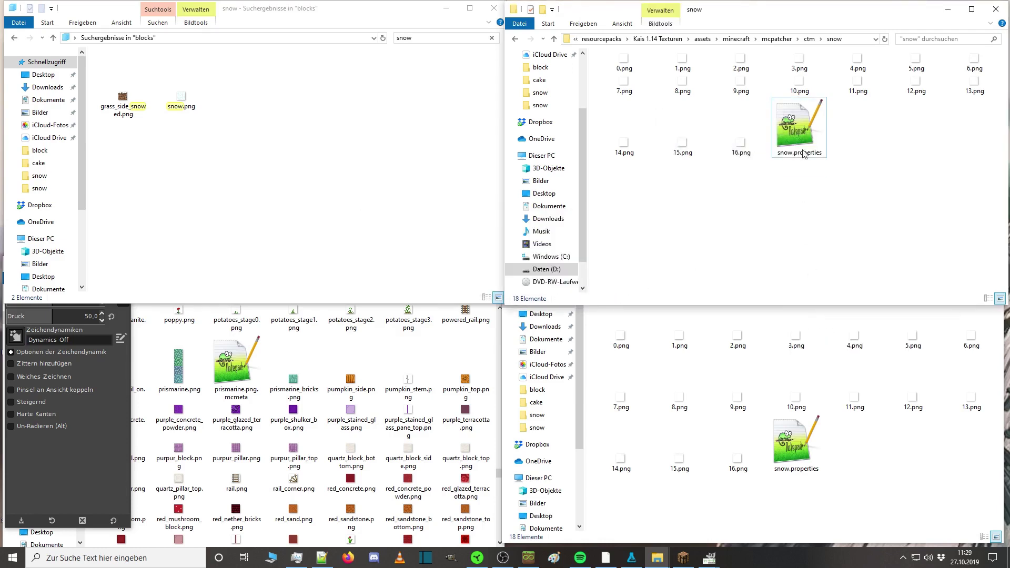
# In snow.properties, set matchBlocks to grass stone dirt gravel stonebrick mossy_stonebrick cobblestone cobblestone_mossy 17 162 planks and save the file.
pyautogui.doubleClick(796, 118)
pyautogui.moveTo(537, 63); pyautogui.dragTo(589, 64)
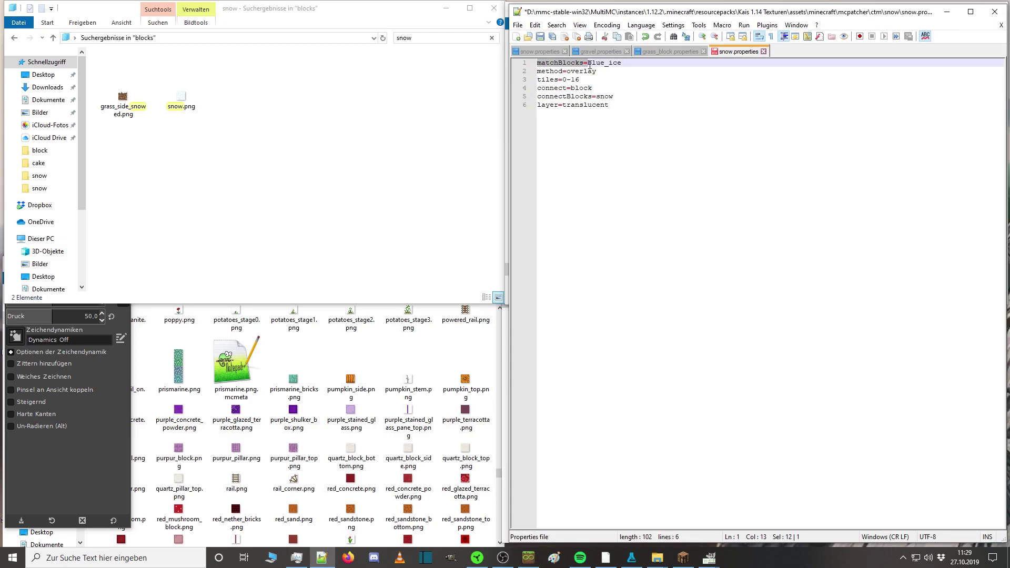
pyautogui.moveTo(589, 63); pyautogui.dragTo(625, 63)
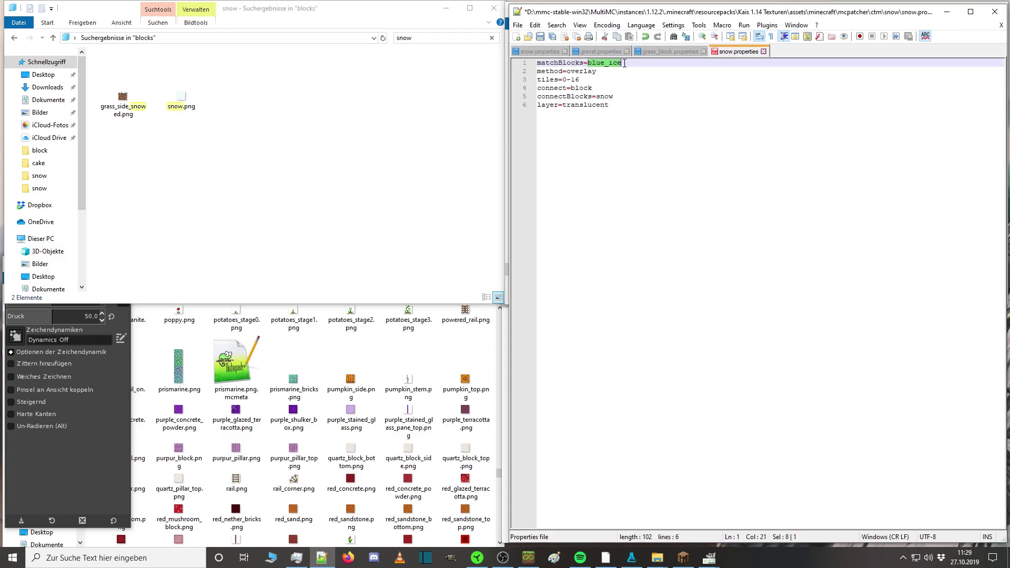
pyautogui.write('g')
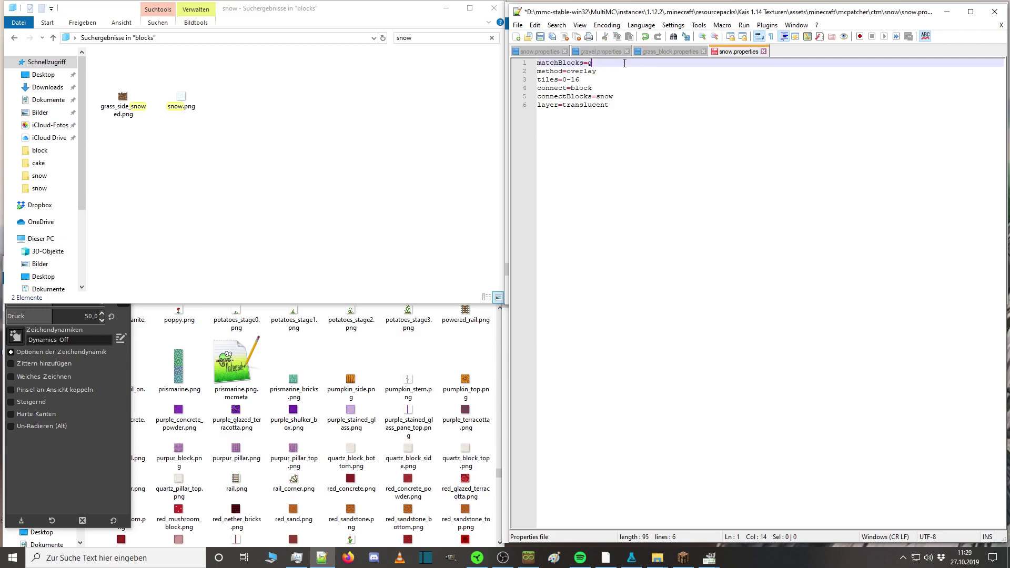
pyautogui.write('rass sto')
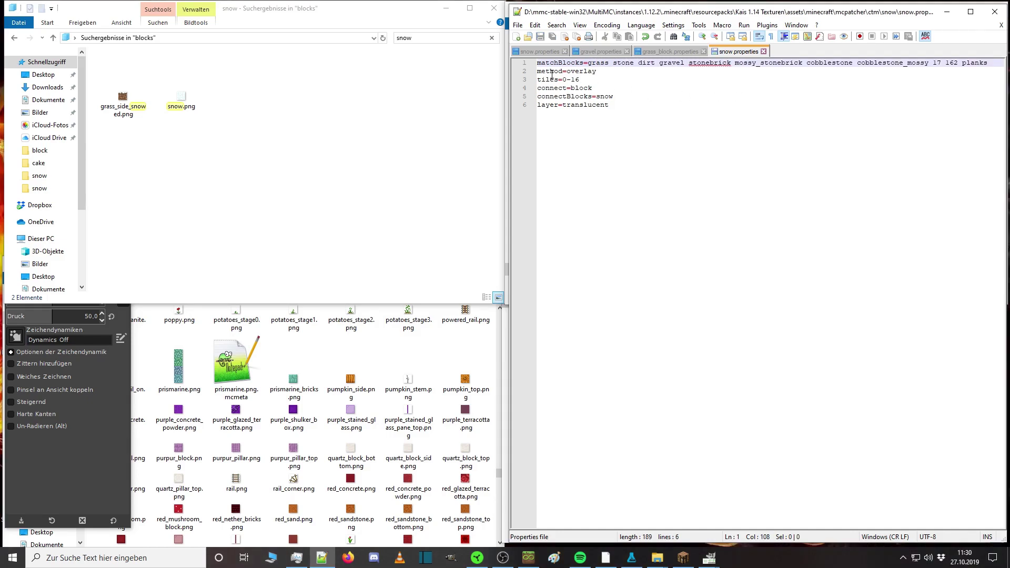
# Review the method, tiles and layer lines in snow.properties.
pyautogui.moveTo(538, 72); pyautogui.dragTo(597, 73)
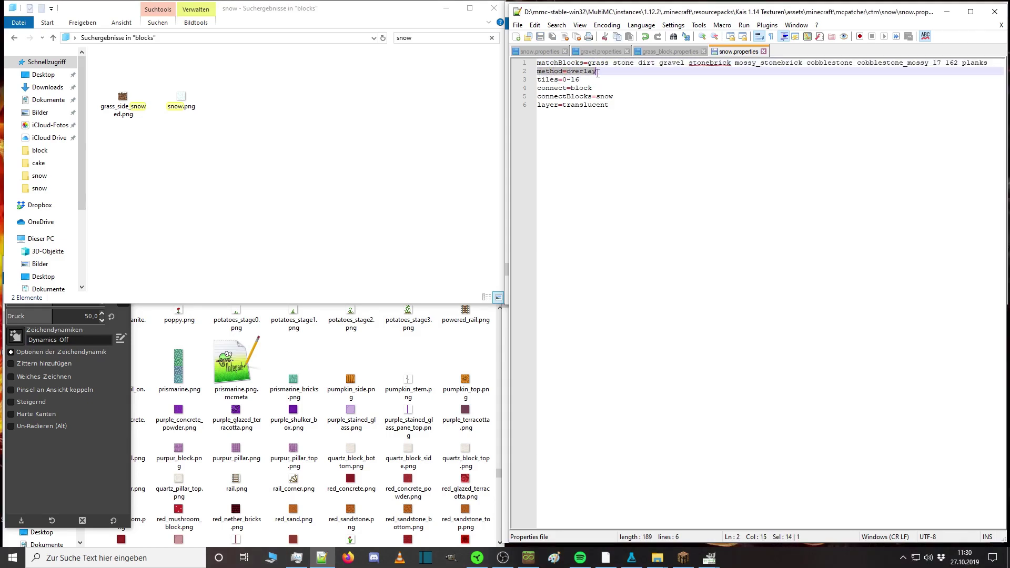
pyautogui.moveTo(538, 81); pyautogui.dragTo(579, 80)
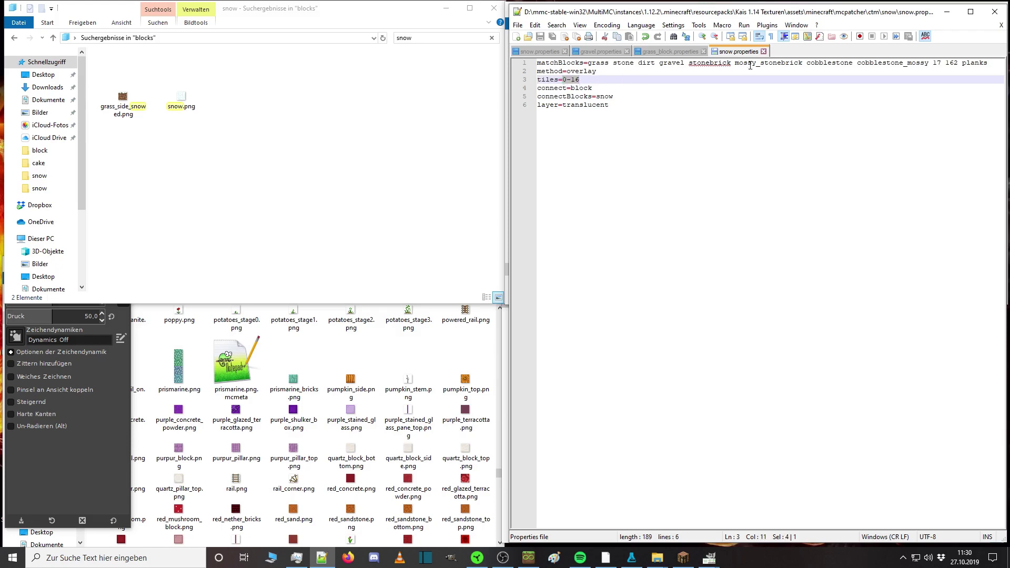
pyautogui.click(994, 11)
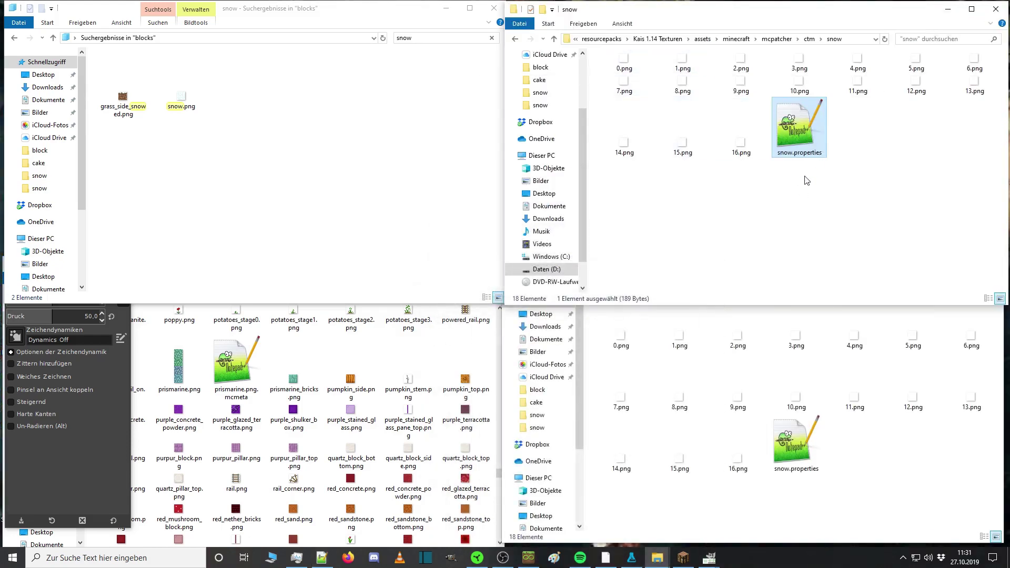
pyautogui.doubleClick(816, 132)
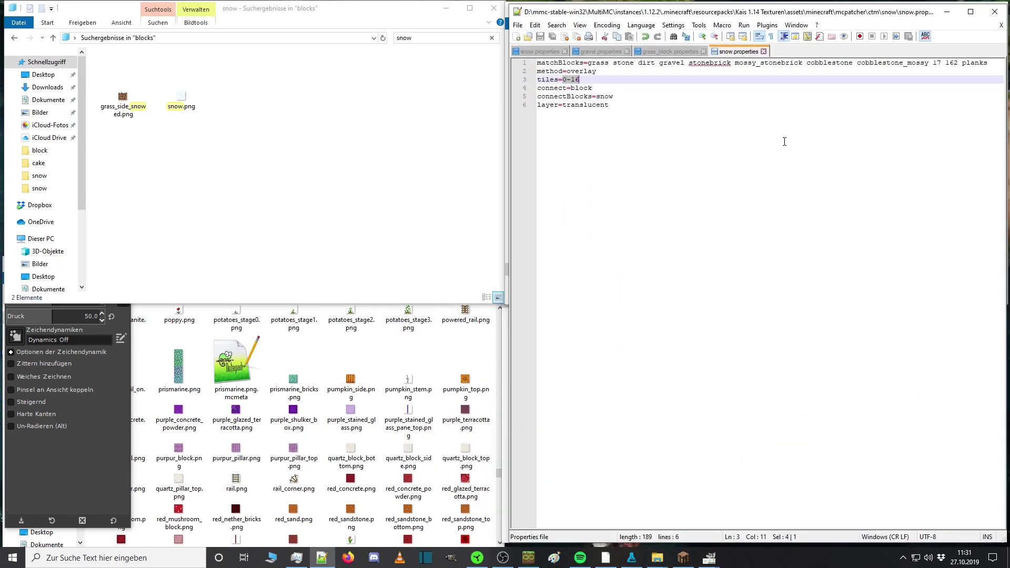
pyautogui.moveTo(539, 106); pyautogui.dragTo(608, 106)
pyautogui.click(610, 106)
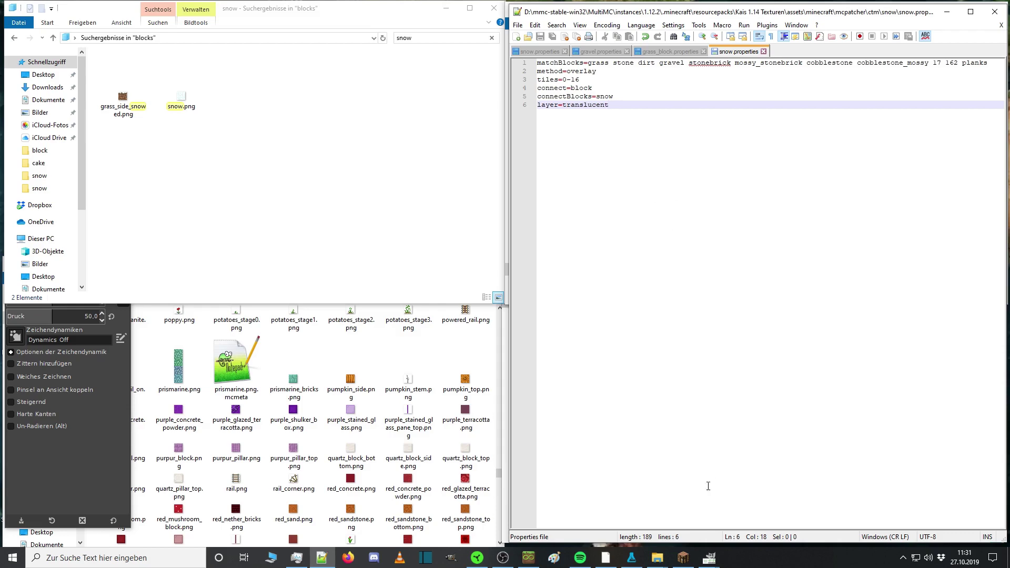
# Switch to Minecraft 1.12.2, resume the game and reload the resource packs to apply the snow overlay.
pyautogui.moveTo(687, 558)
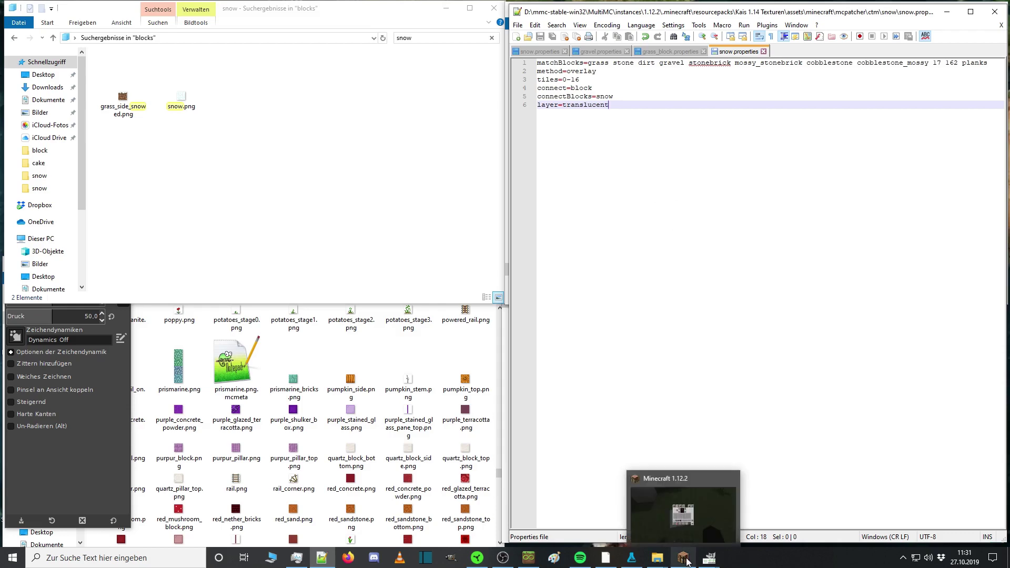
pyautogui.click(687, 558)
pyautogui.press('Escape')
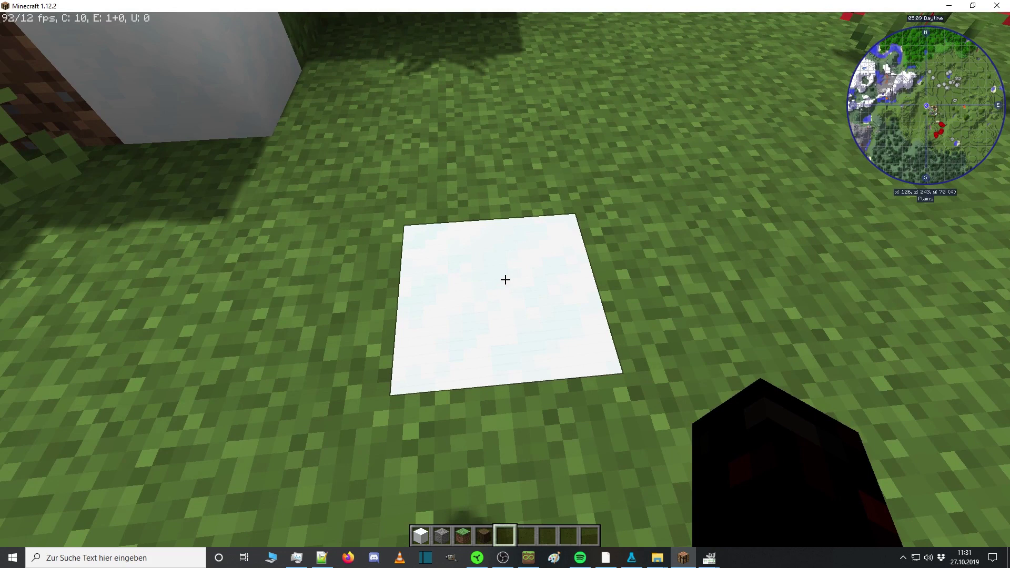
pyautogui.hotkey('F3', 't')
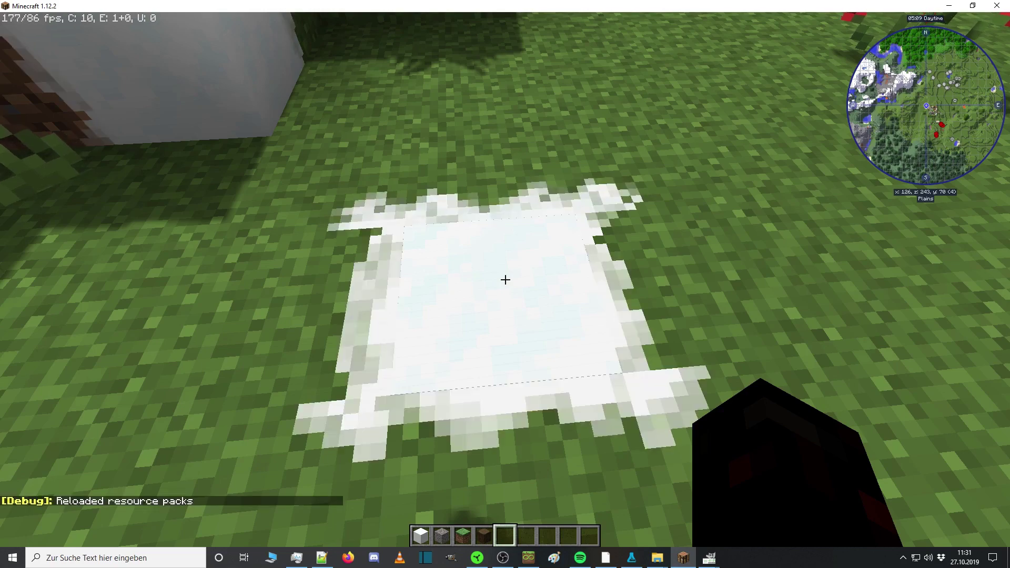
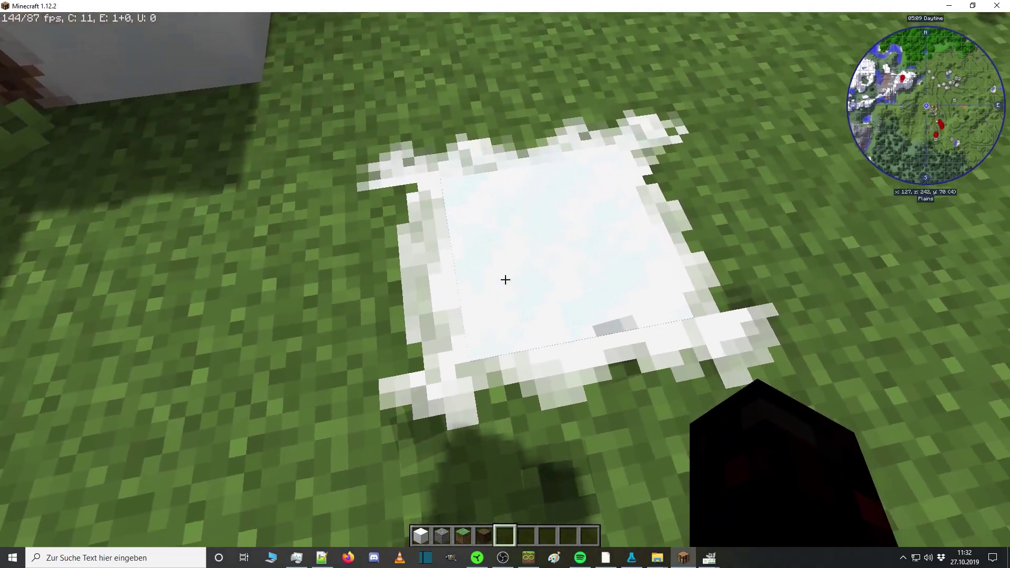
# Resume the game and reload the resource packs to apply the updated snow overlay textures.
pyautogui.press('Escape')
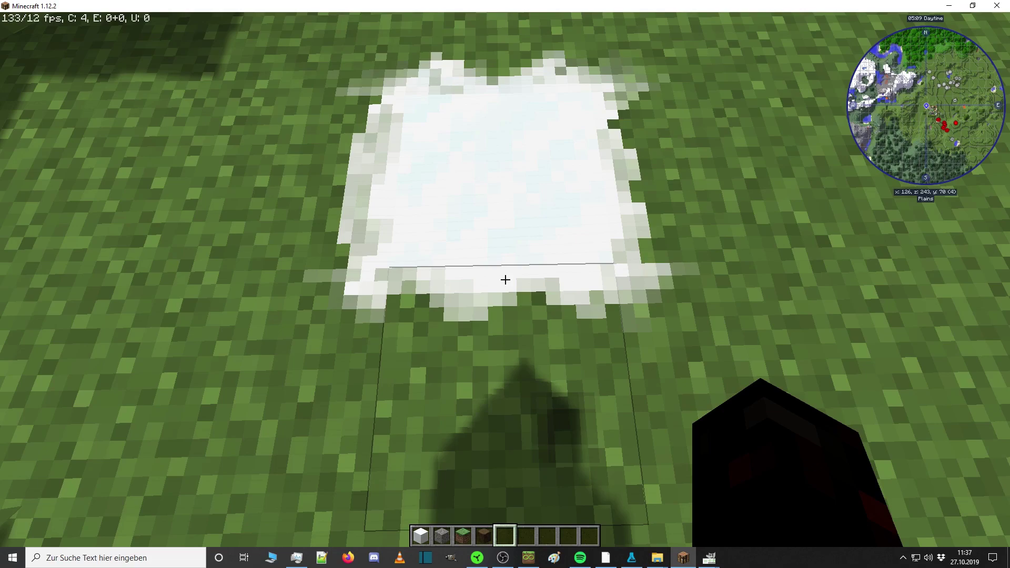
pyautogui.hotkey('F3', 't')
pyautogui.press('w')
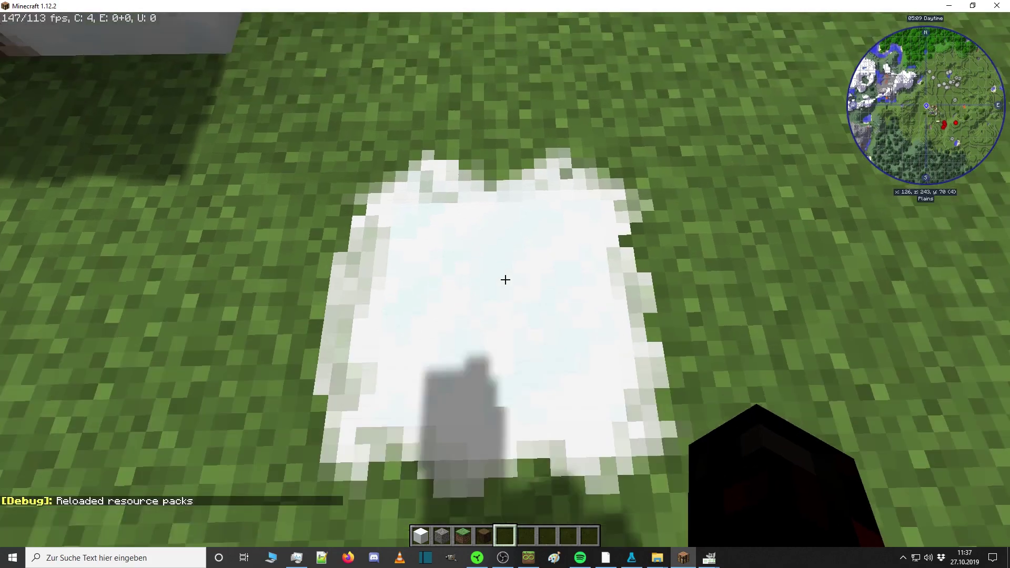
# Walk across the block display area and examine the edge transitions between grass, granite, gravel, sand and the other blocks.
pyautogui.press('space')
pyautogui.press('space')
pyautogui.press('w')
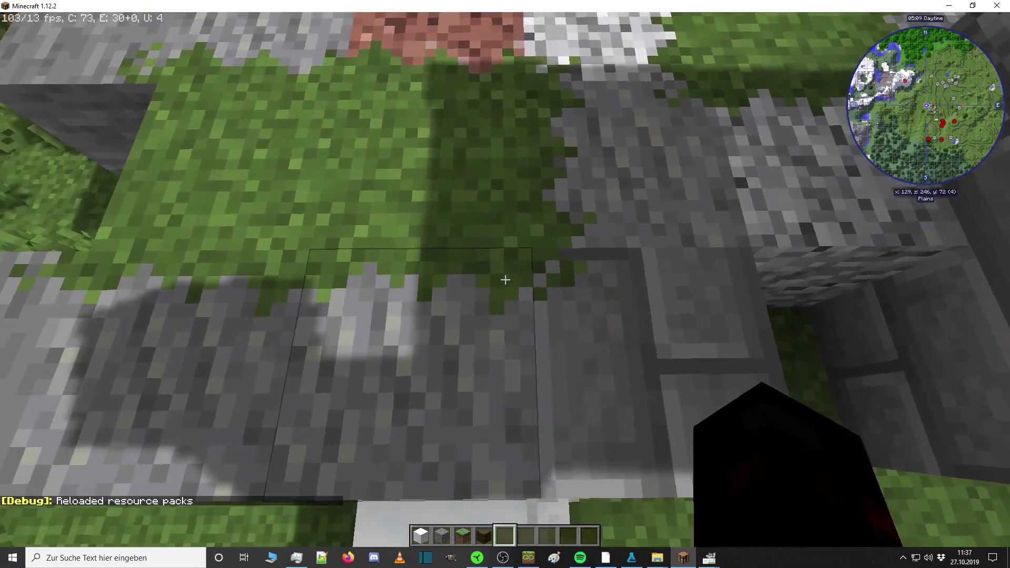
pyautogui.press('w')
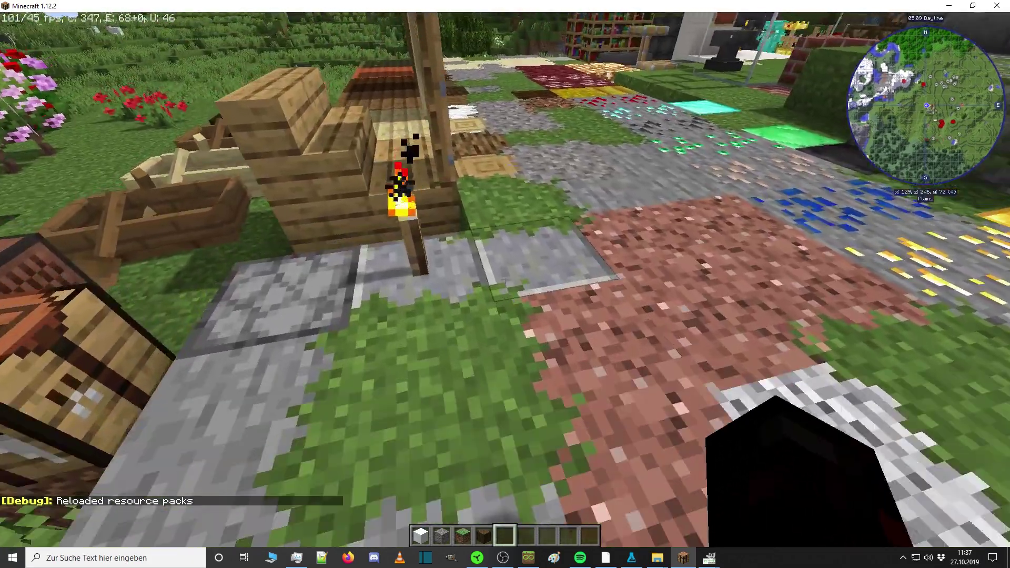
pyautogui.press('w')
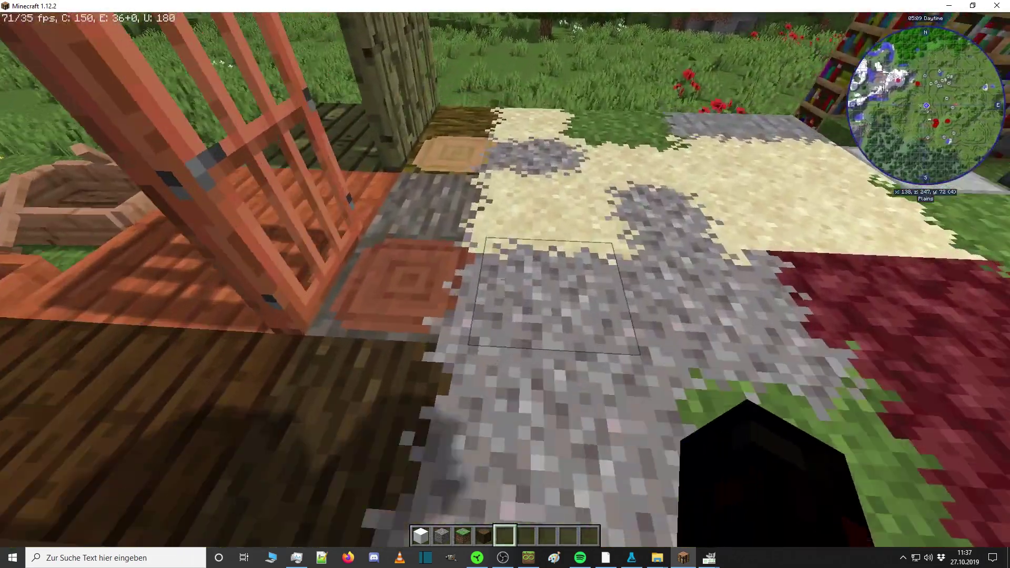
pyautogui.press('w')
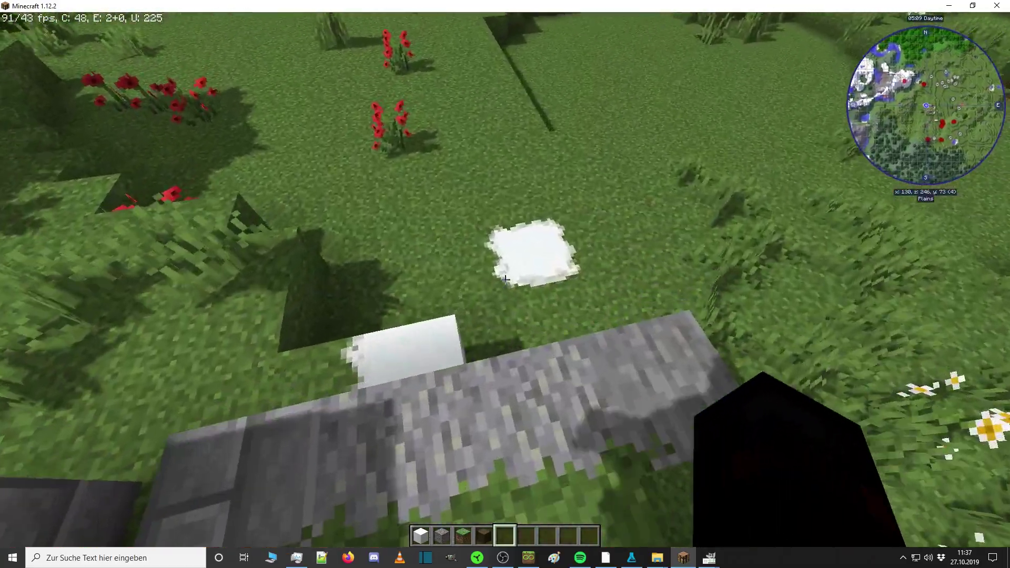
# Place another snow block beside the andesite row, adjoining the existing raised snow block.
pyautogui.press('w')
pyautogui.press('1')
pyautogui.press('shift')
pyautogui.rightClick(505, 279)
pyautogui.press('space')
pyautogui.press('a')
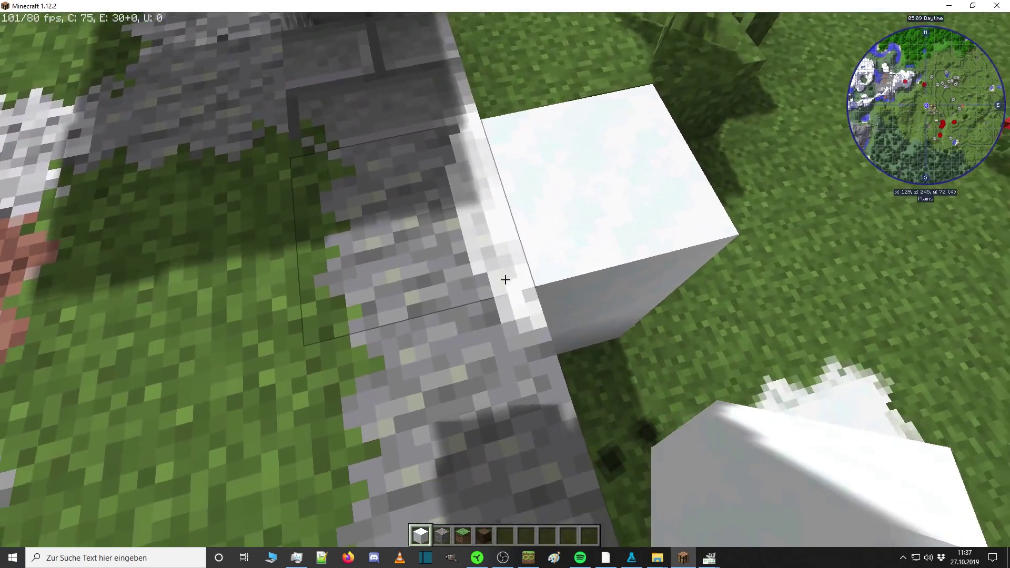
pyautogui.press('a')
pyautogui.press('w')
pyautogui.press('d')
pyautogui.rightClick(505, 279)
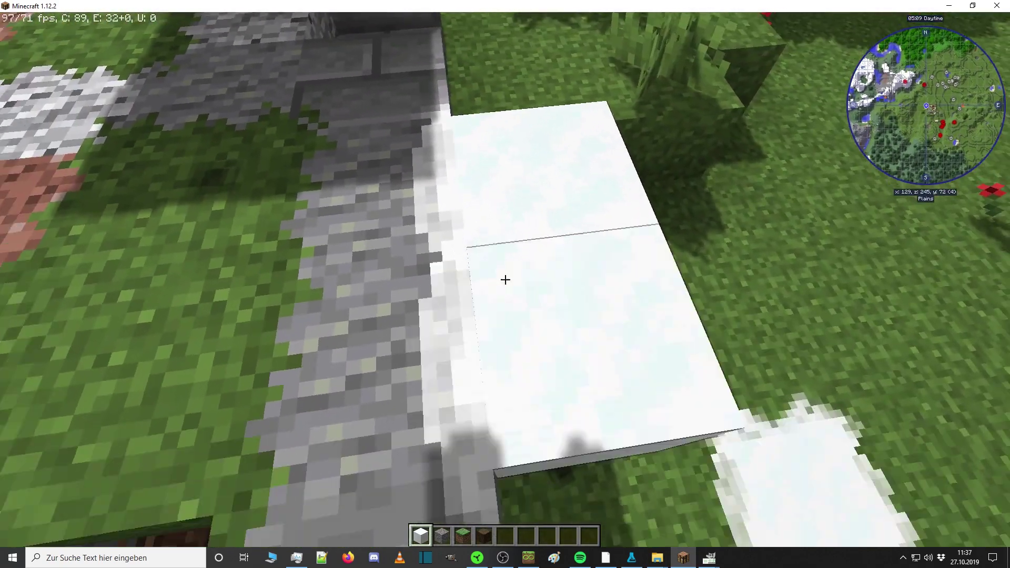
# Replace a block at the edge of the granite patch, next to the andesite and grass, with a snow block.
pyautogui.press('a')
pyautogui.press('w')
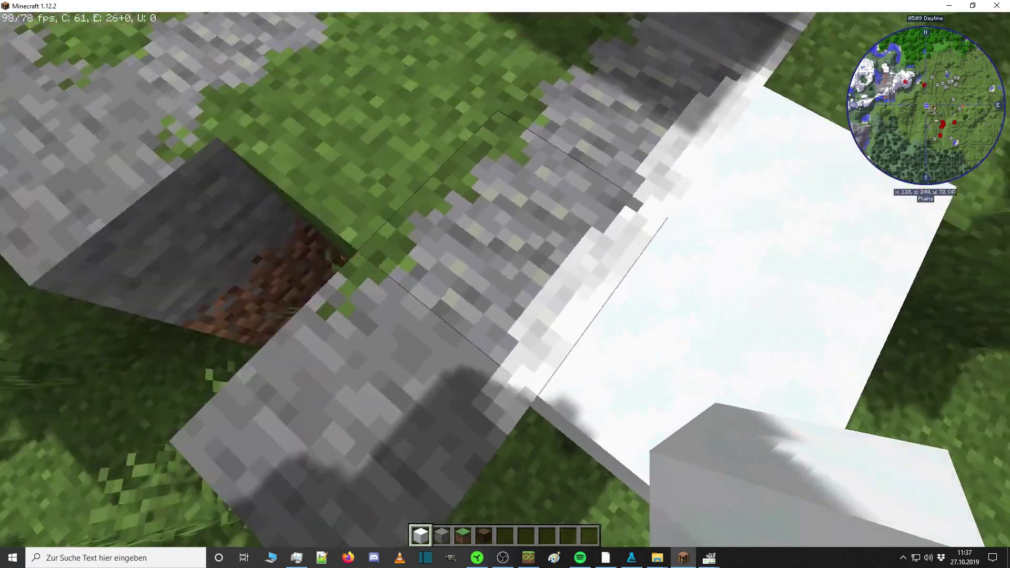
pyautogui.press('w')
pyautogui.press('a')
pyautogui.press('w')
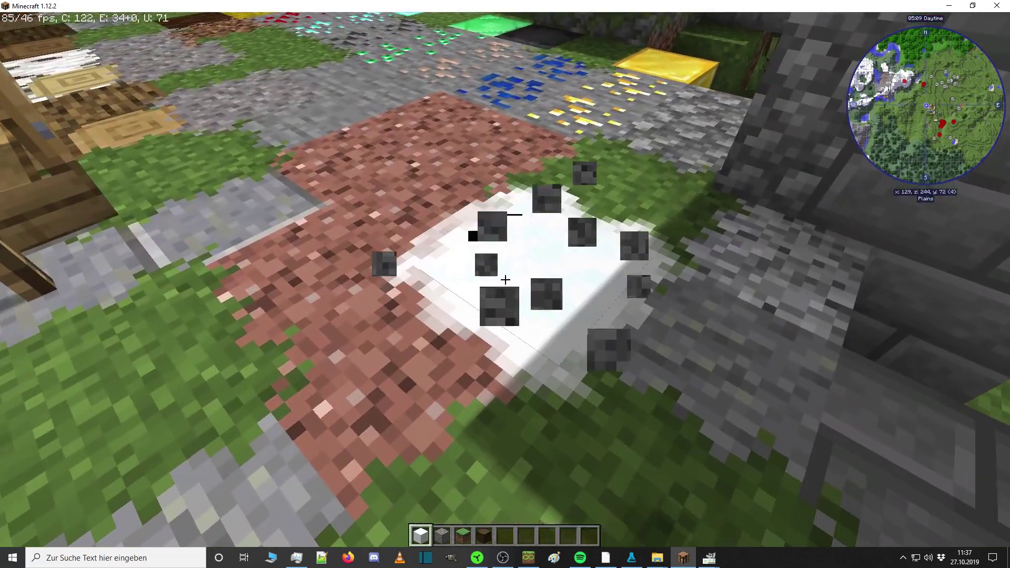
pyautogui.press('a')
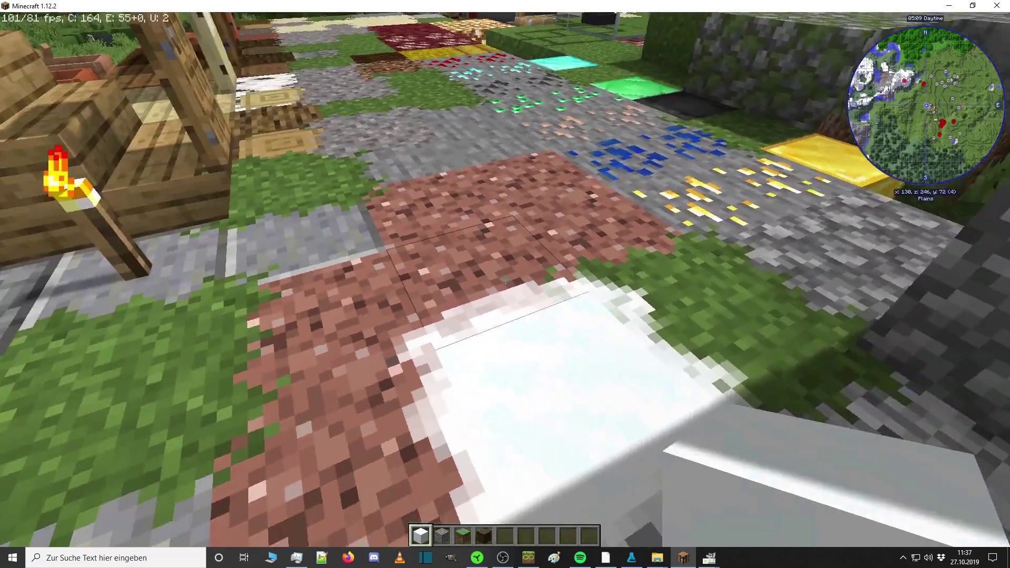
# Replace a ground block at the foot of the stone brick wall with a snow block.
pyautogui.press('s')
pyautogui.press('s')
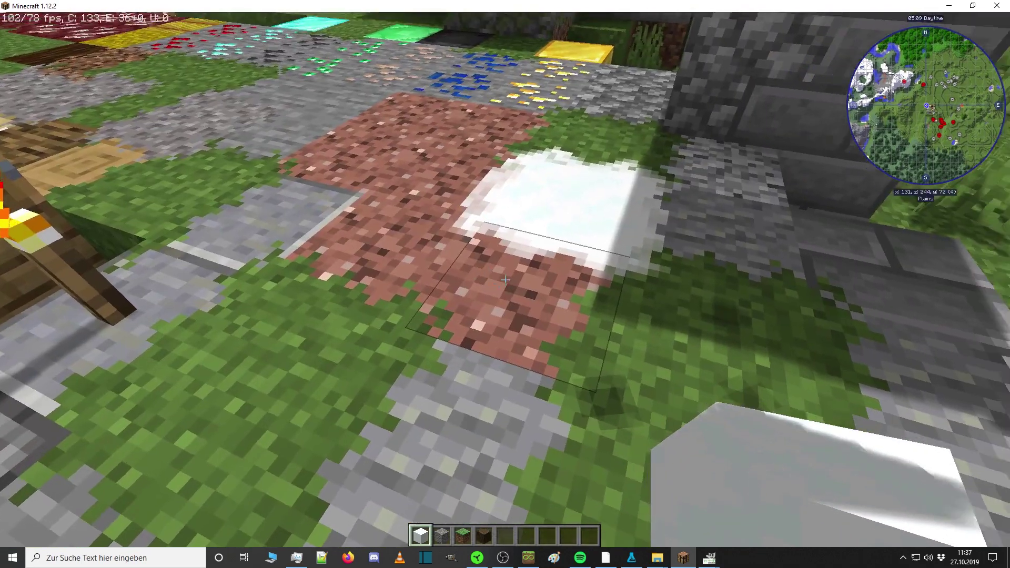
pyautogui.press('w')
pyautogui.rightClick(505, 280)
pyautogui.press('s')
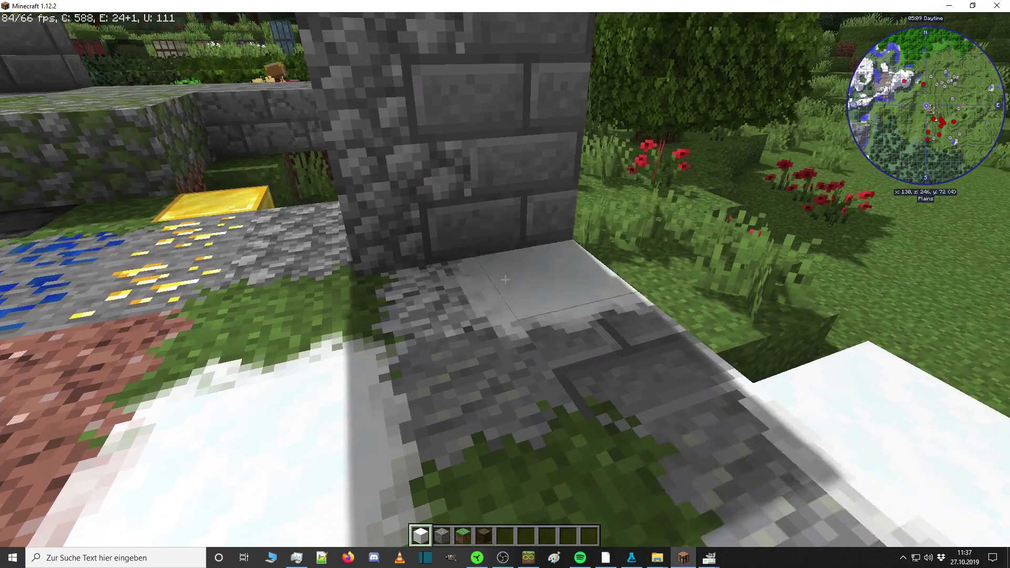
# Replace a granite block next to the polished andesite with a snow block.
pyautogui.press('a')
pyautogui.press('s')
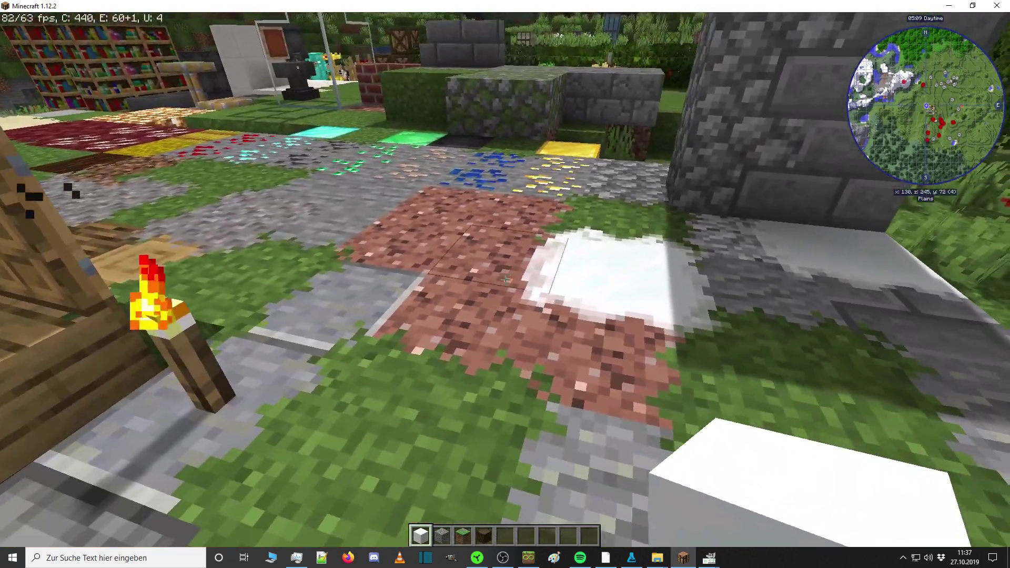
pyautogui.press('w')
pyautogui.click(505, 280)
pyautogui.rightClick(505, 280)
pyautogui.press('s')
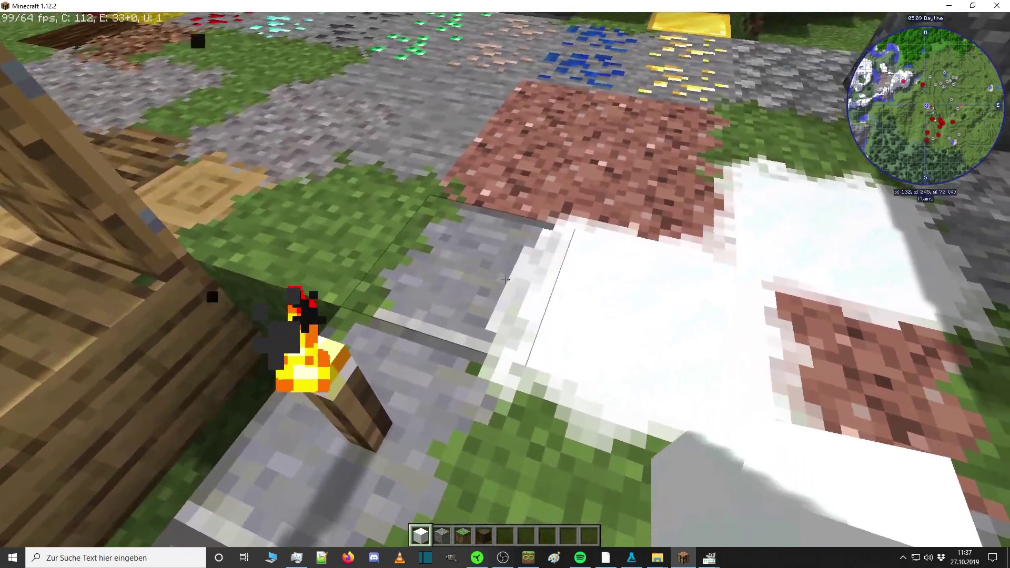
# Fly to the snow-covered Extreme Hills mountain and examine how the snow meets the stone, dirt and grass on its slopes.
pyautogui.press('w')
pyautogui.press('space')
pyautogui.press('w')
pyautogui.press('space')
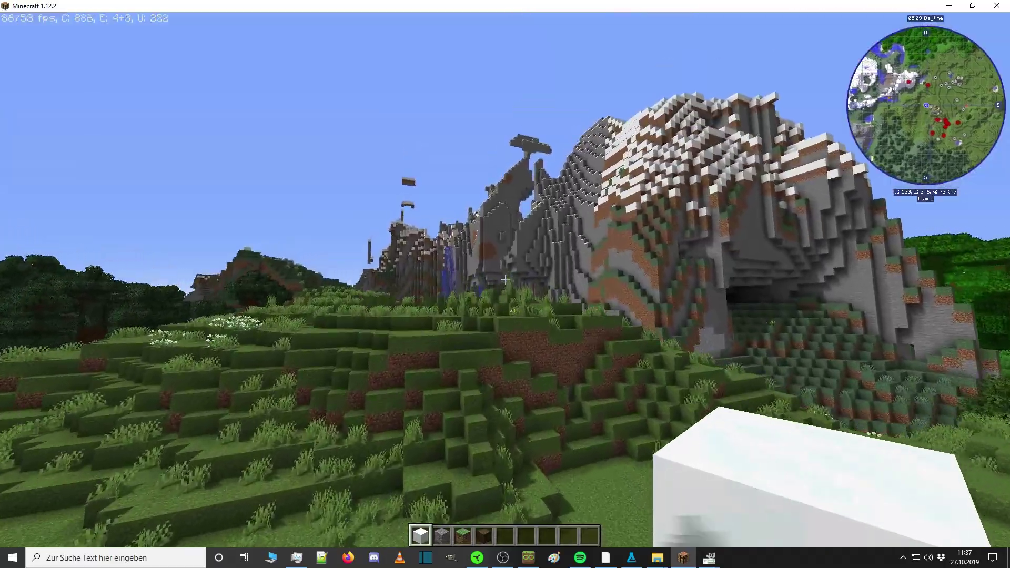
pyautogui.press('w')
pyautogui.press('space')
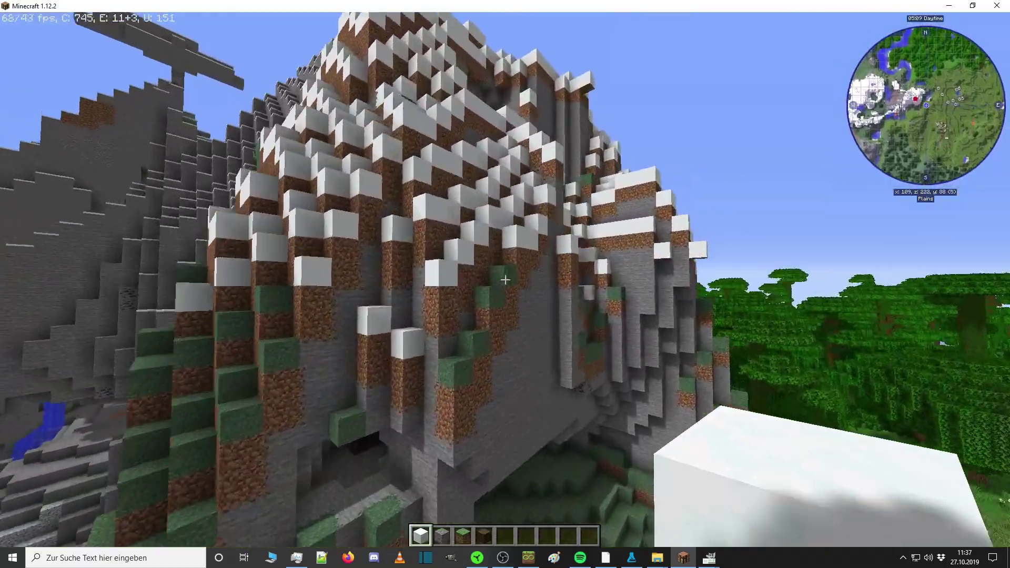
pyautogui.press('w')
pyautogui.press('space')
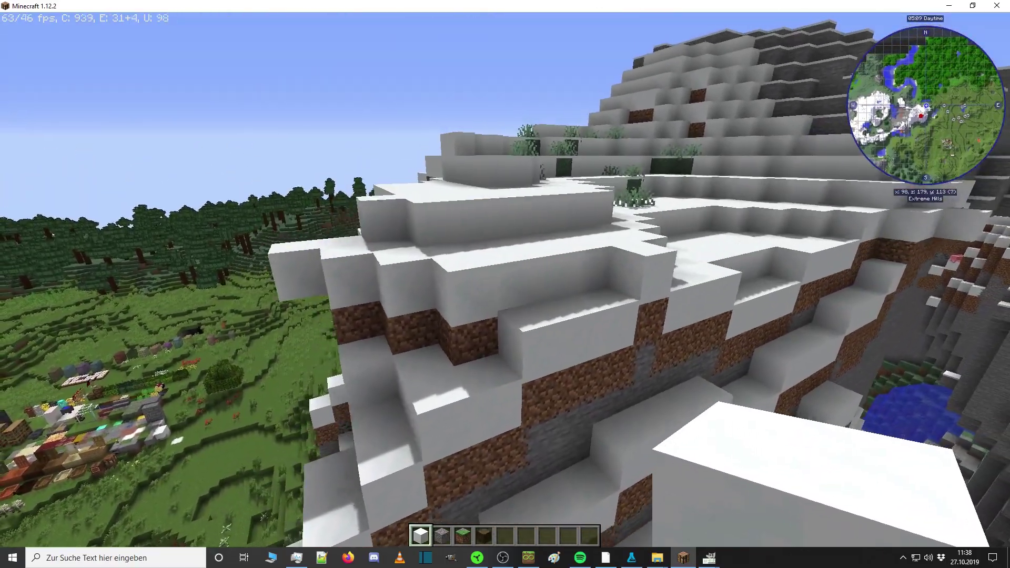
pyautogui.press('w')
pyautogui.press('space')
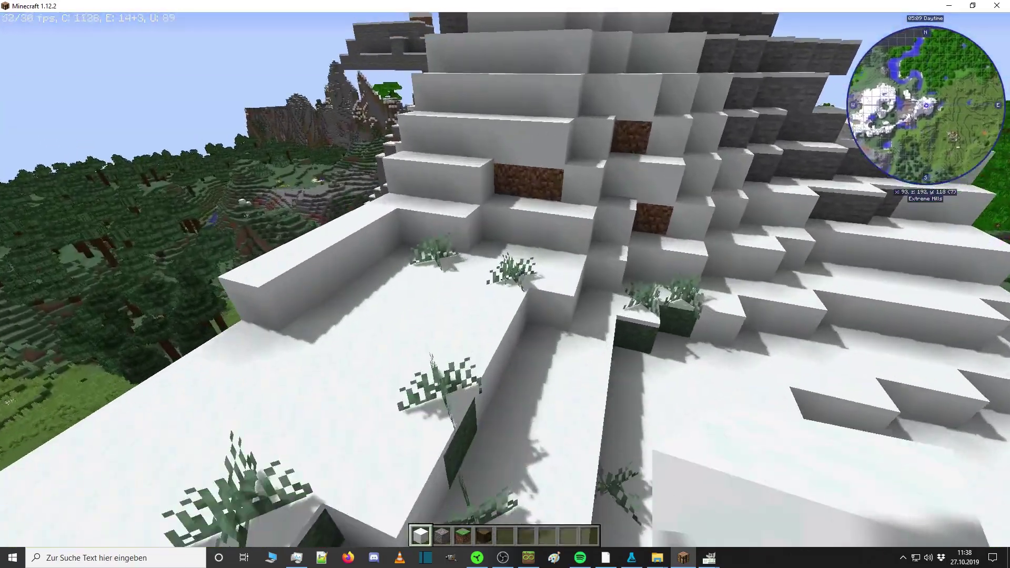
pyautogui.press('w')
pyautogui.press('space')
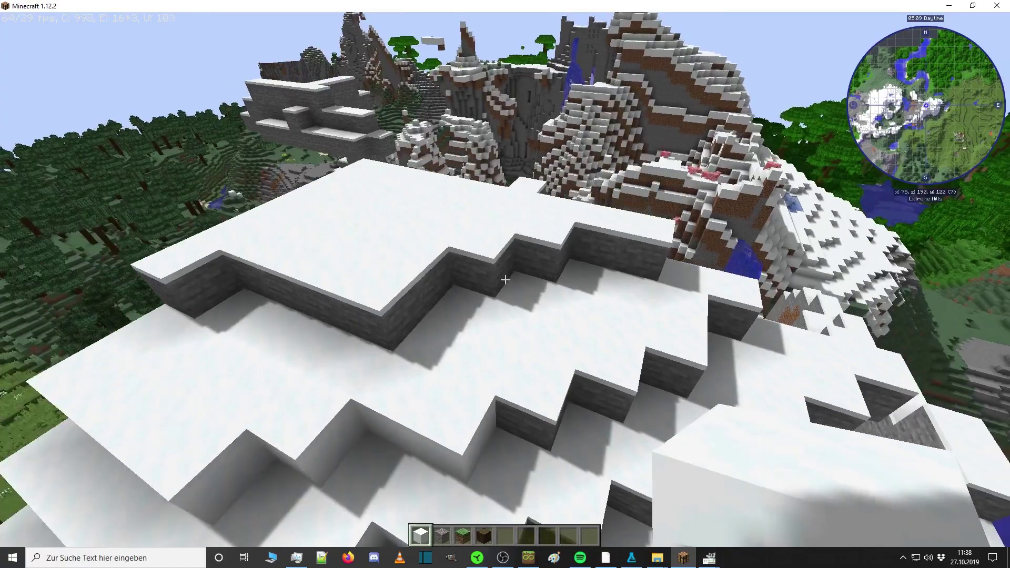
pyautogui.press('w')
pyautogui.scroll(-4, 505, 284)
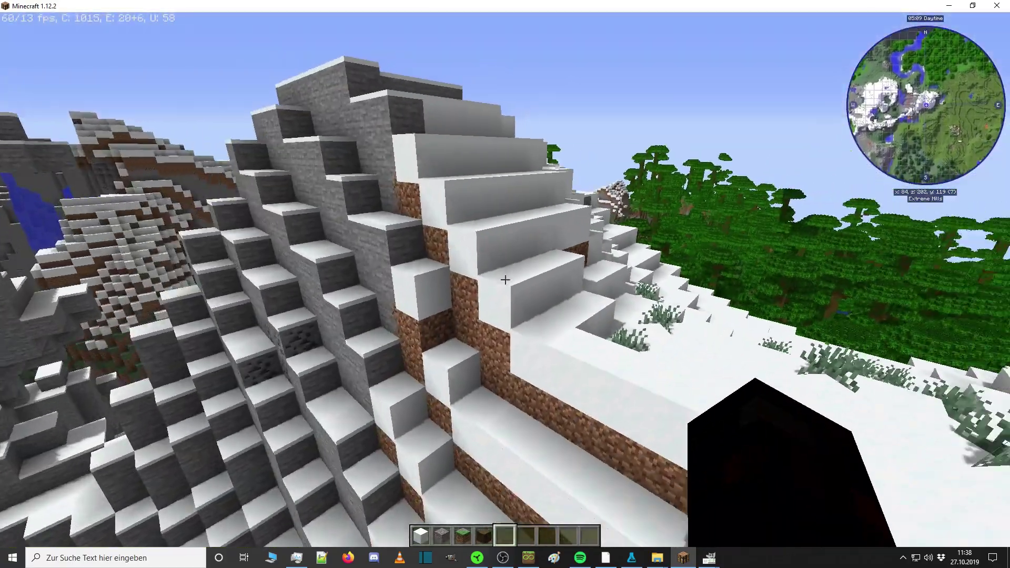
pyautogui.press('s')
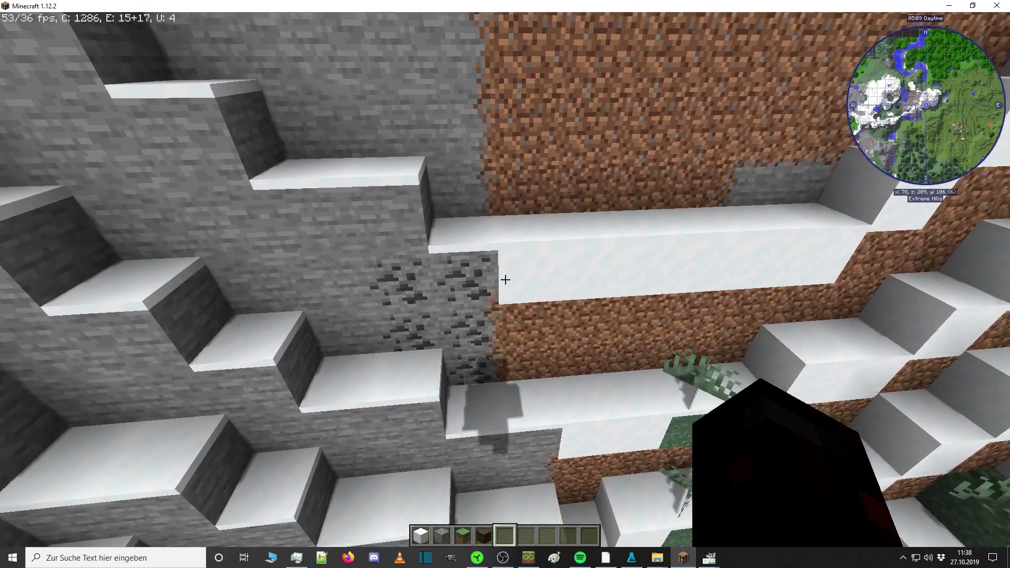
# Inspect the mountain's stone and dirt slope, and minimize Minecraft and GIMP to get back to the resource pack files.
pyautogui.press('space')
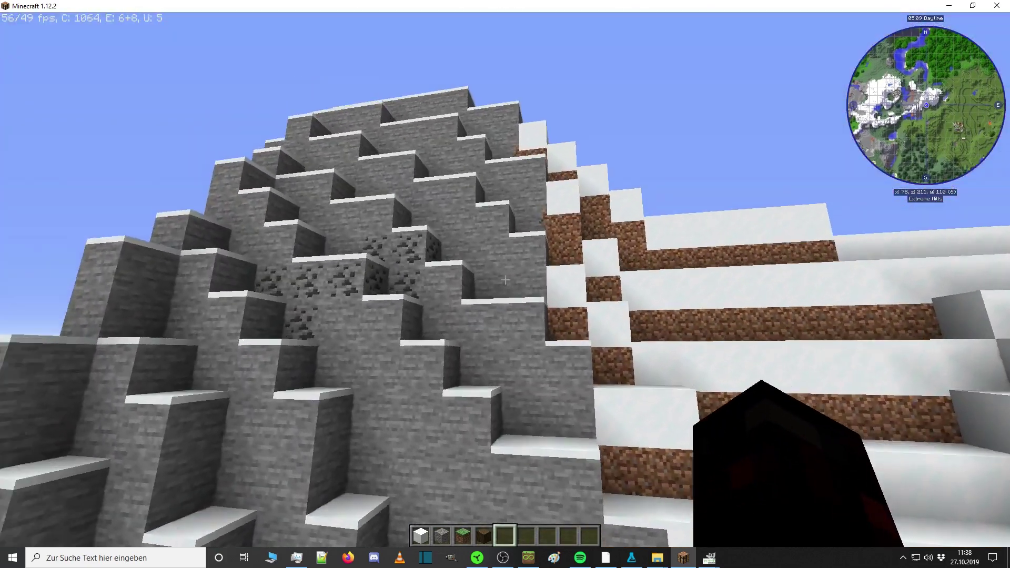
pyautogui.press('a')
pyautogui.press('e')
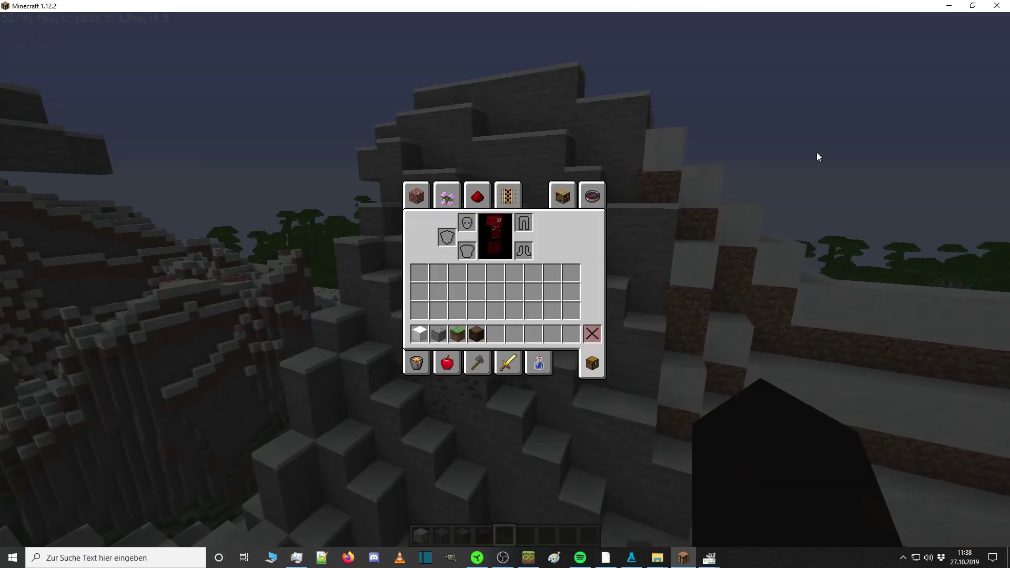
pyautogui.click(949, 5)
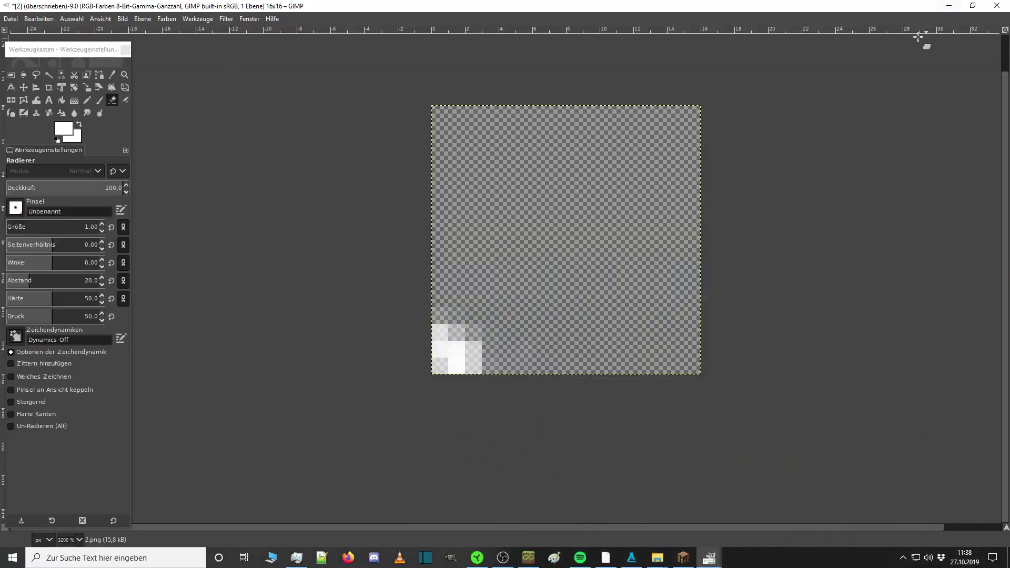
pyautogui.click(949, 5)
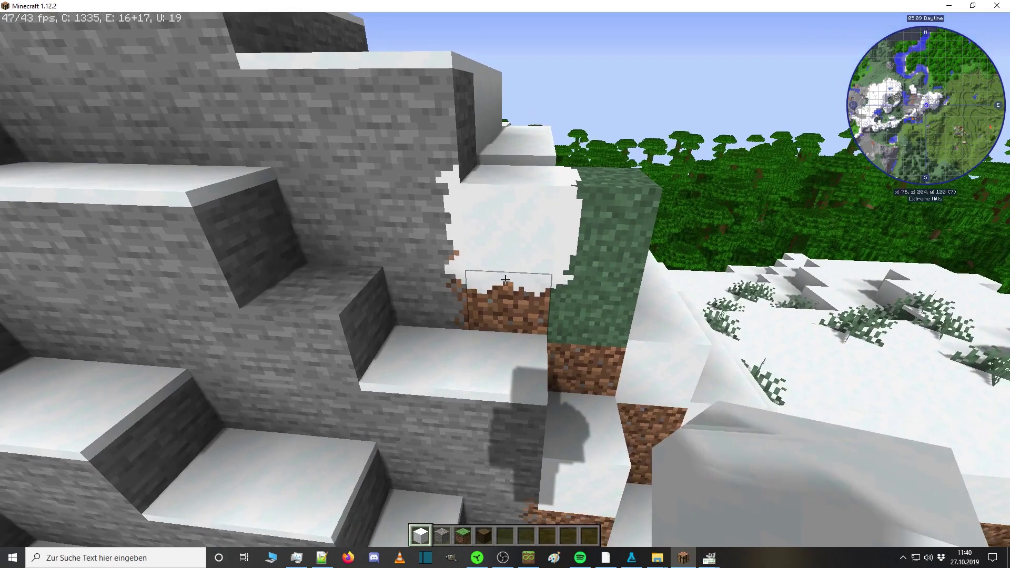
# Replace a block in the mountain's stone slope with a snow block to test the overlay on the surrounding stone.
pyautogui.press('w')
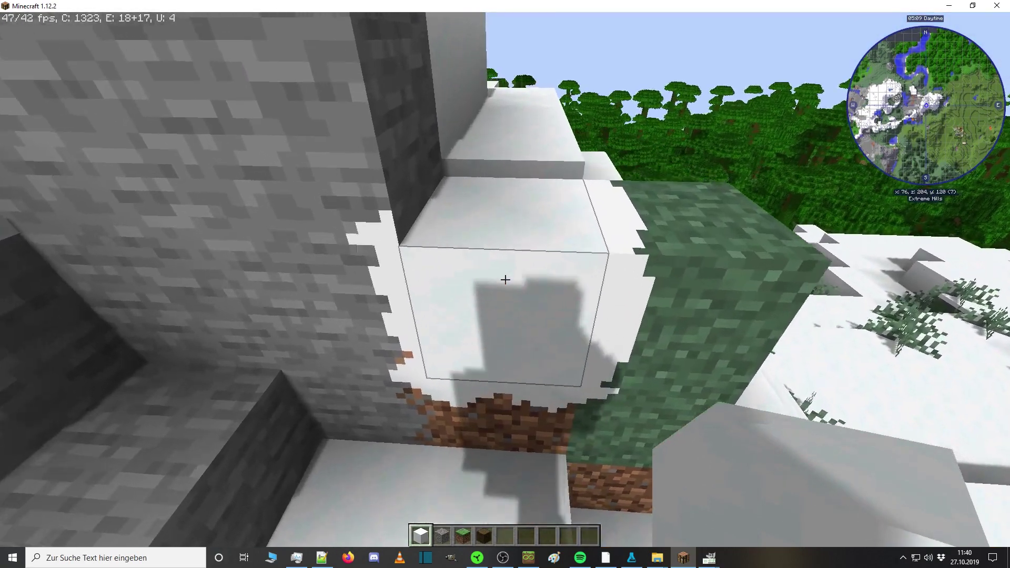
pyautogui.press('5')
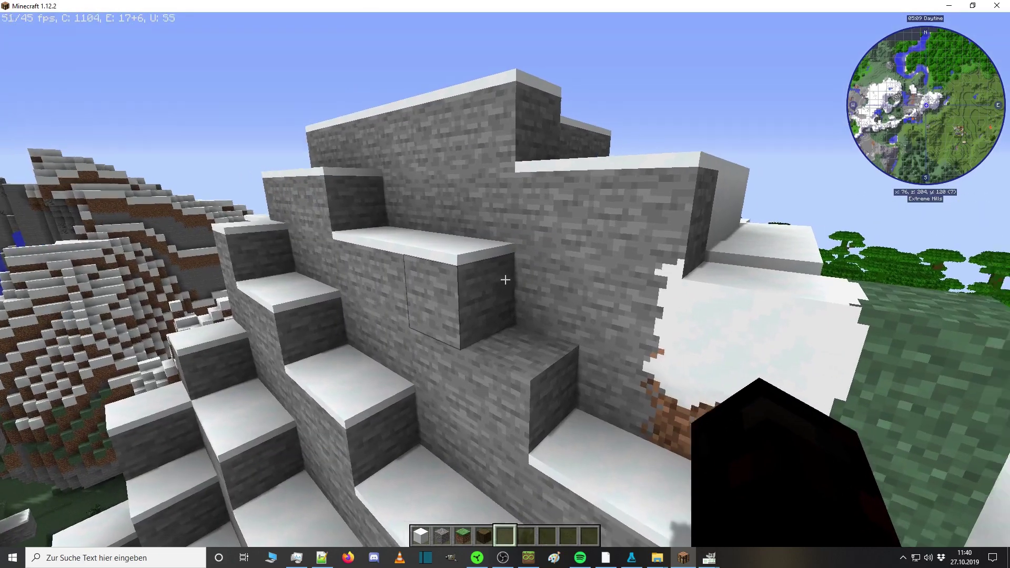
pyautogui.press('w')
pyautogui.press('1')
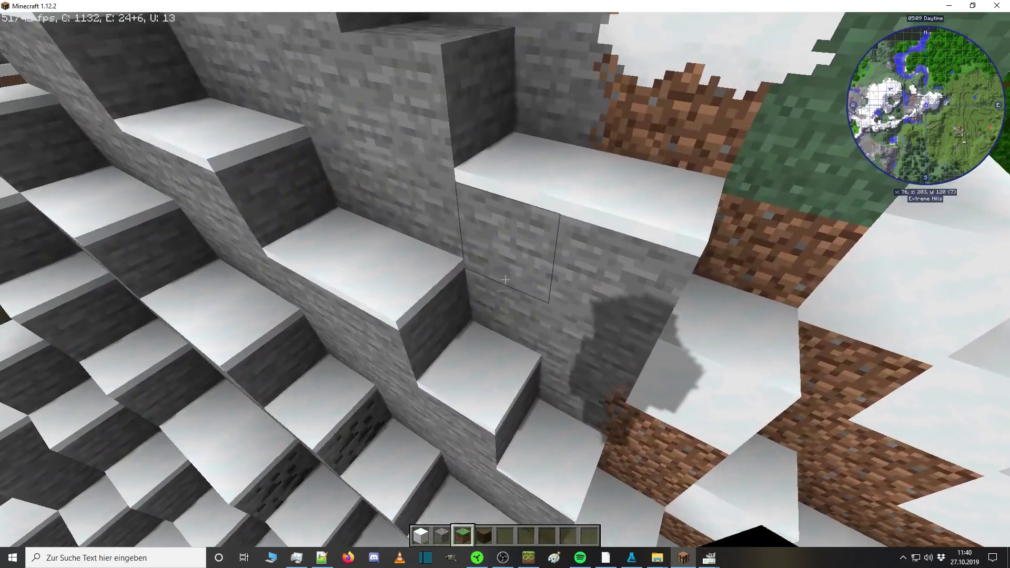
pyautogui.press('s')
pyautogui.press('5')
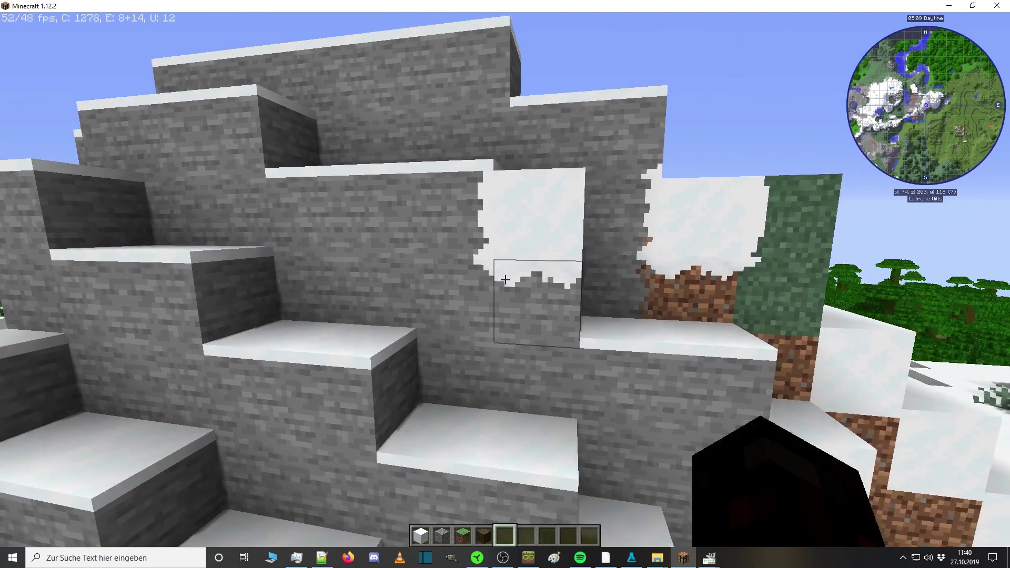
# Review the matchBlocks lists in snow.properties and dirt.properties, and return to Minecraft.
pyautogui.press('w')
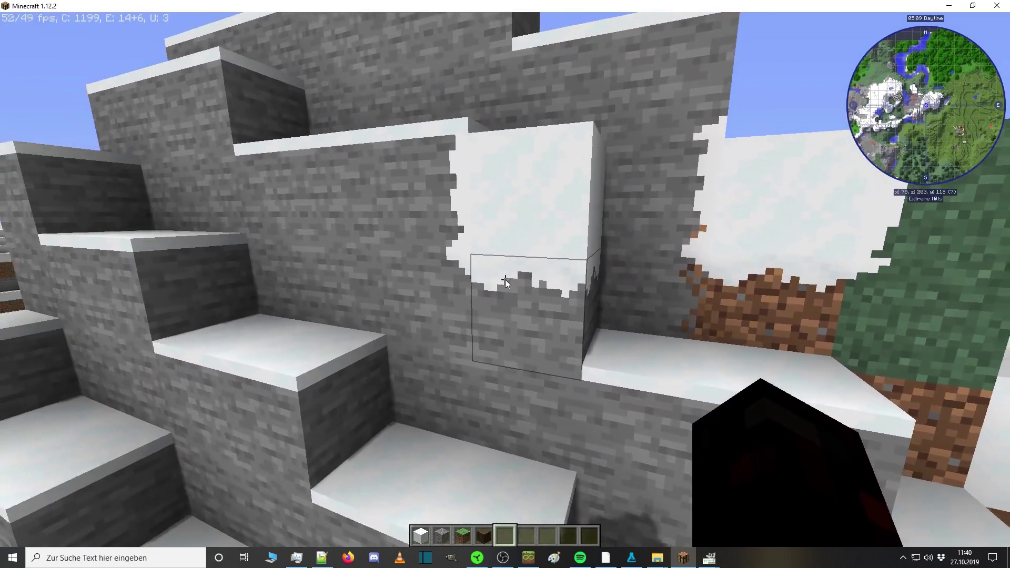
pyautogui.press('e')
pyautogui.click(949, 6)
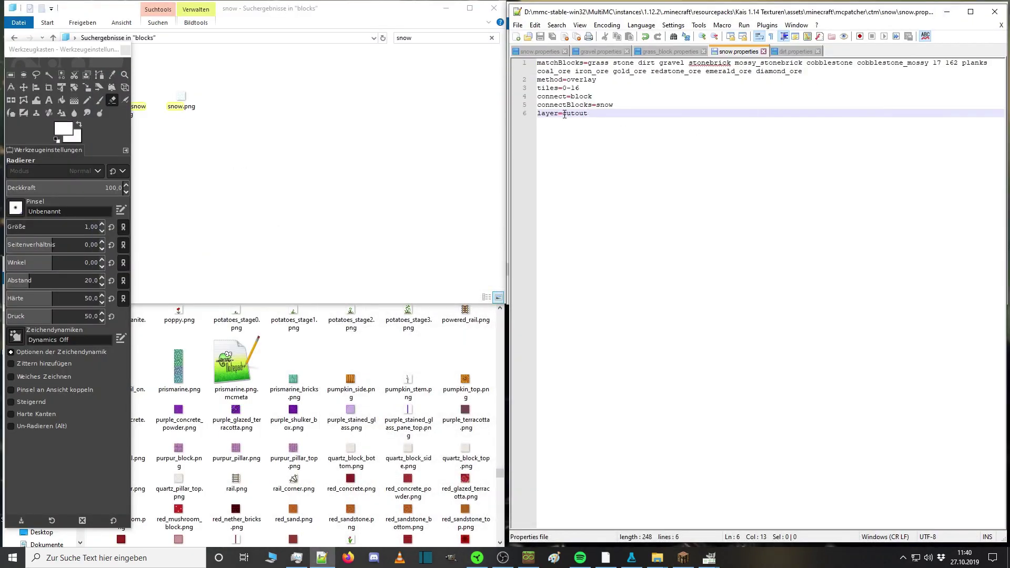
pyautogui.click(800, 53)
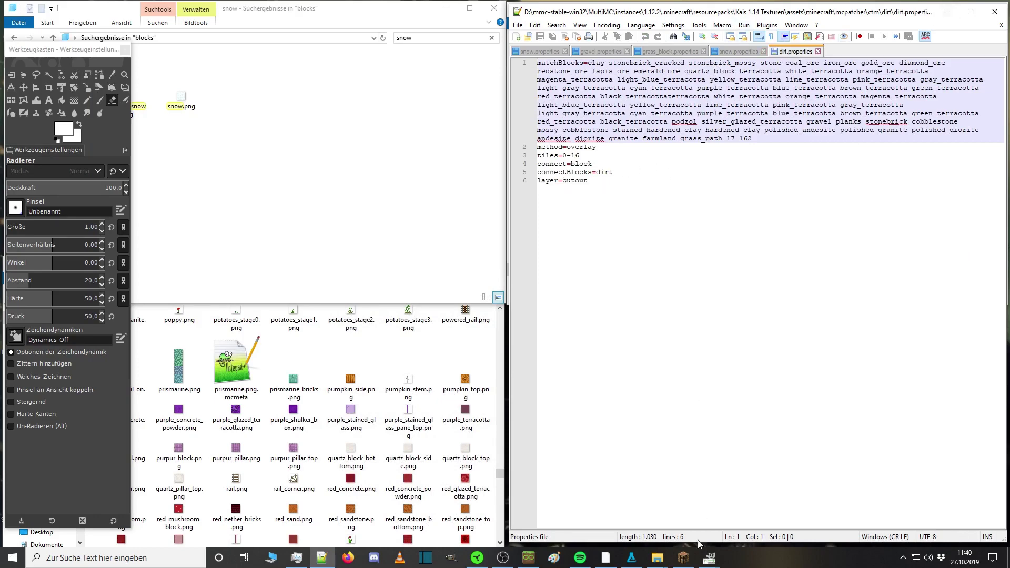
pyautogui.click(683, 557)
pyautogui.press('e')
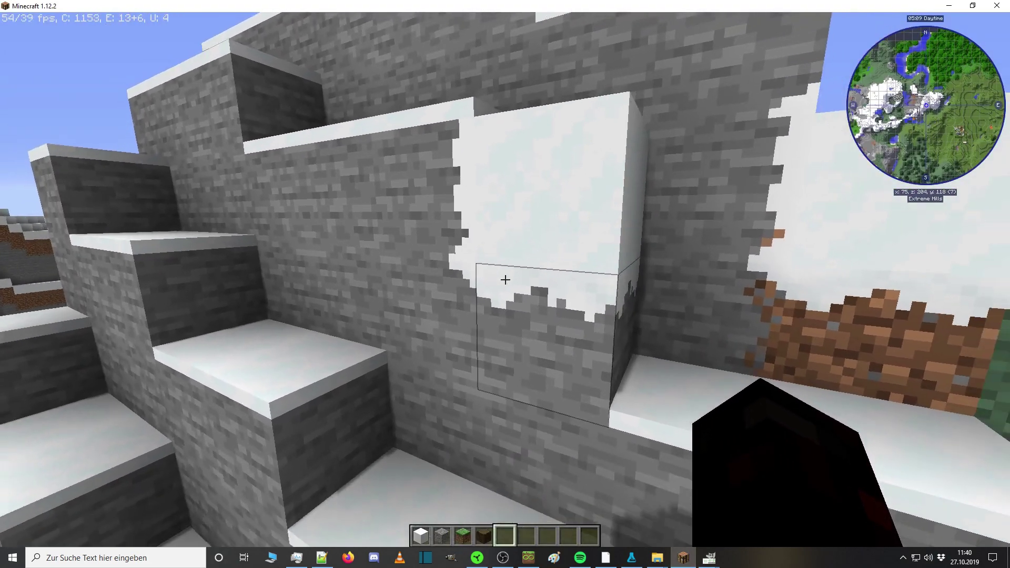
# Fly back to the snowy Extreme Hills mountain and examine the snow overlay edges on its stone and dirt slope.
pyautogui.press('e')
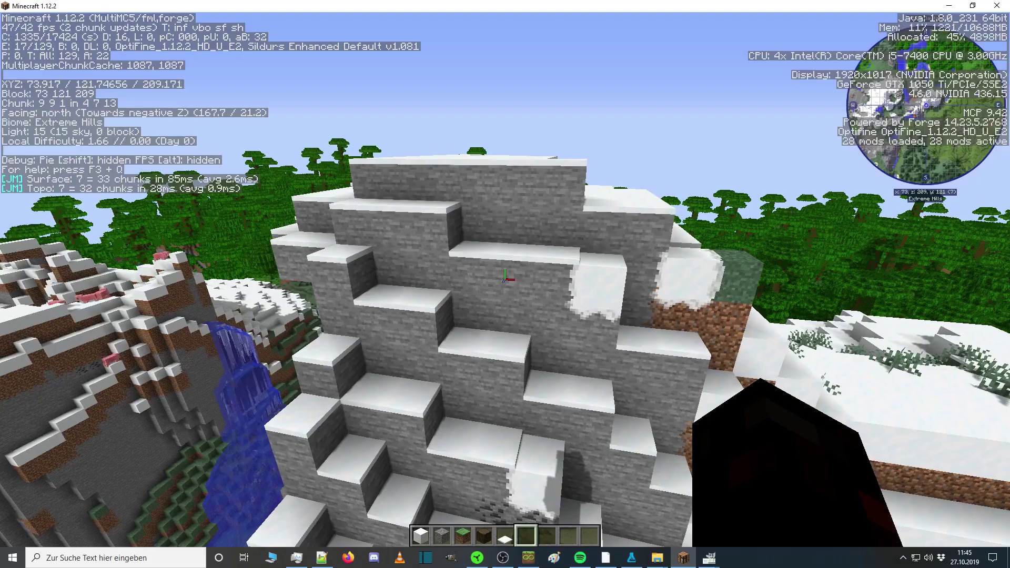
pyautogui.press('w')
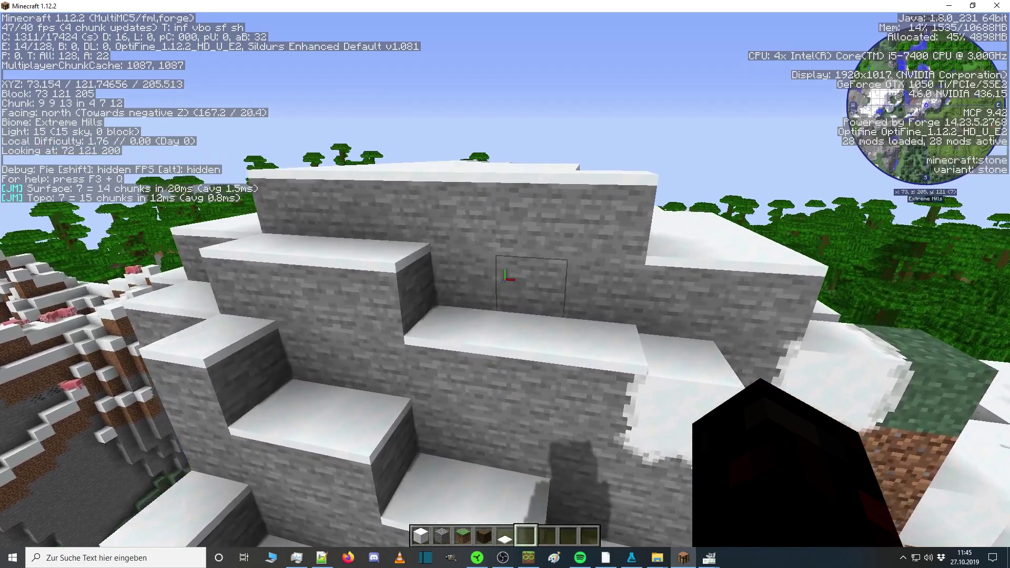
pyautogui.press('w')
pyautogui.press('d')
pyautogui.press('space')
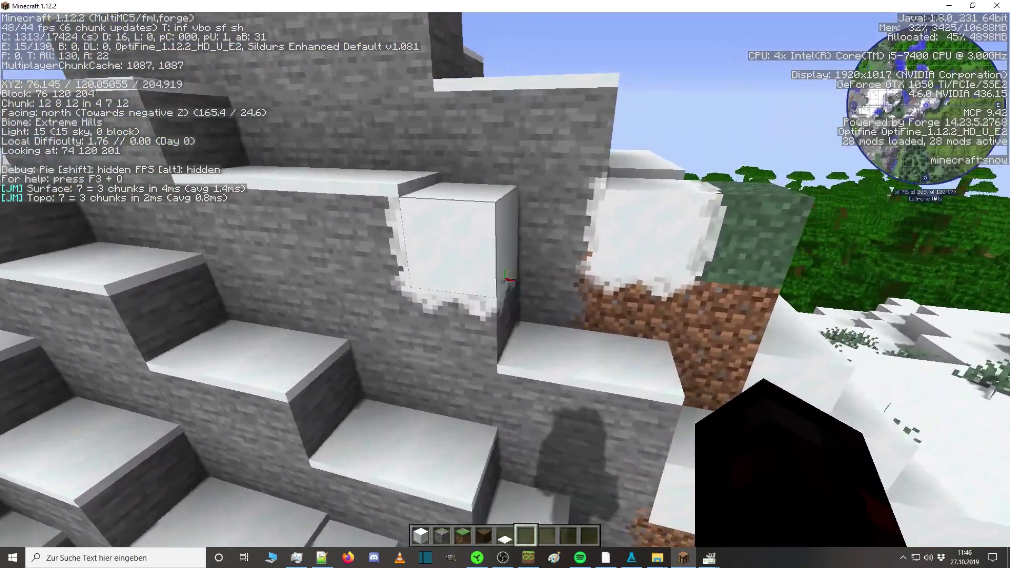
# Place more snow blocks along the mountain's stone steps to test how neighbouring snow overlays join on the stone.
pyautogui.press('1')
pyautogui.press('a')
pyautogui.press('space')
pyautogui.press('shift')
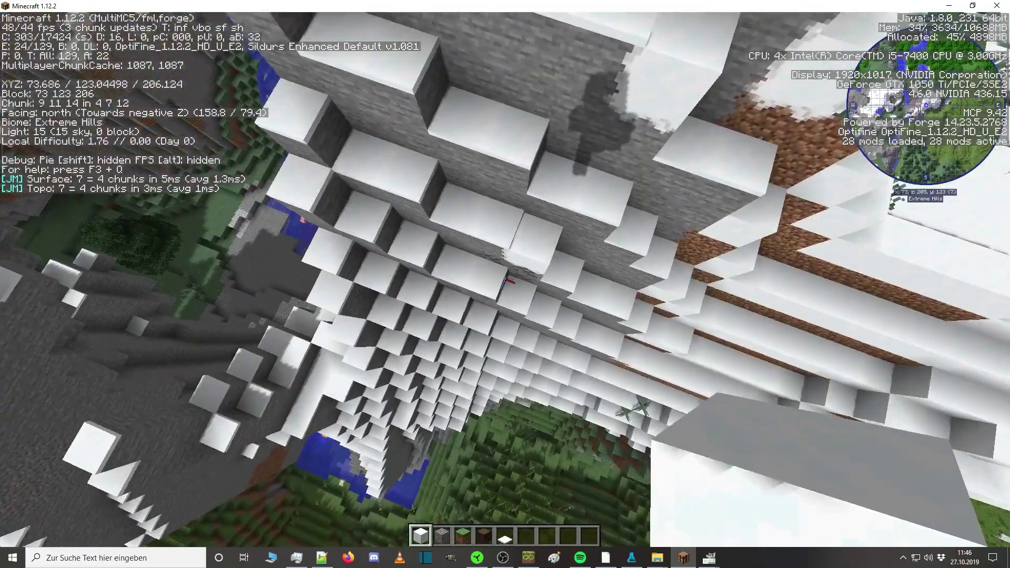
pyautogui.press('s')
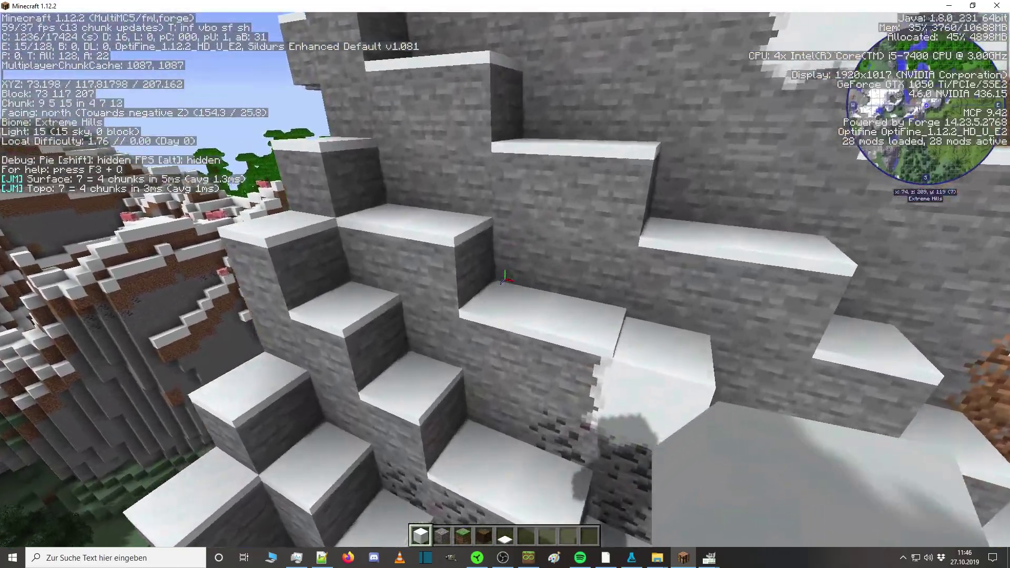
pyautogui.press('a')
pyautogui.rightClick(505, 279)
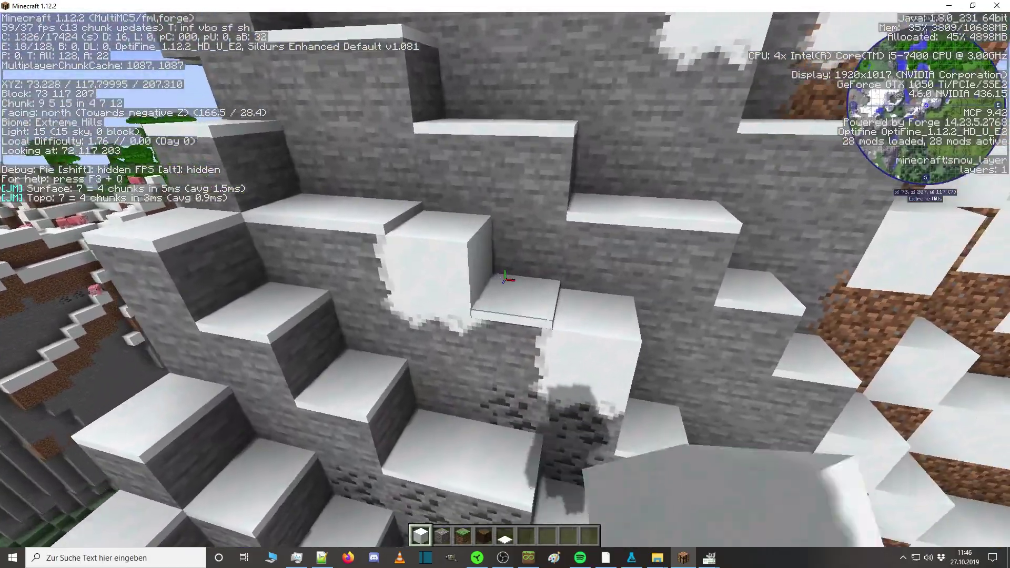
pyautogui.press('w')
pyautogui.rightClick(505, 279)
pyautogui.press('s')
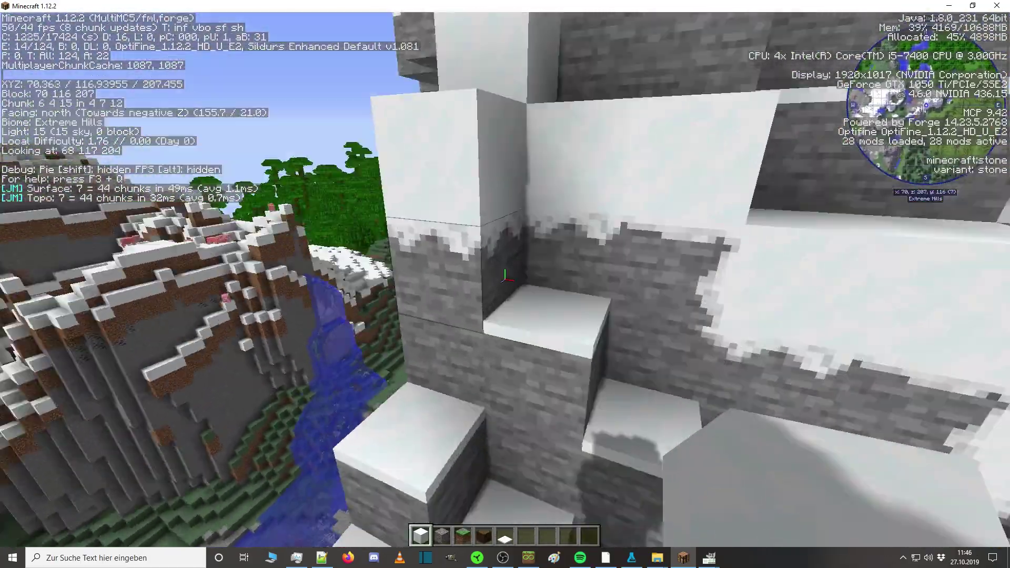
pyautogui.click(505, 279)
pyautogui.press('s')
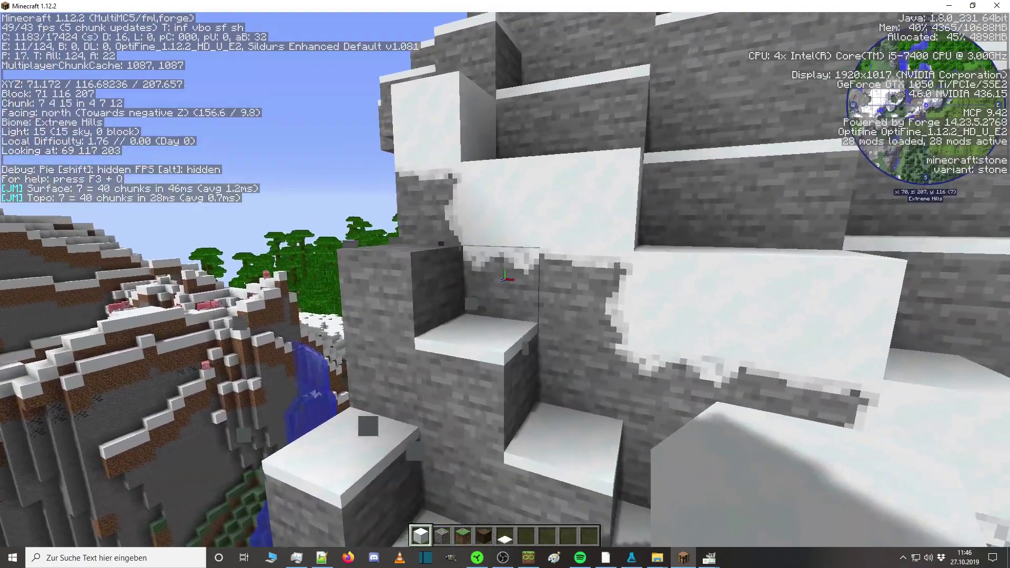
# View the mountain slope from its dirt side, return to the plains test area and break a block beside the snow.
pyautogui.press('d')
pyautogui.press('d')
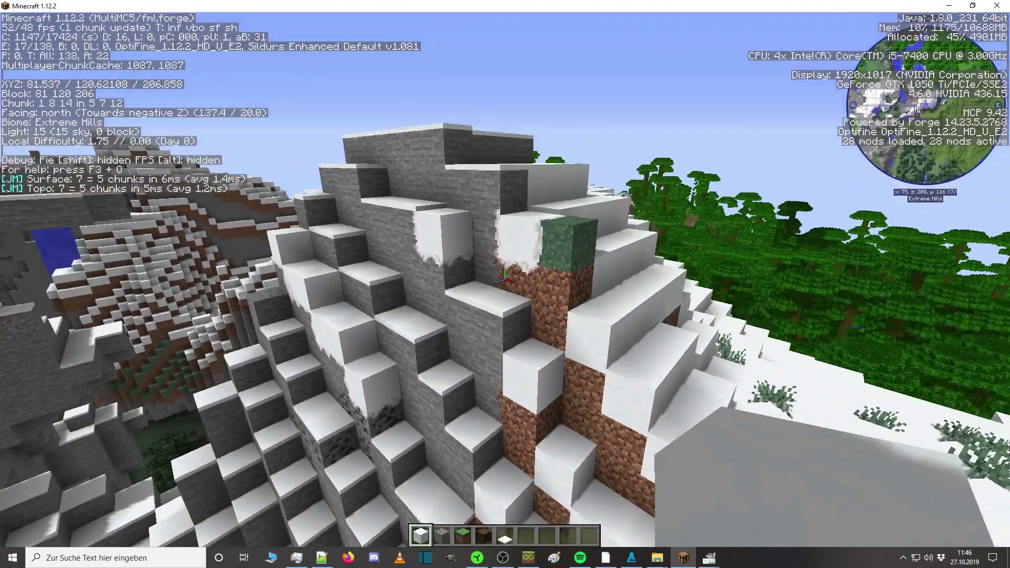
pyautogui.press('w')
pyautogui.scroll(-5, 505, 279)
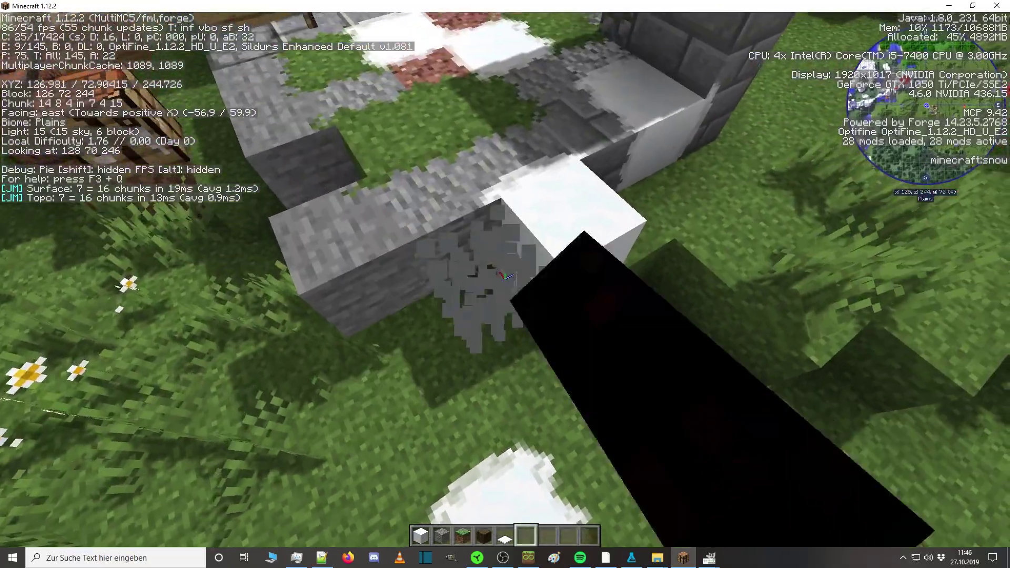
pyautogui.click(505, 276)
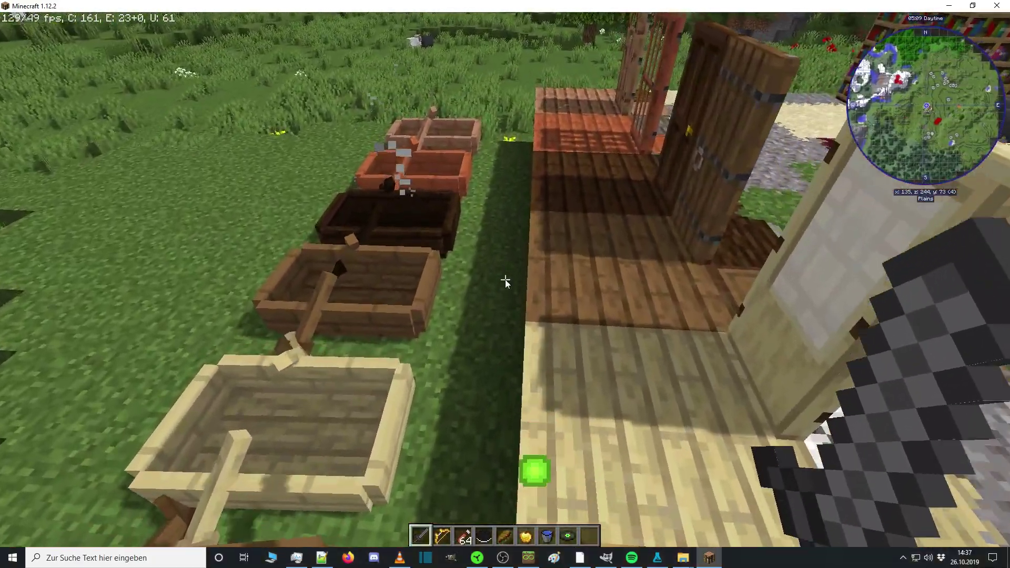
# Minimize grass_block.properties and browse the resource pack's textures folder, looking into models and the images in misc.
pyautogui.press('e')
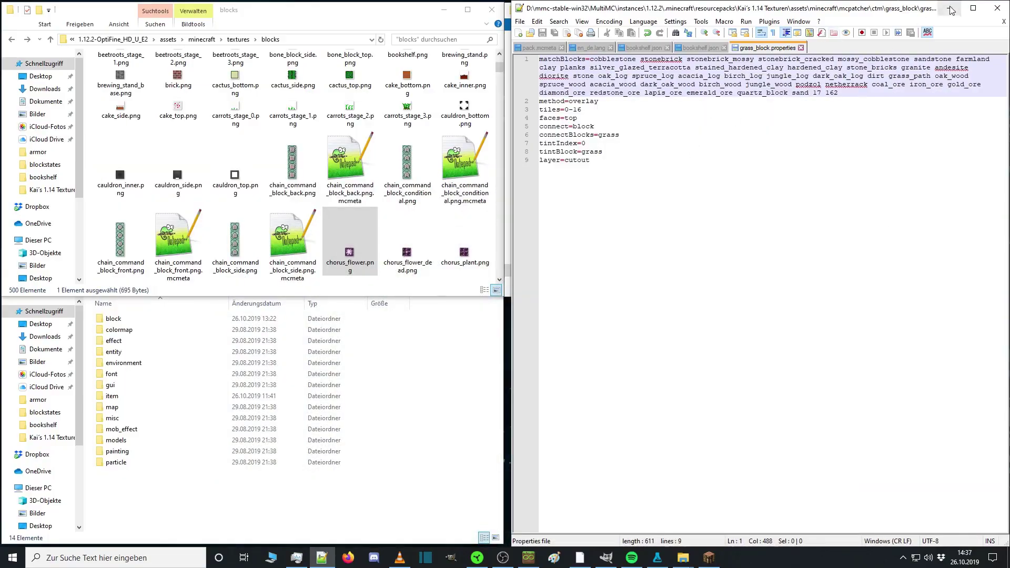
pyautogui.click(950, 9)
pyautogui.click(703, 40)
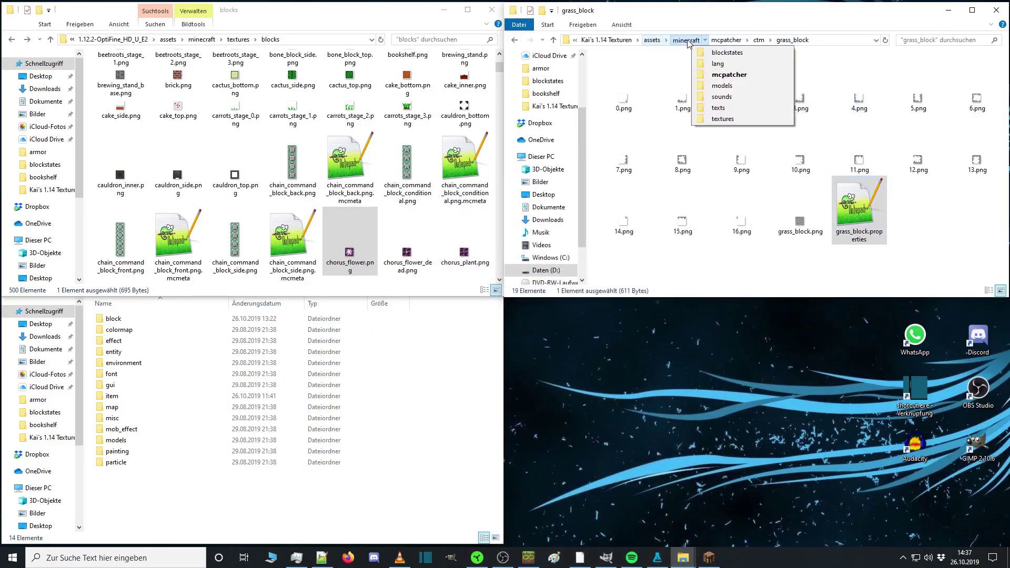
pyautogui.click(685, 40)
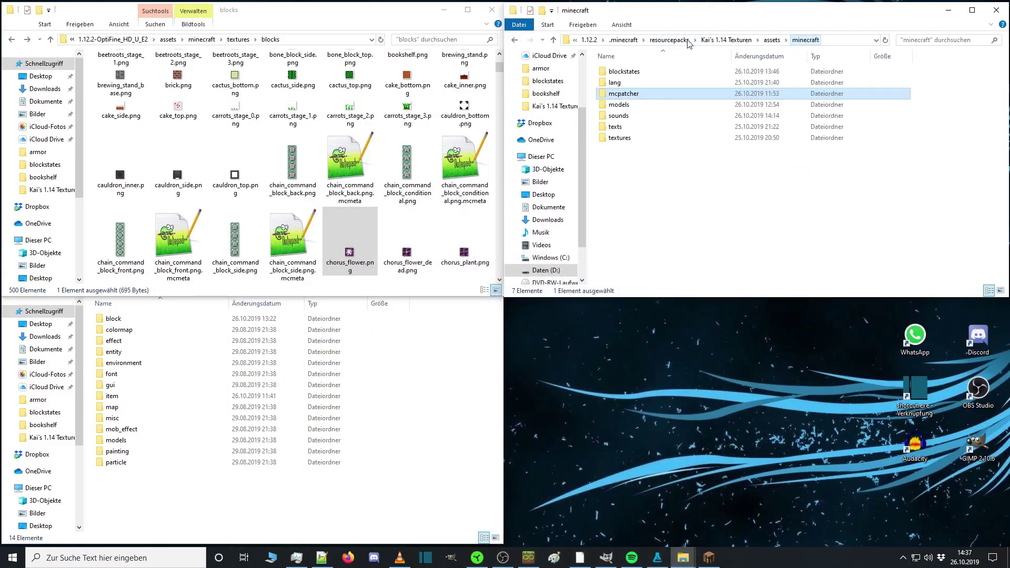
pyautogui.doubleClick(626, 137)
pyautogui.doubleClick(618, 115)
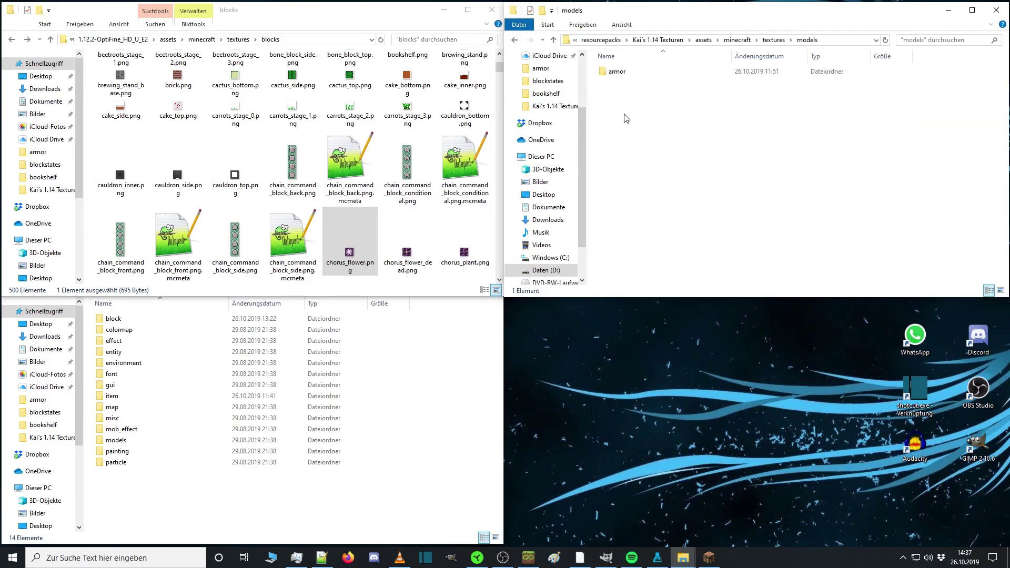
pyautogui.press('BackSpace')
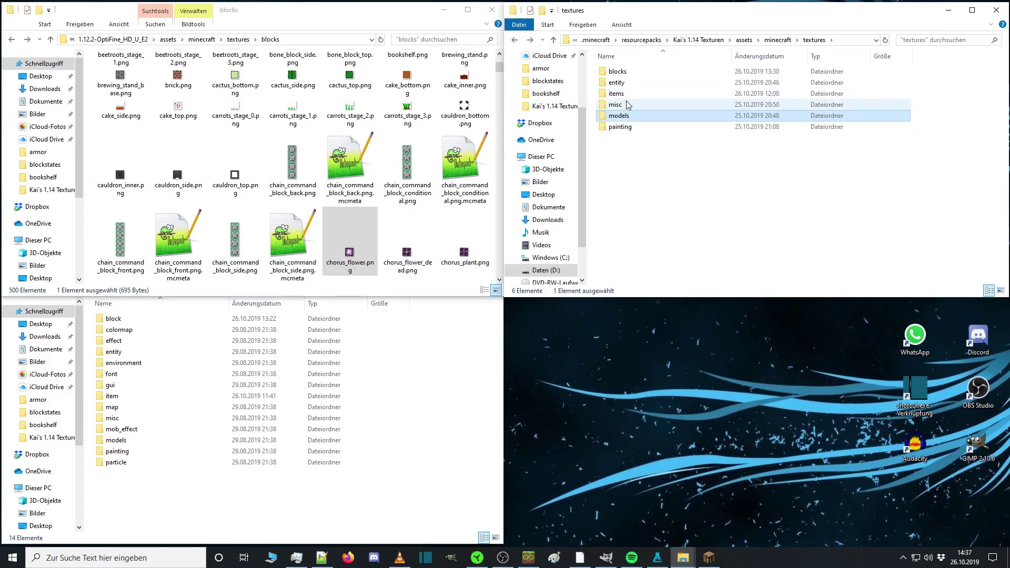
pyautogui.doubleClick(626, 104)
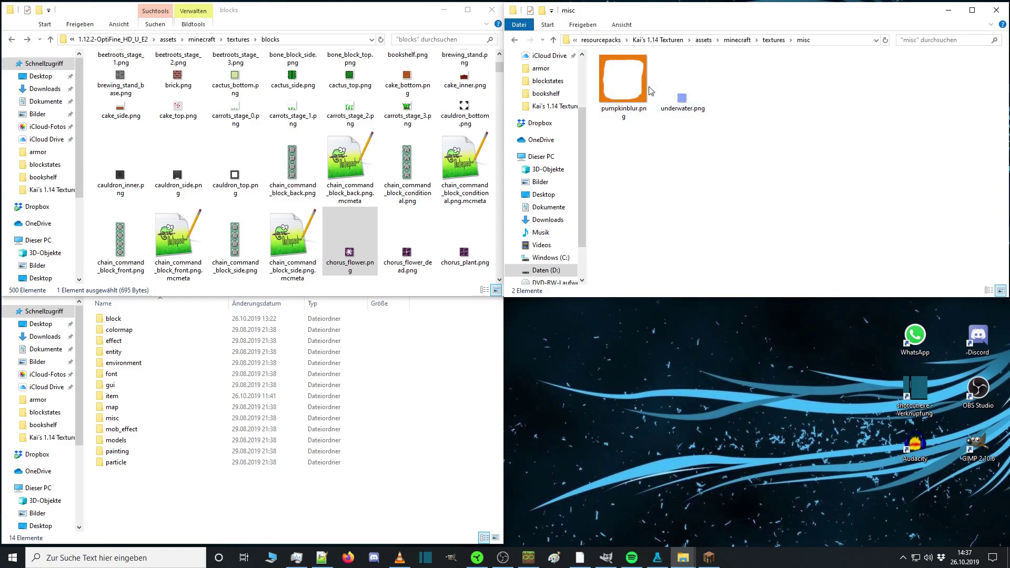
# Switch to Minecraft and put a pumpkin from the Building Blocks into the last hotbar slot.
pyautogui.click(708, 556)
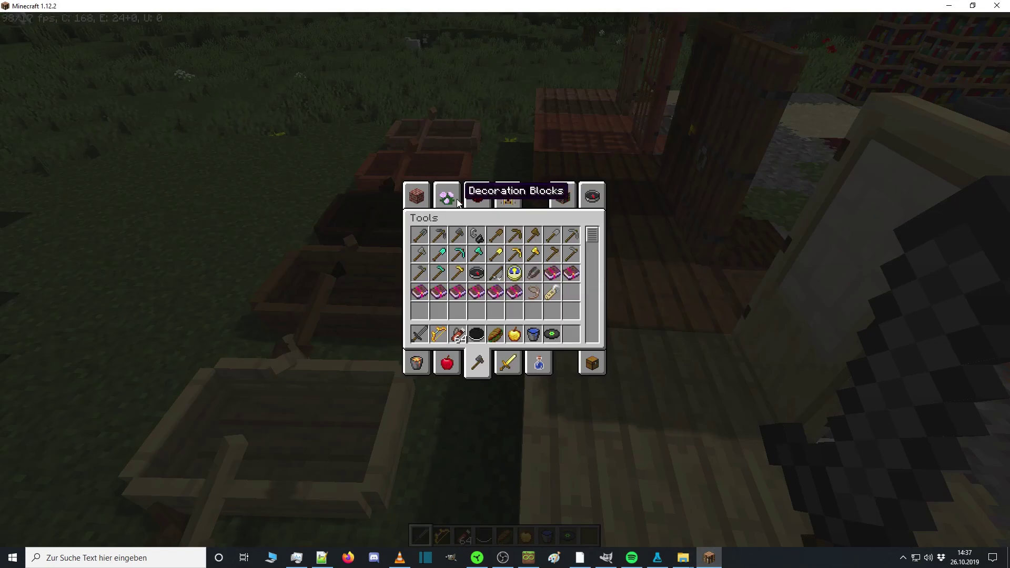
pyautogui.click(446, 197)
pyautogui.scroll(-10, 600, 236)
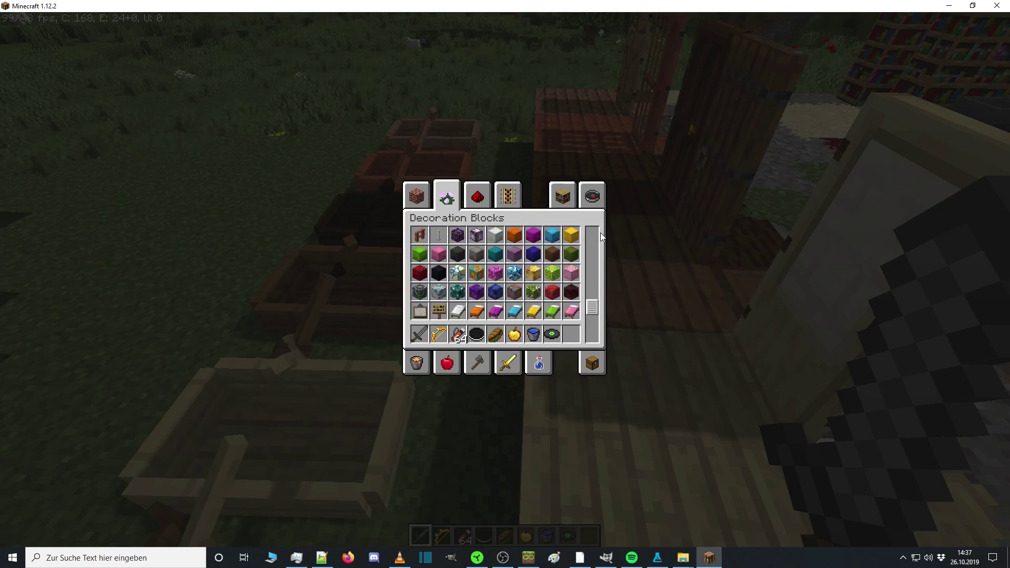
pyautogui.click(416, 196)
pyautogui.scroll(-5, 505, 273)
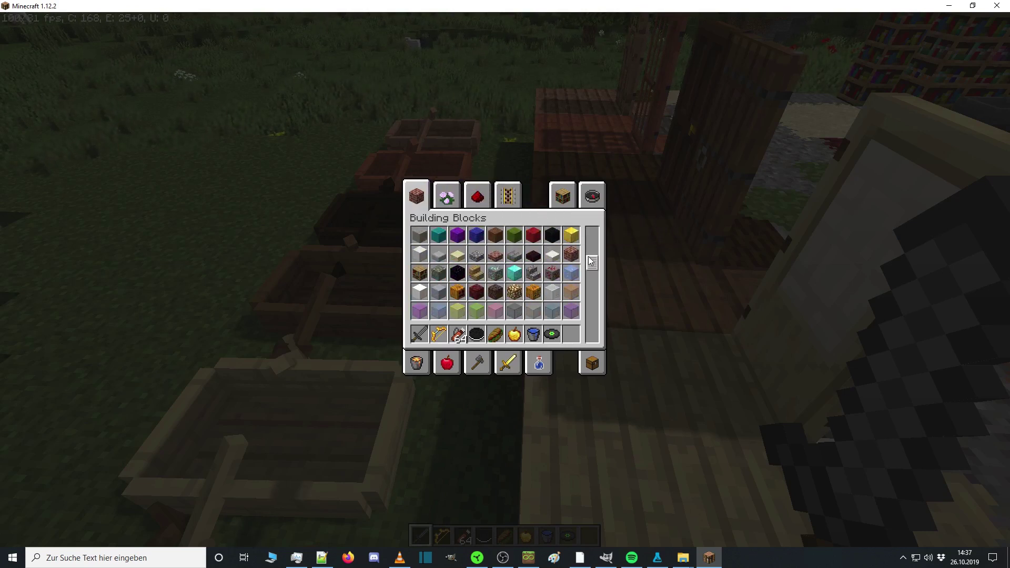
pyautogui.click(458, 292)
pyautogui.click(575, 334)
# Wear the pumpkin in place of the golden helmet and look through its overlay in the world.
pyautogui.click(596, 364)
pyautogui.click(569, 338)
pyautogui.click(471, 220)
pyautogui.click(575, 334)
pyautogui.press('e')
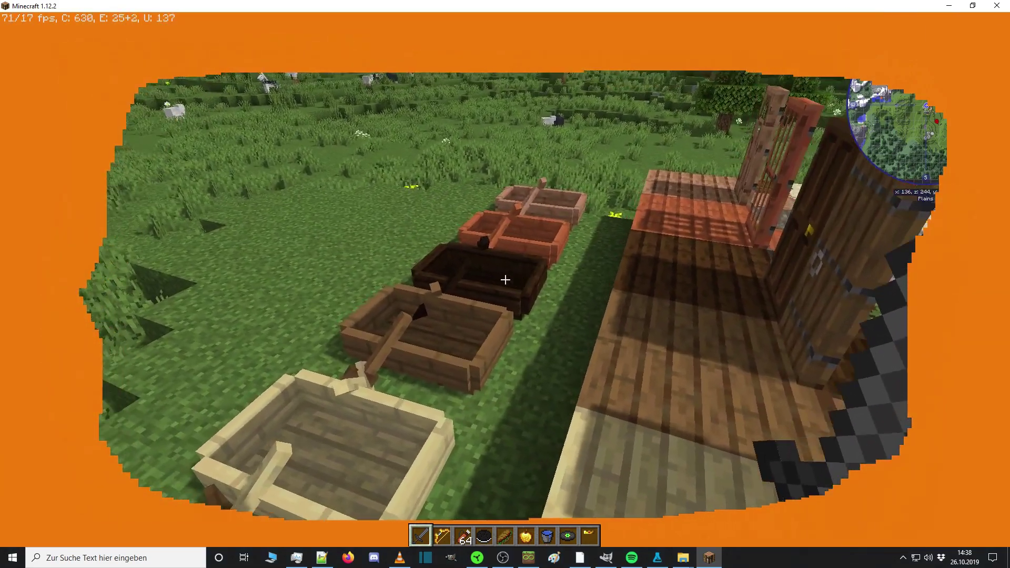
# Take off the pumpkin, store it in the inventory and put the golden helmet back on.
pyautogui.press('e')
pyautogui.click(466, 225)
pyautogui.click(476, 274)
pyautogui.click(571, 333)
pyautogui.click(467, 225)
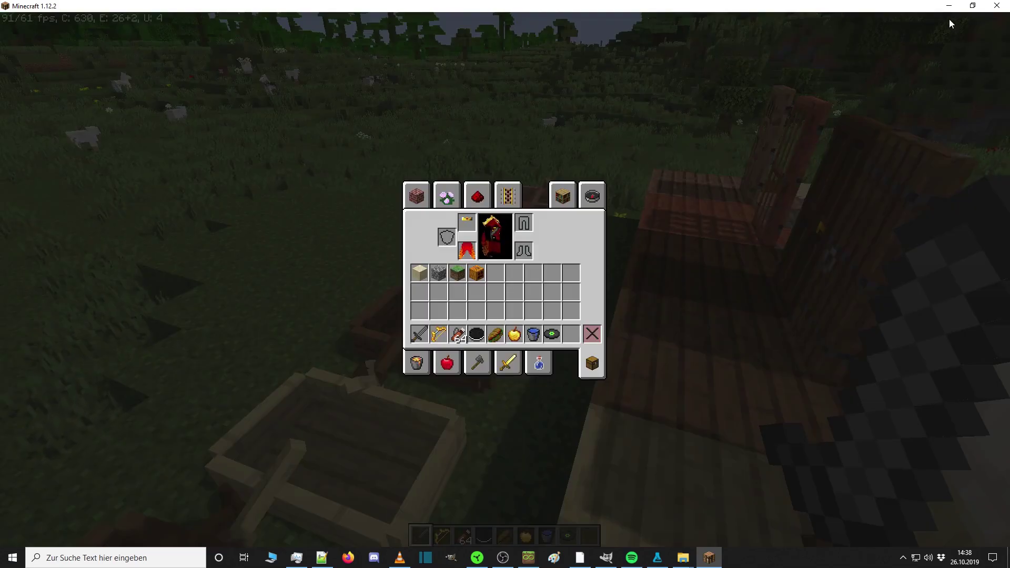
# Switch back to the resource pack's textures and look over the boat images in the entity folder.
pyautogui.click(949, 5)
pyautogui.press('BackSpace')
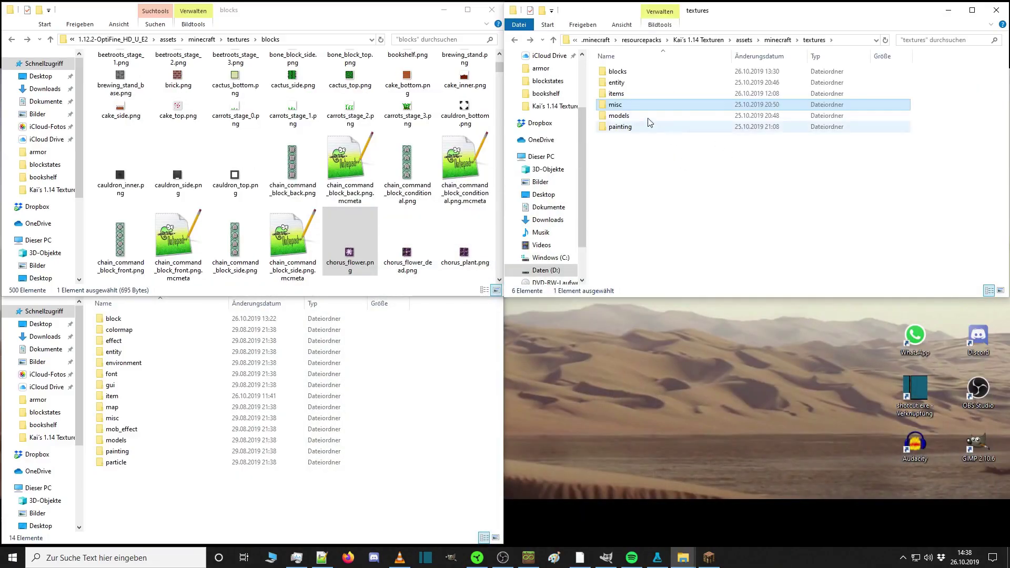
pyautogui.doubleClick(631, 84)
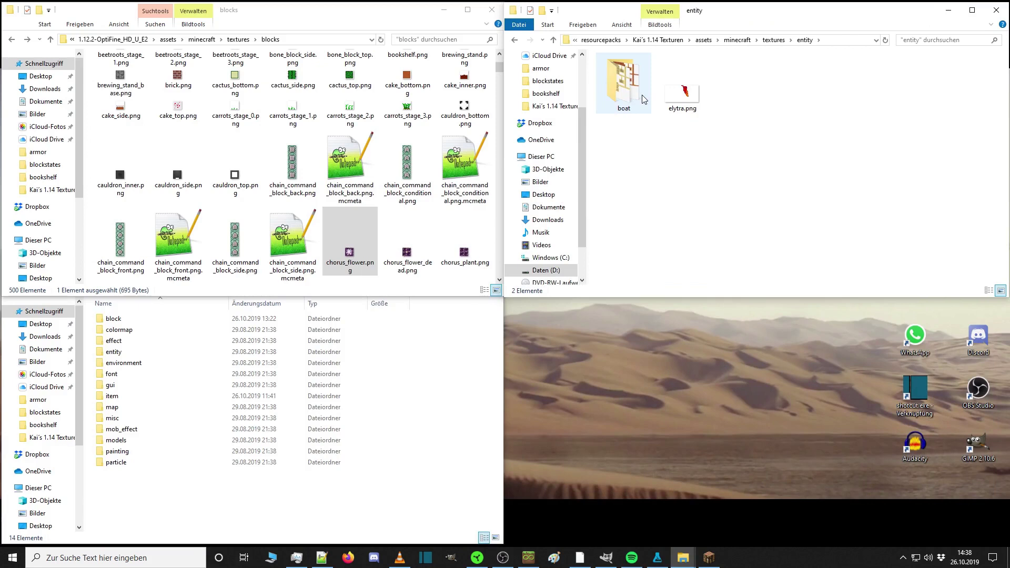
pyautogui.doubleClick(638, 82)
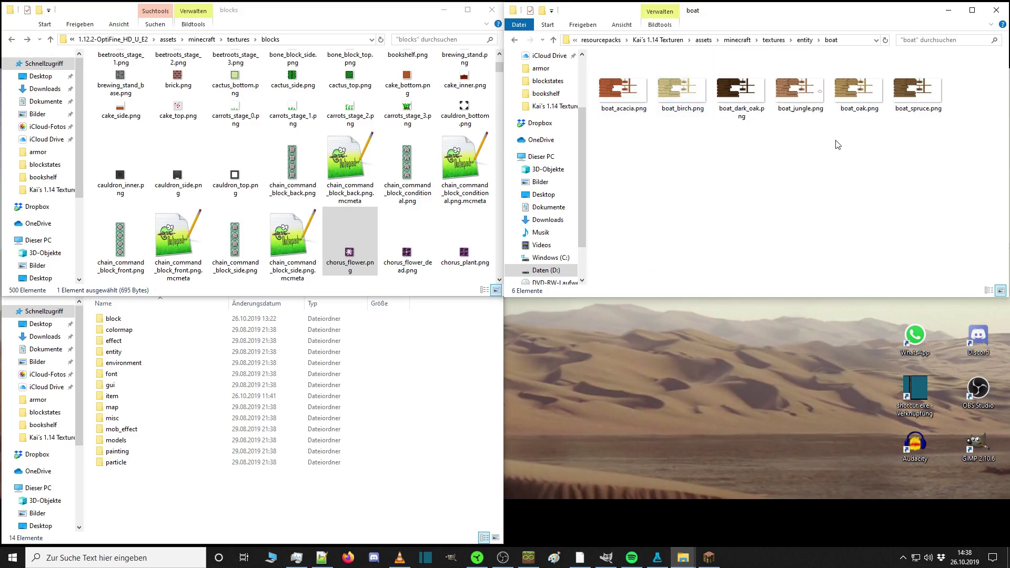
pyautogui.hotkey('alt', 'Left')
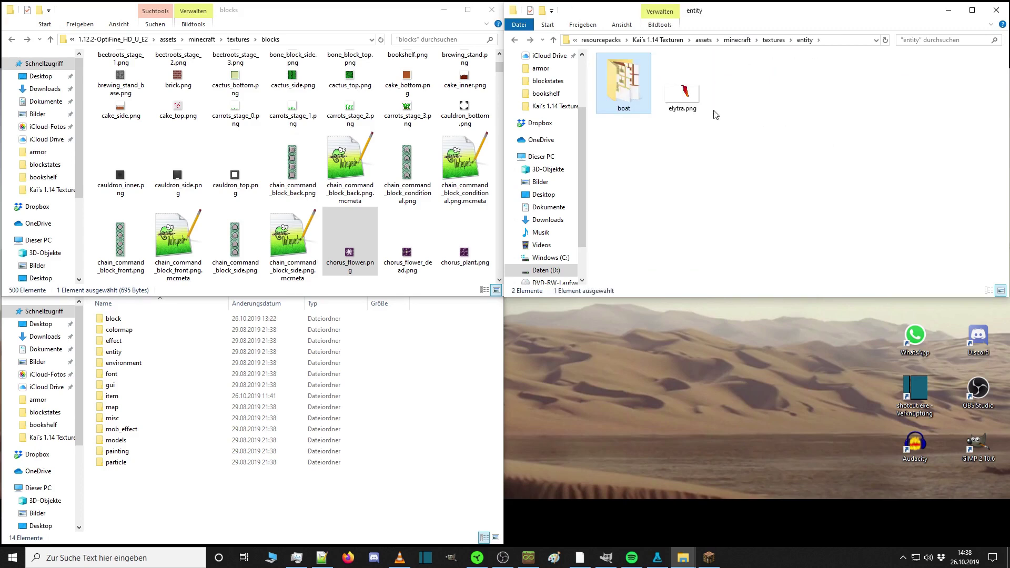
# Open elytra.png in Paint, inspect the wing texture enlarged, and close it to return to the textures folder.
pyautogui.click(688, 99)
pyautogui.doubleClick(688, 96)
pyautogui.scroll(7, 405, 251)
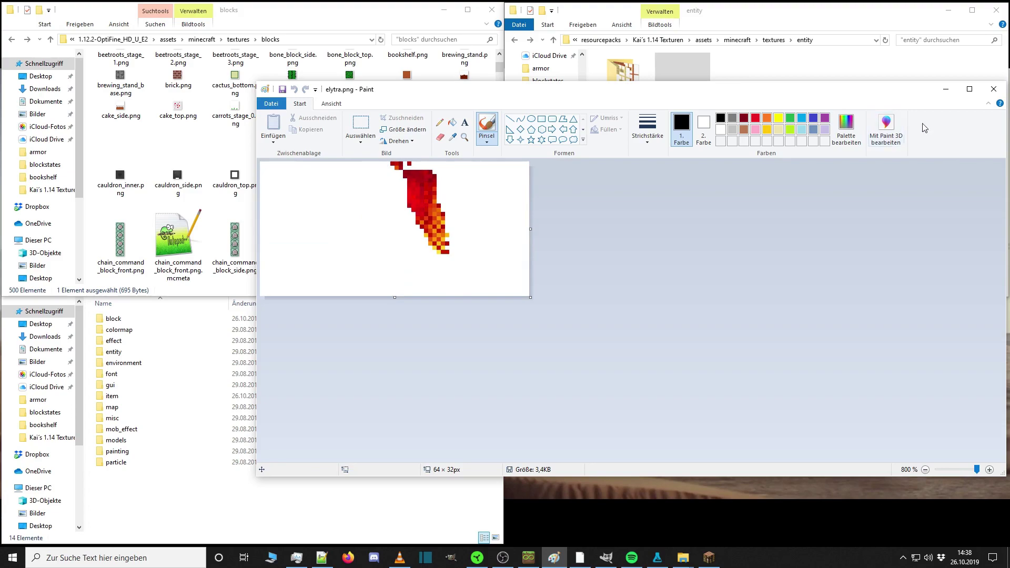
pyautogui.click(994, 89)
pyautogui.hotkey('alt', 'Left')
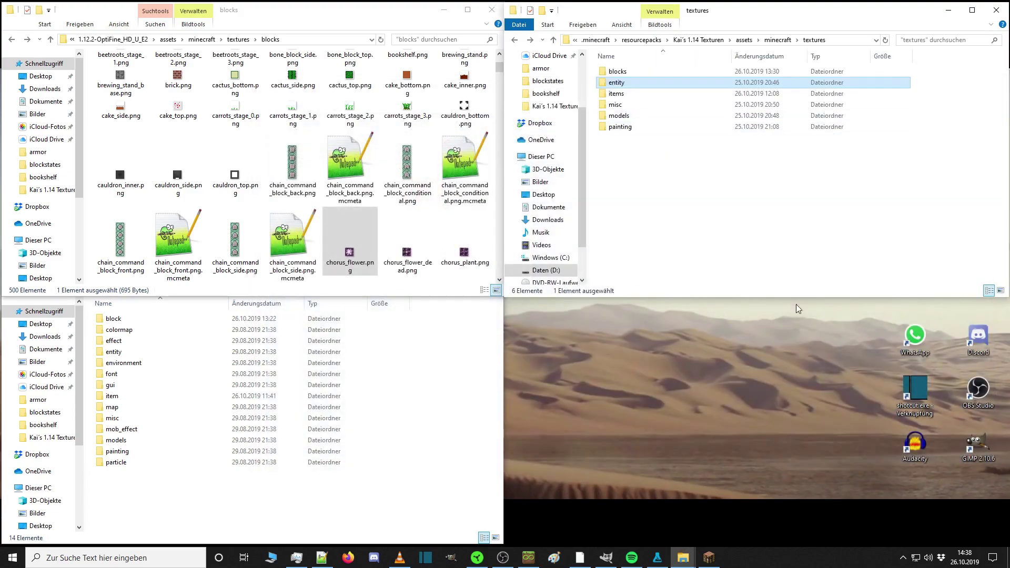
# Switch to Minecraft and view the equipped elytra on the character in third person.
pyautogui.click(709, 558)
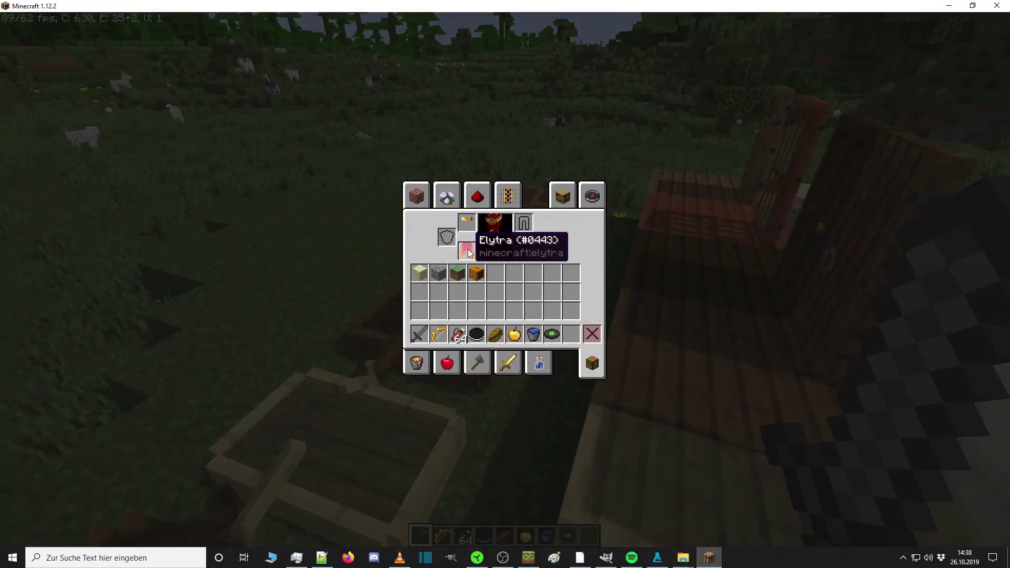
pyautogui.press('e')
pyautogui.press('F5')
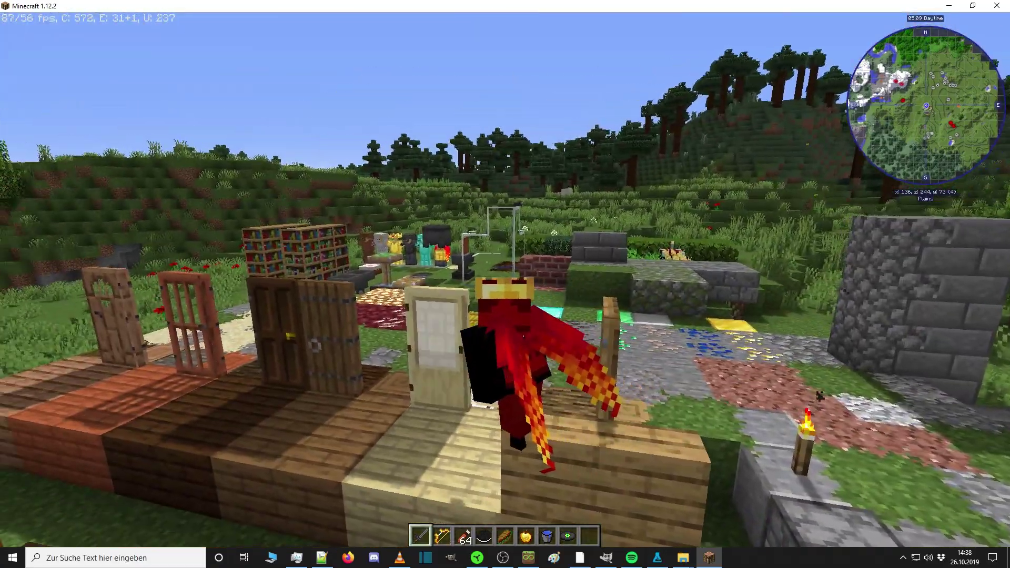
pyautogui.press('F5')
pyautogui.press('e')
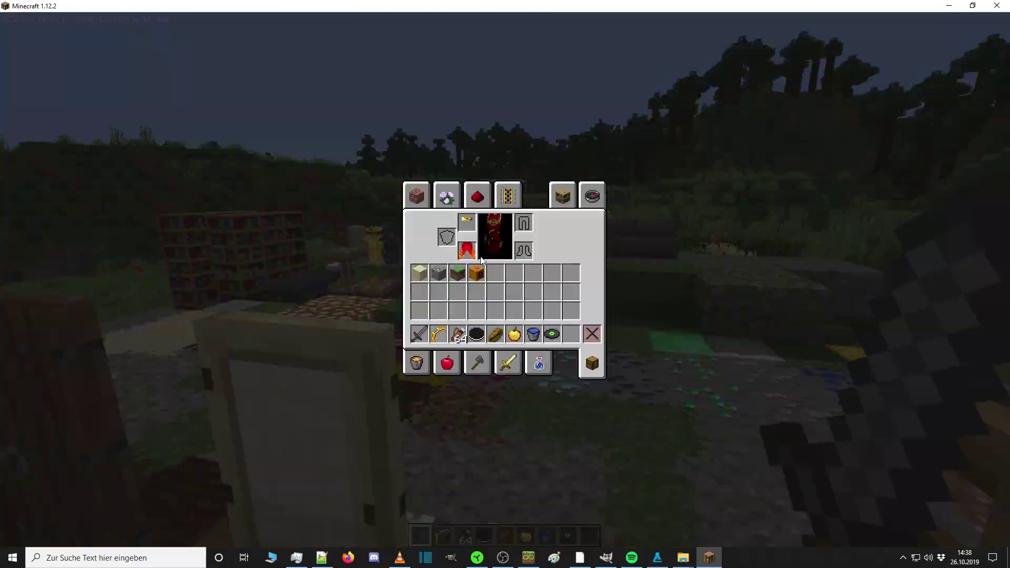
# Minimize Minecraft and look through the item textures in the resource pack's items folder.
pyautogui.click(948, 5)
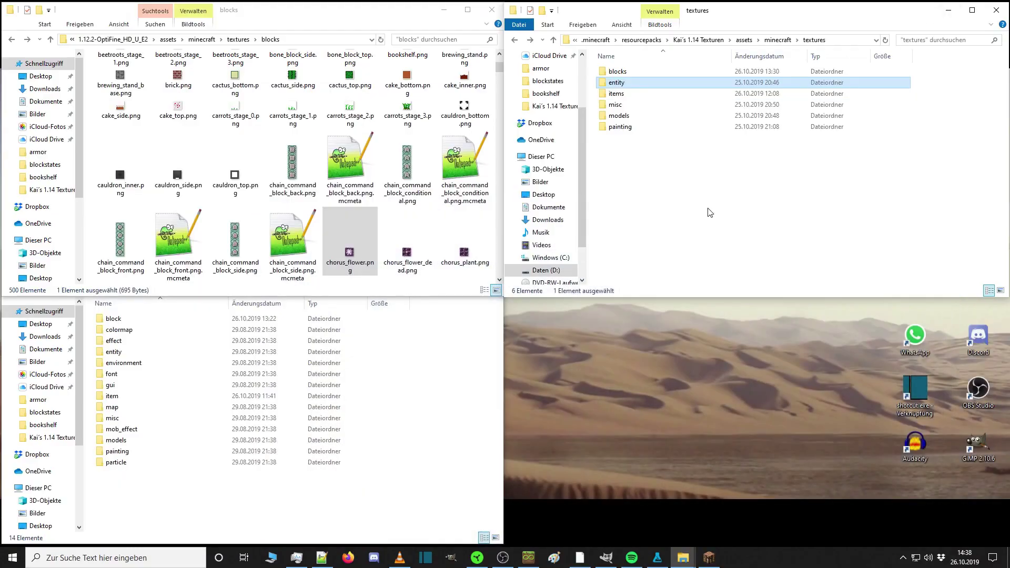
pyautogui.doubleClick(634, 98)
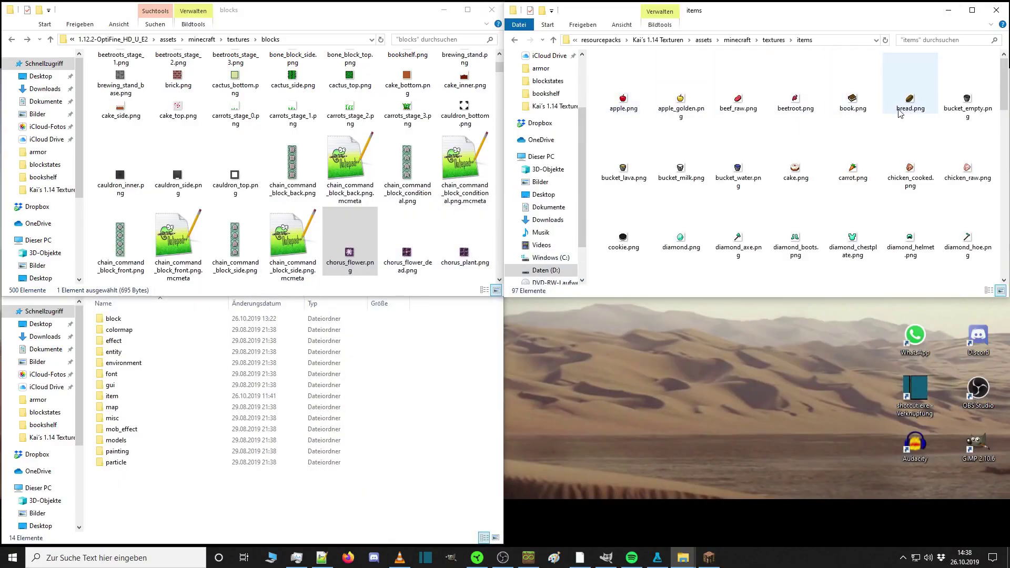
pyautogui.scroll(-4, 916, 173)
pyautogui.scroll(2, 916, 173)
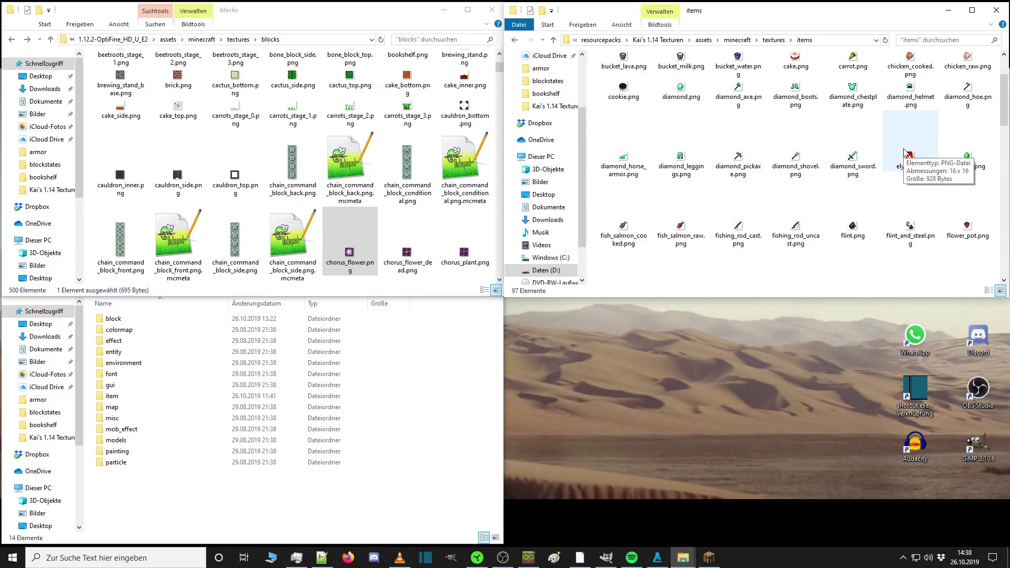
pyautogui.scroll(2, 906, 153)
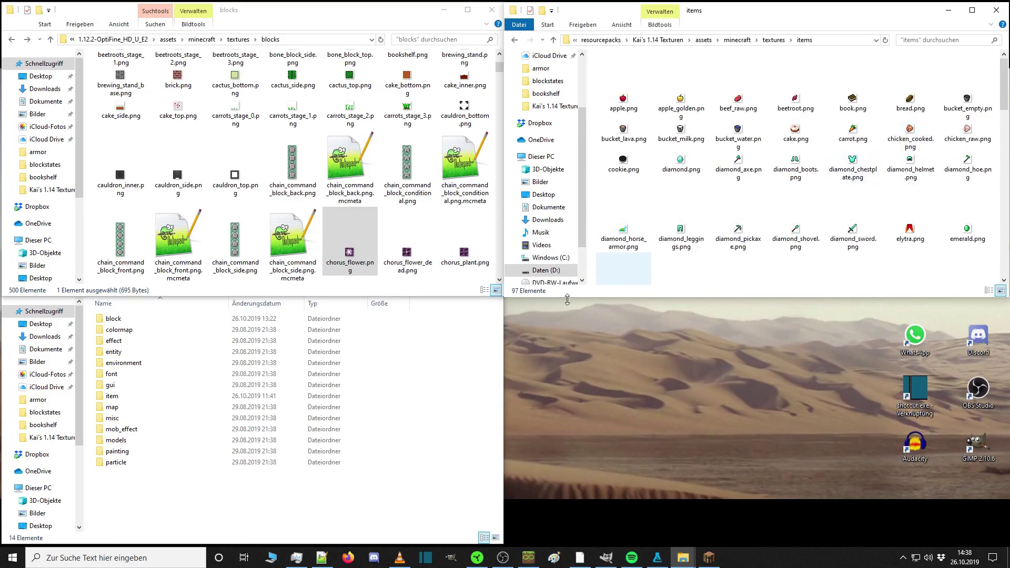
# Open the item folder of the 1.14.2 textures and search it for "sword".
pyautogui.click(445, 430)
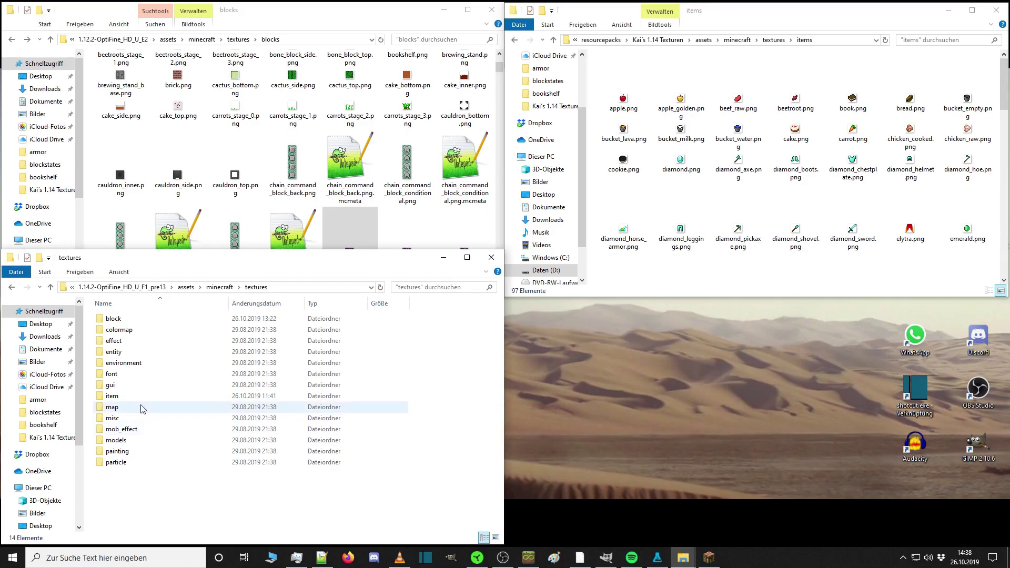
pyautogui.doubleClick(126, 396)
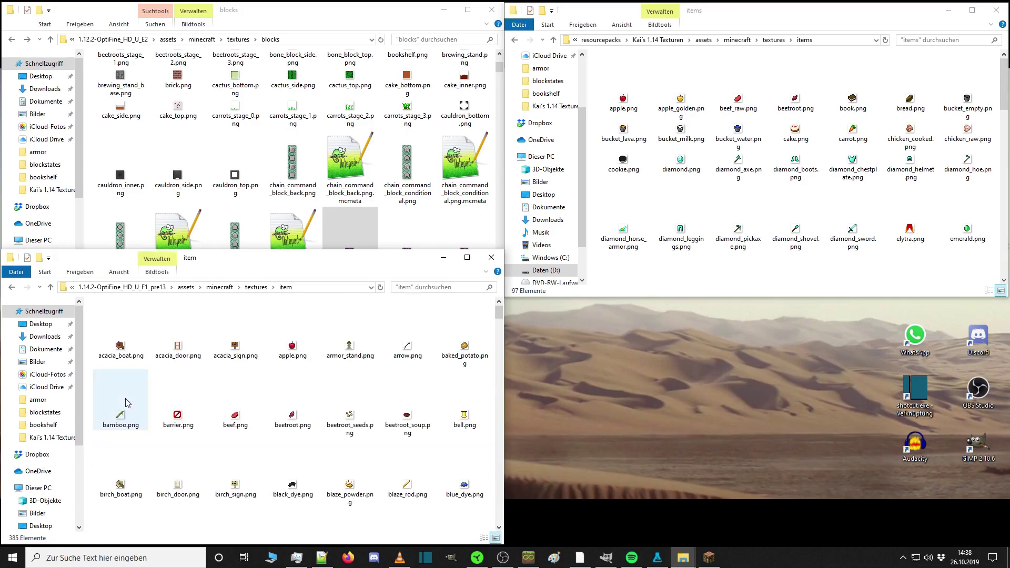
pyautogui.scroll(-2, 379, 397)
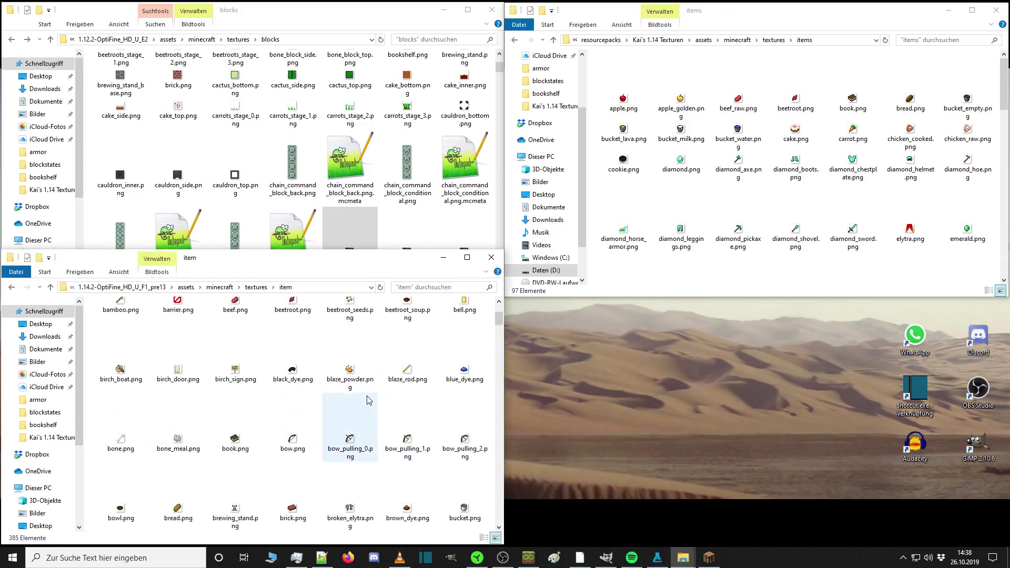
pyautogui.click(413, 288)
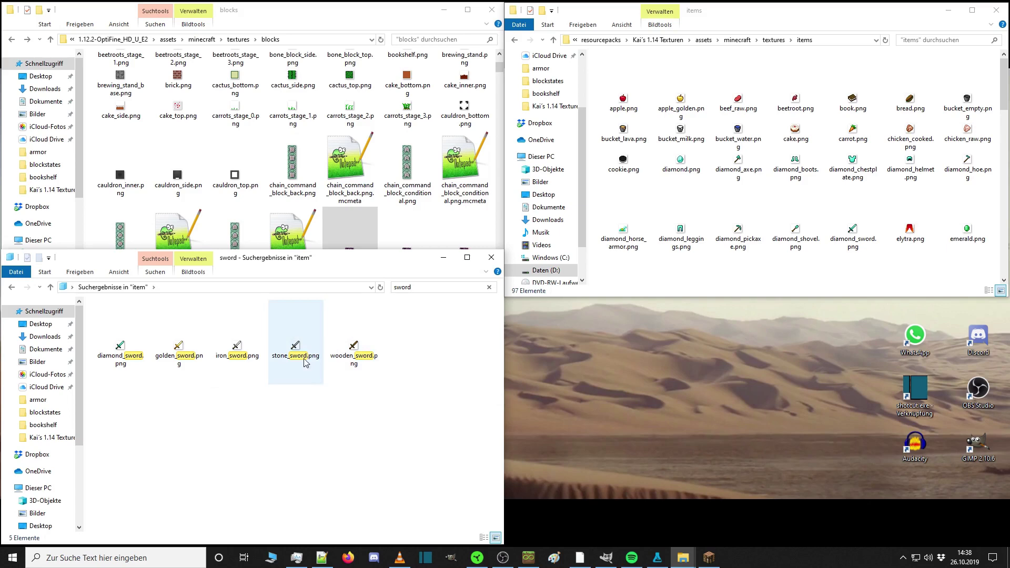
# Go to the items folder of the 1.12.2 textures and search it for "sword".
pyautogui.click(439, 40)
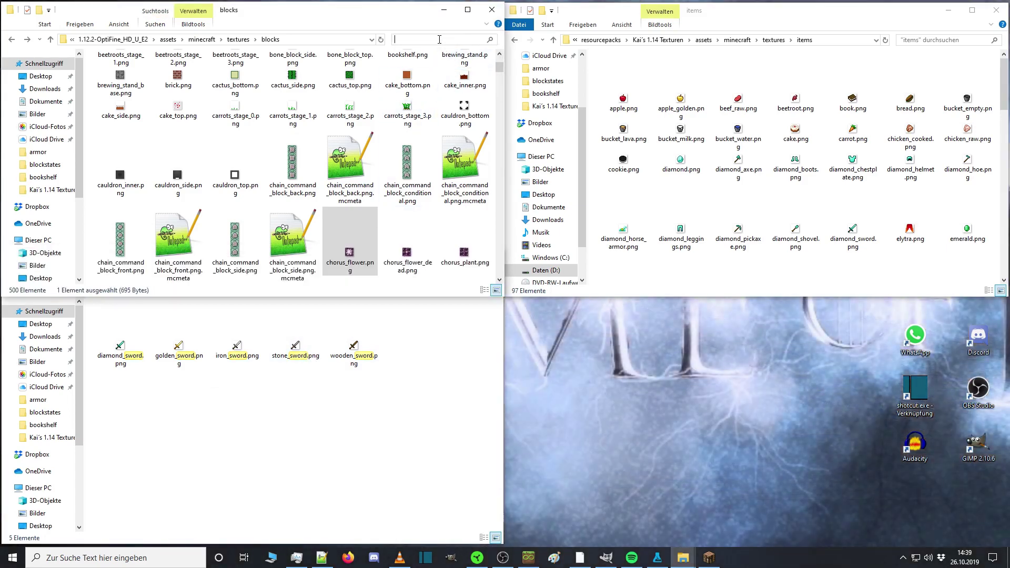
pyautogui.write('so')
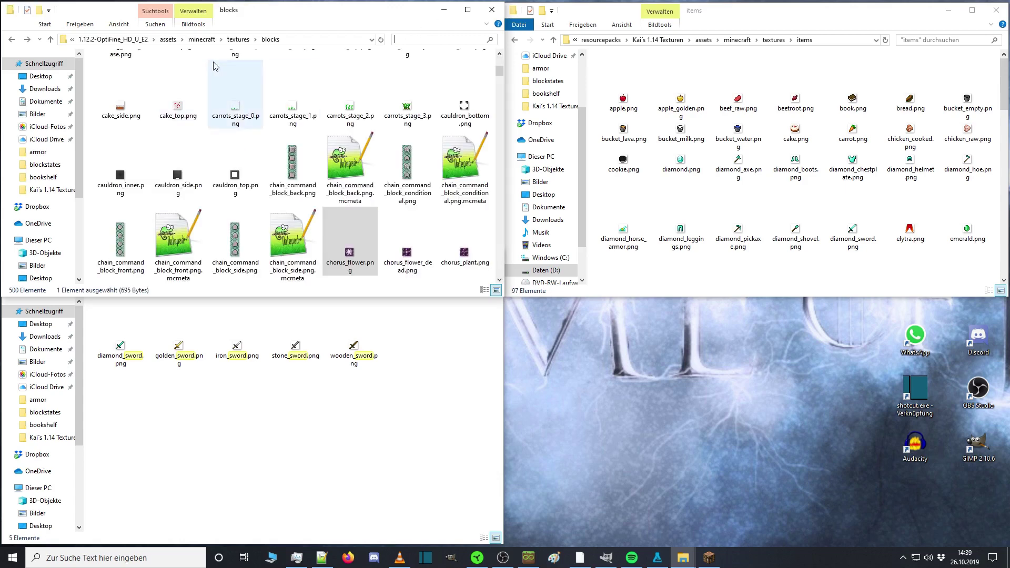
pyautogui.click(238, 40)
pyautogui.doubleClick(163, 153)
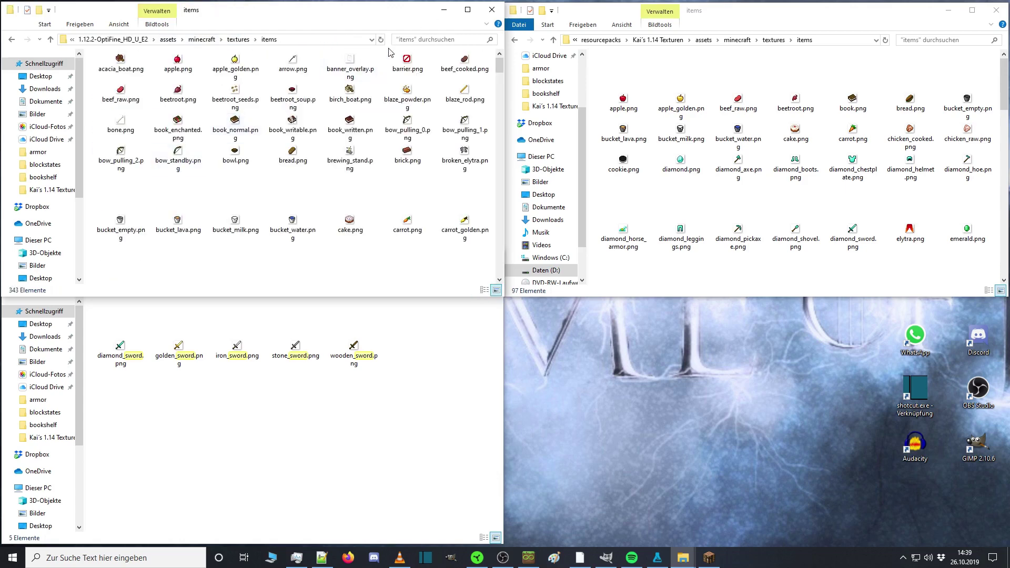
pyautogui.click(413, 39)
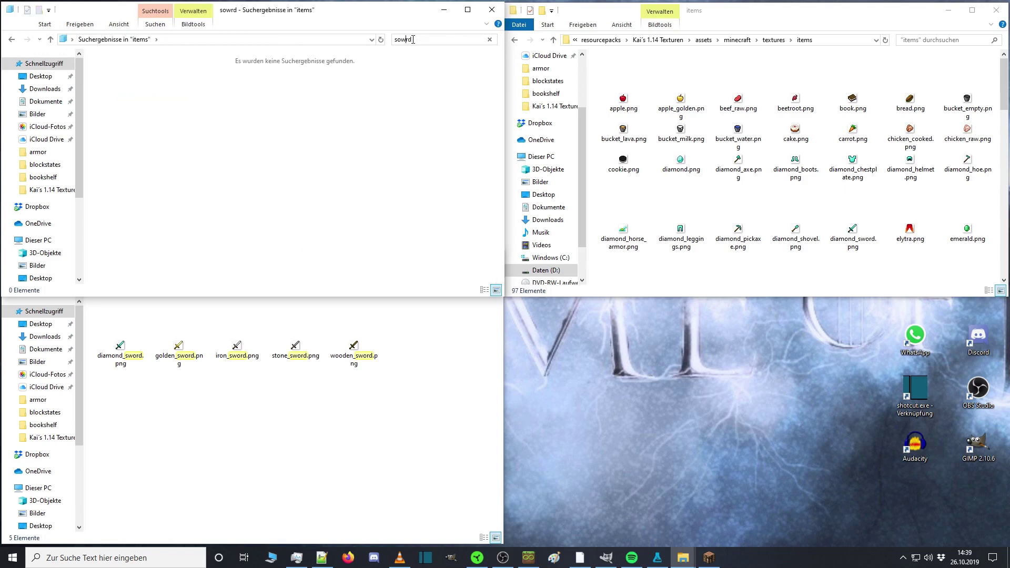
pyautogui.write('wo')
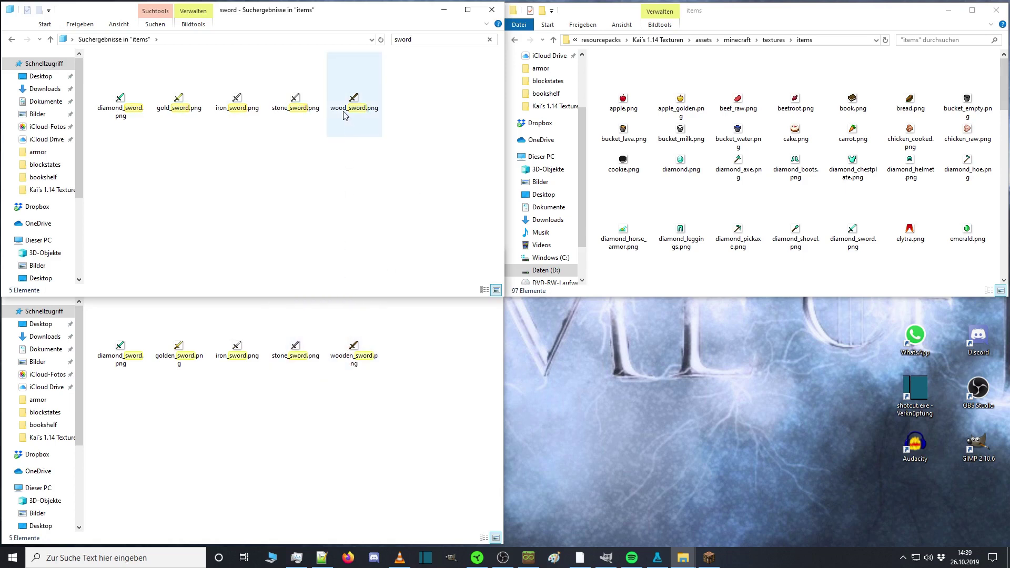
# Copy wooden_sword.png and stone_sword.png from the 1.14.2 textures into the resource pack's items folder, renaming the wooden one to wood_sword.png.
pyautogui.click(362, 343)
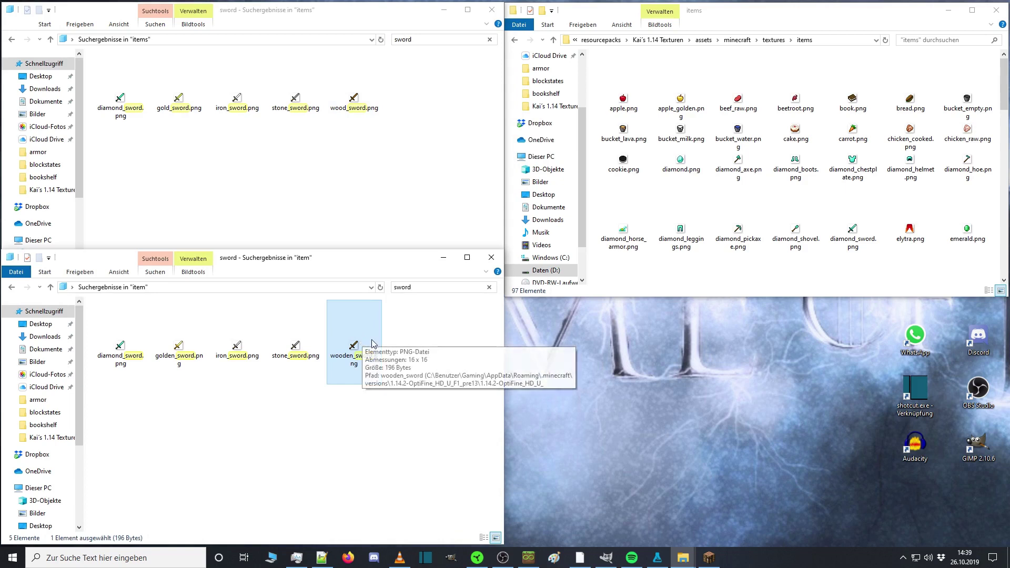
pyautogui.click(594, 253)
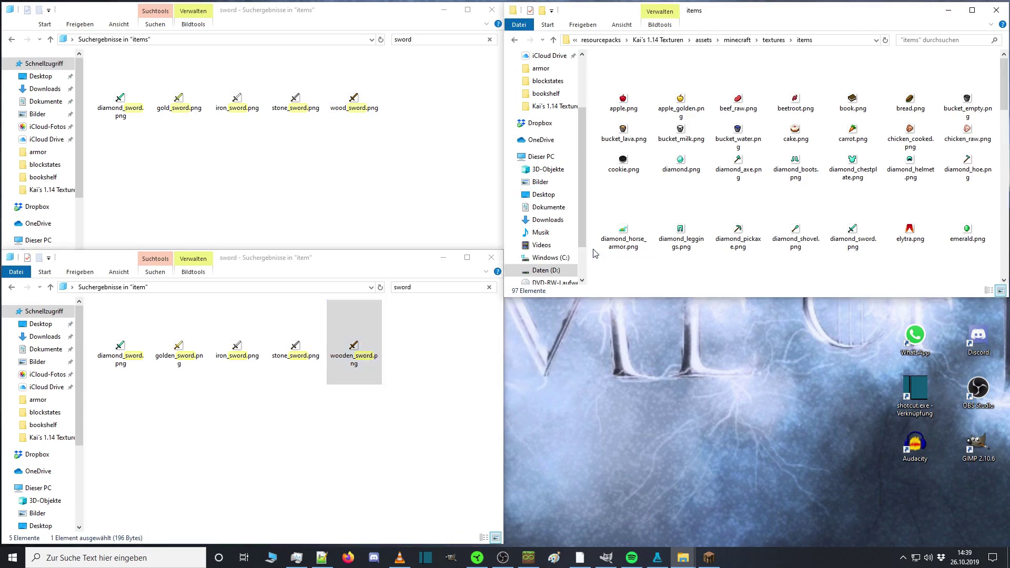
pyautogui.hotkey('ctrl', 'v')
pyautogui.click(963, 272)
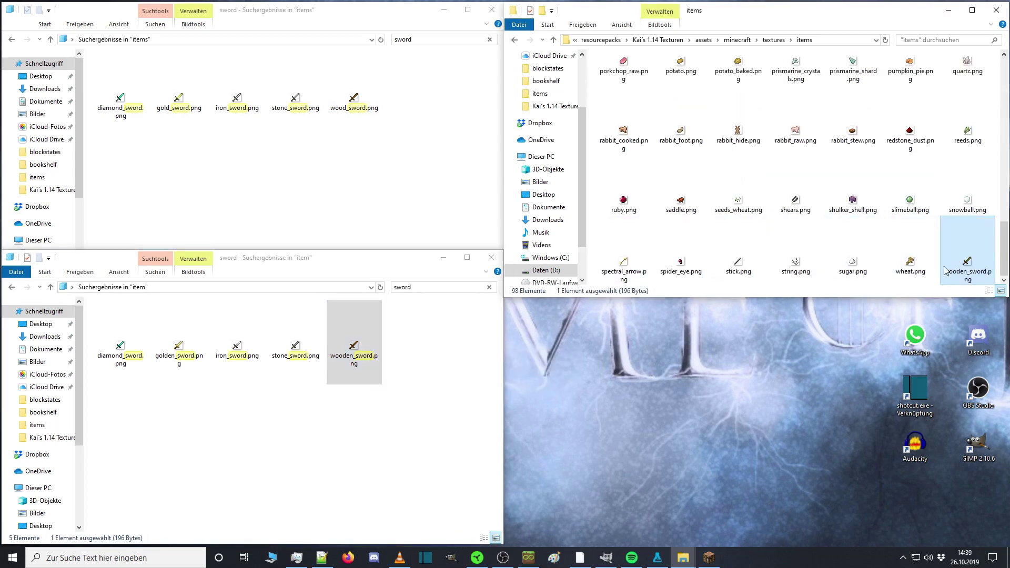
pyautogui.moveTo(965, 272); pyautogui.dragTo(962, 272)
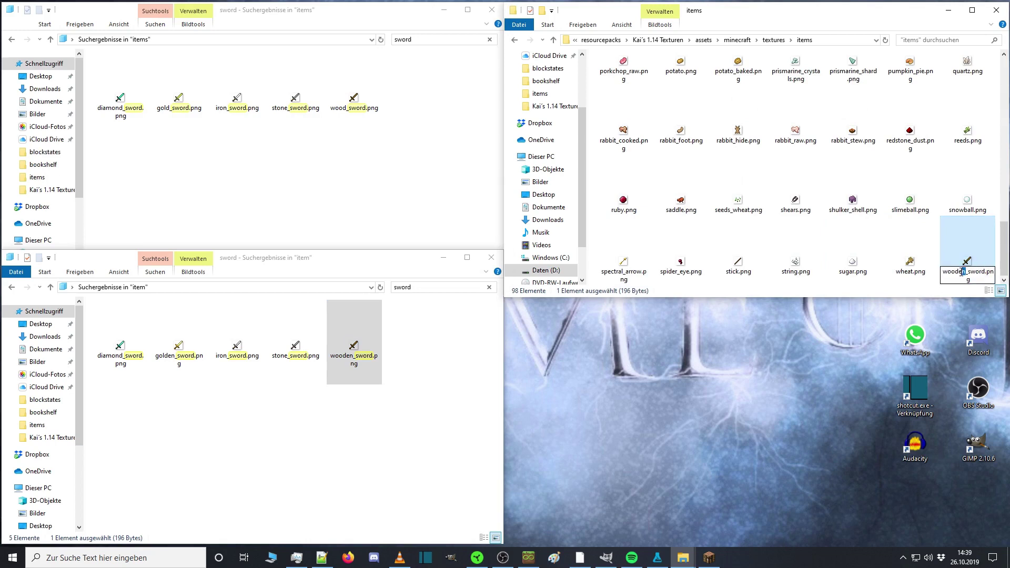
pyautogui.press('BackSpace')
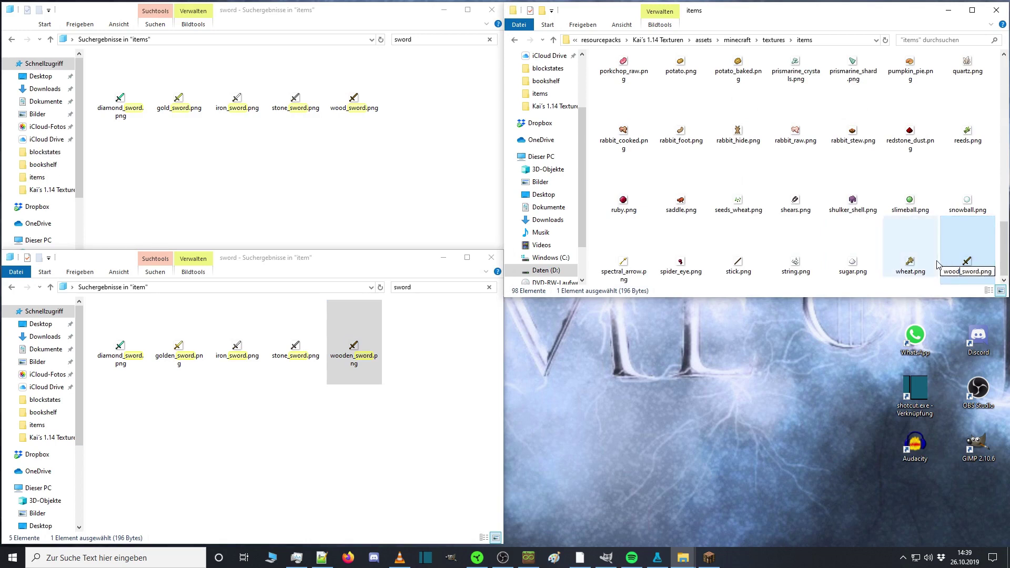
pyautogui.click(940, 265)
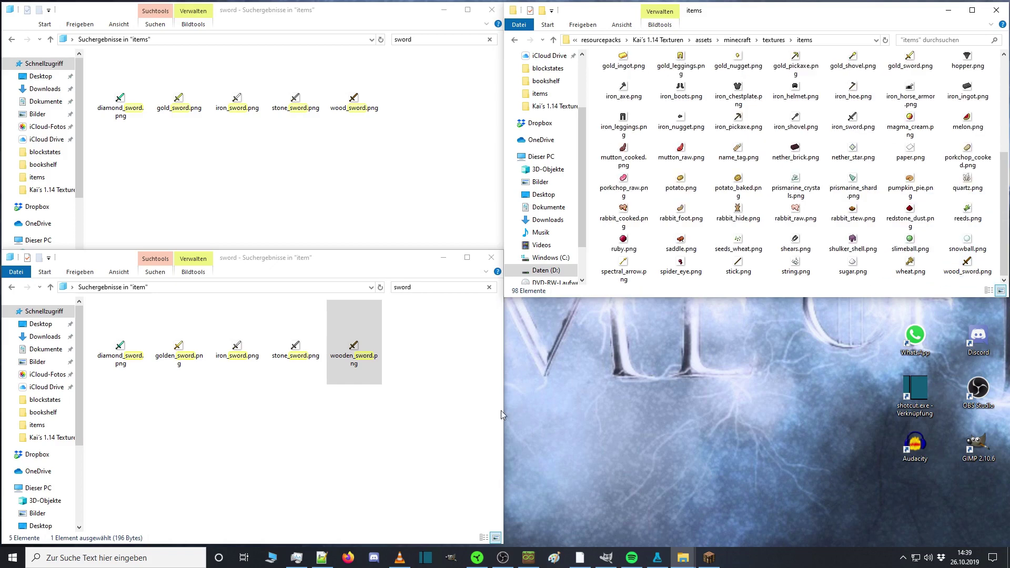
pyautogui.click(307, 335)
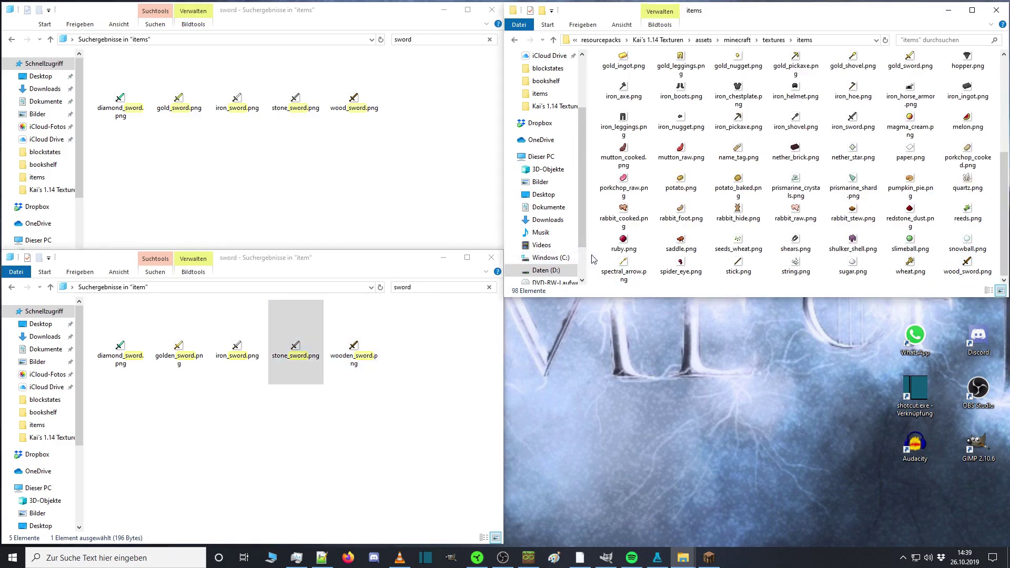
pyautogui.scroll(-1, 794, 242)
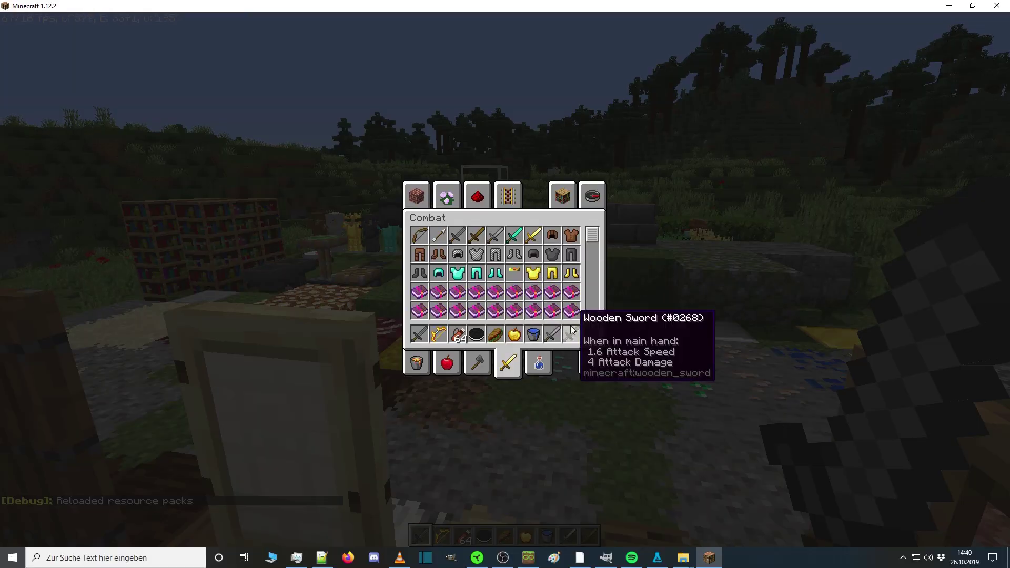
# In Minecraft's creative inventory, remove the two swords from the last two hotbar slots.
pyautogui.keyDown('shift'); pyautogui.click(576, 330); pyautogui.keyUp('shift')
pyautogui.keyDown('shift'); pyautogui.click(558, 330); pyautogui.keyUp('shift')
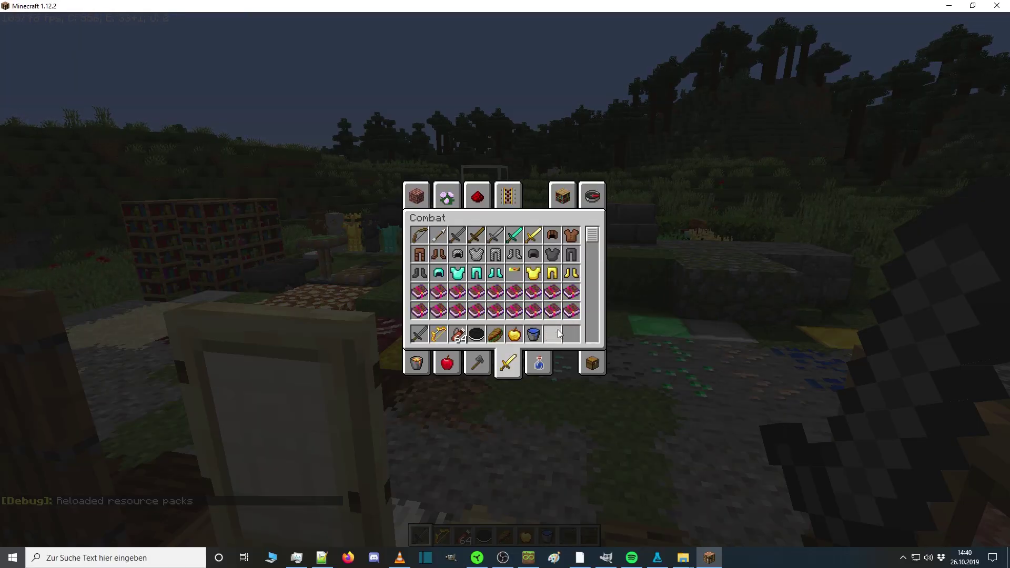
pyautogui.scroll(-5, 558, 333)
pyautogui.scroll(5, 558, 333)
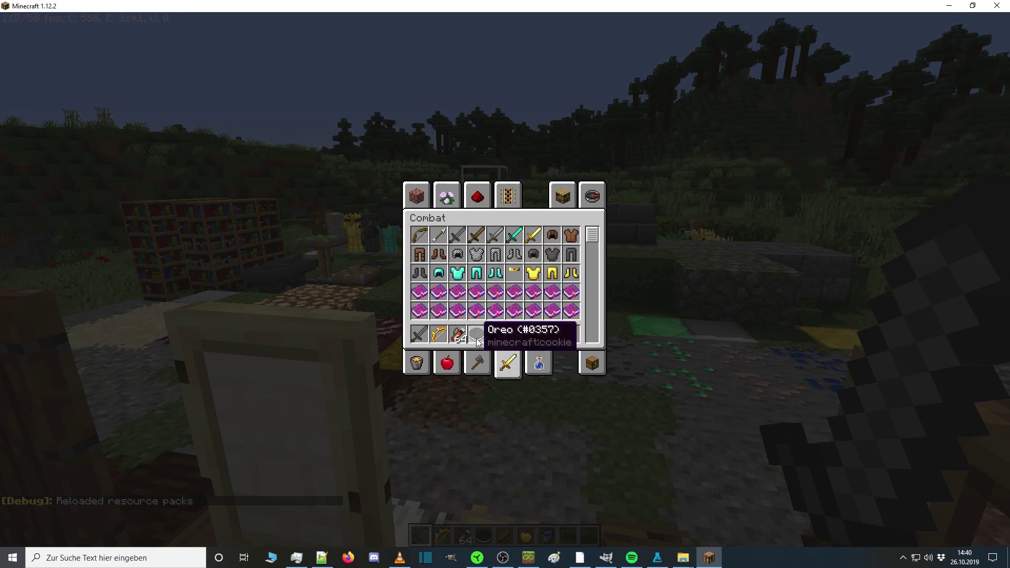
# Split the 64 arrows across several hotbar slots into stacks of 32 and 16 to compare their quiver textures.
pyautogui.click(462, 337)
pyautogui.click(552, 335)
pyautogui.click(552, 335)
pyautogui.moveTo(555, 335); pyautogui.dragTo(564, 335)
pyautogui.rightClick(552, 337)
pyautogui.click(458, 337)
pyautogui.click(458, 336)
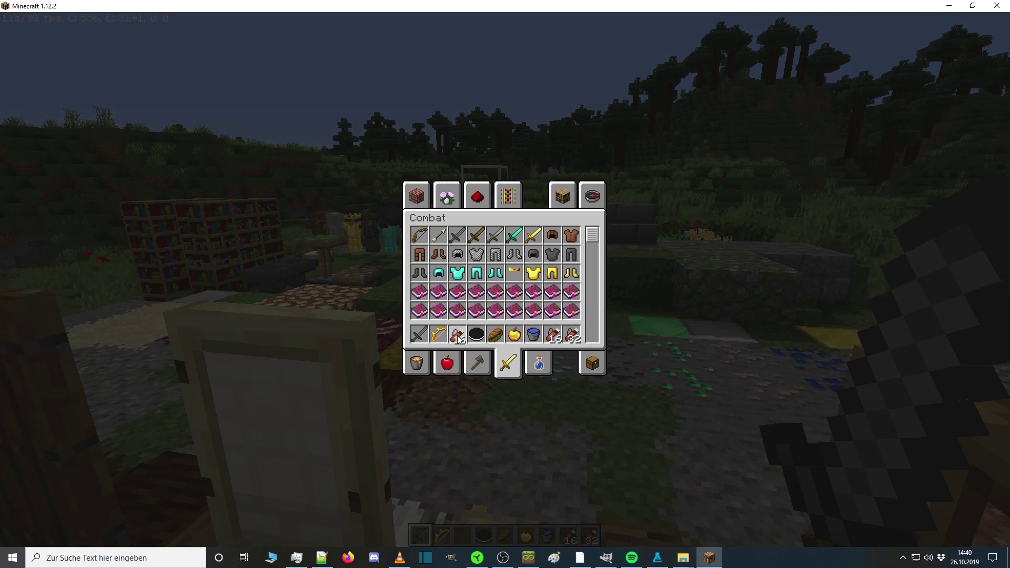
pyautogui.click(458, 334)
pyautogui.click(457, 333)
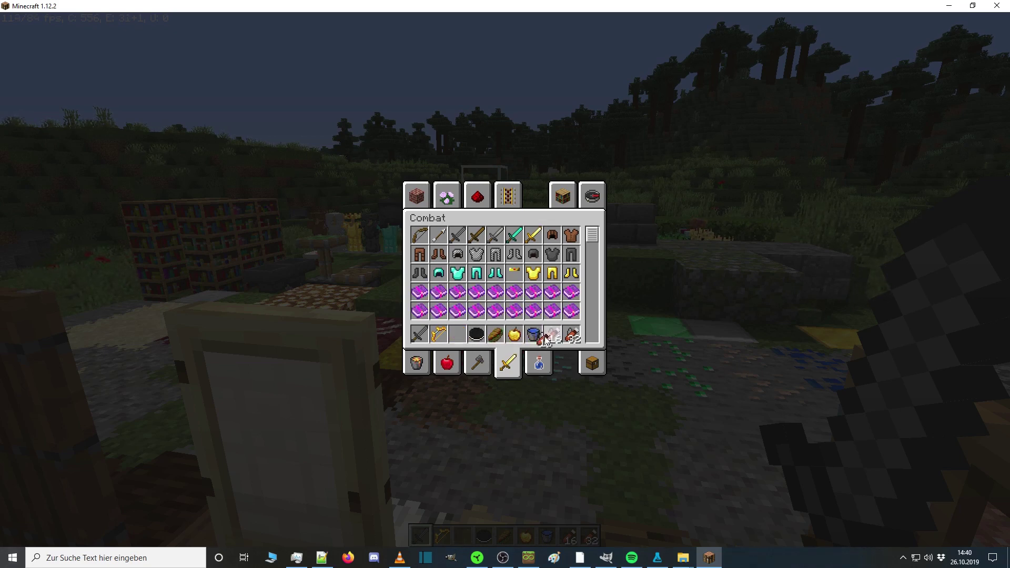
# Recombine the split arrows into a single stack of 64 in the third hotbar slot.
pyautogui.click(555, 334)
pyautogui.click(556, 333)
pyautogui.click(569, 334)
pyautogui.click(569, 334)
pyautogui.click(457, 335)
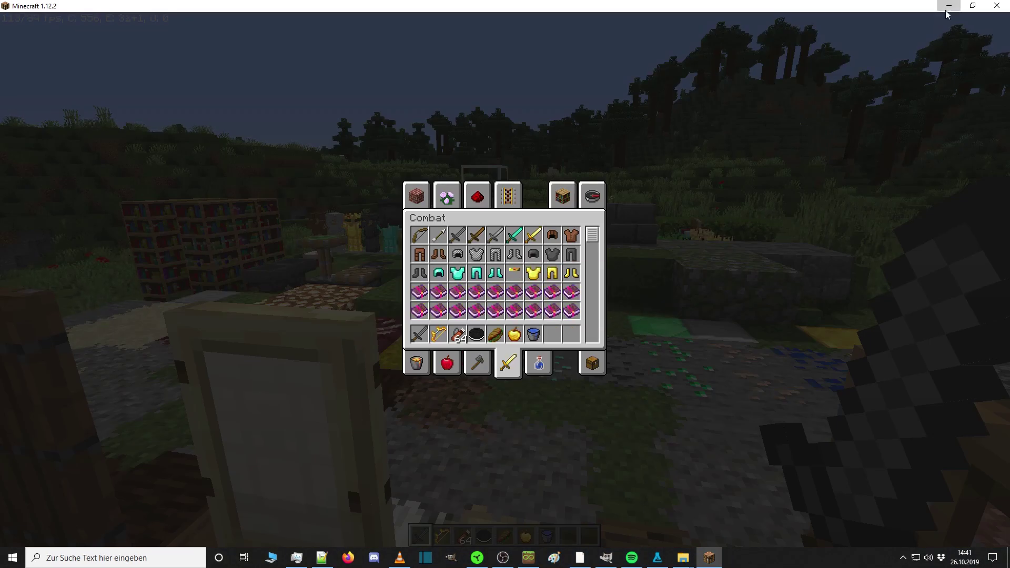
# Minimize Minecraft and open quiver.properties from the resource pack's mcpatcher/cit/arrow folder in Notepad++.
pyautogui.click(948, 6)
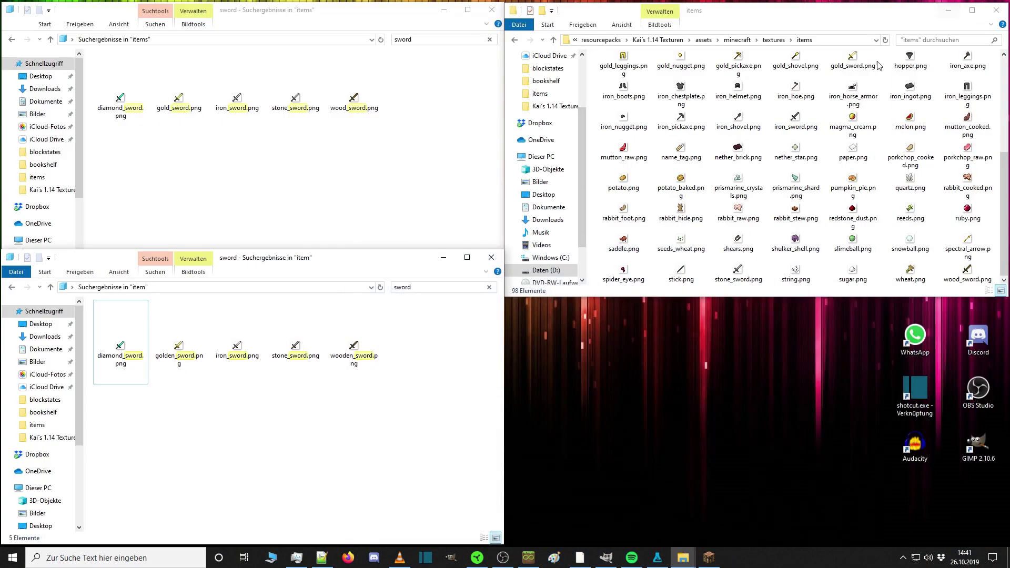
pyautogui.click(738, 41)
pyautogui.doubleClick(654, 94)
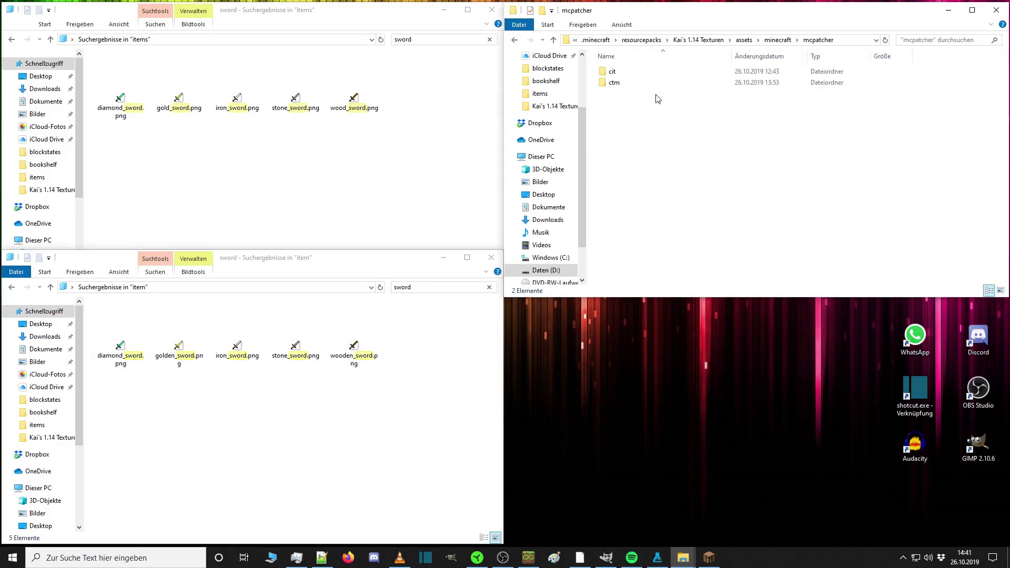
pyautogui.doubleClick(626, 74)
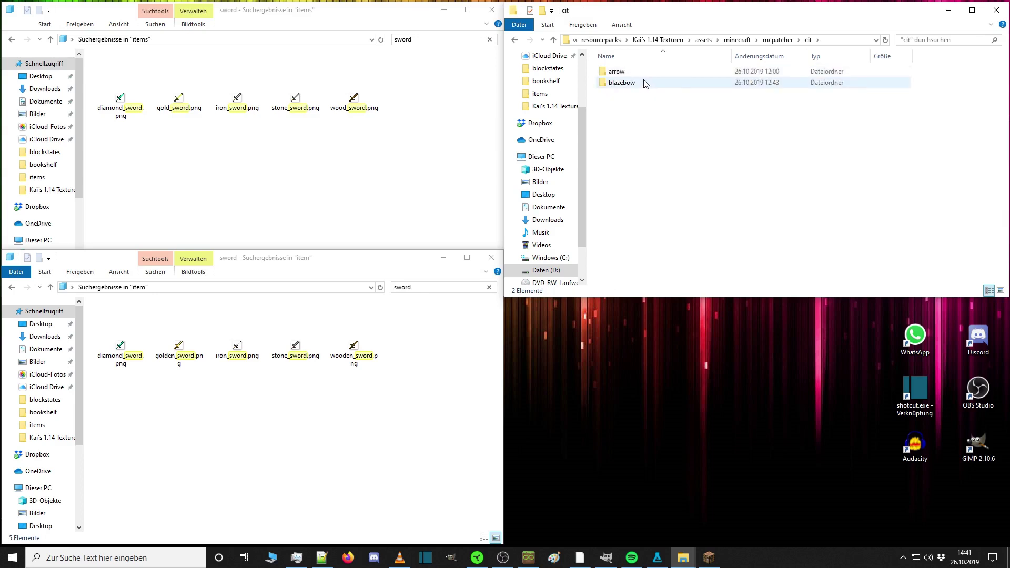
pyautogui.doubleClick(631, 73)
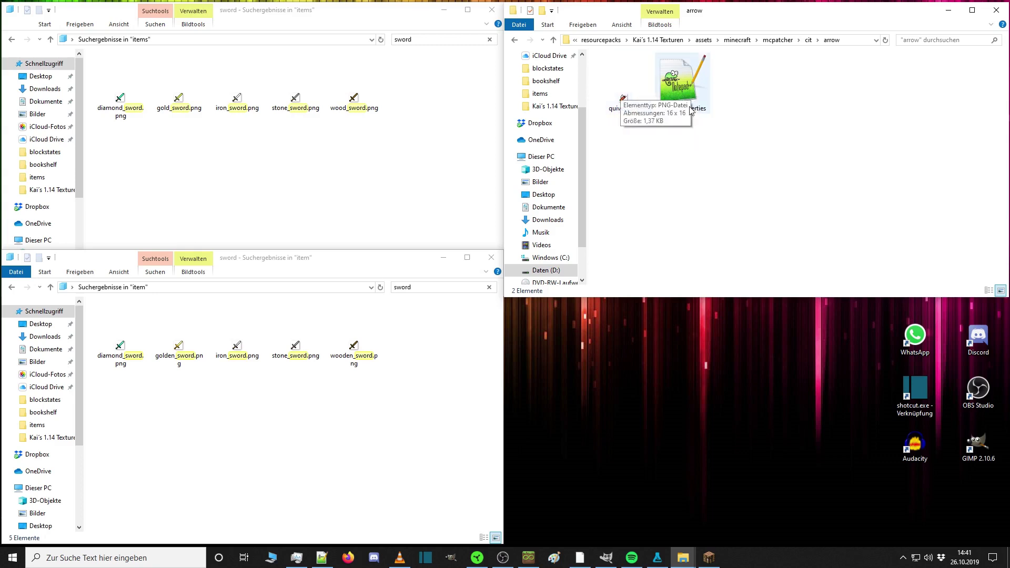
pyautogui.doubleClick(682, 80)
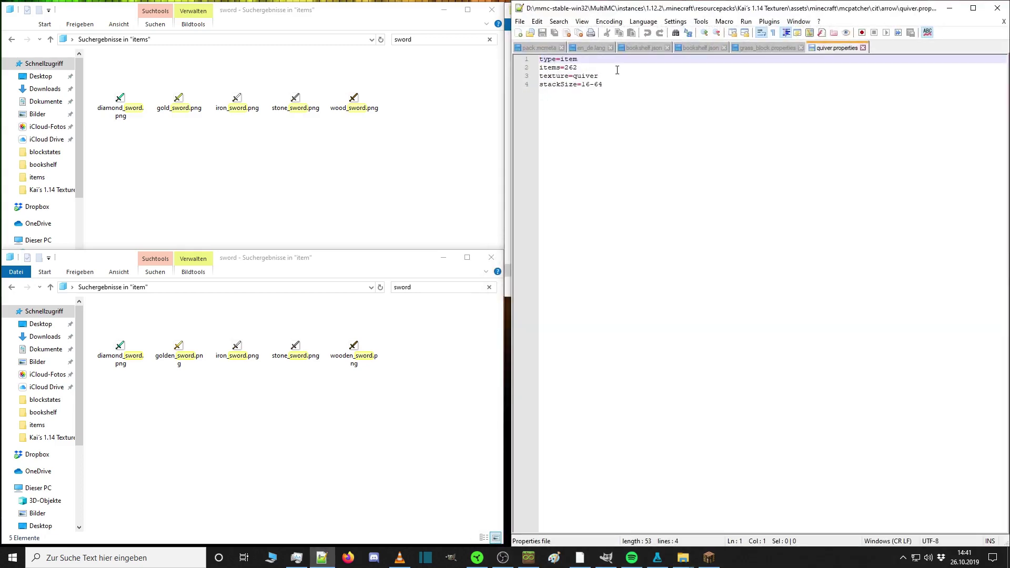
# Examine the type and items lines of quiver.properties and compare the item ID with the arrow's ID in Minecraft.
pyautogui.moveTo(540, 59); pyautogui.dragTo(586, 68)
pyautogui.click(581, 59)
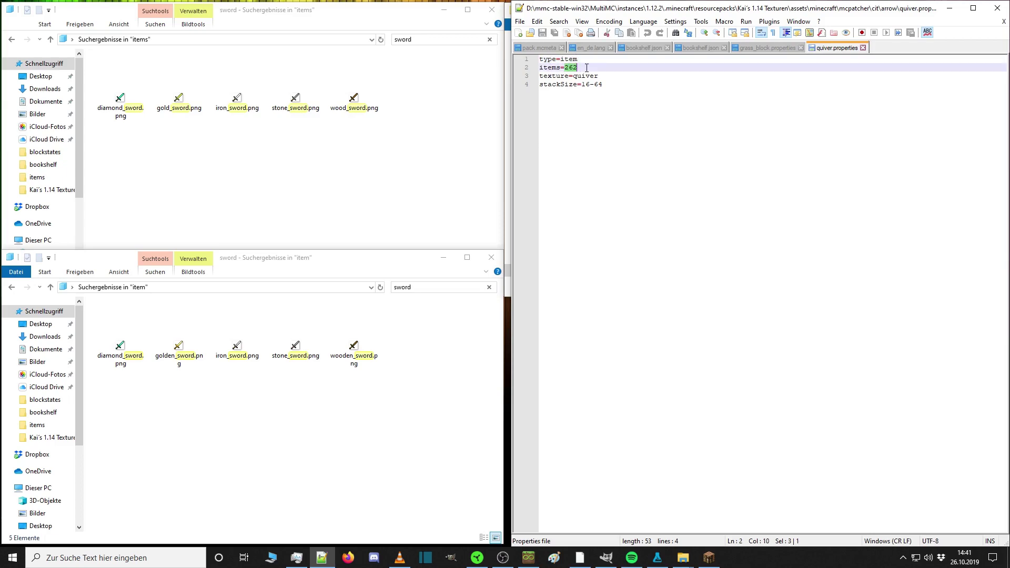
pyautogui.click(709, 557)
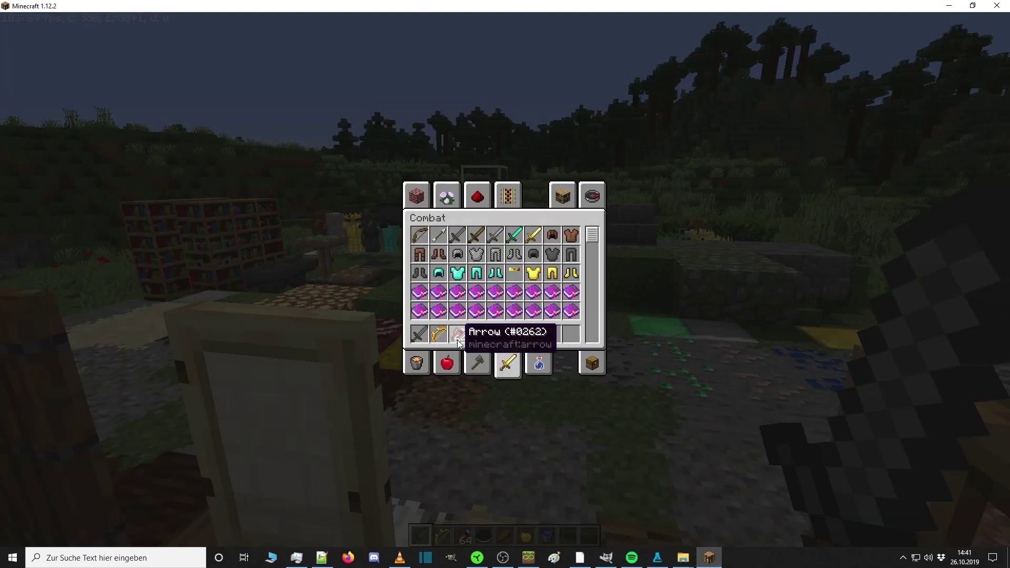
pyautogui.click(949, 6)
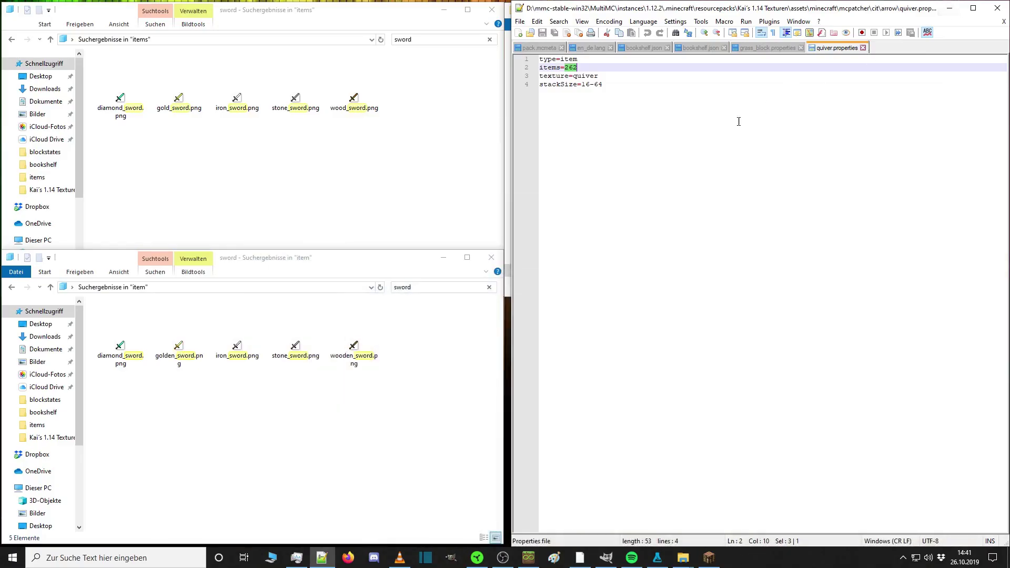
# Examine the texture and stackSize lines of quiver.properties, checking the texture name against the image file in the arrow folder.
pyautogui.moveTo(575, 76); pyautogui.dragTo(600, 76)
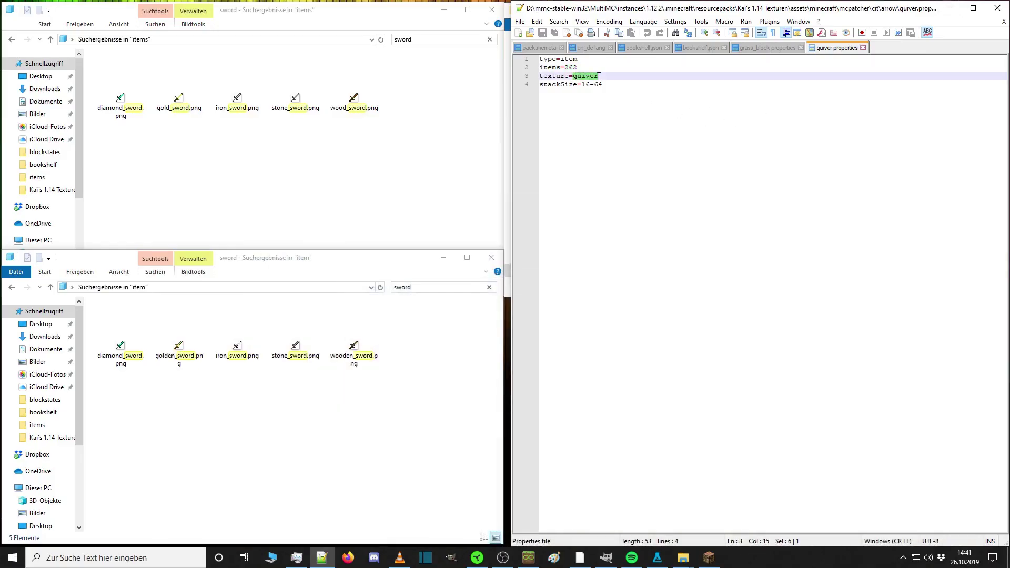
pyautogui.click(950, 8)
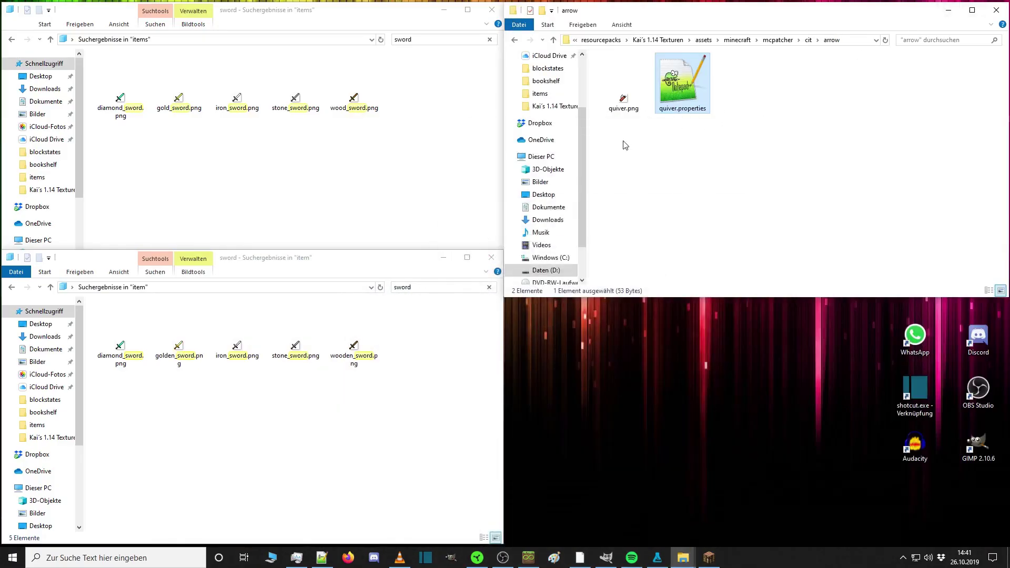
pyautogui.doubleClick(680, 91)
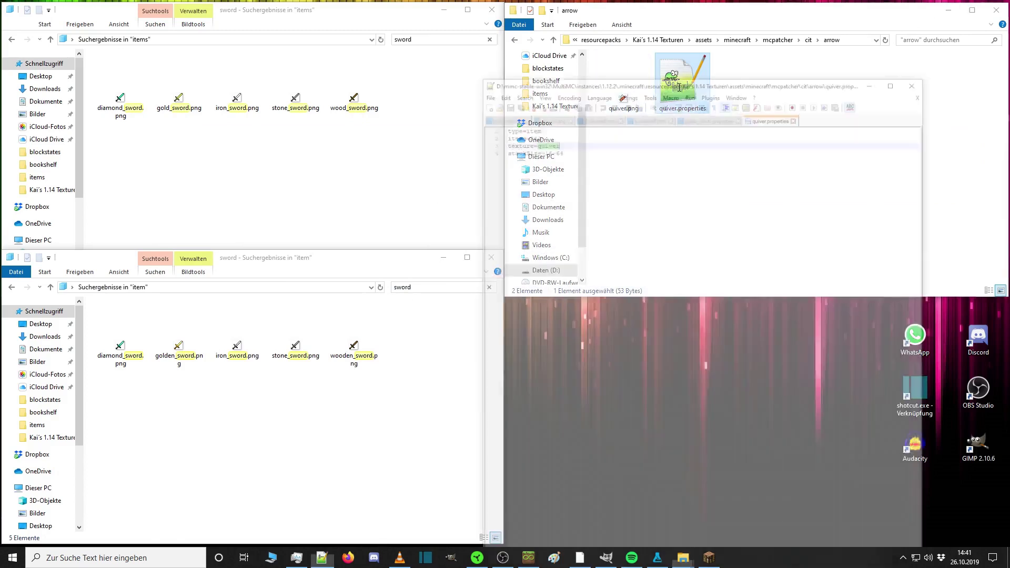
pyautogui.click(609, 78)
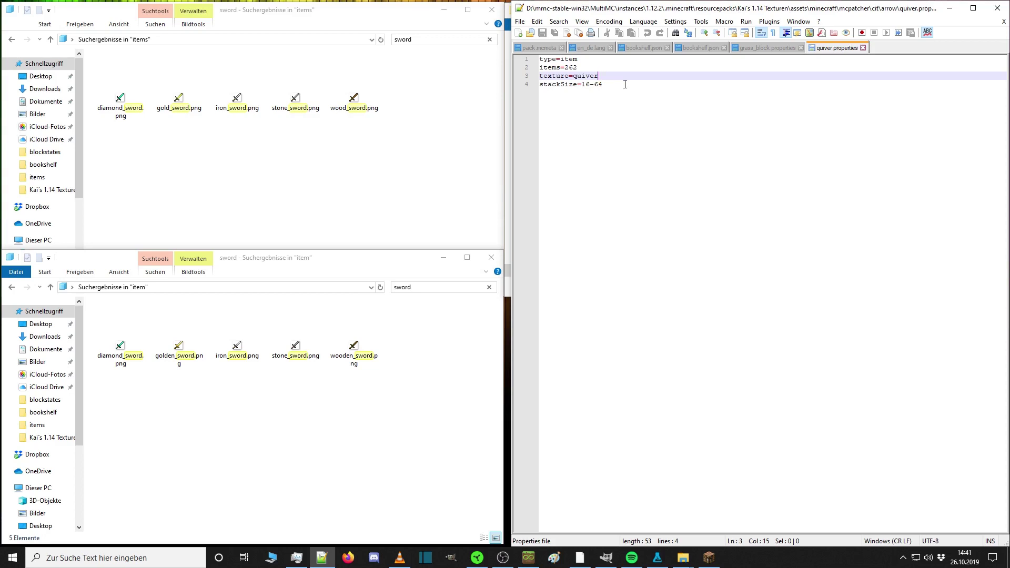
pyautogui.moveTo(540, 84); pyautogui.dragTo(581, 88)
pyautogui.click(583, 86)
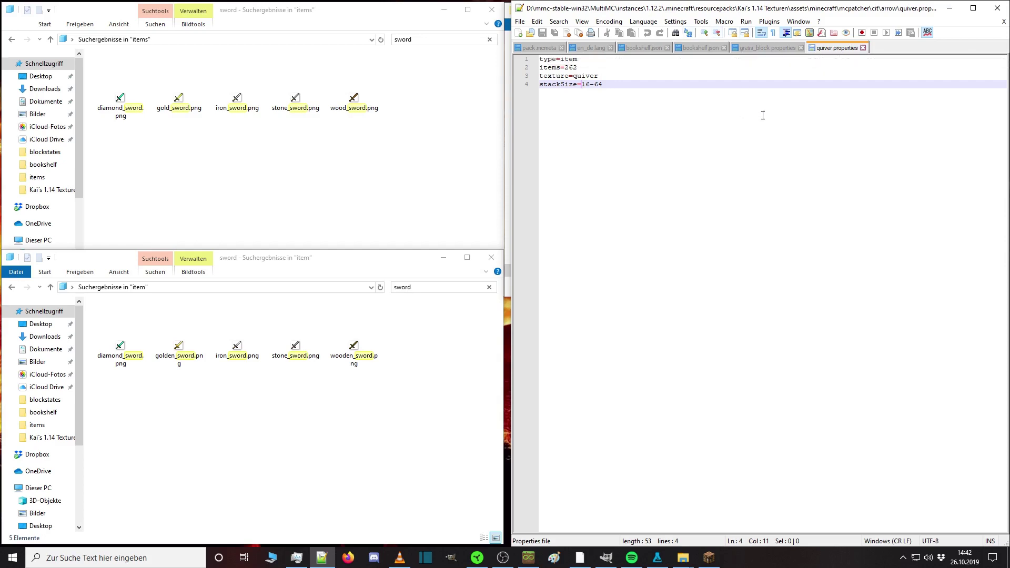
# Minimize the editor and open blaze bow.properties from the resource pack's mcpatcher/cit/blazebow folder in Notepad++.
pyautogui.click(950, 8)
pyautogui.press('BackSpace')
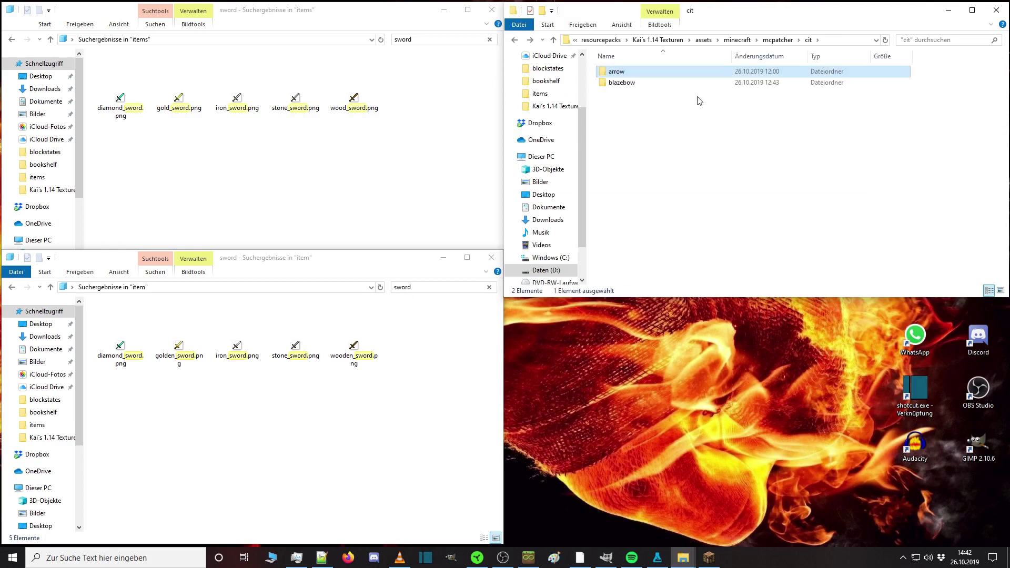
pyautogui.doubleClick(620, 84)
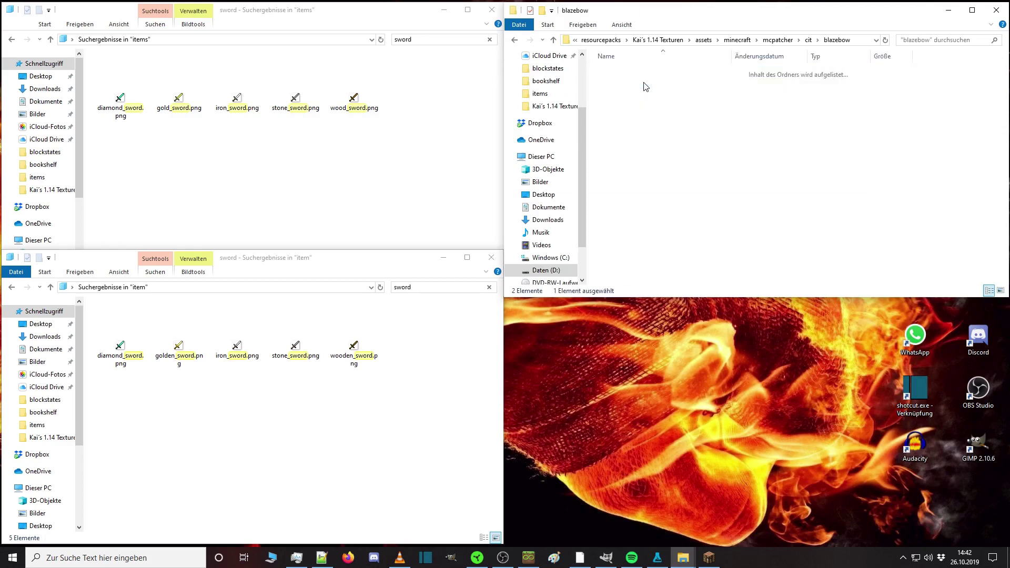
pyautogui.doubleClick(621, 90)
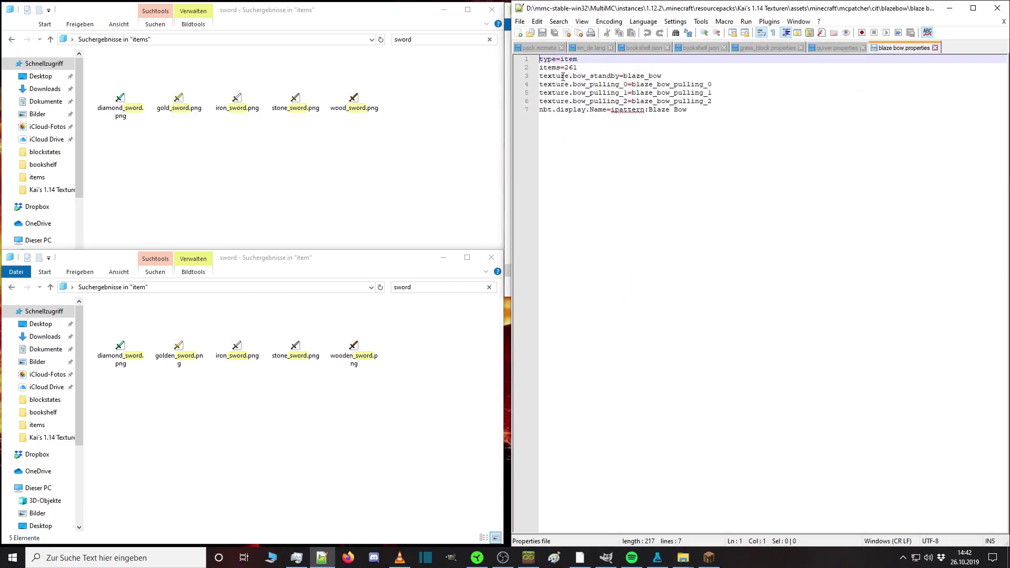
# Examine the bow_standby texture line of blaze bow.properties and compare its texture name with the image files in the blazebow folder.
pyautogui.moveTo(539, 59); pyautogui.dragTo(661, 76)
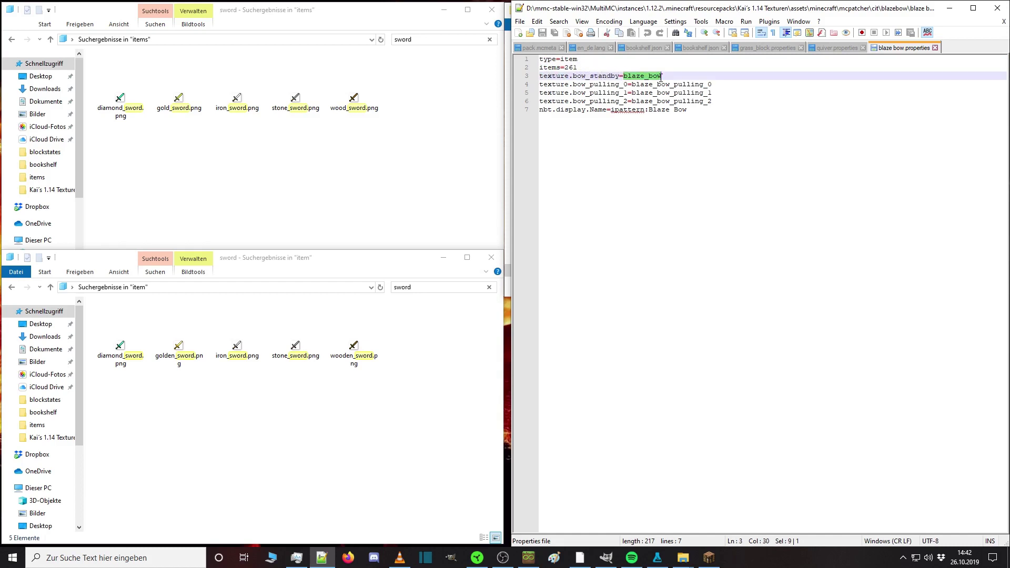
pyautogui.click(950, 8)
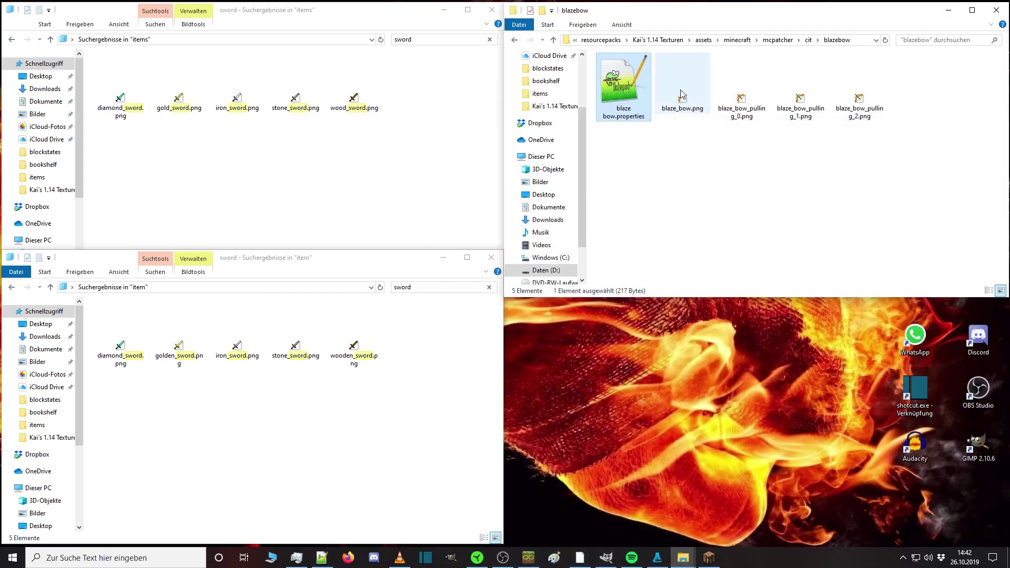
pyautogui.doubleClick(622, 86)
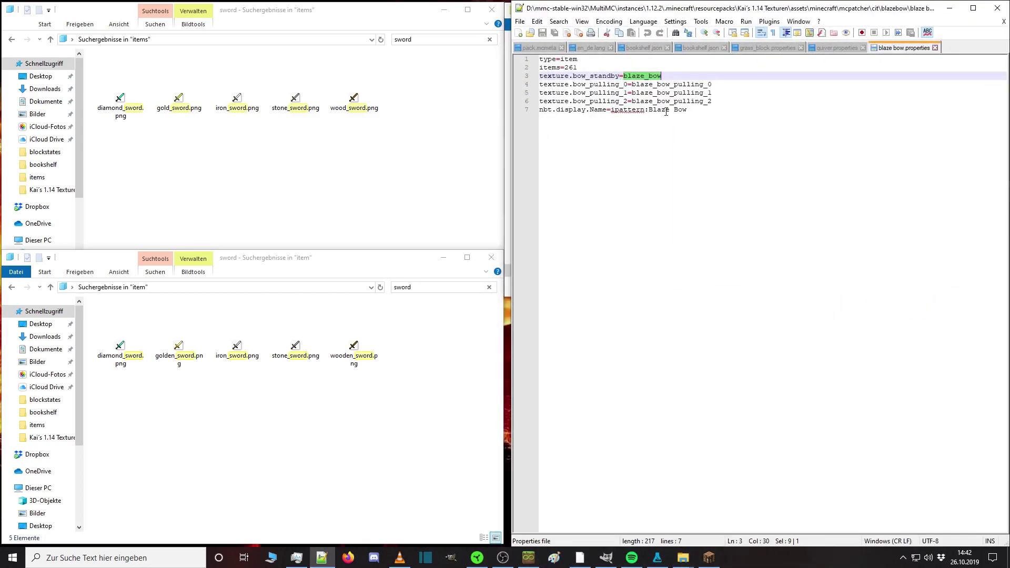
# Review the bow texture lines and the nbt.display.Name entry in blaze bow.properties, and put the editor out of the way.
pyautogui.moveTo(544, 85); pyautogui.dragTo(625, 101)
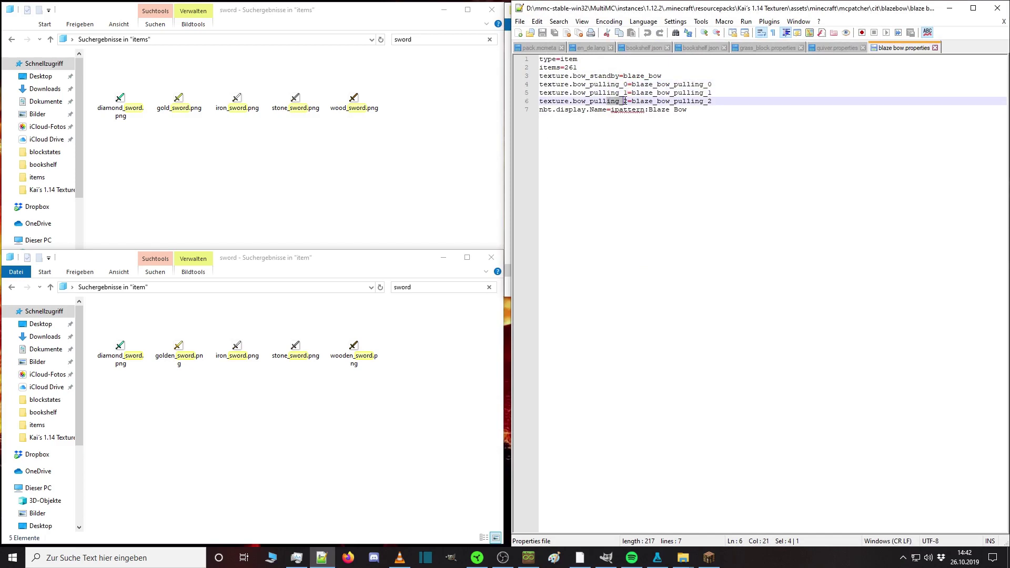
pyautogui.click(950, 8)
pyautogui.doubleClick(631, 90)
pyautogui.moveTo(540, 110); pyautogui.dragTo(606, 111)
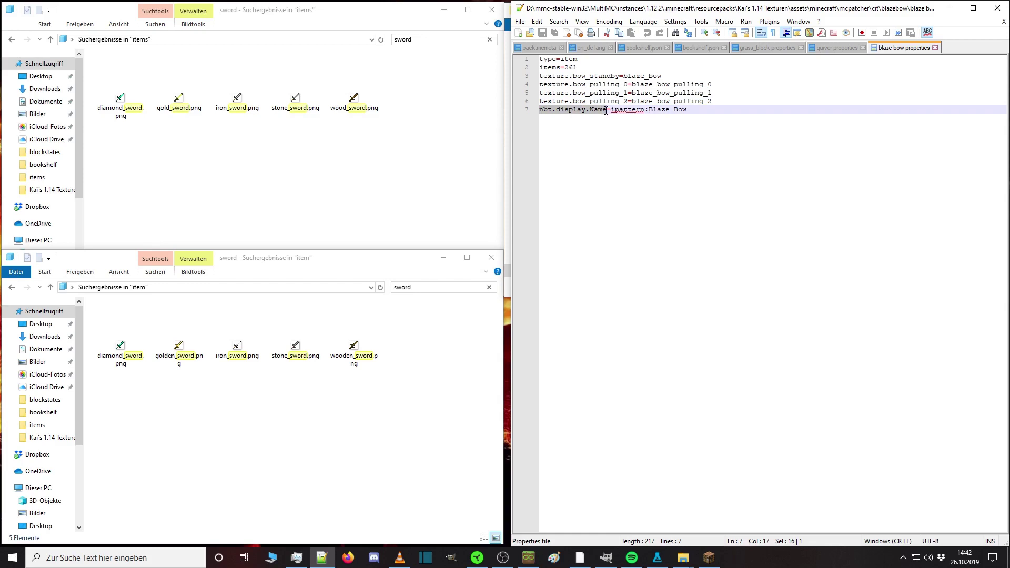
pyautogui.moveTo(606, 111); pyautogui.dragTo(697, 121)
pyautogui.click(949, 8)
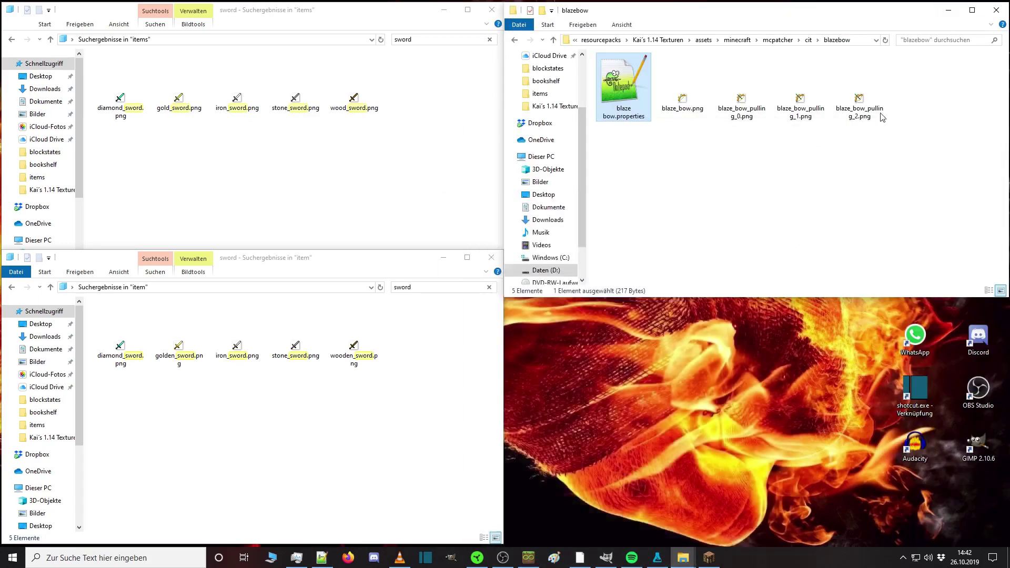
# Switch to Minecraft and put a plain bow from the Combat items into an empty hotbar slot.
pyautogui.click(709, 557)
pyautogui.press('Escape')
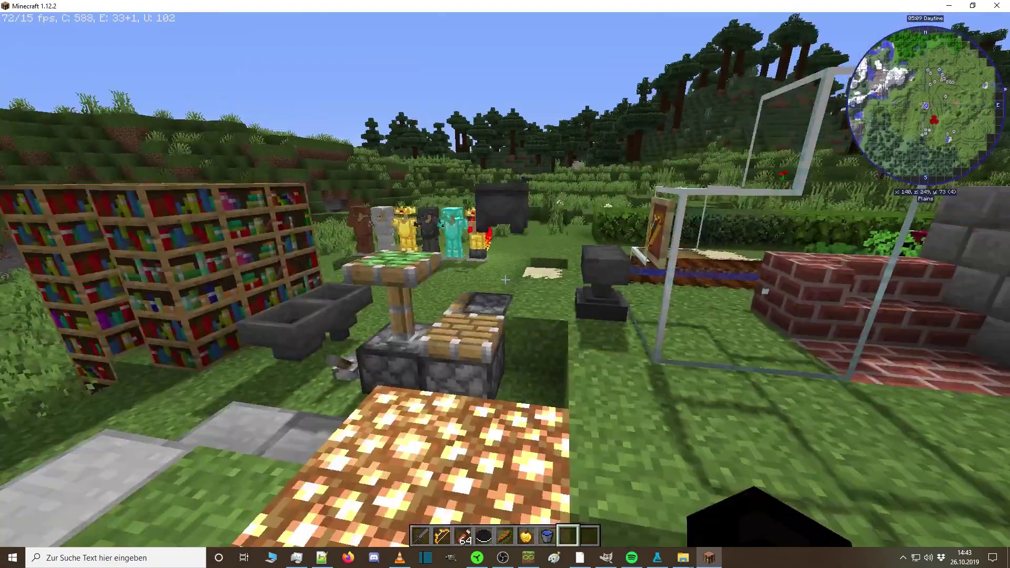
pyautogui.press('e')
pyautogui.click(420, 234)
pyautogui.click(551, 333)
pyautogui.press('e')
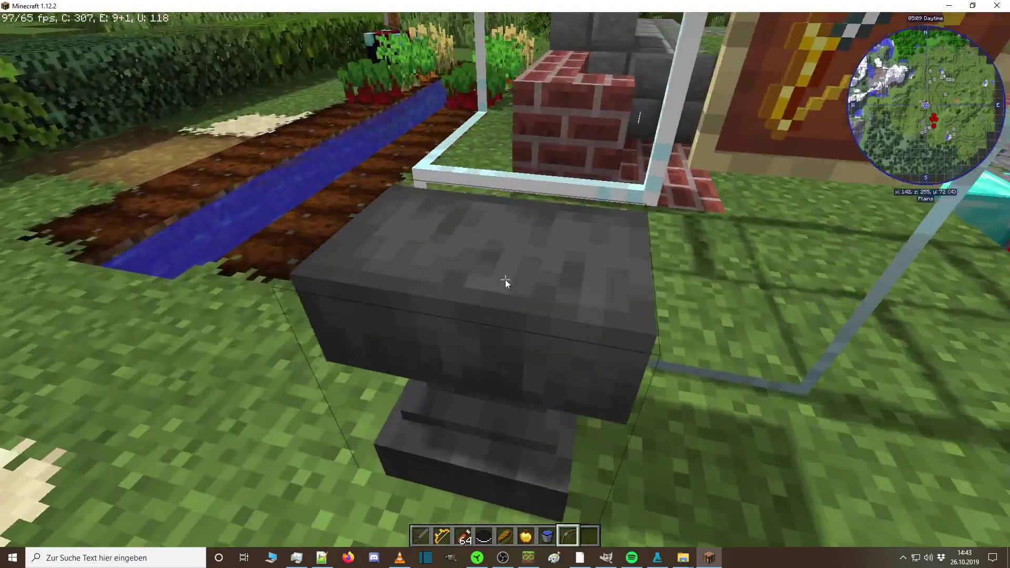
# Rename the plain bow as "Blaze Bow" at the anvil and take the renamed item.
pyautogui.rightClick(505, 280)
pyautogui.keyDown('shift'); pyautogui.click(561, 350); pyautogui.keyUp('shift')
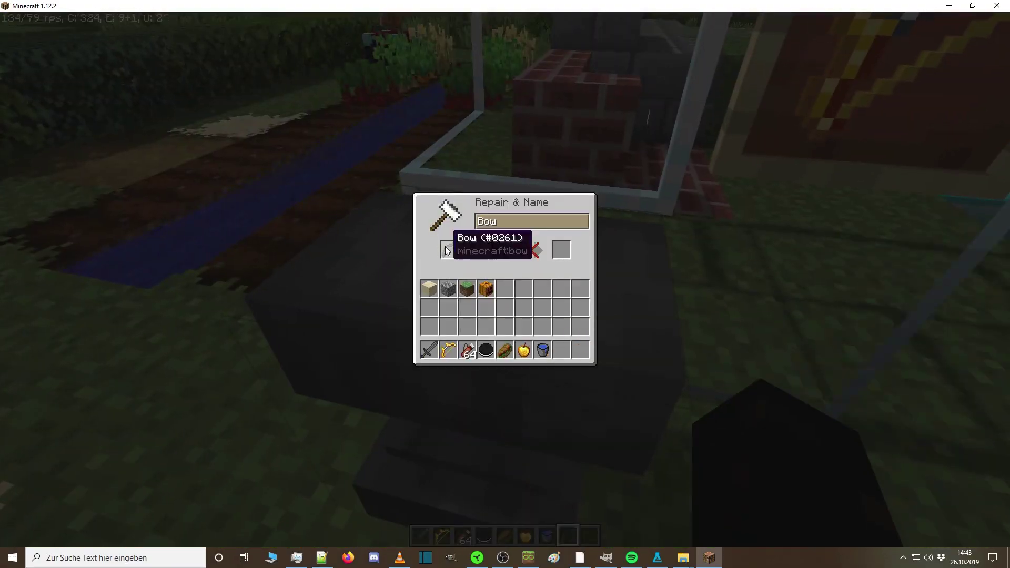
pyautogui.press('BackSpace')
pyautogui.press('BackSpace')
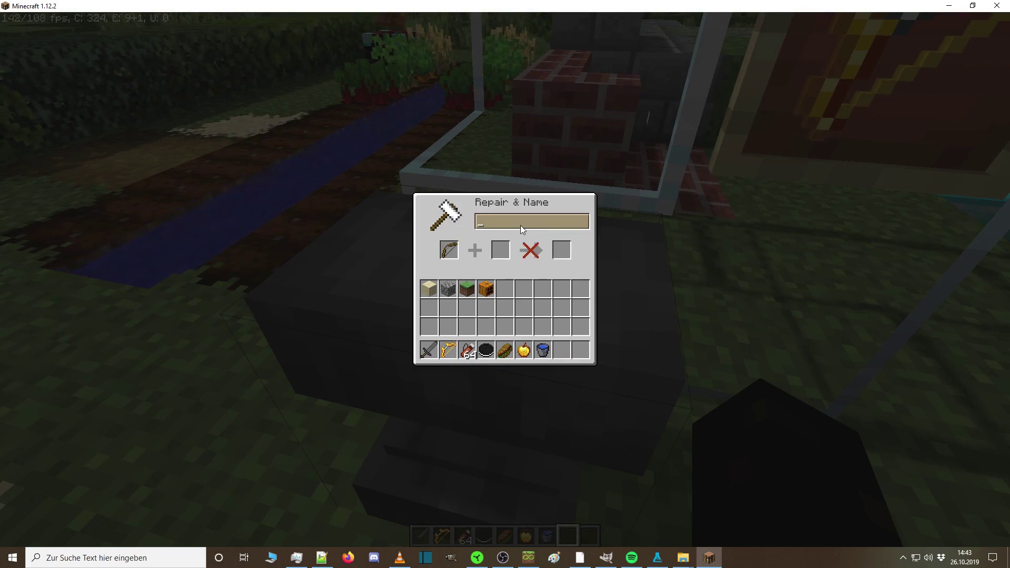
pyautogui.write('laze Bow')
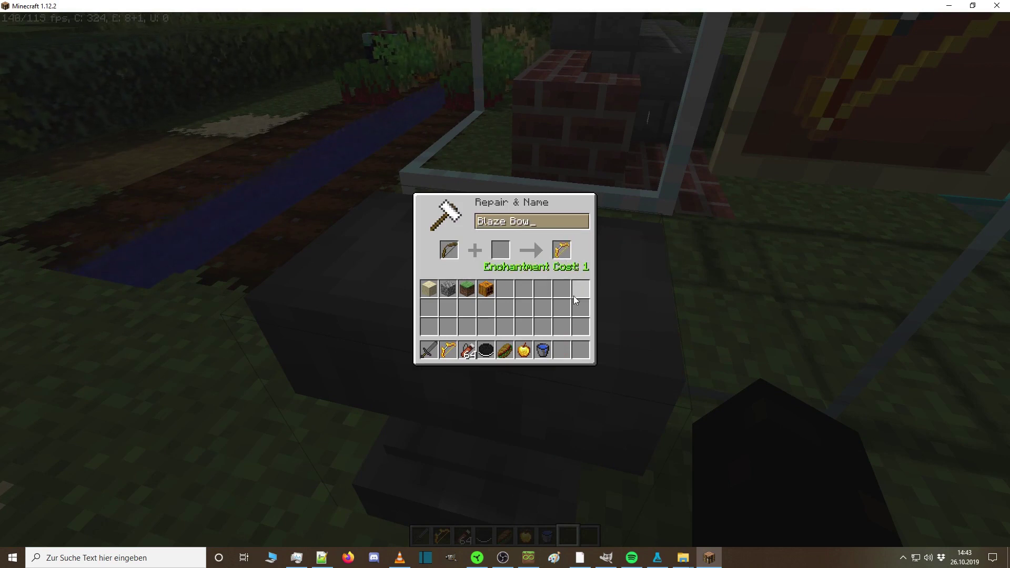
pyautogui.click(562, 250)
pyautogui.press('Escape')
# Go to the framed music disc and jukebox, and examine the music discs among the Miscellaneous items.
pyautogui.press('e')
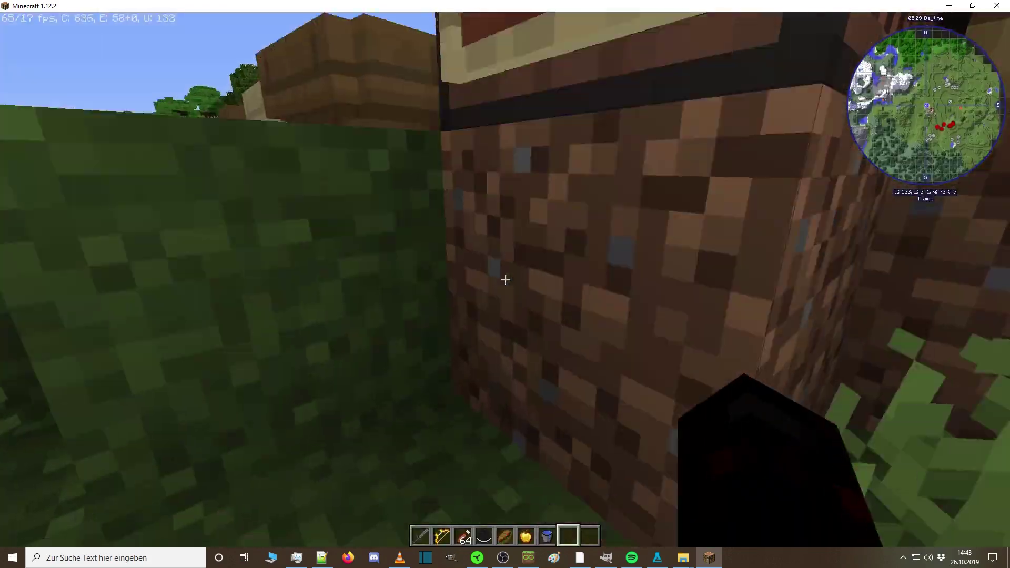
pyautogui.press('s')
pyautogui.press('w')
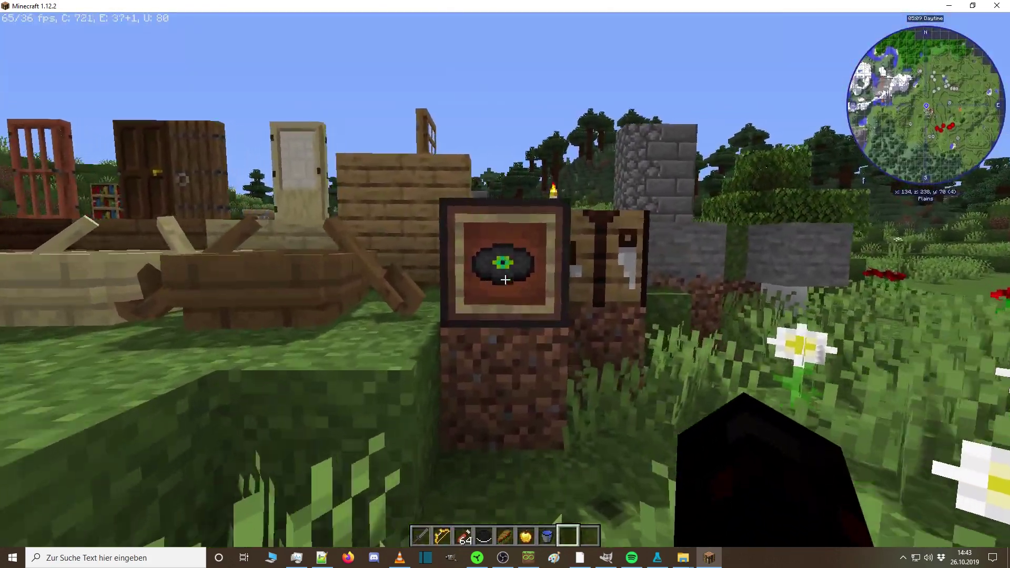
pyautogui.press('a')
pyautogui.press('space')
pyautogui.press('e')
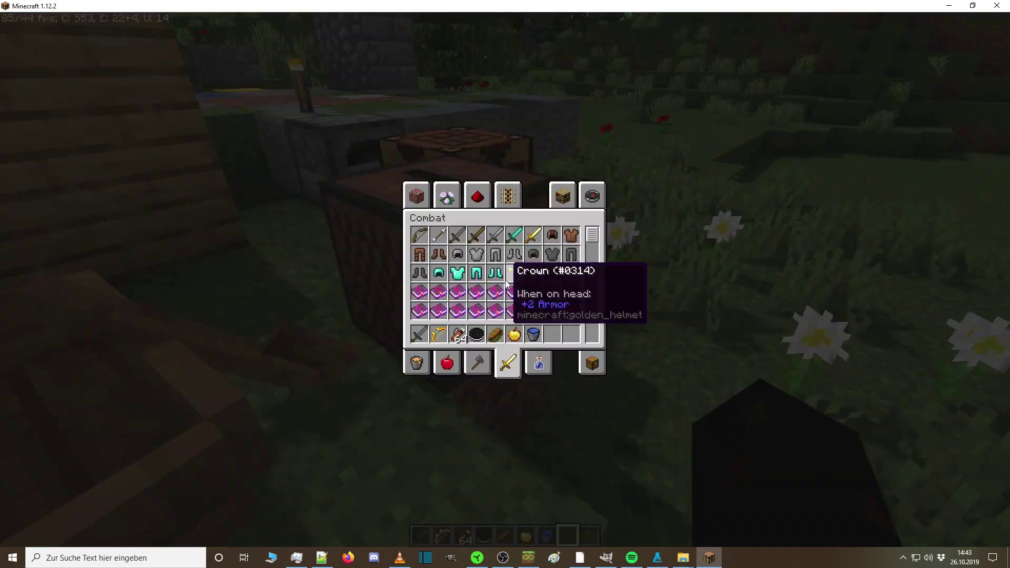
pyautogui.click(592, 363)
pyautogui.click(421, 363)
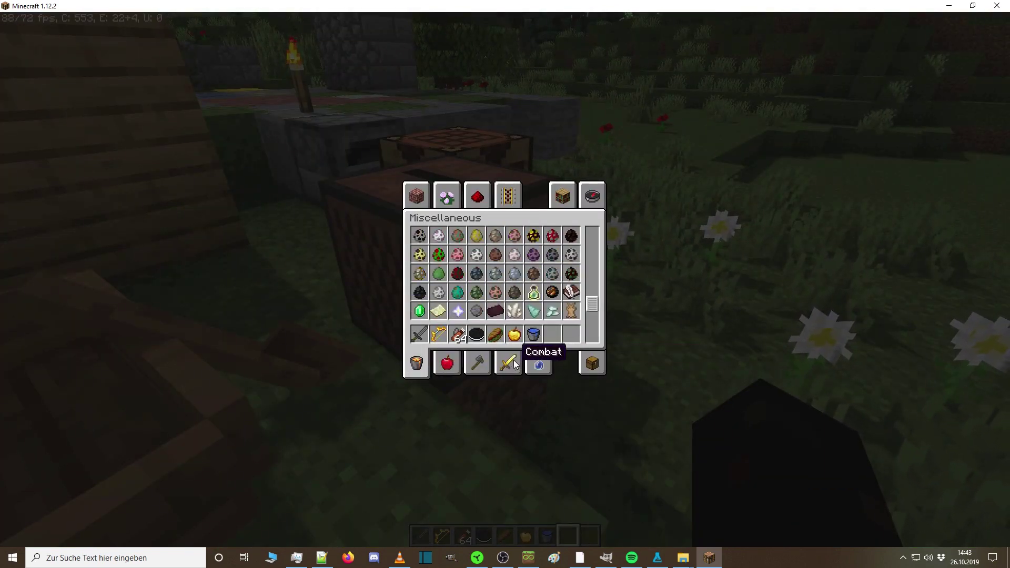
pyautogui.scroll(-5, 513, 358)
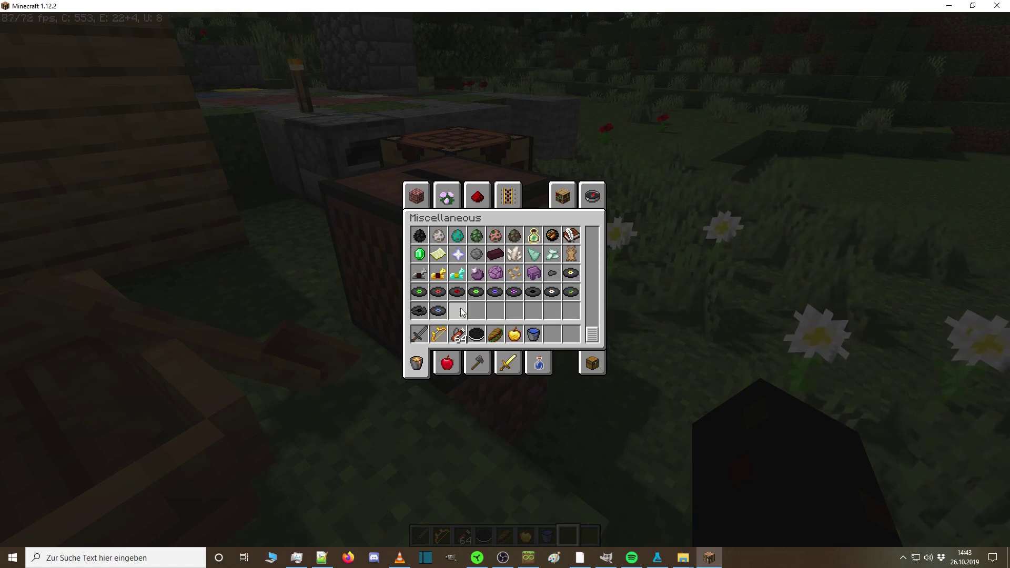
pyautogui.press('e')
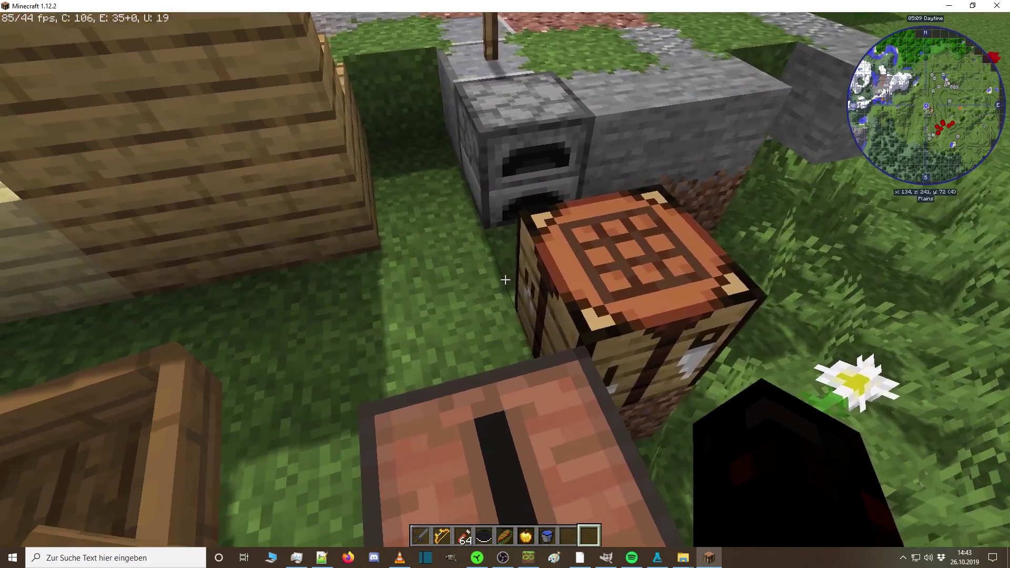
# Hold the sword from the first hotbar slot and view the character in third person.
pyautogui.press('1')
pyautogui.press('F5')
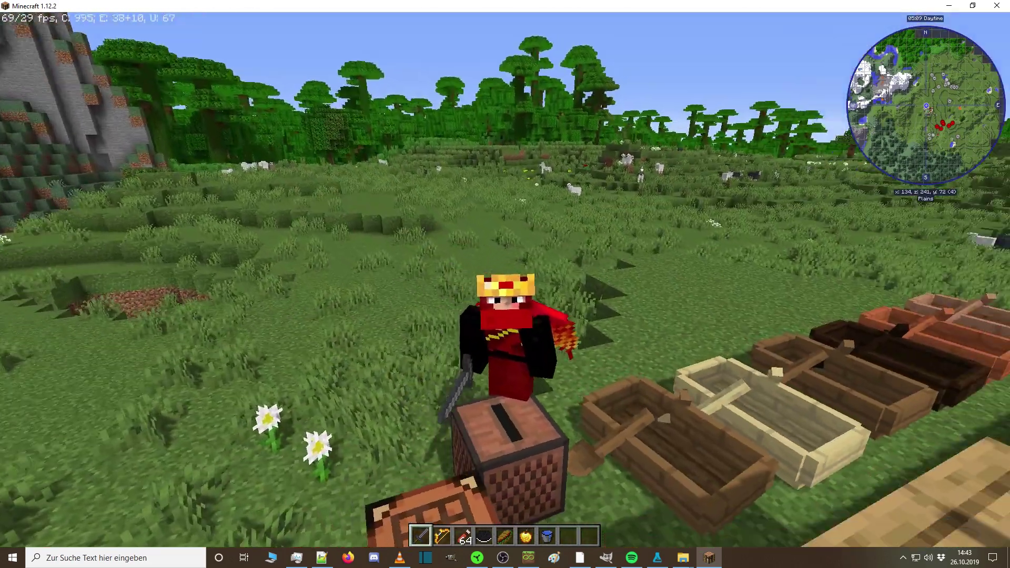
pyautogui.press('e')
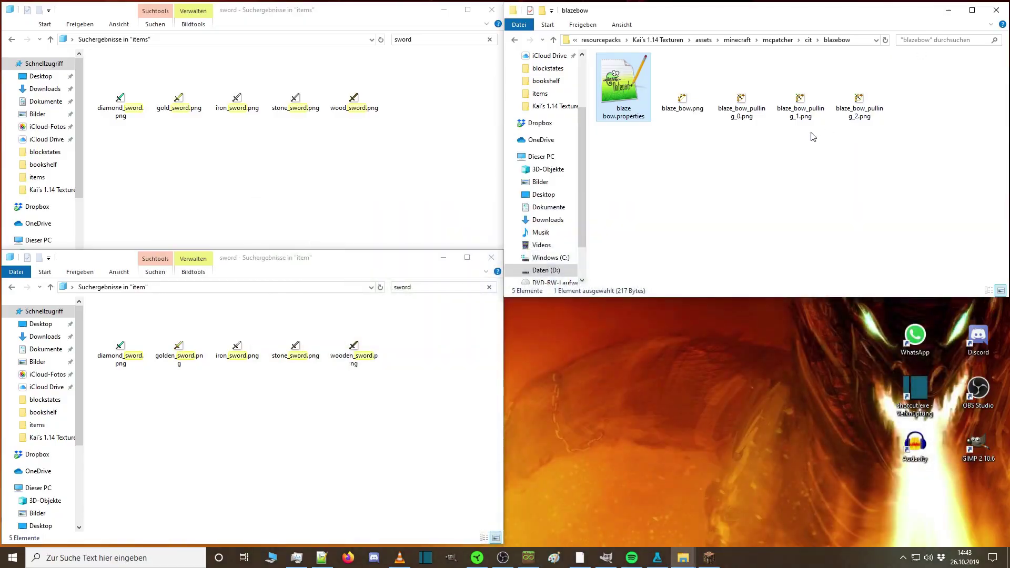
# Switch to File Explorer and open the resource pack's assets/minecraft/sounds/records folder.
pyautogui.click(812, 137)
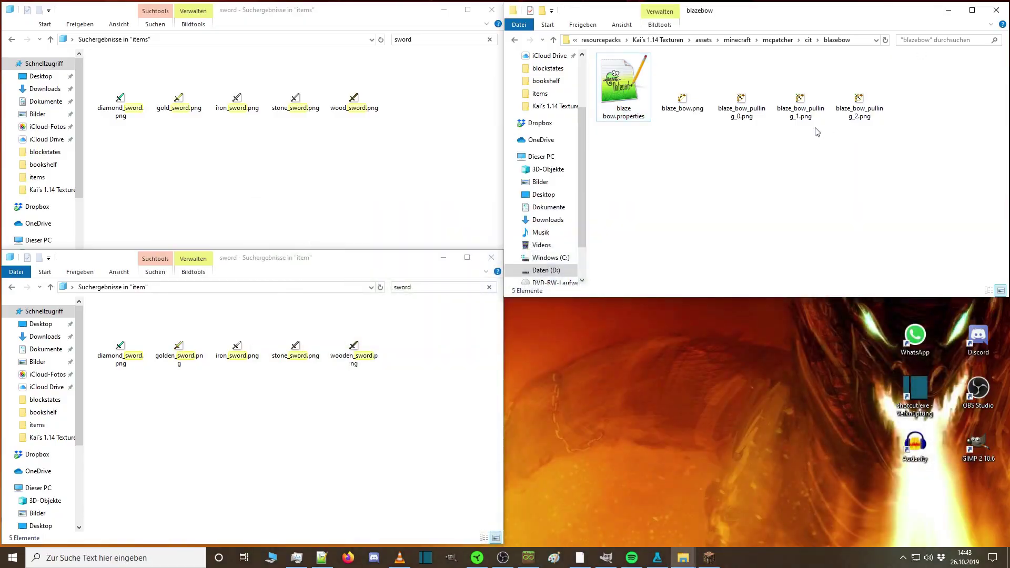
pyautogui.click(745, 41)
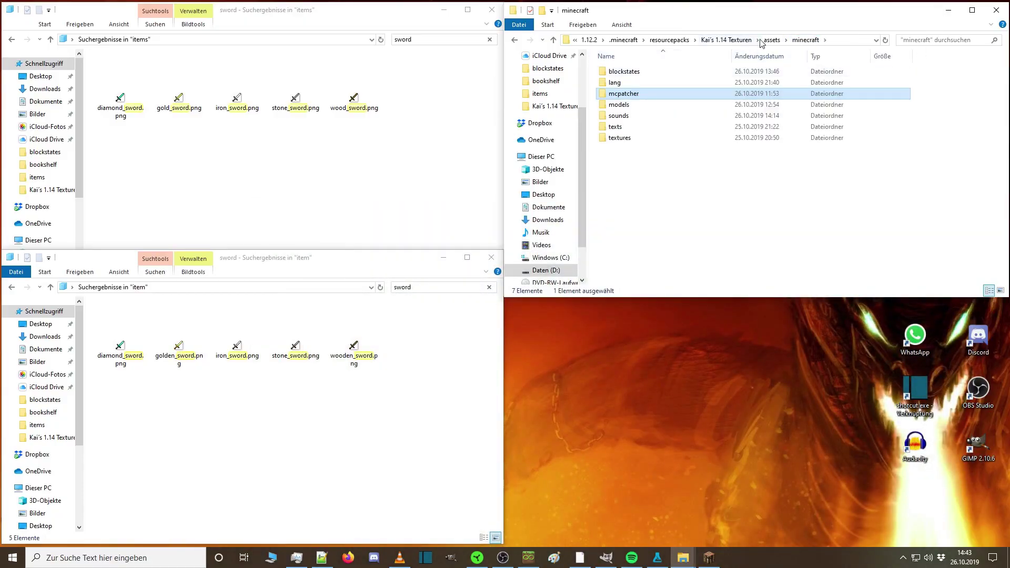
pyautogui.click(646, 168)
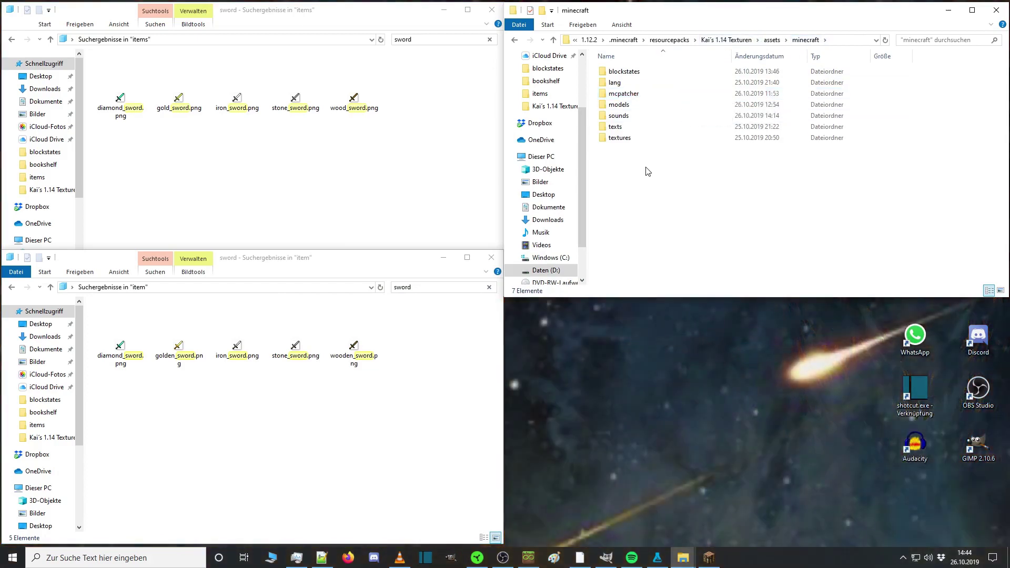
pyautogui.doubleClick(631, 119)
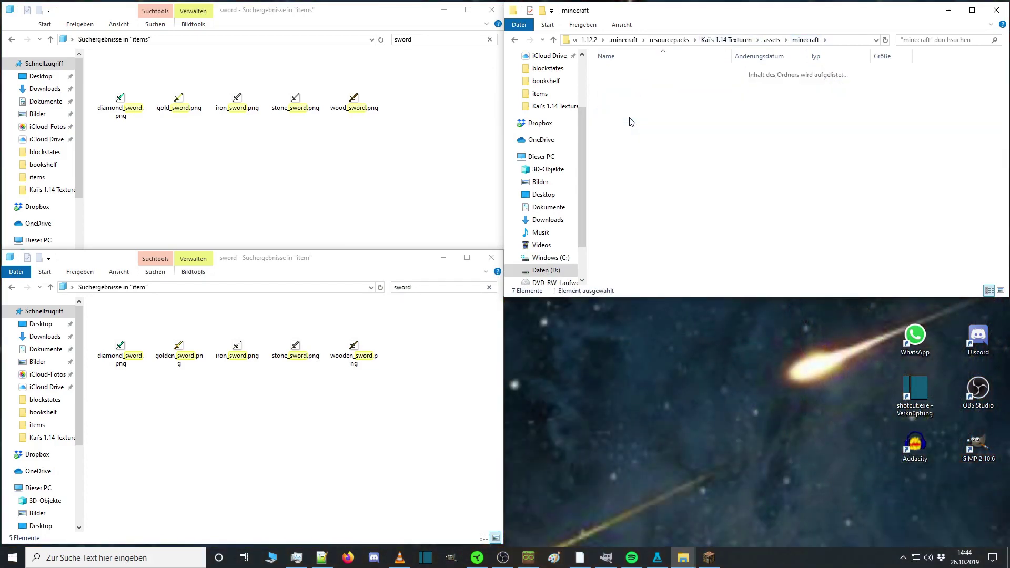
pyautogui.doubleClick(640, 73)
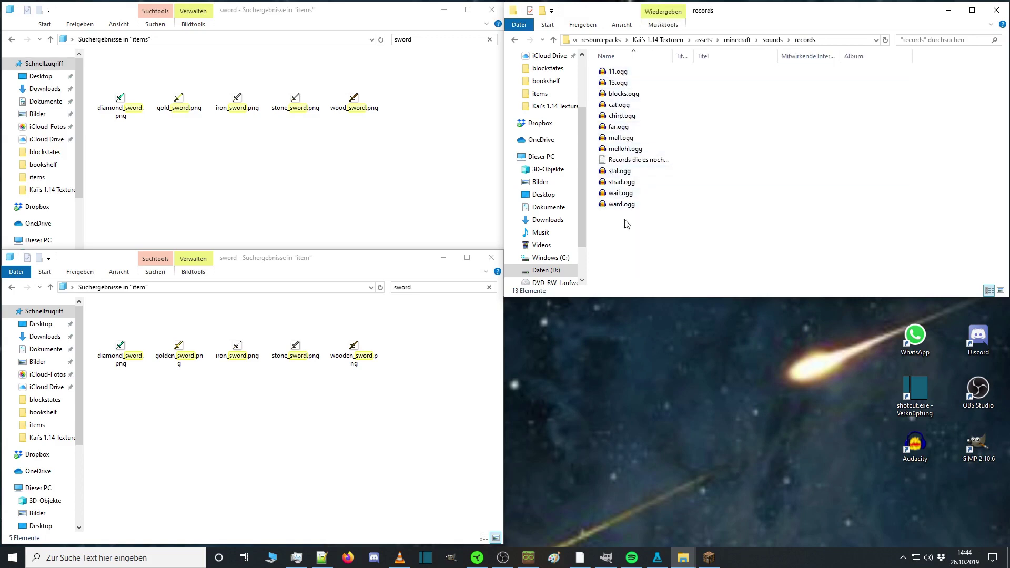
# Open another File Explorer window and browse to the OBS folder under D:\Aufnahmen.
pyautogui.click(409, 349)
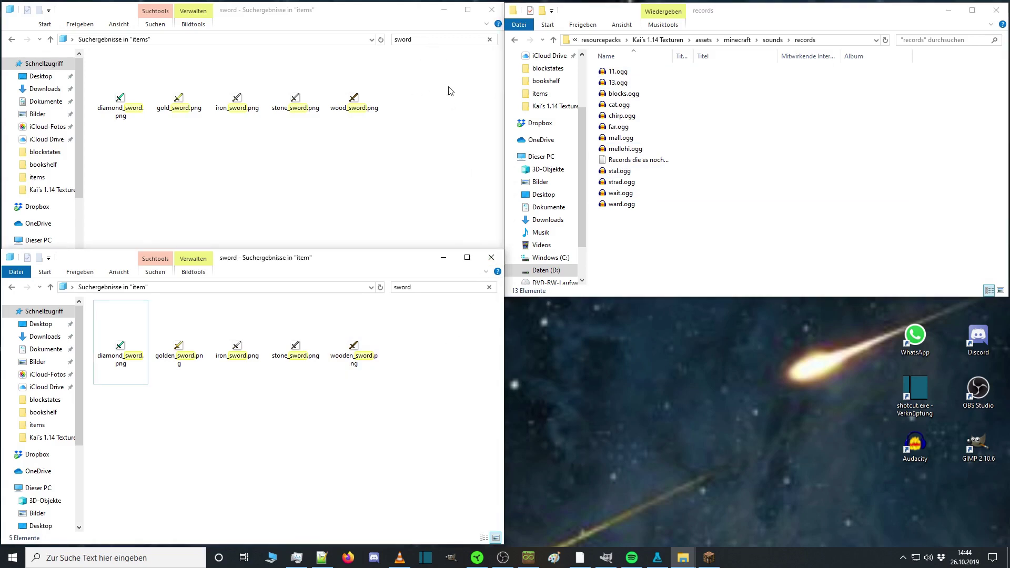
pyautogui.press('super+e')
pyautogui.doubleClick(410, 192)
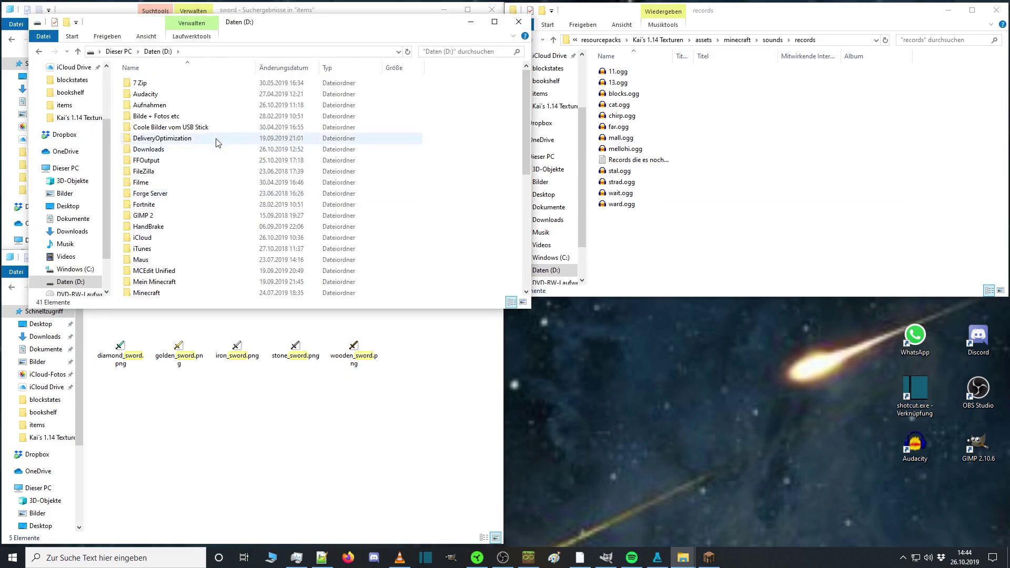
pyautogui.doubleClick(185, 105)
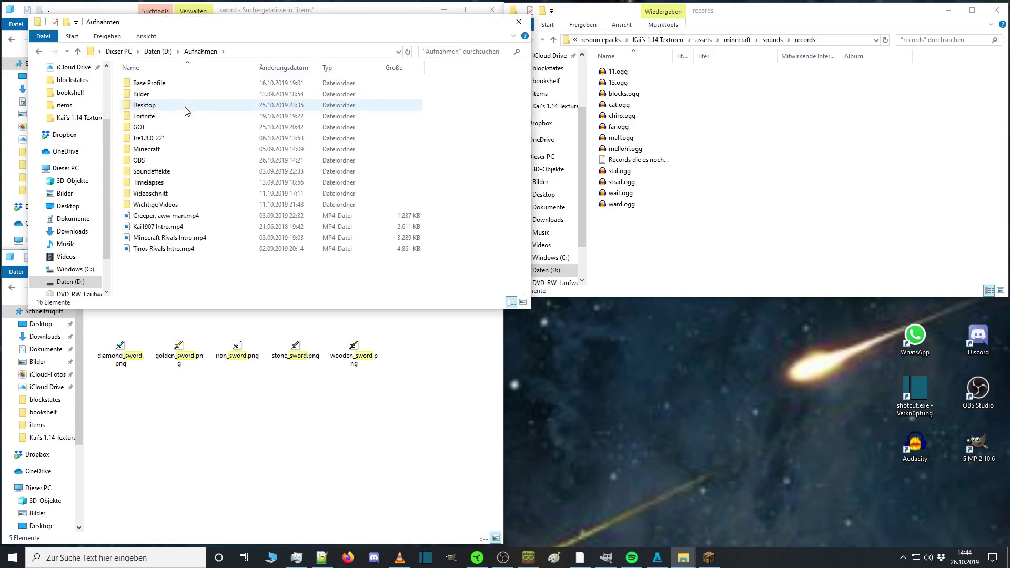
pyautogui.doubleClick(169, 159)
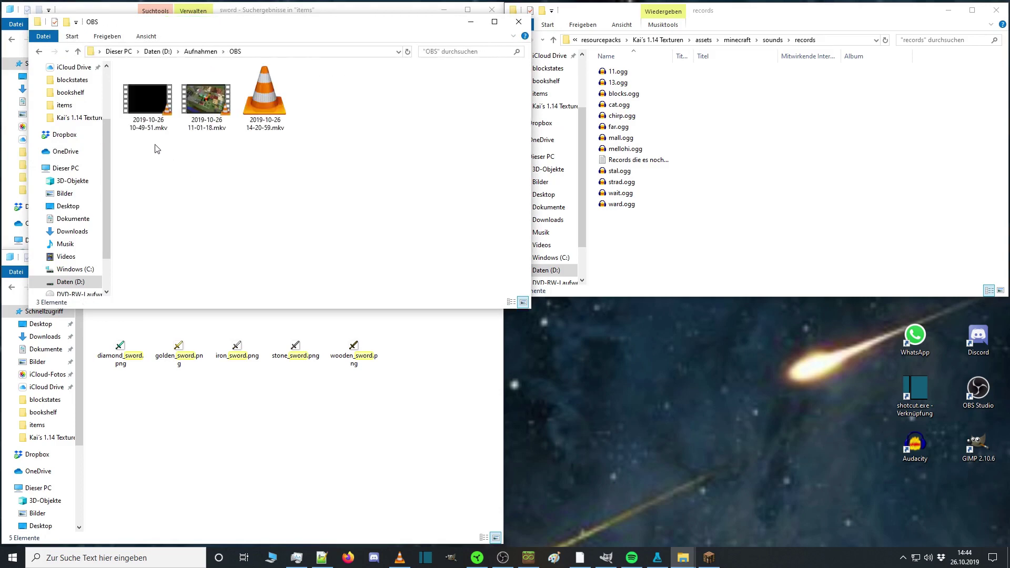
pyautogui.click(150, 114)
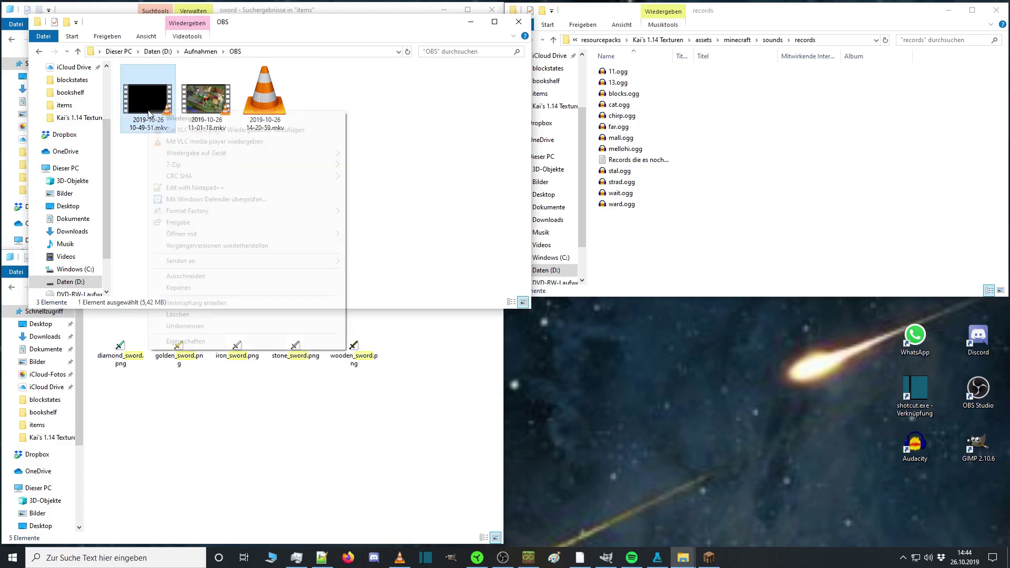
pyautogui.rightClick(149, 114)
pyautogui.click(135, 110)
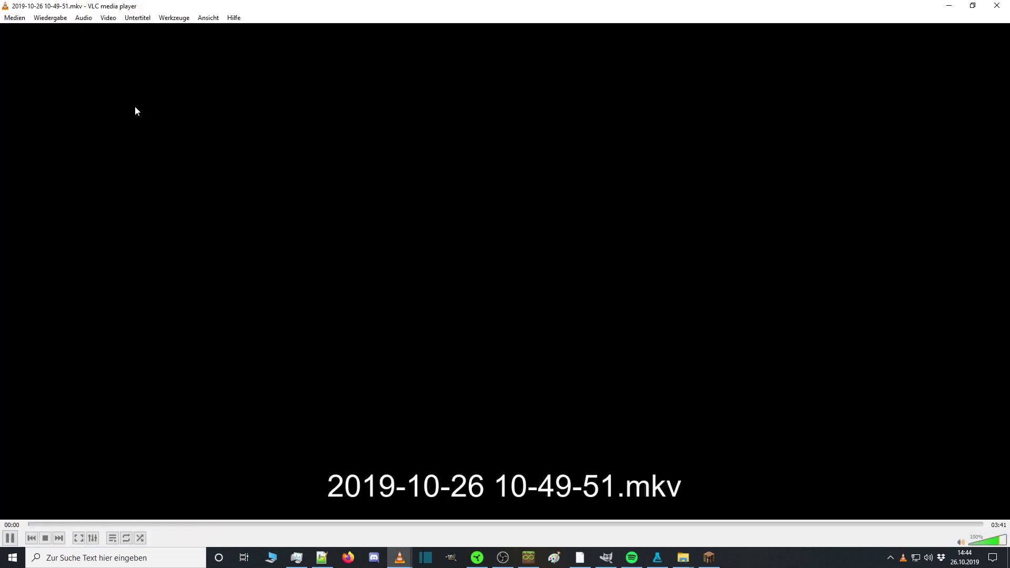
pyautogui.press('space')
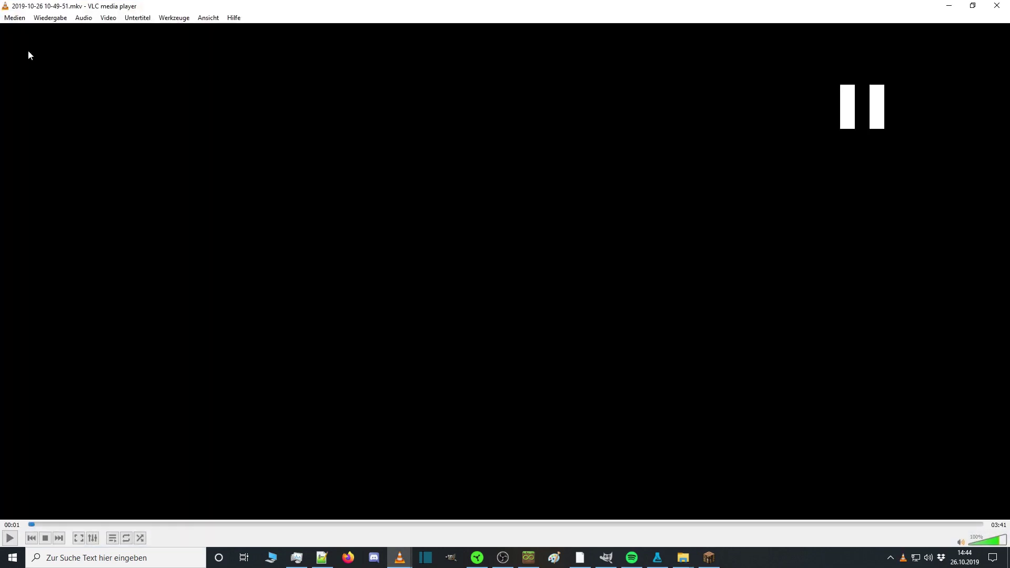
pyautogui.click(18, 21)
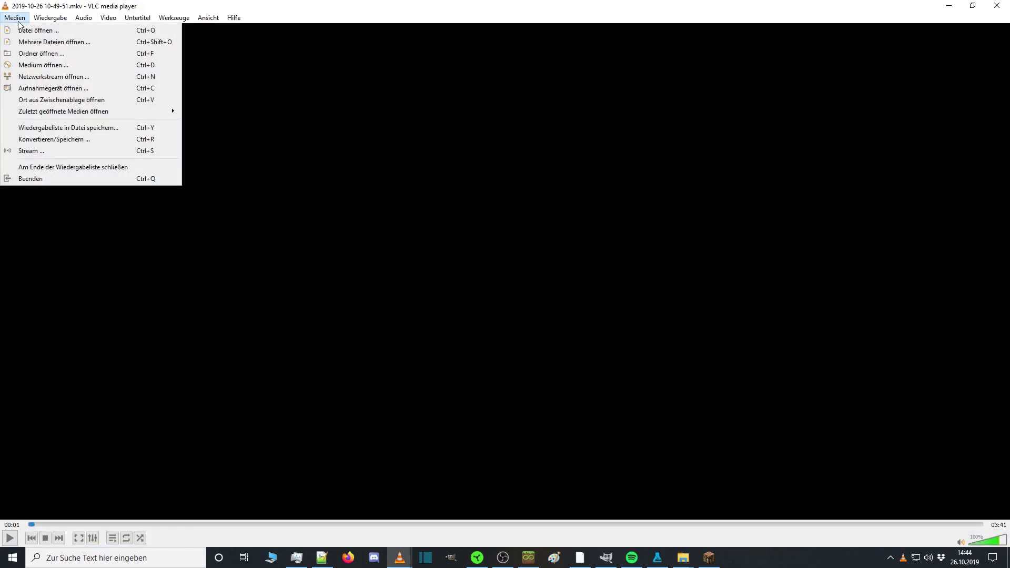
pyautogui.click(57, 138)
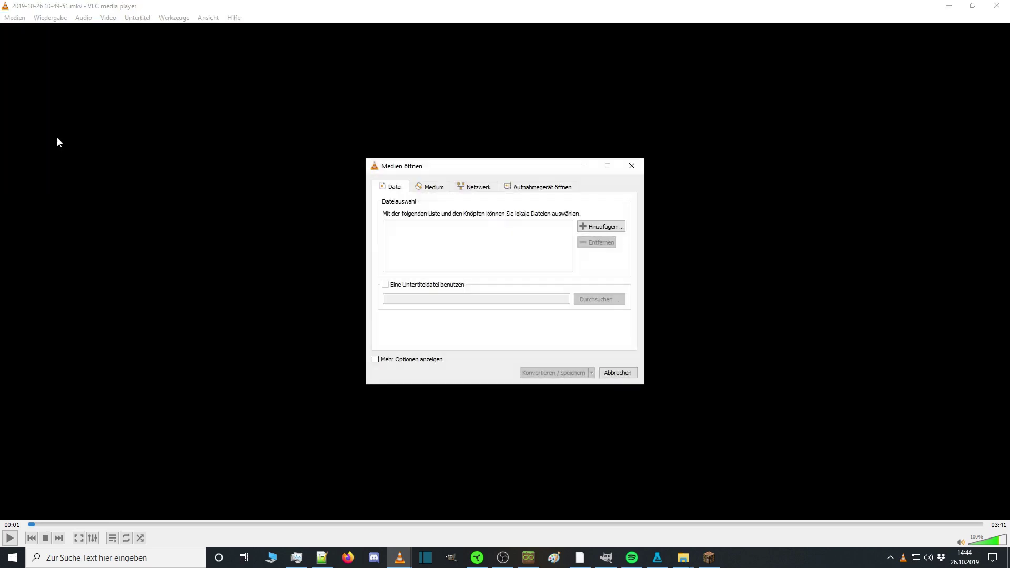
pyautogui.click(582, 227)
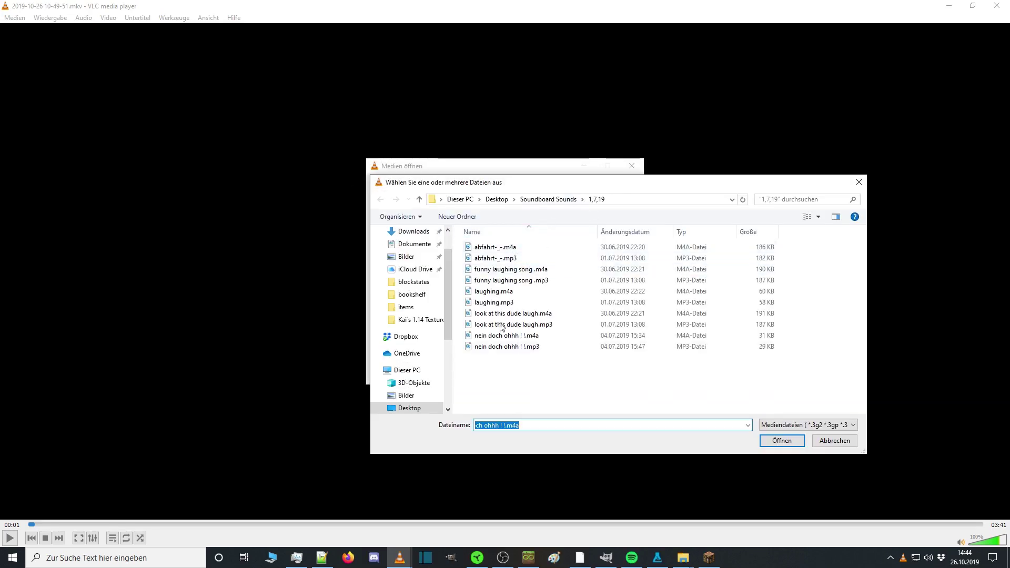
pyautogui.click(409, 371)
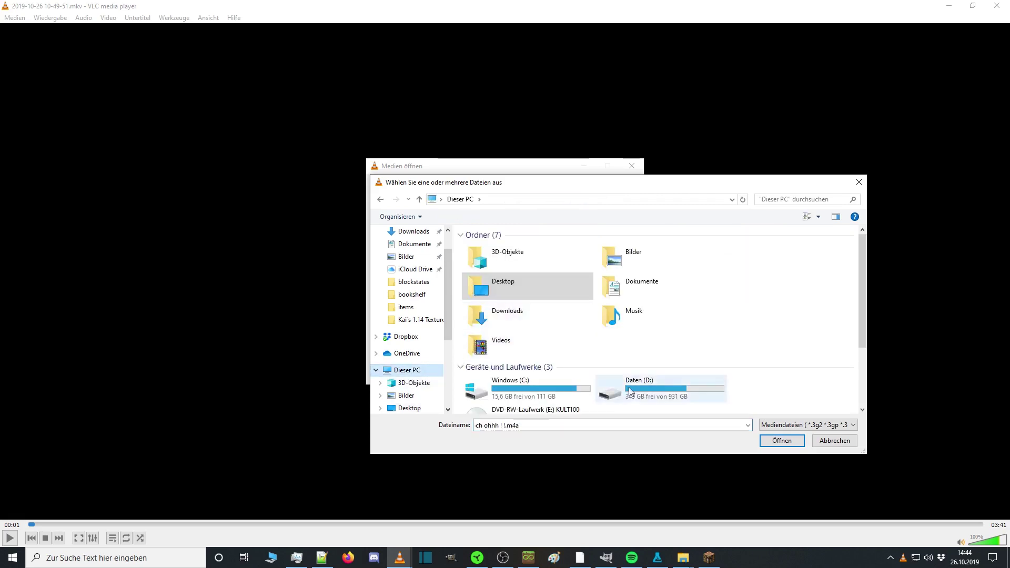
pyautogui.doubleClick(652, 386)
pyautogui.doubleClick(510, 274)
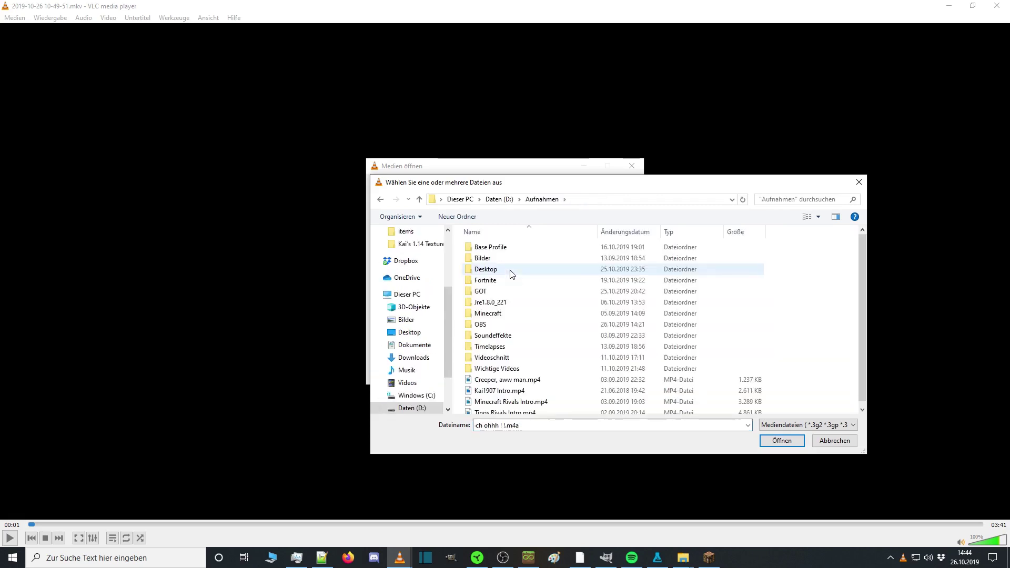
pyautogui.doubleClick(514, 329)
pyautogui.click(515, 302)
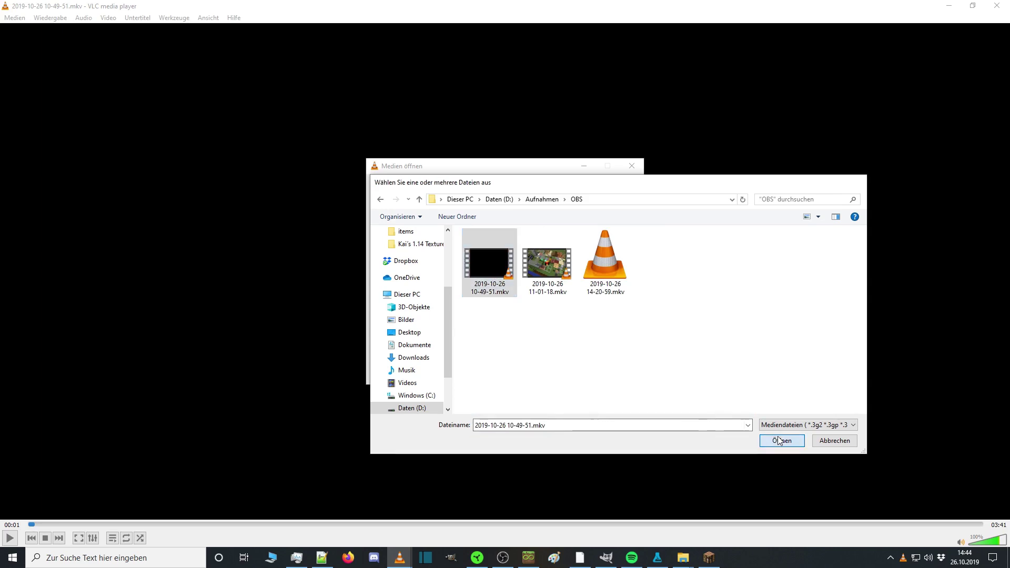
pyautogui.click(780, 441)
pyautogui.click(560, 374)
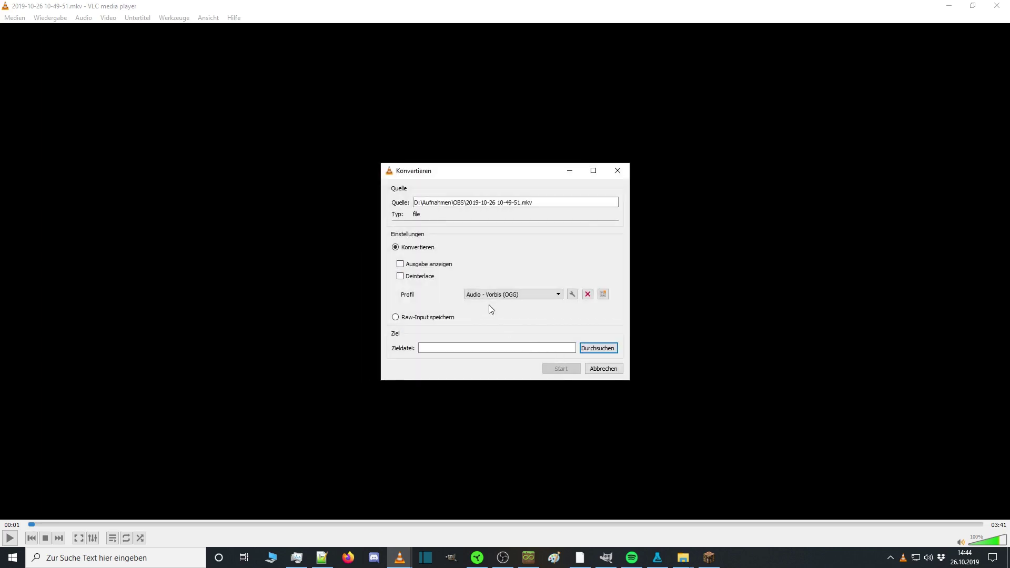
pyautogui.click(556, 301)
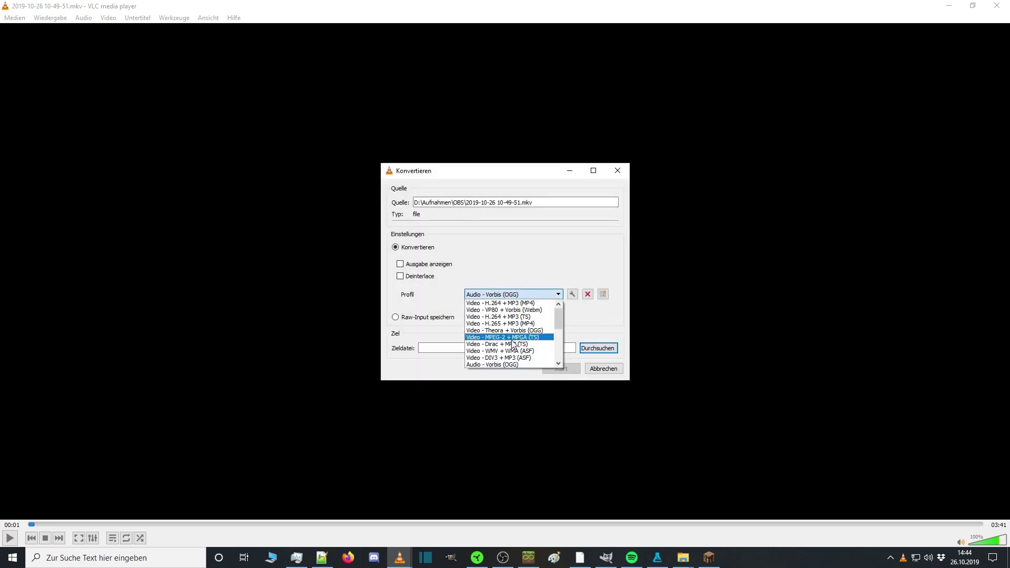
pyautogui.click(514, 364)
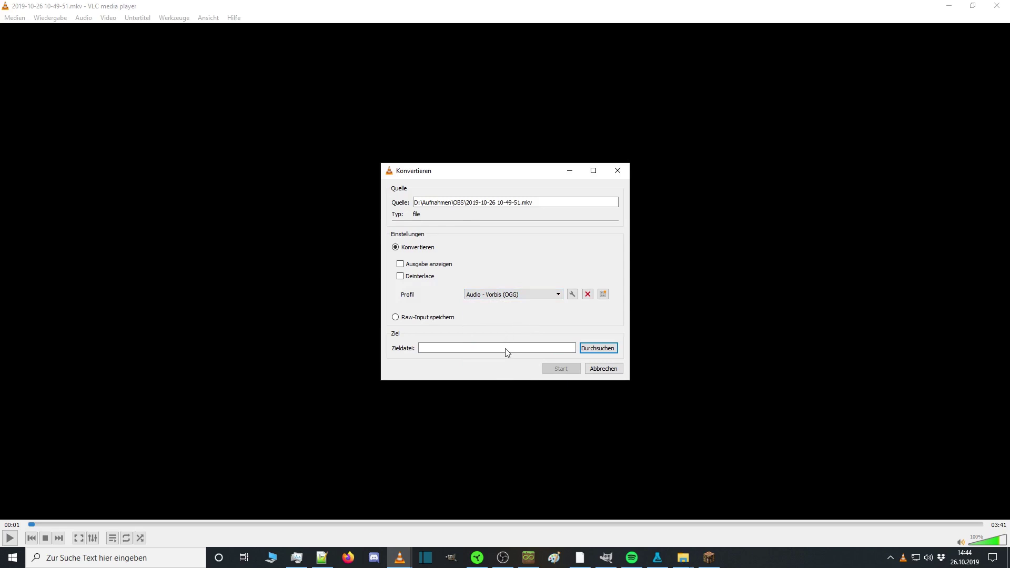
pyautogui.click(597, 349)
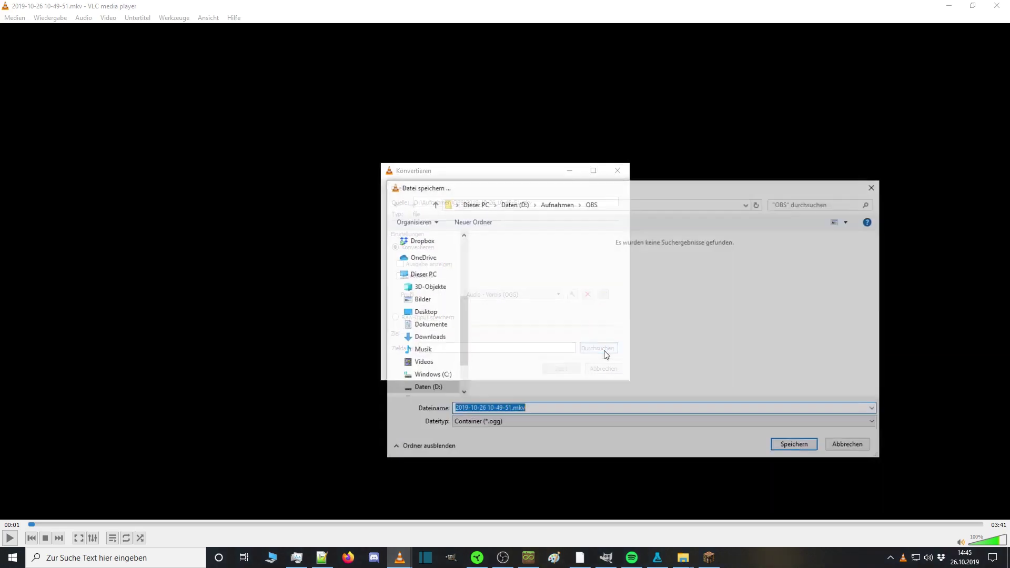
pyautogui.click(557, 204)
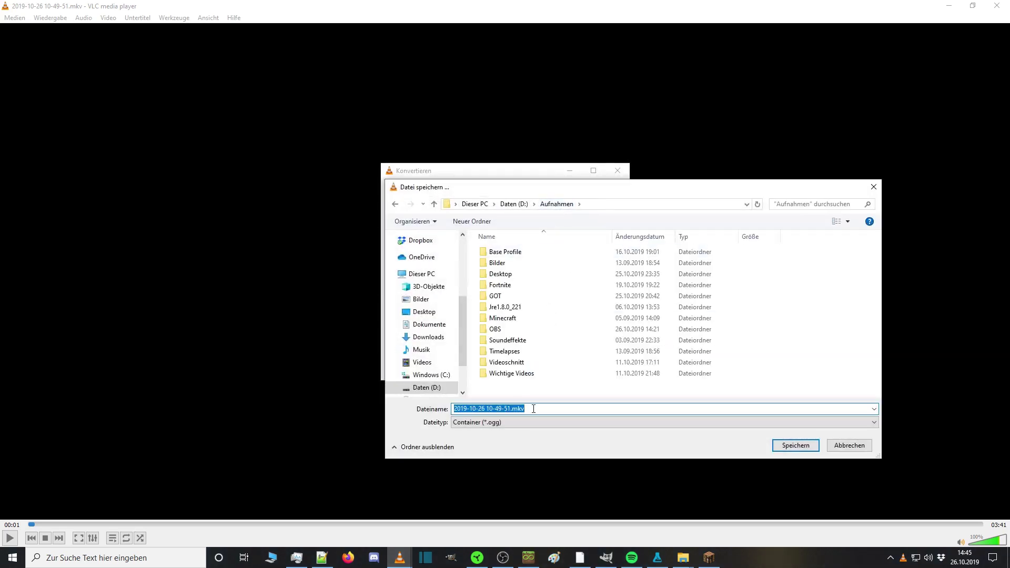
pyautogui.moveTo(525, 408); pyautogui.dragTo(519, 409)
pyautogui.write('ogg')
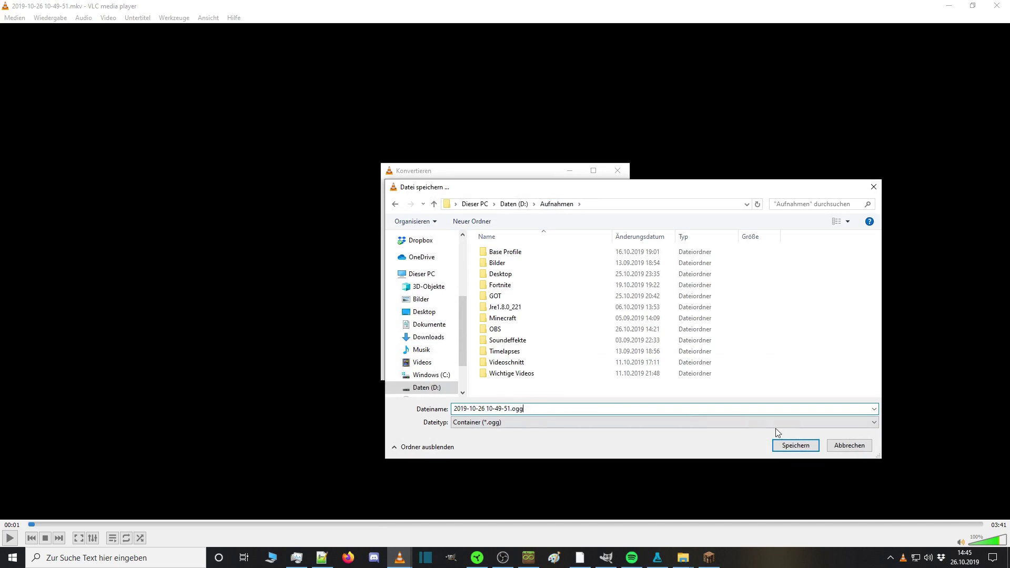
pyautogui.click(796, 445)
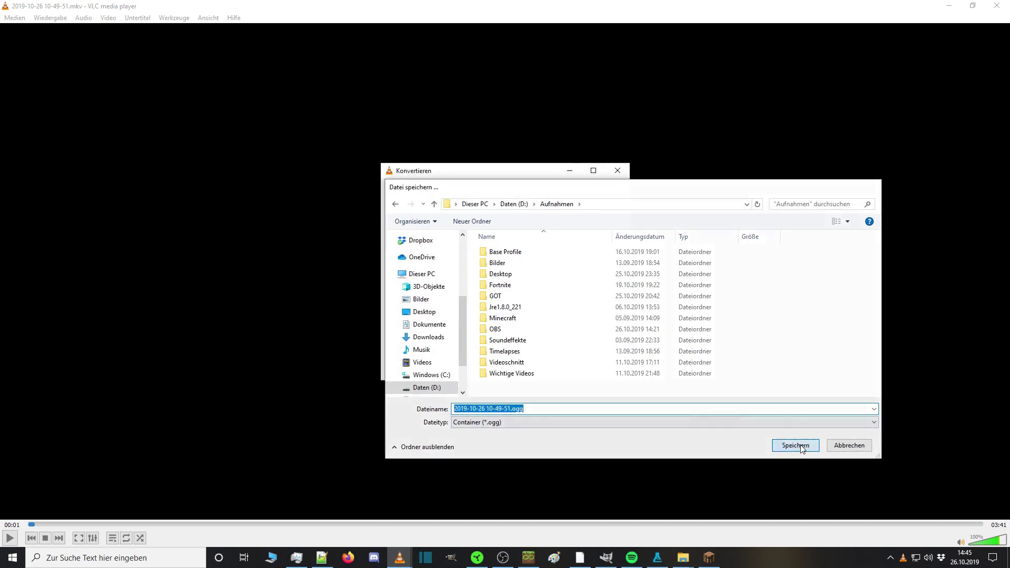
pyautogui.click(561, 369)
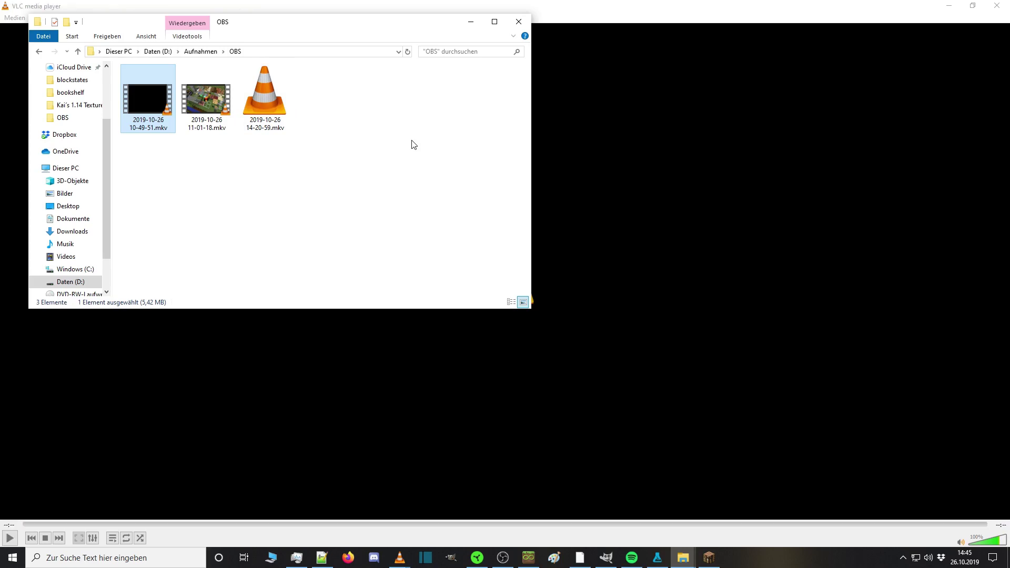
pyautogui.click(182, 52)
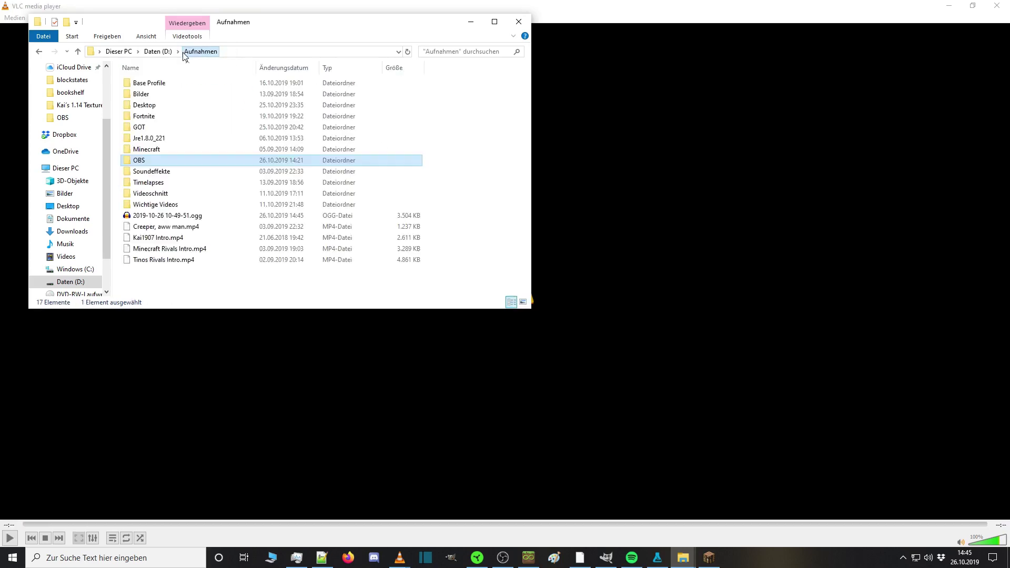
pyautogui.click(241, 218)
pyautogui.rightClick(242, 219)
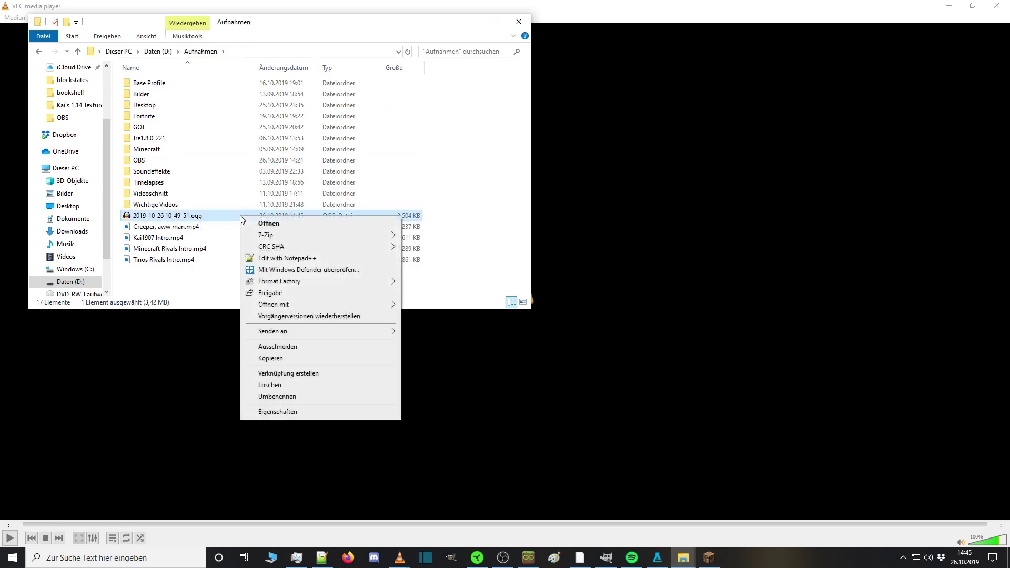
pyautogui.click(235, 215)
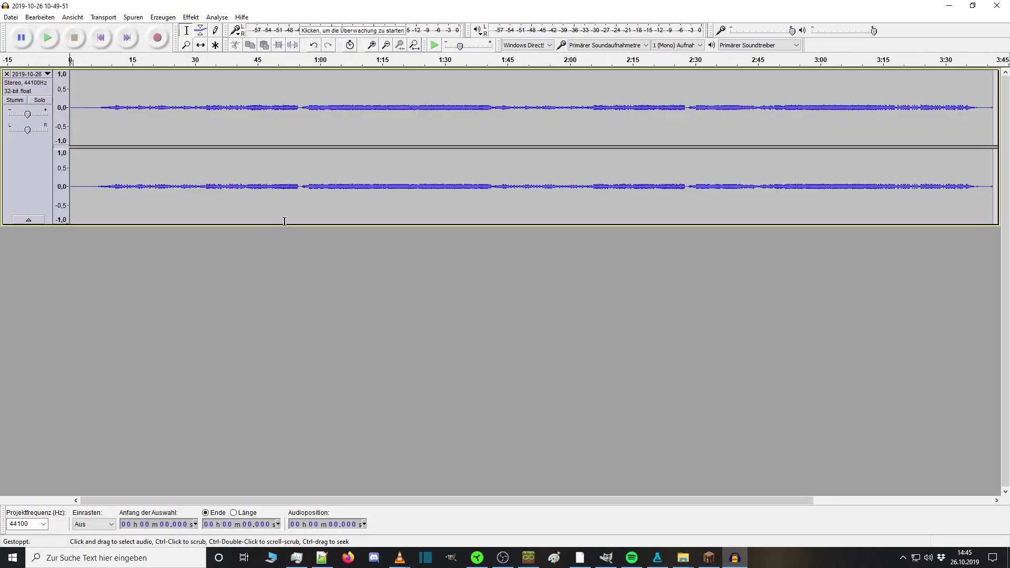
# Raise the volume of the entire track with the Amplify effect.
pyautogui.moveTo(525, 502); pyautogui.dragTo(448, 498)
pyautogui.click(190, 17)
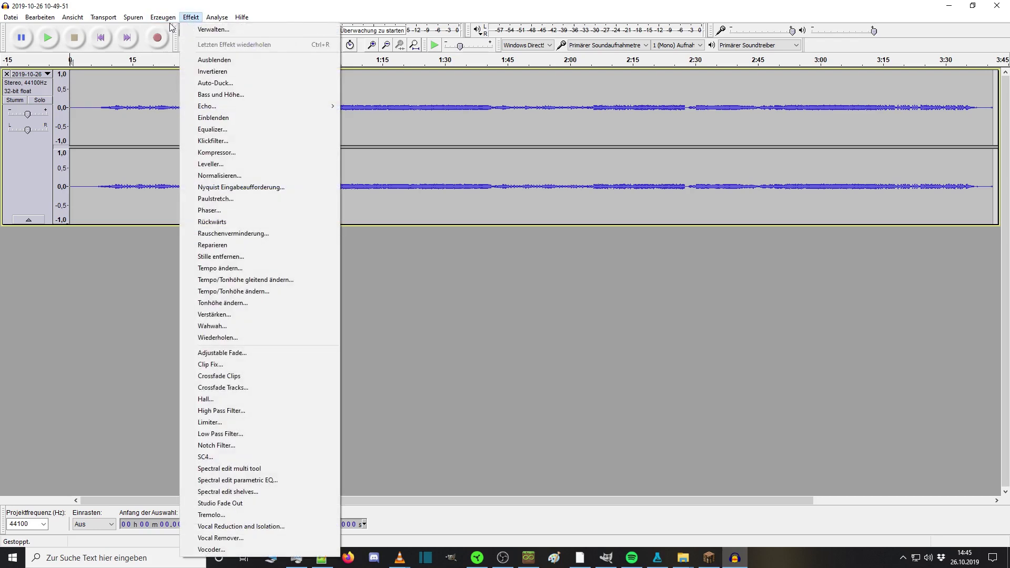
pyautogui.moveTo(164, 21)
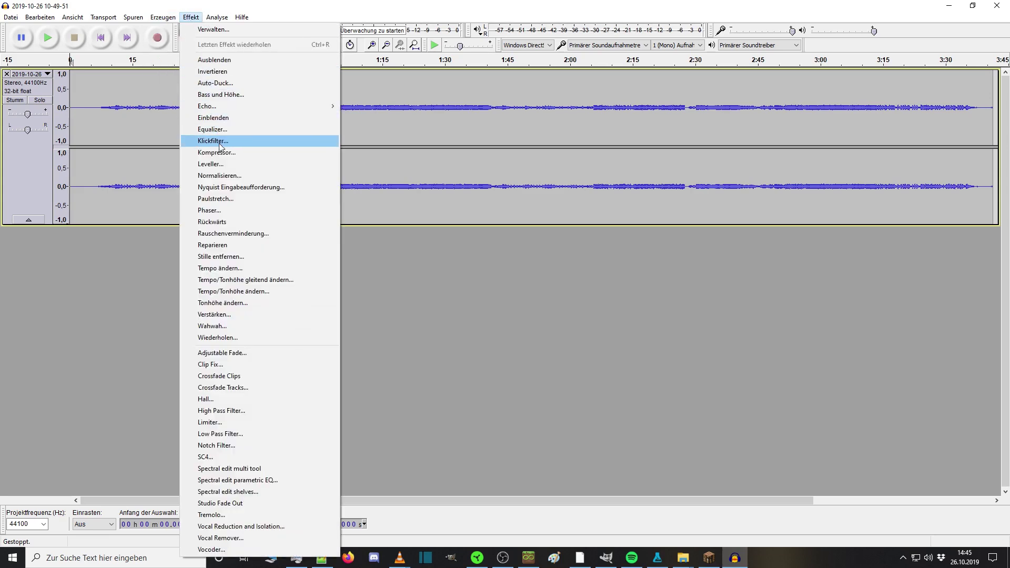
pyautogui.click(234, 315)
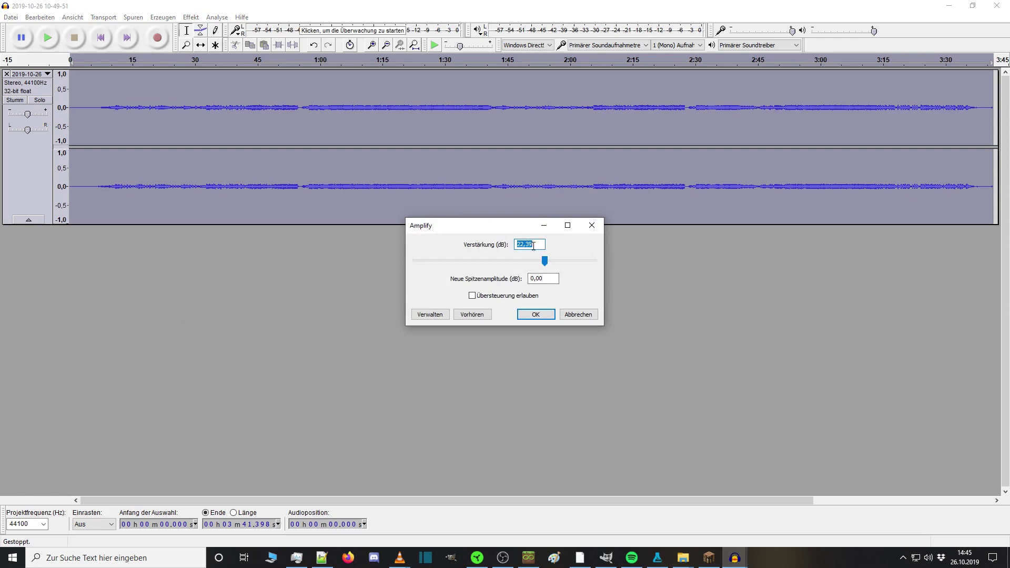
pyautogui.click(545, 262)
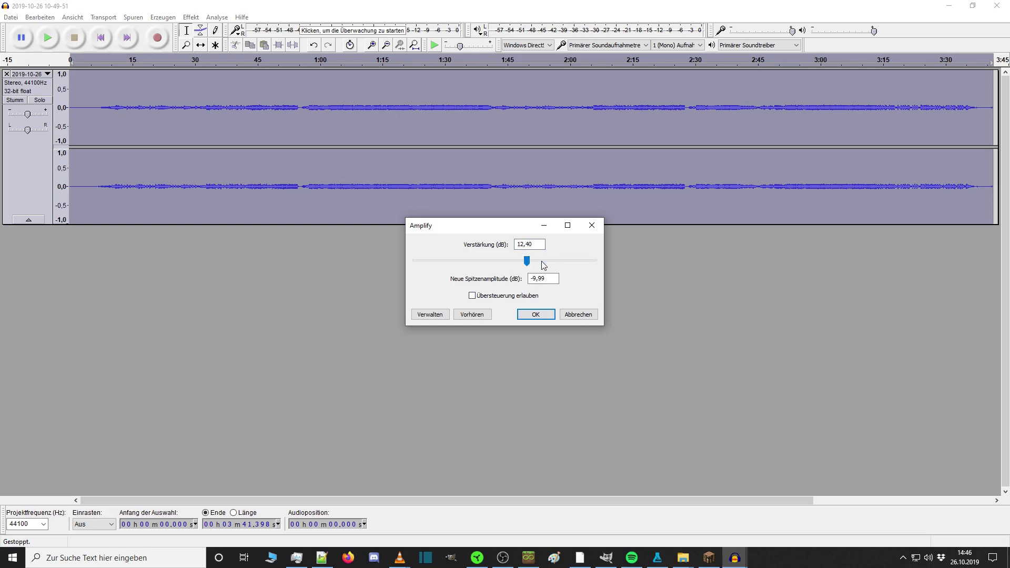
pyautogui.click(535, 318)
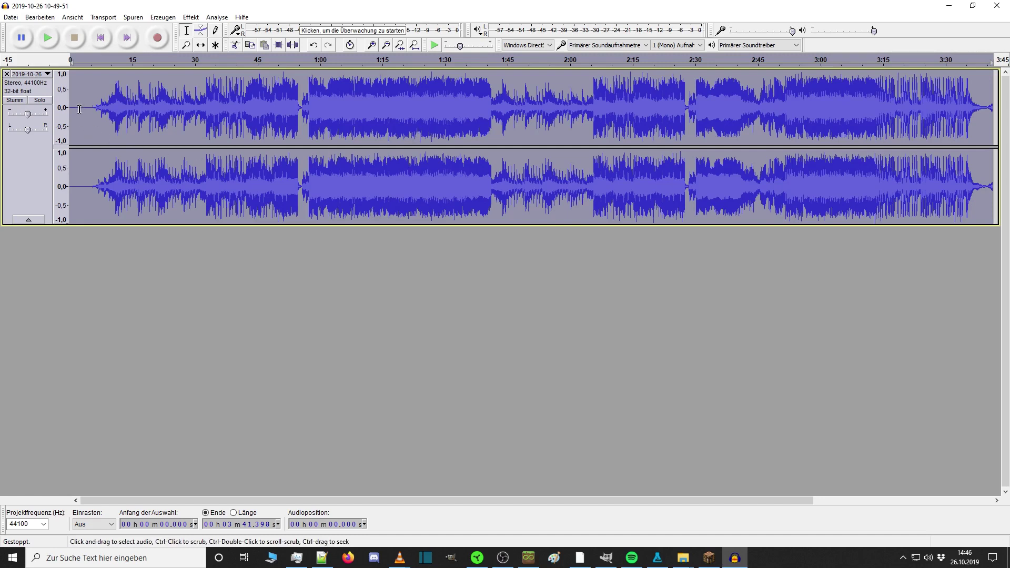
# Select the silent opening of the track, about 5.5 seconds long, and delete it.
pyautogui.moveTo(71, 107); pyautogui.dragTo(91, 107)
pyautogui.click(123, 107)
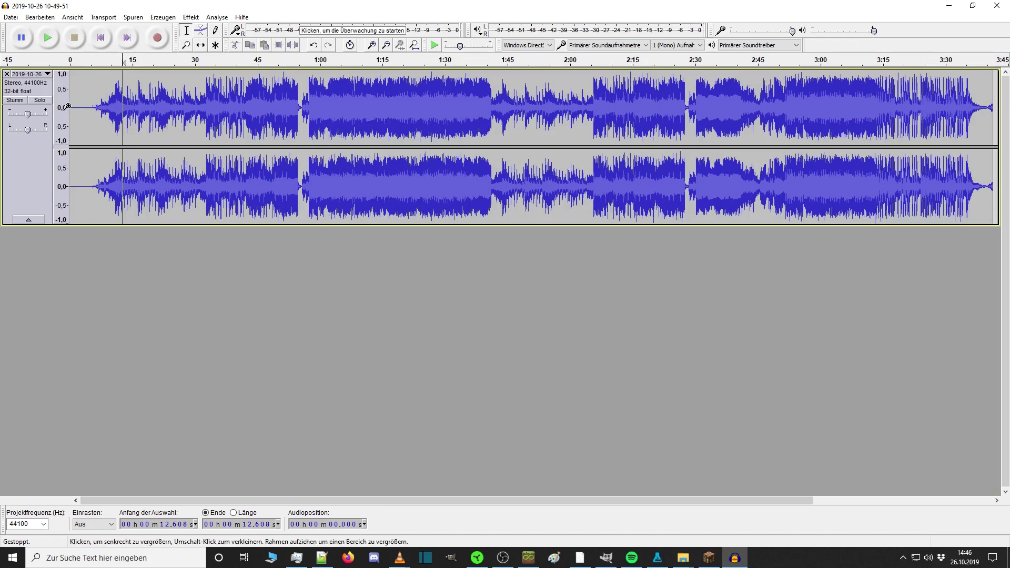
pyautogui.click(72, 106)
pyautogui.moveTo(67, 104); pyautogui.dragTo(90, 111)
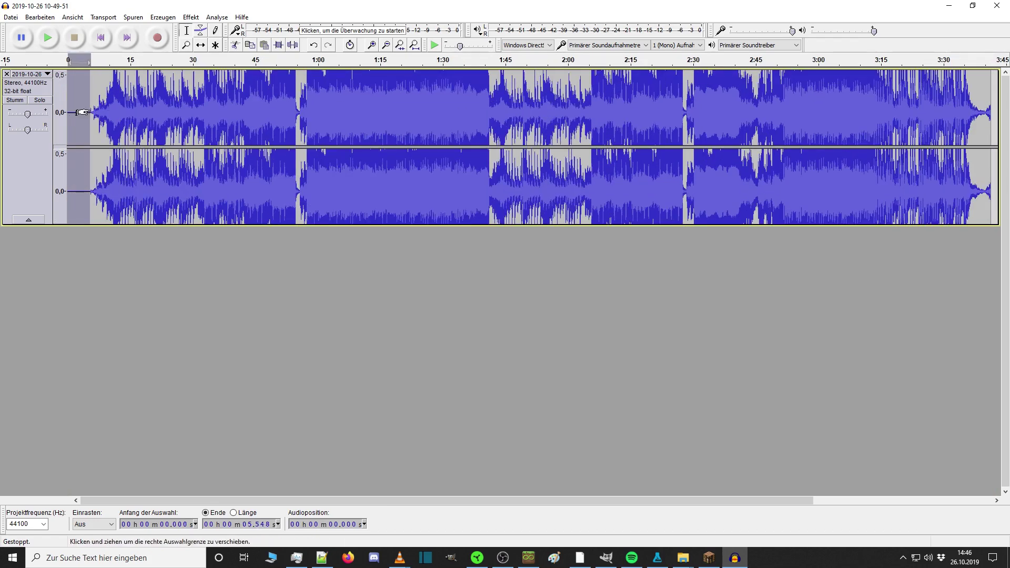
pyautogui.click(40, 17)
pyautogui.click(74, 69)
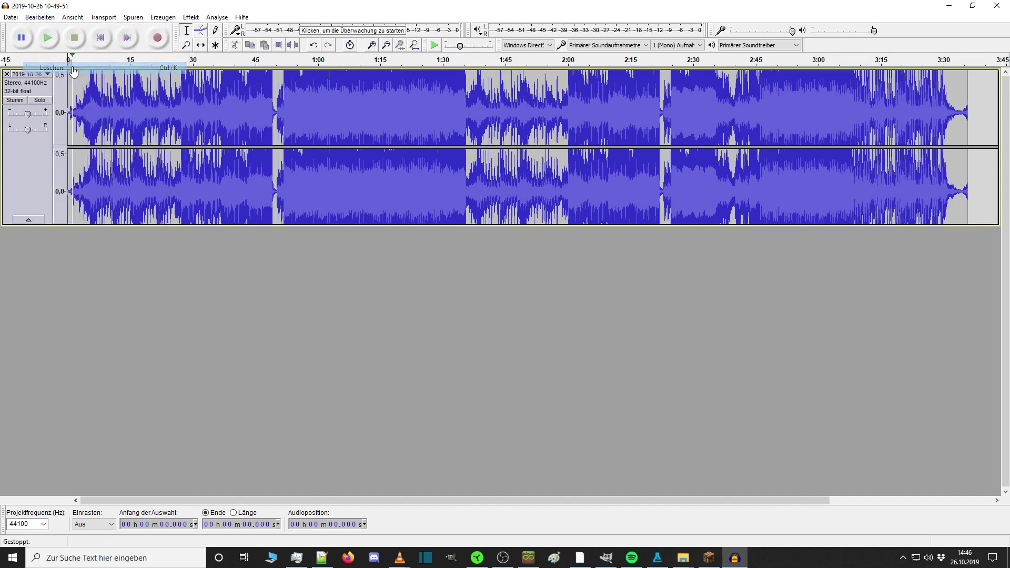
# Play the edited track from the beginning to check its opening and volume, and pause playback.
pyautogui.moveTo(510, 504)
pyautogui.mouseDown()
pyautogui.moveTo(753, 498)
pyautogui.moveTo(520, 501)
pyautogui.mouseUp()
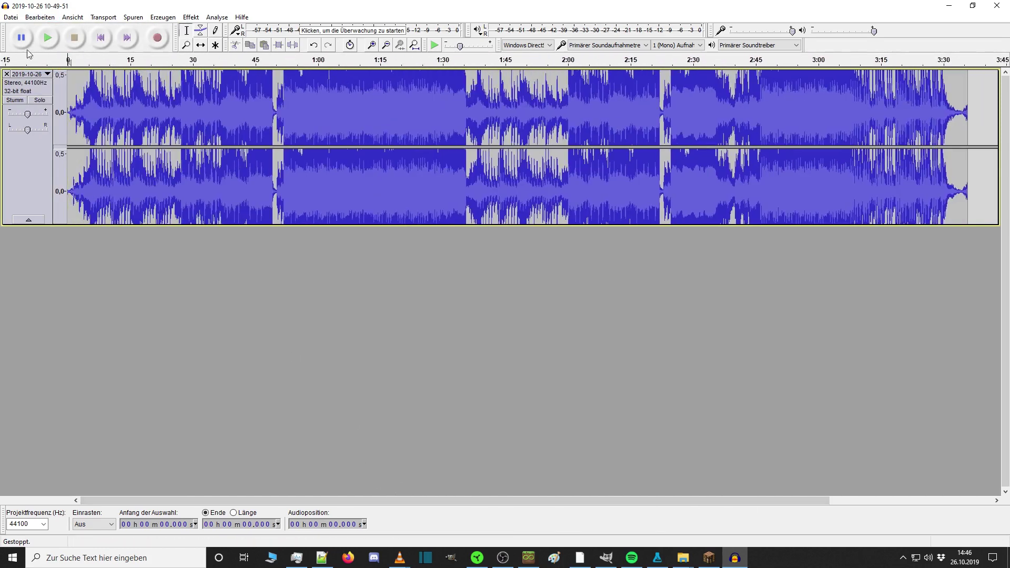
pyautogui.click(48, 38)
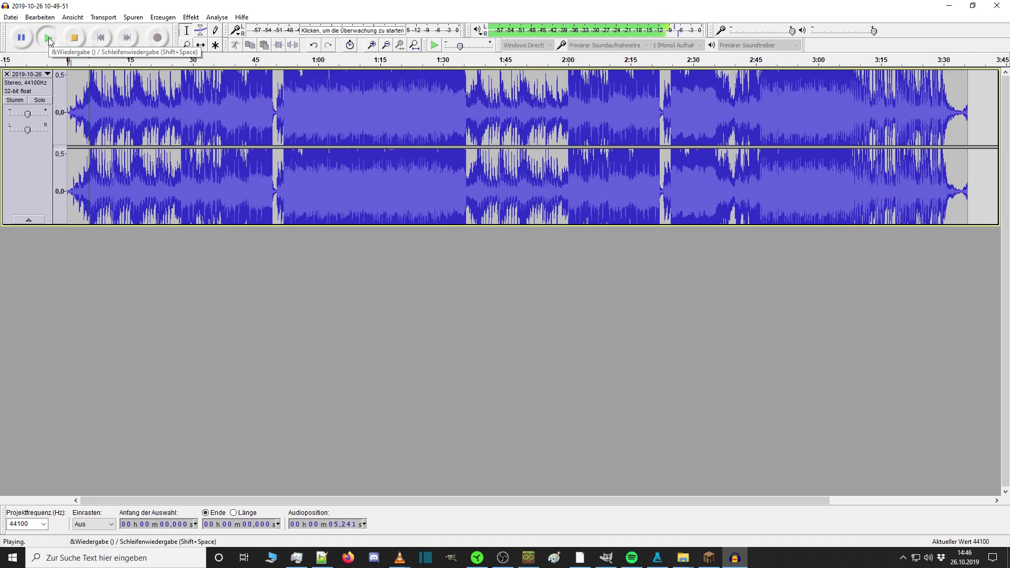
pyautogui.click(48, 38)
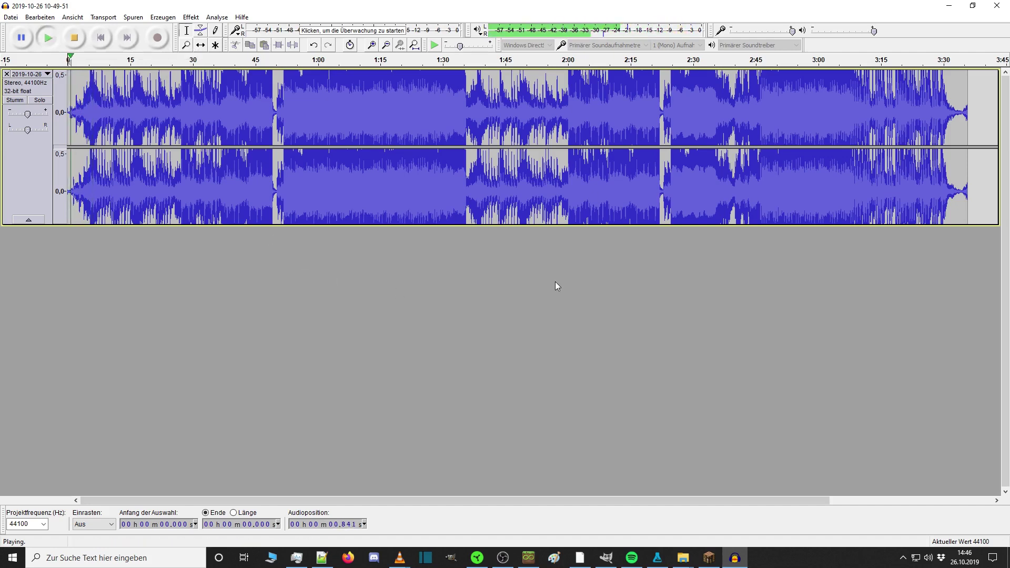
pyautogui.click(32, 40)
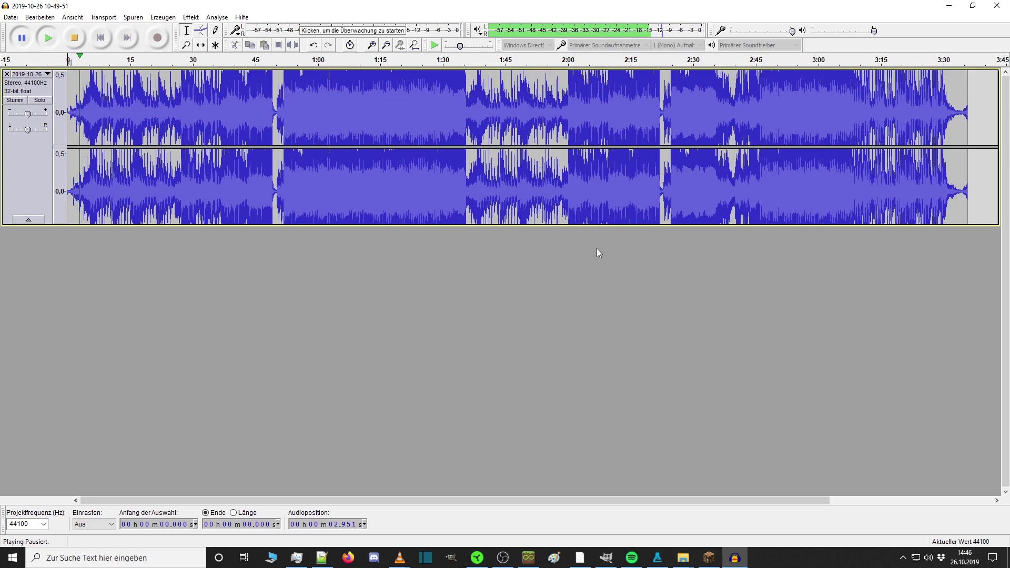
# Close the Audacity project without saving the changes and return to the Aufnahmen folder.
pyautogui.click(994, 6)
pyautogui.click(536, 315)
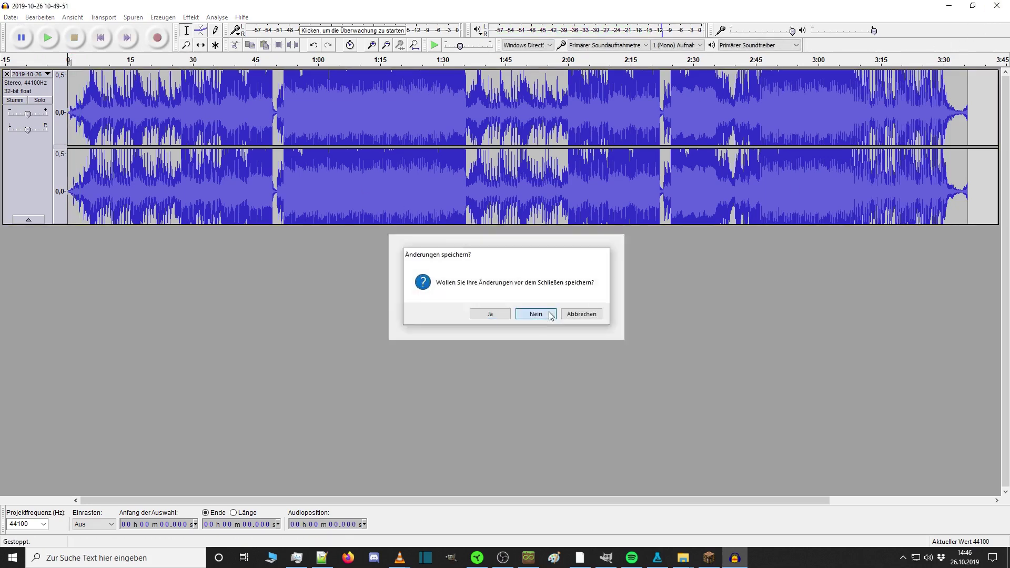
pyautogui.click(471, 224)
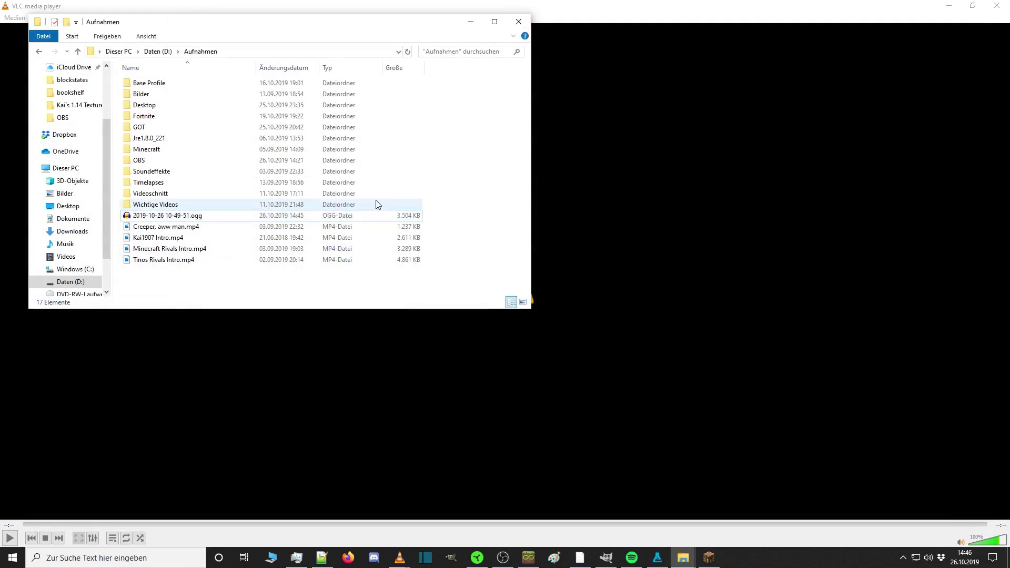
pyautogui.click(374, 216)
pyautogui.rightClick(374, 215)
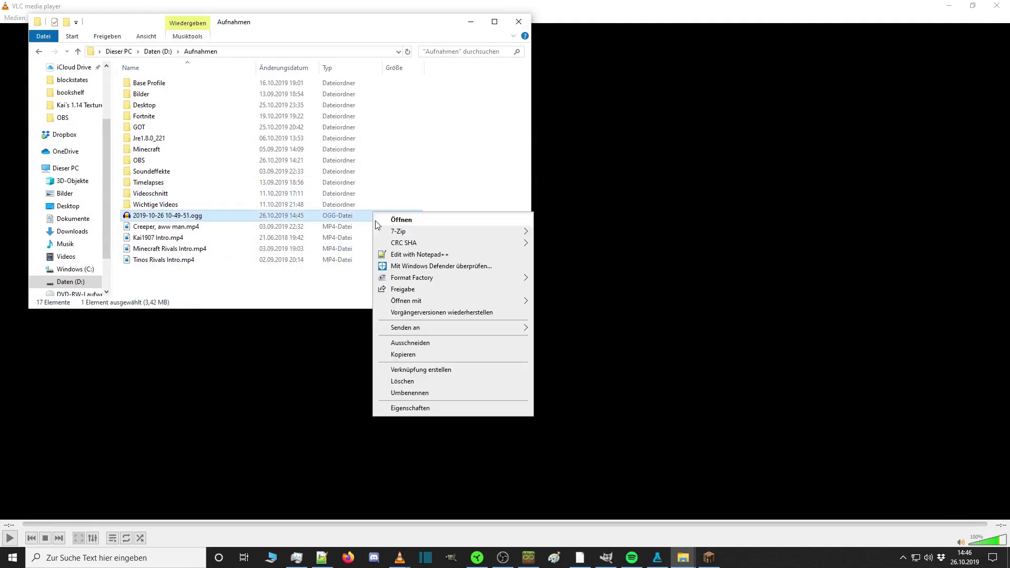
pyautogui.click(400, 381)
pyautogui.click(519, 21)
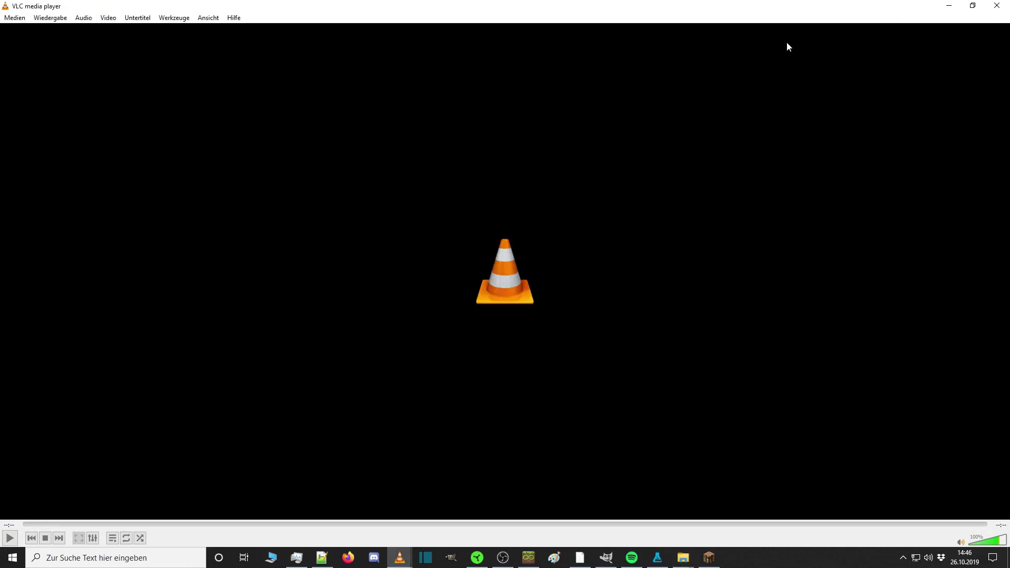
pyautogui.click(996, 6)
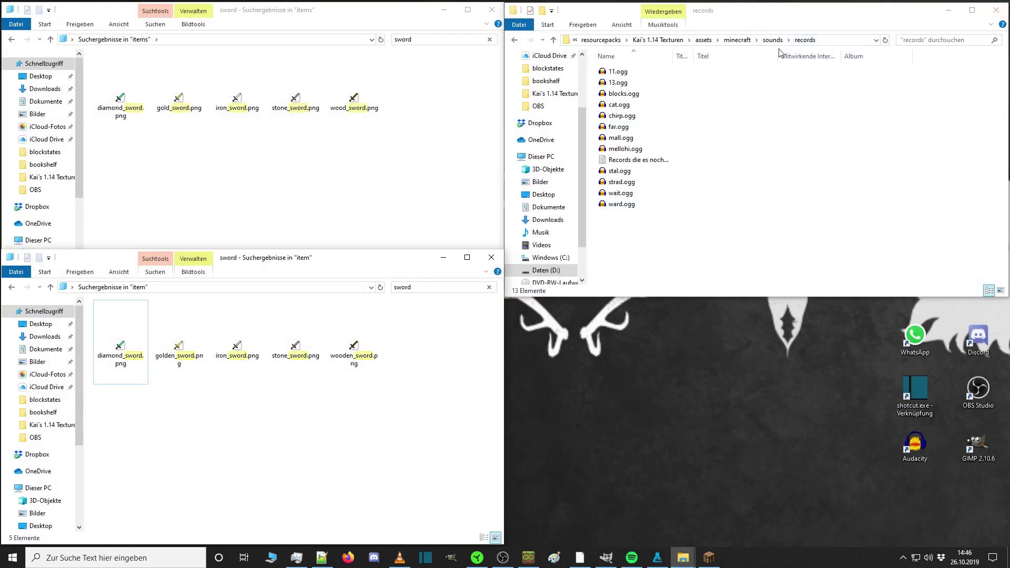
# Read the text file listing the records in the resource pack's records folder and close it.
pyautogui.doubleClick(631, 160)
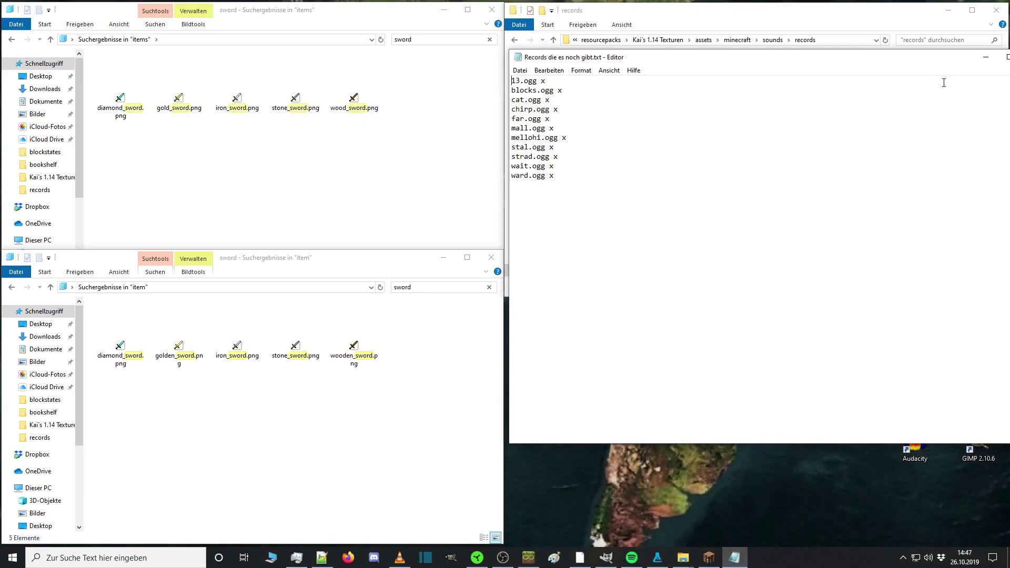
pyautogui.hotkey('alt', 'F4')
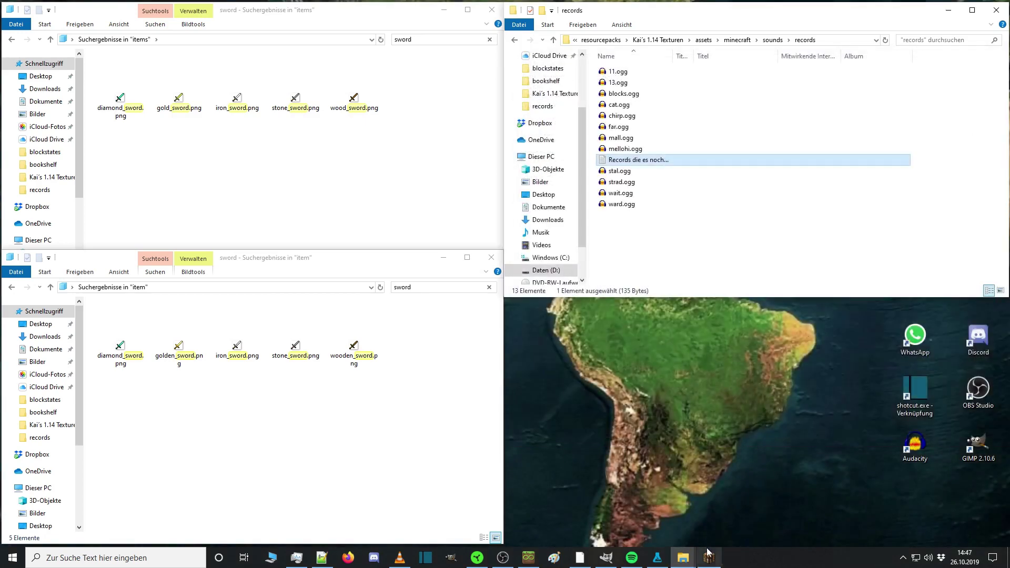
# Switch to Minecraft, put the record_far music disc from the Miscellaneous items into the eighth hotbar slot, and check its name.
pyautogui.click(707, 556)
pyautogui.scroll(-2, 548, 337)
pyautogui.scroll(-10, 550, 337)
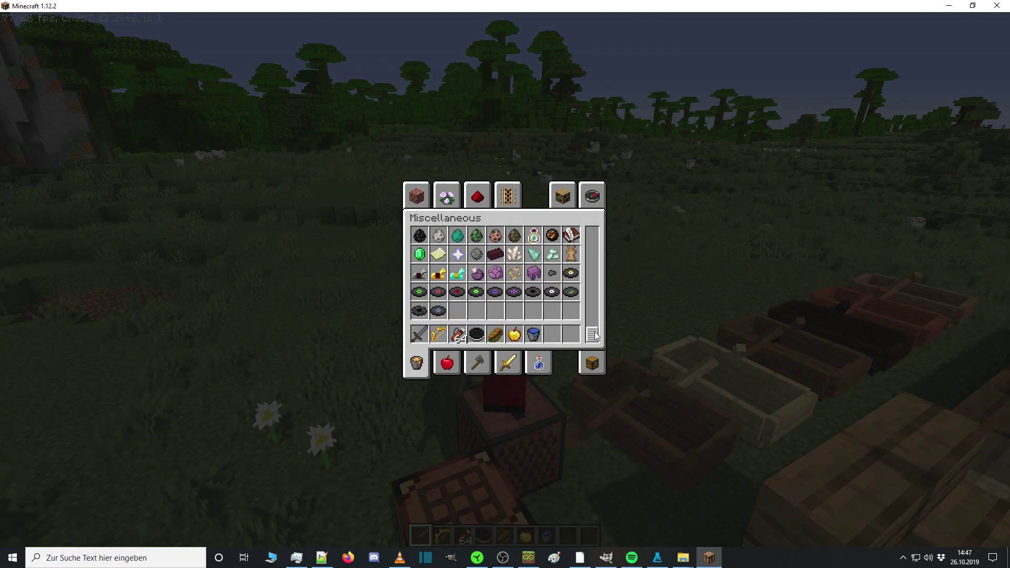
pyautogui.click(949, 8)
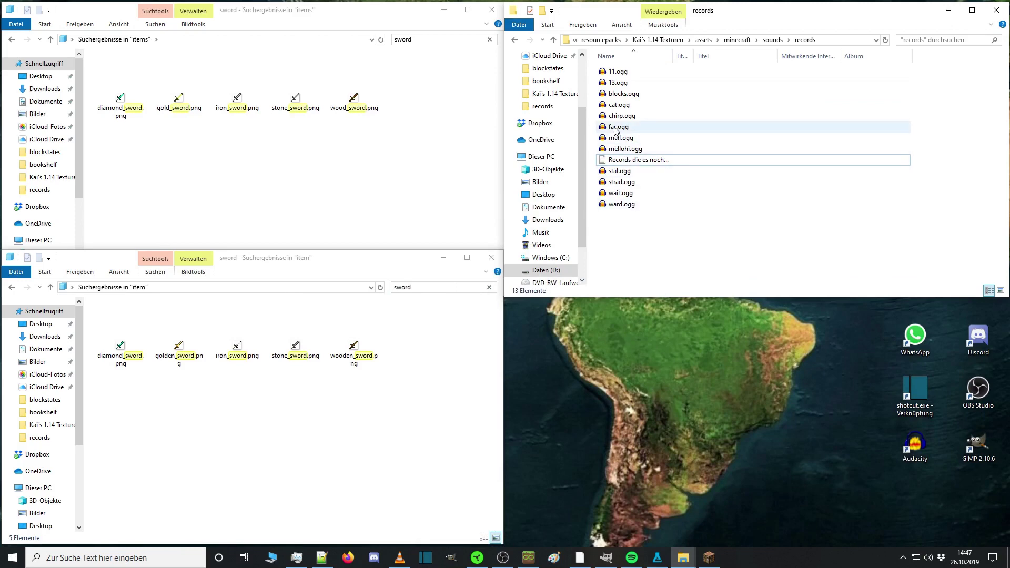
pyautogui.click(708, 558)
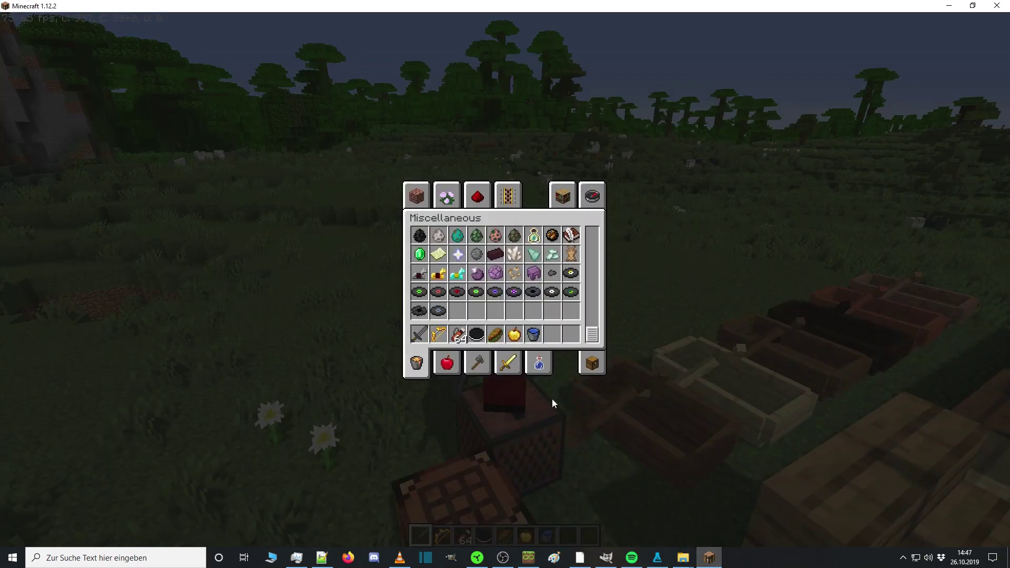
pyautogui.click(473, 296)
pyautogui.click(552, 334)
pyautogui.press('e')
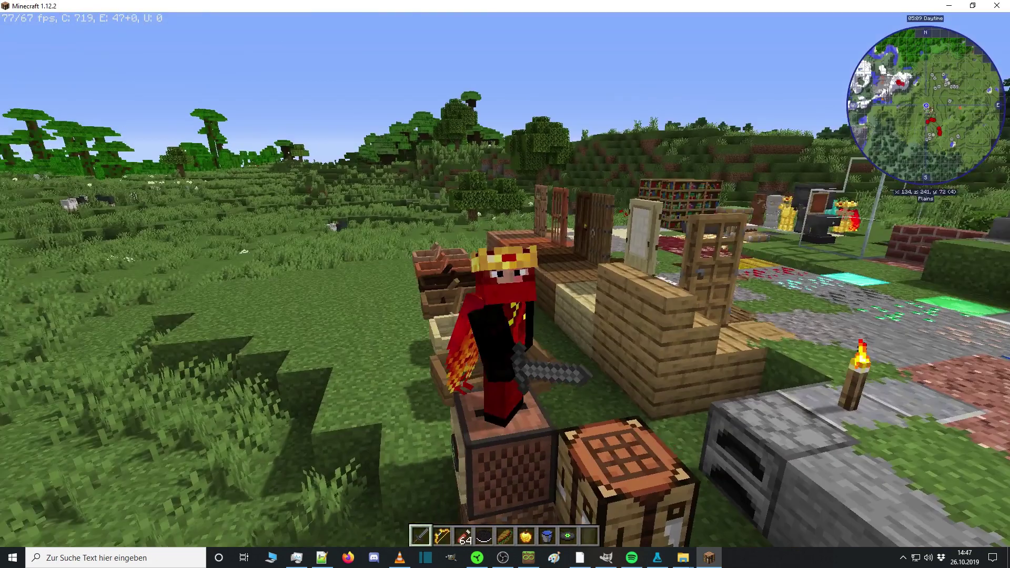
pyautogui.press('e')
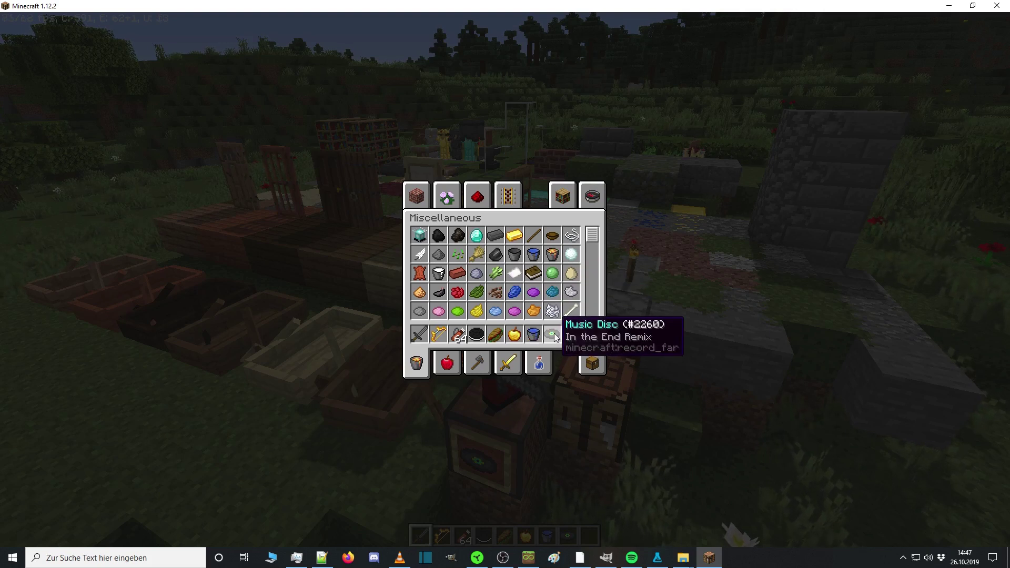
pyautogui.press('e')
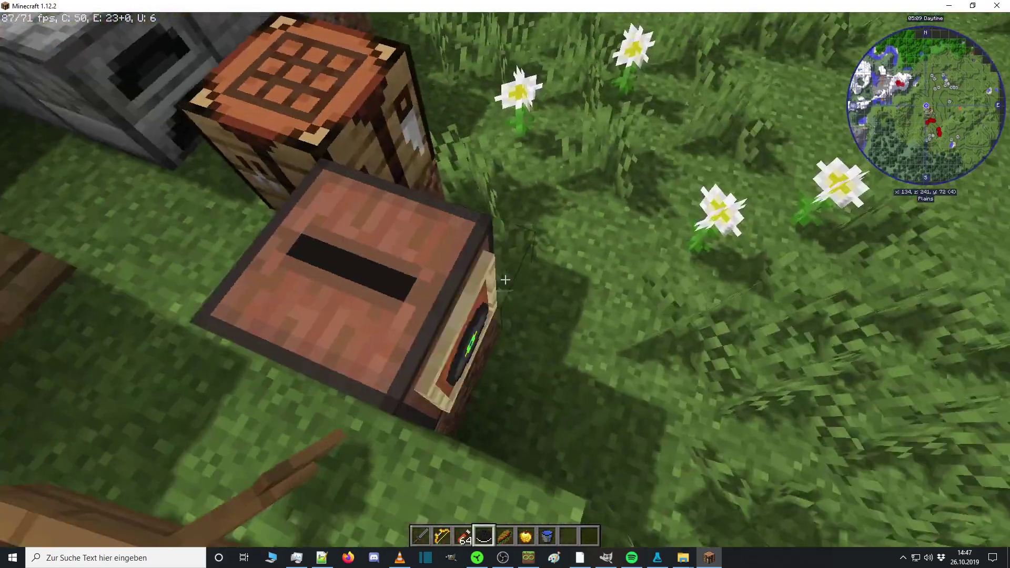
# Walk from the jukebox to the bookshelf blocks and examine their varied textures from several sides.
pyautogui.press('1')
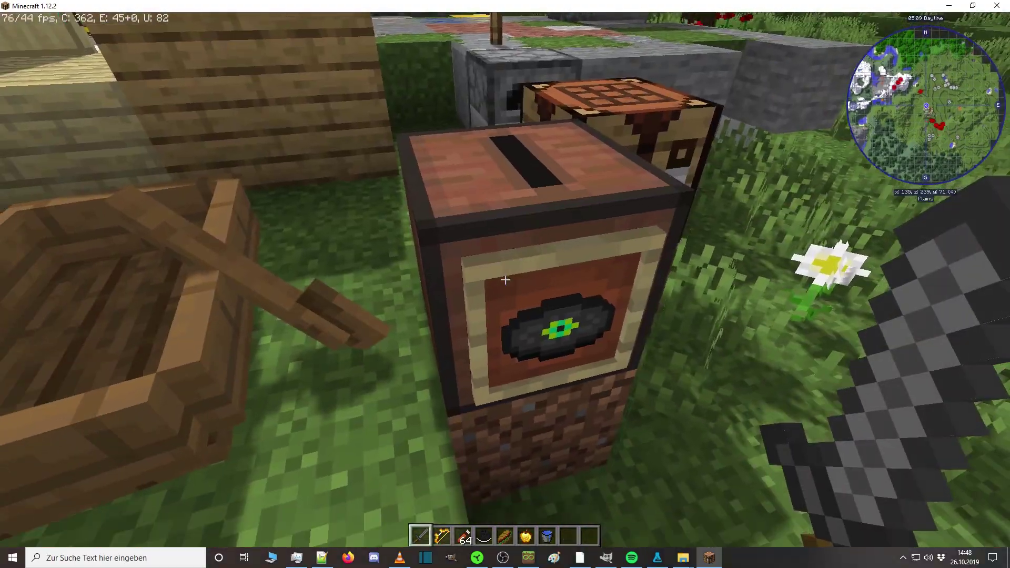
pyautogui.press('w')
pyautogui.press('space')
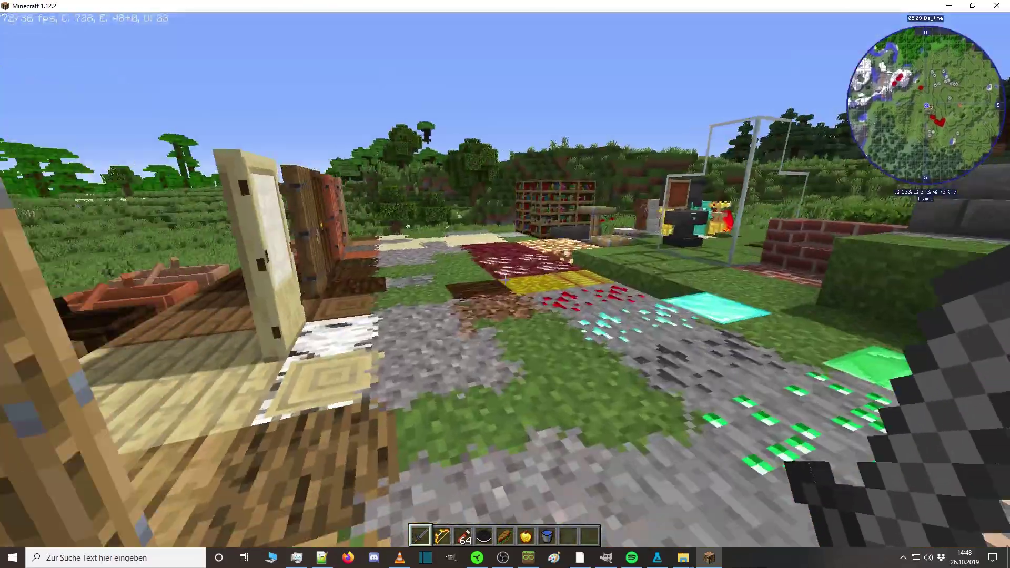
pyautogui.press('w')
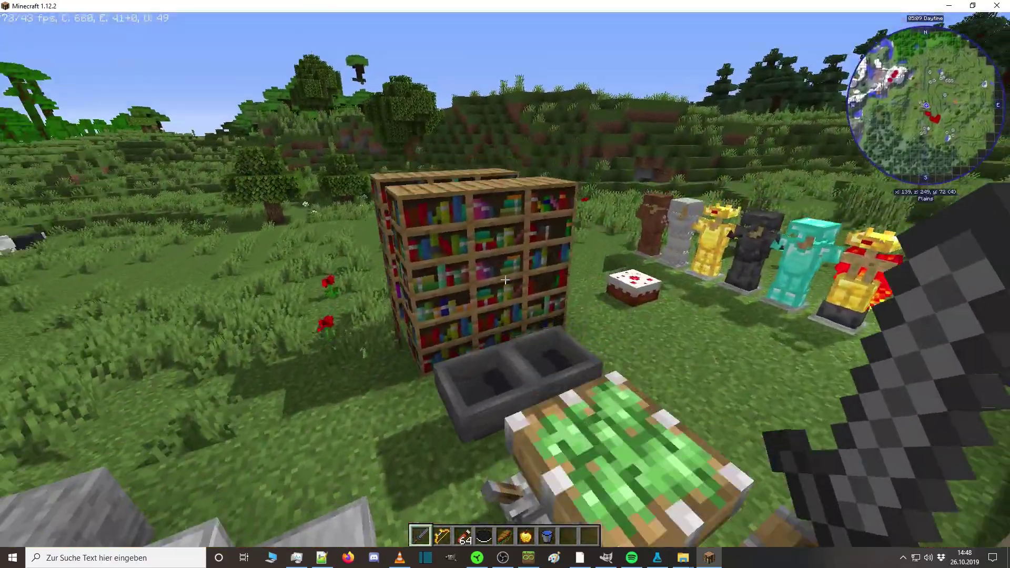
pyautogui.press('w')
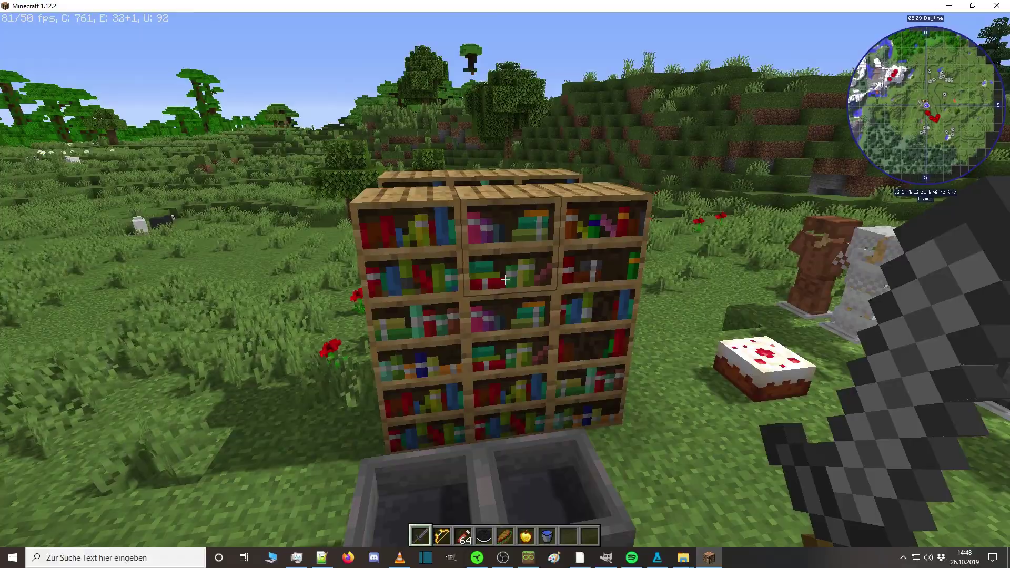
pyautogui.press('a')
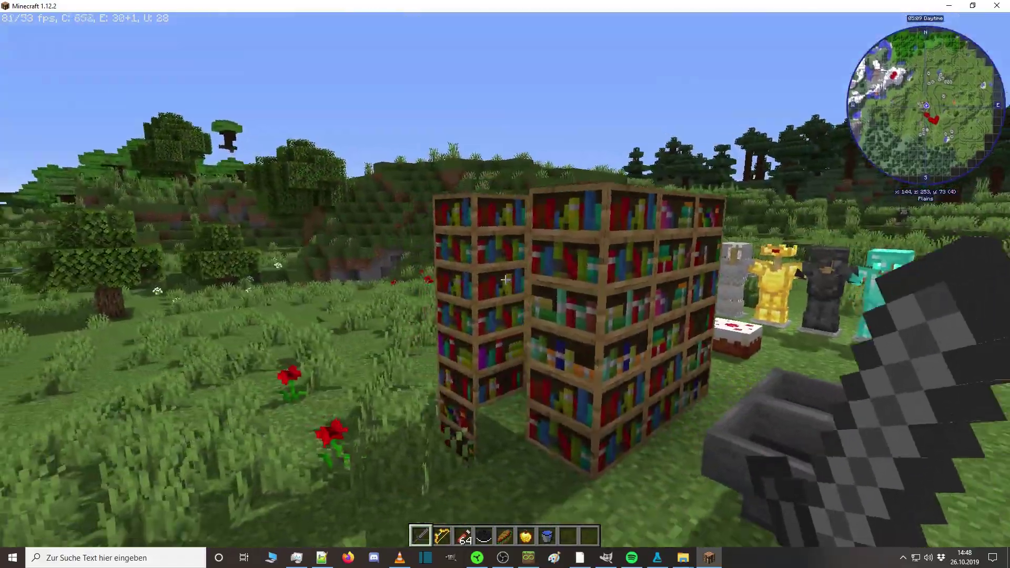
pyautogui.press('w')
pyautogui.press('a')
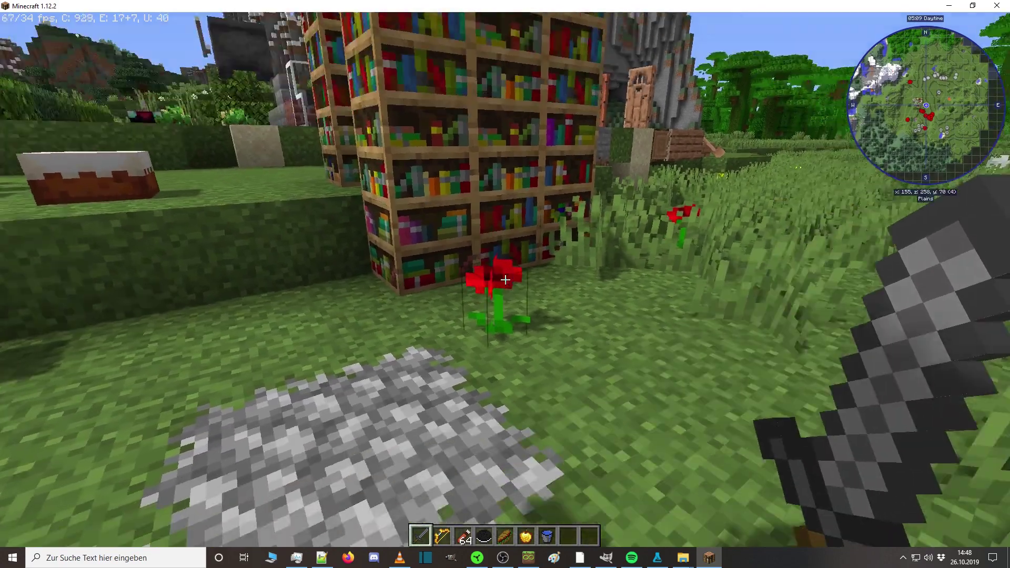
pyautogui.click(505, 279)
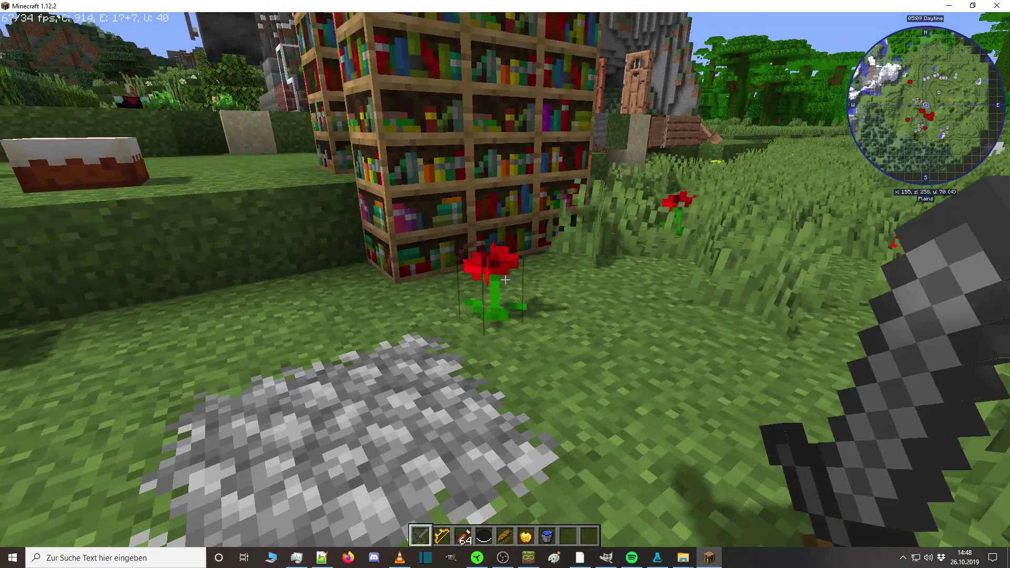
pyautogui.press('a')
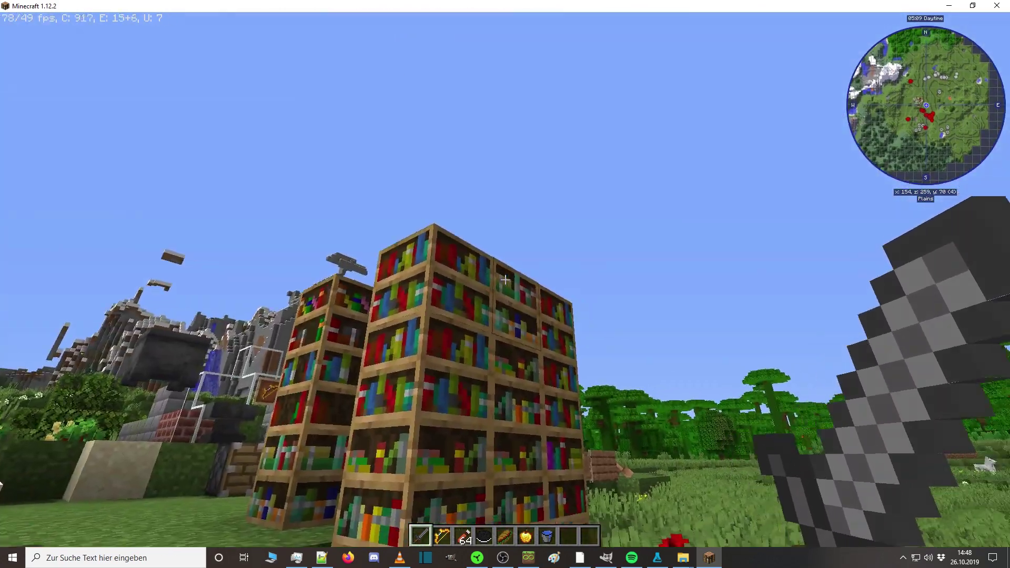
# Switch to File Explorer and view the bookshelf textures in the resource pack's textures/blocks folder.
pyautogui.press('e')
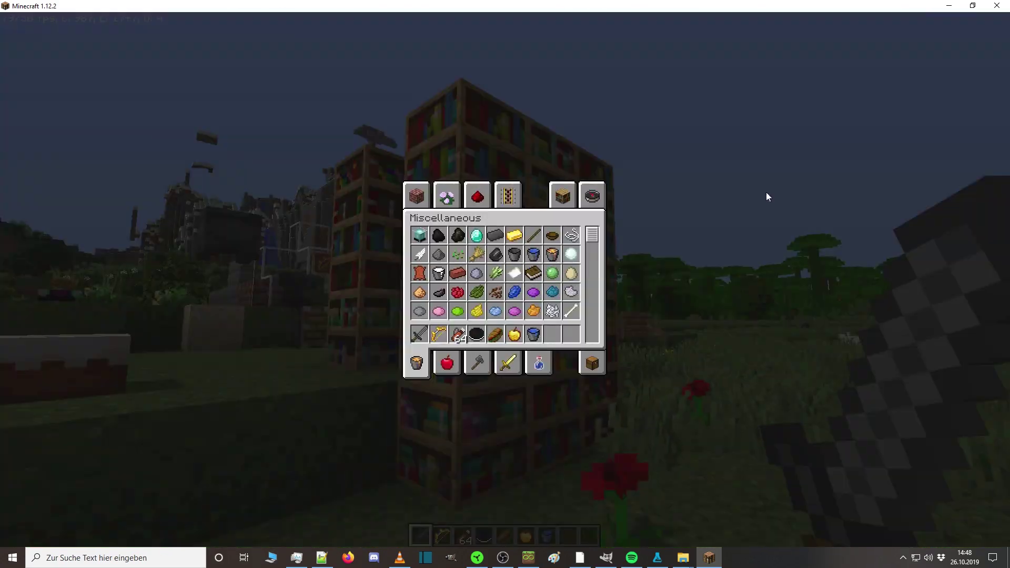
pyautogui.click(944, 6)
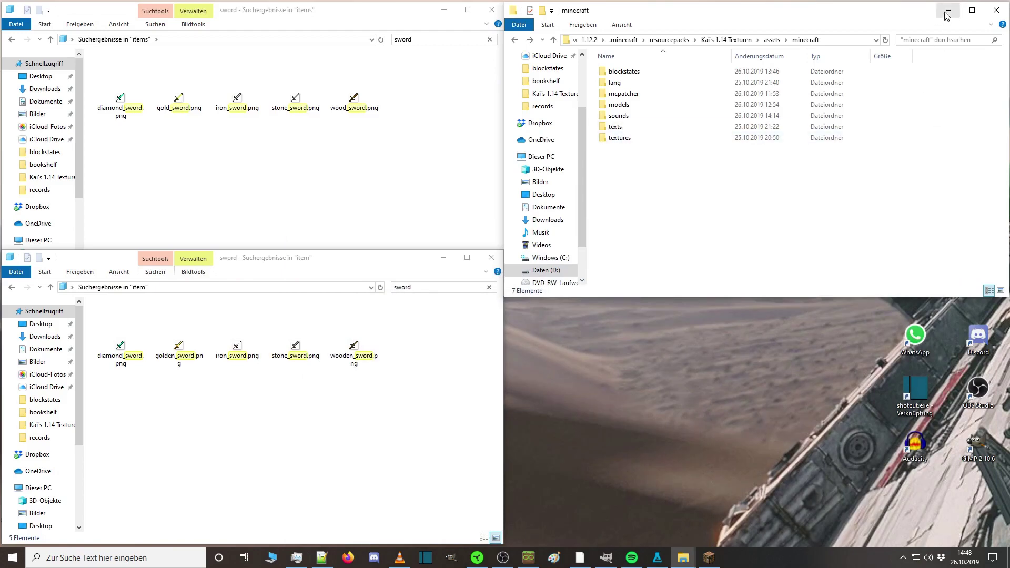
pyautogui.click(949, 10)
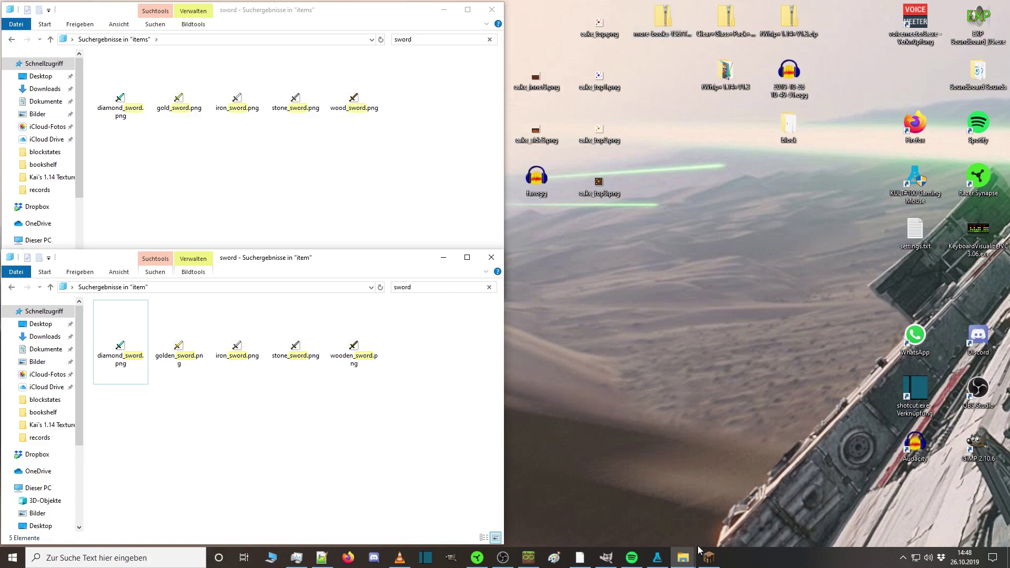
pyautogui.moveTo(684, 557)
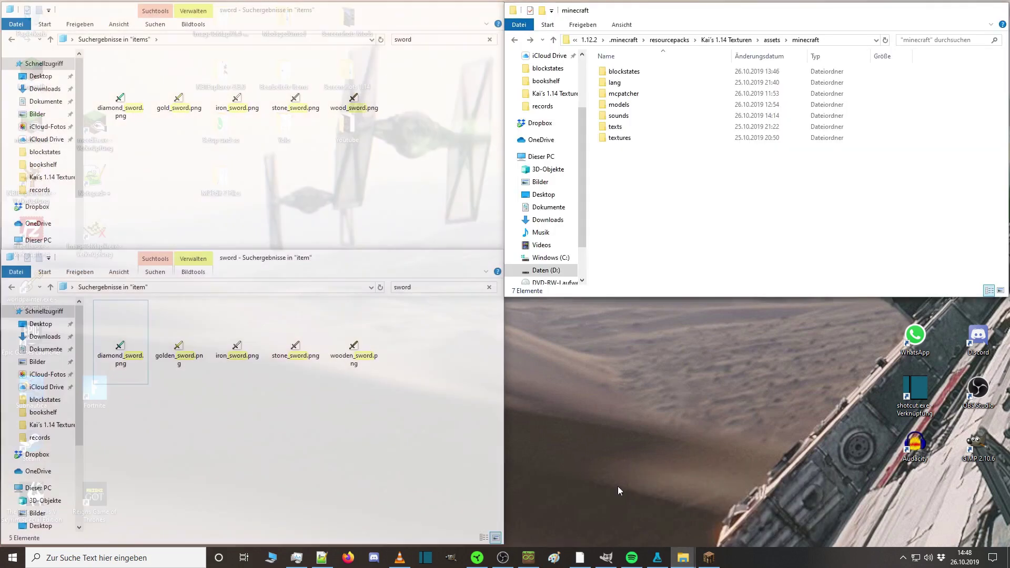
pyautogui.click(618, 486)
pyautogui.doubleClick(631, 138)
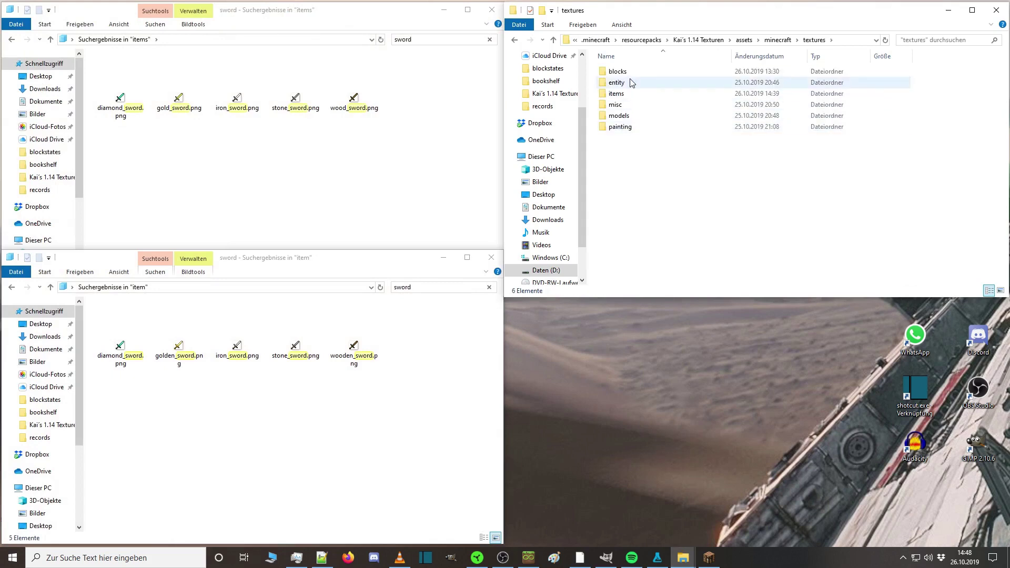
pyautogui.doubleClick(626, 71)
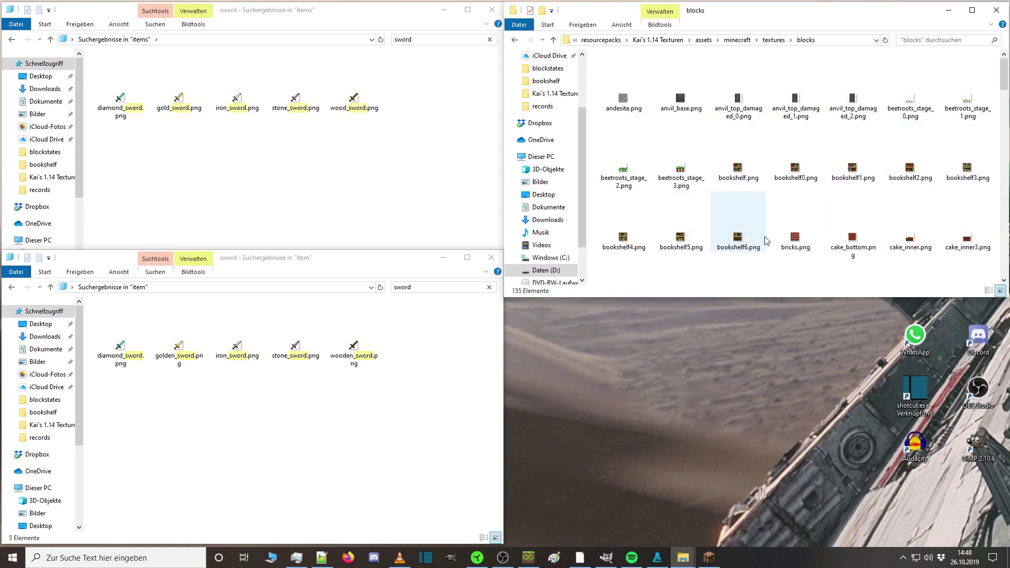
# View the JSON files in the resource pack's models/block/bookshelf folder.
pyautogui.click(737, 41)
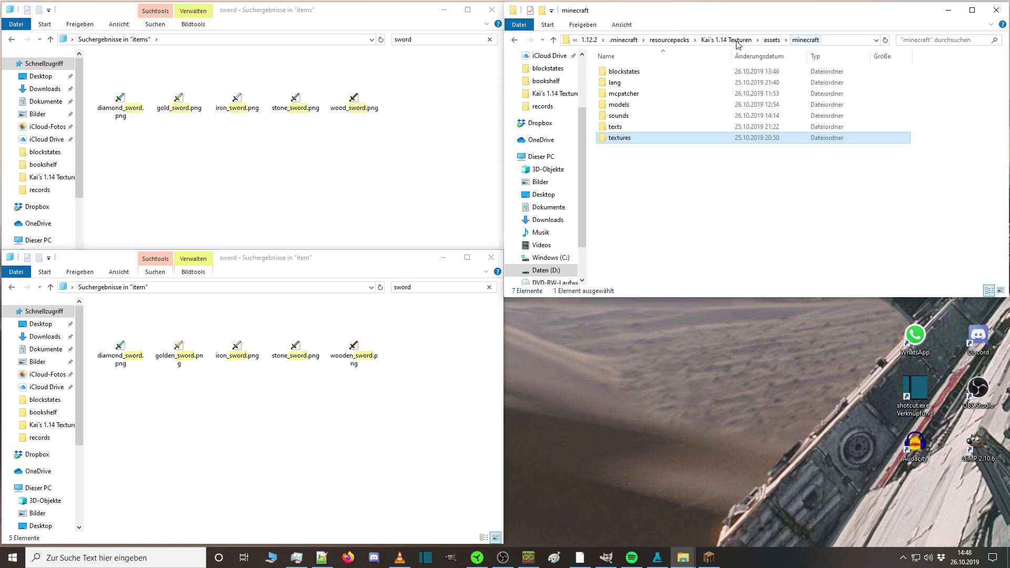
pyautogui.doubleClick(646, 106)
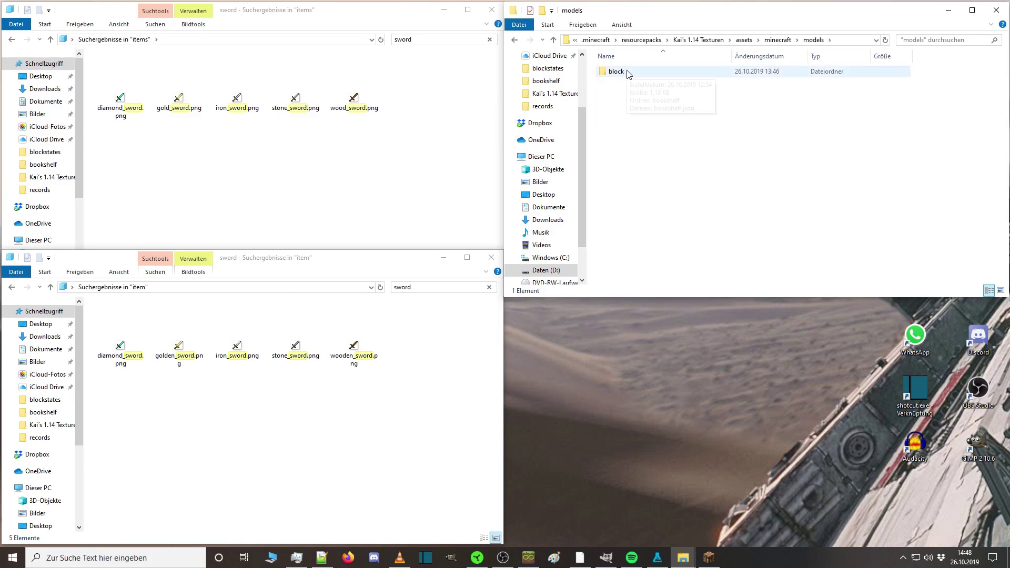
pyautogui.doubleClick(628, 73)
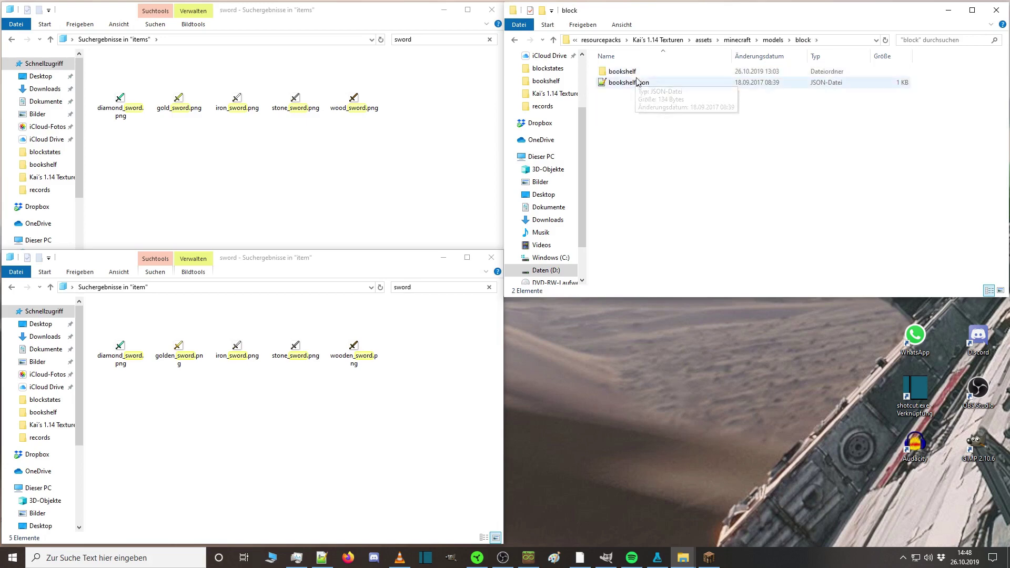
pyautogui.doubleClick(634, 74)
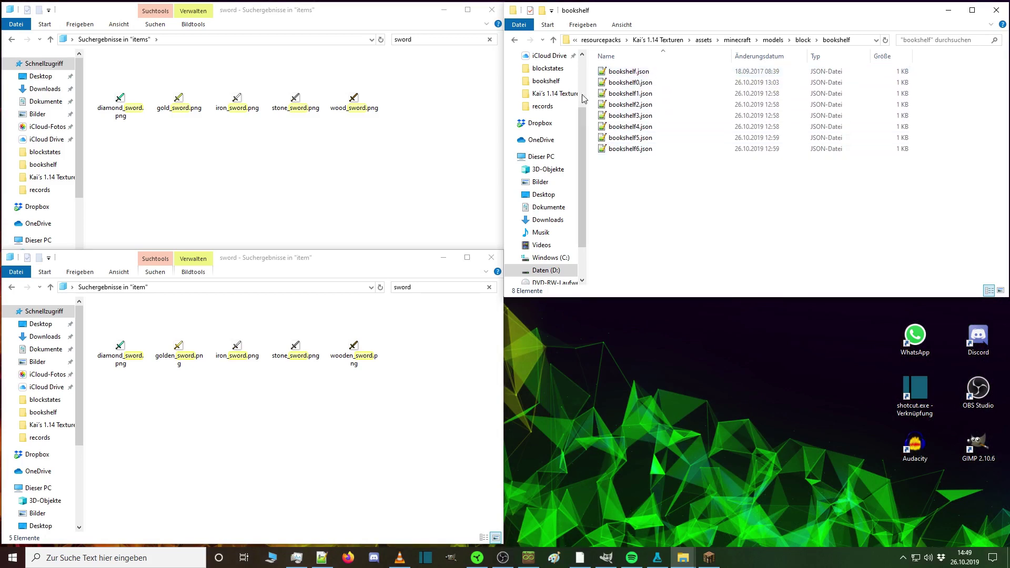
# Search the default 1.12.2-OptiFine_HD_U_E2 assets' models/block folder for "book", select bookshelf.json, and clear the search.
pyautogui.click(489, 40)
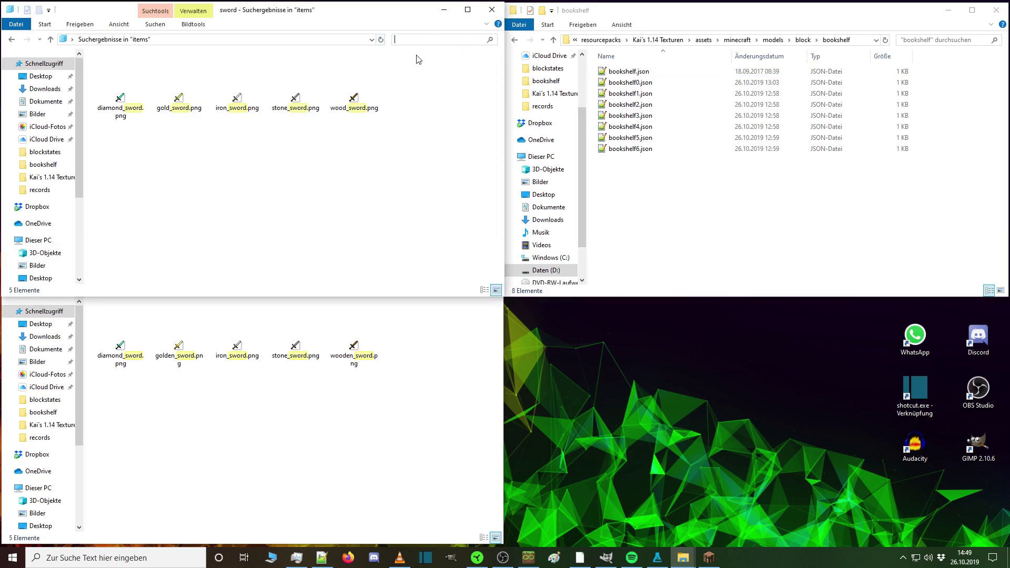
pyautogui.click(206, 42)
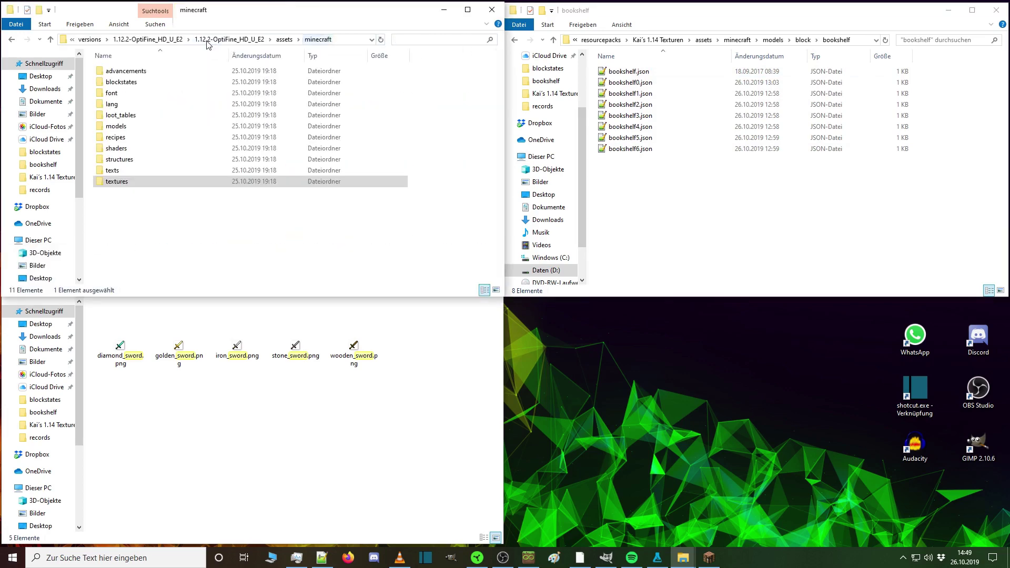
pyautogui.doubleClick(142, 129)
pyautogui.doubleClick(131, 76)
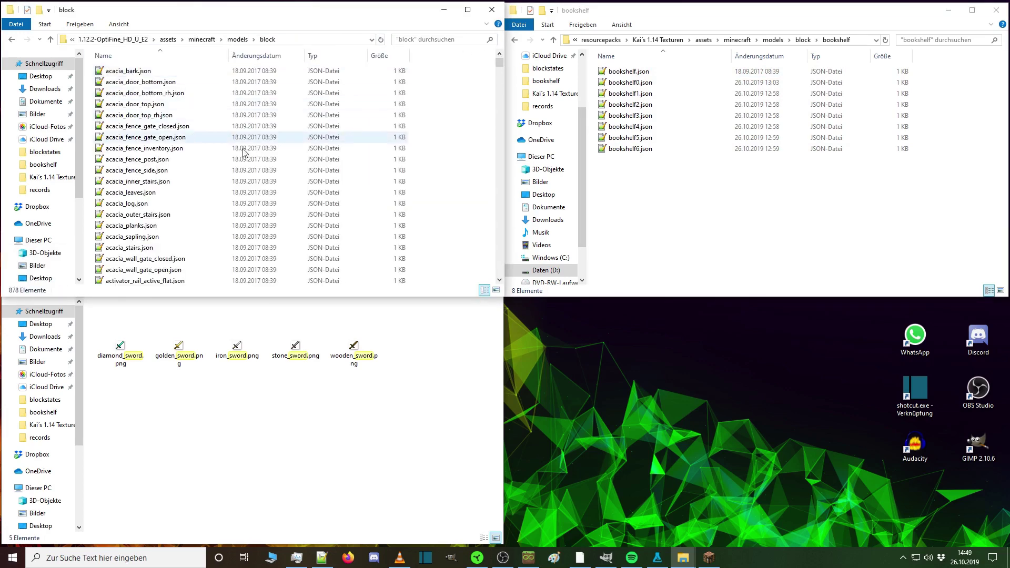
pyautogui.click(416, 41)
pyautogui.write('book')
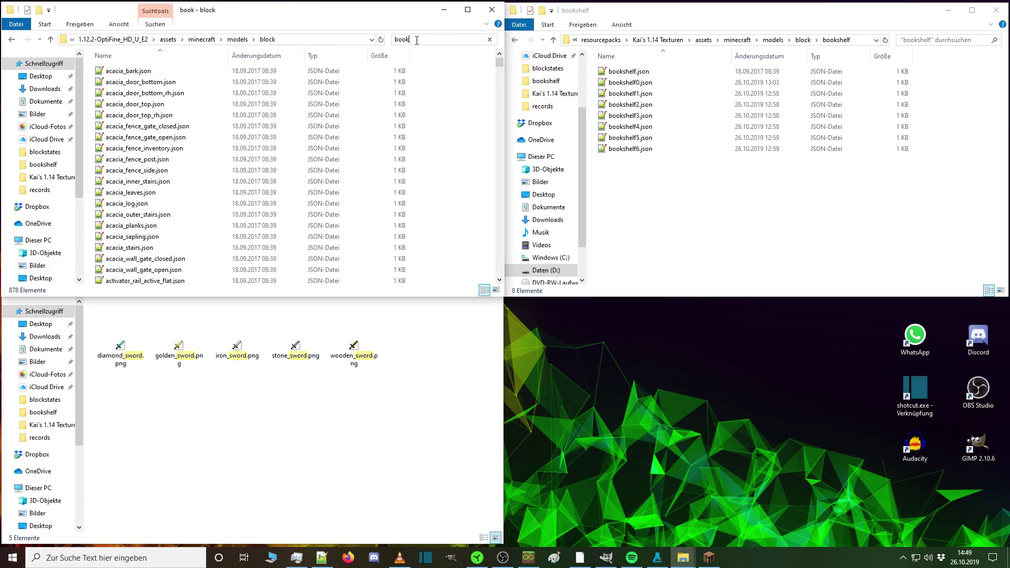
pyautogui.click(185, 62)
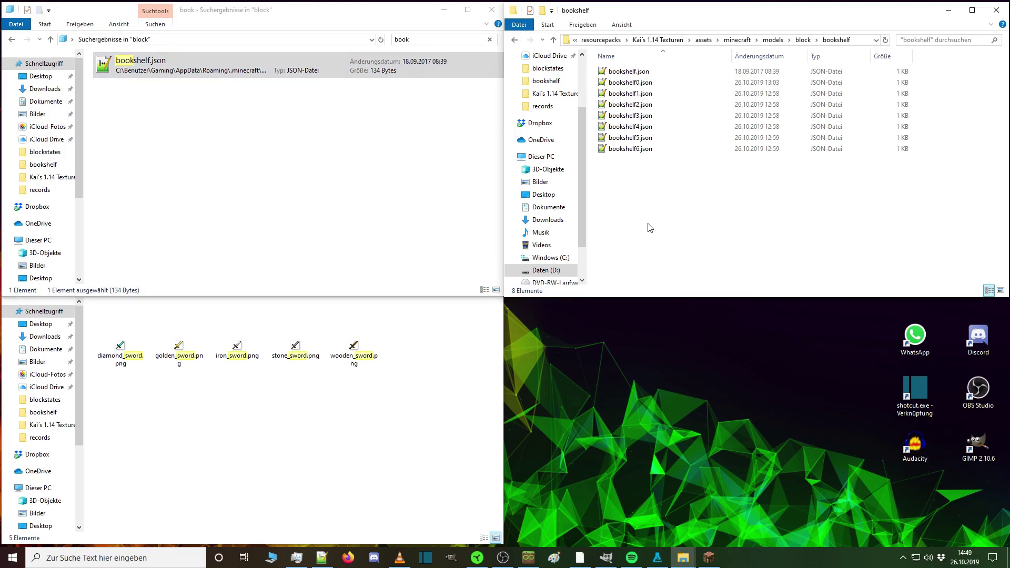
pyautogui.click(489, 40)
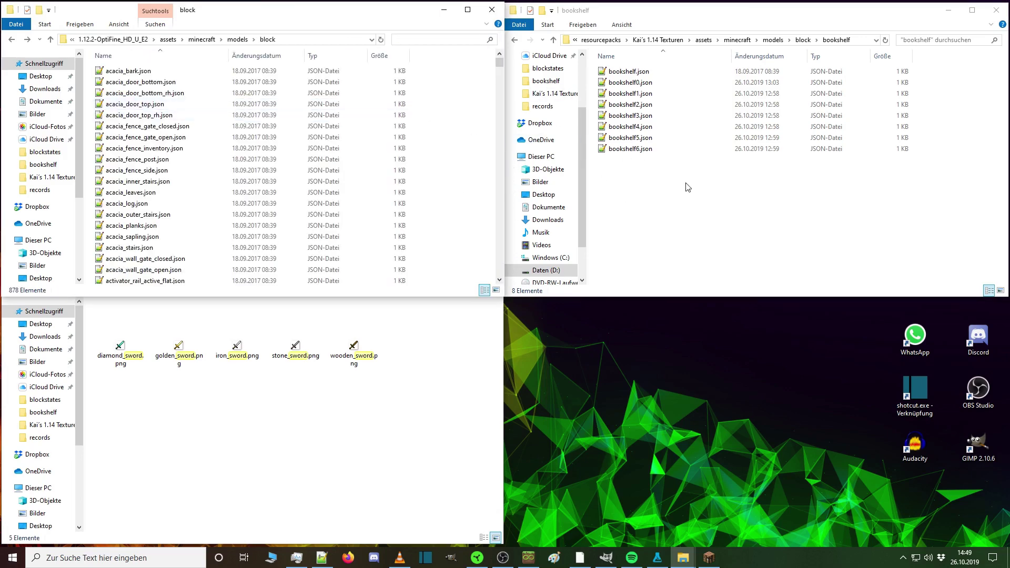
# Open bookshelf.json from the pack's bookshelf folder in Notepad++ and examine its parent model and end texture entries.
pyautogui.click(640, 73)
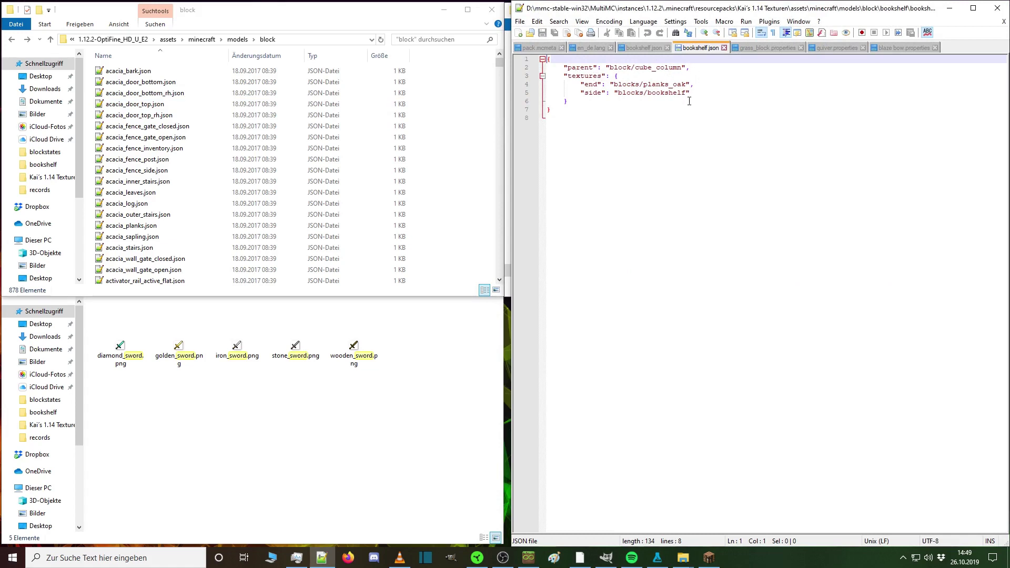
pyautogui.moveTo(610, 67); pyautogui.dragTo(683, 69)
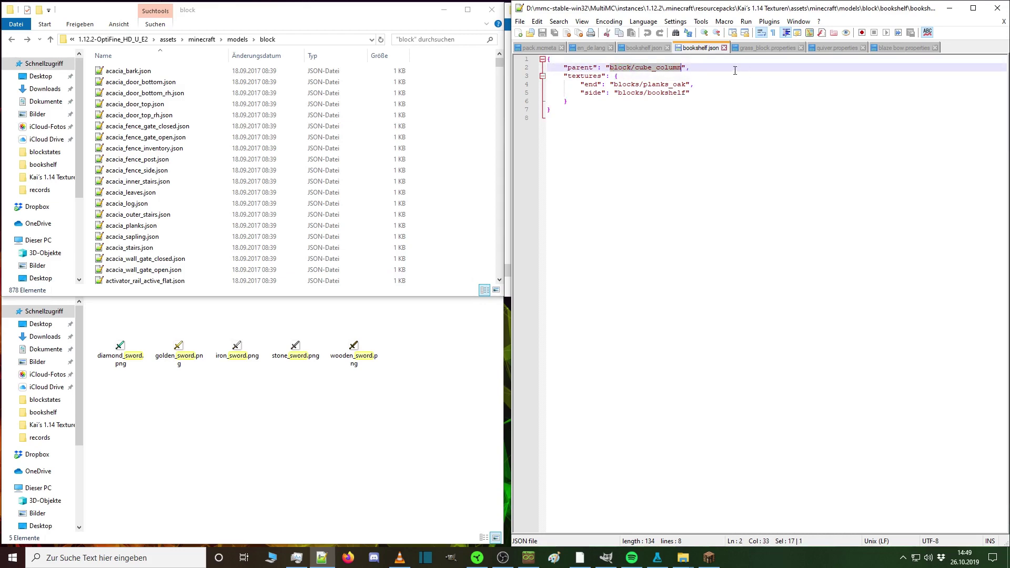
pyautogui.click(700, 67)
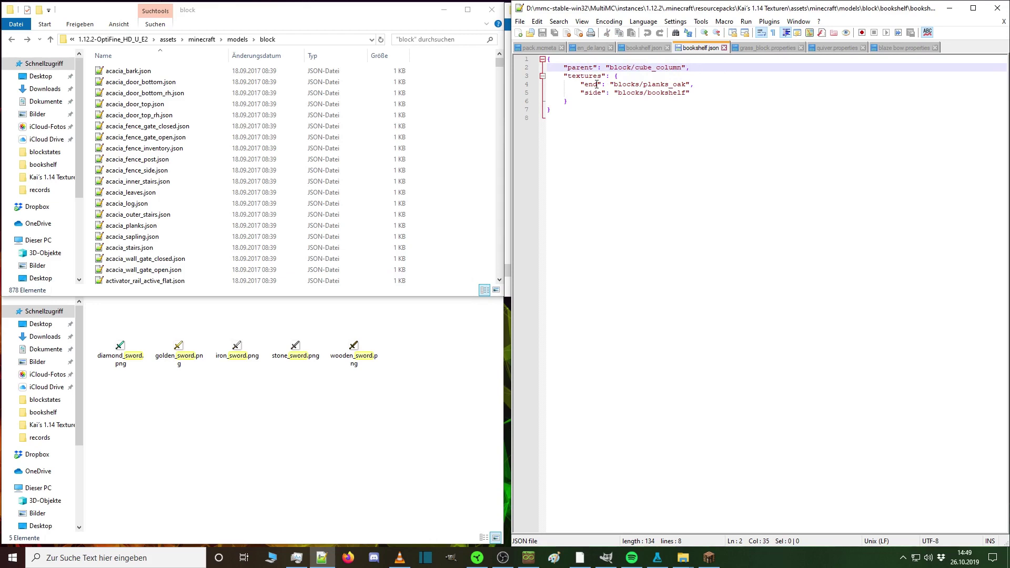
pyautogui.moveTo(614, 85); pyautogui.dragTo(684, 84)
pyautogui.click(697, 87)
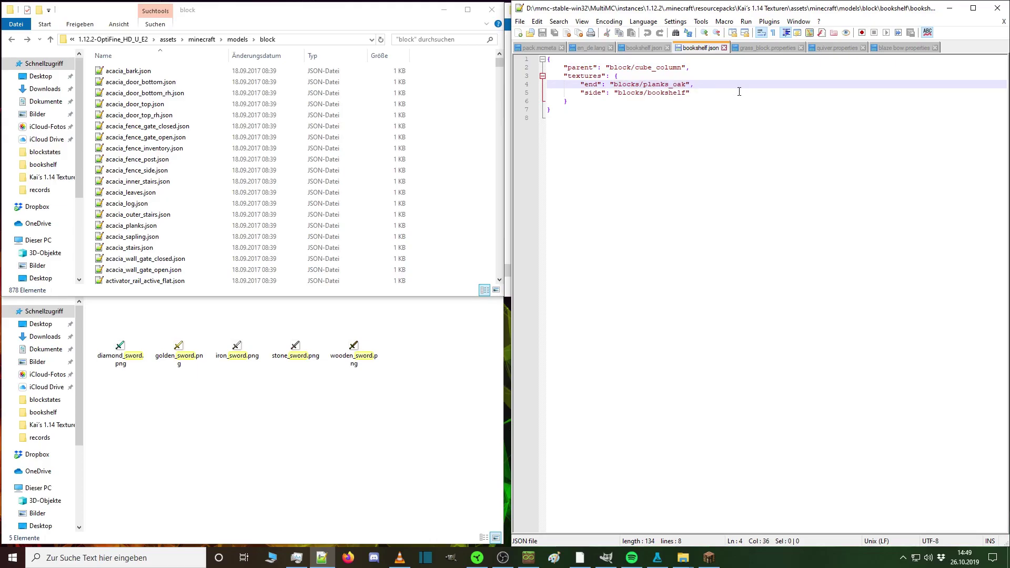
# Switch to Minecraft and examine the plank tops and book-filled sides of the bookshelf blocks.
pyautogui.click(709, 558)
pyautogui.press('e')
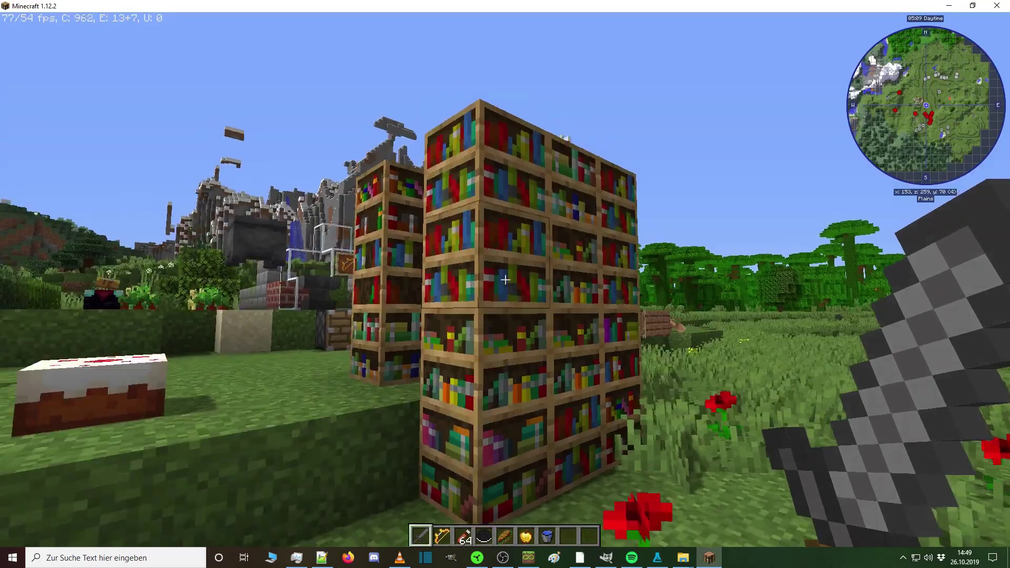
pyautogui.press('space')
pyautogui.press('w')
pyautogui.click(505, 279)
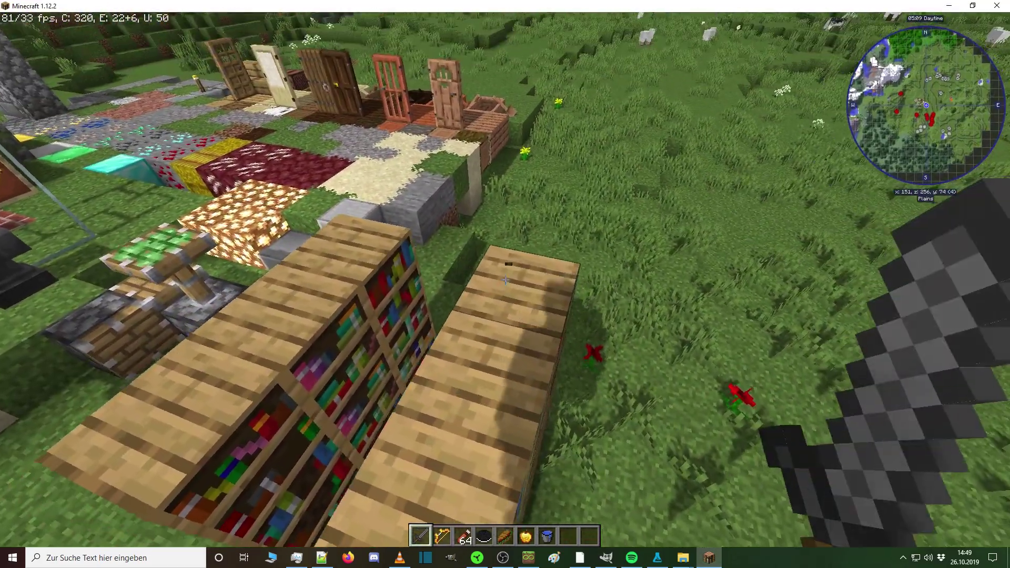
pyautogui.press('c')
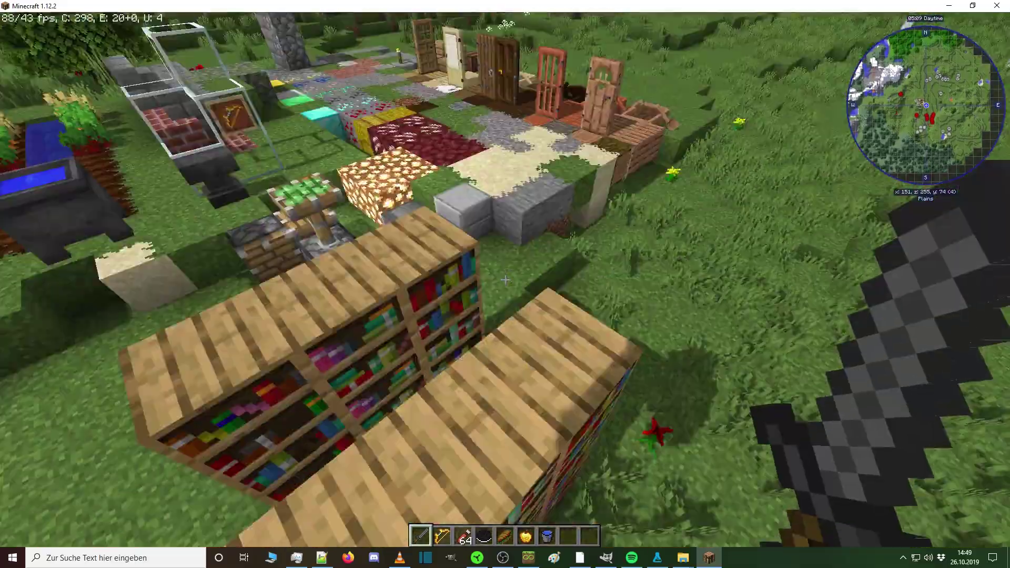
pyautogui.press('d')
pyautogui.press('s')
pyautogui.click(505, 280)
pyautogui.click(505, 279)
pyautogui.press('shift')
pyautogui.scroll(-7, 505, 280)
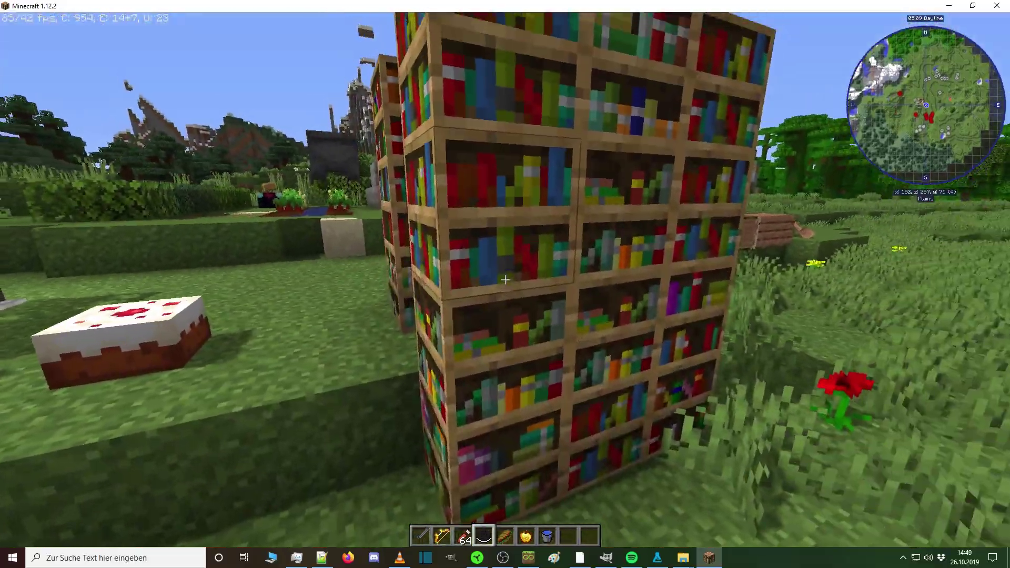
pyautogui.click(505, 280)
pyautogui.press('w')
pyautogui.press('space')
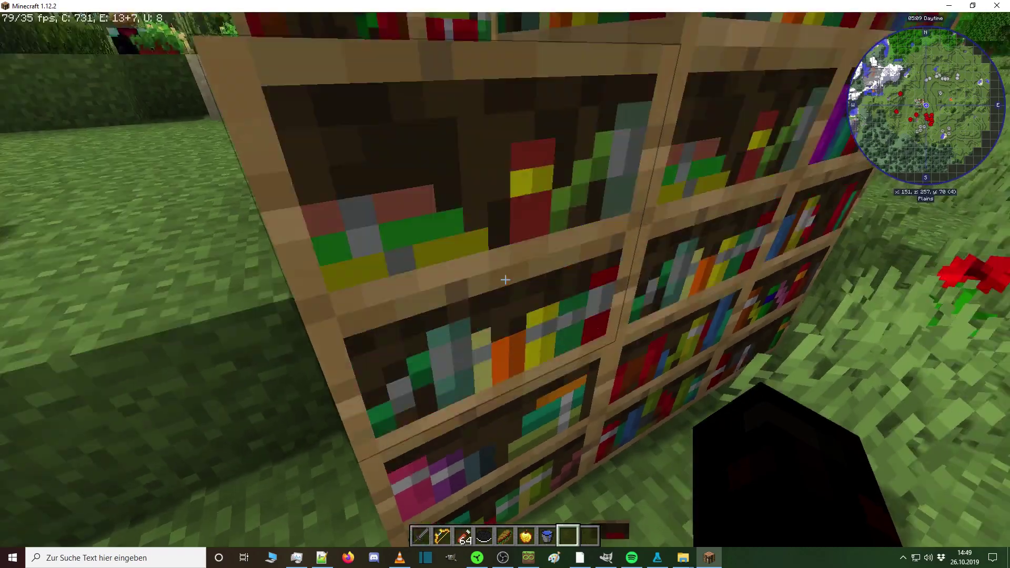
pyautogui.press('space')
pyautogui.press('space')
# Return to bookshelf.json in Notepad++ and examine the side texture entry.
pyautogui.press('e')
pyautogui.hotkey('alt', 'Tab')
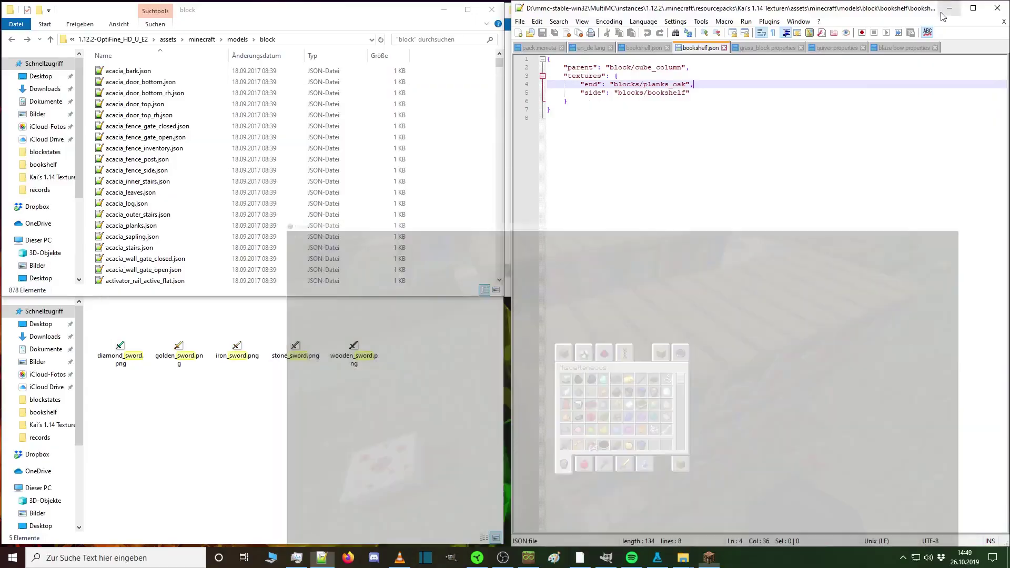
pyautogui.moveTo(619, 93); pyautogui.dragTo(686, 93)
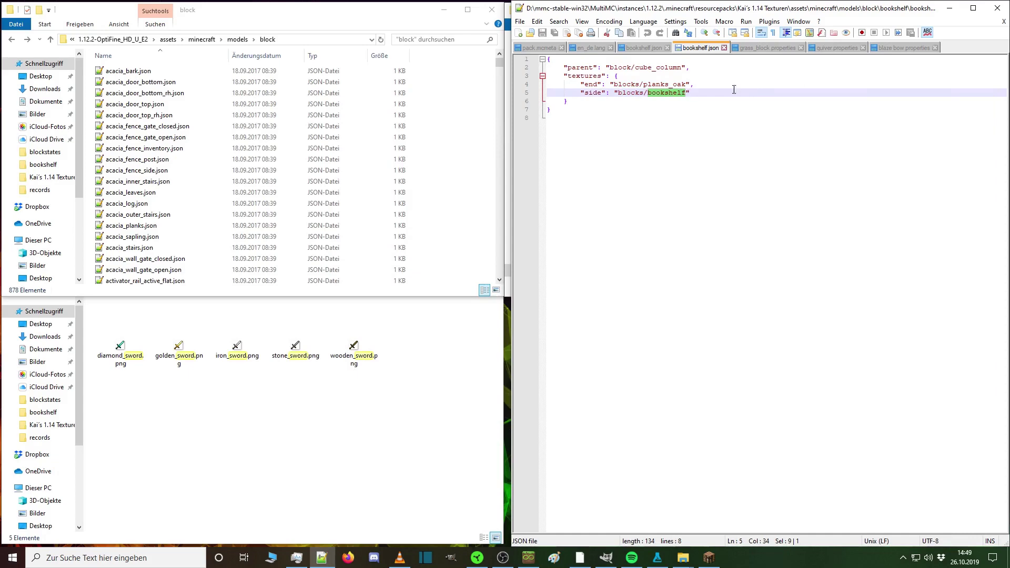
# Open bookshelf0.json from the pack's models/block/bookshelf folder in Notepad++ and examine its side texture entry.
pyautogui.click(949, 8)
pyautogui.click(726, 207)
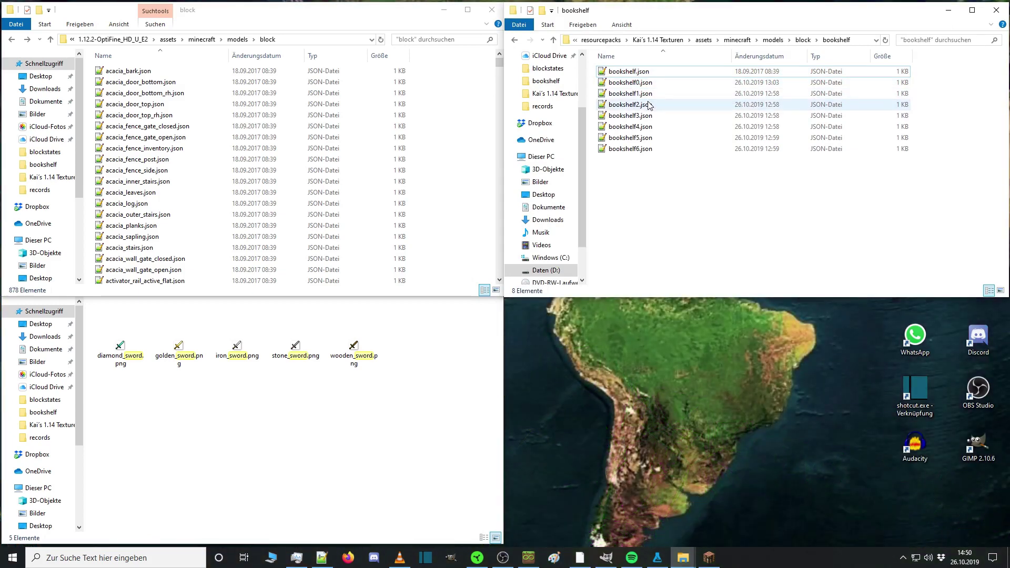
pyautogui.doubleClick(657, 83)
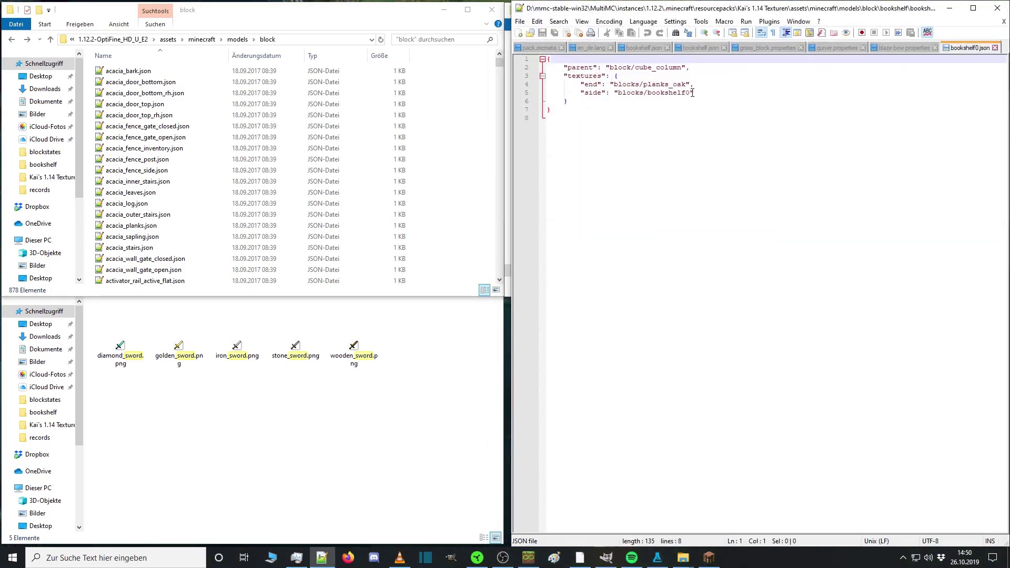
pyautogui.moveTo(690, 93); pyautogui.dragTo(687, 93)
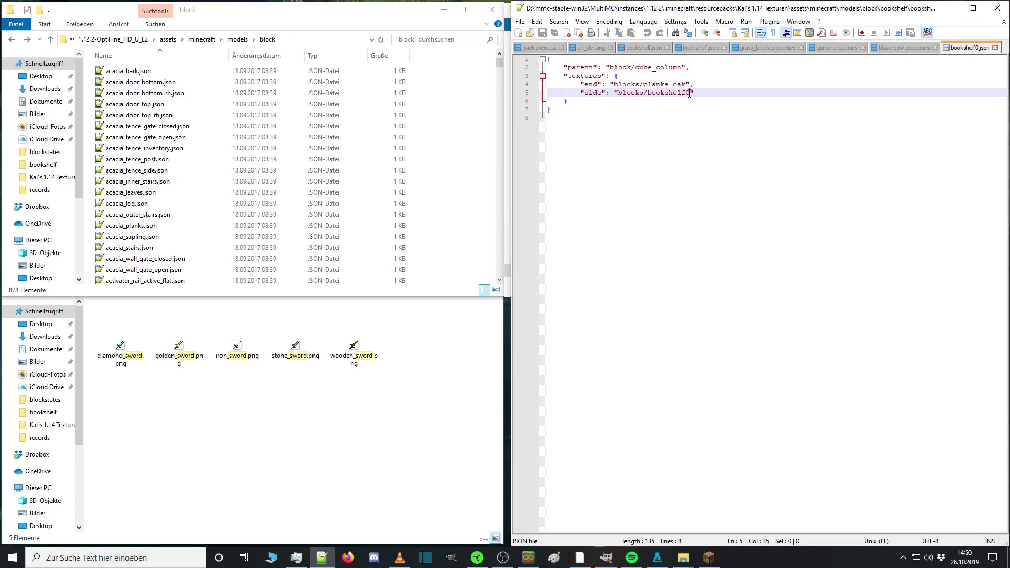
pyautogui.click(950, 8)
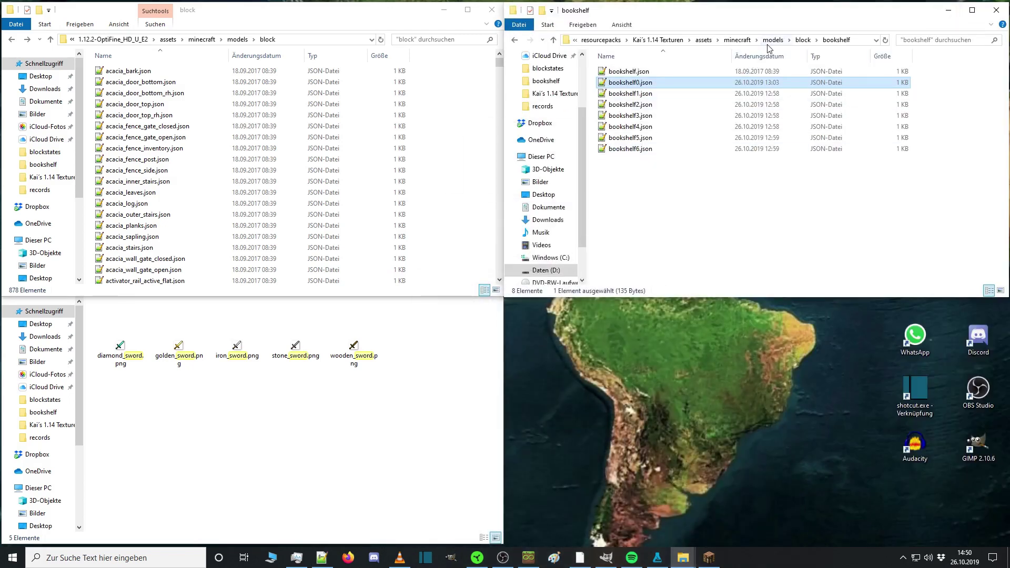
# Browse to the pack's textures/blocks folder in File Explorer and look at the numbered bookshelf texture images.
pyautogui.click(737, 40)
pyautogui.doubleClick(642, 138)
pyautogui.doubleClick(636, 72)
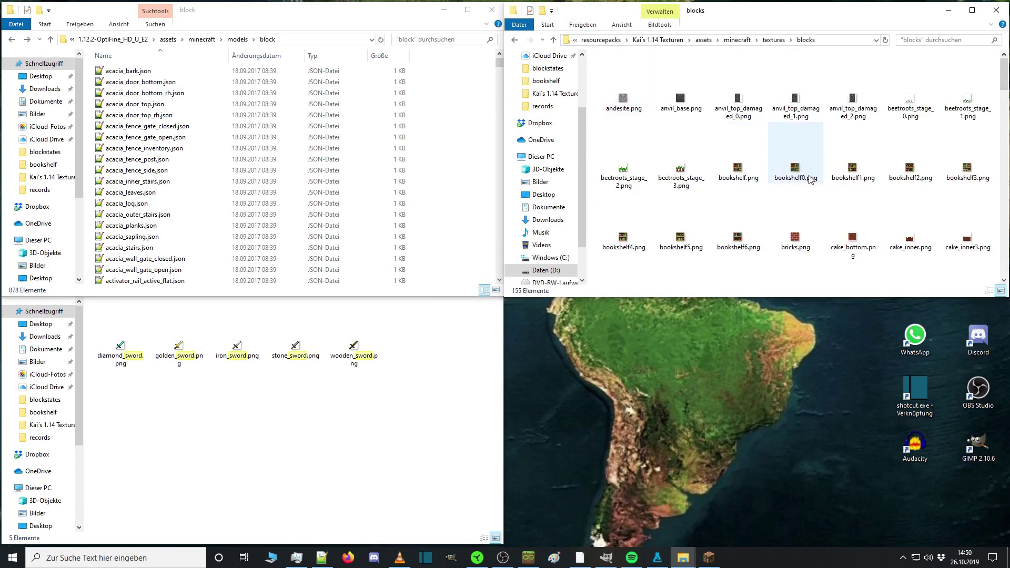
pyautogui.scroll(2, 810, 175)
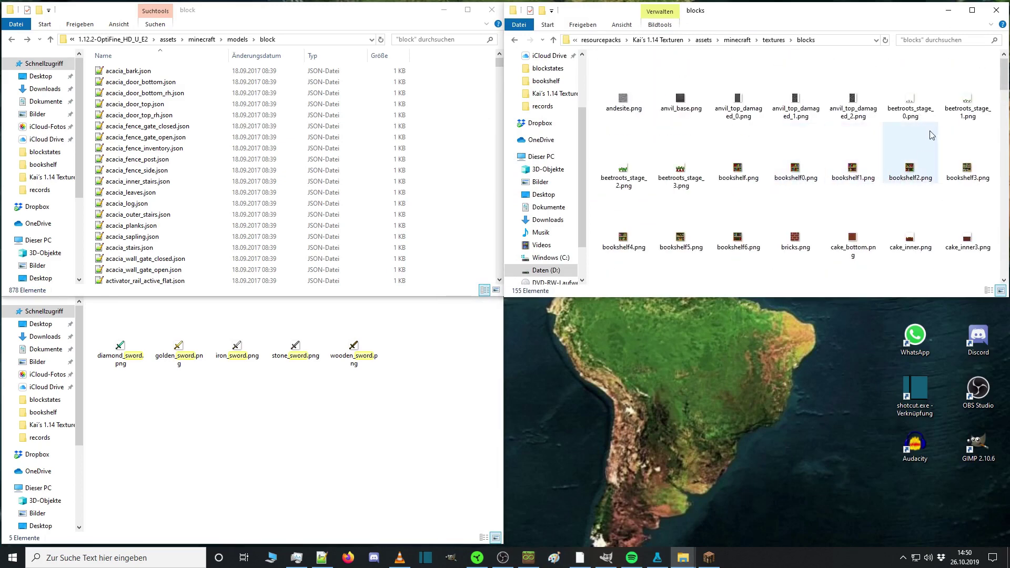
# Compare the side texture name in bookshelf0.json with the bookshelf image files in the textures/blocks folder.
pyautogui.click(322, 558)
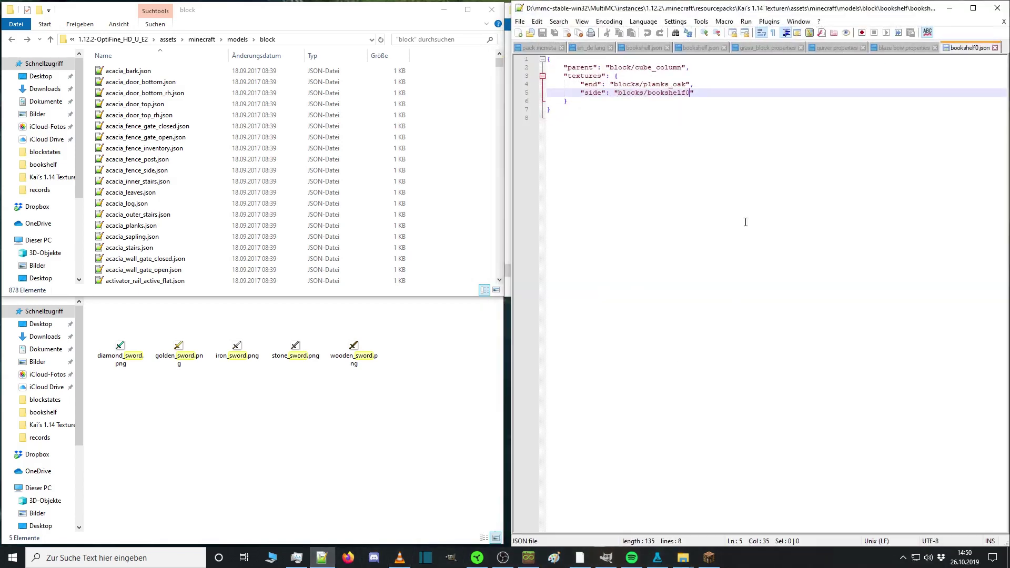
pyautogui.moveTo(691, 92); pyautogui.dragTo(649, 93)
pyautogui.click(707, 96)
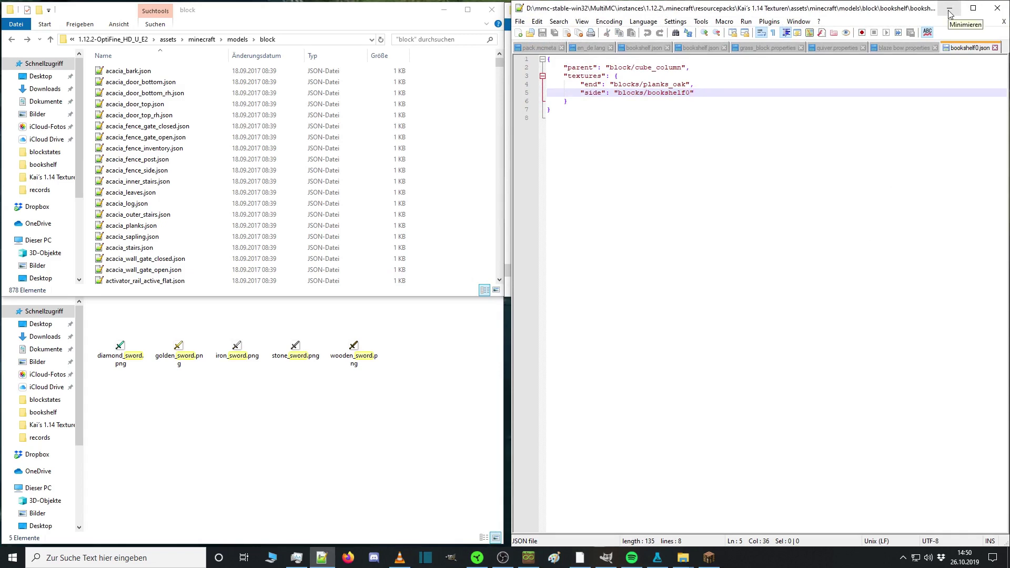
pyautogui.click(950, 12)
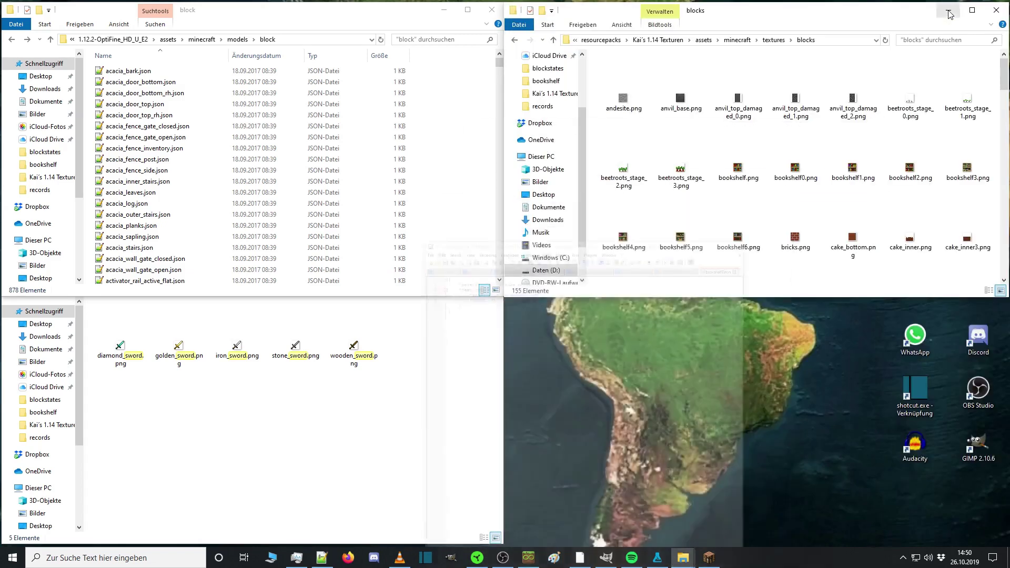
pyautogui.moveTo(903, 167)
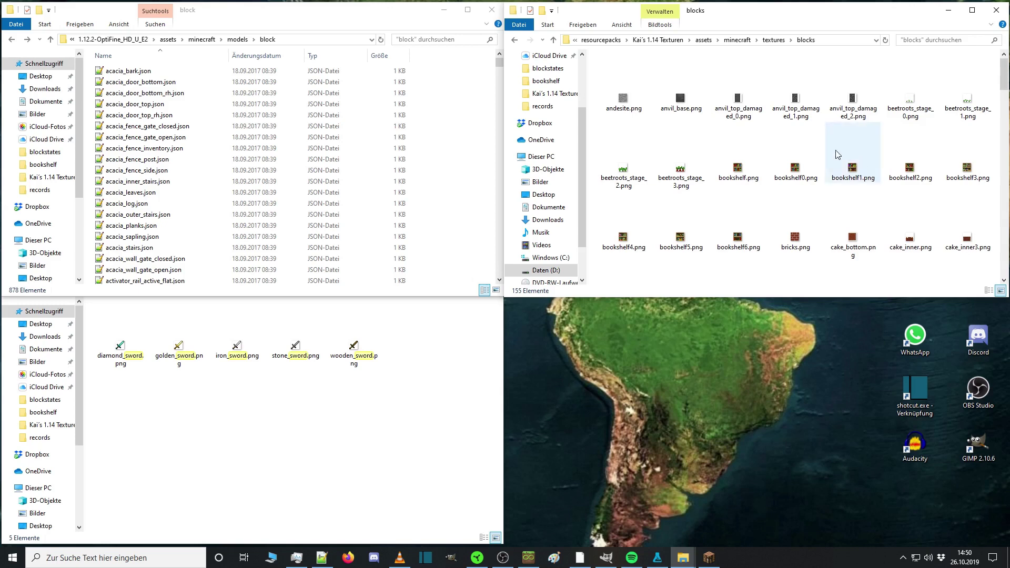
# Go up to the pack's assets/minecraft folder and open its blockstates folder.
pyautogui.click(773, 40)
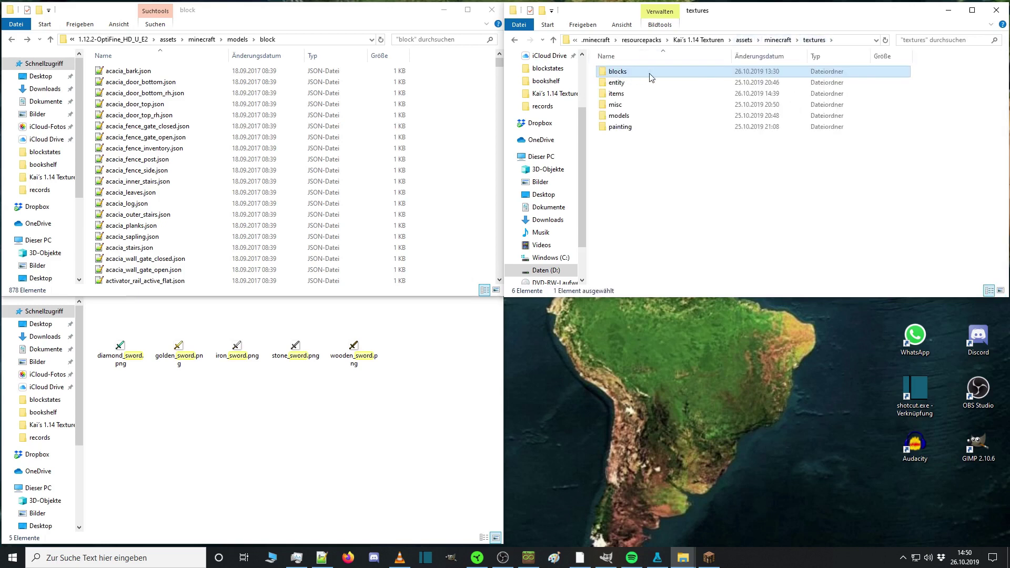
pyautogui.click(778, 41)
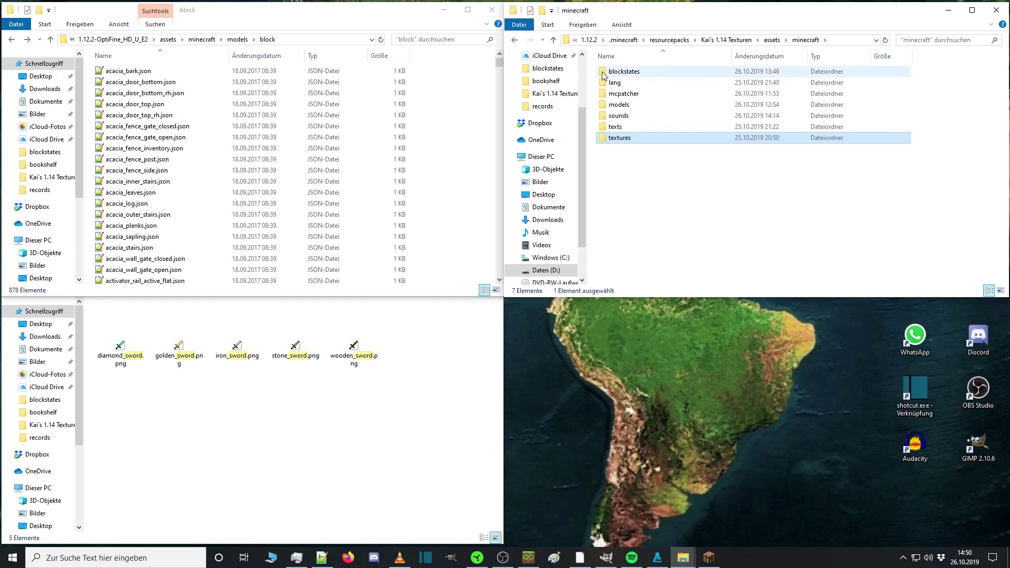
pyautogui.click(663, 175)
pyautogui.click(664, 74)
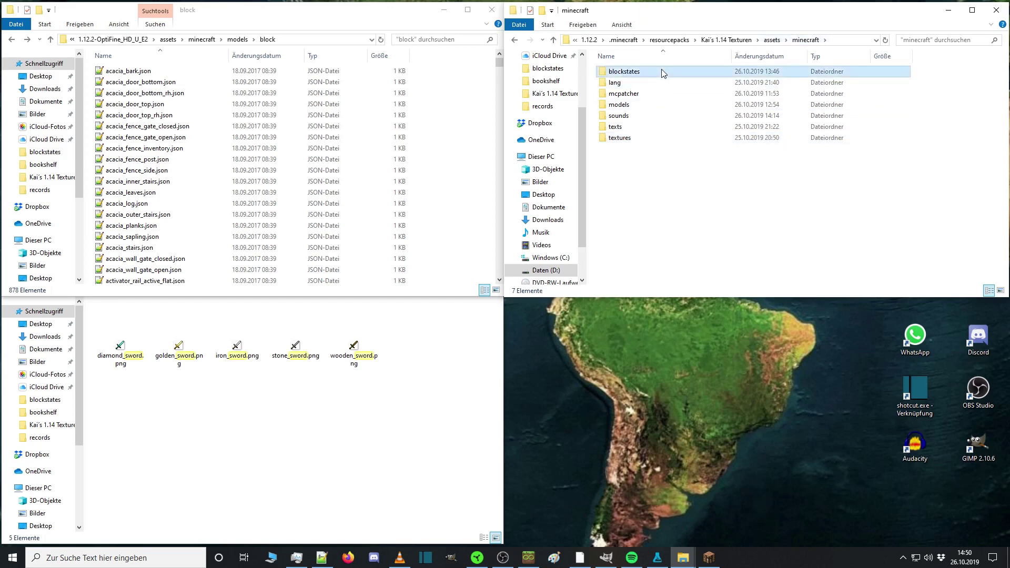
pyautogui.doubleClick(663, 74)
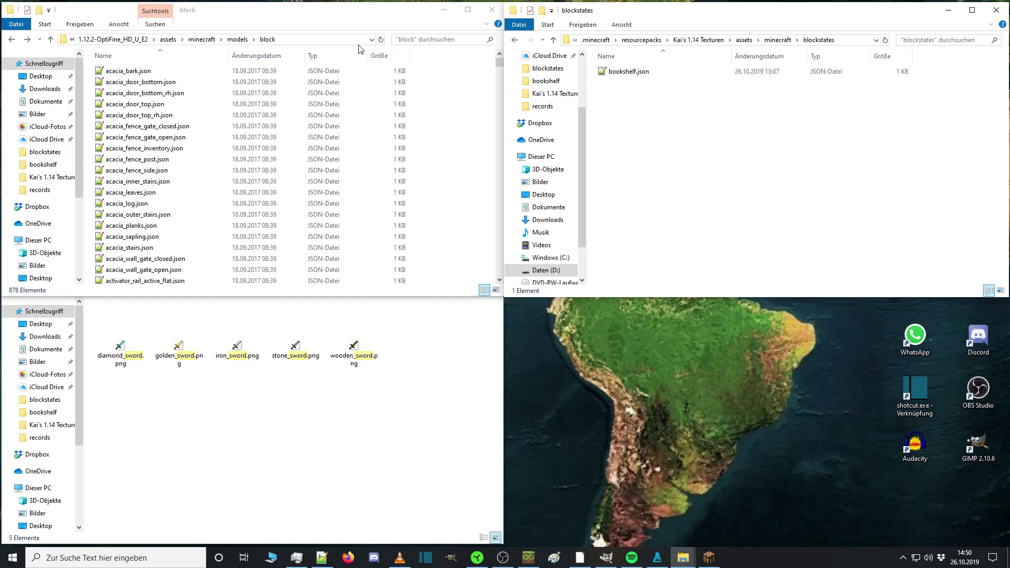
# Open the default 1.12.2-OptiFine_HD_U_E2 assets' blockstates folder, search it for "book", and select bookshelf.json.
pyautogui.click(203, 40)
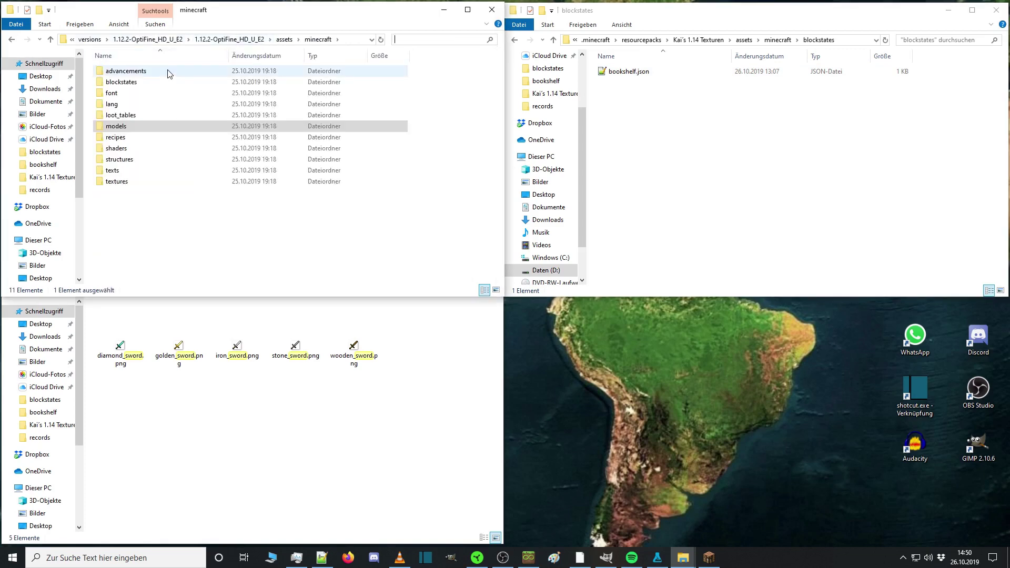
pyautogui.click(170, 83)
pyautogui.doubleClick(169, 82)
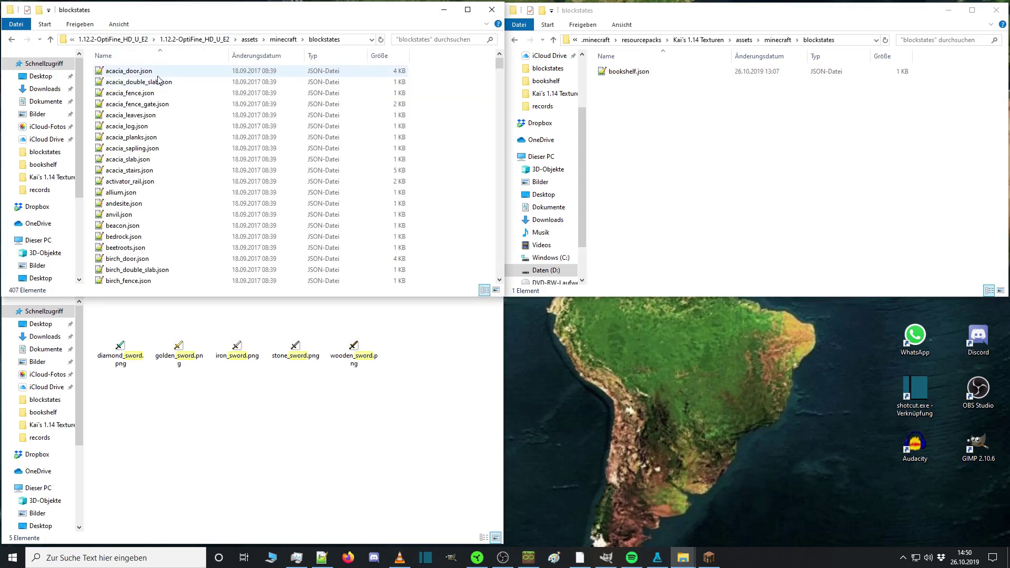
pyautogui.click(429, 37)
pyautogui.write('book')
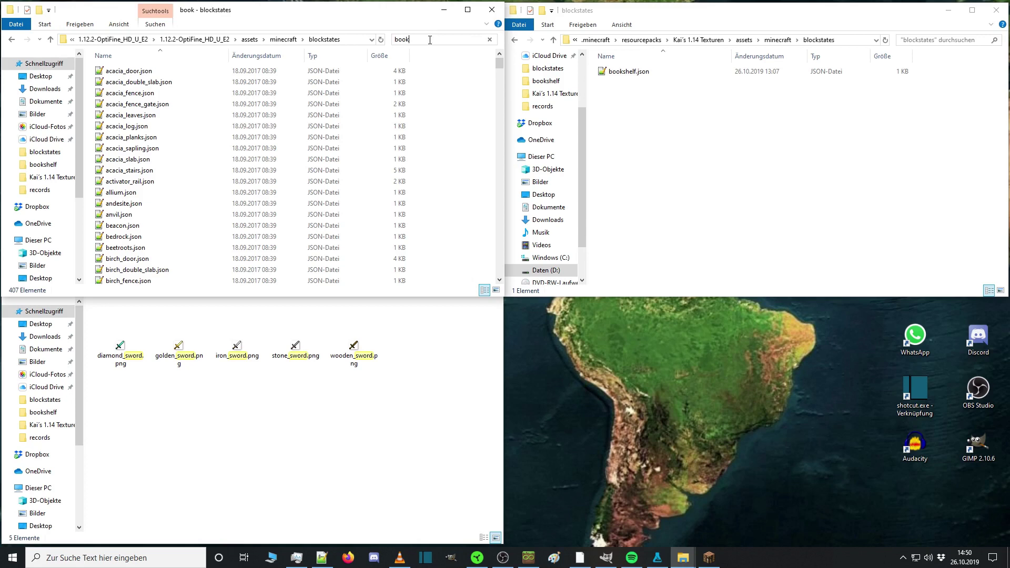
pyautogui.click(163, 58)
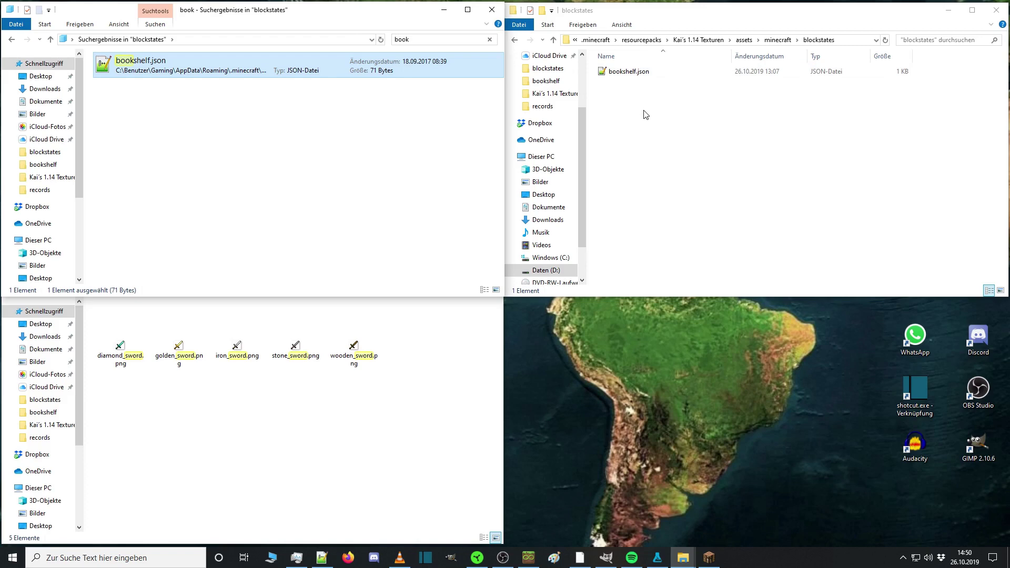
# Open the pack's and the default blockstates bookshelf.json in Notepad++ to compare their variants, and check bookshelf0.json.
pyautogui.doubleClick(631, 72)
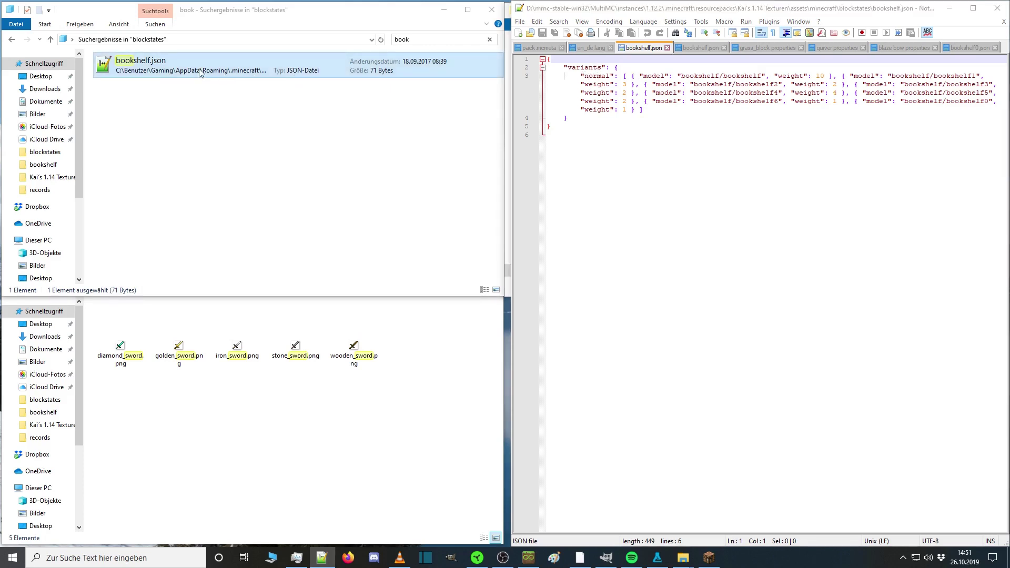
pyautogui.doubleClick(254, 79)
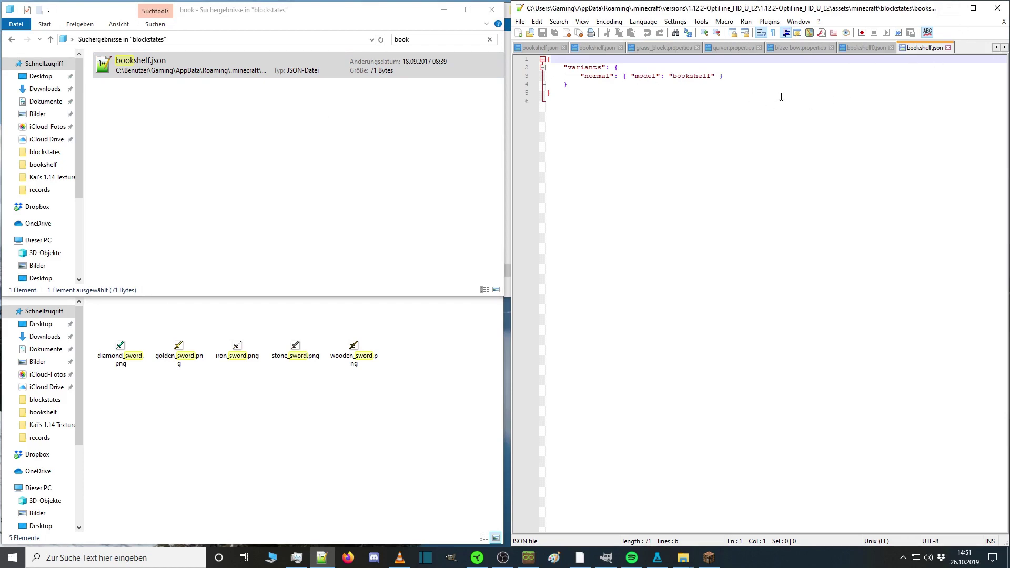
pyautogui.click(875, 46)
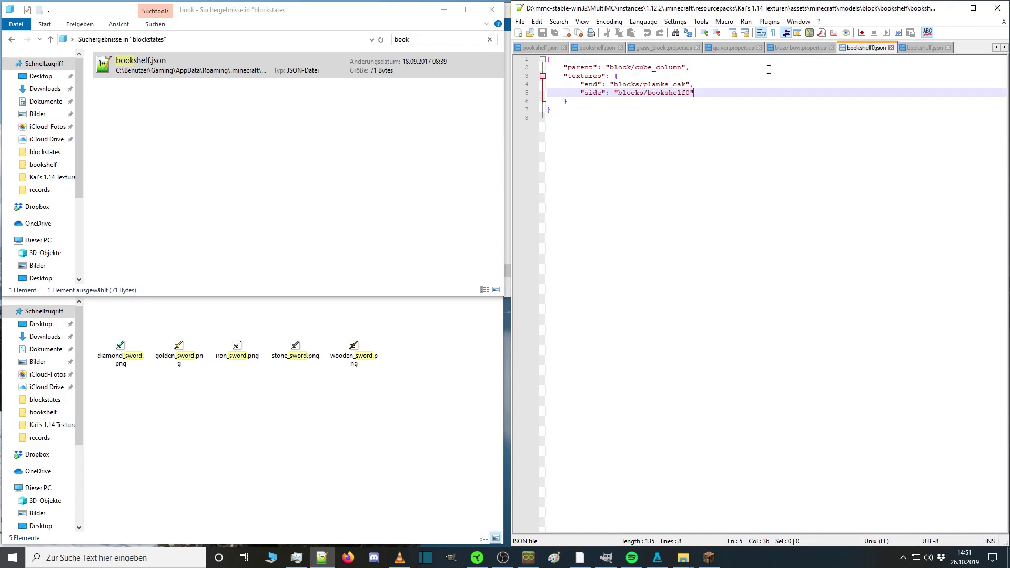
pyautogui.click(948, 8)
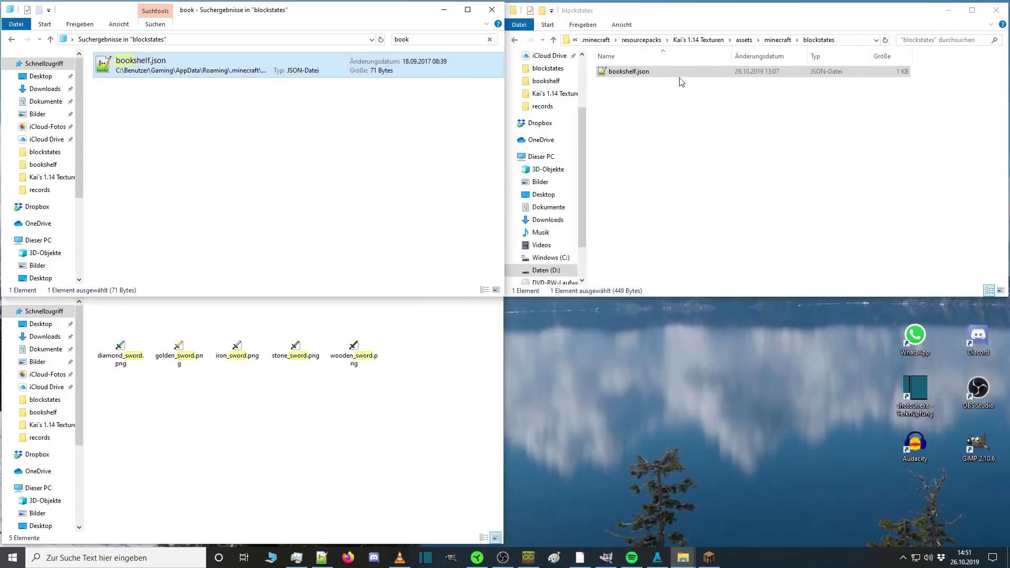
# Reopen the pack's blockstates bookshelf.json and highlight the opening bracket of the "normal" variant list.
pyautogui.doubleClick(638, 71)
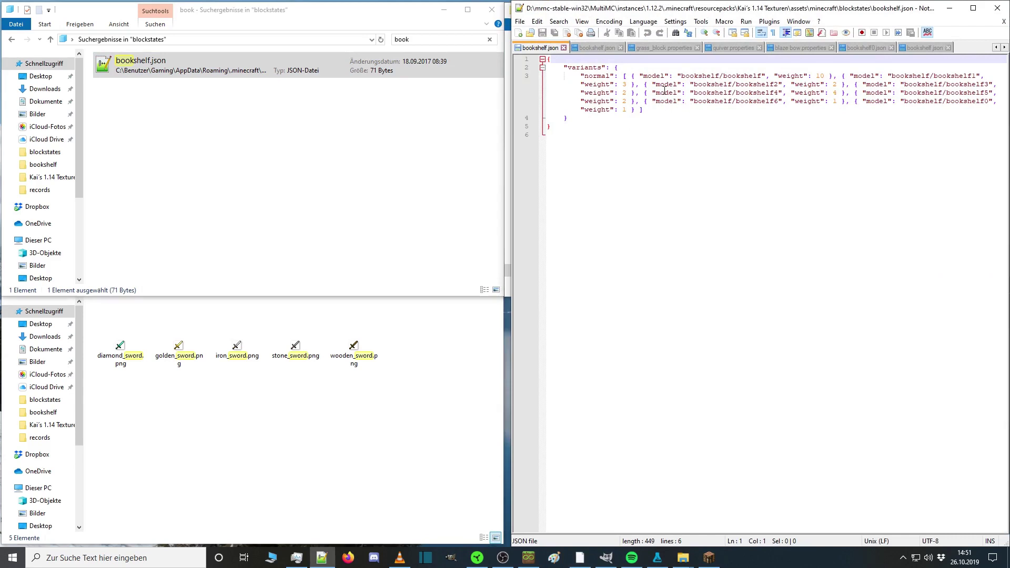
pyautogui.doubleClick(625, 76)
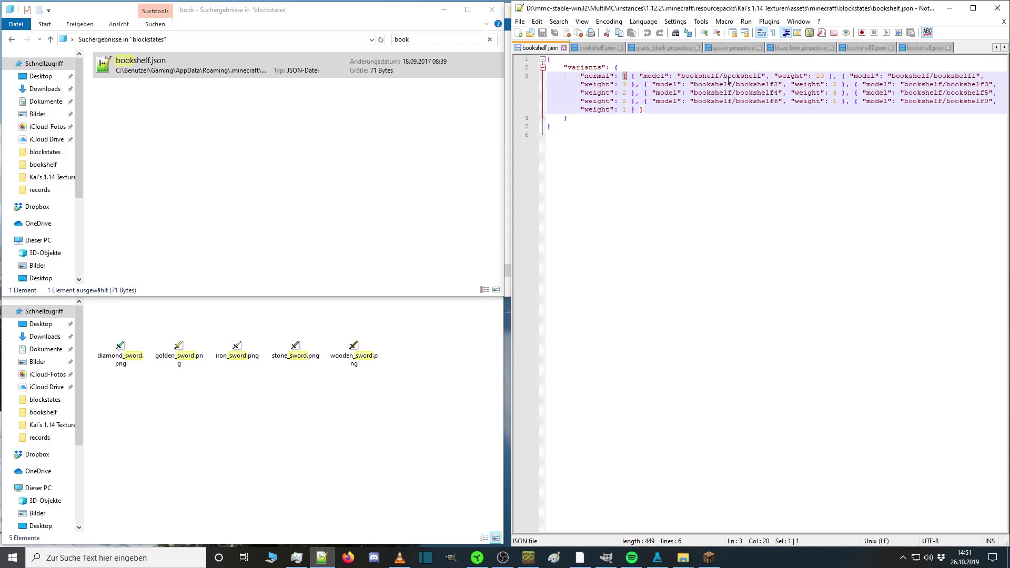
pyautogui.click(949, 8)
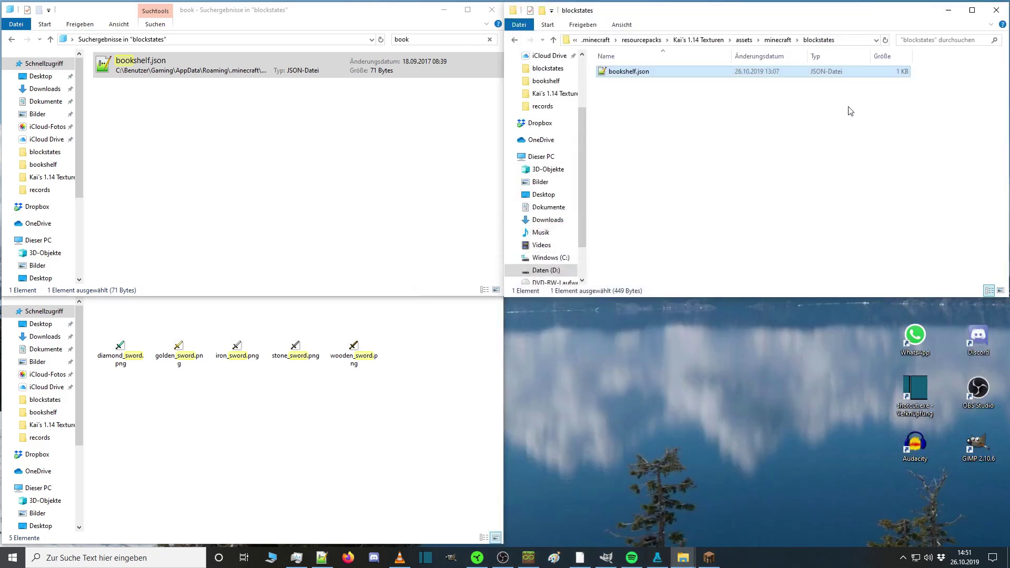
# Browse to the pack's models/block folder and examine the numbered JSON models inside its bookshelf subfolder.
pyautogui.click(772, 42)
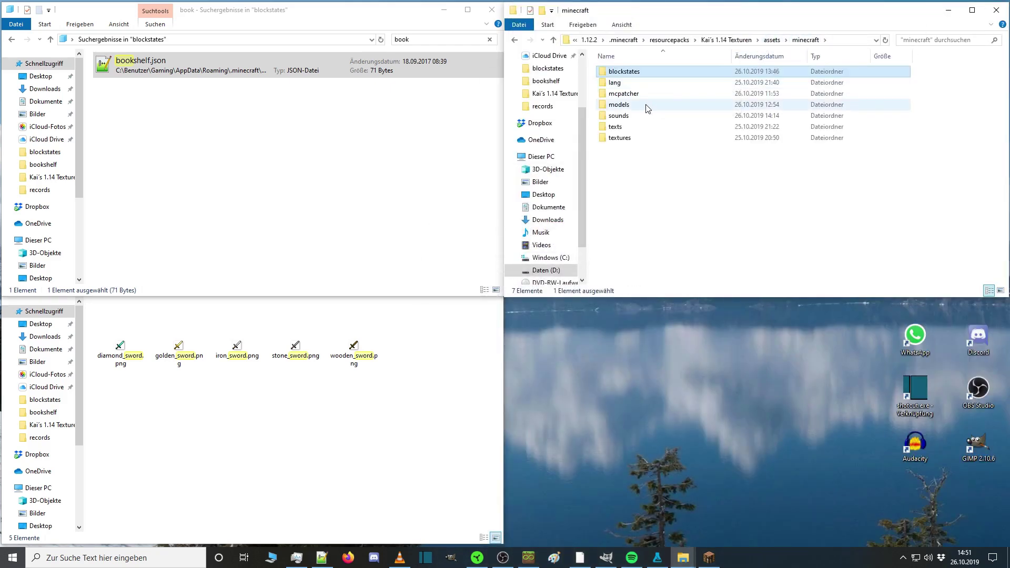
pyautogui.doubleClick(647, 108)
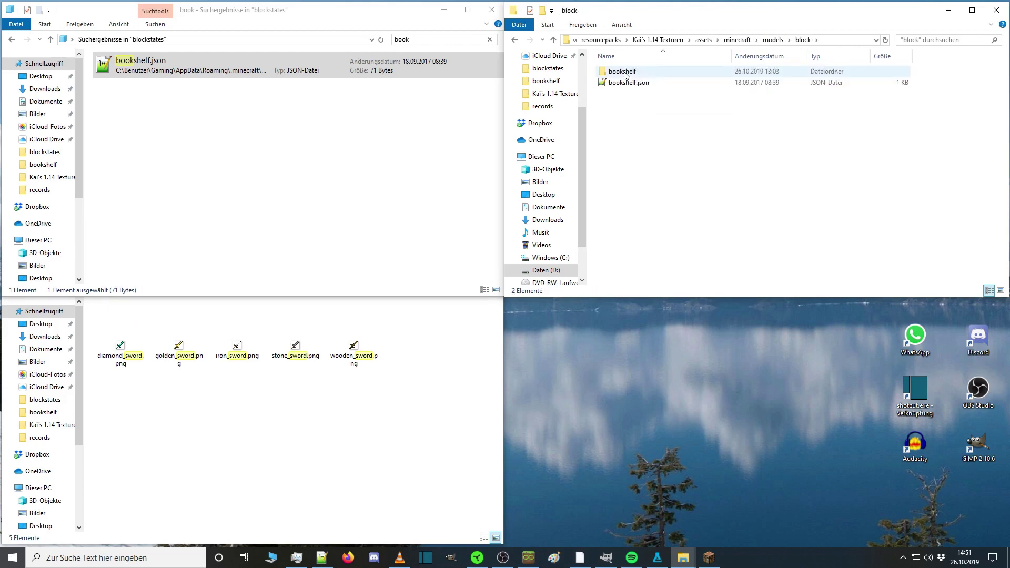
pyautogui.doubleClick(644, 77)
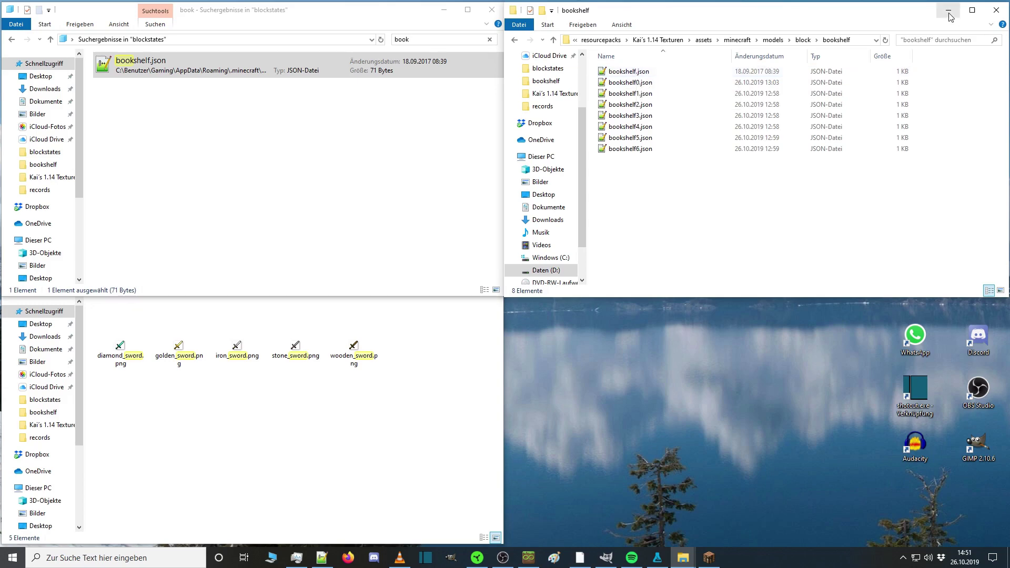
pyautogui.hotkey('alt', 'Left')
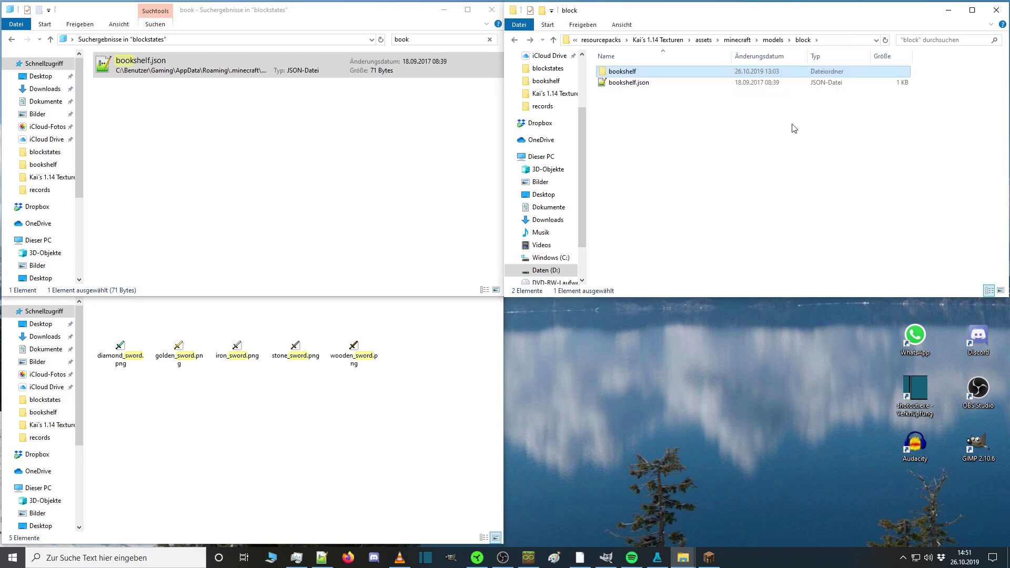
pyautogui.click(946, 16)
pyautogui.moveTo(683, 557)
pyautogui.click(583, 521)
pyautogui.doubleClick(674, 74)
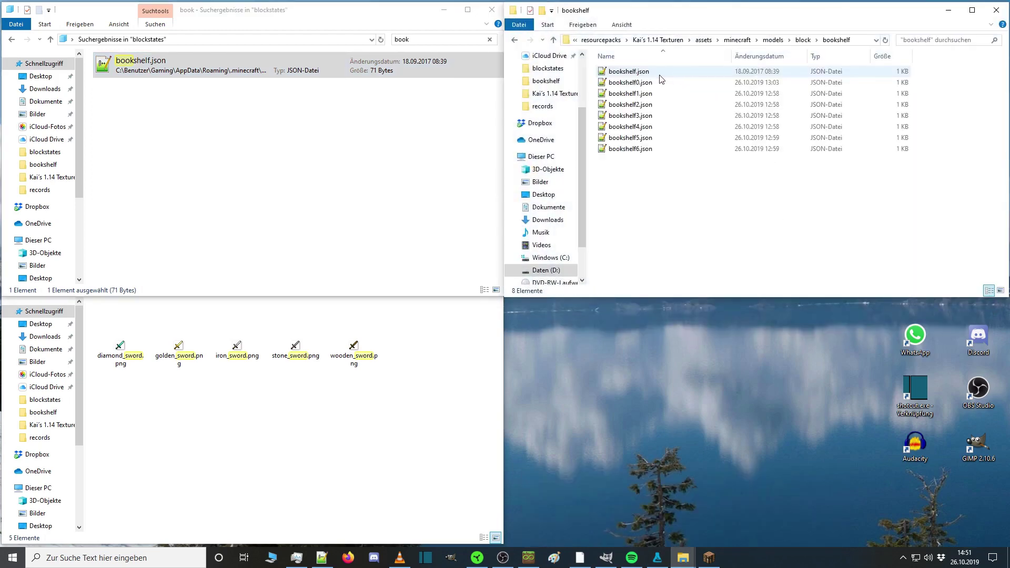
# Open bookshelf.json from the models/block/bookshelf folder and examine its side texture entry.
pyautogui.doubleClick(648, 76)
pyautogui.click(704, 93)
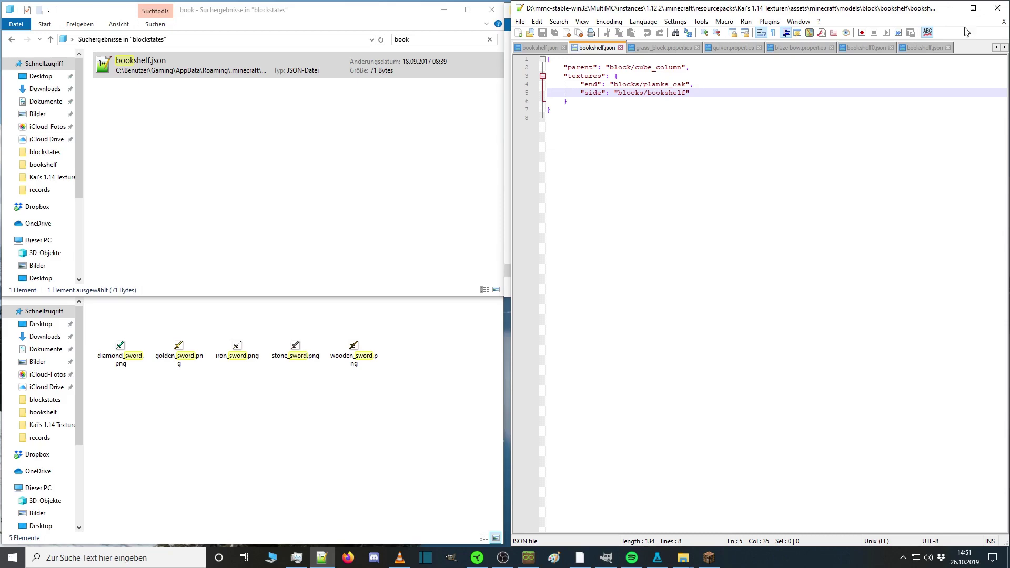
pyautogui.click(949, 8)
pyautogui.click(757, 192)
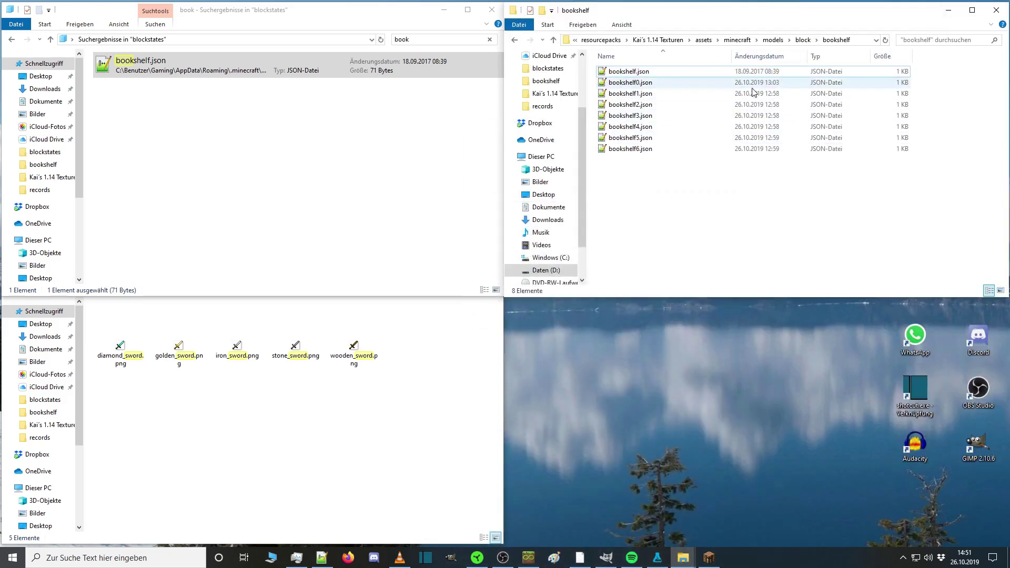
# Return to the pack's blockstates bookshelf.json and highlight the weight entry of the bookshelf/bookshelf model.
pyautogui.click(737, 40)
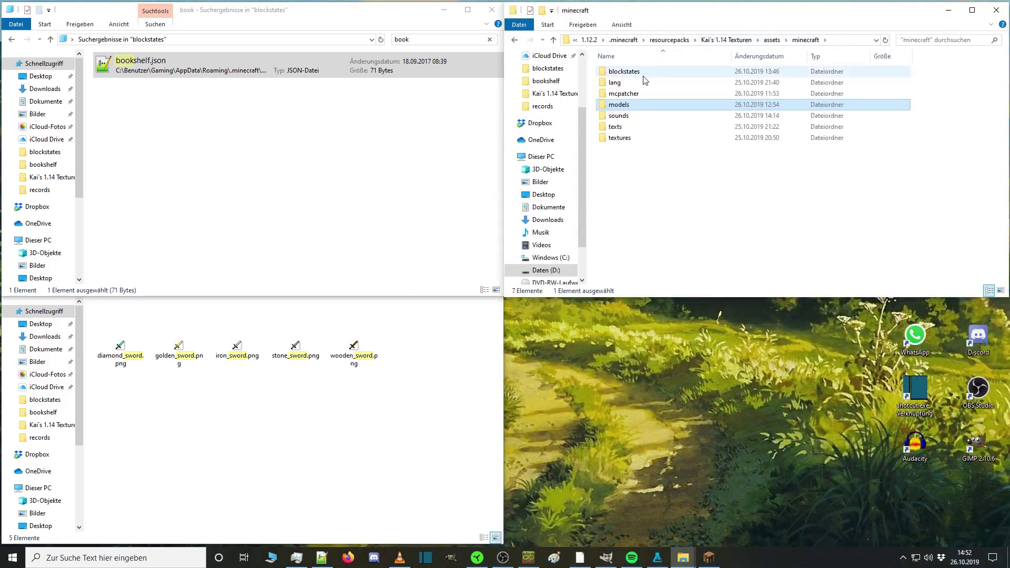
pyautogui.doubleClick(631, 72)
pyautogui.click(643, 78)
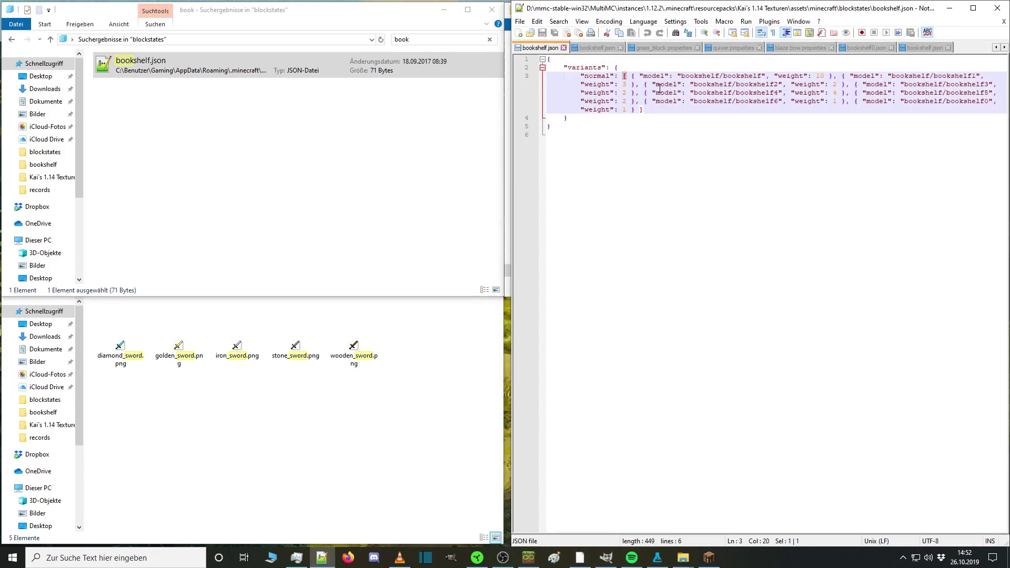
pyautogui.click(779, 77)
pyautogui.moveTo(773, 77); pyautogui.dragTo(825, 78)
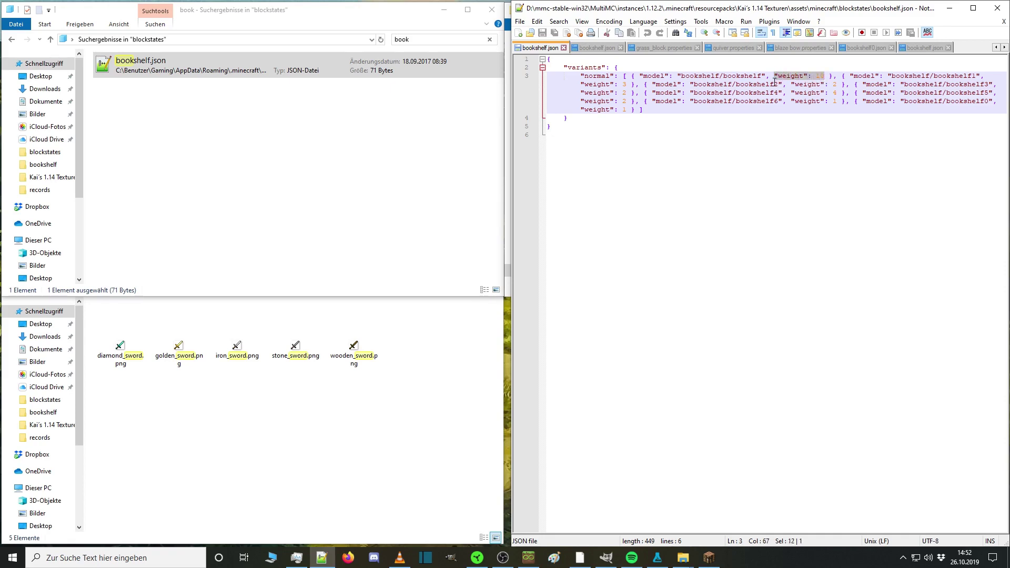
# Highlight the first variant's bookshelf model name, then the weights of the bookshelf1 and bookshelf0 variants.
pyautogui.moveTo(762, 78); pyautogui.dragTo(725, 79)
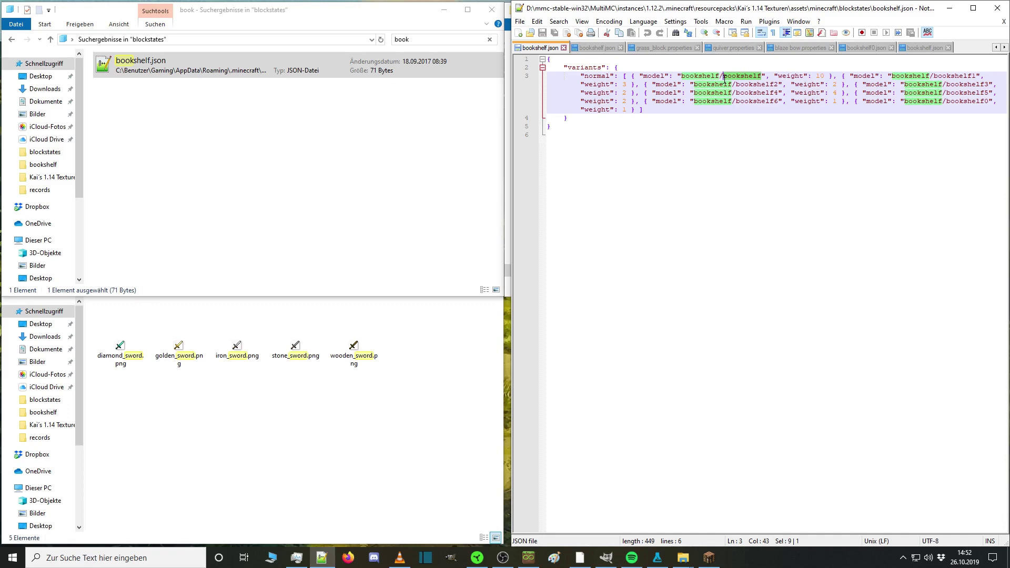
pyautogui.click(726, 69)
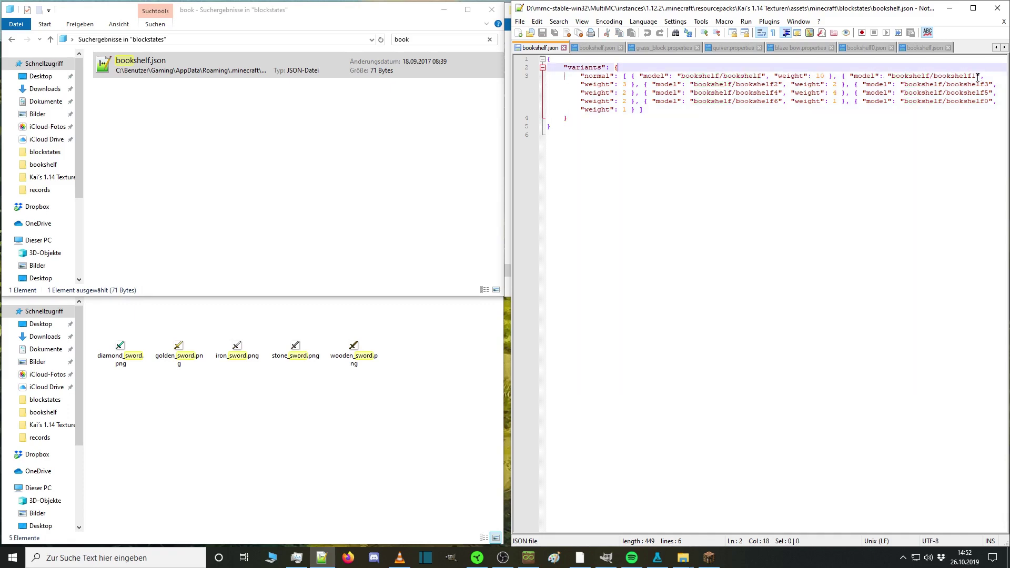
pyautogui.moveTo(623, 85); pyautogui.dragTo(628, 85)
pyautogui.write('3')
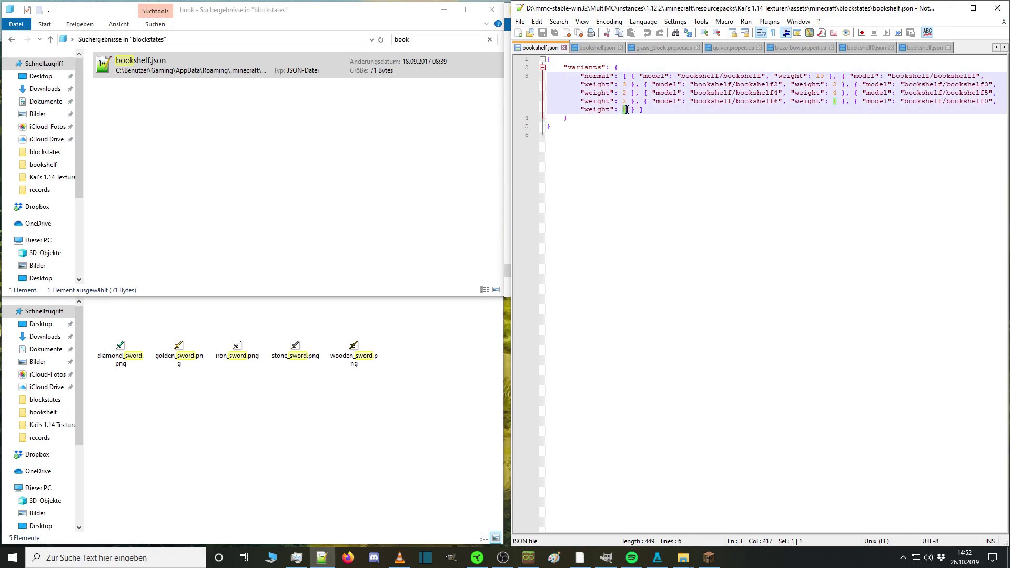
pyautogui.moveTo(627, 110); pyautogui.dragTo(631, 109)
pyautogui.click(673, 135)
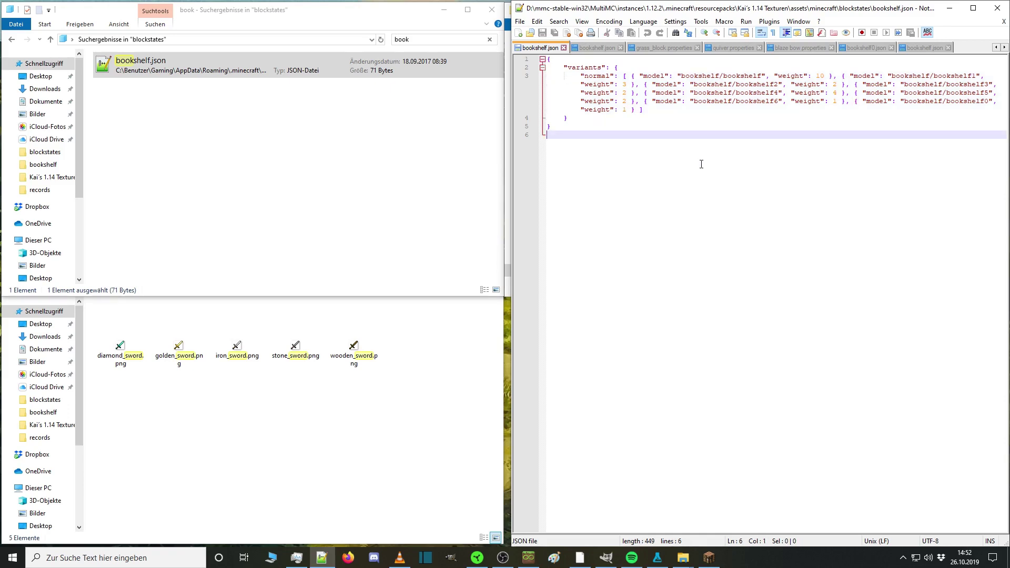
# Switch to Minecraft and break several bookshelves in the front bookshelf wall.
pyautogui.click(709, 558)
pyautogui.press('e')
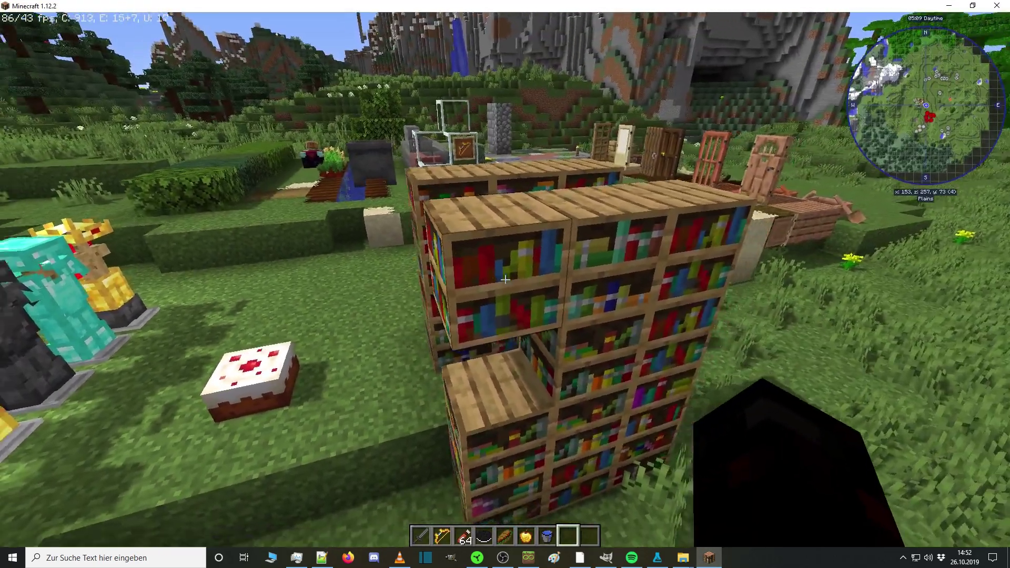
pyautogui.press('d')
pyautogui.click(505, 279)
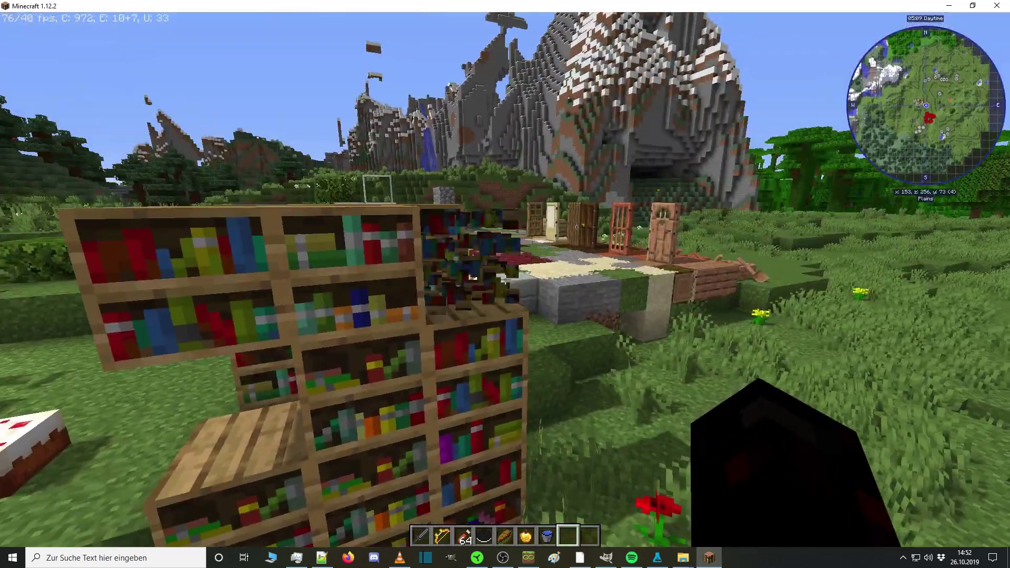
pyautogui.press('s')
pyautogui.click(505, 279)
pyautogui.press('shift')
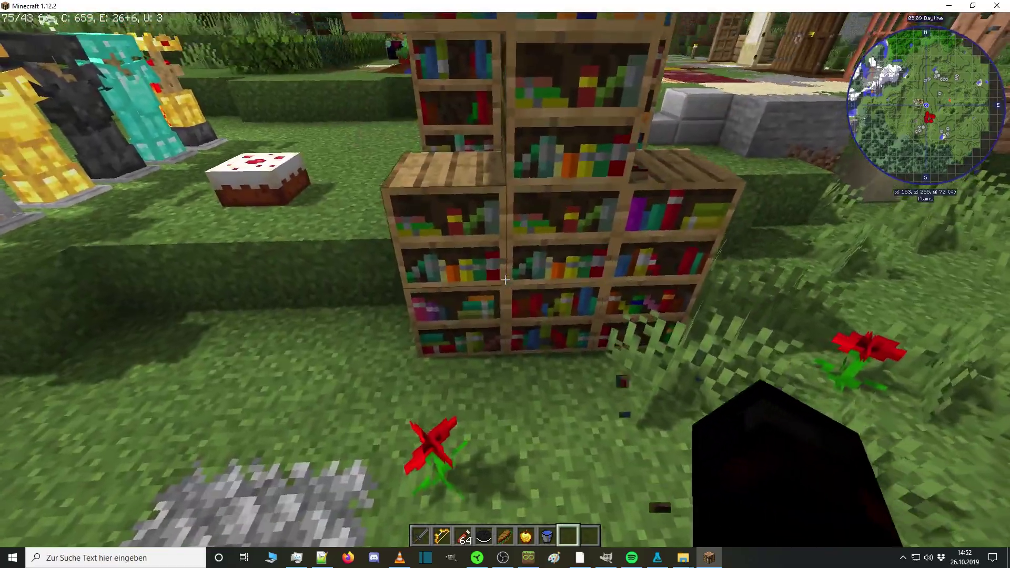
# Equip the sword and move around both bookshelf walls to examine the varied bookshelf textures.
pyautogui.press('a')
pyautogui.press('1')
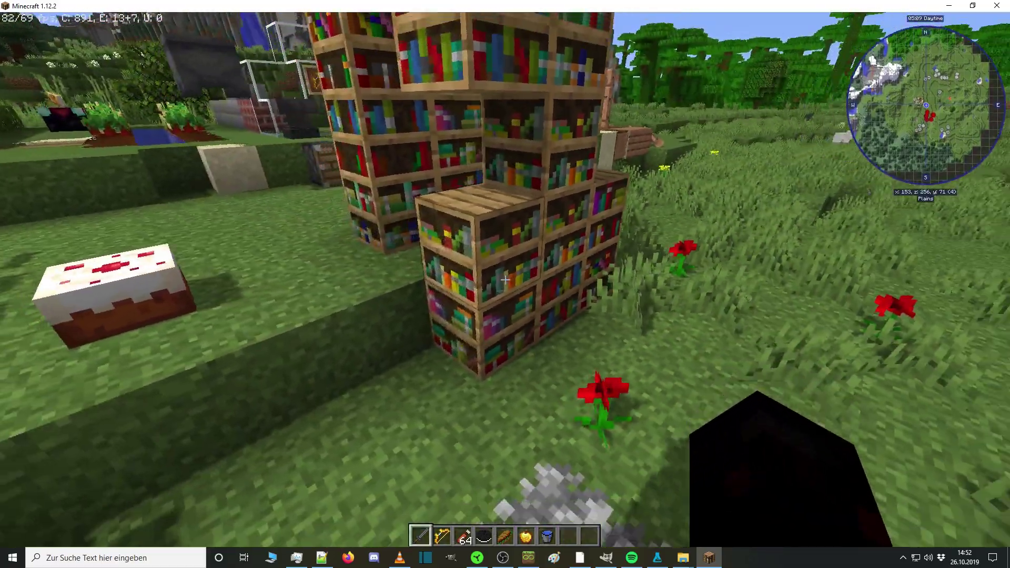
pyautogui.press('a')
pyautogui.click(505, 280)
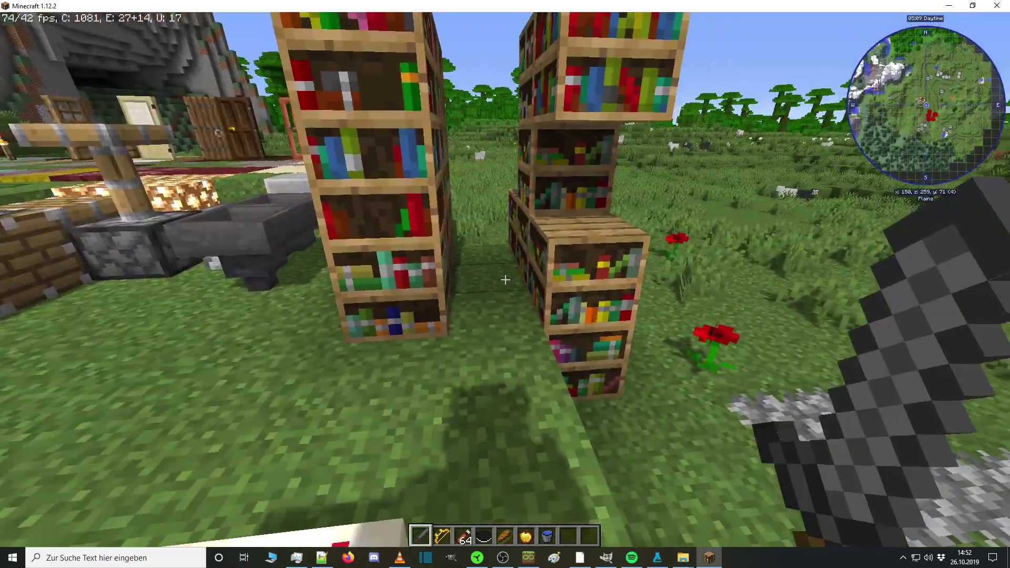
pyautogui.press('w')
pyautogui.press('space')
pyautogui.press('d')
pyautogui.press('shift')
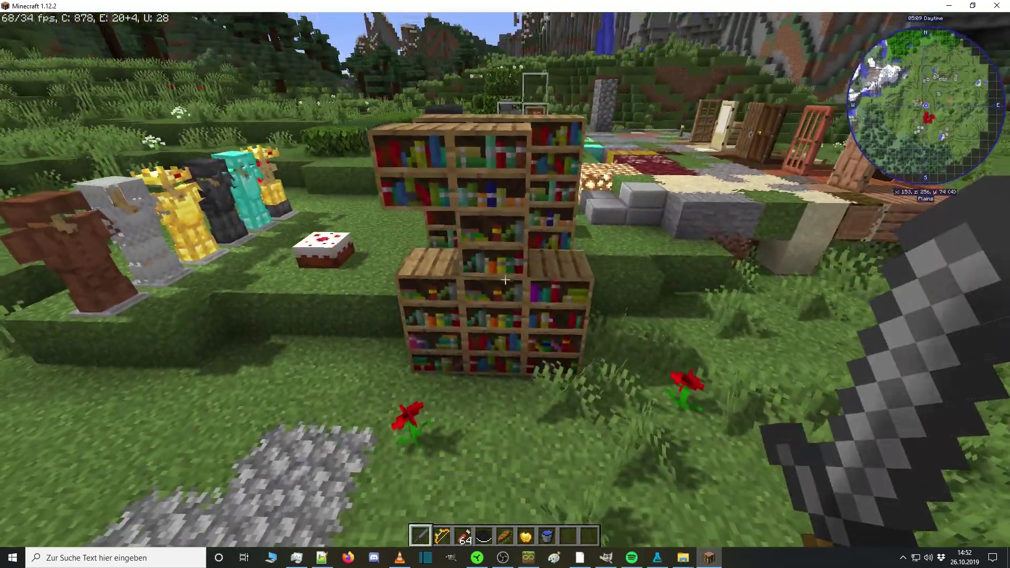
# Equip the bookshelf block and place bookshelves into the gaps of the front wall.
pyautogui.press('w')
pyautogui.press('8')
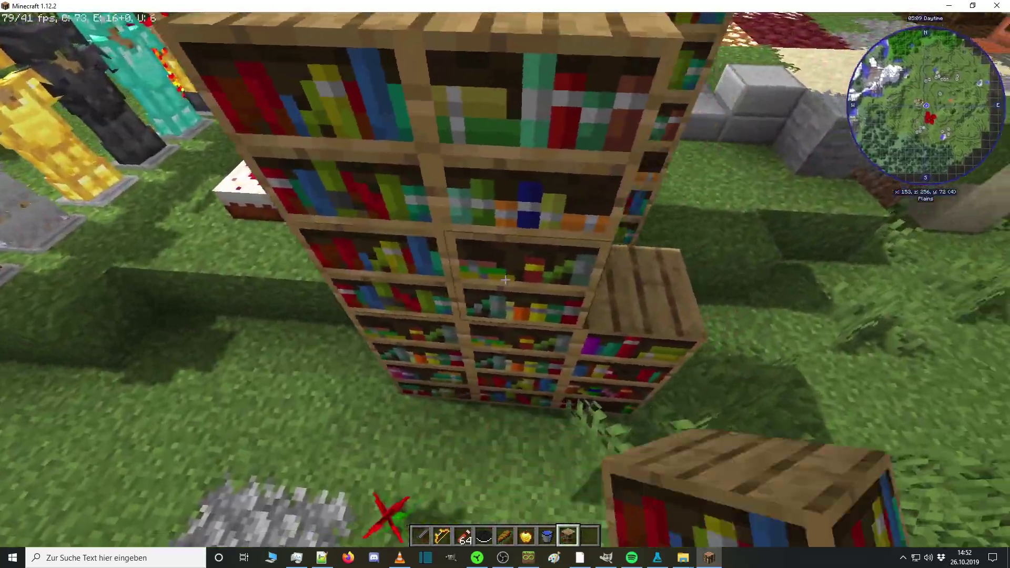
pyautogui.press('space')
pyautogui.rightClick(505, 279)
pyautogui.rightClick(505, 279)
# View the filled bookshelf walls from above with an empty hand and open the creative inventory.
pyautogui.scroll(-1, 505, 280)
pyautogui.press('a')
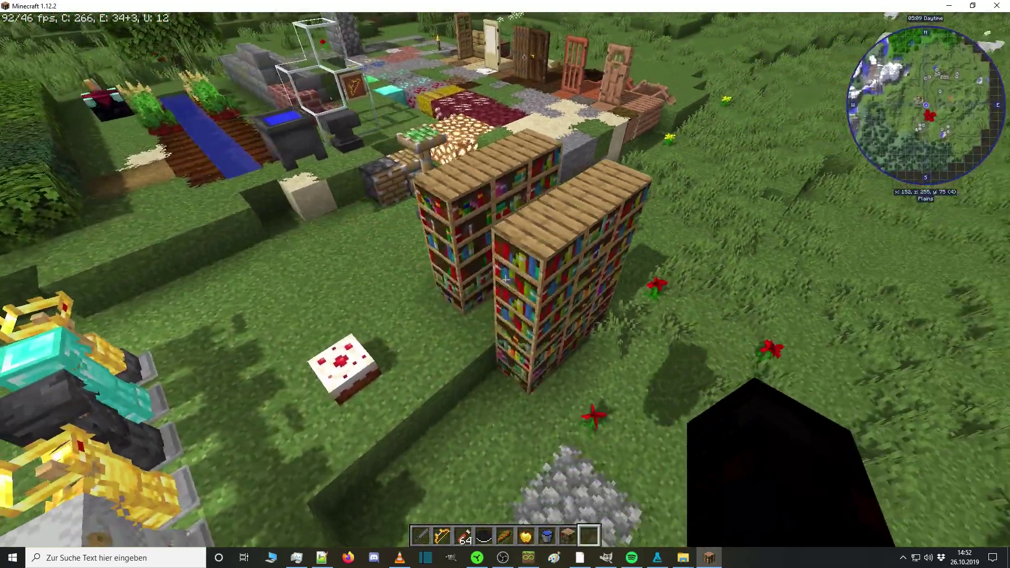
pyautogui.press('w')
pyautogui.press('s')
pyautogui.press('e')
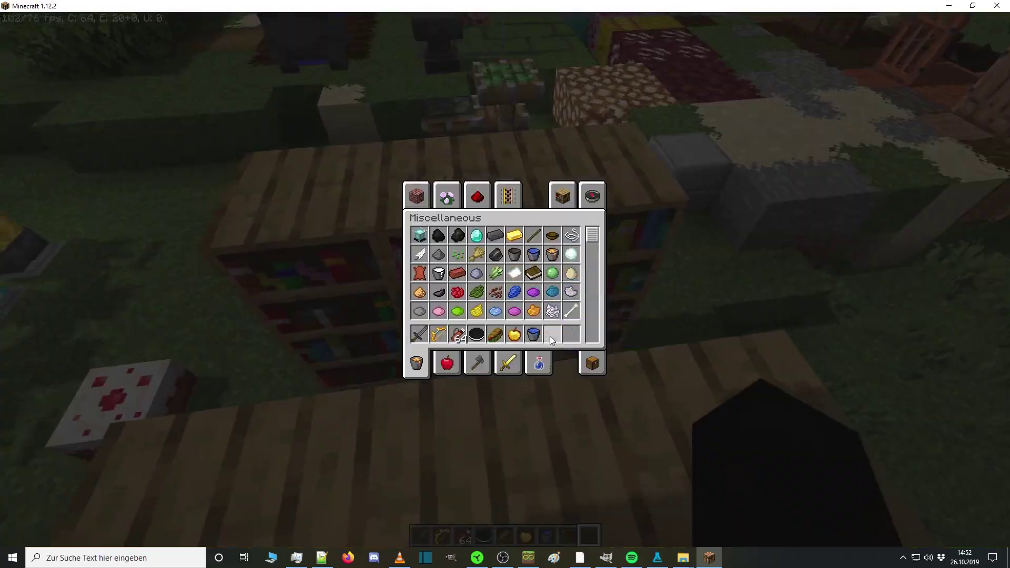
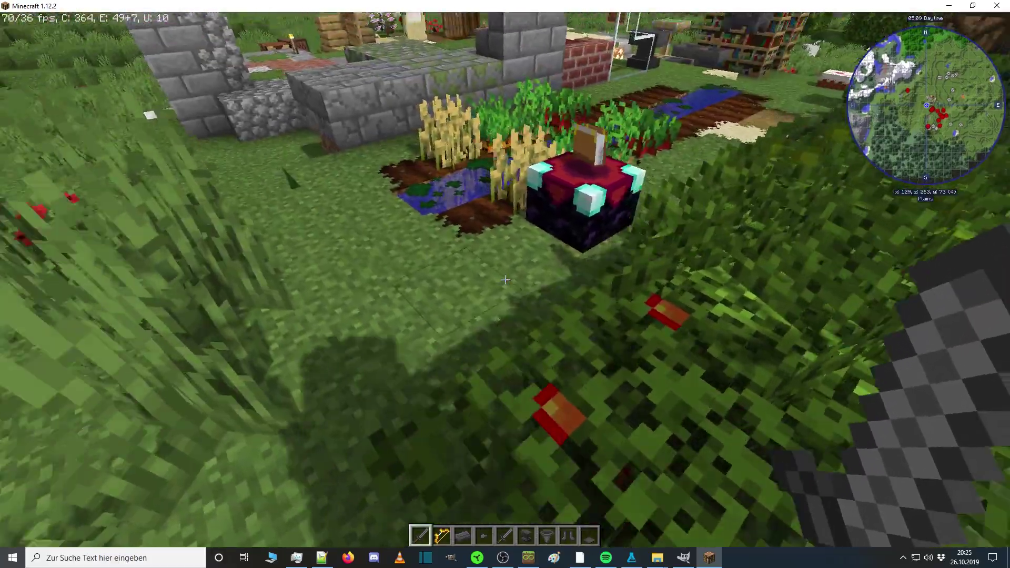
# Walk past the crops and enchanting table and examine the bushy leaf blocks of the hedge from several sides.
pyautogui.press('w')
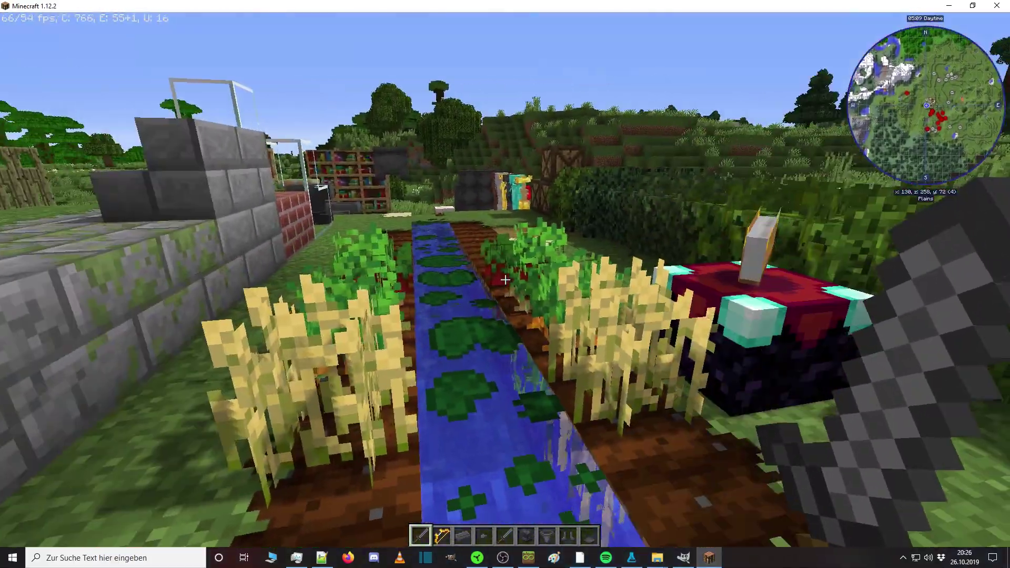
pyautogui.press('w')
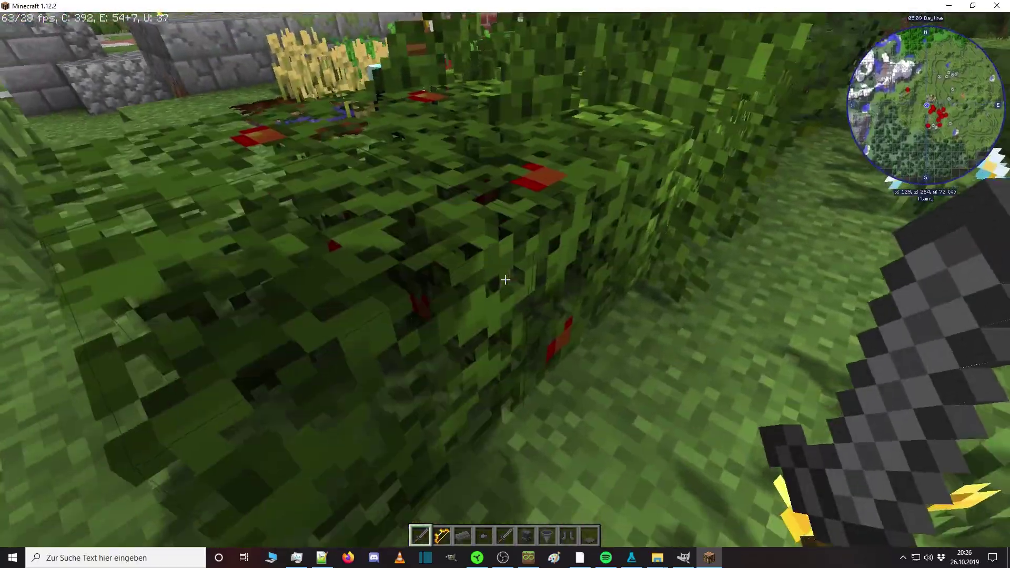
pyautogui.press('space')
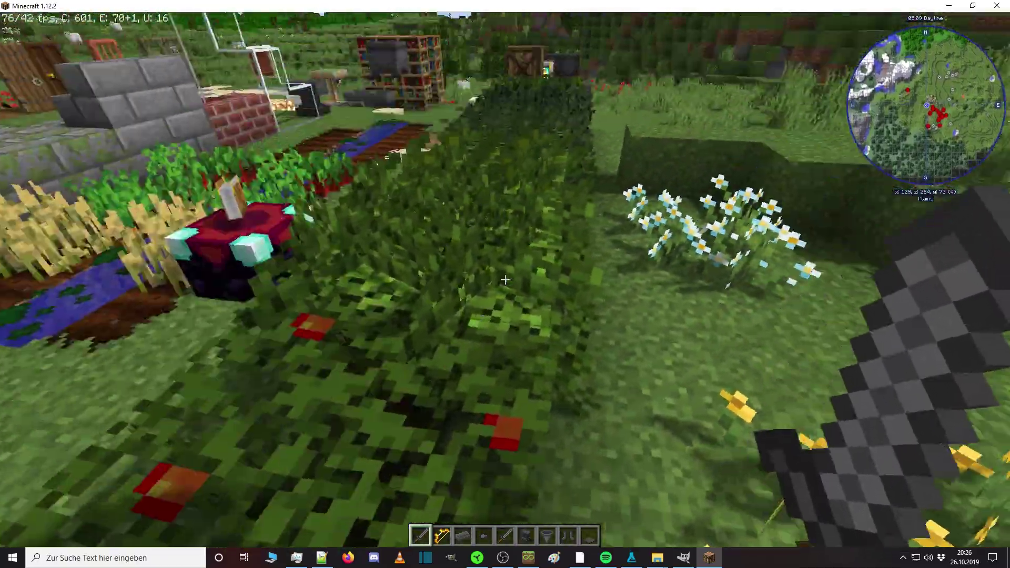
pyautogui.press('s')
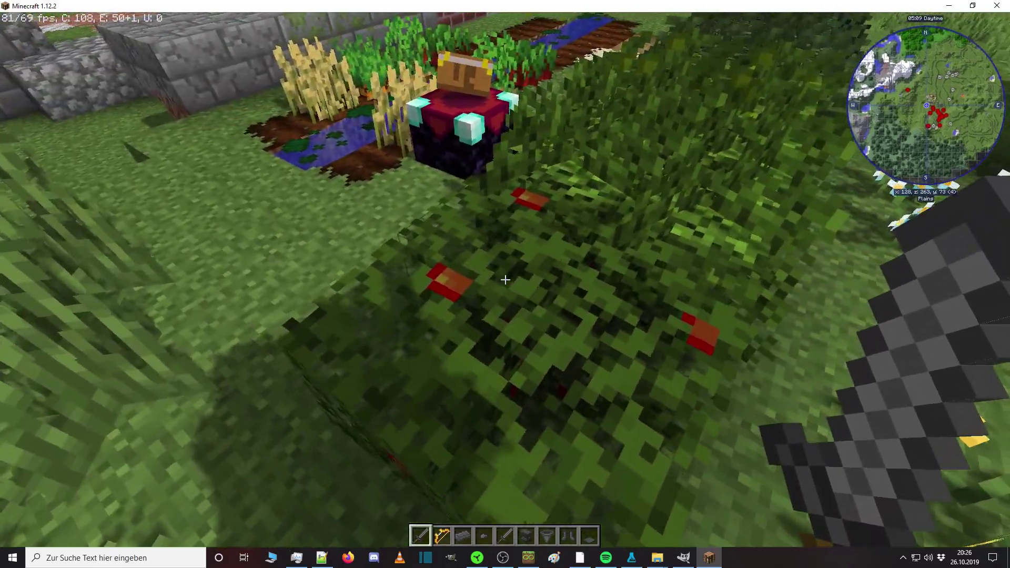
pyautogui.press('w')
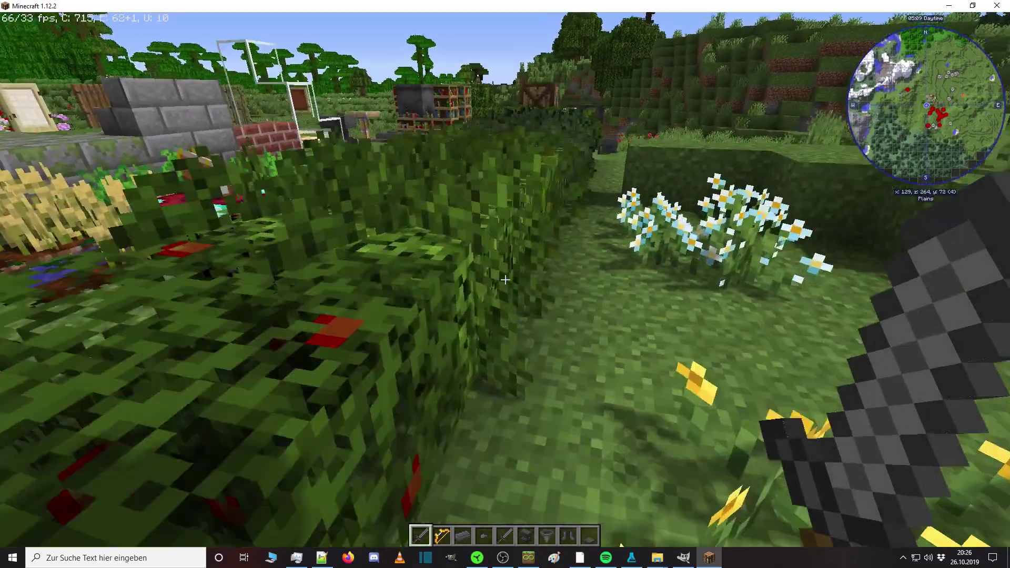
# Leave Minecraft, bring up the 1.14 Texturen pack's textures/blocks folder window and minimize the JSON editor.
pyautogui.press('e')
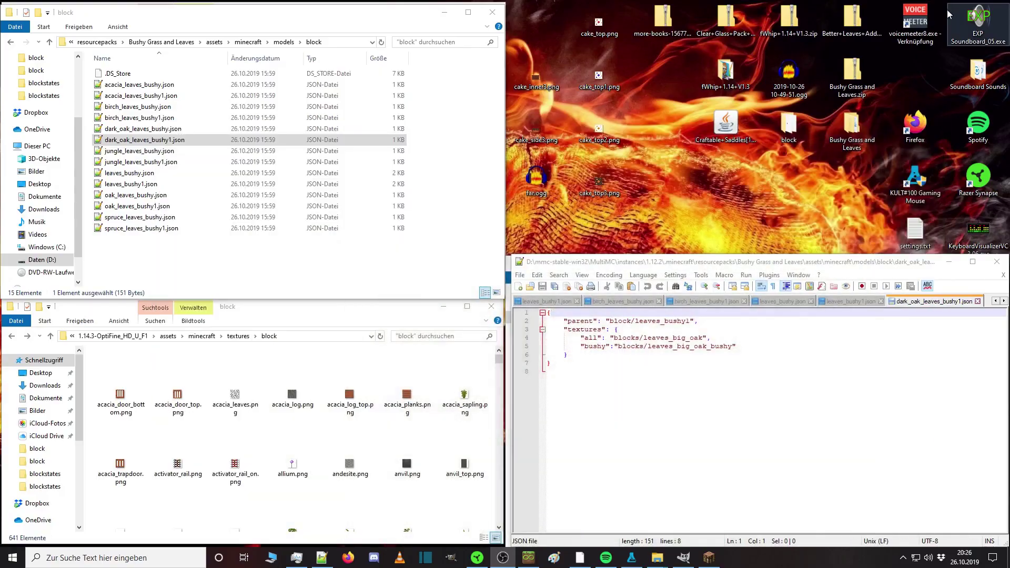
pyautogui.moveTo(657, 557)
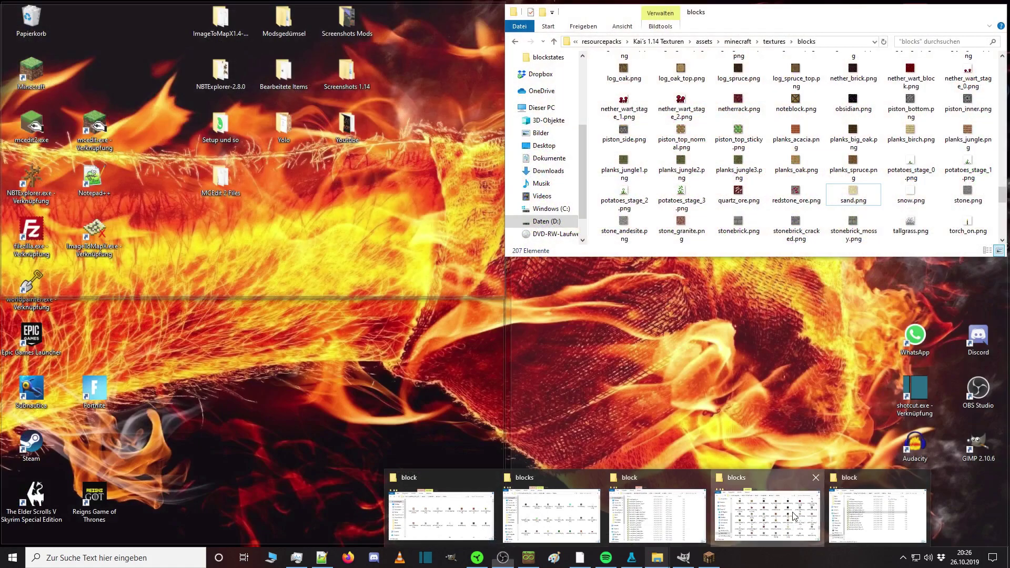
pyautogui.click(794, 515)
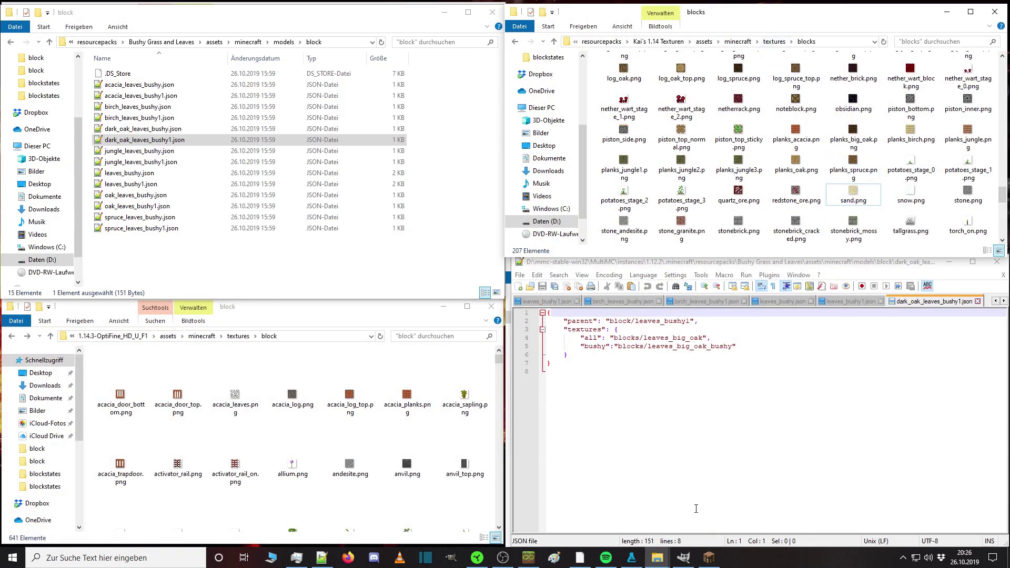
pyautogui.moveTo(868, 258); pyautogui.dragTo(821, 9)
pyautogui.click(949, 15)
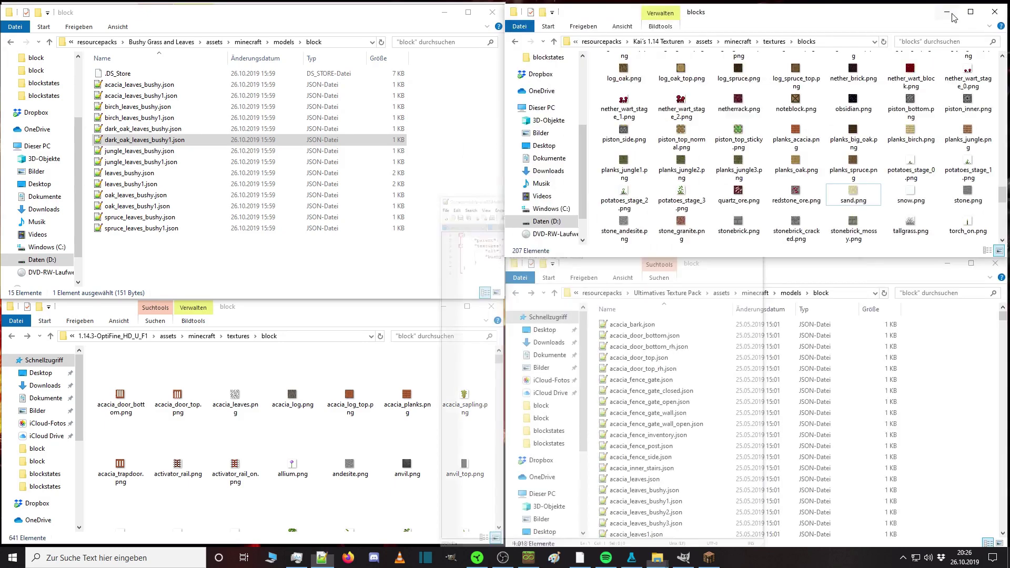
# Browse to the assets/minecraft/blockstates folder of the Bushy Grass and Leaves pack.
pyautogui.click(264, 28)
pyautogui.click(171, 44)
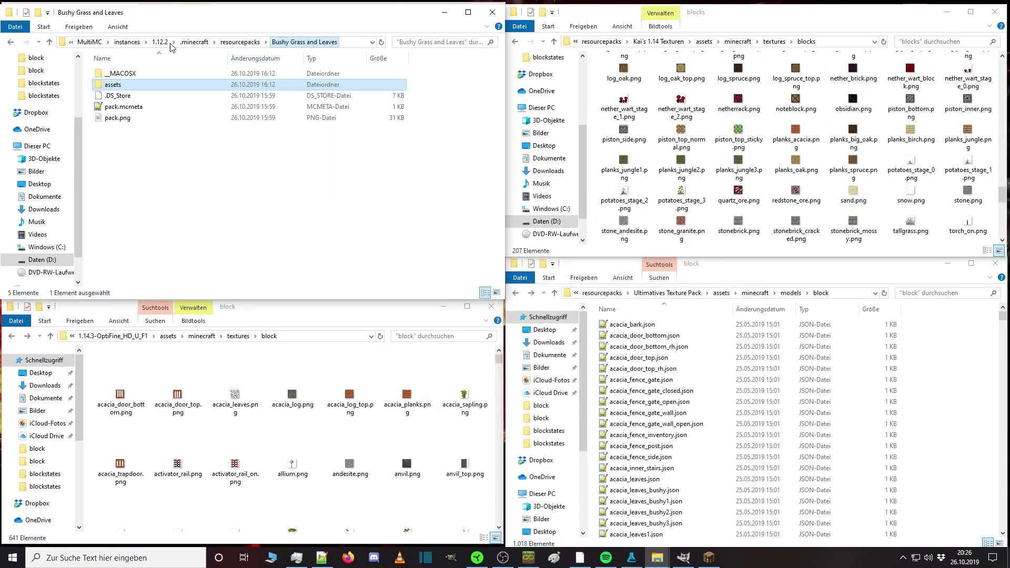
pyautogui.press('Return')
pyautogui.doubleClick(156, 74)
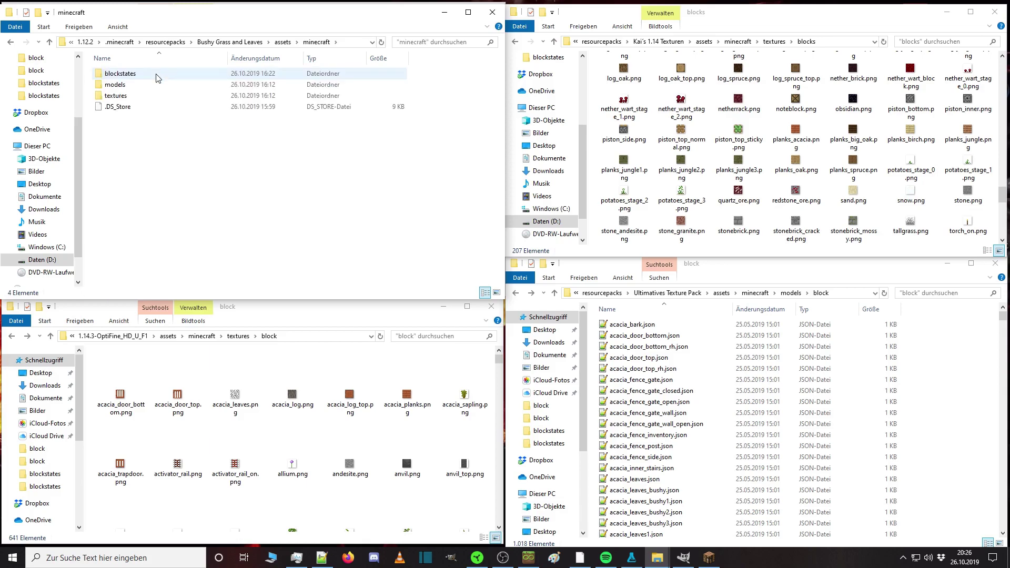
pyautogui.doubleClick(156, 78)
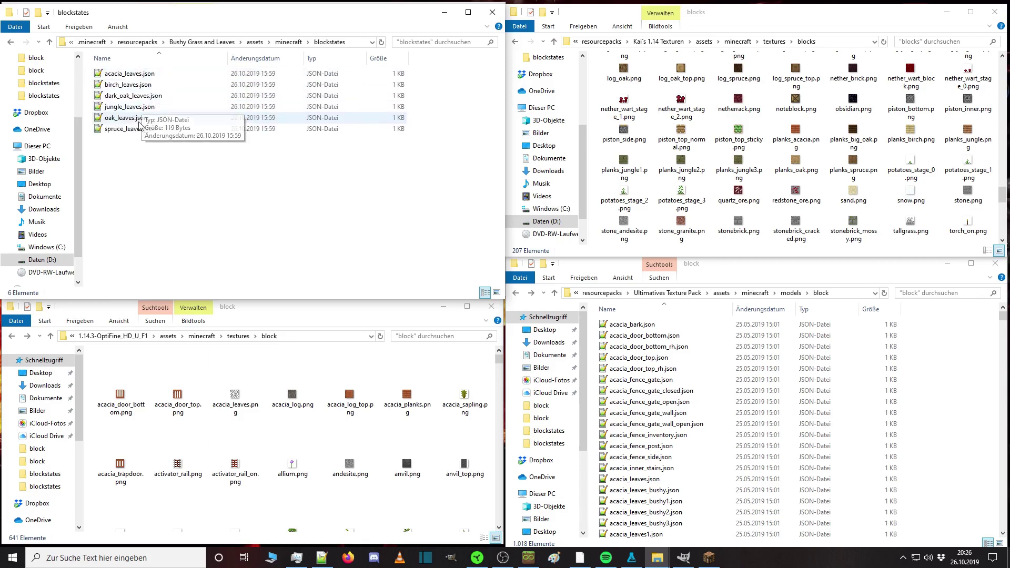
# Open dark_oak_leaves.json from the 1.14 Texturen pack's blockstates folder and highlight its dark_oak_leaves and dark_oak_leaves1 model names.
pyautogui.click(726, 42)
pyautogui.doubleClick(647, 72)
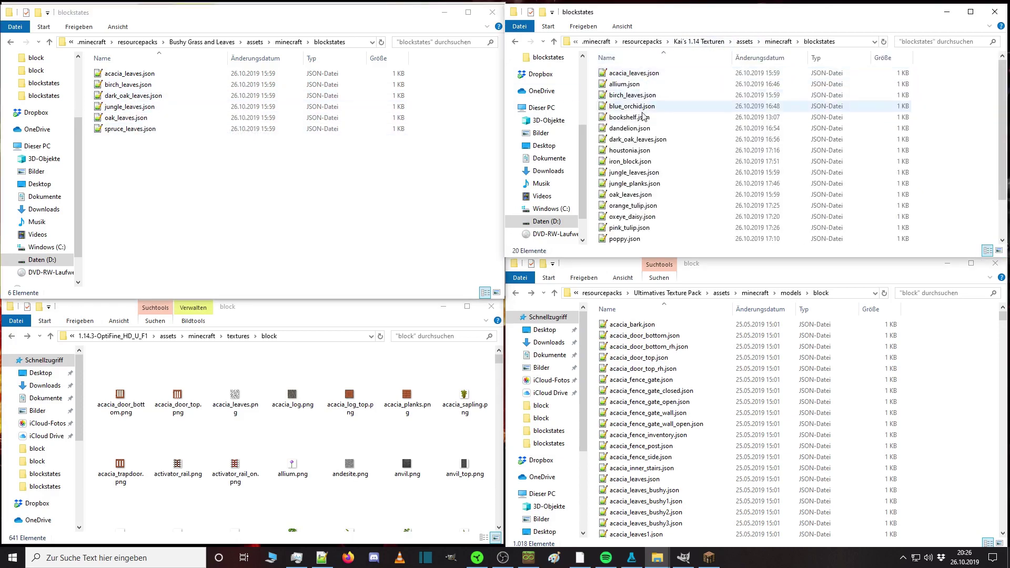
pyautogui.doubleClick(637, 139)
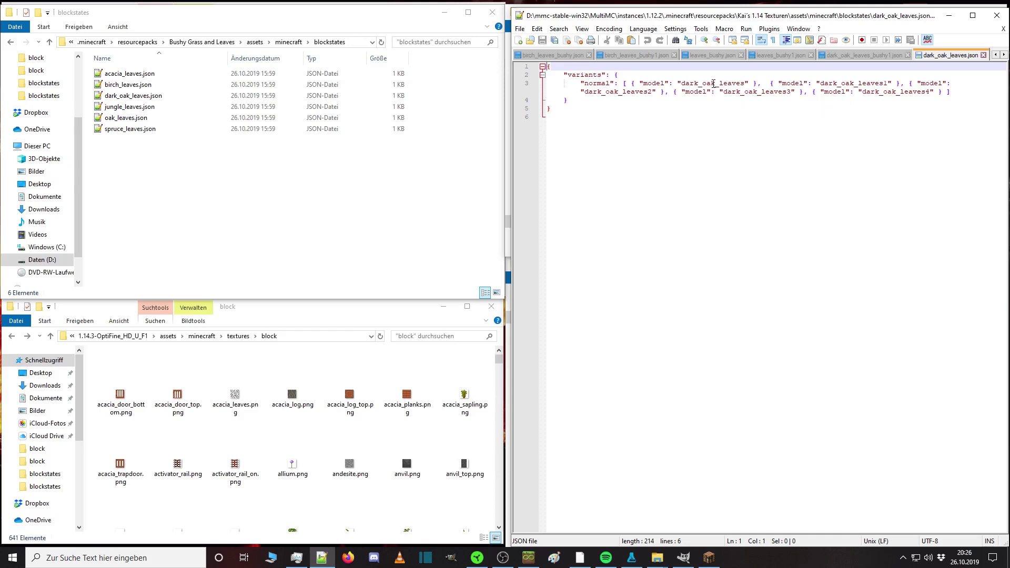
pyautogui.moveTo(681, 83); pyautogui.dragTo(745, 83)
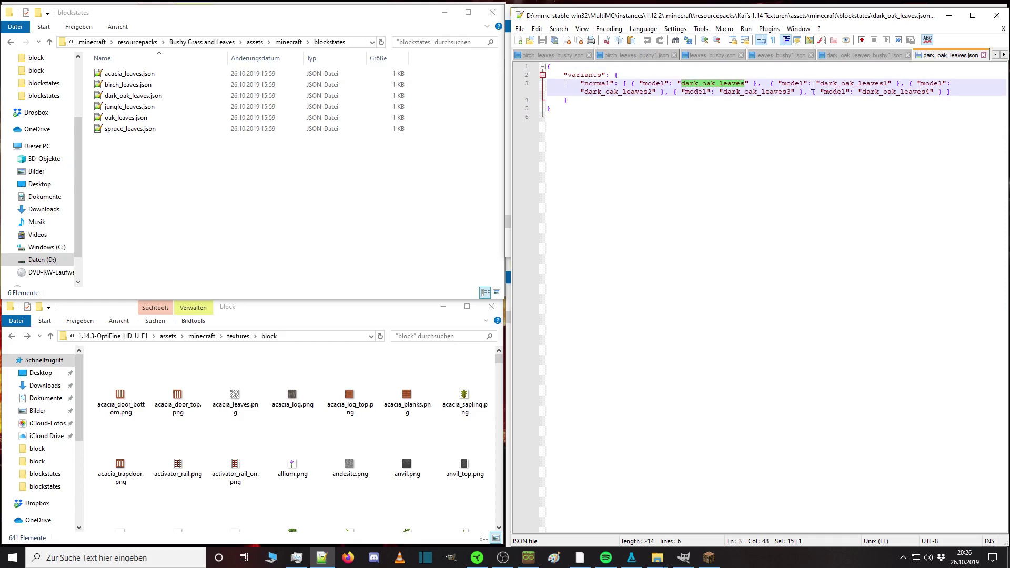
pyautogui.moveTo(824, 83); pyautogui.dragTo(884, 84)
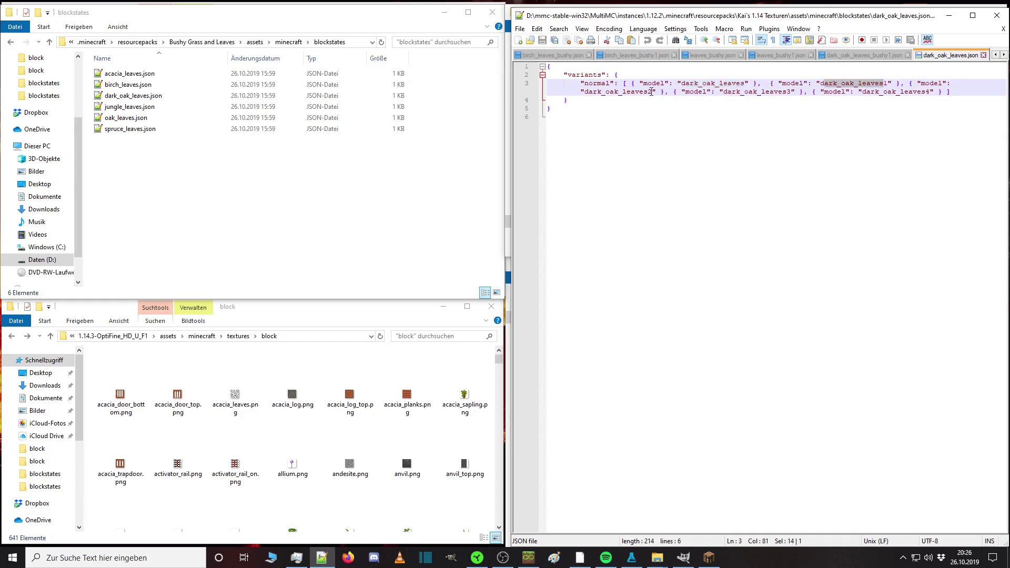
pyautogui.click(789, 129)
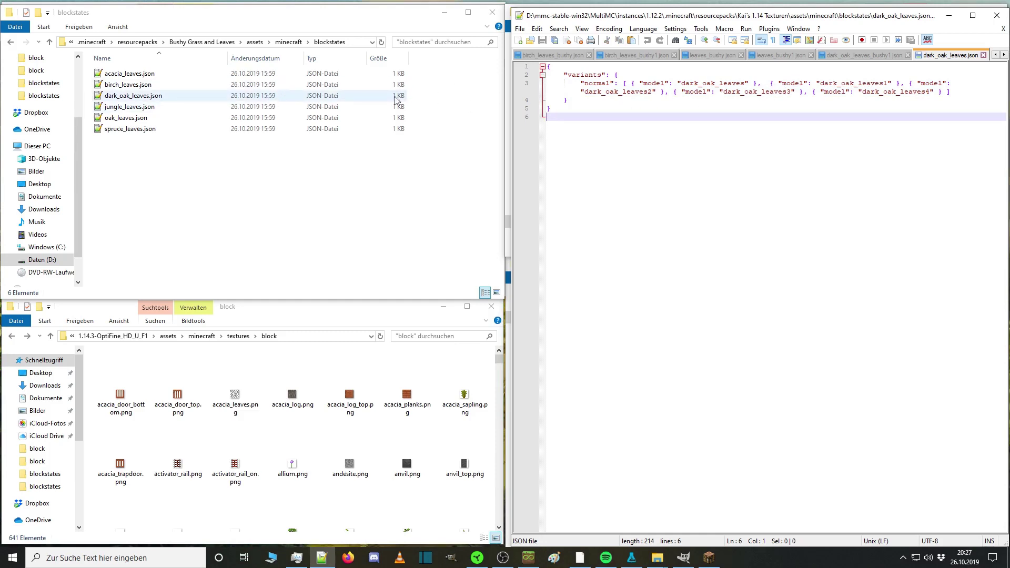
# Open dark_oak_leaves.json from the Bushy Grass and Leaves blockstates folder and highlight its dark_oak_leaves_bushy model name.
pyautogui.doubleClick(264, 96)
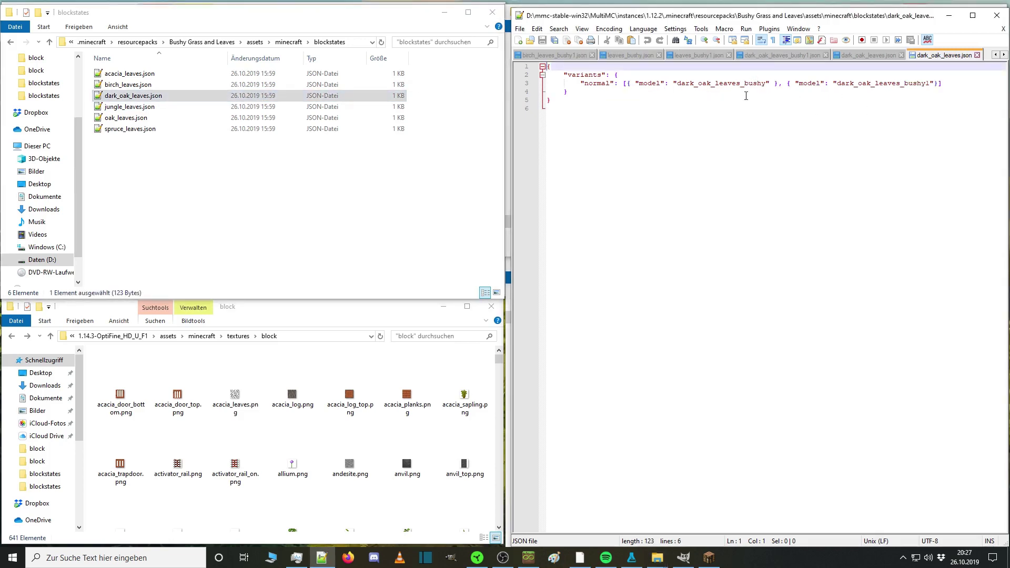
pyautogui.moveTo(678, 85); pyautogui.dragTo(769, 85)
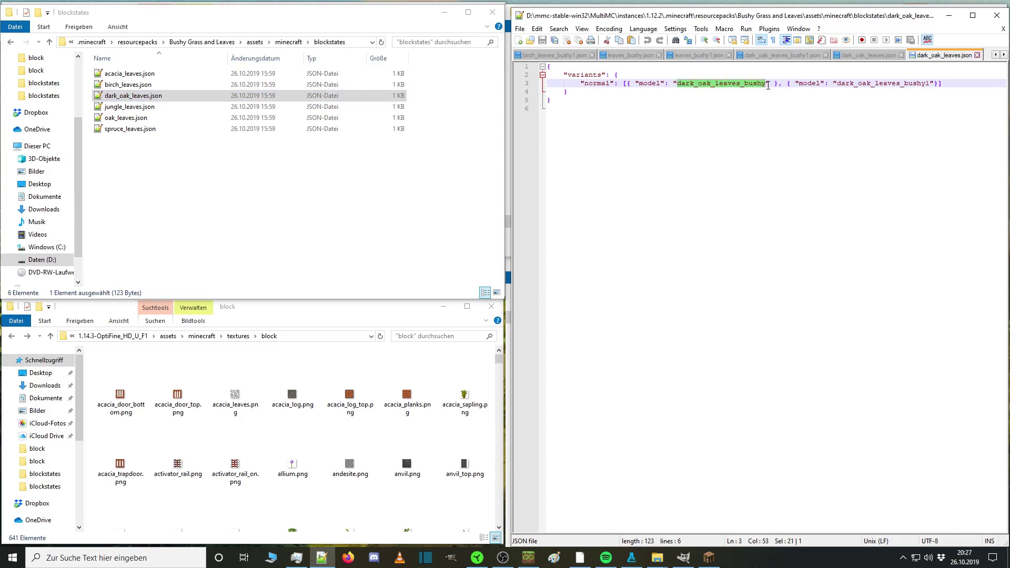
pyautogui.click(675, 95)
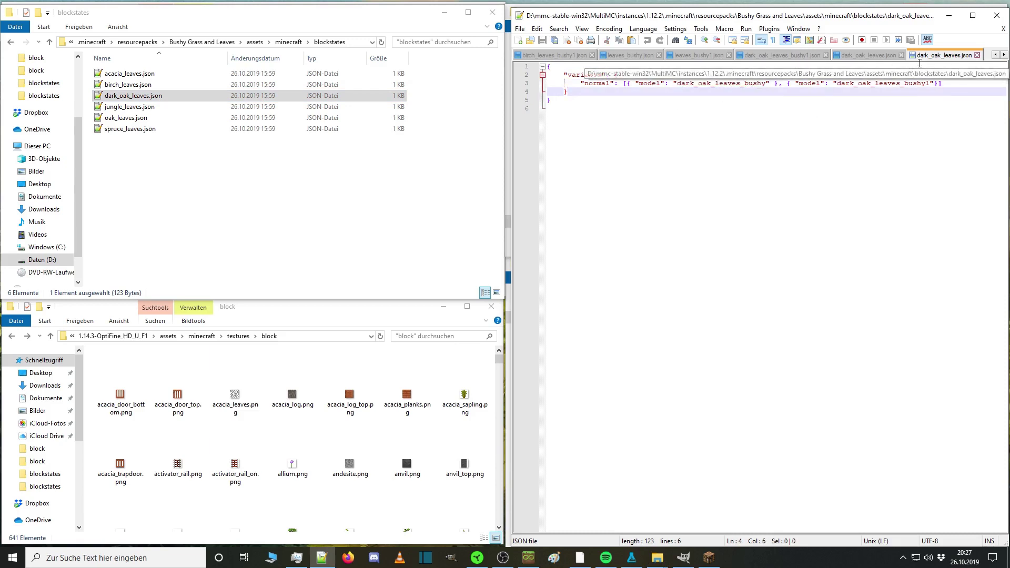
# Paste the Bushy Grass and Leaves pack's dark_oak_leaves.json into the 1.14 Texturen pack's blockstates folder, replacing the existing file.
pyautogui.hotkey('ctrl', 'v')
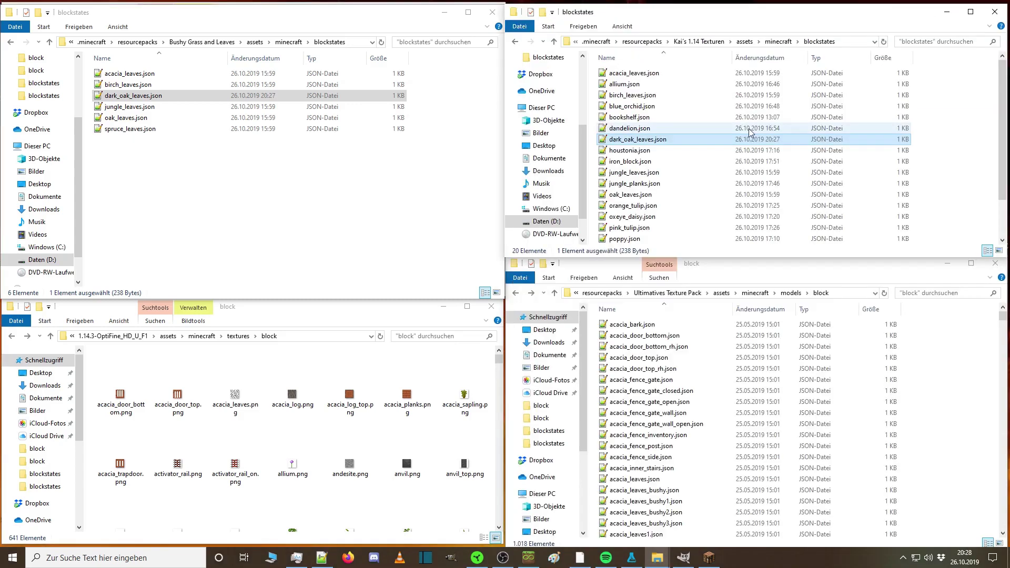
# Open dark_oak_leaves_bushy.json from the 1.14 Texturen pack's models/block folder and highlight its leaves_big_oak texture name.
pyautogui.click(743, 42)
pyautogui.doubleClick(734, 75)
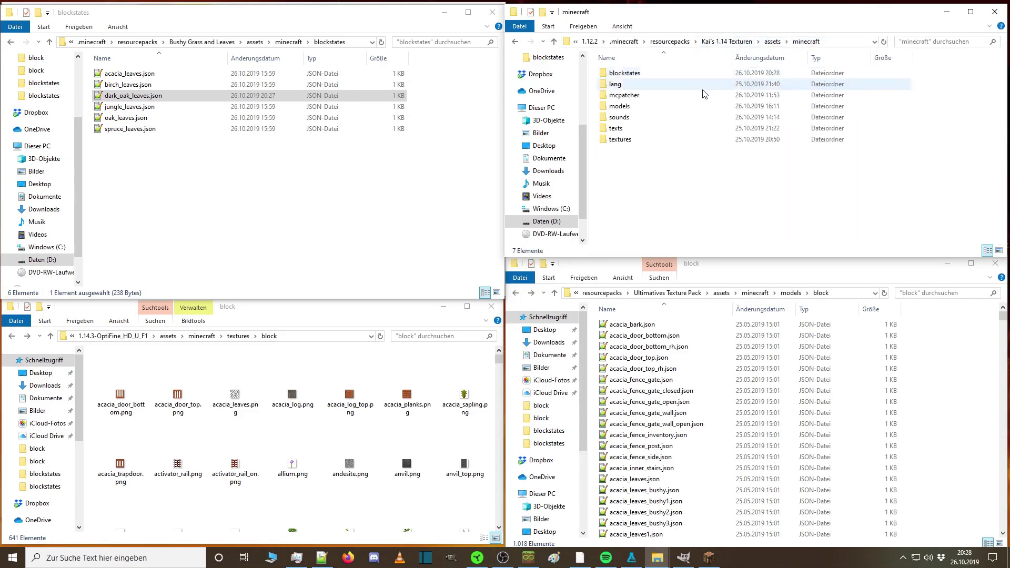
pyautogui.doubleClick(647, 107)
pyautogui.doubleClick(618, 74)
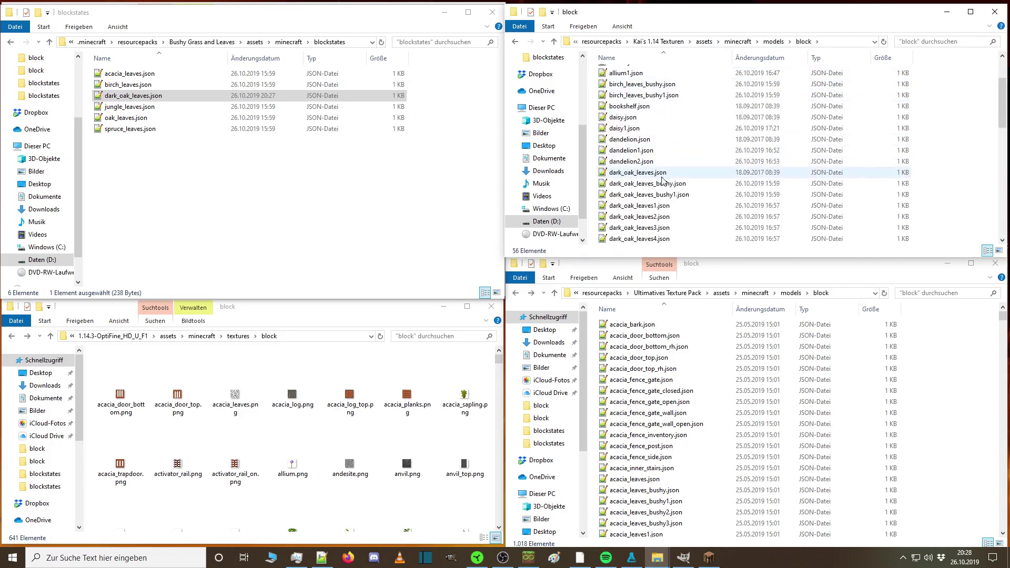
pyautogui.scroll(-1, 674, 184)
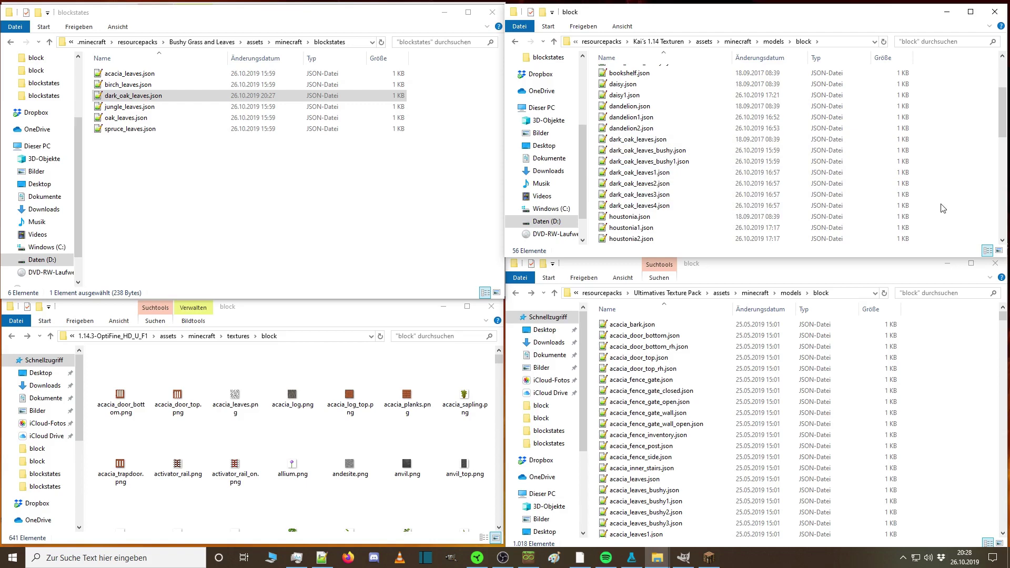
pyautogui.doubleClick(675, 151)
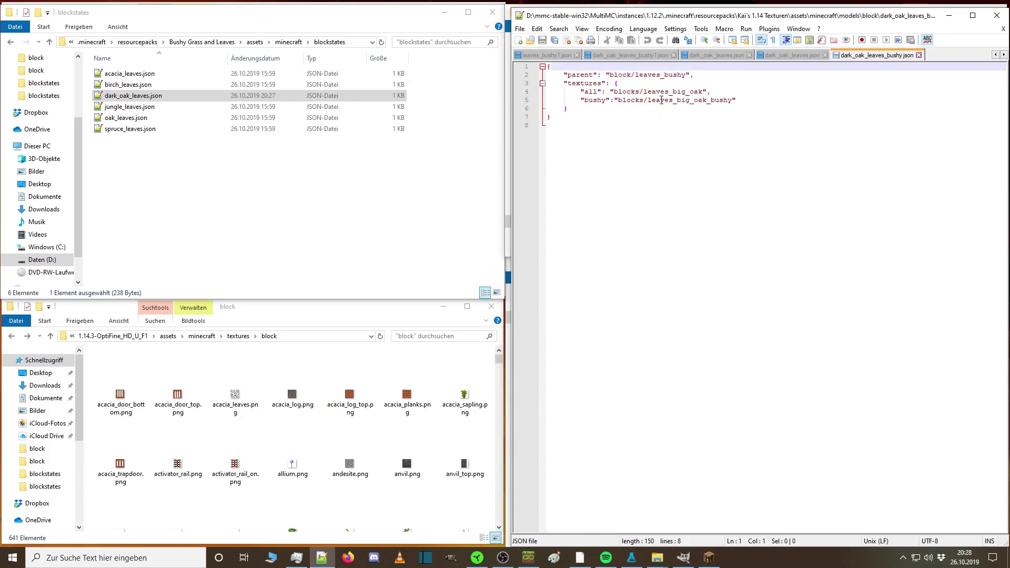
pyautogui.moveTo(645, 94); pyautogui.dragTo(704, 93)
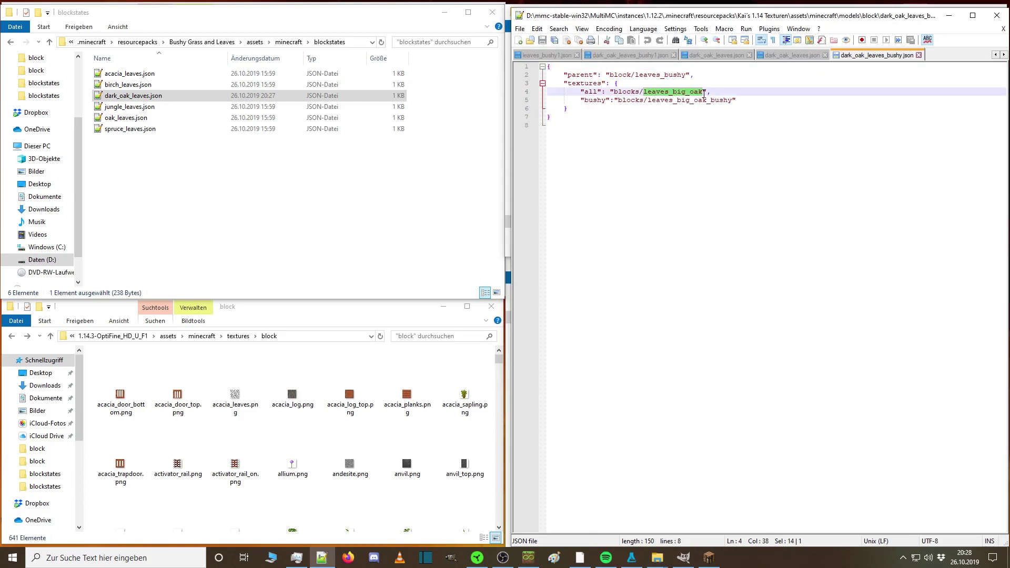
pyautogui.click(803, 90)
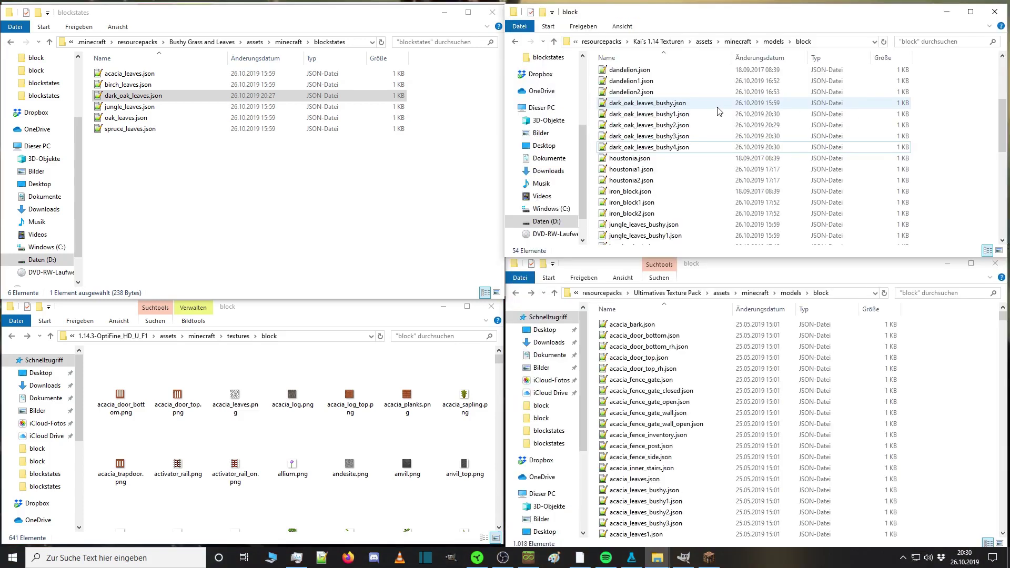
# Reopen dark_oak_leaves_bushy.json, highlight its block/leaves_bushy parent reference, and close the editor.
pyautogui.doubleClick(690, 105)
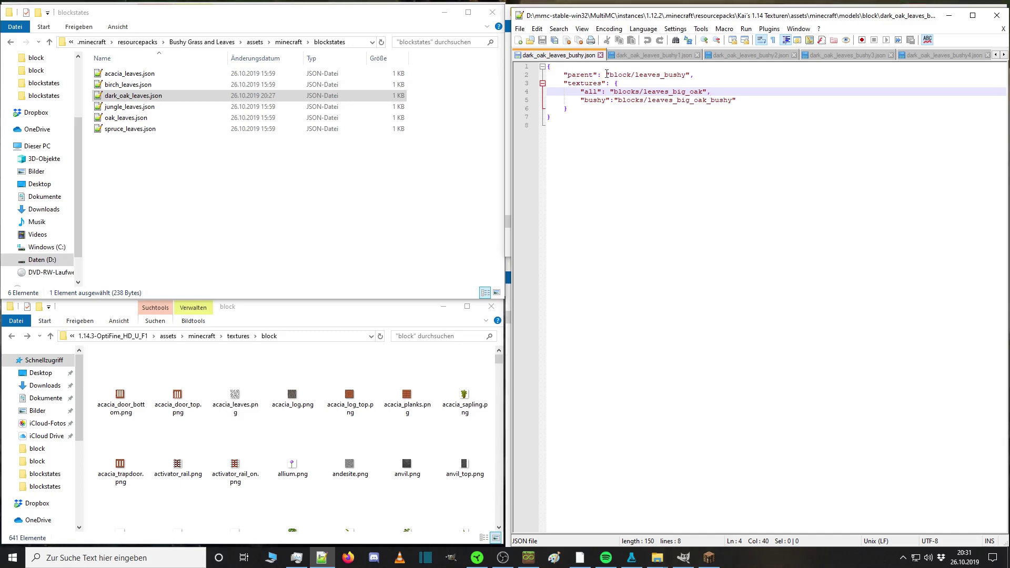
pyautogui.moveTo(610, 75); pyautogui.dragTo(686, 75)
pyautogui.click(786, 77)
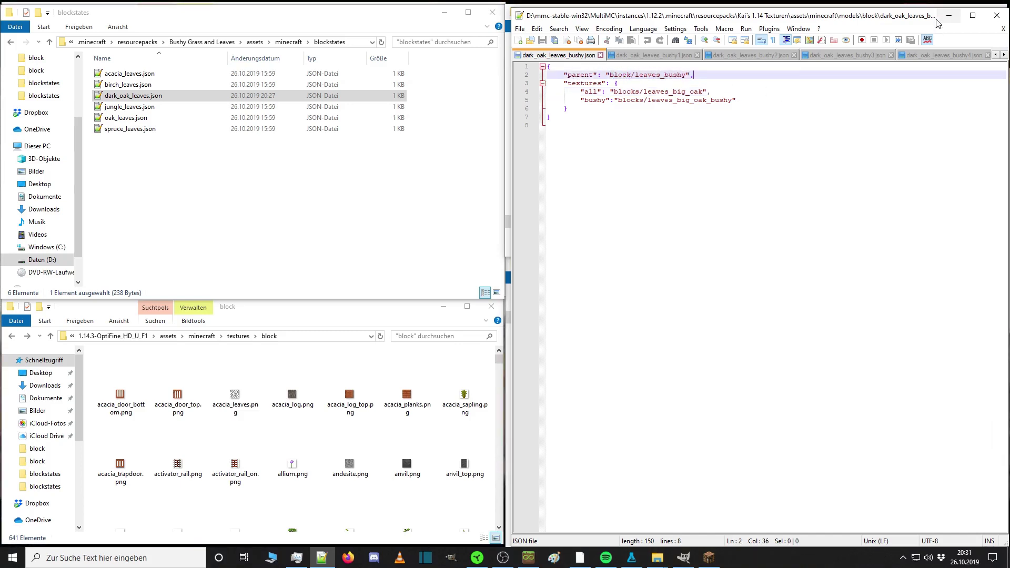
pyautogui.click(996, 16)
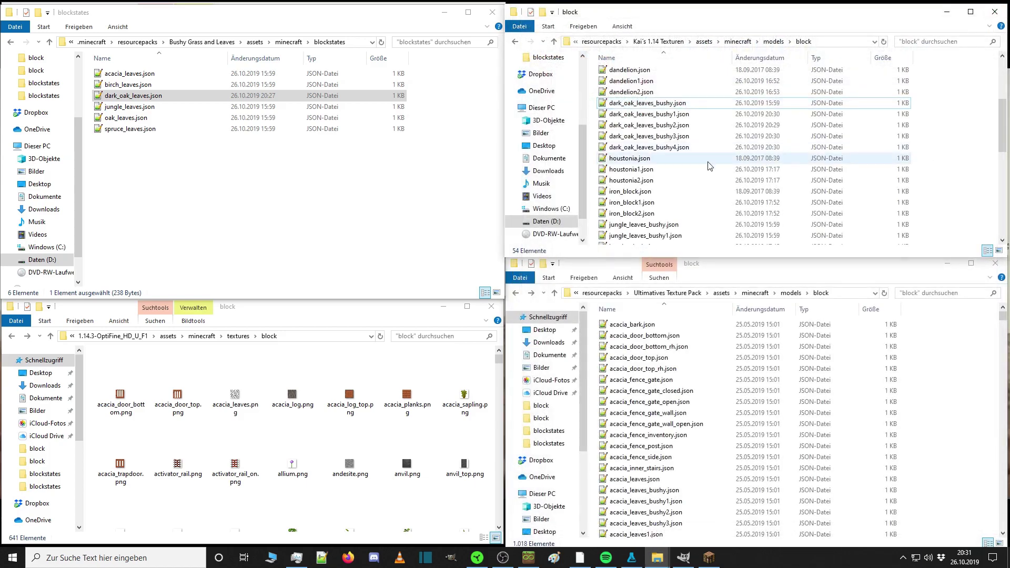
# Open the parent model leaves_bushy.json and highlight its full-cube element and the two rotated bushy plane elements in turn.
pyautogui.scroll(-3, 711, 166)
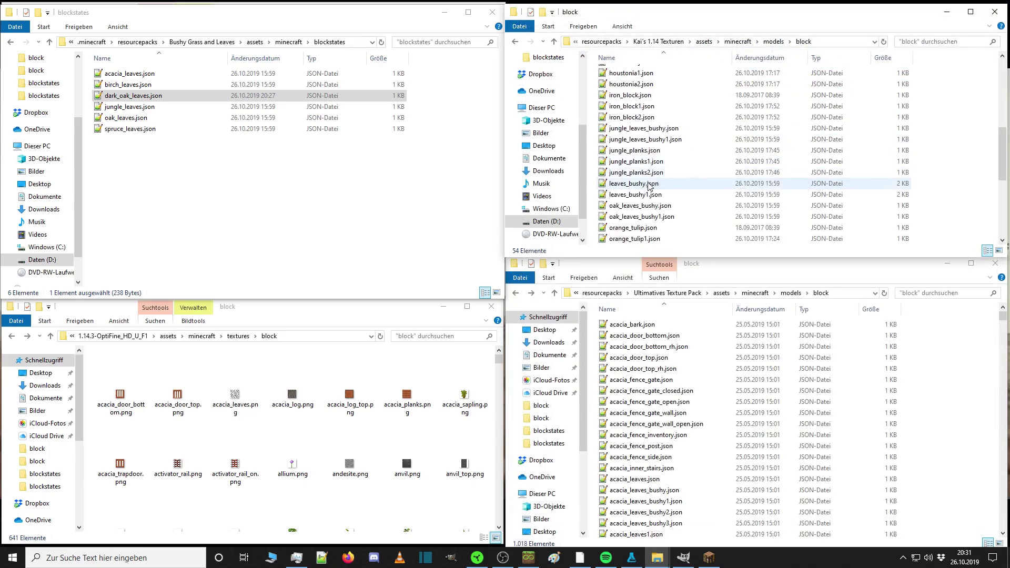
pyautogui.doubleClick(652, 183)
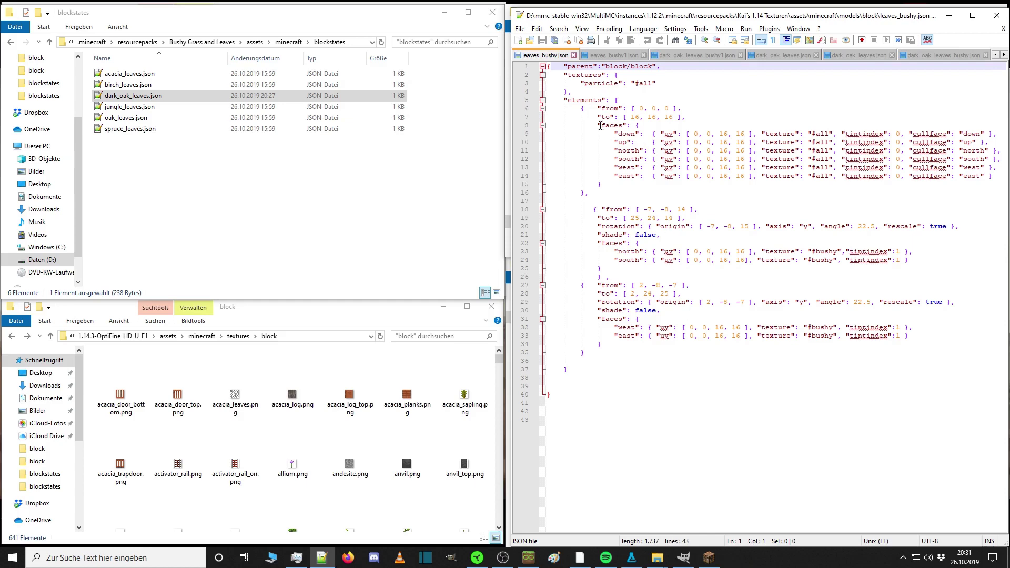
pyautogui.moveTo(566, 101); pyautogui.dragTo(698, 186)
pyautogui.moveTo(594, 209); pyautogui.dragTo(699, 267)
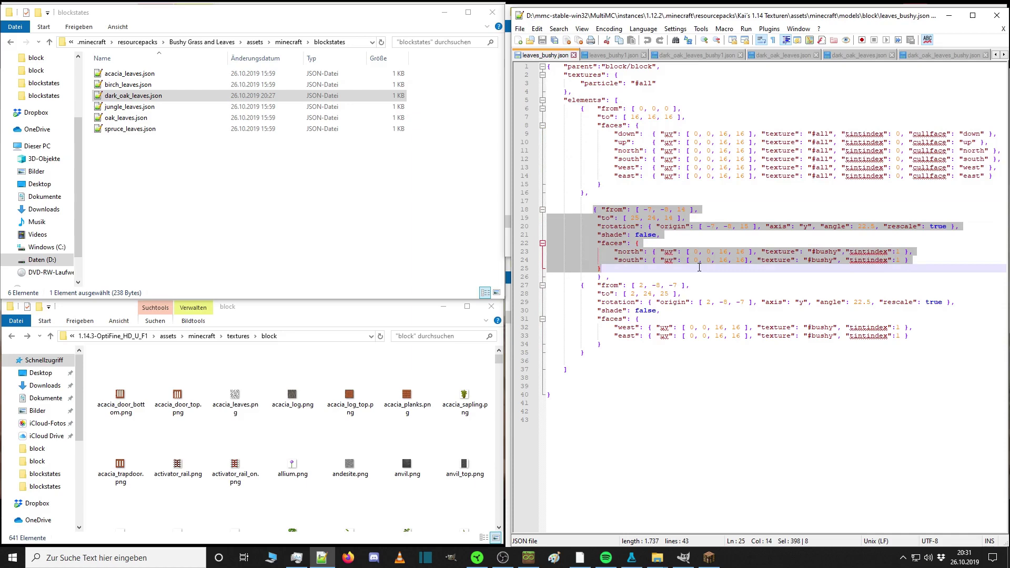
pyautogui.moveTo(592, 285); pyautogui.dragTo(713, 359)
# Switch to Minecraft to view the placed bushy leaf block, return to leaves_bushy.json, and minimize the editor.
pyautogui.click(709, 558)
pyautogui.press('e')
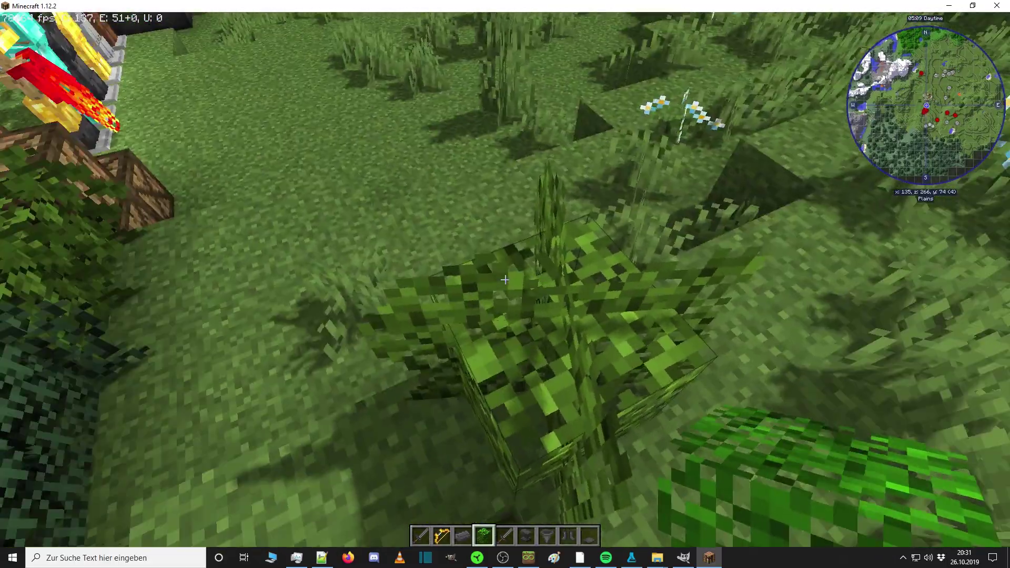
pyautogui.press('e')
pyautogui.click(949, 6)
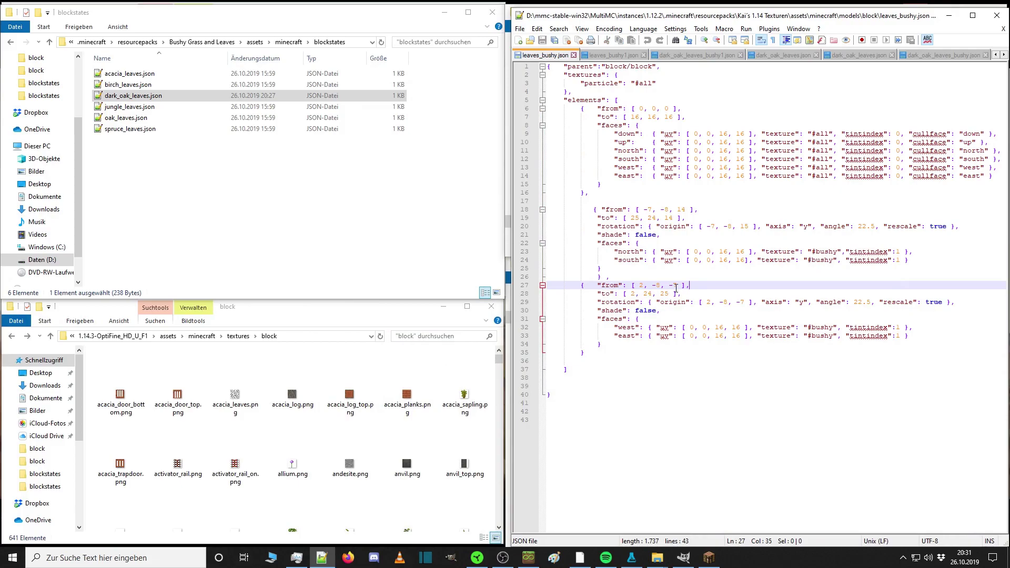
pyautogui.click(953, 17)
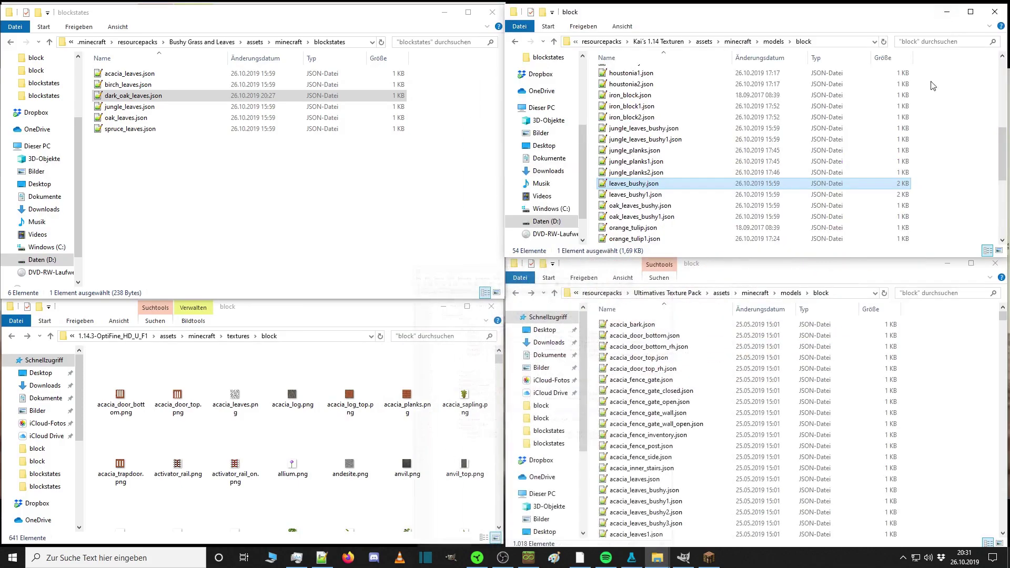
# Switch to Minecraft, place several leaf blocks on the grass to inspect their bushy planes, and break them again.
pyautogui.click(719, 557)
pyautogui.press('Escape')
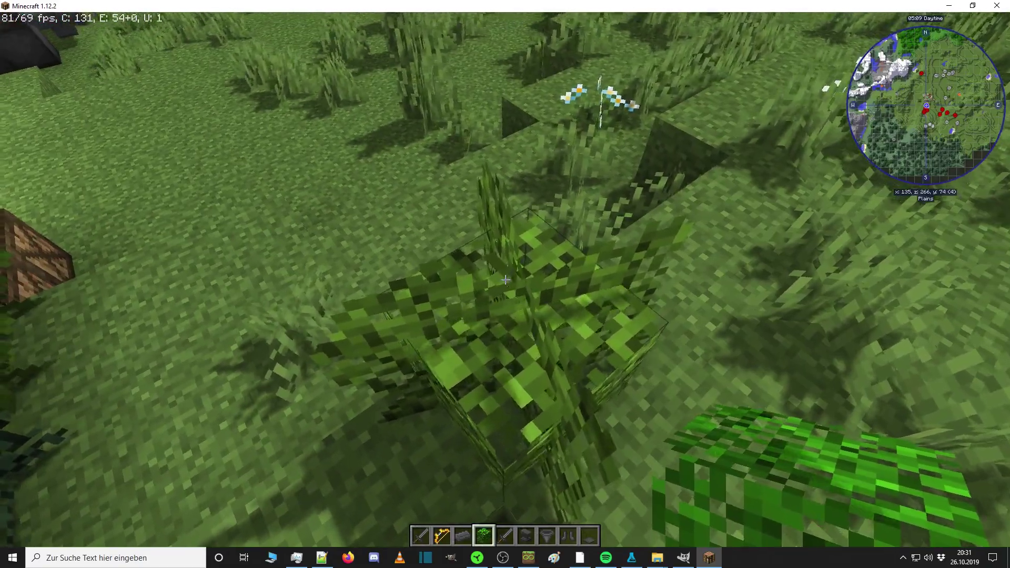
pyautogui.rightClick(505, 280)
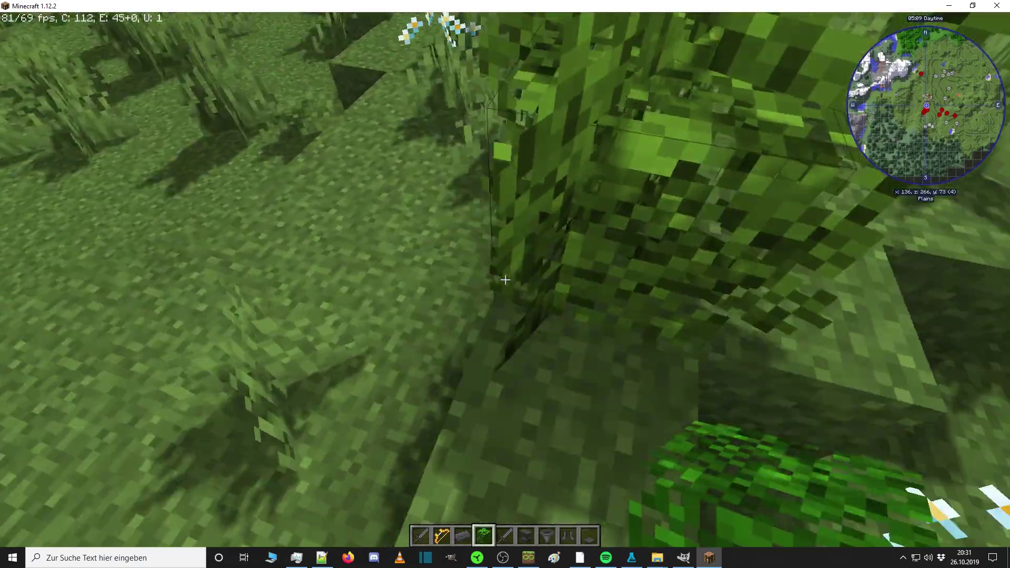
pyautogui.click(505, 280)
pyautogui.press('d')
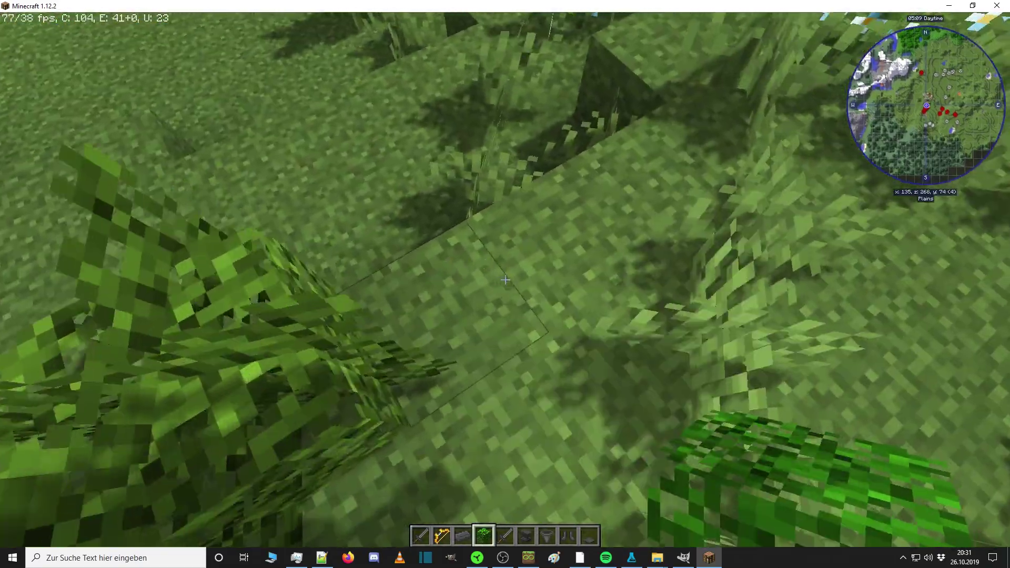
pyautogui.press('w')
pyautogui.rightClick(505, 280)
pyautogui.press('space')
pyautogui.press('s')
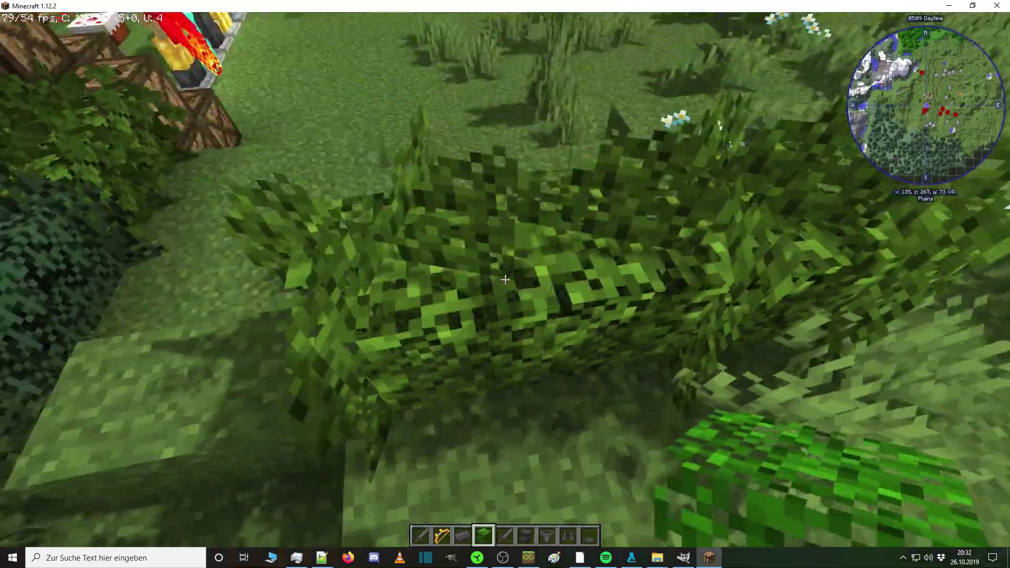
pyautogui.press('d')
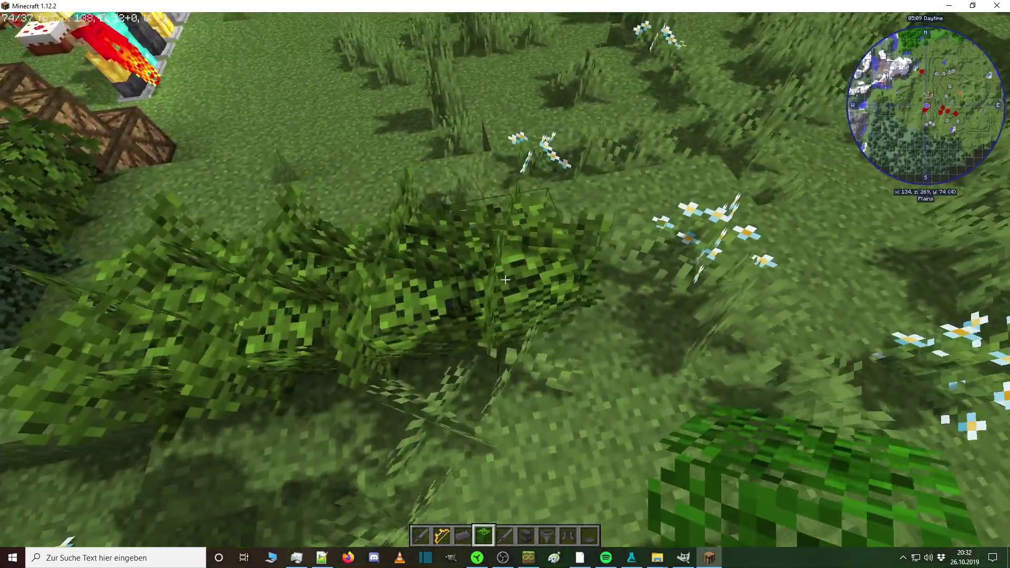
pyautogui.click(505, 280)
pyautogui.click(505, 280)
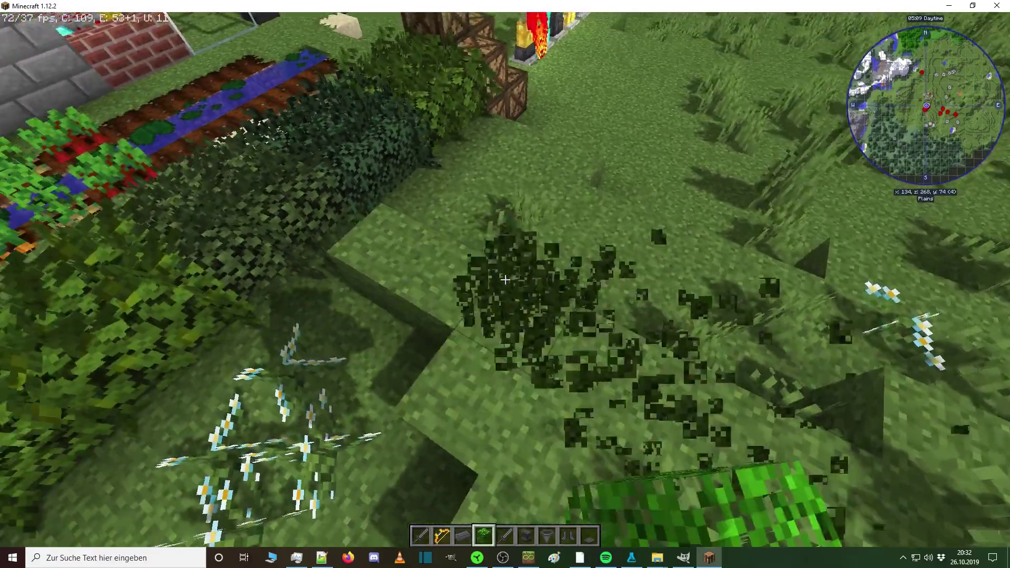
# Walk along the hedge beside the crop bed to examine the different bushy leaf blocks, and minimize Minecraft.
pyautogui.press('w')
pyautogui.press('w')
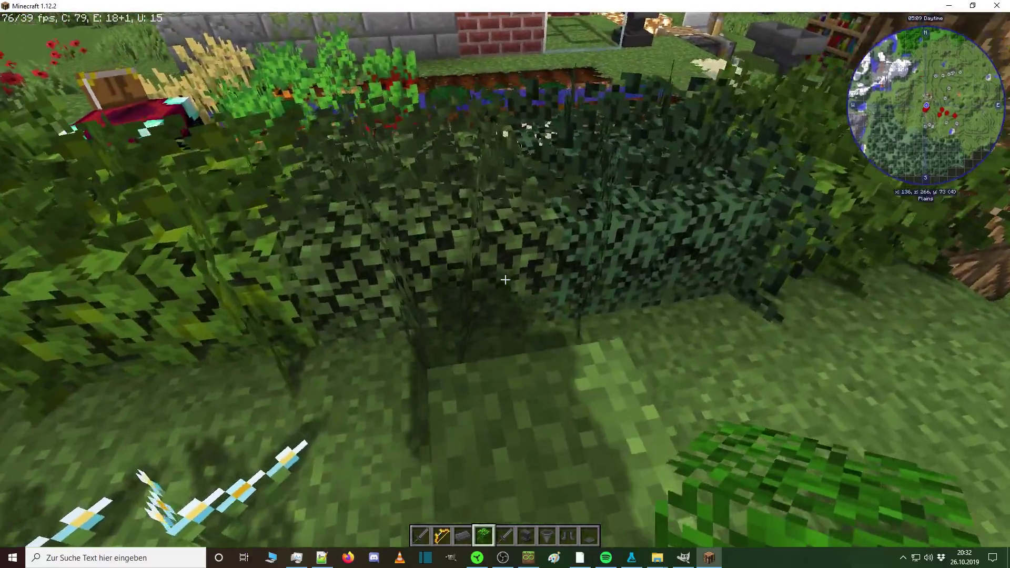
pyautogui.press('w')
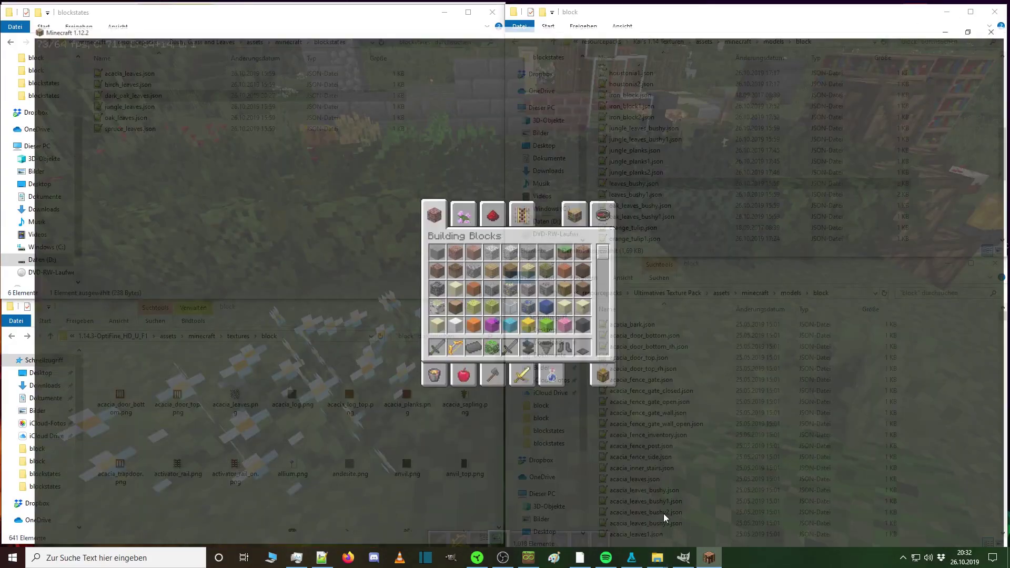
pyautogui.press('e')
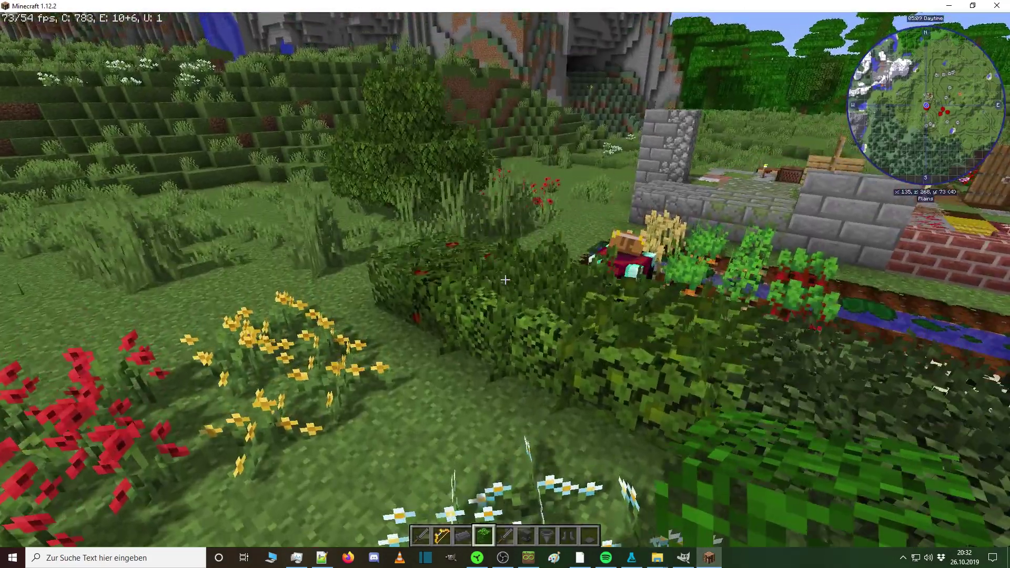
pyautogui.press('w')
pyautogui.press('shift')
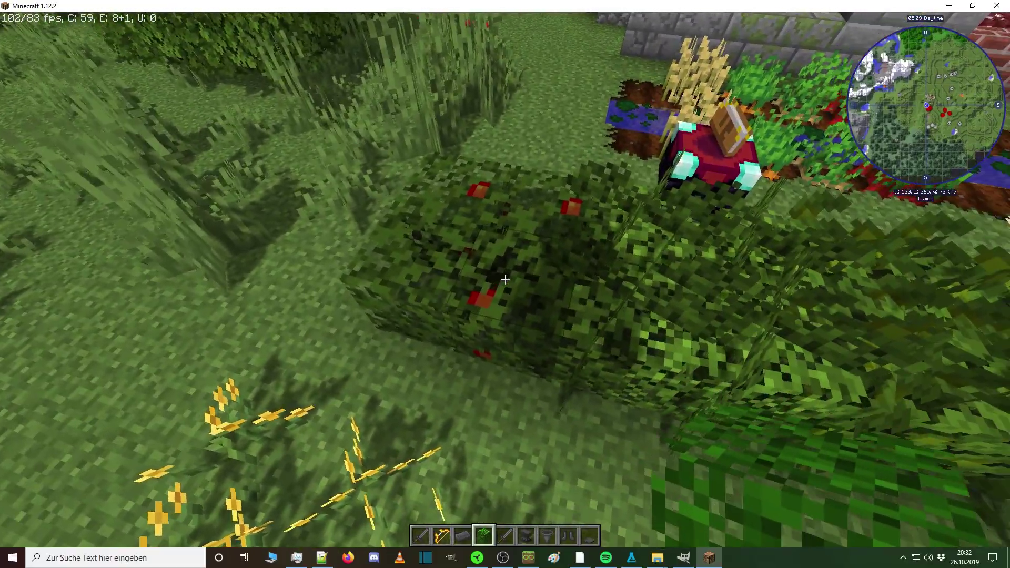
pyautogui.press('w')
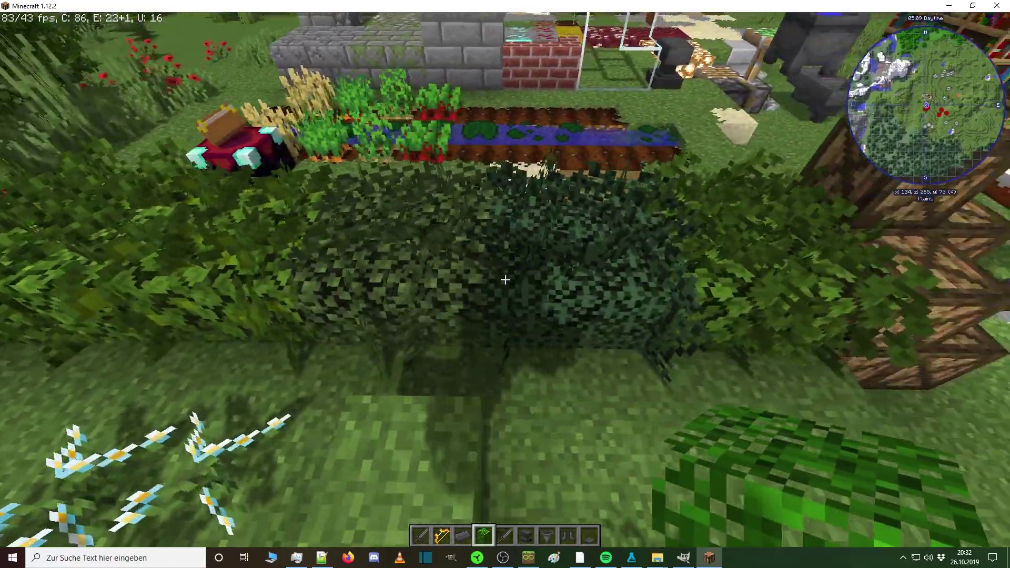
pyautogui.press('a')
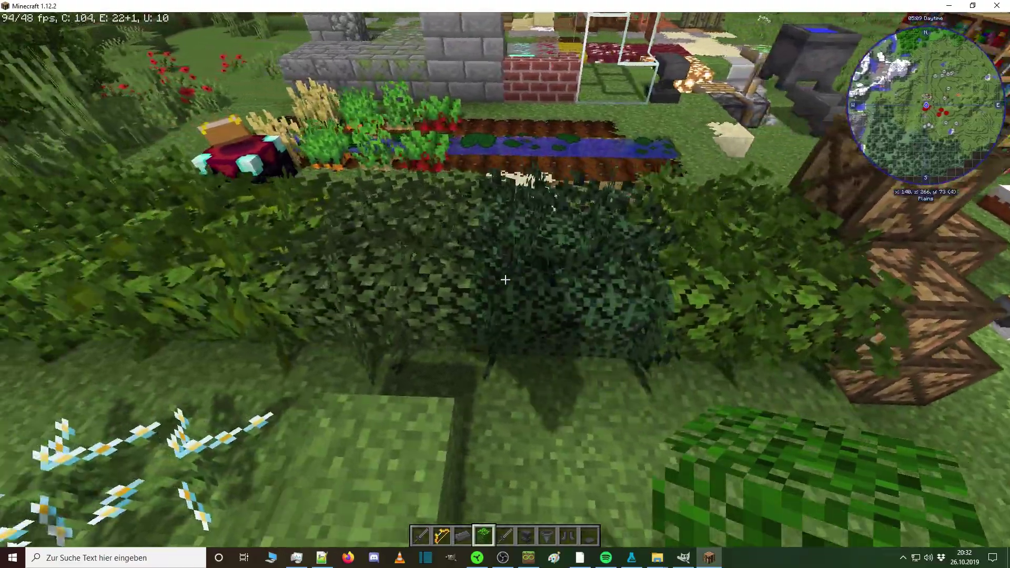
pyautogui.press('w')
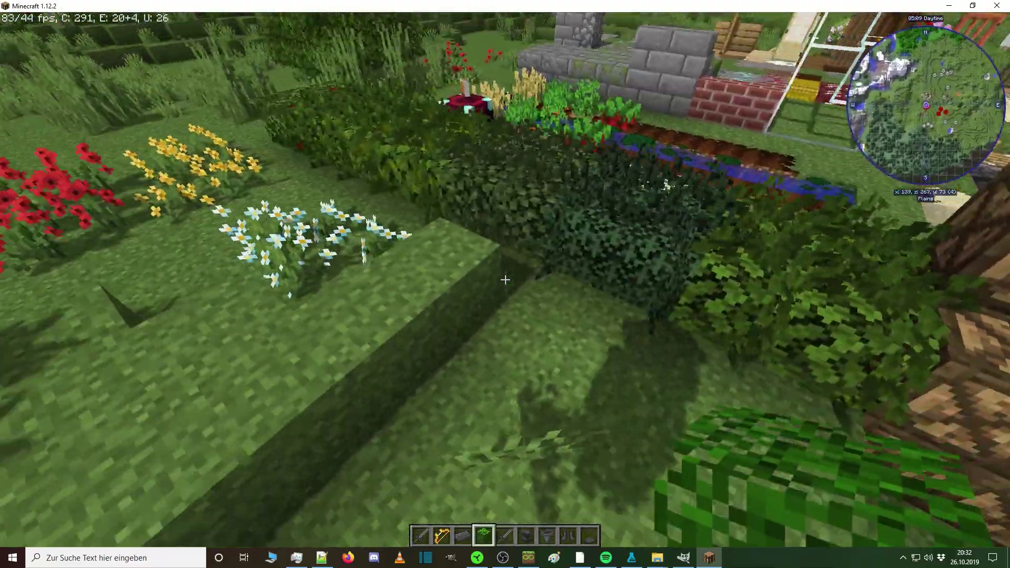
pyautogui.press('w')
pyautogui.click(505, 280)
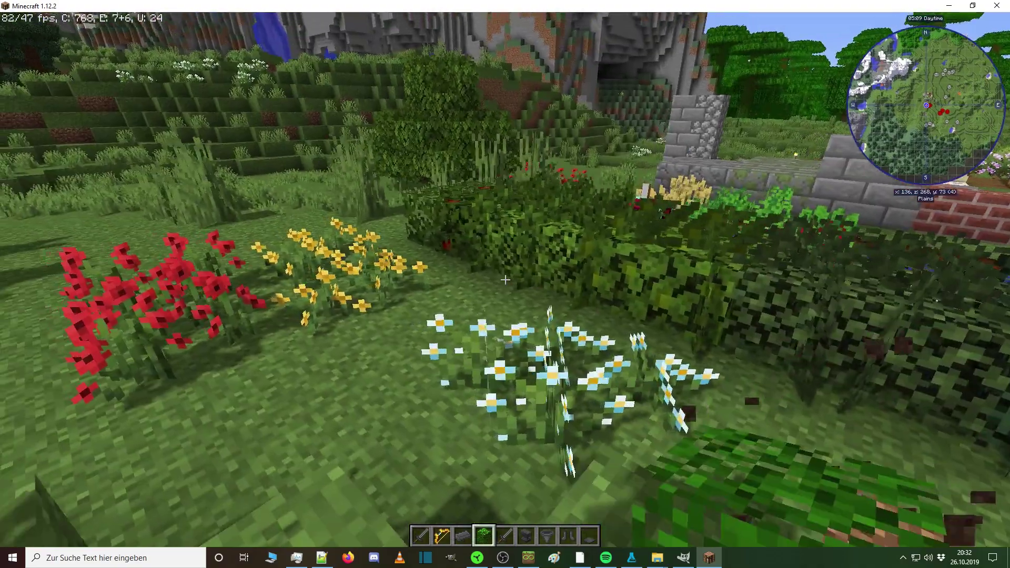
pyautogui.press('e')
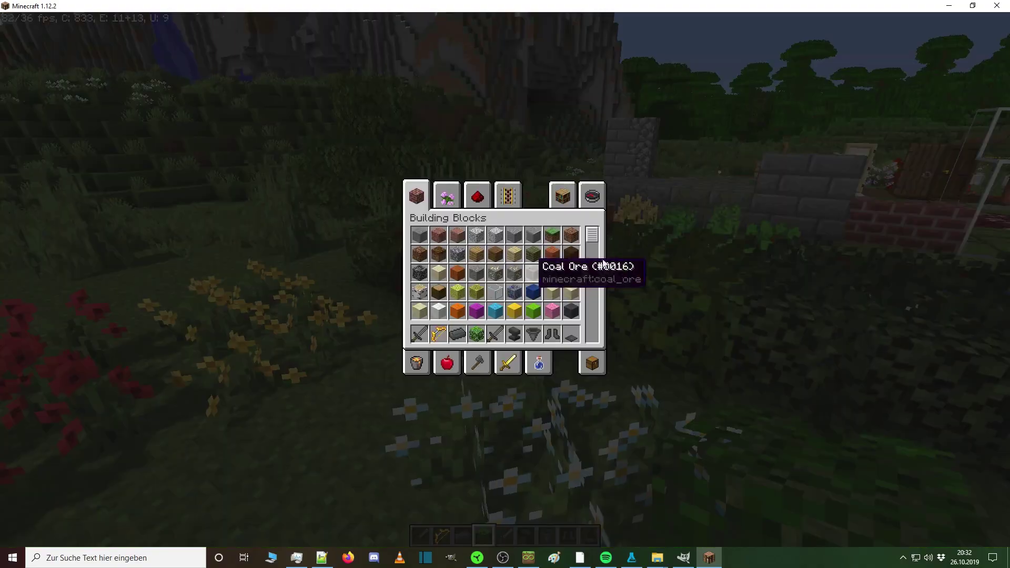
pyautogui.click(948, 6)
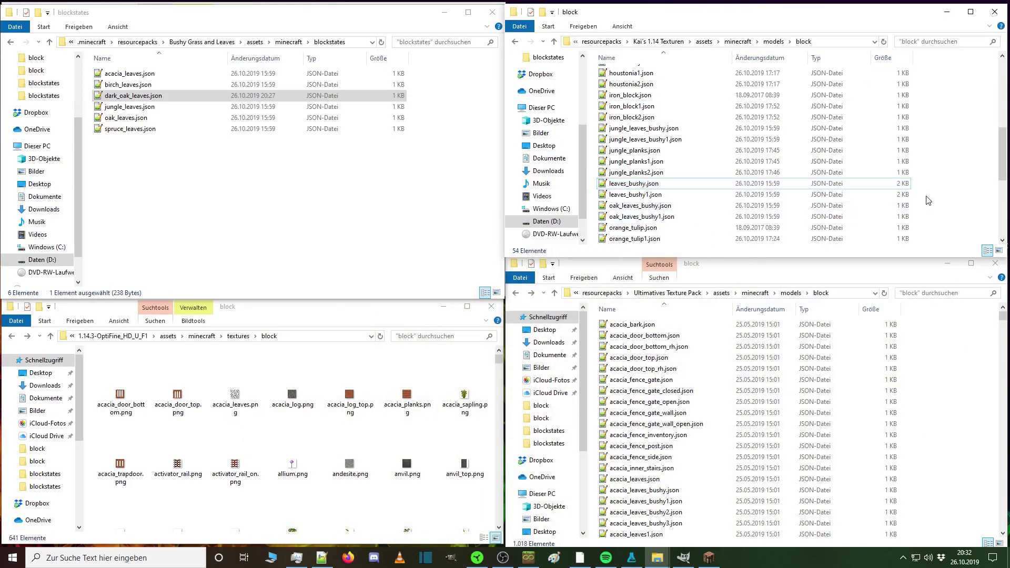
# Open dark_oak_leaves_bushy1.json and dark_oak_leaves_bushy2.json from models/block to check their parent and texture entries, closing the editor after each.
pyautogui.scroll(4, 690, 145)
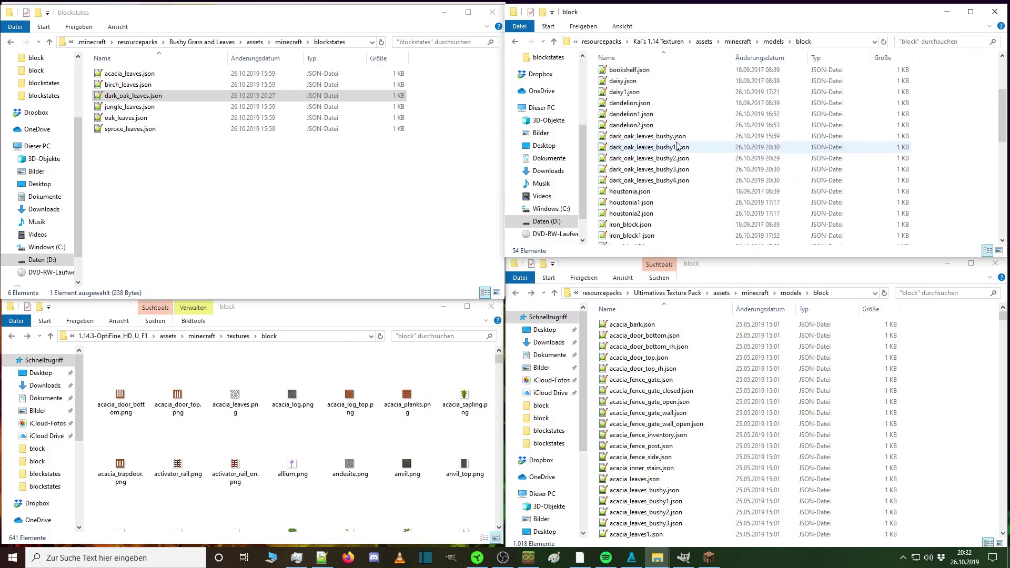
pyautogui.doubleClick(664, 146)
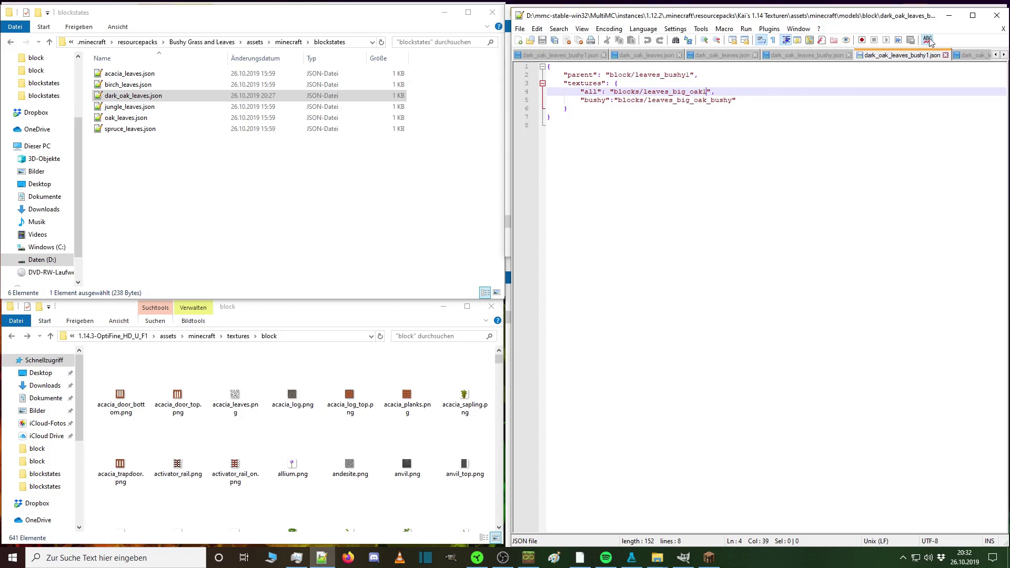
pyautogui.click(997, 15)
pyautogui.doubleClick(668, 158)
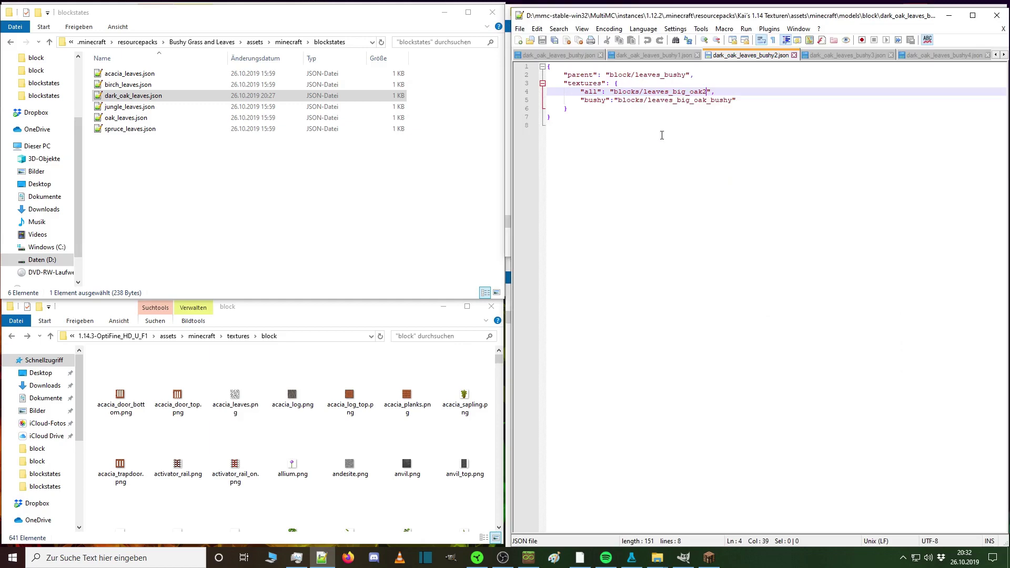
pyautogui.click(997, 14)
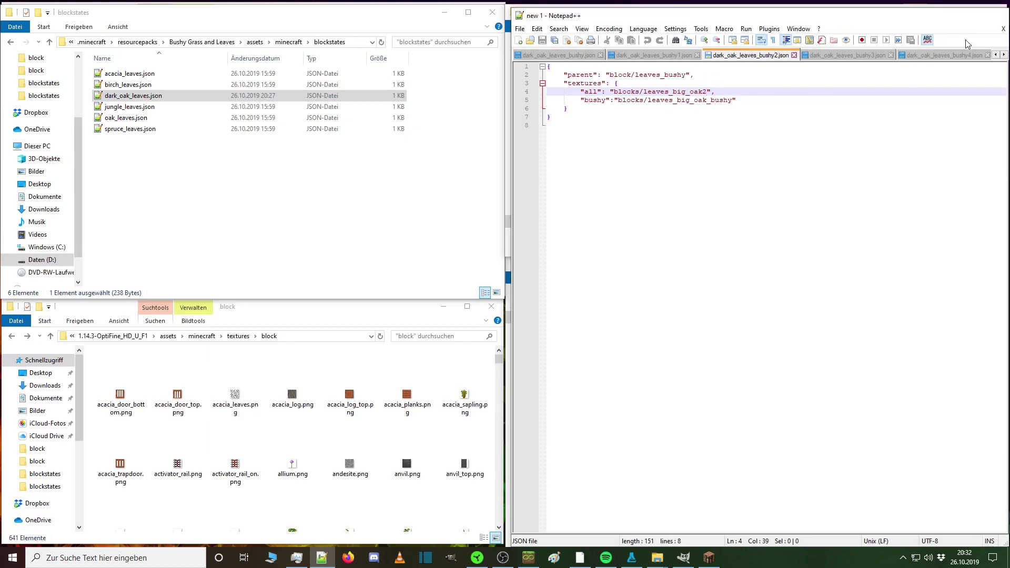
# In dark_oak_leaves_bushy3.json, change the parent to "block/leaves_bushy1", save the file, and close the editor.
pyautogui.doubleClick(664, 168)
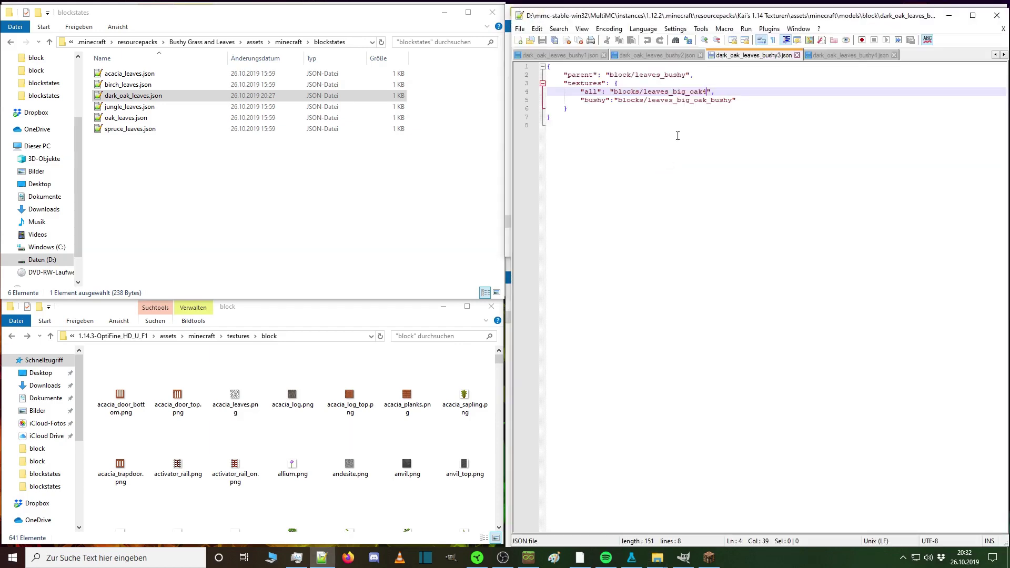
pyautogui.click(687, 77)
pyautogui.write('1')
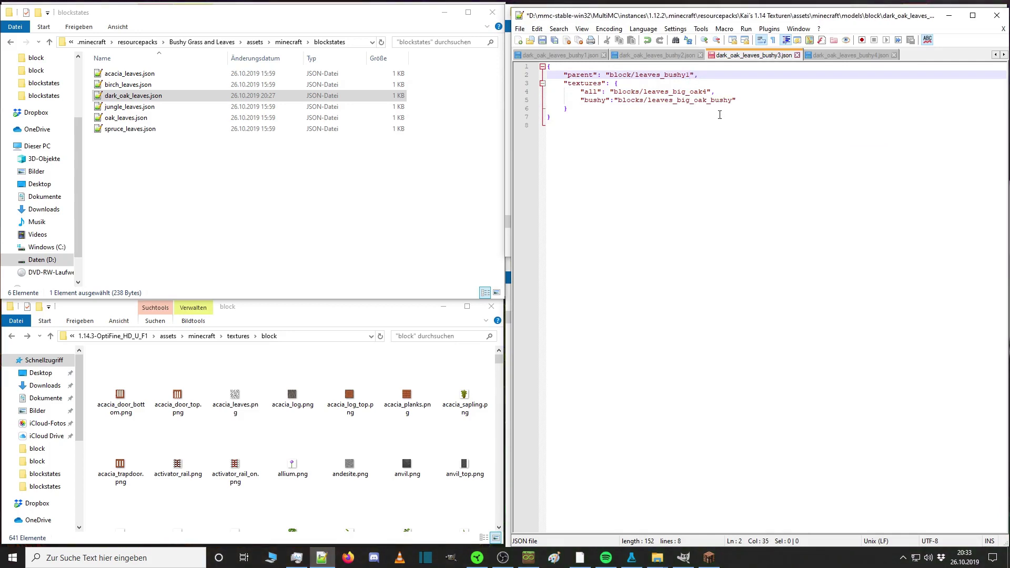
pyautogui.hotkey('ctrl', 's')
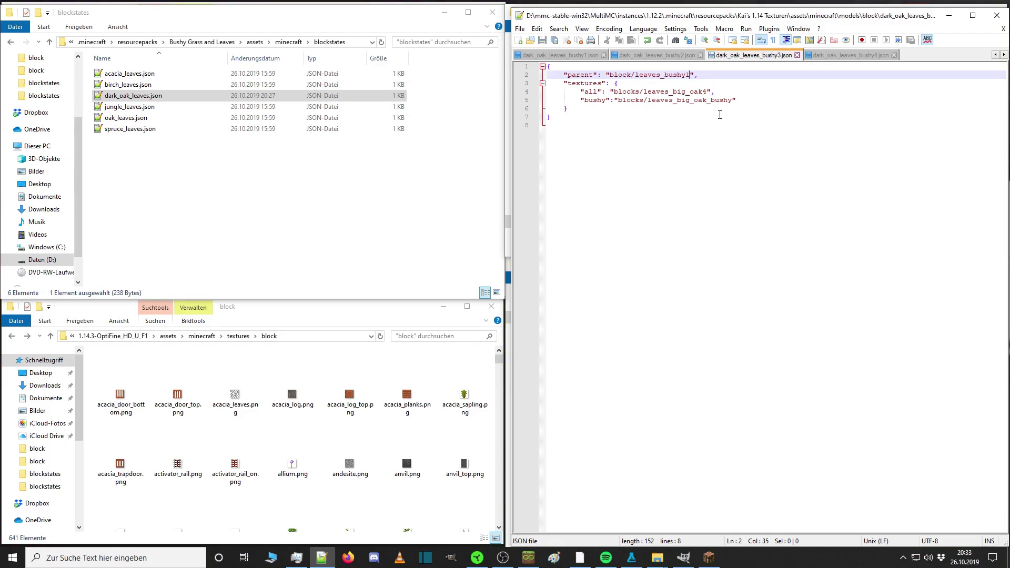
pyautogui.click(997, 15)
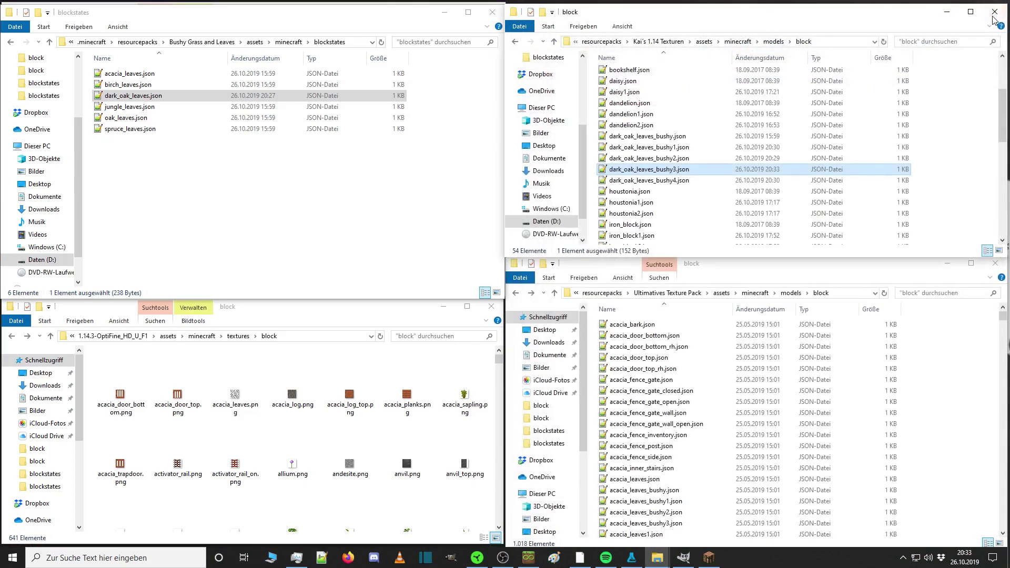
# Check the parent and texture entries in dark_oak_leaves_bushy4.json, look through the other bushy models in the folder, and close the editor.
pyautogui.doubleClick(699, 181)
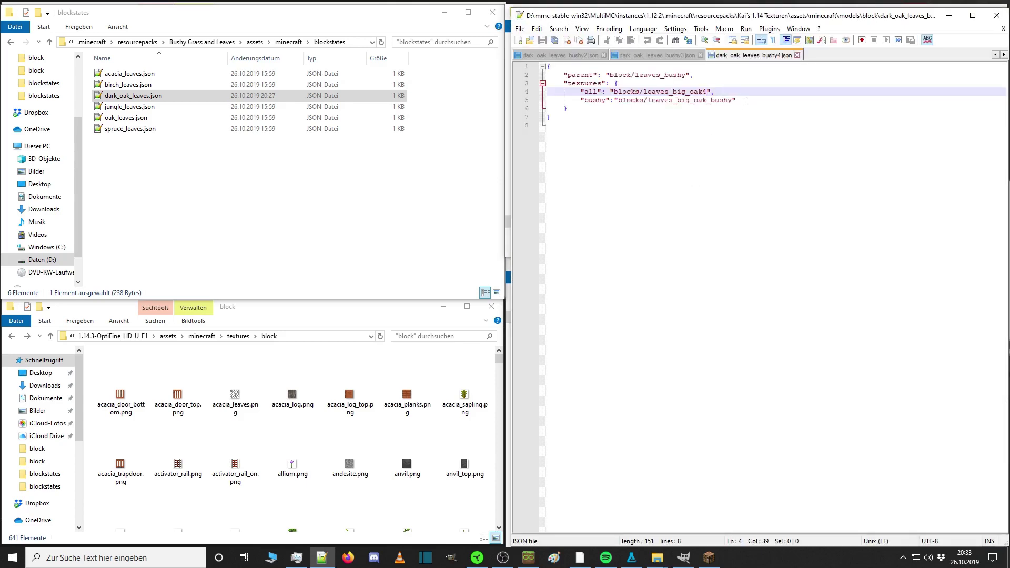
pyautogui.hotkey('alt', 'F4')
pyautogui.click(935, 181)
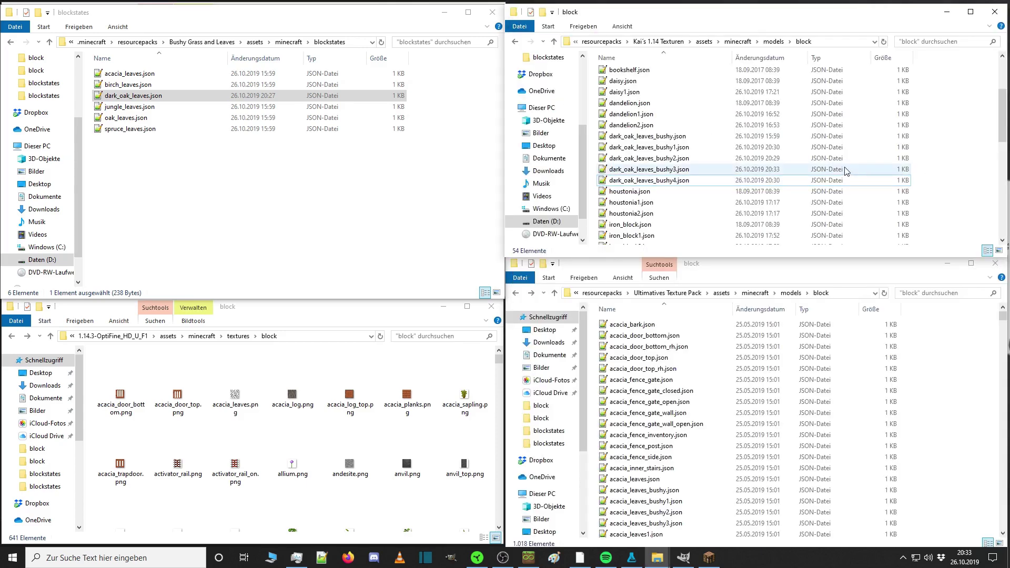
pyautogui.scroll(-8, 844, 171)
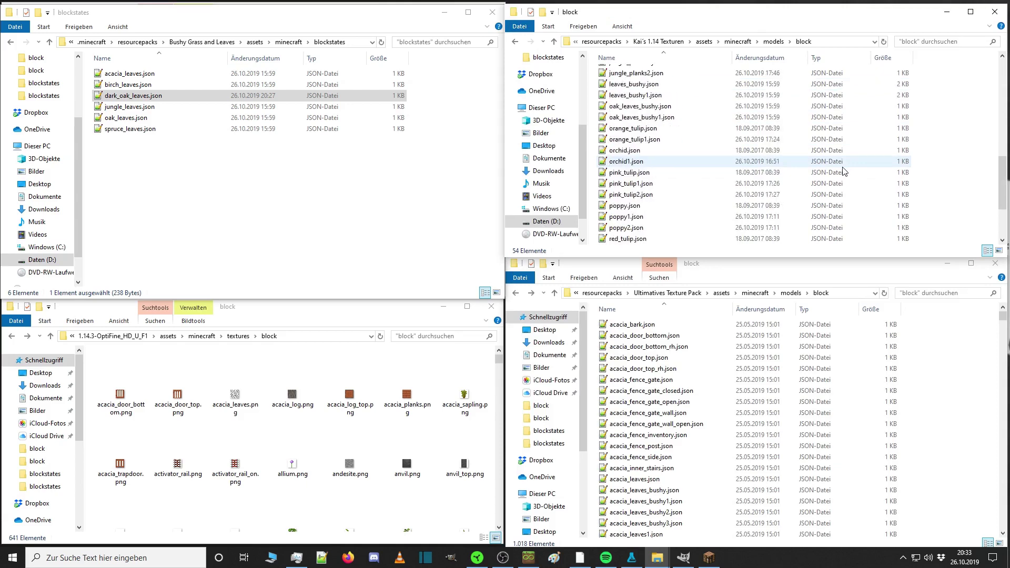
pyautogui.scroll(8, 844, 171)
pyautogui.click(658, 181)
pyautogui.doubleClick(658, 182)
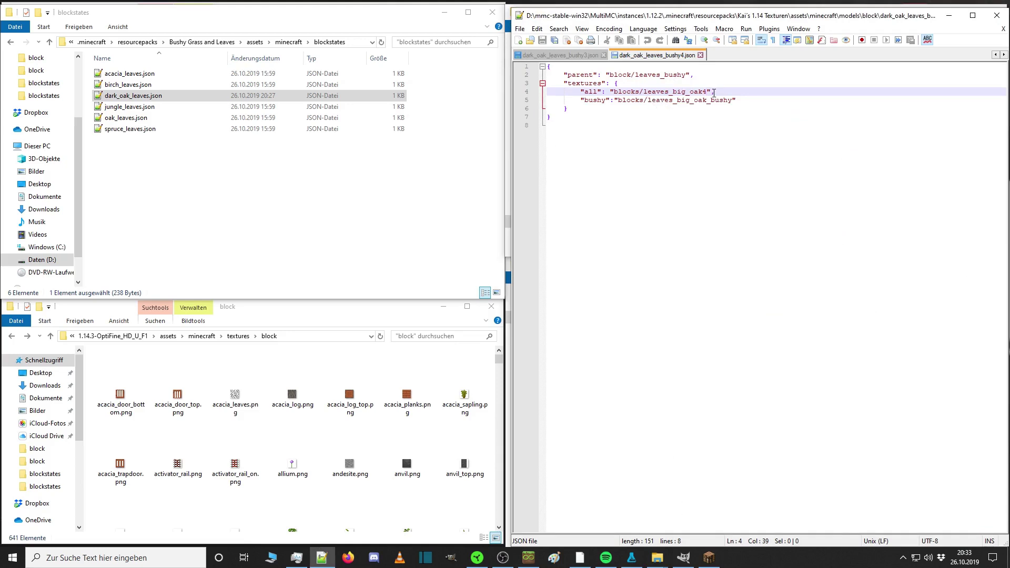
pyautogui.click(997, 15)
# Go to the pack's textures/blocks folder, search for "big" to check the leaves_big_oak textures, and clear the search.
pyautogui.click(738, 42)
pyautogui.doubleClick(650, 140)
pyautogui.doubleClick(637, 73)
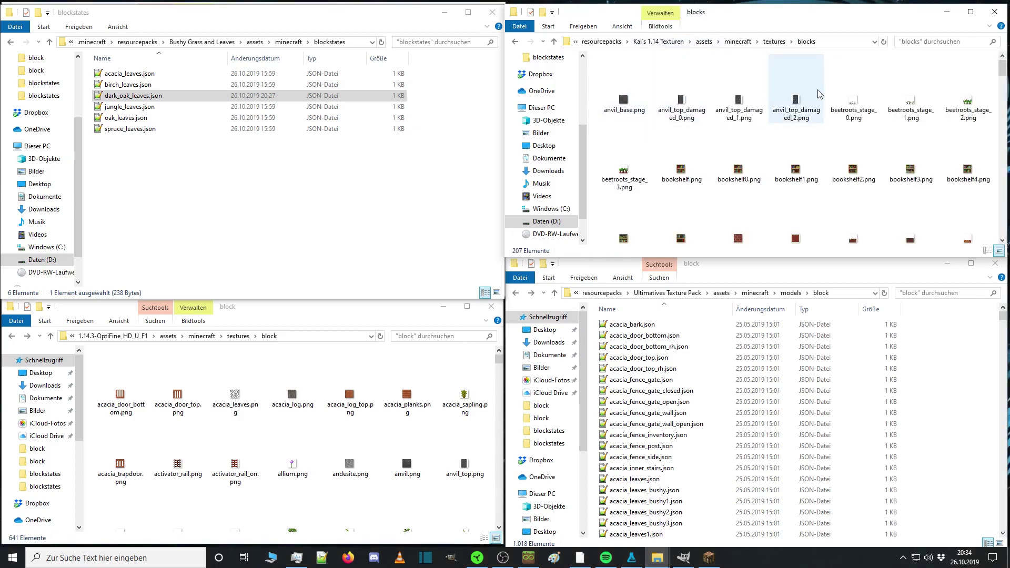
pyautogui.click(926, 42)
pyautogui.write('big')
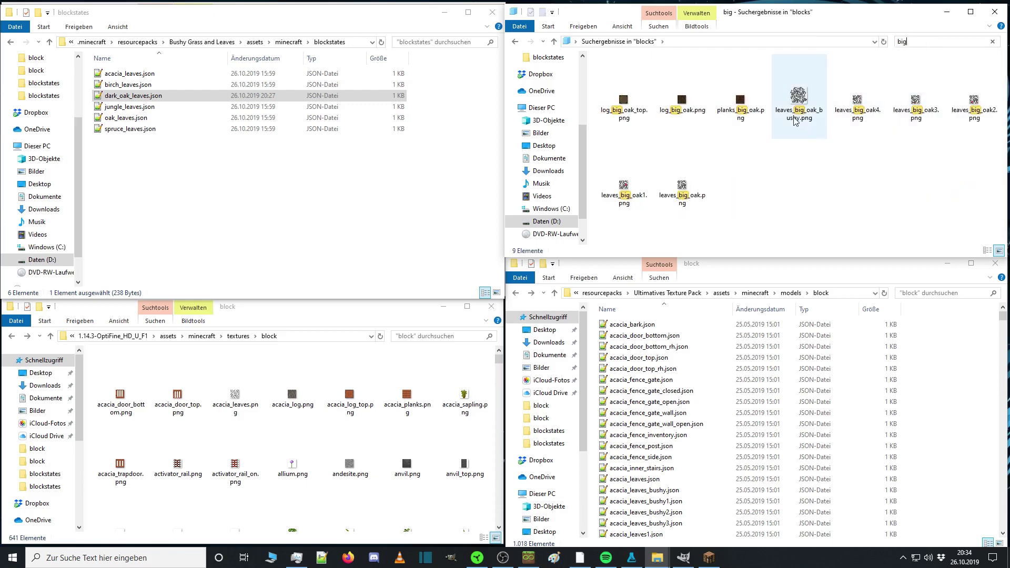
pyautogui.moveTo(813, 134)
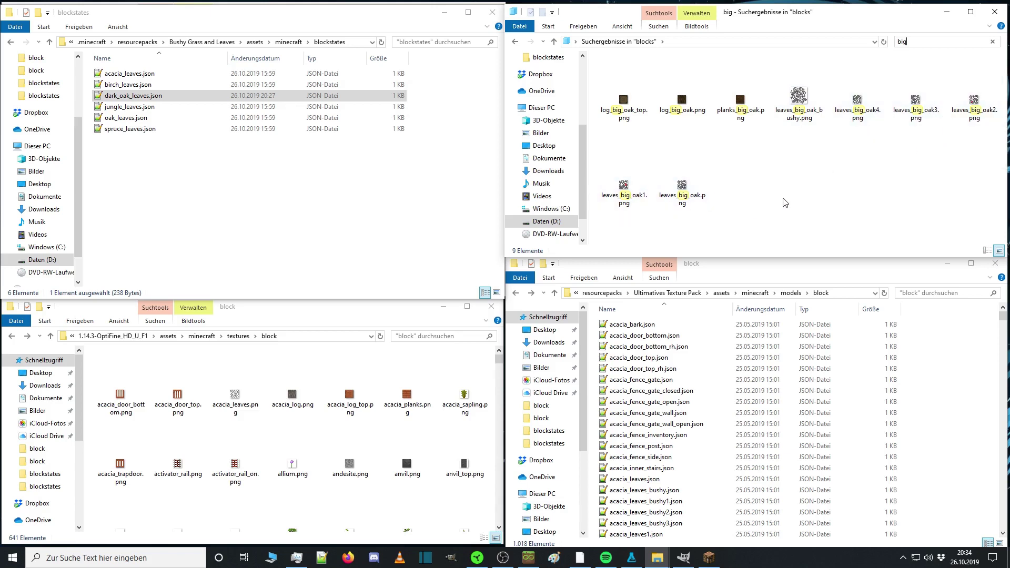
pyautogui.click(993, 41)
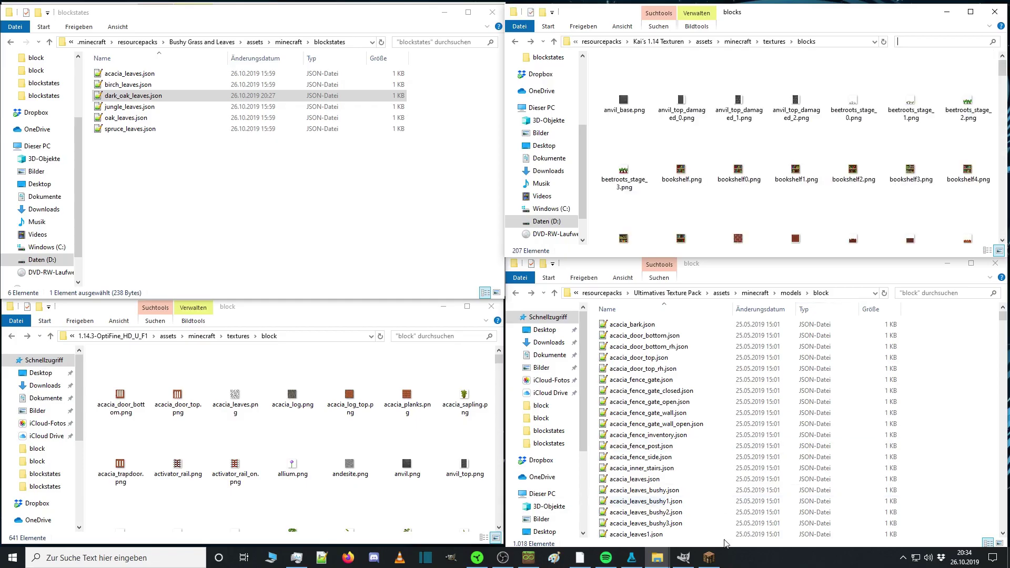
# Switch to Minecraft, reload the resource packs beside the hedge, and inspect the dark oak leaf blocks up close.
pyautogui.click(708, 557)
pyautogui.press('e')
pyautogui.press('w')
pyautogui.press('a')
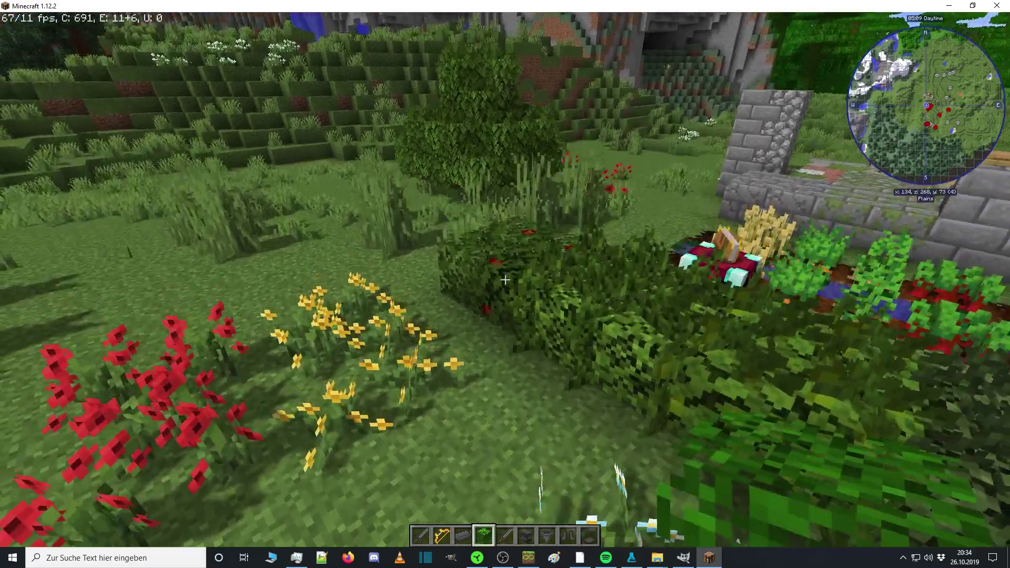
pyautogui.press('space')
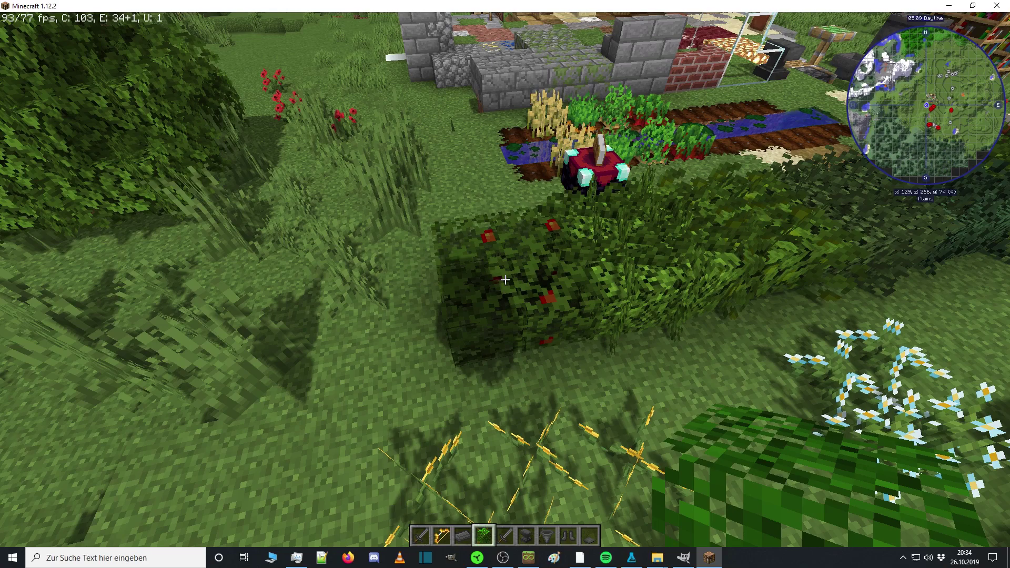
pyautogui.hotkey('F3', 't')
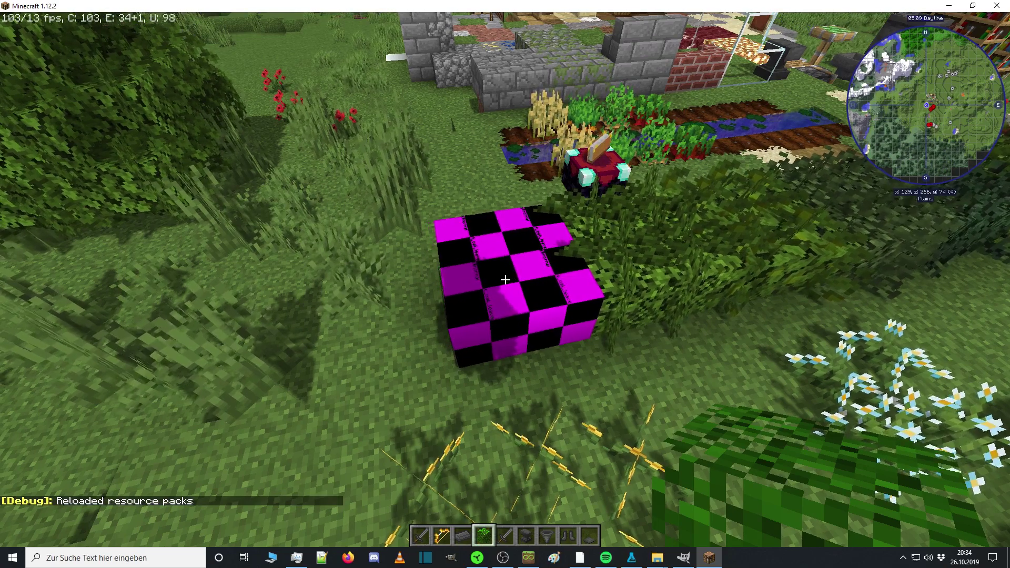
pyautogui.press('w')
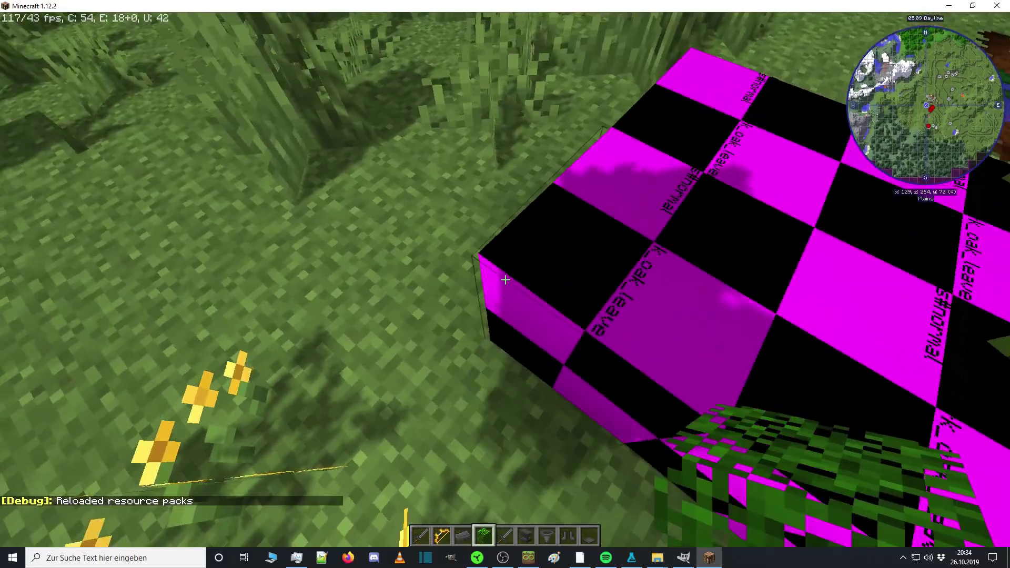
pyautogui.press('s')
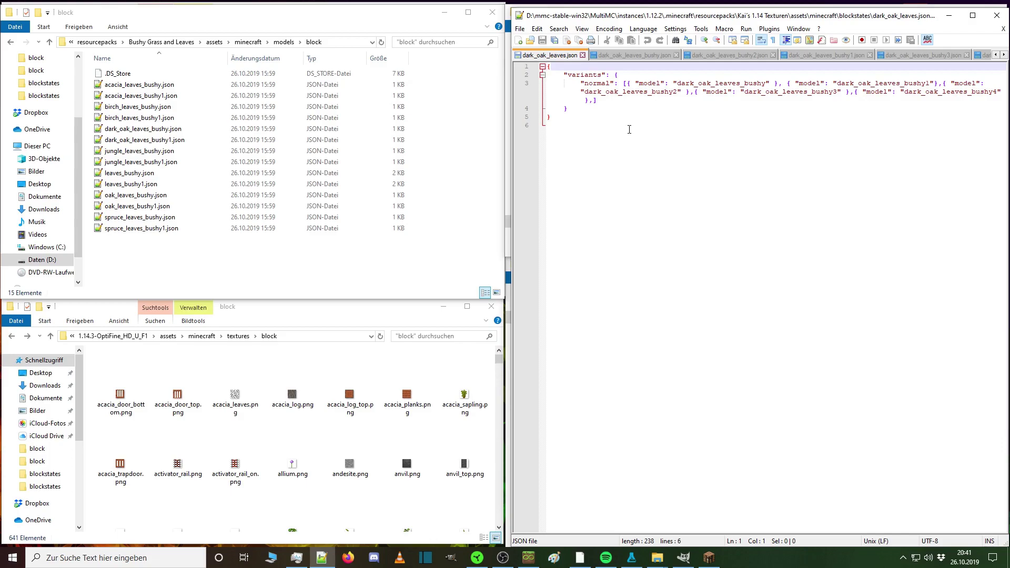
# Resume the Minecraft game, examine the dark oak leaf blocks from several sides, and switch back to dark_oak_leaves.json.
pyautogui.click(709, 557)
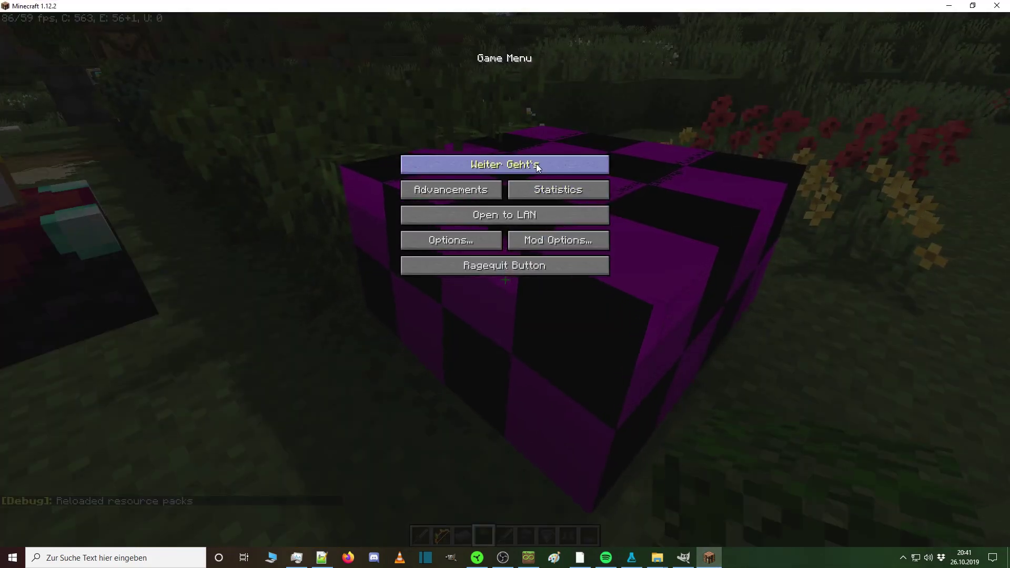
pyautogui.click(538, 167)
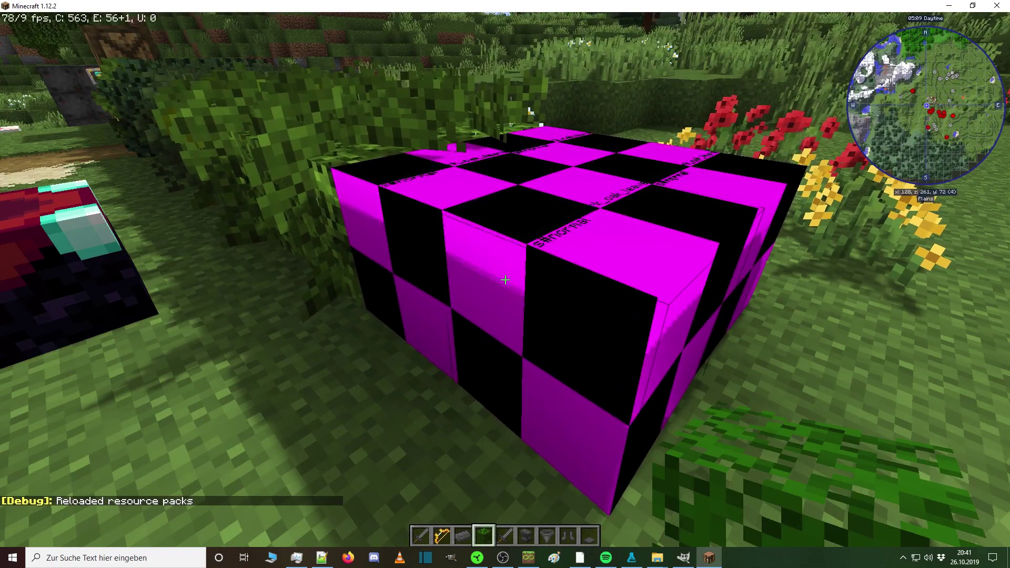
pyautogui.press('a')
pyautogui.press('s')
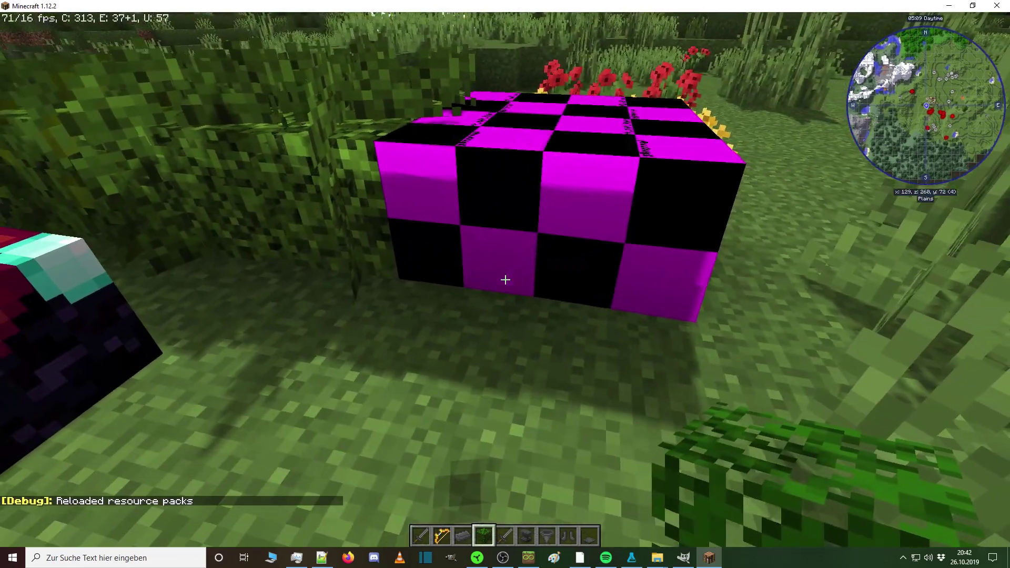
pyautogui.press('w')
pyautogui.press('space')
pyautogui.press('d')
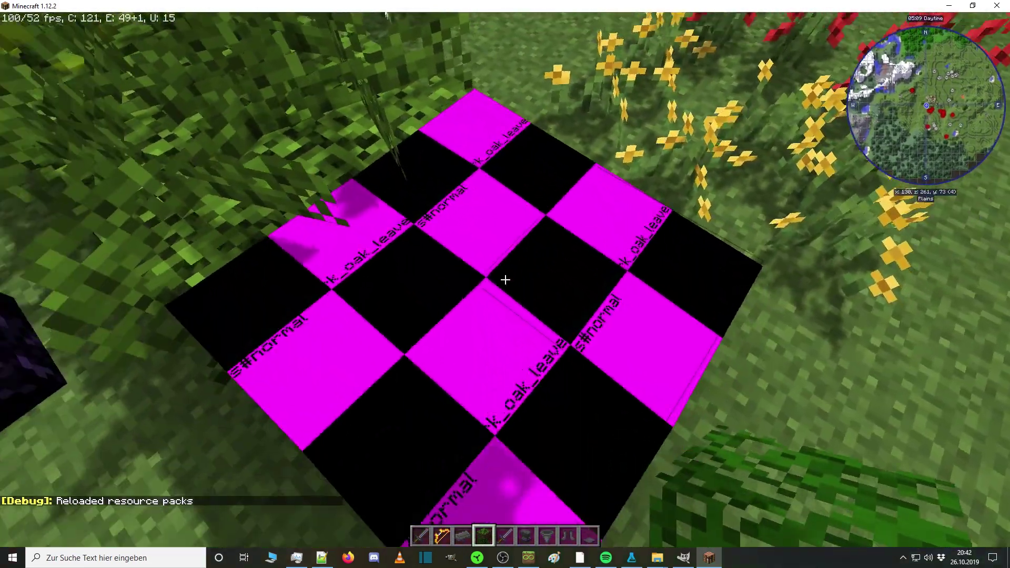
pyautogui.press('e')
pyautogui.hotkey('alt', 'Tab')
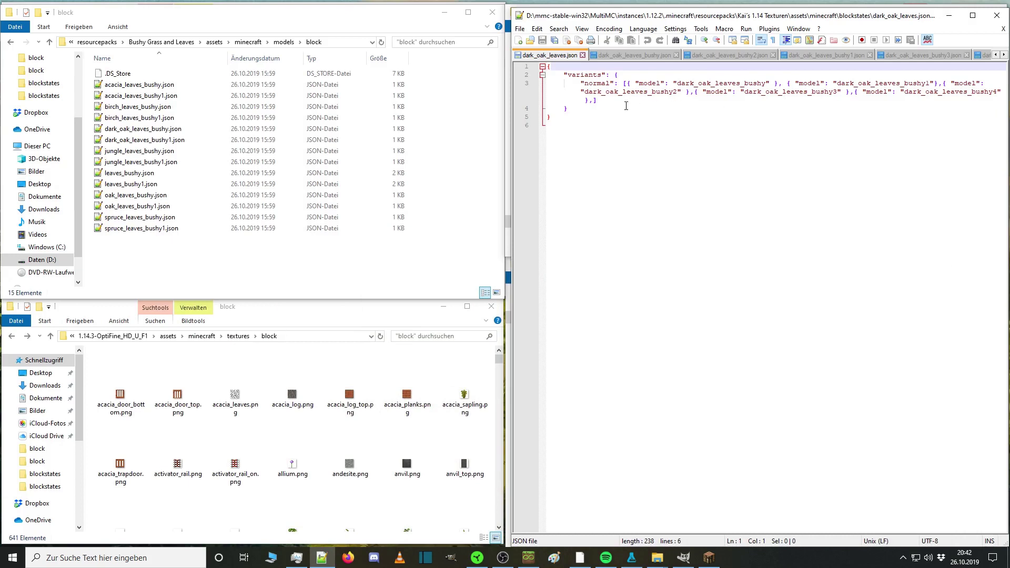
# Remove the trailing comma after the dark_oak_leaves_bushy4 variant in dark_oak_leaves.json, save the file, and switch to Minecraft.
pyautogui.click(594, 101)
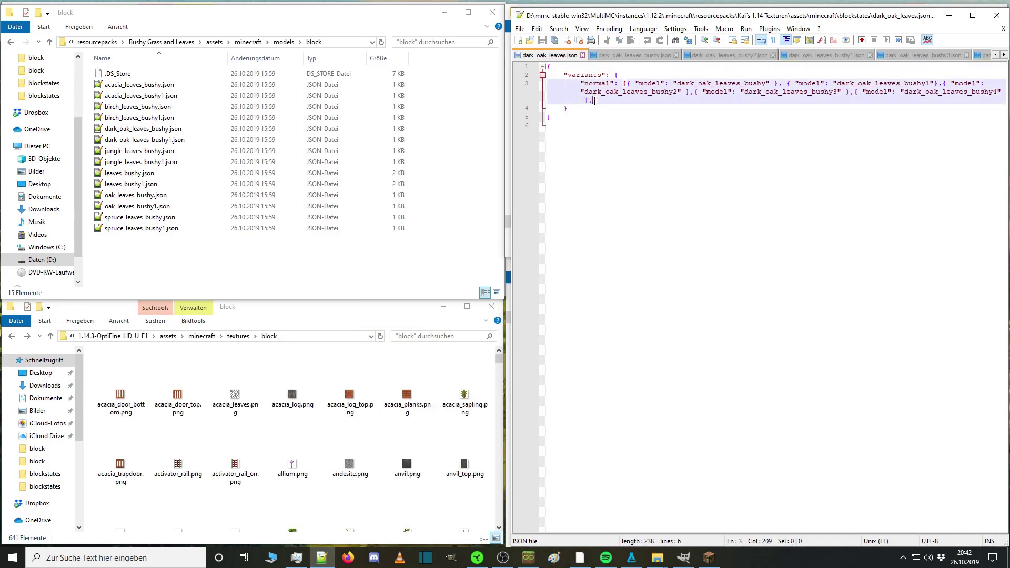
pyautogui.press('BackSpace')
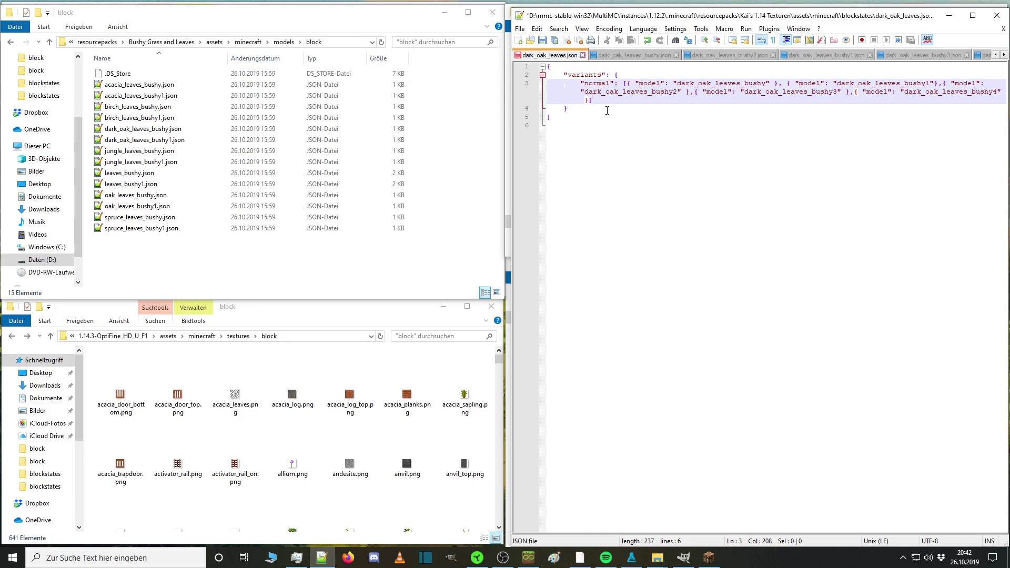
pyautogui.hotkey('ctrl', 's')
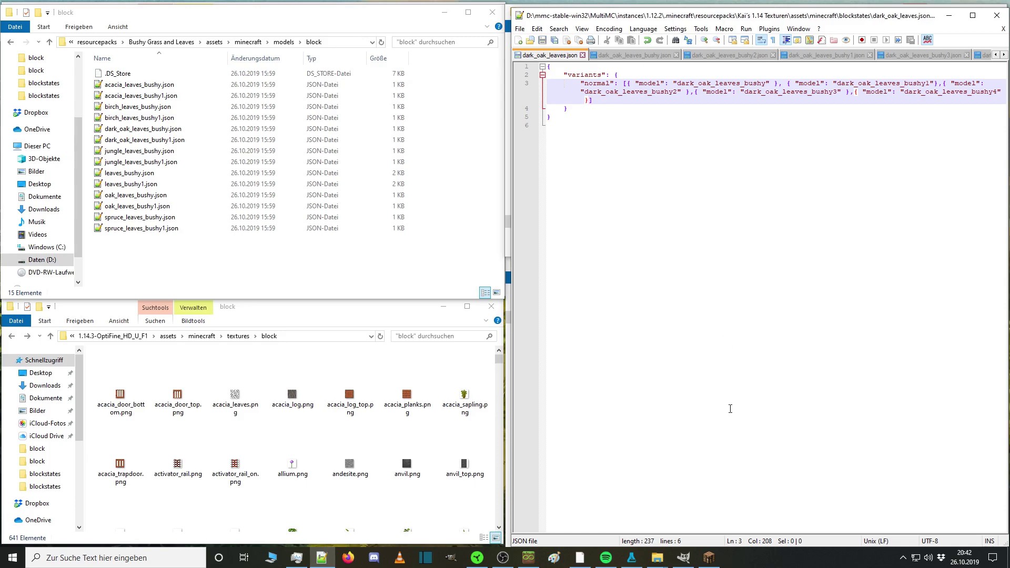
pyautogui.click(709, 558)
pyautogui.press('Escape')
pyautogui.press('shift')
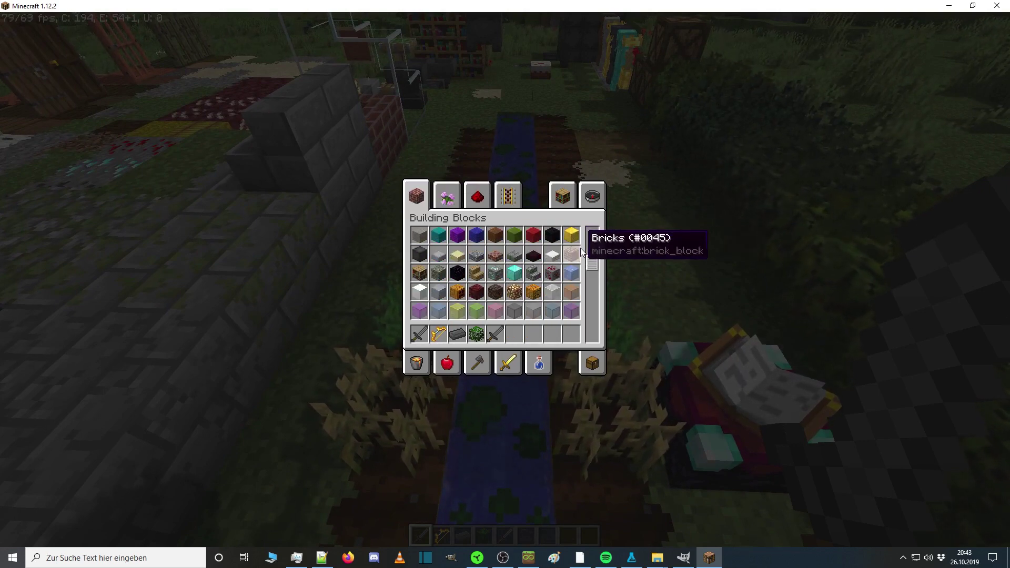
# Put the pumpkin in the head slot in place of the crown to view the game through its overlay.
pyautogui.click(514, 337)
pyautogui.press('e')
pyautogui.press('e')
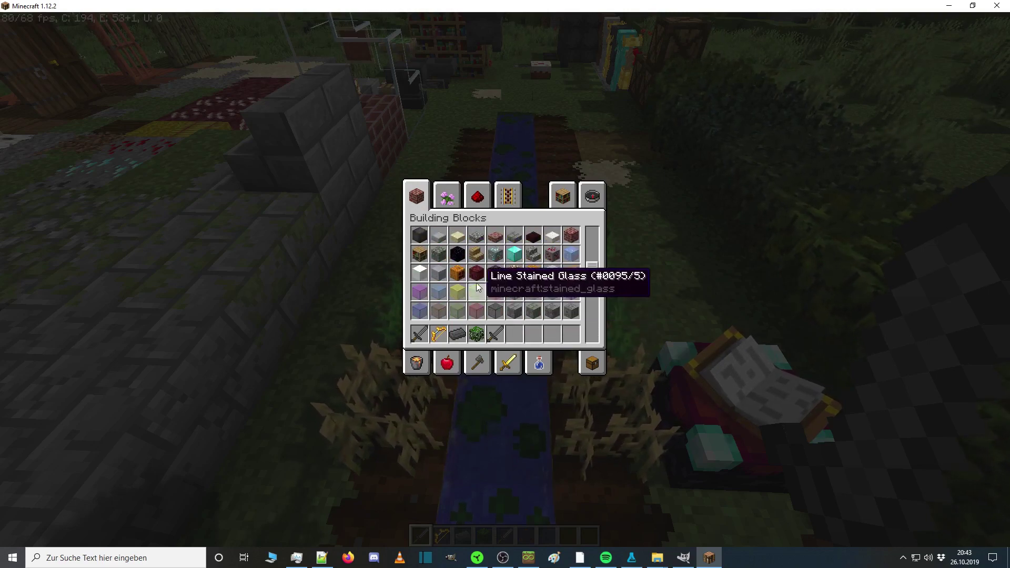
pyautogui.click(466, 222)
pyautogui.click(533, 308)
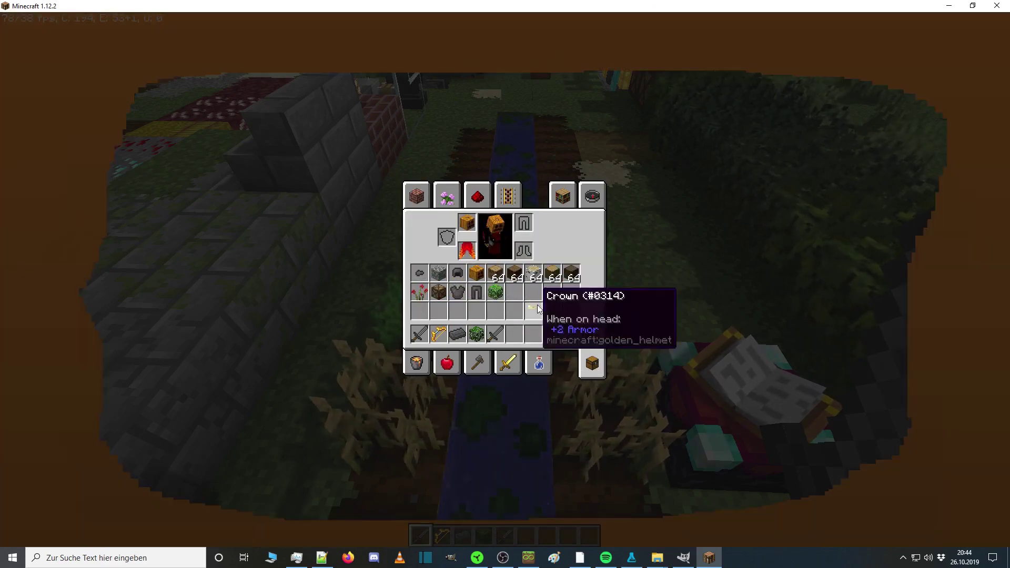
pyautogui.press('e')
# Take the orange seeds from the Miscellaneous items into the sixth hotbar slot and hold them.
pyautogui.press('e')
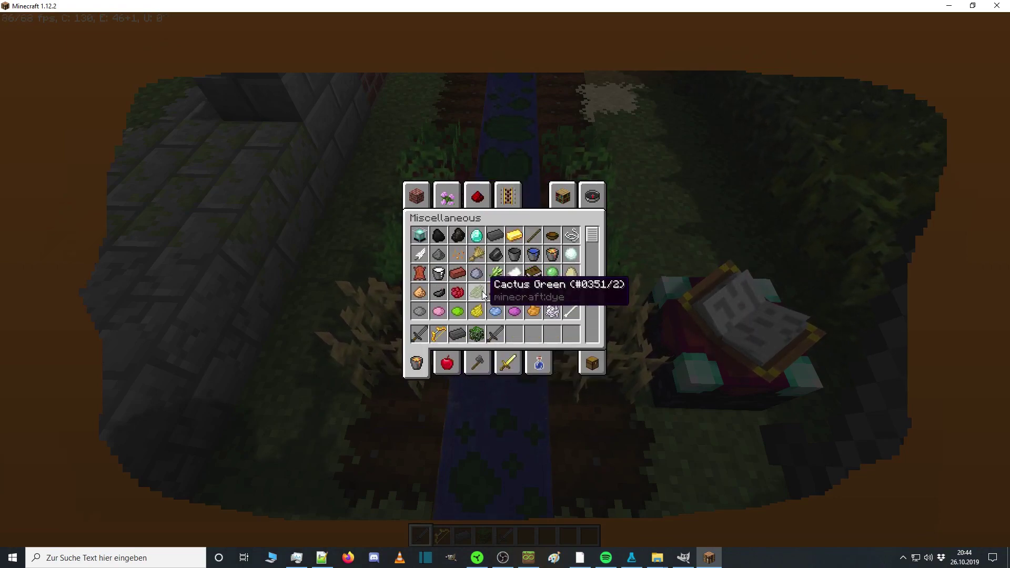
pyautogui.click(458, 256)
pyautogui.click(514, 334)
pyautogui.press('e')
pyautogui.scroll(-3, 505, 279)
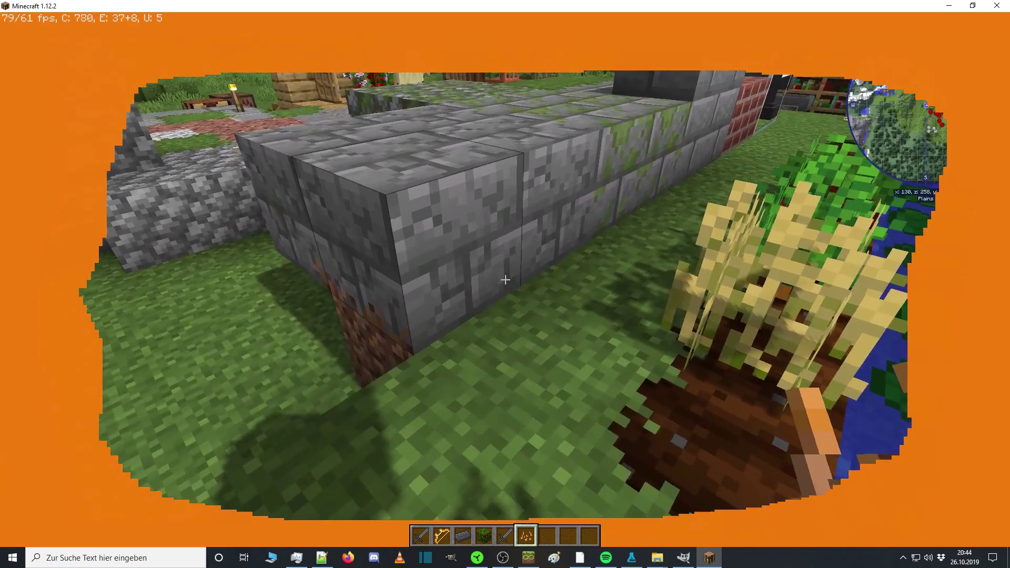
# Take the pumpkin off the character's head and put the crown back on.
pyautogui.press('e')
pyautogui.click(592, 363)
pyautogui.keyDown('shift'); pyautogui.click(467, 223); pyautogui.keyUp('shift')
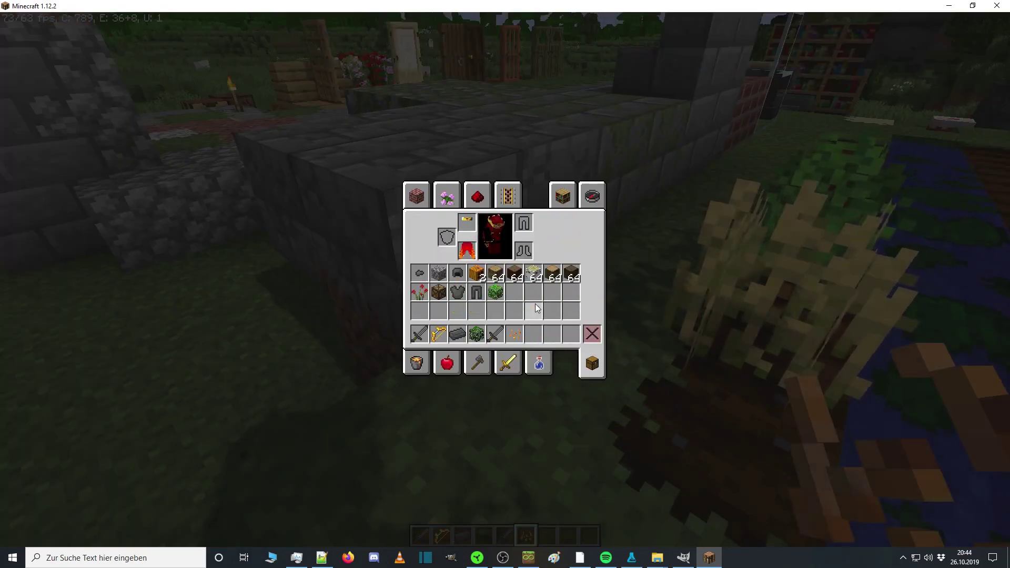
pyautogui.press('e')
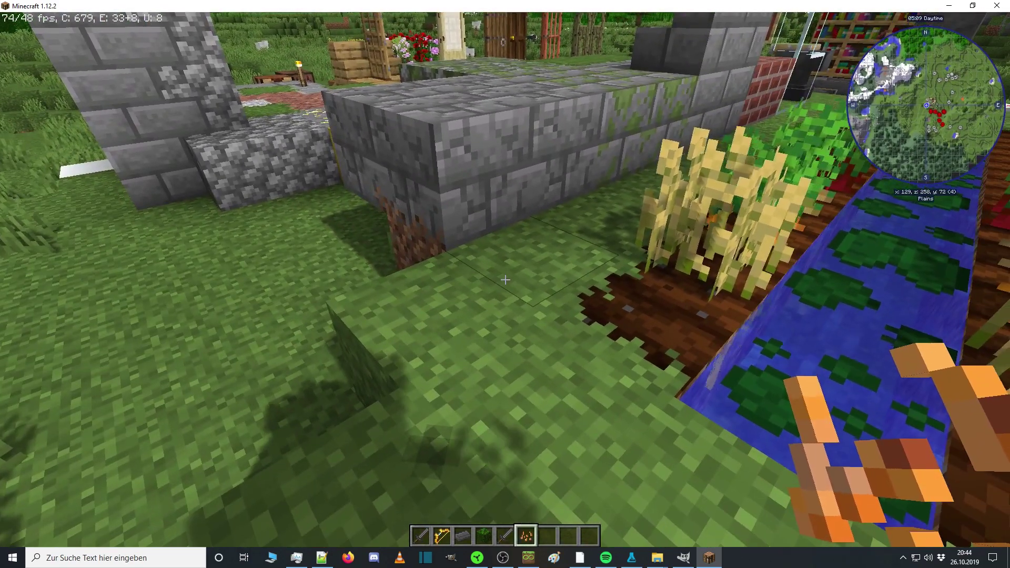
# Drop the orange seeds on the grass to inspect them, and minimize Minecraft and the Bushy Grass and Leaves folder window.
pyautogui.rightClick(505, 280)
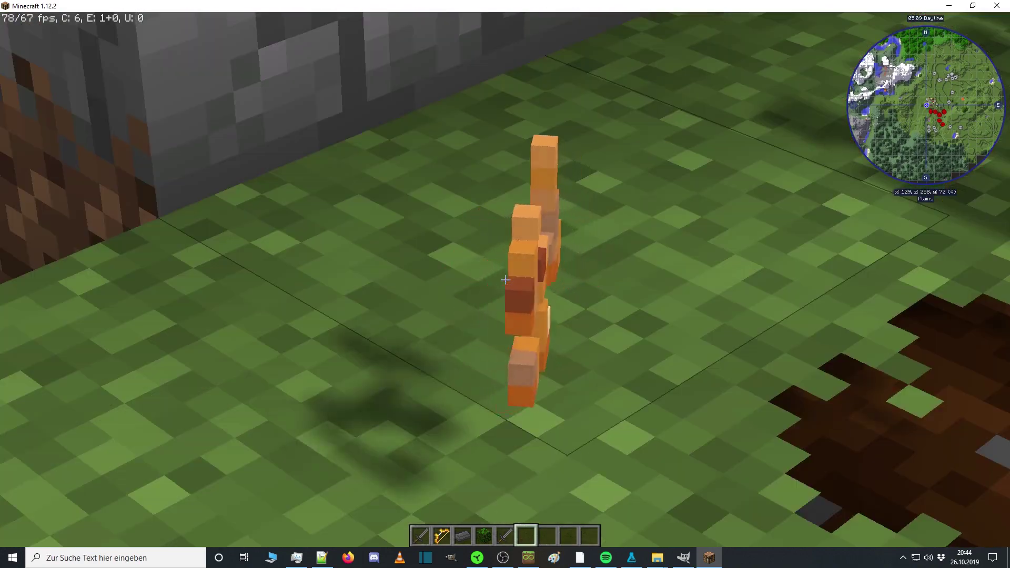
pyautogui.press('e')
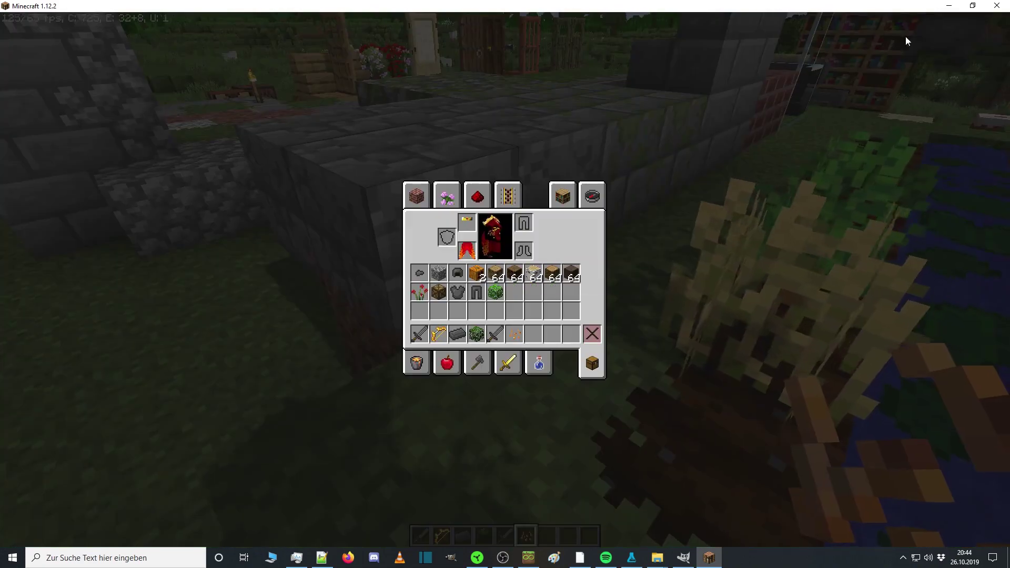
pyautogui.click(949, 5)
pyautogui.click(444, 12)
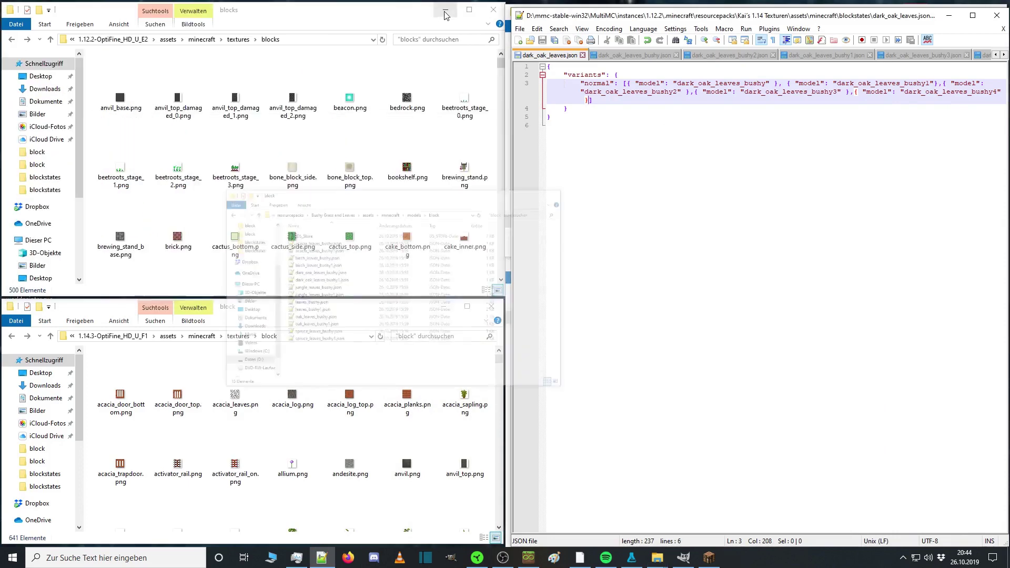
# Open index.jpg from the Yolo folder on the desktop, examine the grains up close, and close the picture and the folder.
pyautogui.click(445, 11)
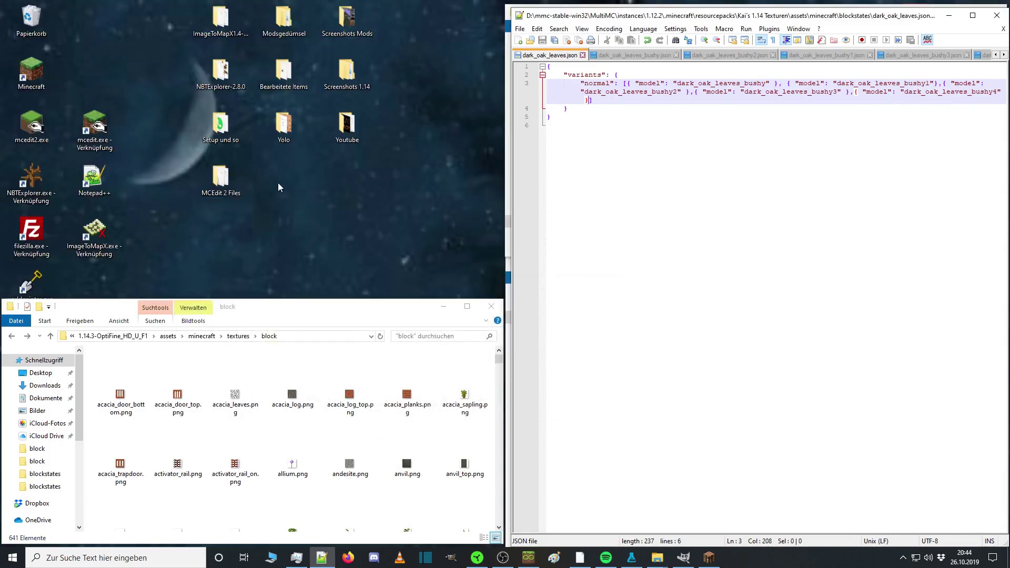
pyautogui.doubleClick(288, 126)
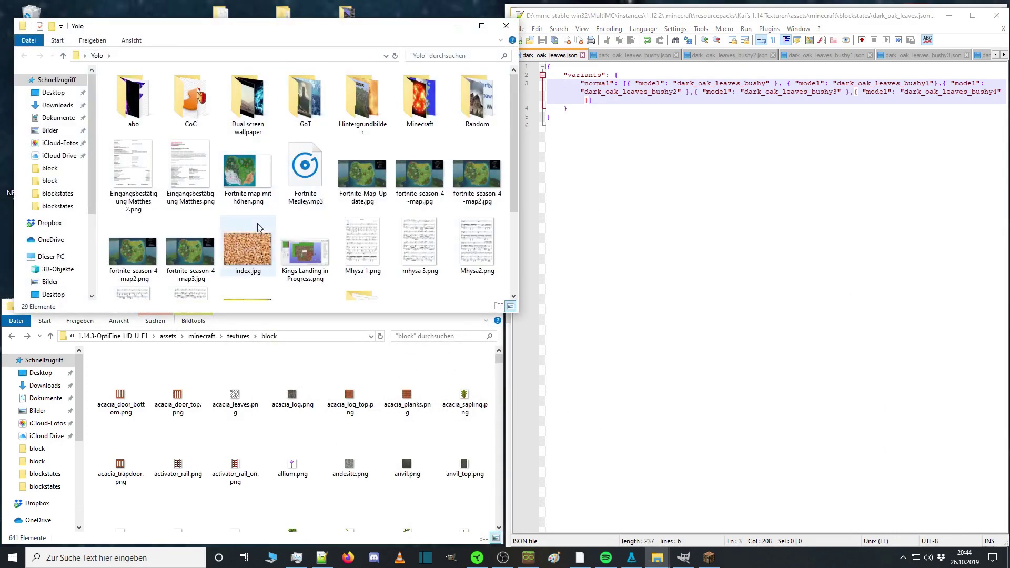
pyautogui.doubleClick(257, 226)
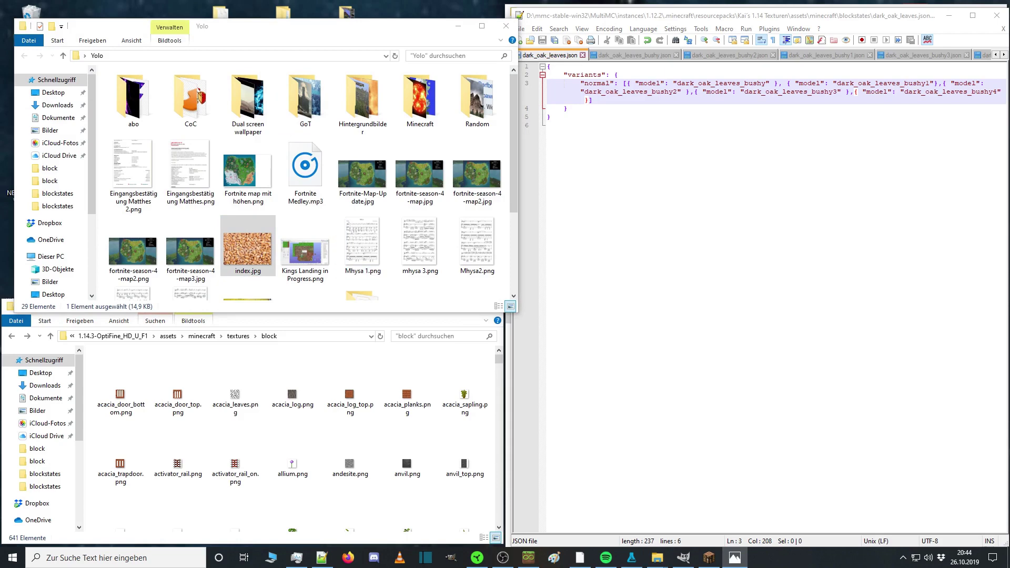
pyautogui.moveTo(792, 105); pyautogui.dragTo(522, 17)
pyautogui.scroll(6, 472, 225)
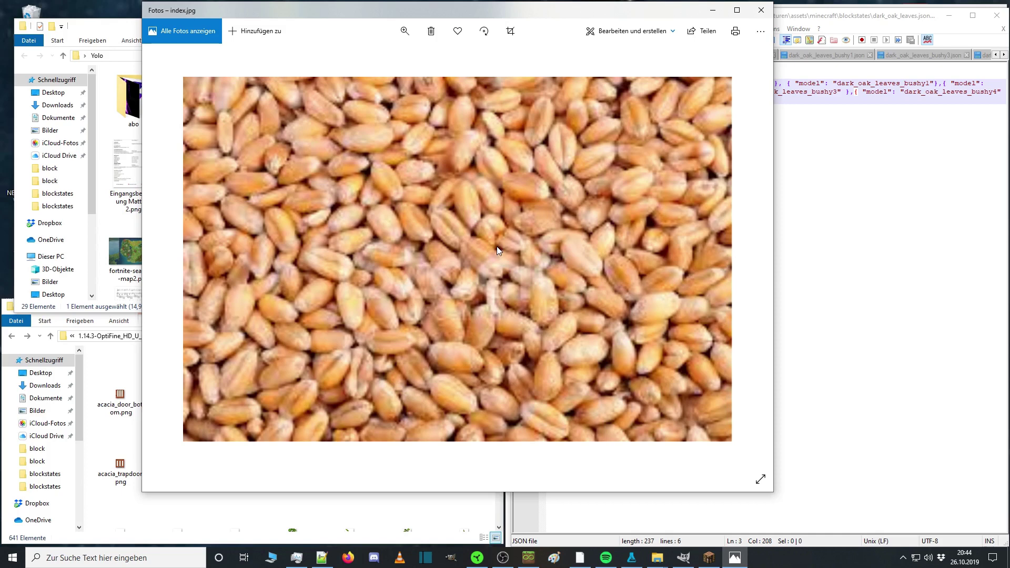
pyautogui.scroll(-5, 496, 250)
pyautogui.click(760, 10)
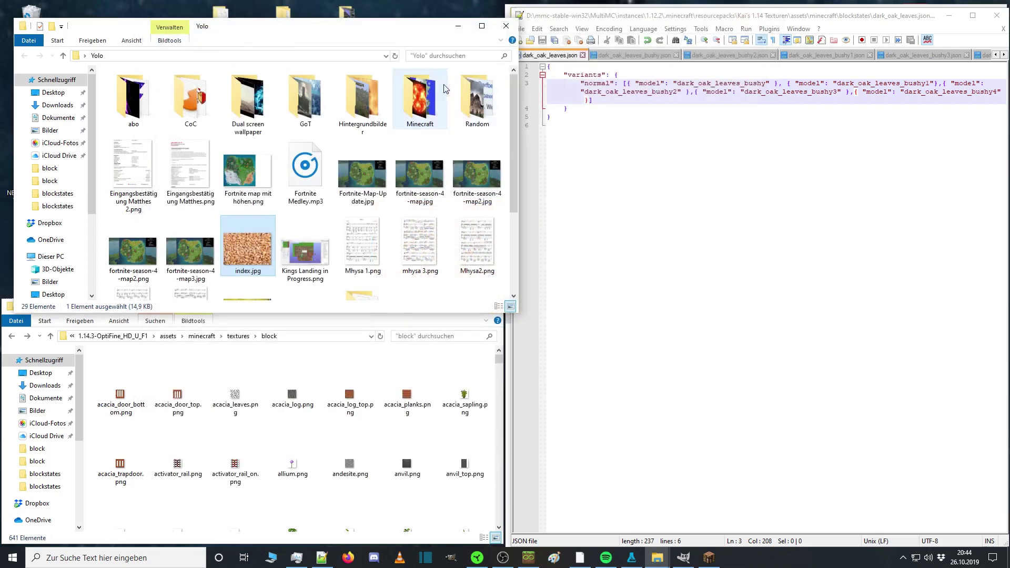
pyautogui.click(489, 25)
pyautogui.click(721, 261)
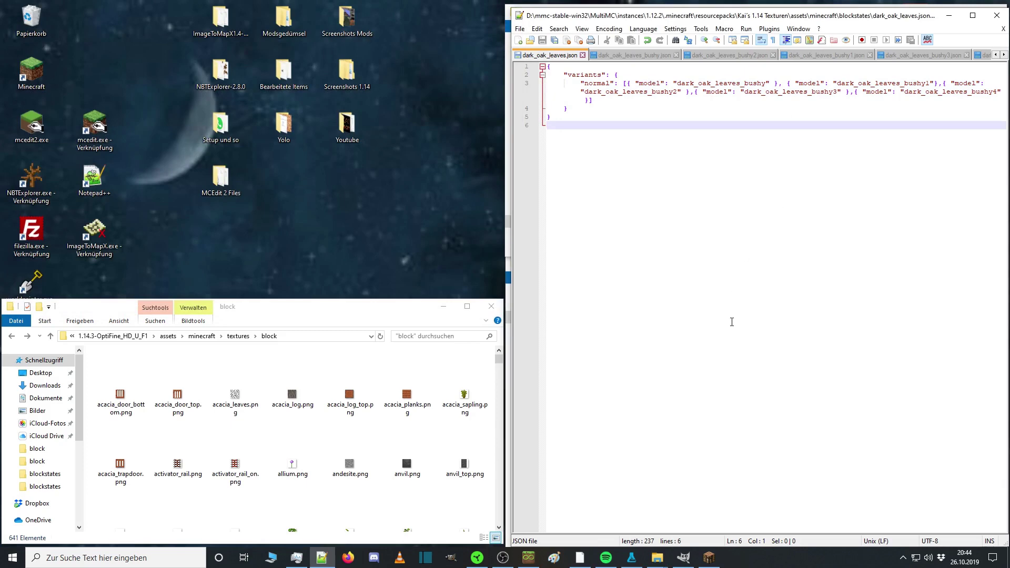
# Switch to Minecraft and move the orange seeds from the hotbar into the main inventory.
pyautogui.click(709, 558)
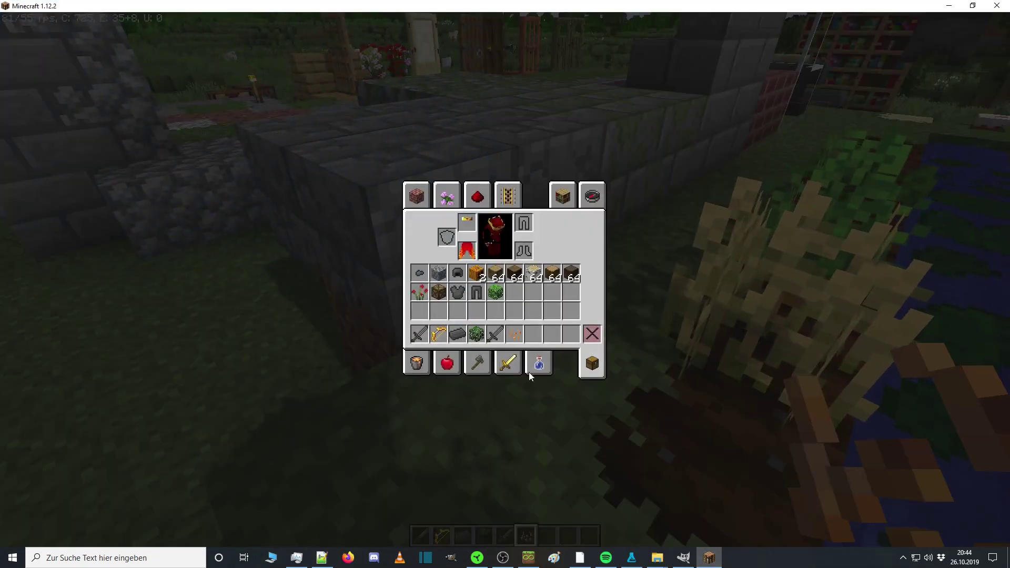
pyautogui.keyDown('shift'); pyautogui.click(516, 335); pyautogui.keyUp('shift')
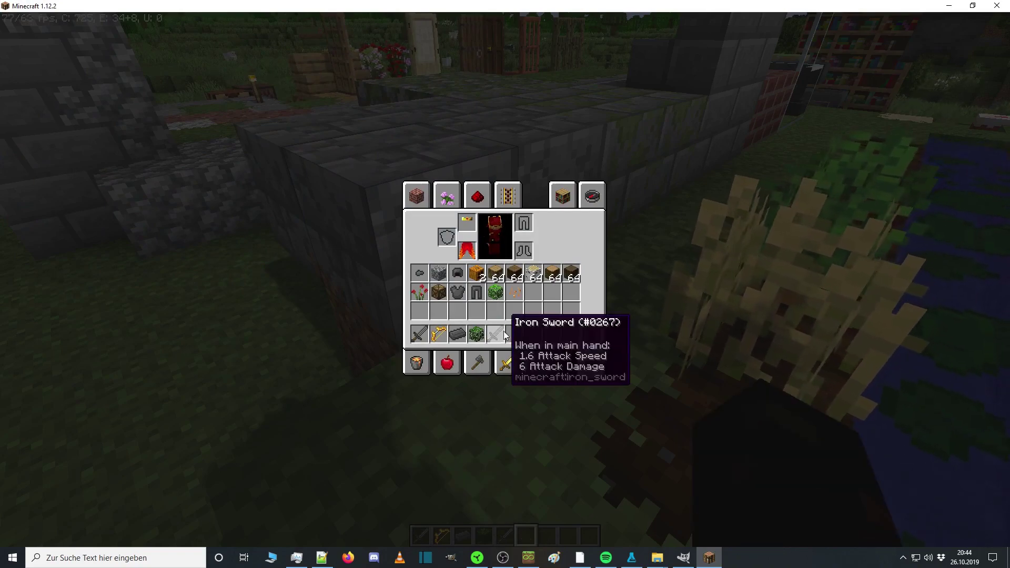
pyautogui.press('e')
# View the crowned character from behind and from the front, and return to first-person view.
pyautogui.press('F5')
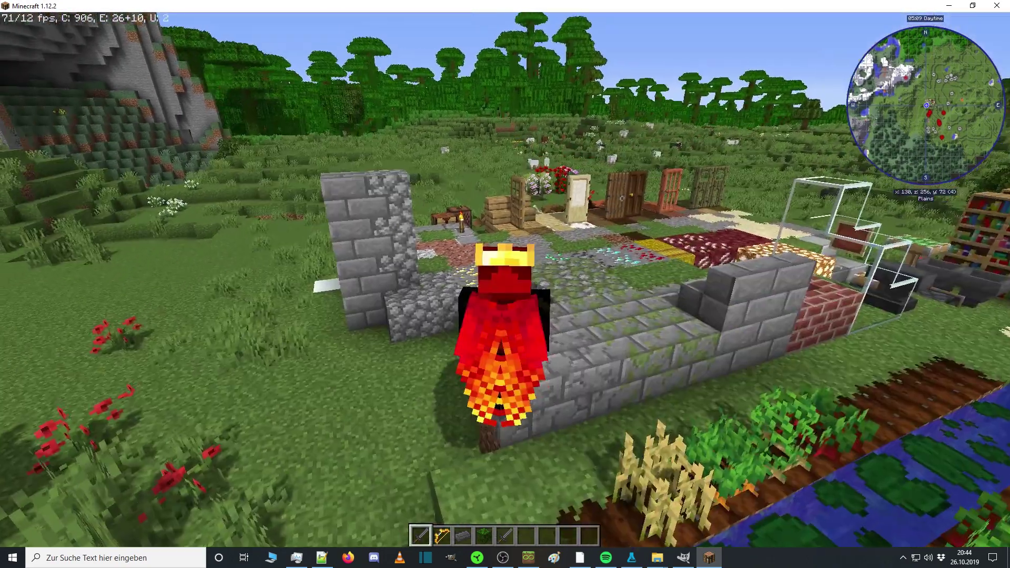
pyautogui.press('F5')
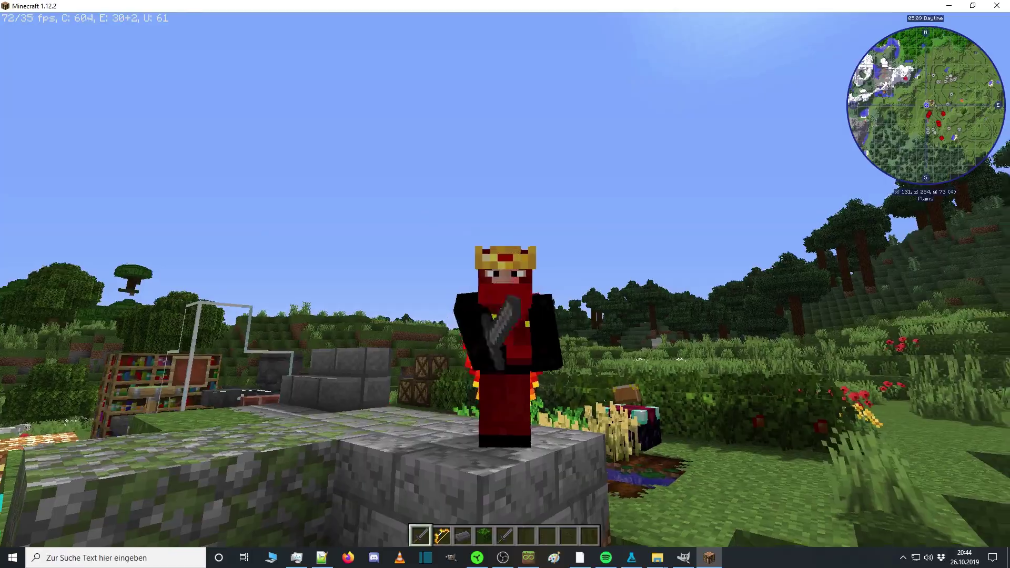
pyautogui.press('F5')
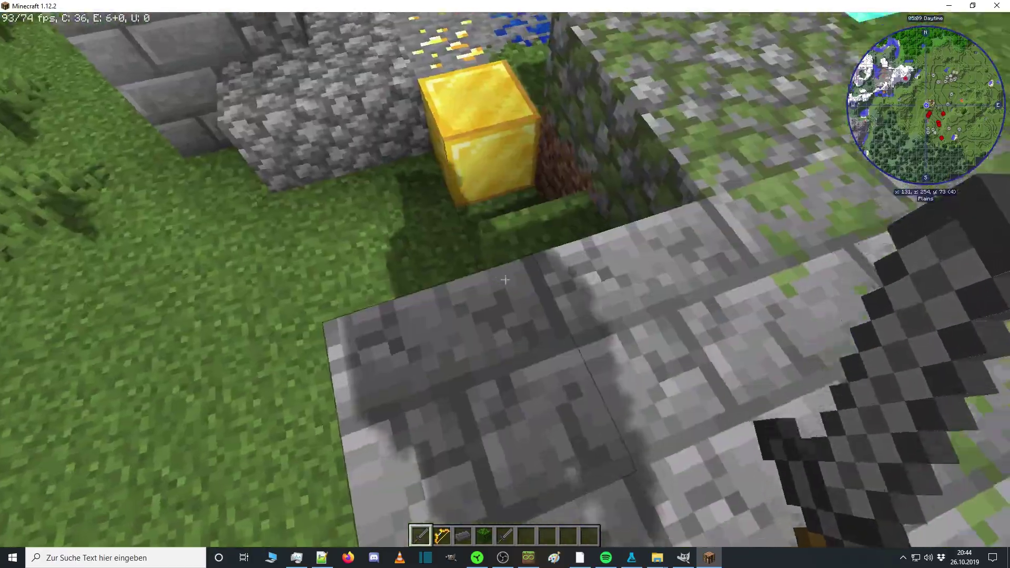
# Fly past the brick and glass blocks to the anvil and cauldron to examine their custom textures.
pyautogui.press('w')
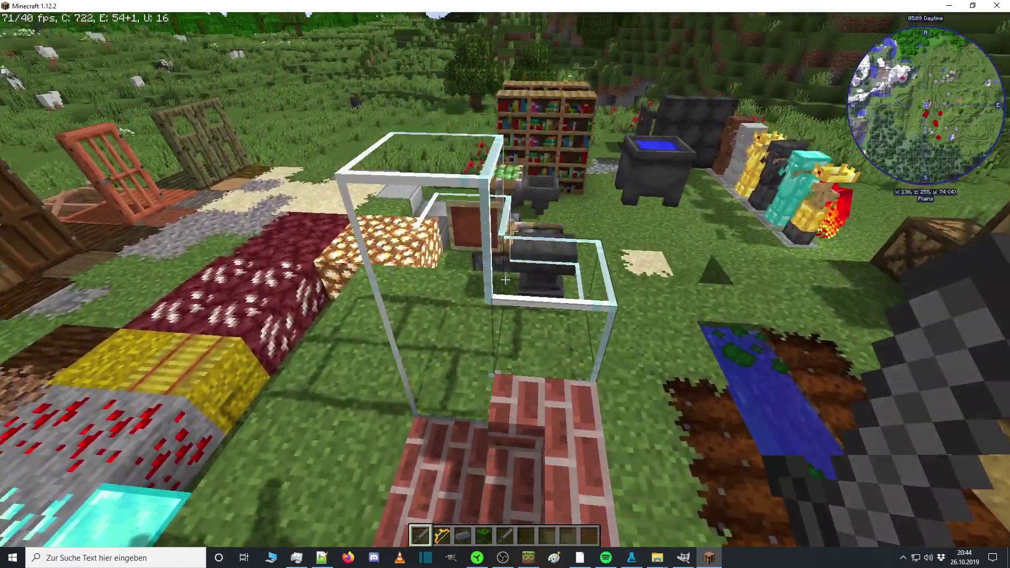
pyautogui.press('w')
pyautogui.press('space')
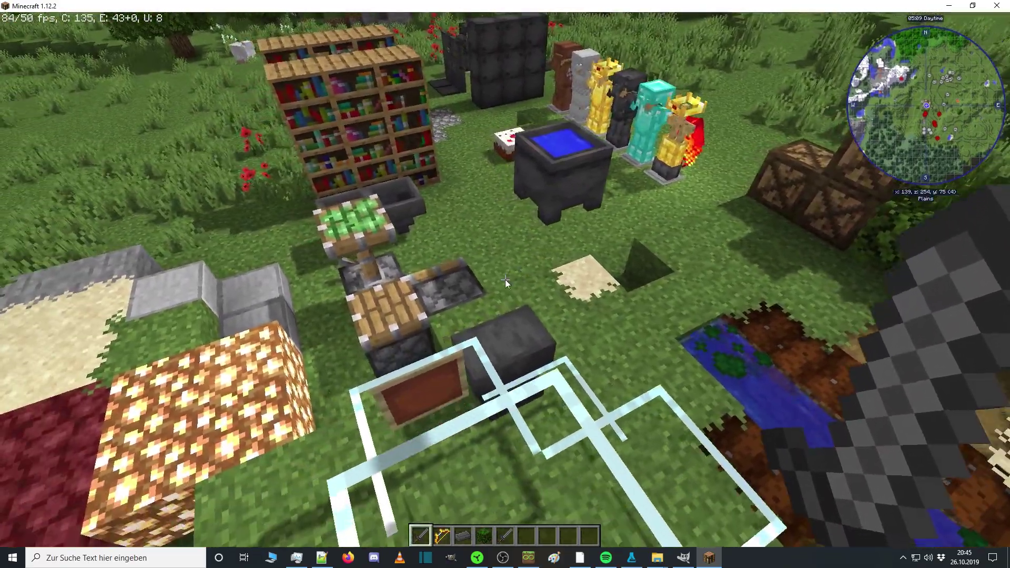
pyautogui.press('e')
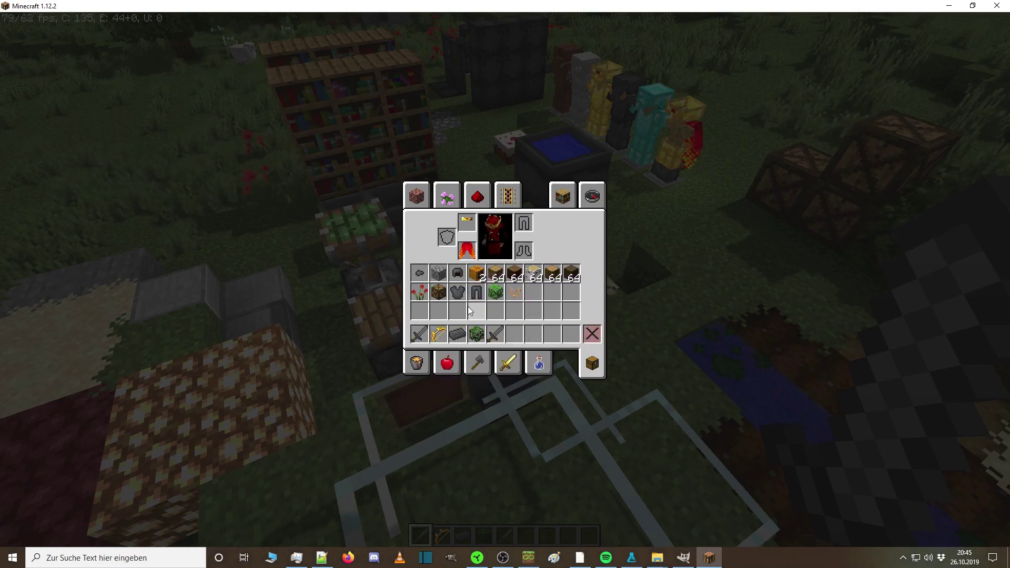
pyautogui.press('e')
pyautogui.press('shift')
pyautogui.press('w')
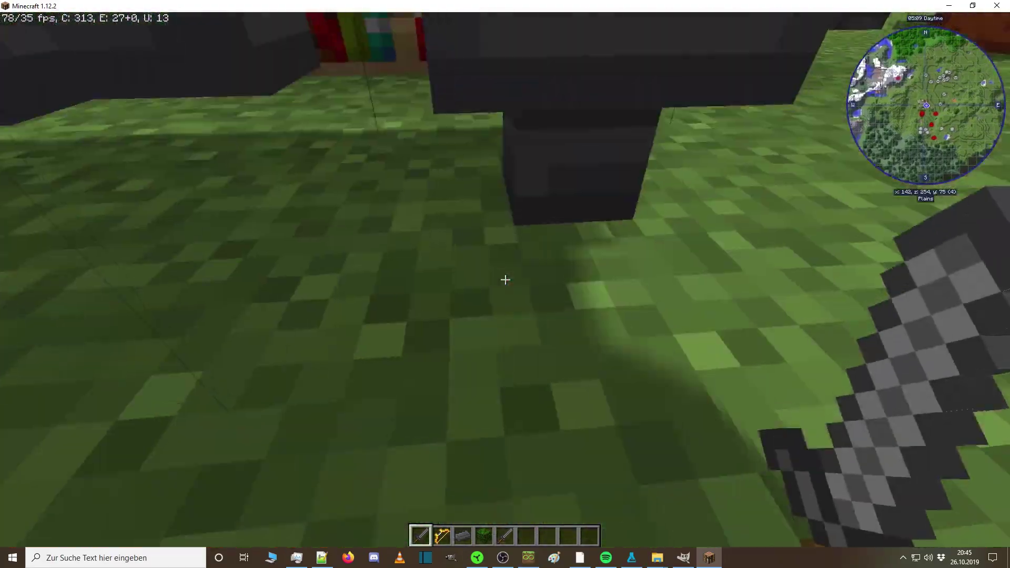
# Inspect the iron doors, trapdoors and the wall of dark iron blocks from several sides and up close.
pyautogui.press('space')
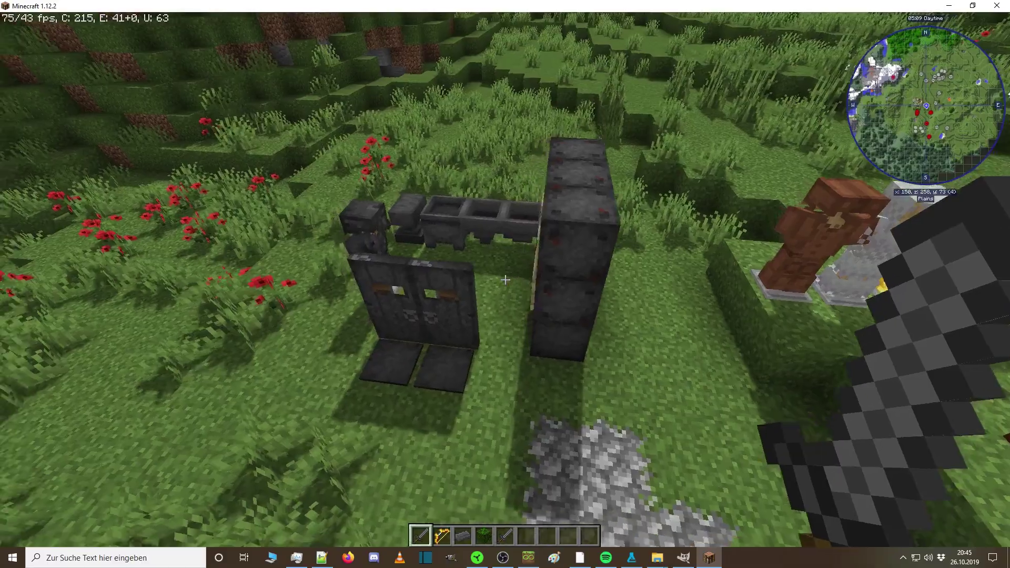
pyautogui.press('d')
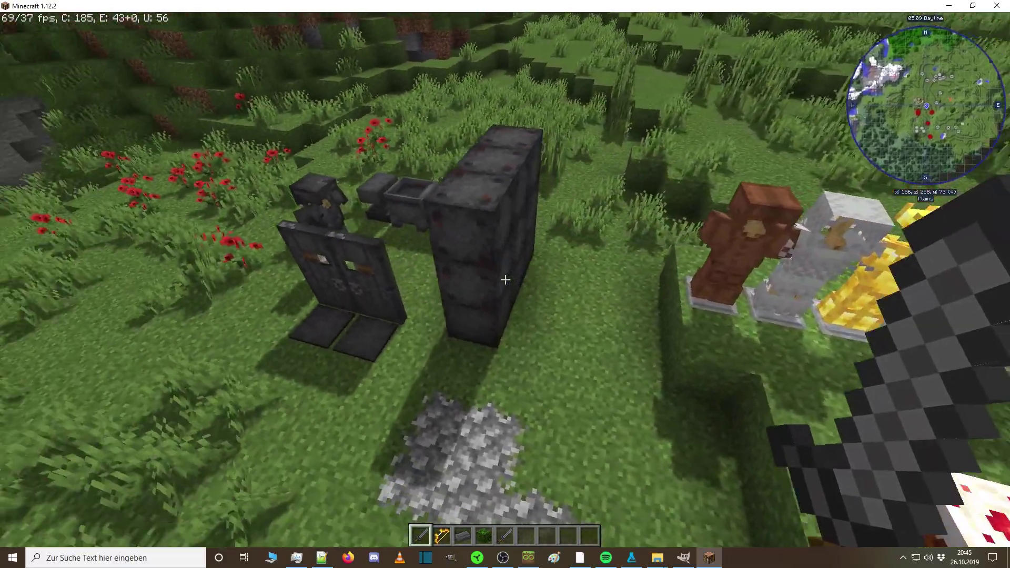
pyautogui.press('w')
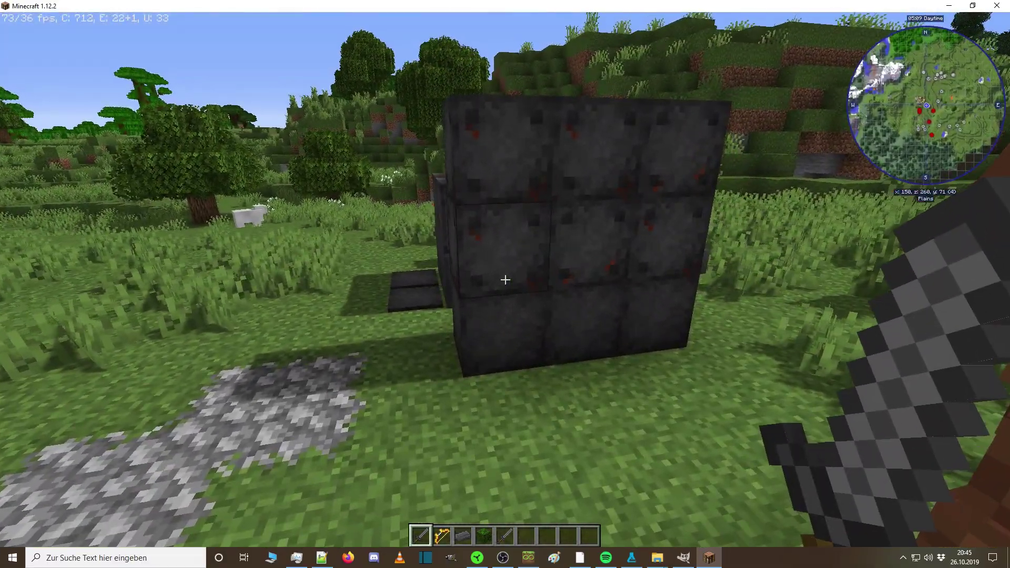
pyautogui.press('w')
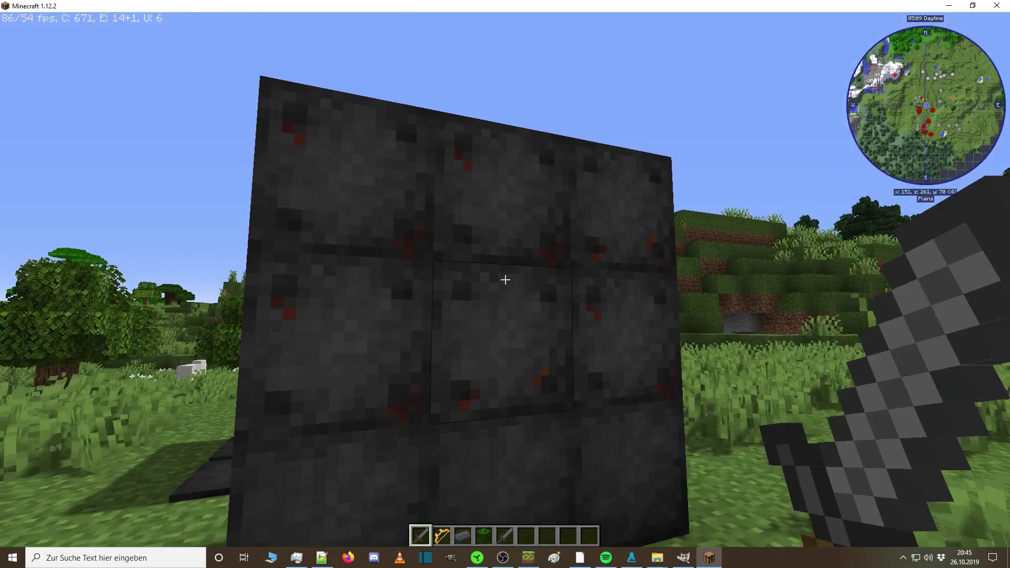
# Return to the block display area and look over the wooden crates, the cauldron and the row of armor stands.
pyautogui.press('w')
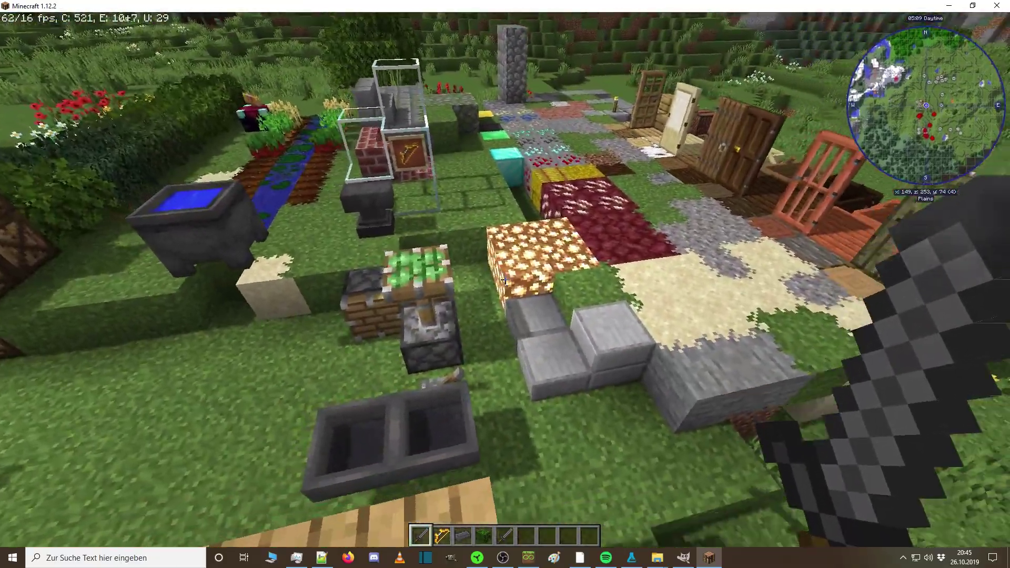
pyautogui.press('w')
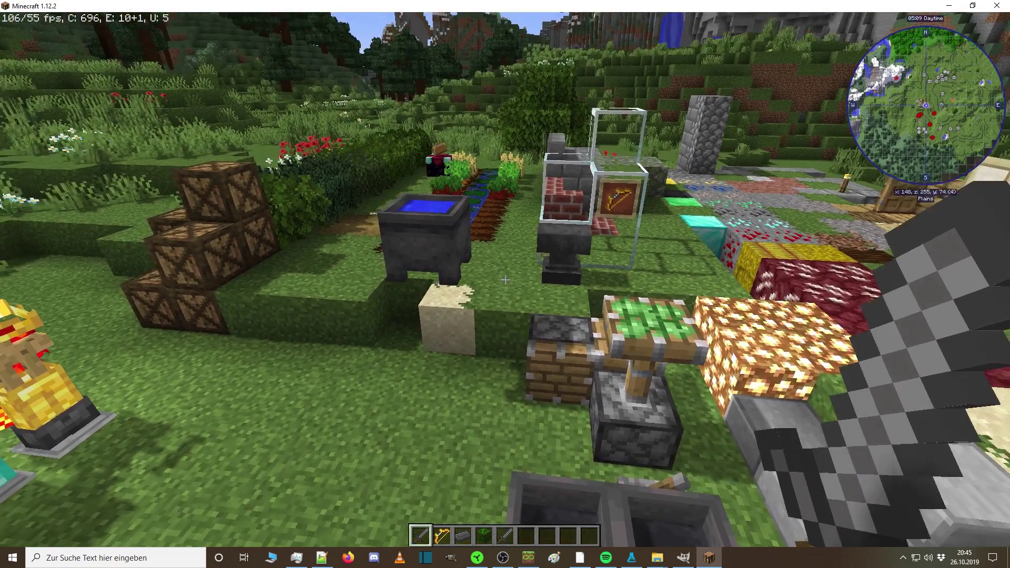
pyautogui.press('c')
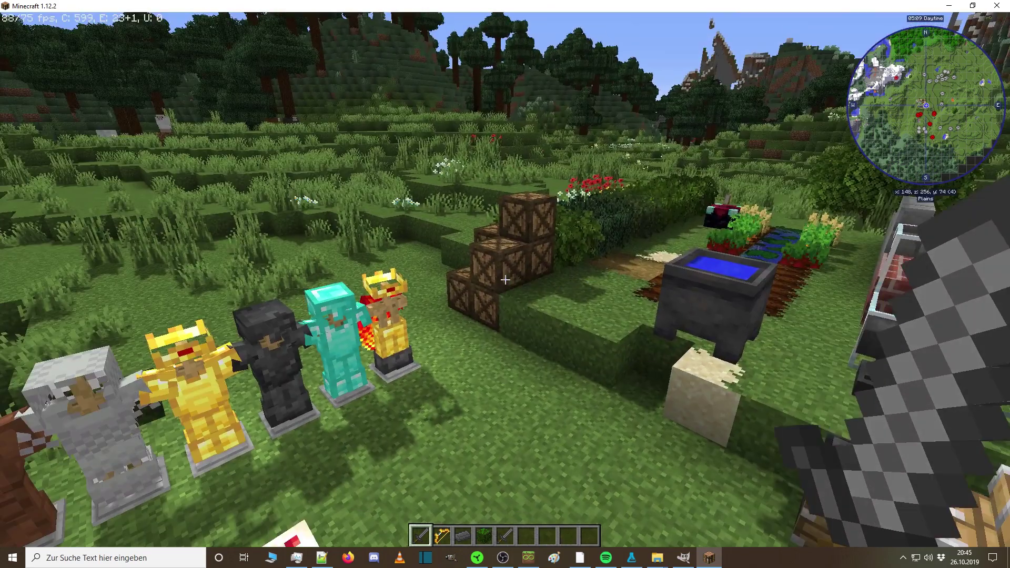
pyautogui.press('c')
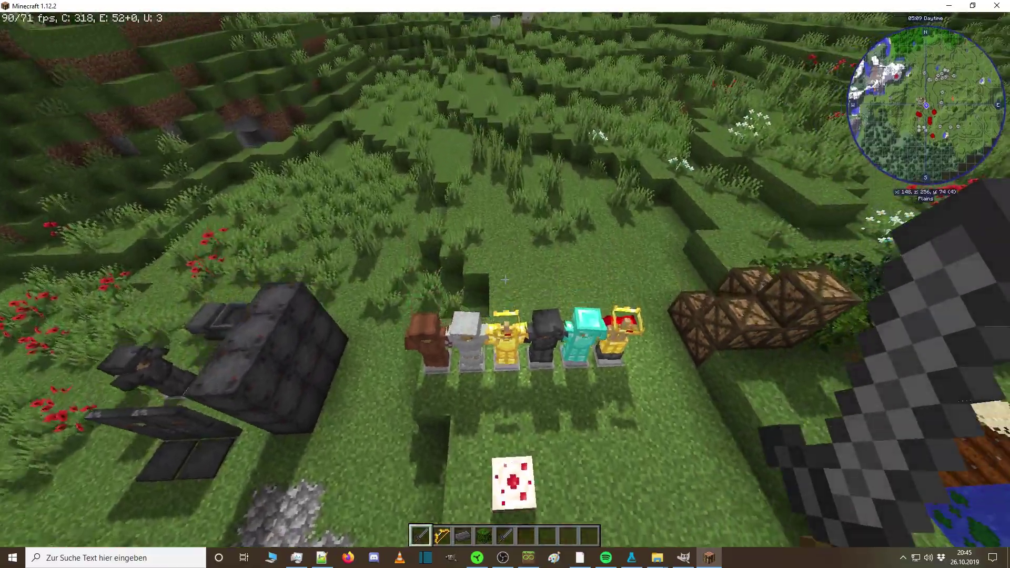
# Land behind the armor stands and break the tall grass growing there.
pyautogui.press('w')
pyautogui.press('a')
pyautogui.press('shift')
pyautogui.click(505, 280)
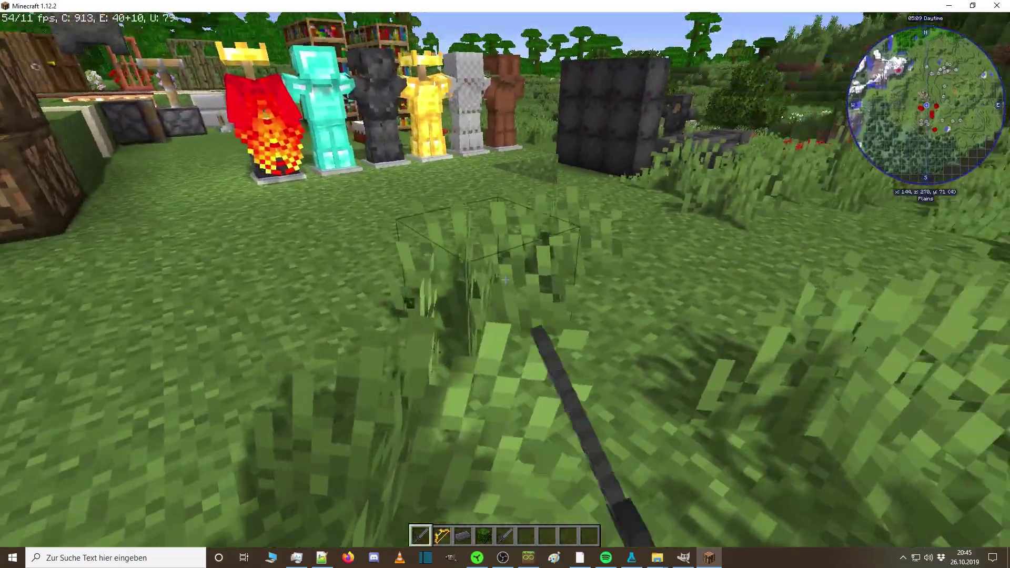
pyautogui.press('3')
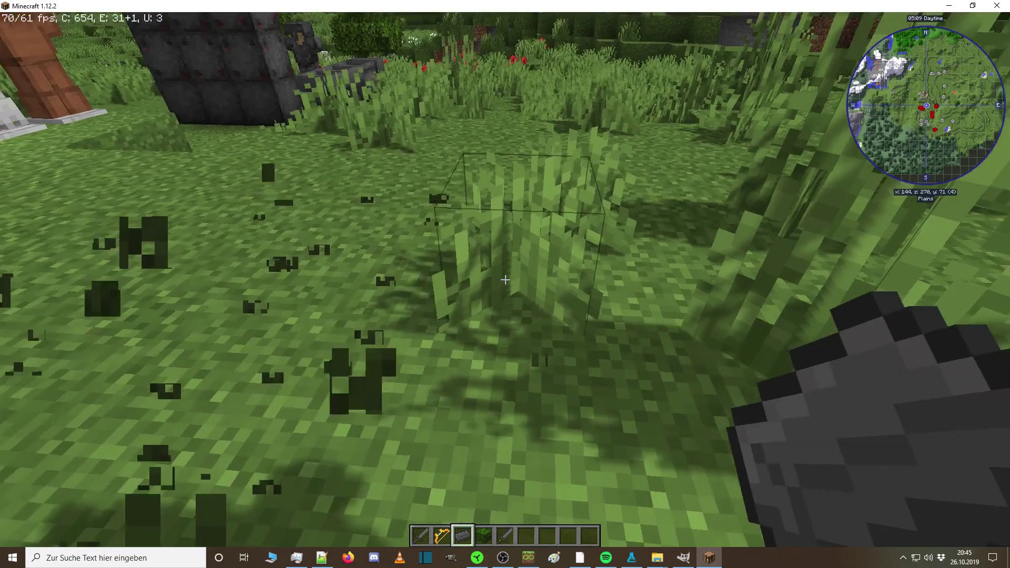
pyautogui.click(505, 280)
pyautogui.click(505, 280)
# Walk up to the crowned armor stand to examine its red and orange elytra from behind.
pyautogui.press('w')
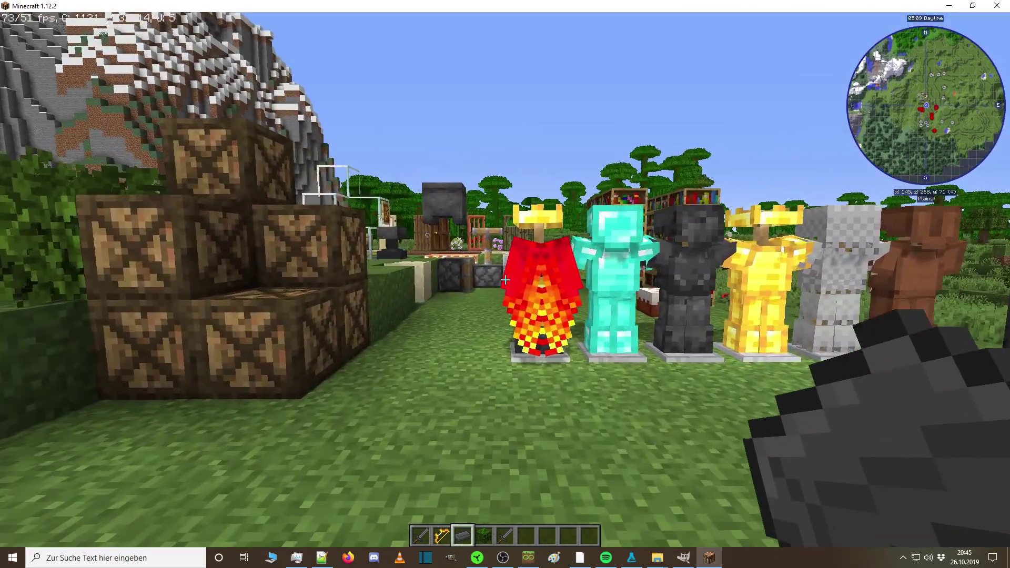
pyautogui.press('w')
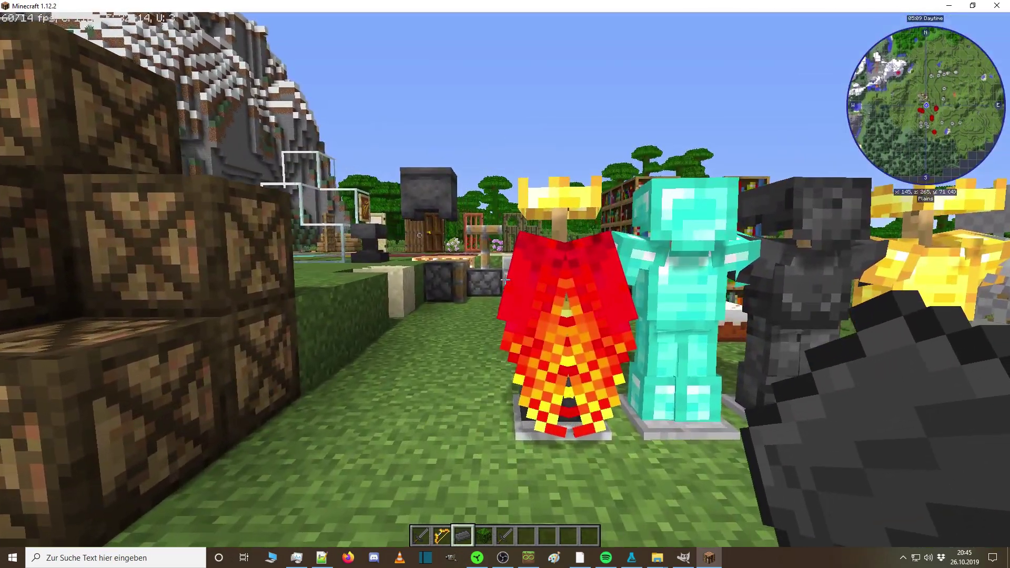
pyautogui.press('s')
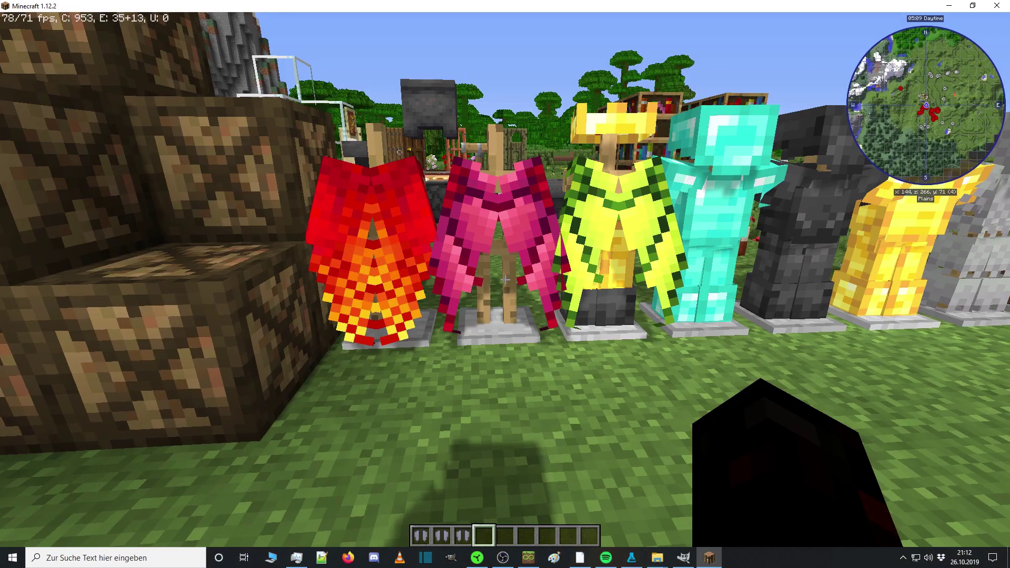
# Examine the red, pink and yellow-green elytra on the armor stands from the back, the front and above.
pyautogui.press('w')
pyautogui.press('s')
pyautogui.scroll(3, 505, 280)
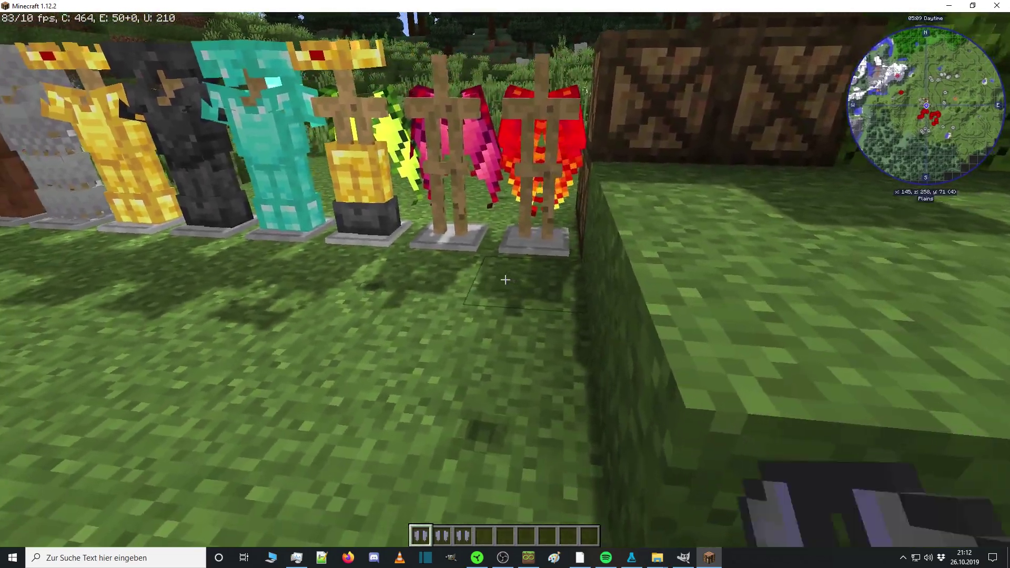
pyautogui.press('d')
pyautogui.press('space')
pyautogui.press('w')
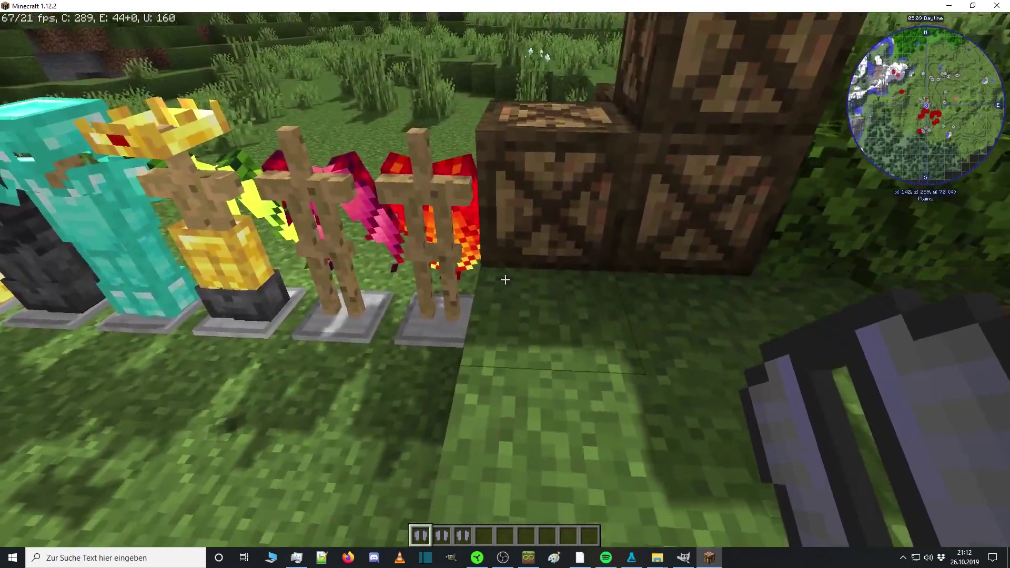
pyautogui.press('w')
pyautogui.press('space')
pyautogui.press('s')
# Equip the elytra from the third hotbar slot, view it from behind, and exchange it for the second slot's elytra.
pyautogui.press('e')
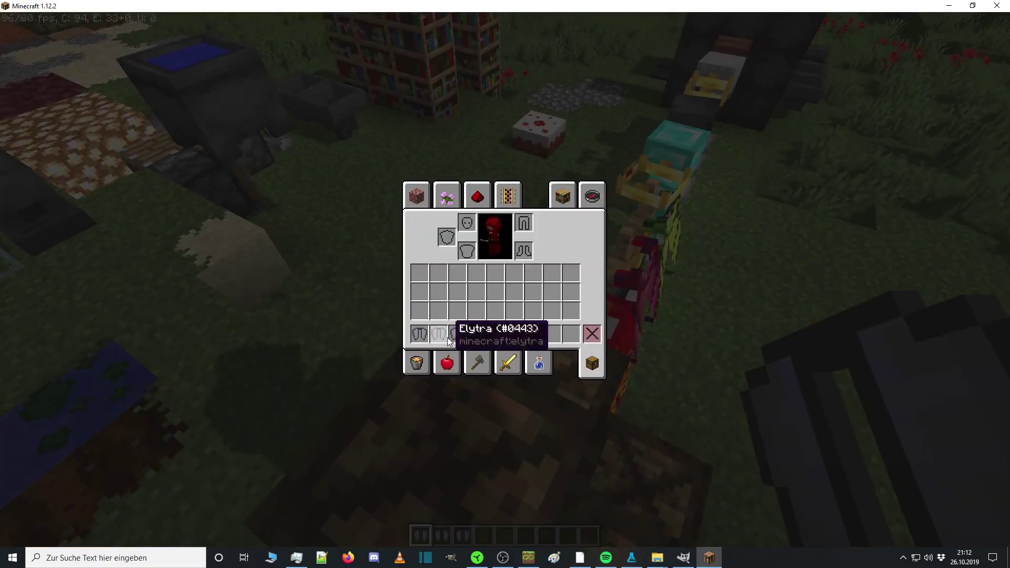
pyautogui.press('e')
pyautogui.press('F5')
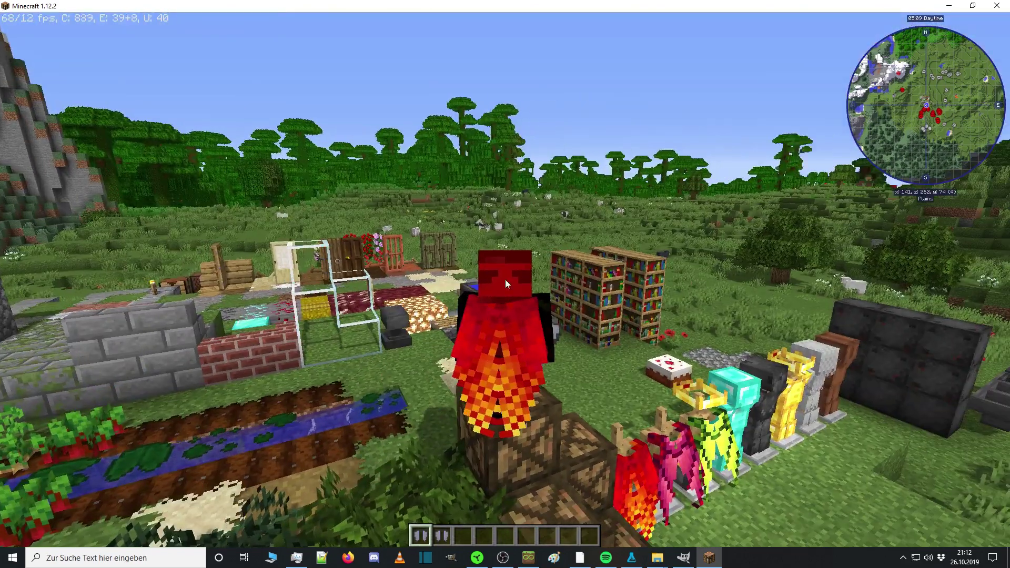
pyautogui.press('e')
pyautogui.click(438, 333)
pyautogui.click(457, 333)
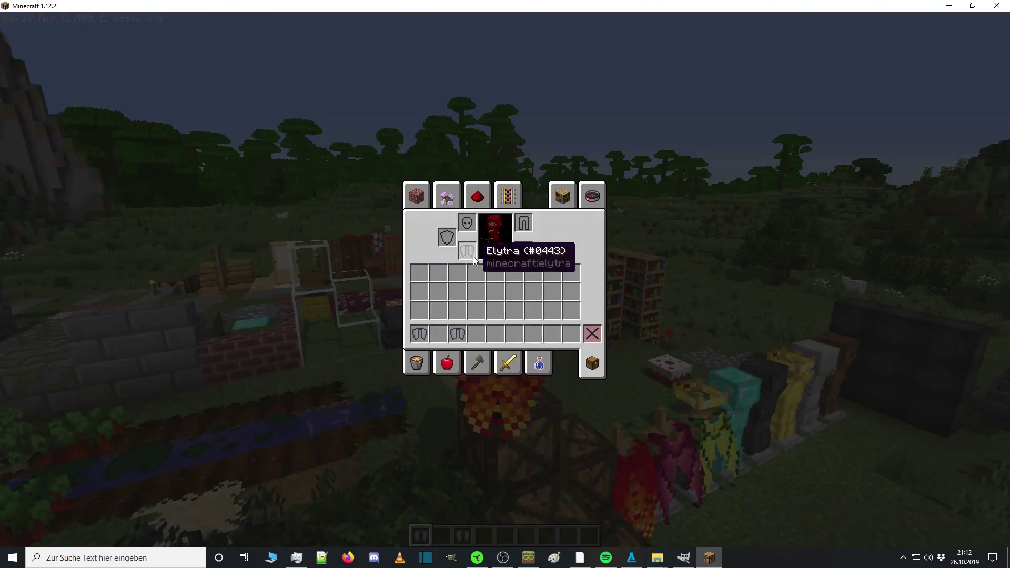
# Exchange the worn elytra for the one in the first hotbar slot and view the character in third person.
pyautogui.click(465, 253)
pyautogui.click(439, 335)
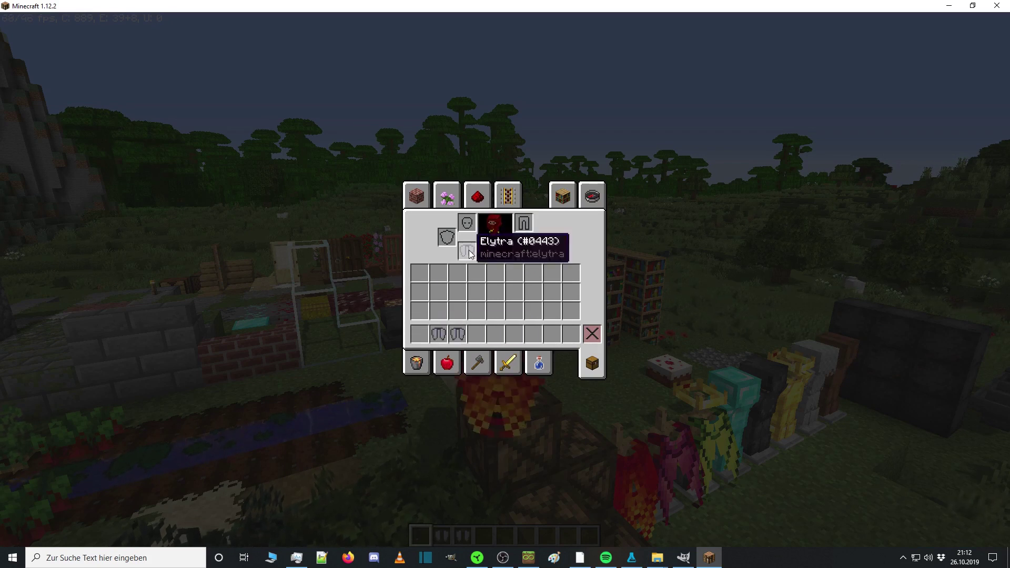
pyautogui.press('e')
pyautogui.press('F5')
pyautogui.press('F5')
pyautogui.press('F5')
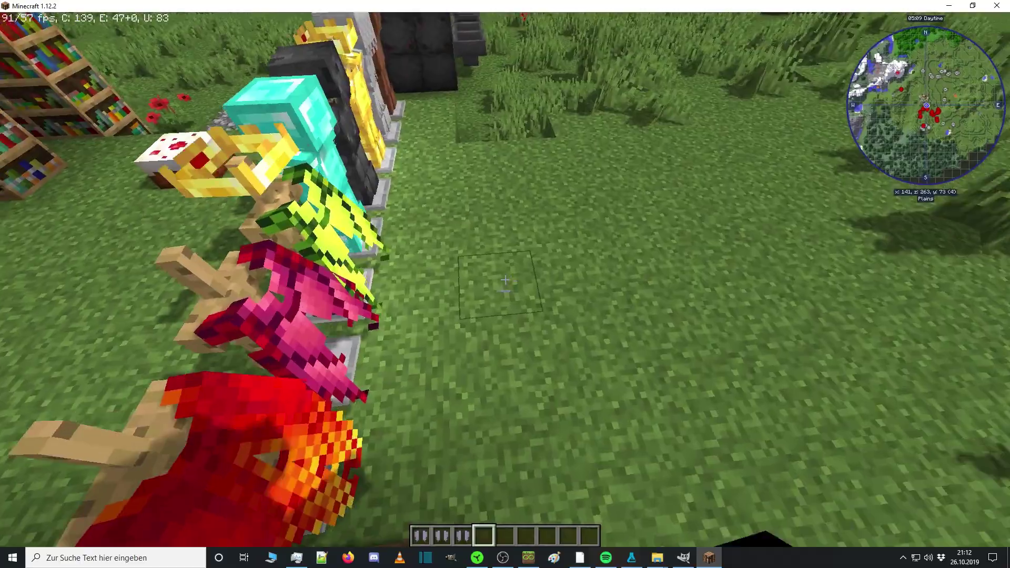
# Walk past the elytra stands to the anvil, open it while holding the third-slot elytra, close it, and return to the stands.
pyautogui.press('4')
pyautogui.press('w')
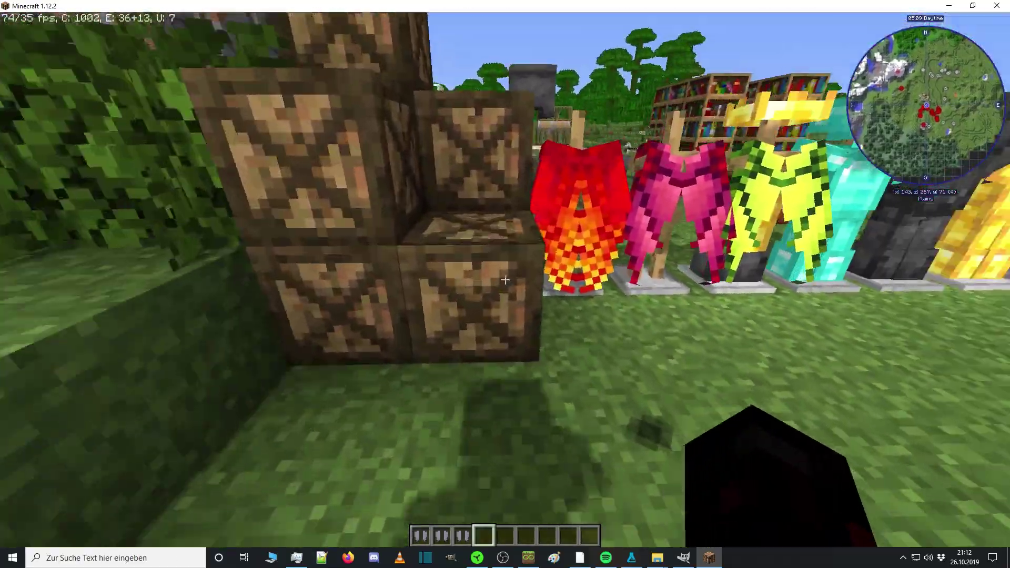
pyautogui.press('space')
pyautogui.press('1')
pyautogui.press('3')
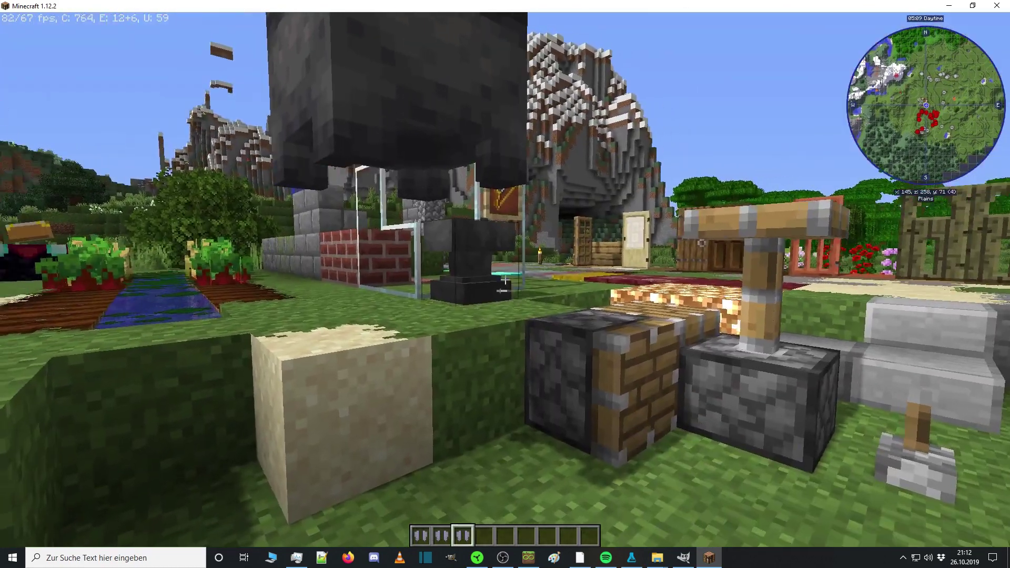
pyautogui.rightClick(505, 284)
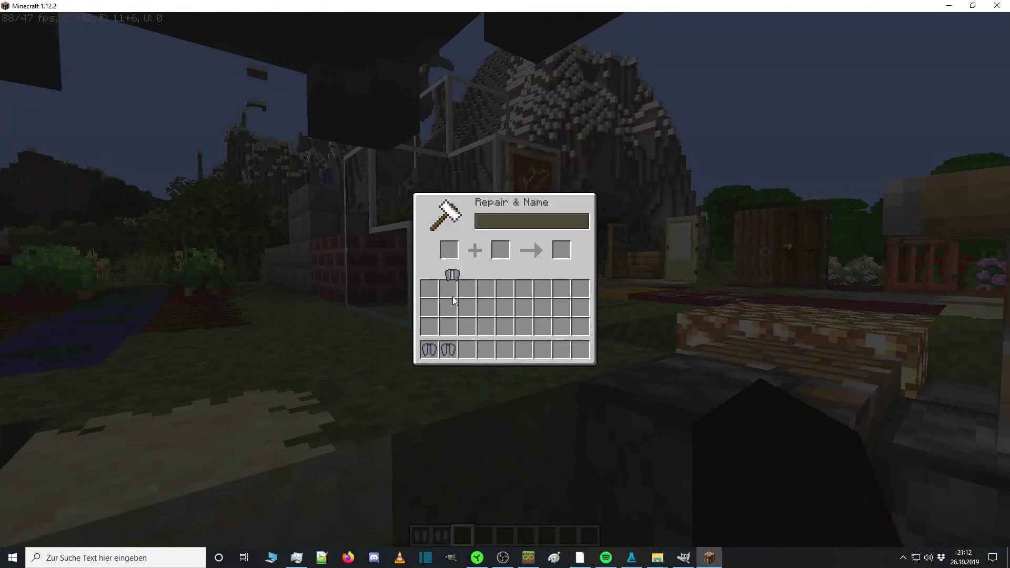
pyautogui.press('Escape')
pyautogui.press('4')
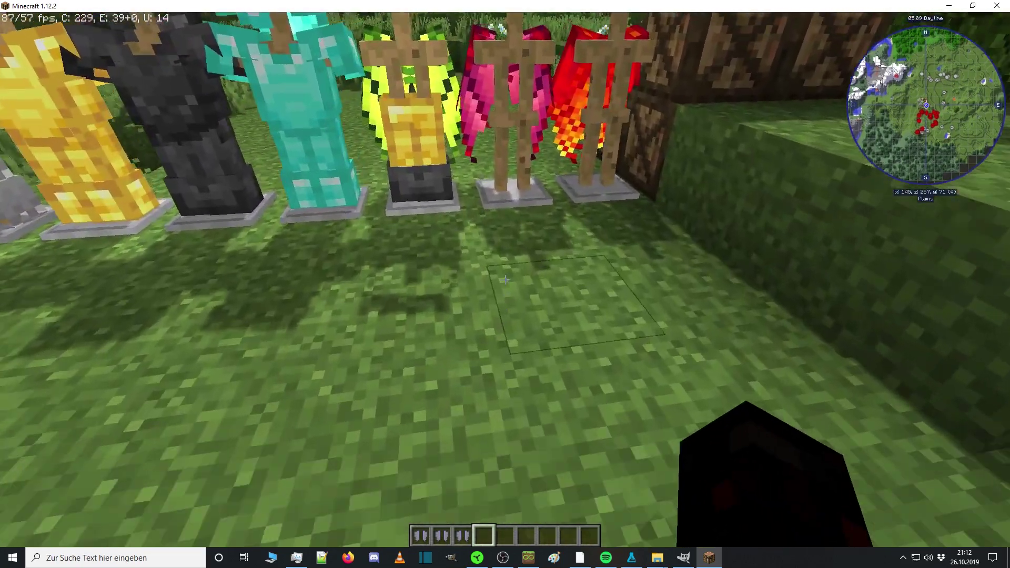
# Examine the yellow-green, pink and red elytra on the armor stands from the front and from close by.
pyautogui.press('s')
pyautogui.press('w')
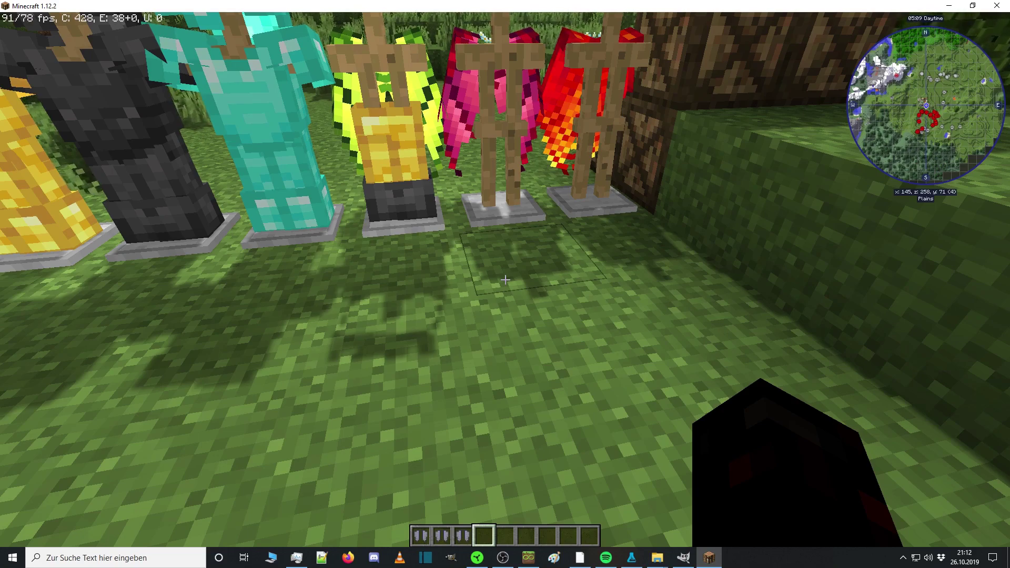
pyautogui.press('d')
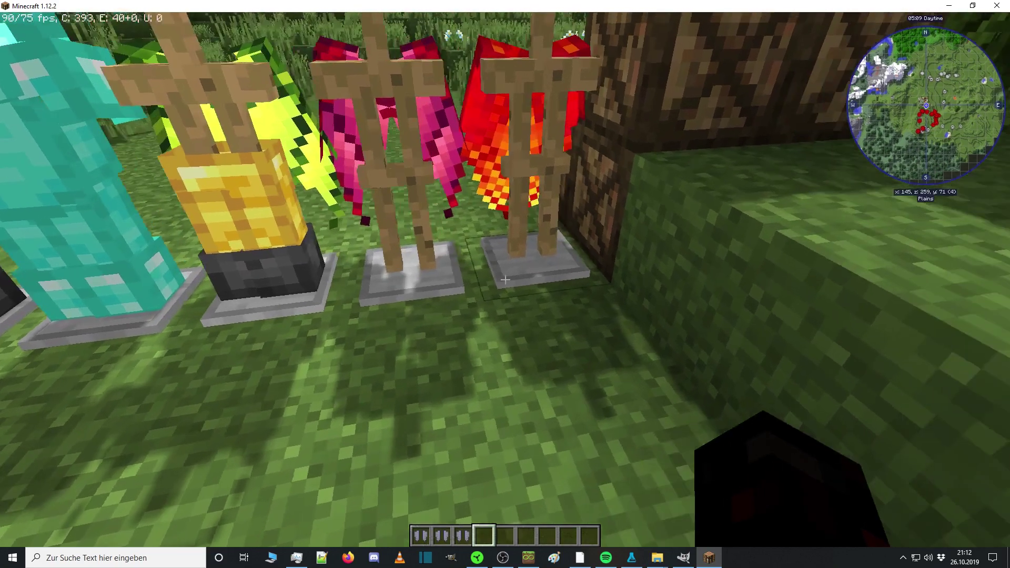
pyautogui.press('space')
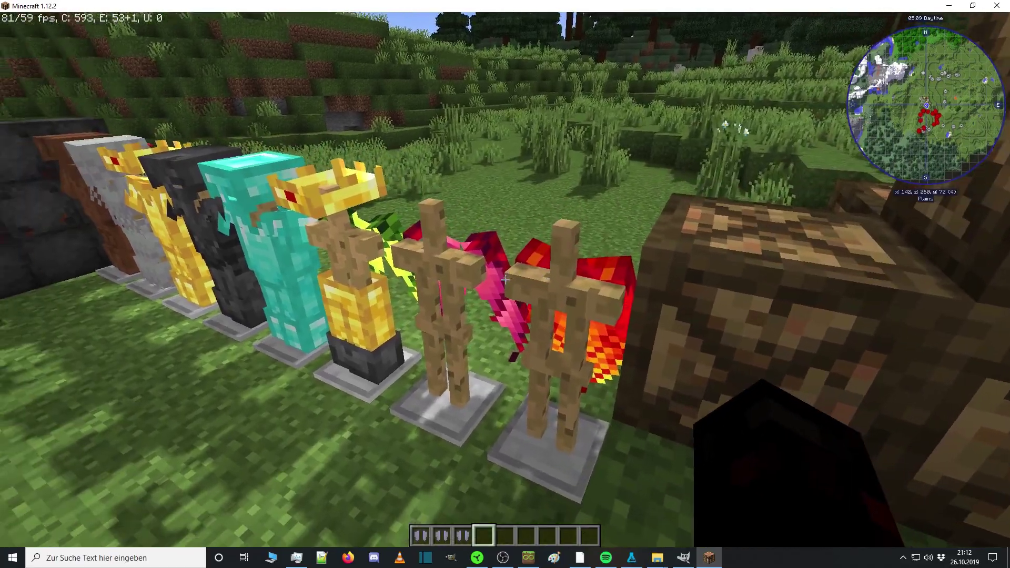
pyautogui.press('w')
pyautogui.press('a')
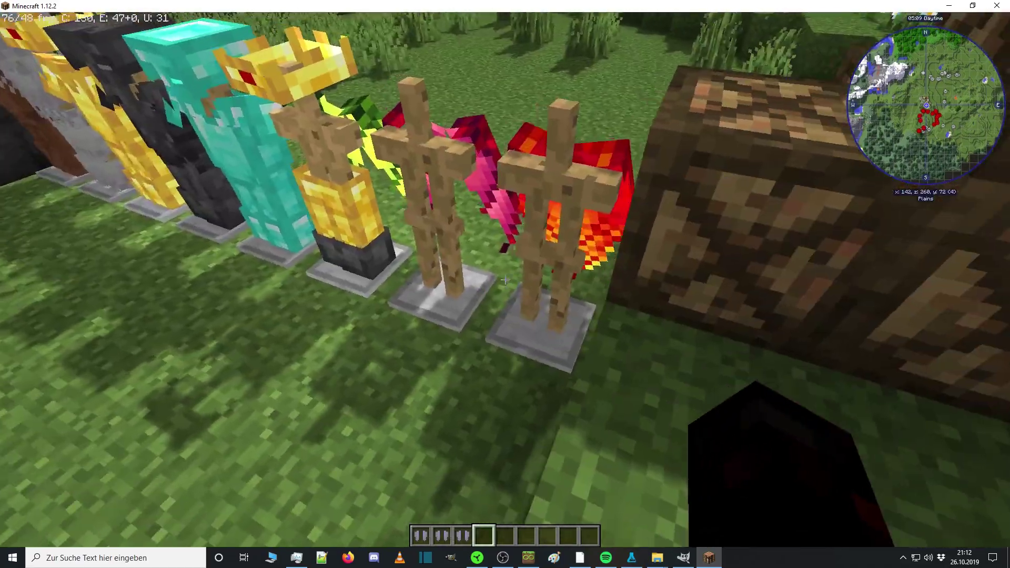
pyautogui.press('space')
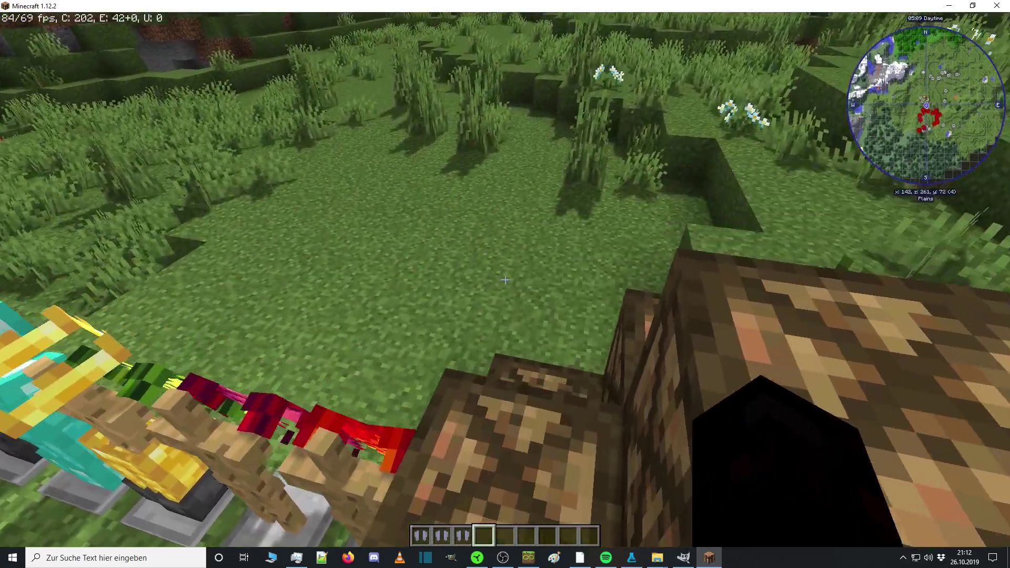
pyautogui.press('s')
pyautogui.press('a')
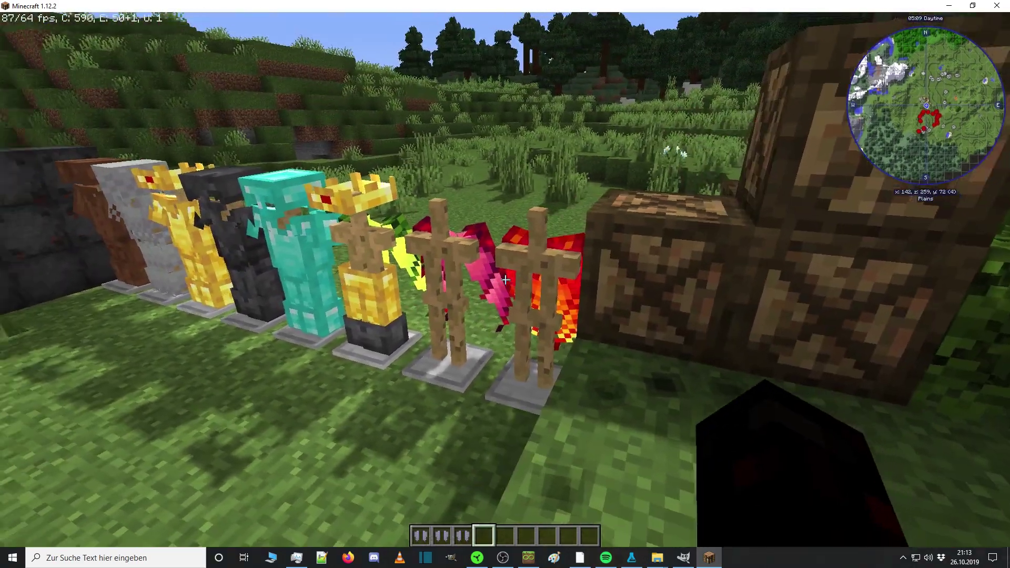
pyautogui.press('w')
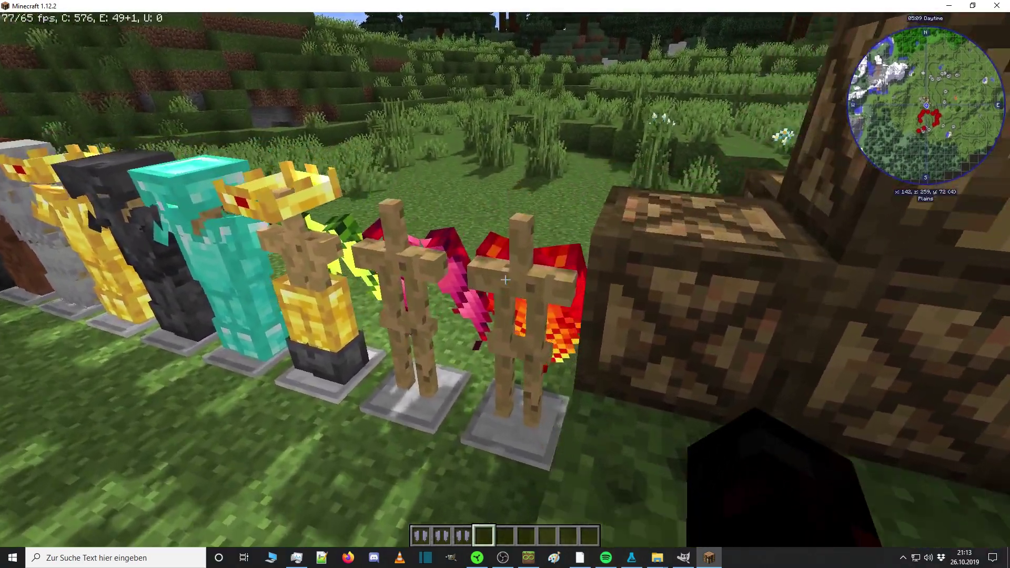
pyautogui.scroll(1, 505, 280)
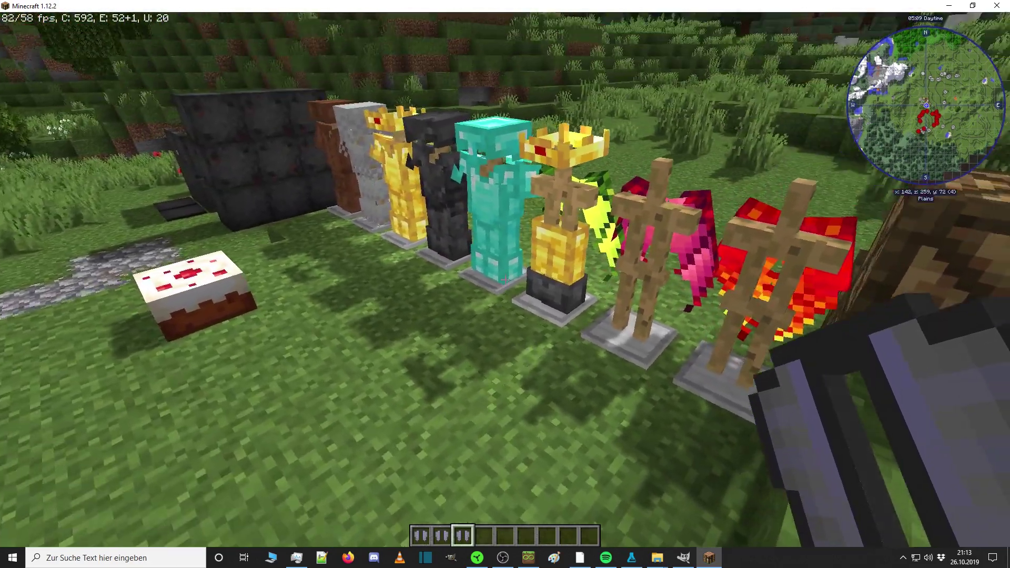
pyautogui.press('w')
pyautogui.scroll(-1, 505, 280)
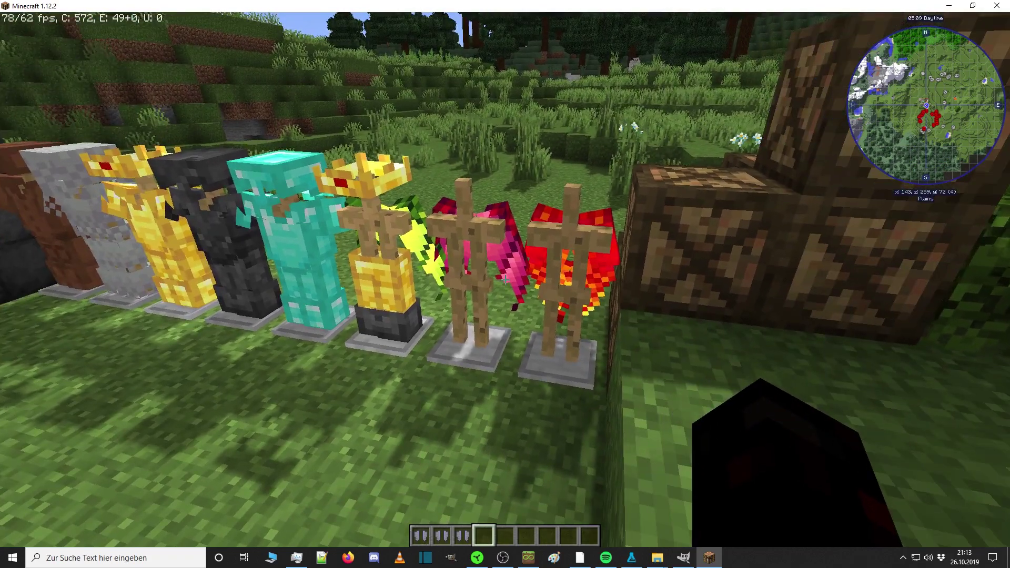
# Climb the stacked blocks beside the armor stands to view the three elytra from above and from behind.
pyautogui.press('w')
pyautogui.press('space')
pyautogui.press('space')
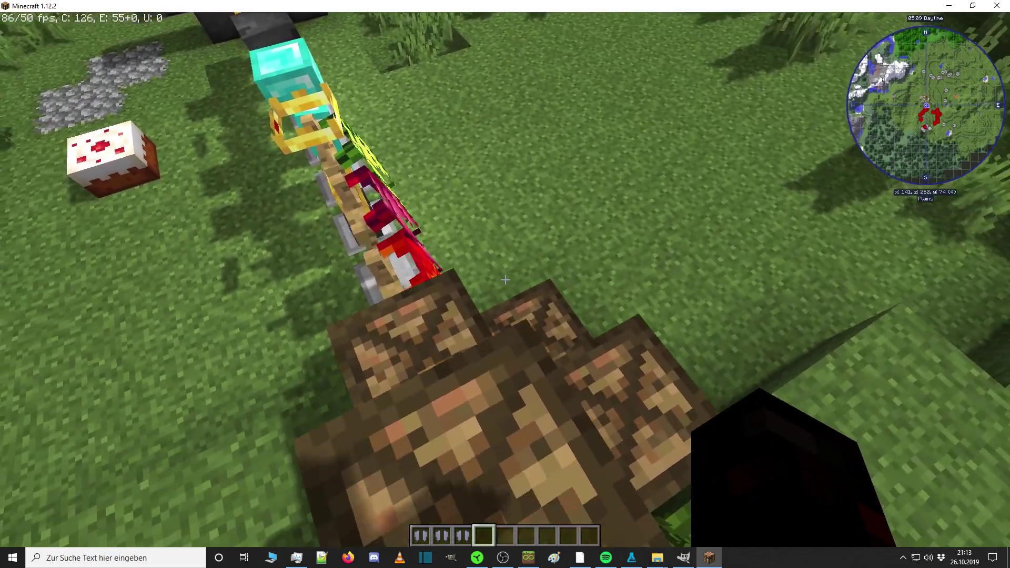
pyautogui.press('s')
pyautogui.press('a')
pyautogui.press('d')
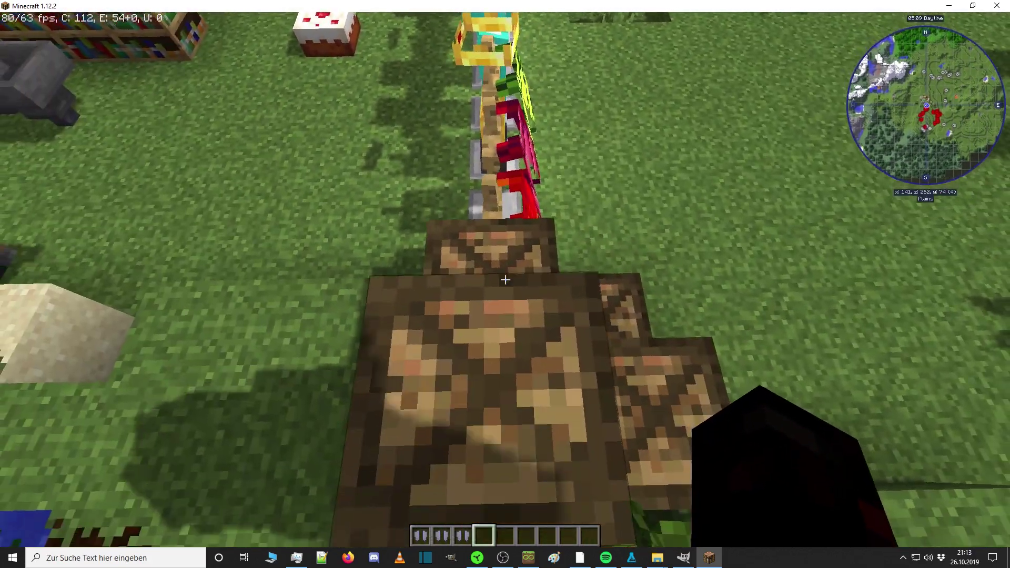
pyautogui.press('w')
pyautogui.press('s')
pyautogui.press('a')
pyautogui.press('w')
pyautogui.press('d')
pyautogui.press('s')
pyautogui.press('a')
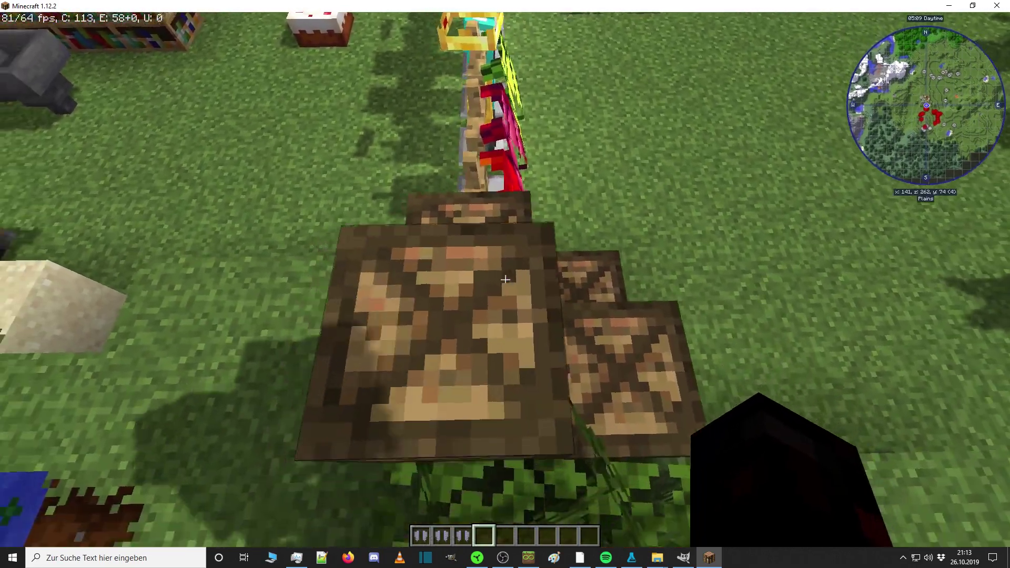
pyautogui.press('w')
pyautogui.press('s')
pyautogui.press('d')
pyautogui.press('shift')
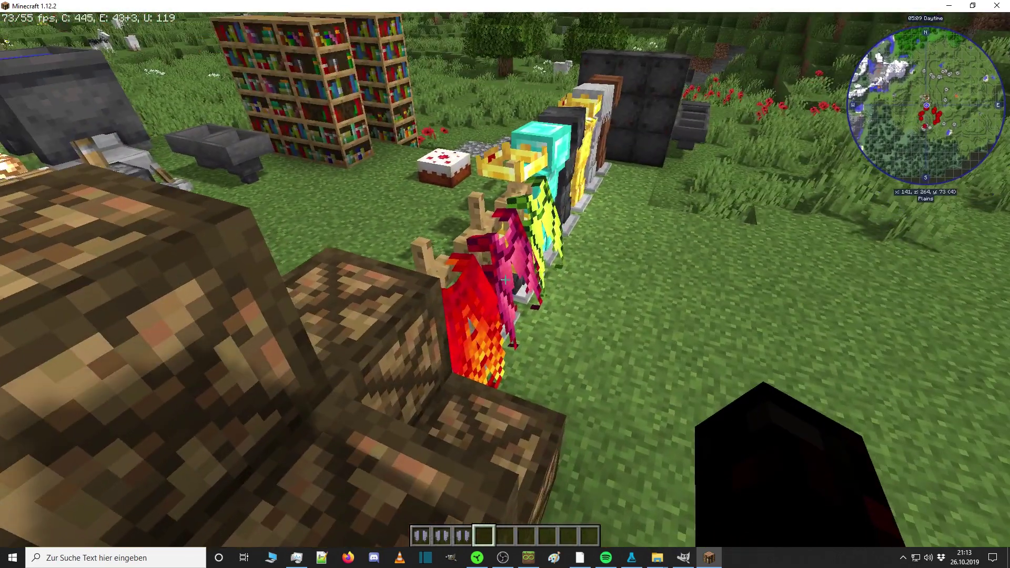
pyautogui.press('space')
pyautogui.press('a')
pyautogui.press('shift')
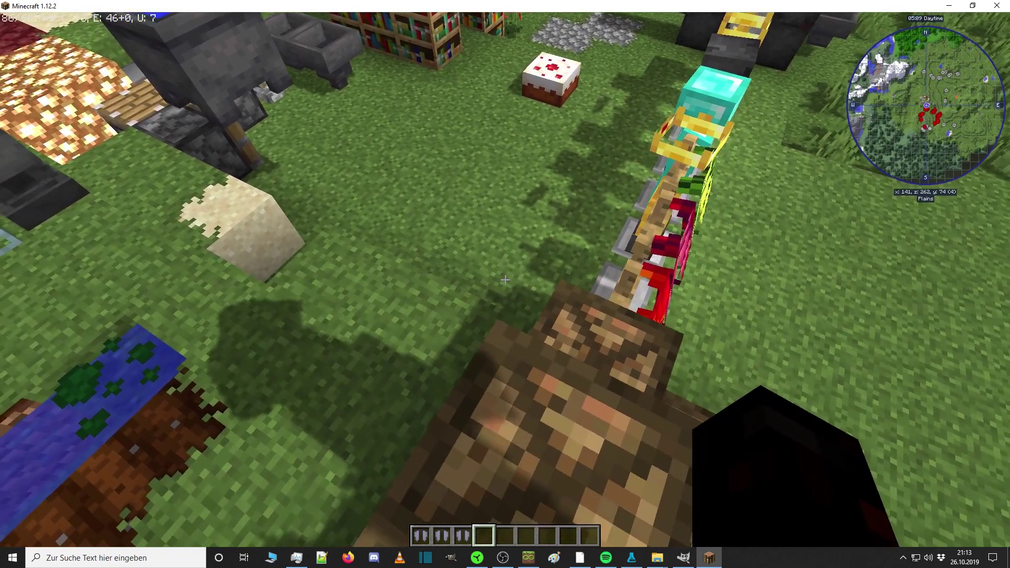
pyautogui.press('w')
# Open the inventory, switch to File Explorer and open the mob folder inside the resource pack's mcpatcher folder.
pyautogui.press('e')
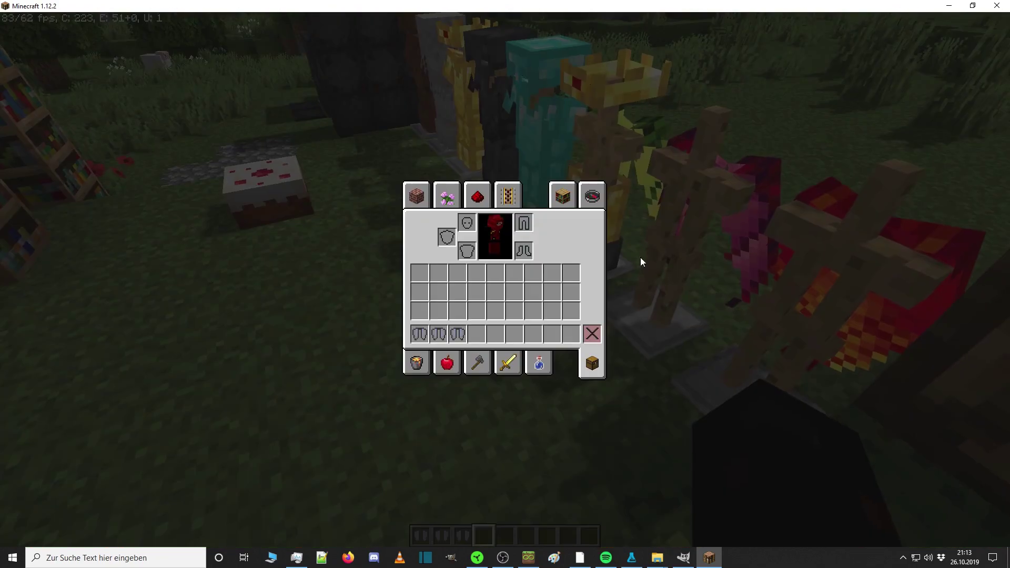
pyautogui.click(951, 6)
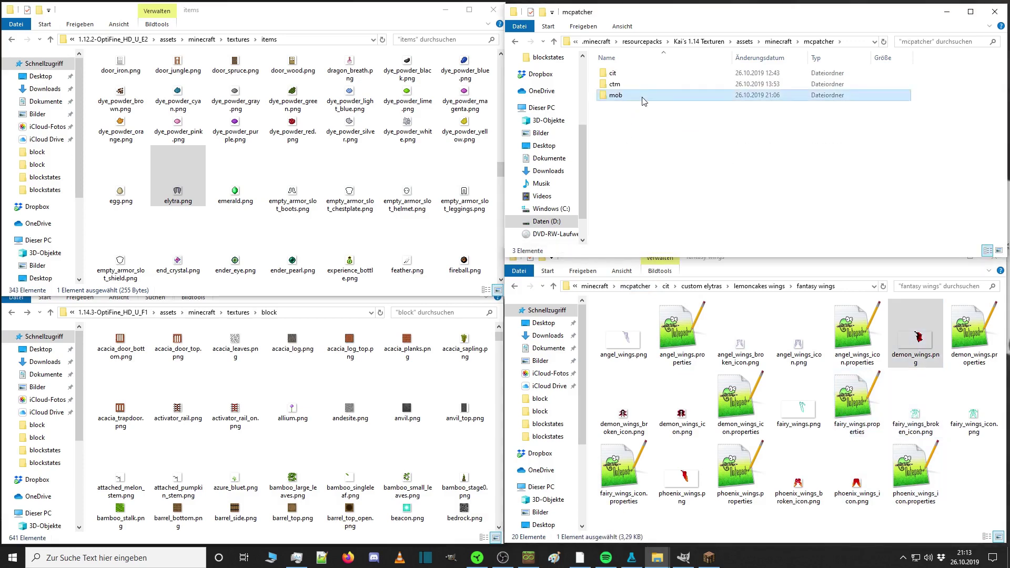
pyautogui.doubleClick(643, 98)
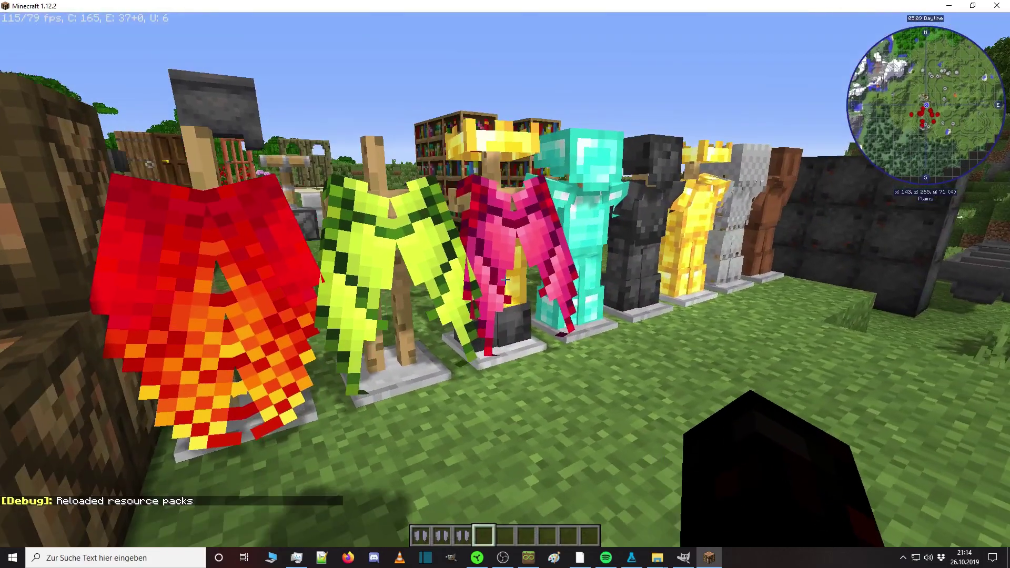
# Copy an armor stand into the hotbar and place a row of new stands on the grass beside the elytra display.
pyautogui.press('s')
pyautogui.press('w')
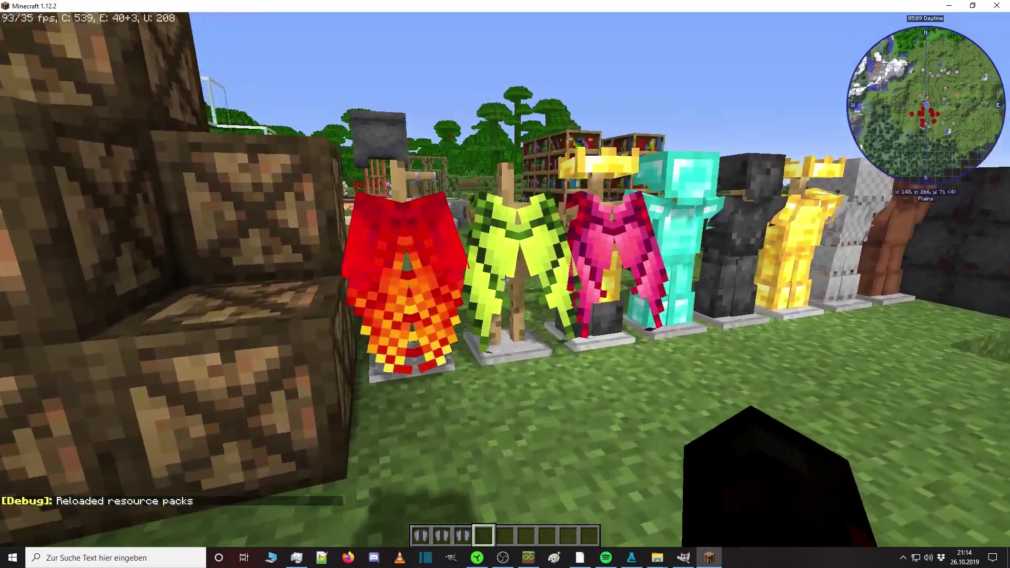
pyautogui.middleClick(504, 280)
pyautogui.press('s')
pyautogui.press('d')
pyautogui.rightClick(505, 280)
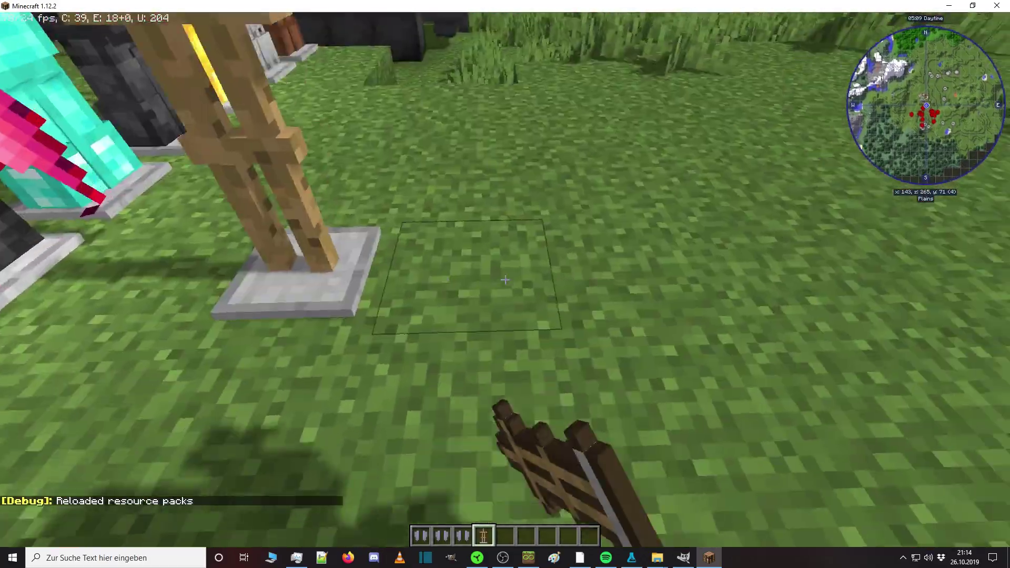
pyautogui.rightClick(505, 280)
pyautogui.rightClick(505, 280)
pyautogui.rightClick(505, 280)
pyautogui.press('d')
pyautogui.rightClick(505, 280)
pyautogui.scroll(1, 504, 280)
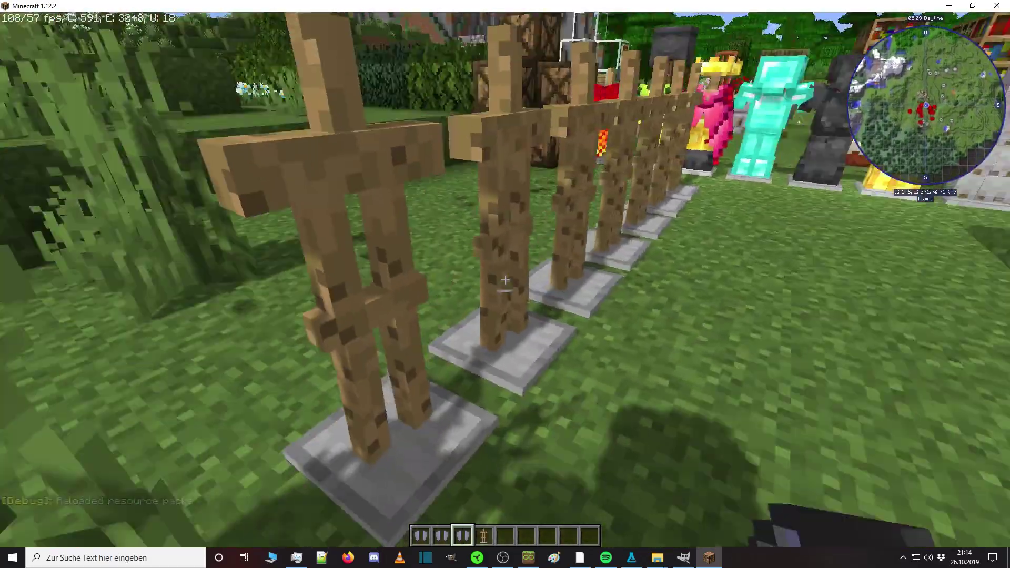
# Put the third-slot elytra on each armor stand in the new row.
pyautogui.rightClick(505, 280)
pyautogui.rightClick(505, 280)
pyautogui.rightClick(505, 279)
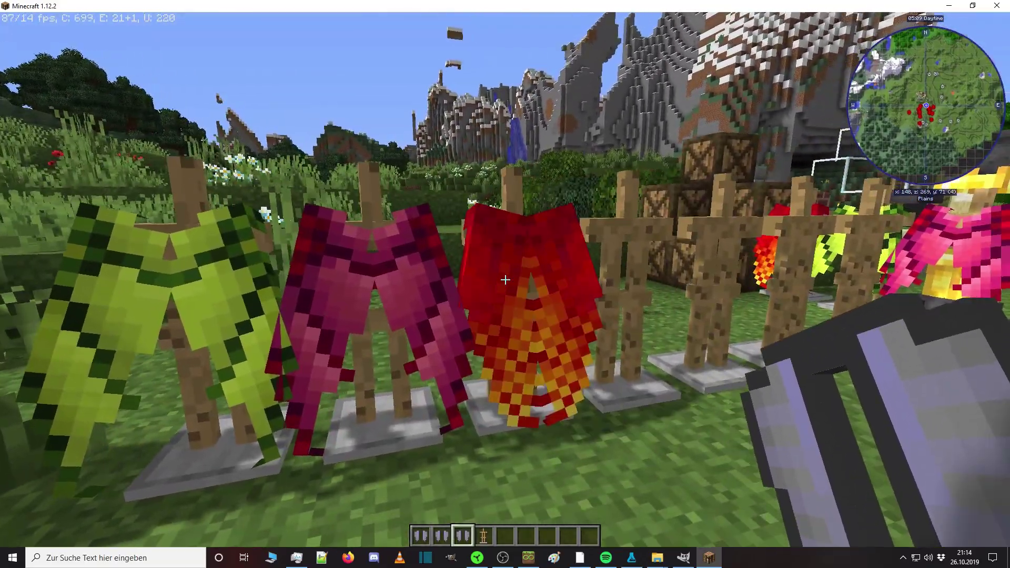
pyautogui.rightClick(505, 280)
pyautogui.rightClick(505, 280)
pyautogui.rightClick(505, 280)
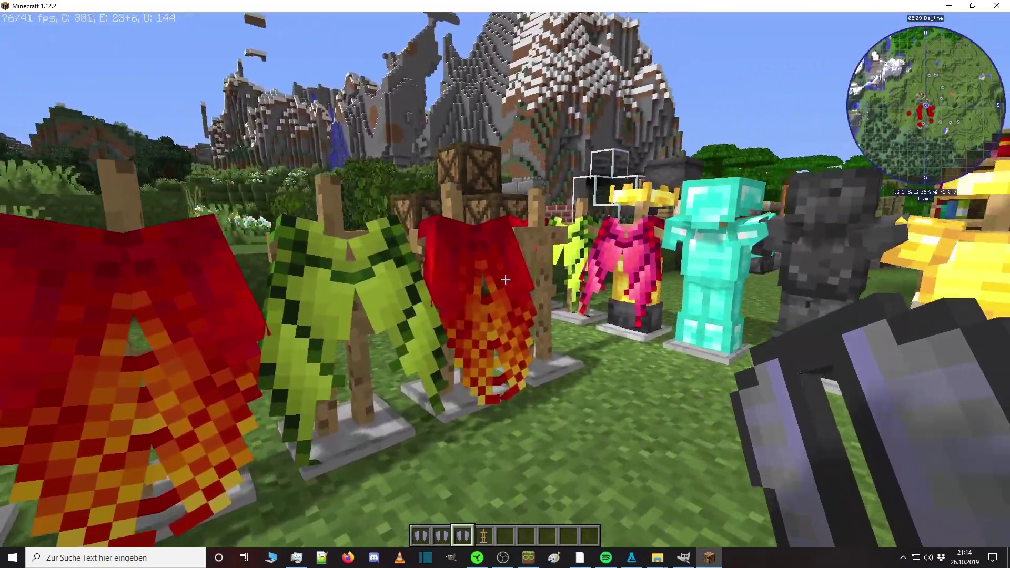
pyautogui.rightClick(505, 280)
# Place a second row of armor stands on the grass opposite the first new row.
pyautogui.press('4')
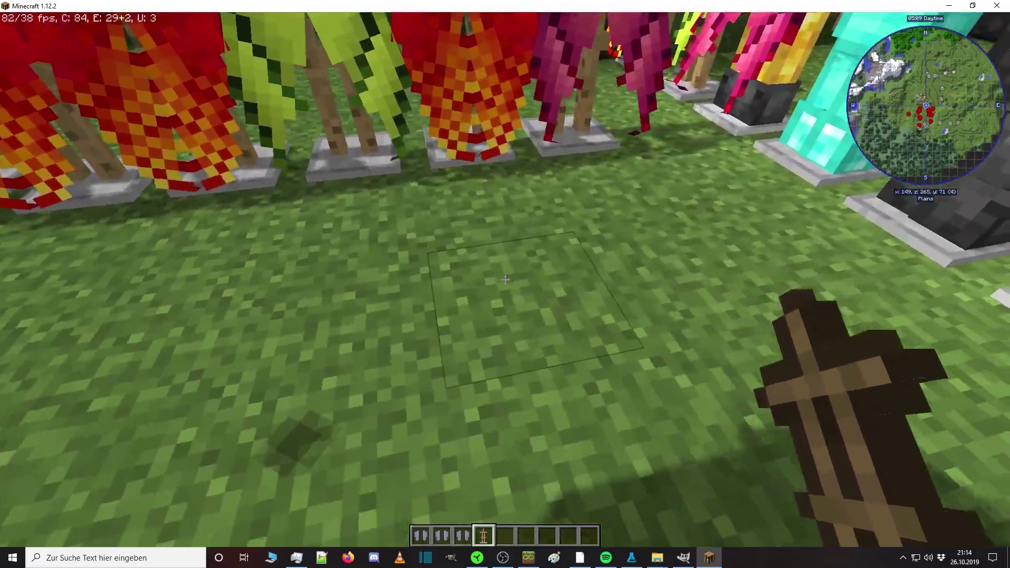
pyautogui.rightClick(505, 280)
pyautogui.rightClick(505, 280)
pyautogui.rightClick(505, 279)
pyautogui.rightClick(505, 280)
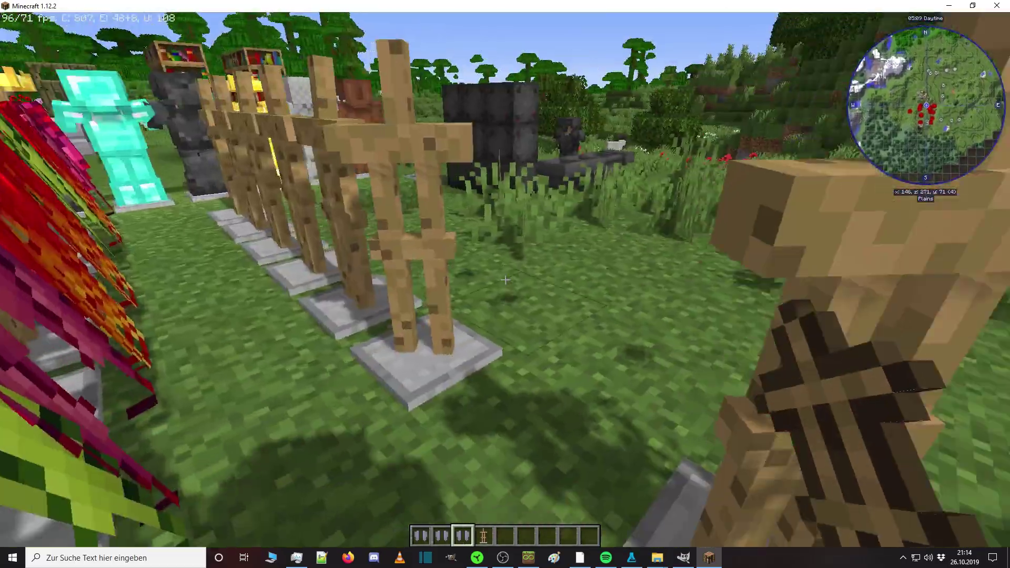
# Put elytra from the third hotbar slot on the armor stands of the second row.
pyautogui.press('3')
pyautogui.rightClick(505, 279)
pyautogui.rightClick(505, 280)
pyautogui.rightClick(505, 280)
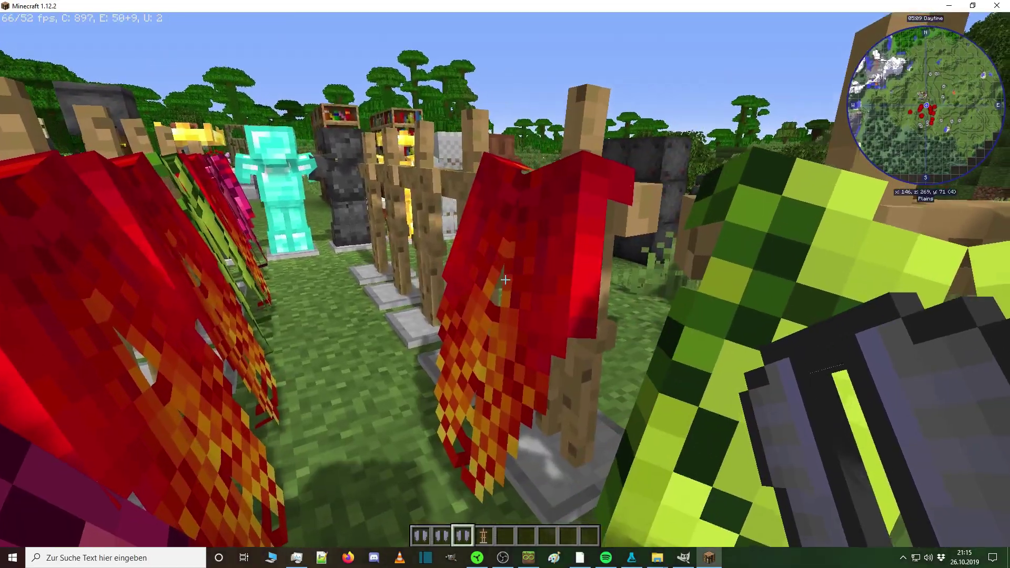
pyautogui.rightClick(505, 279)
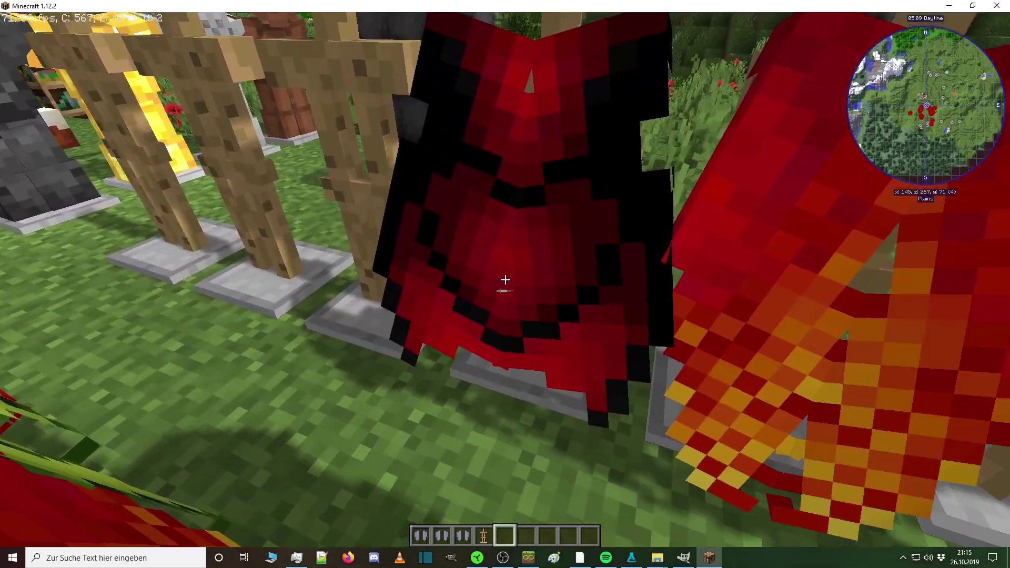
pyautogui.press('3')
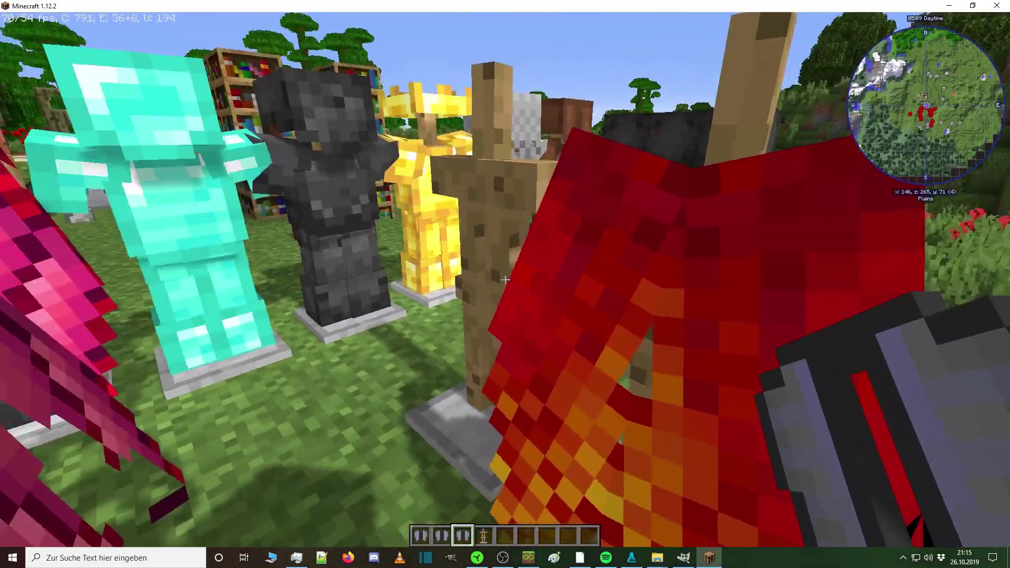
# Switch to an empty hand and walk around the armor stand rows to view the elytra variants.
pyautogui.scroll(-3, 505, 279)
pyautogui.press('d')
pyautogui.press('w')
pyautogui.press('w')
pyautogui.press('s')
# Minimize Minecraft and locate the creeper folder among the 1.12.2 entity textures.
pyautogui.press('e')
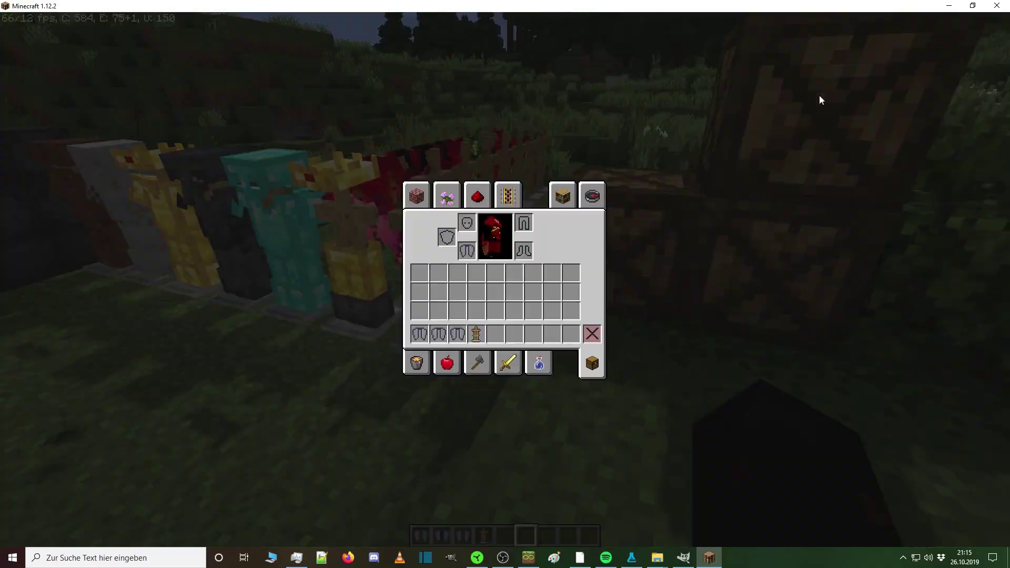
pyautogui.click(948, 8)
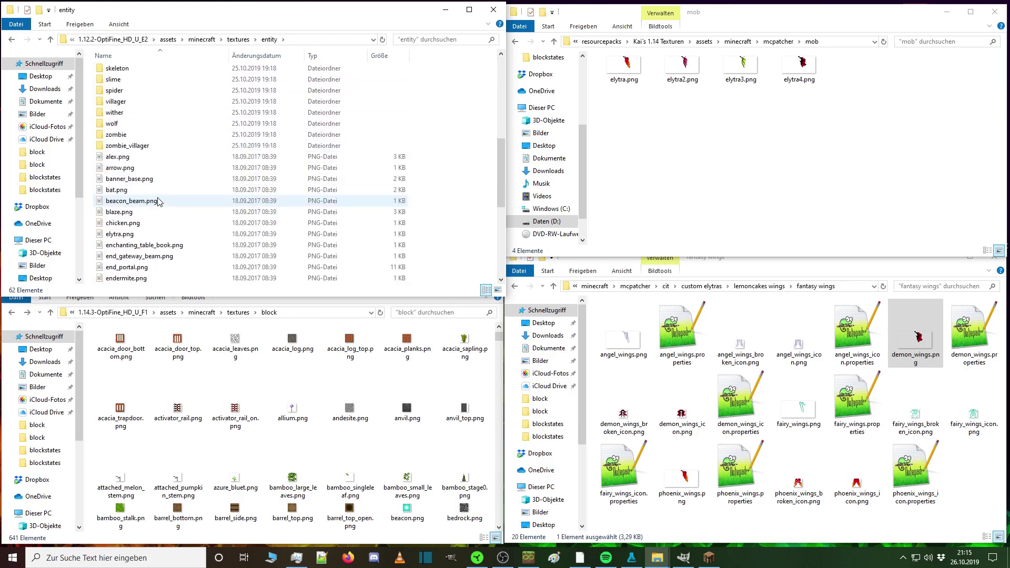
pyautogui.scroll(-4, 176, 211)
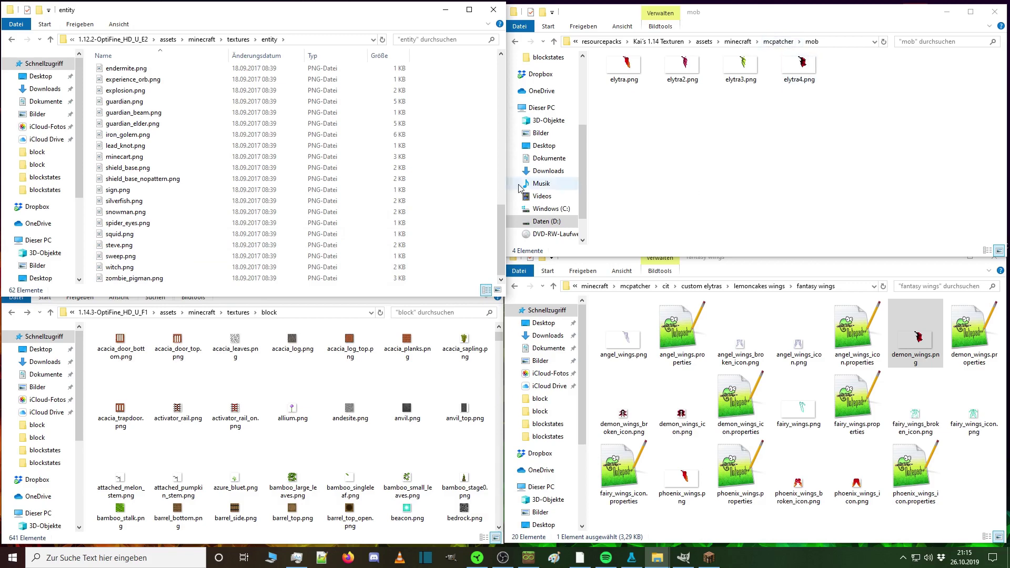
pyautogui.scroll(10, 240, 179)
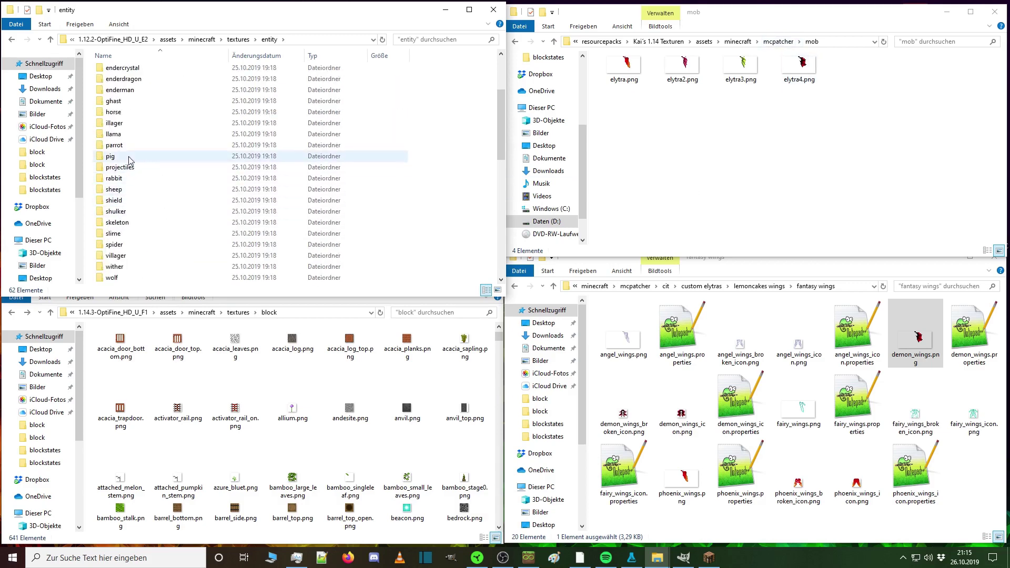
pyautogui.scroll(1, 134, 121)
pyautogui.click(129, 123)
# Create a folder named creeper in the resource pack's mcpatcher mob folder.
pyautogui.click(797, 128)
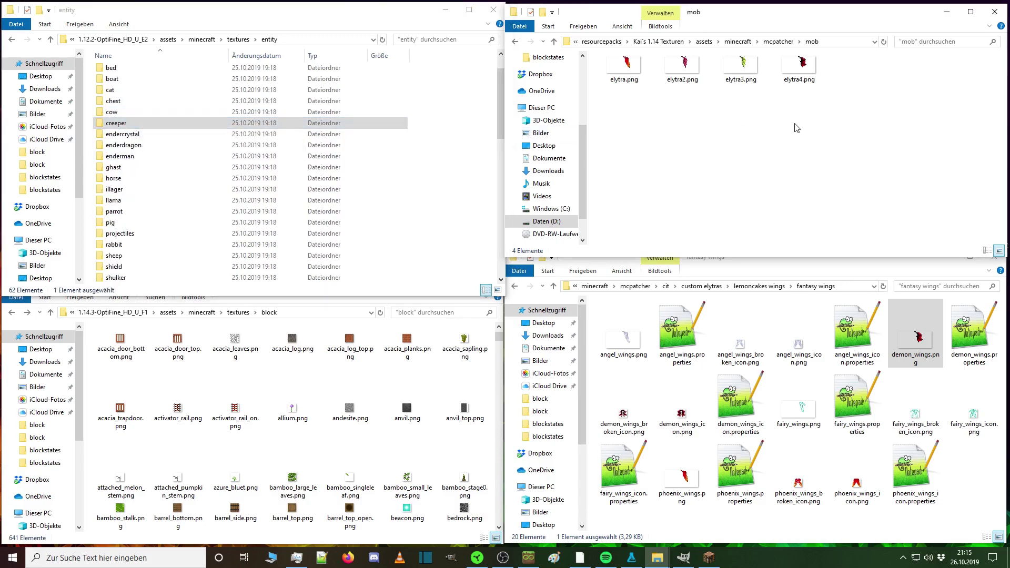
pyautogui.rightClick(735, 131)
pyautogui.moveTo(790, 255)
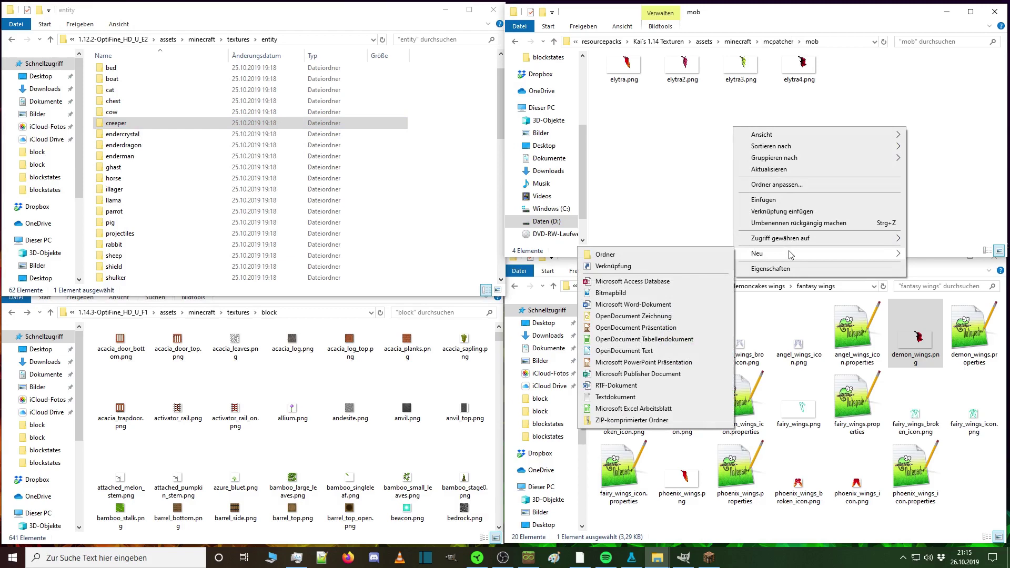
pyautogui.click(674, 254)
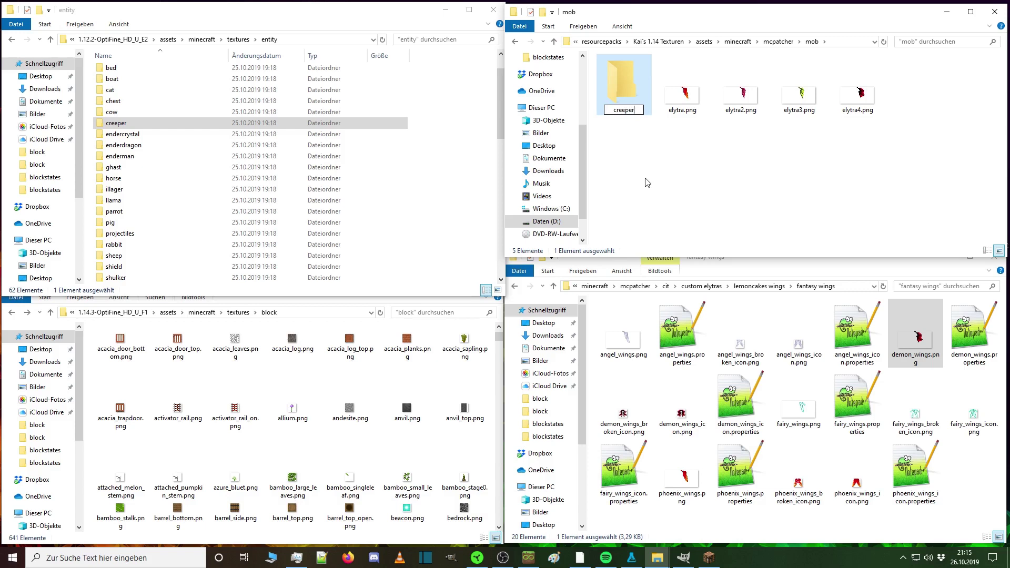
# Copy creeper.png from the original 1.12.2 creeper entity folder into the new creeper folder.
pyautogui.doubleClick(635, 80)
pyautogui.doubleClick(188, 125)
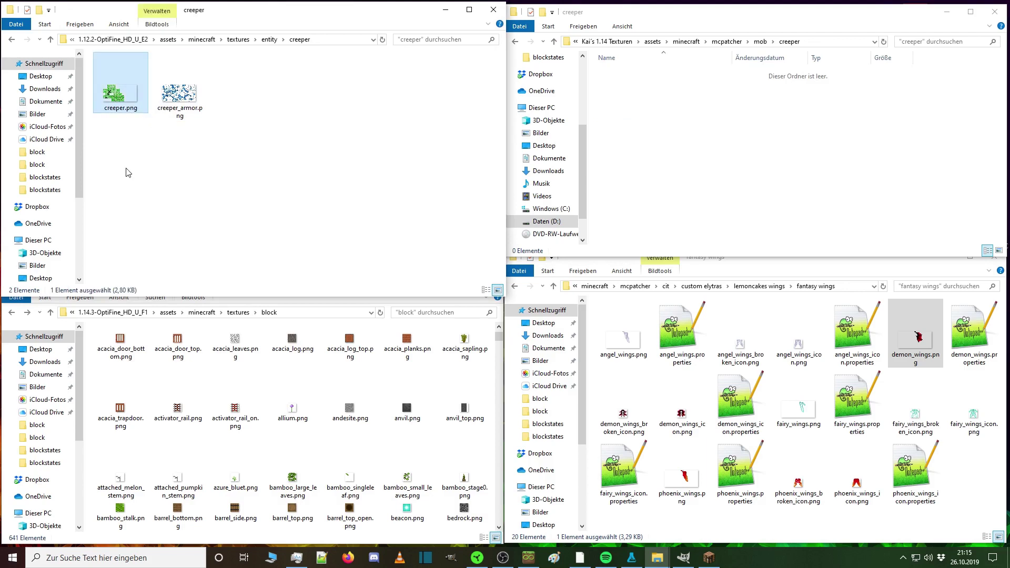
pyautogui.click(707, 156)
pyautogui.hotkey('ctrl', 'v')
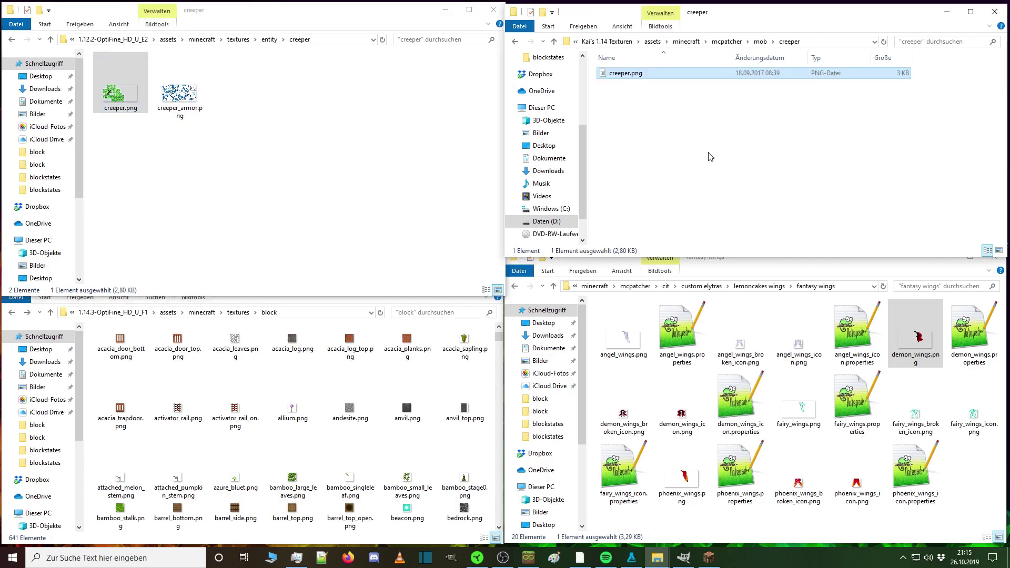
pyautogui.press('F2')
pyautogui.click(664, 114)
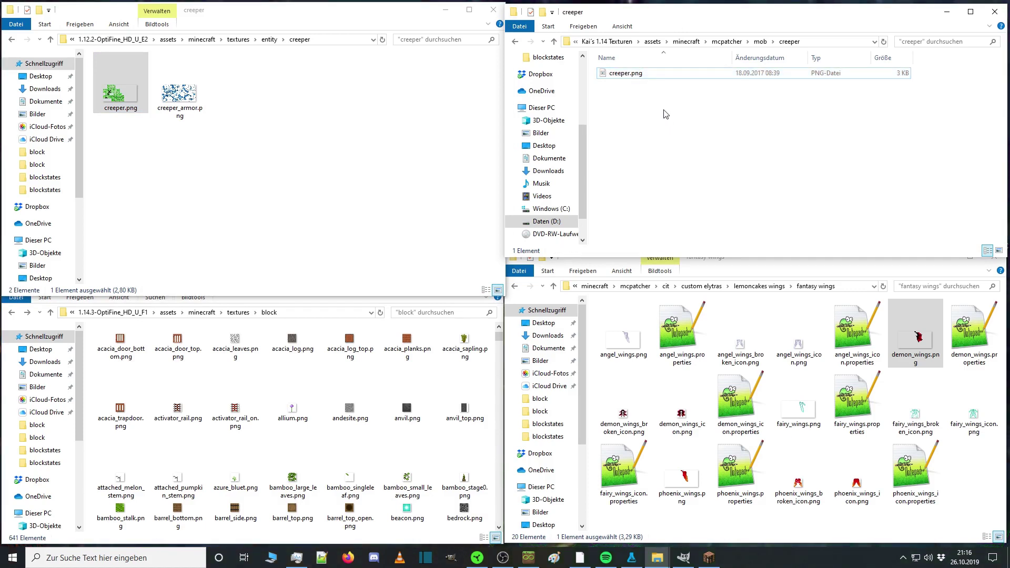
# Duplicate creeper.png in the new folder as creeper2.png and open the copy in GIMP.
pyautogui.click(663, 80)
pyautogui.hotkey('ctrl', 'c')
pyautogui.hotkey('ctrl', 'v')
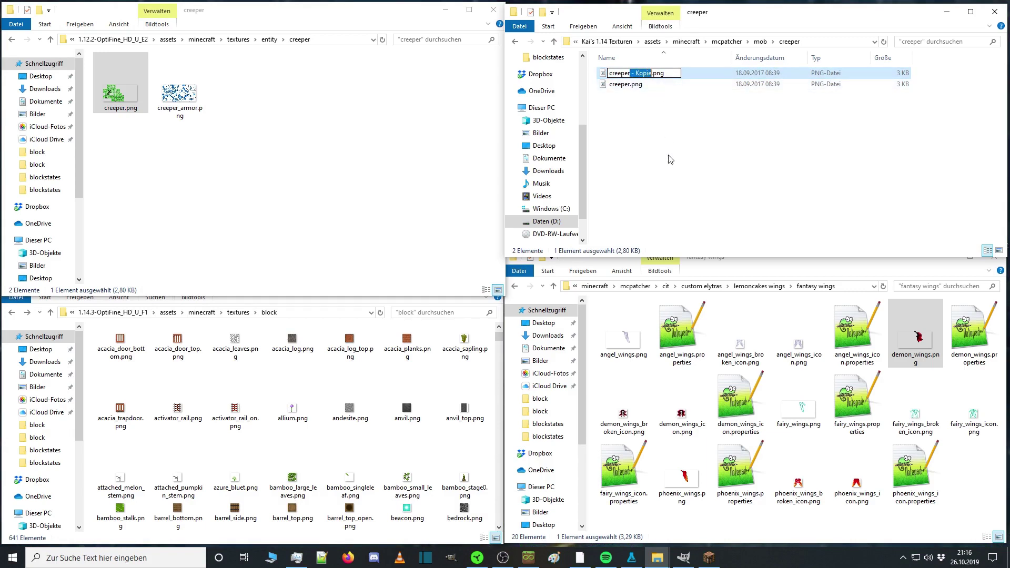
pyautogui.click(679, 183)
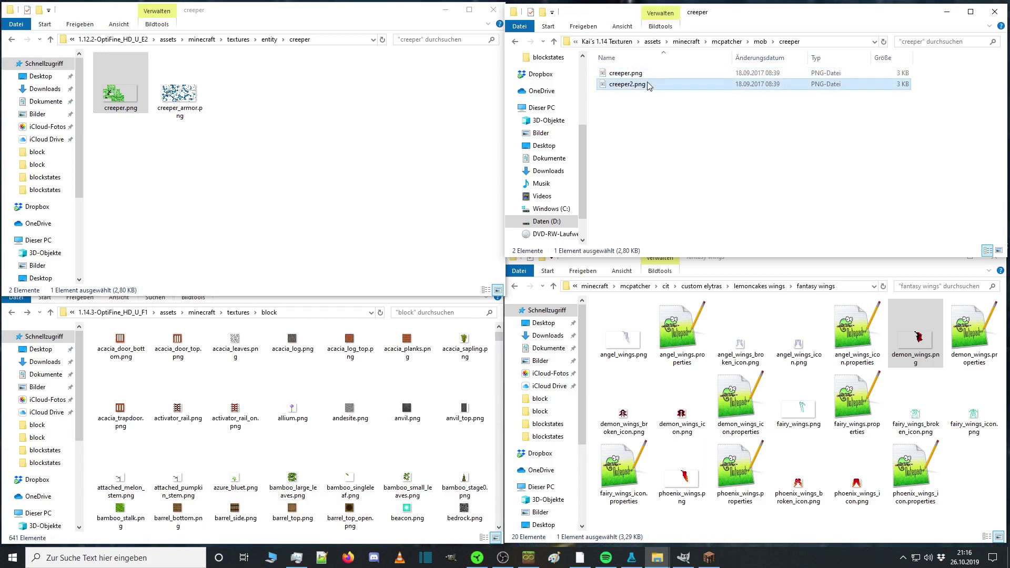
pyautogui.rightClick(648, 85)
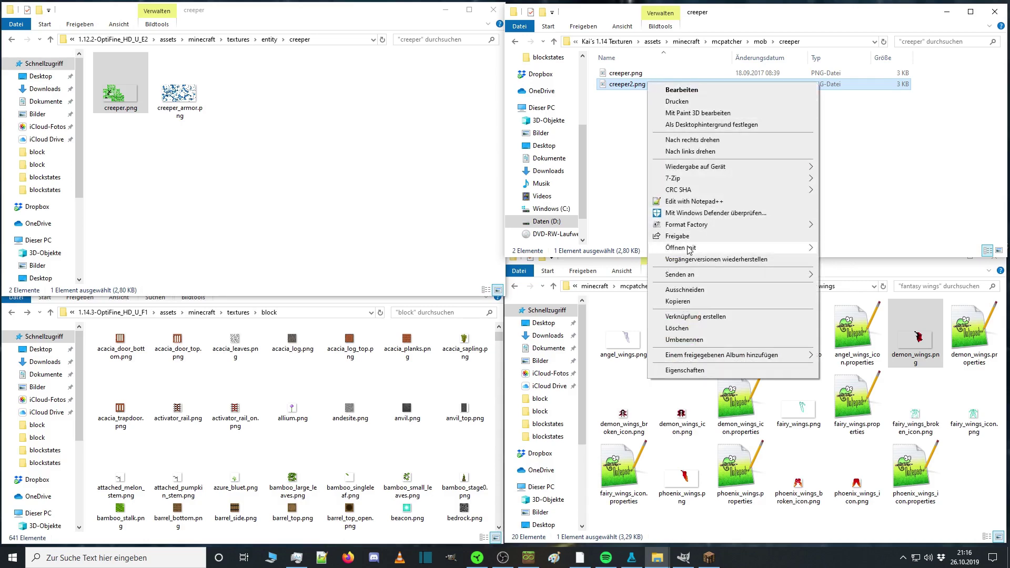
pyautogui.click(826, 271)
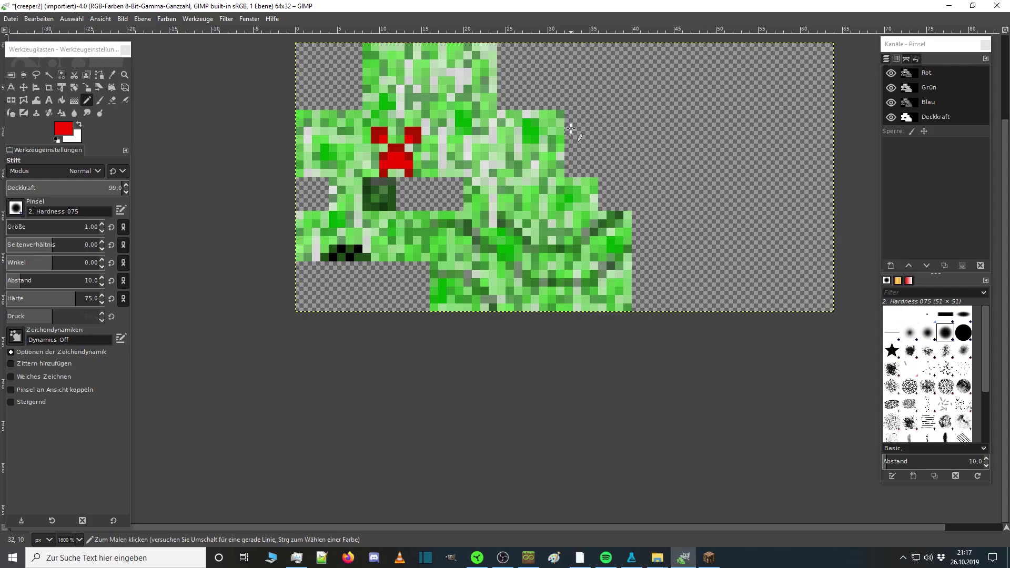
# Export the creeper texture with the red face as creeper2.png, replacing the existing file in the mob creeper folder.
pyautogui.click(11, 18)
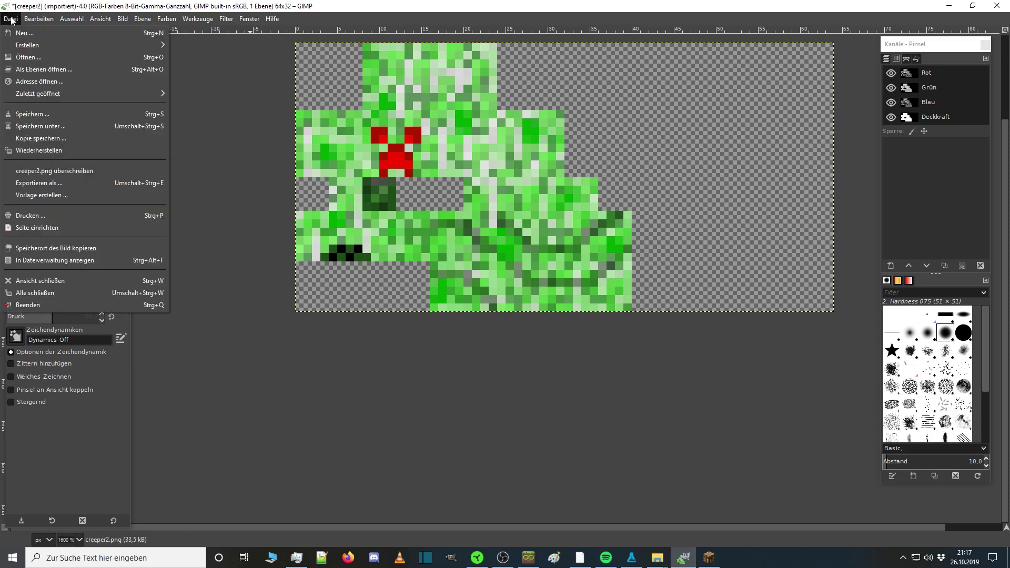
pyautogui.click(43, 183)
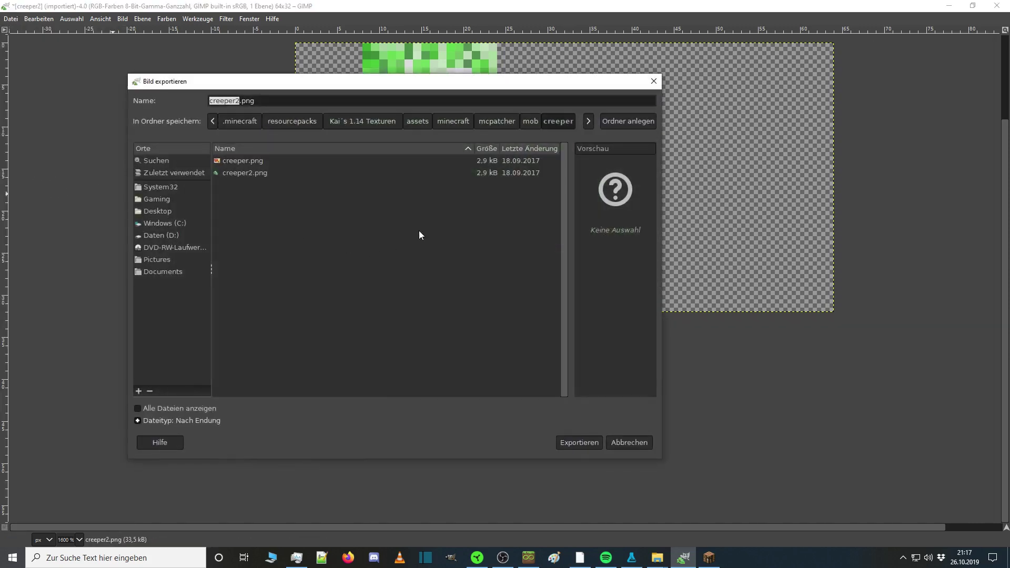
pyautogui.click(593, 443)
pyautogui.click(430, 325)
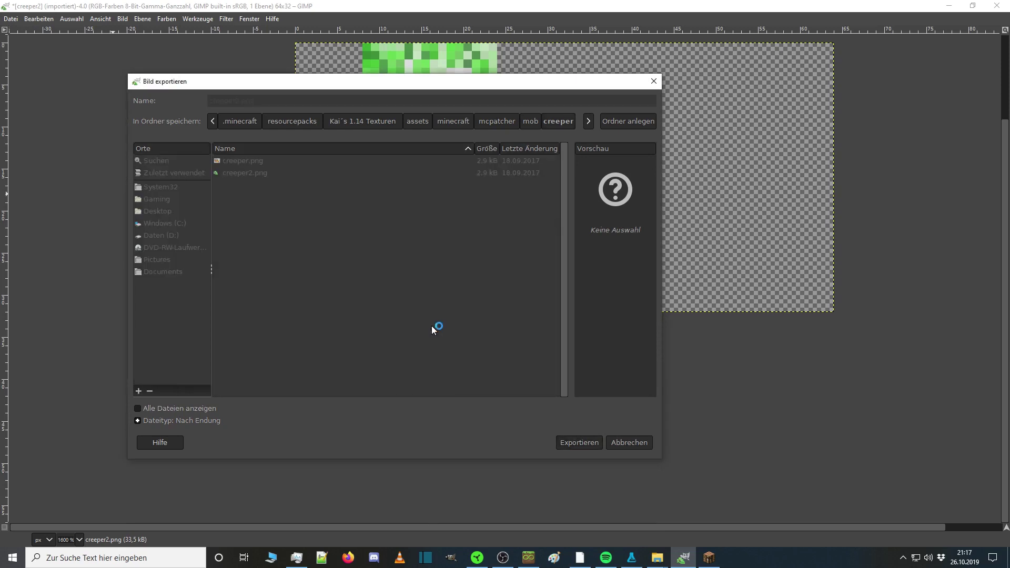
pyautogui.click(539, 384)
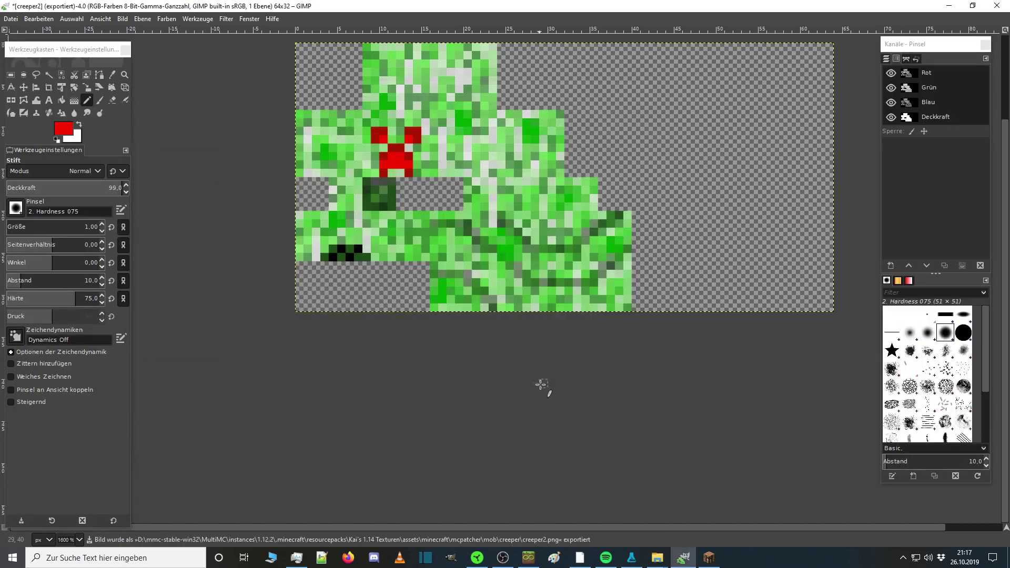
# Switch back to Minecraft, put a creeper spawn egg in the fifth hotbar slot and hold it.
pyautogui.click(709, 557)
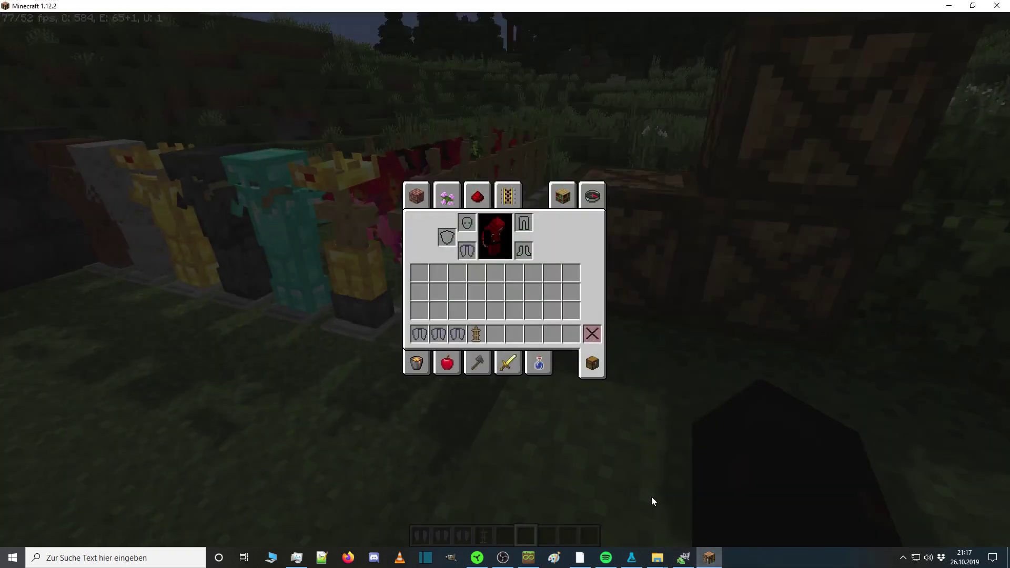
pyautogui.click(416, 362)
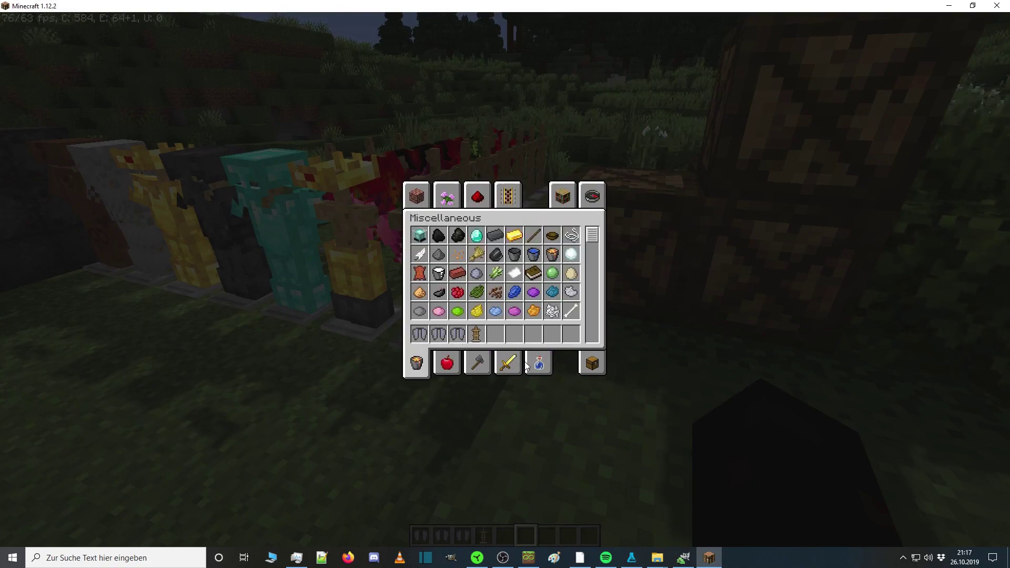
pyautogui.scroll(-1, 515, 316)
pyautogui.click(495, 273)
pyautogui.click(495, 334)
pyautogui.press('e')
pyautogui.press('5')
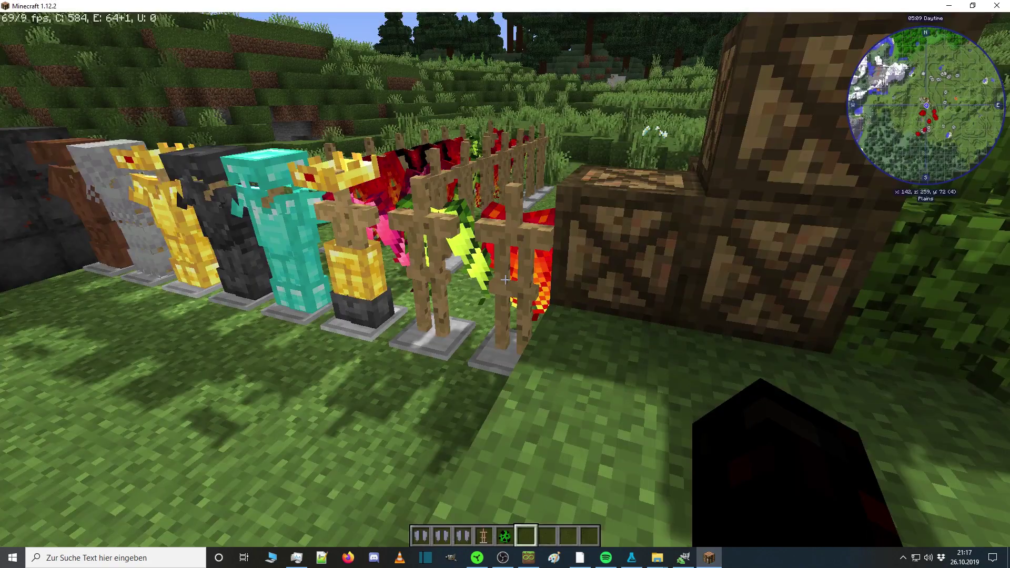
# Reload the resource packs and spawn a row of four creepers on the grass near the armor stands.
pyautogui.press('w')
pyautogui.press('space')
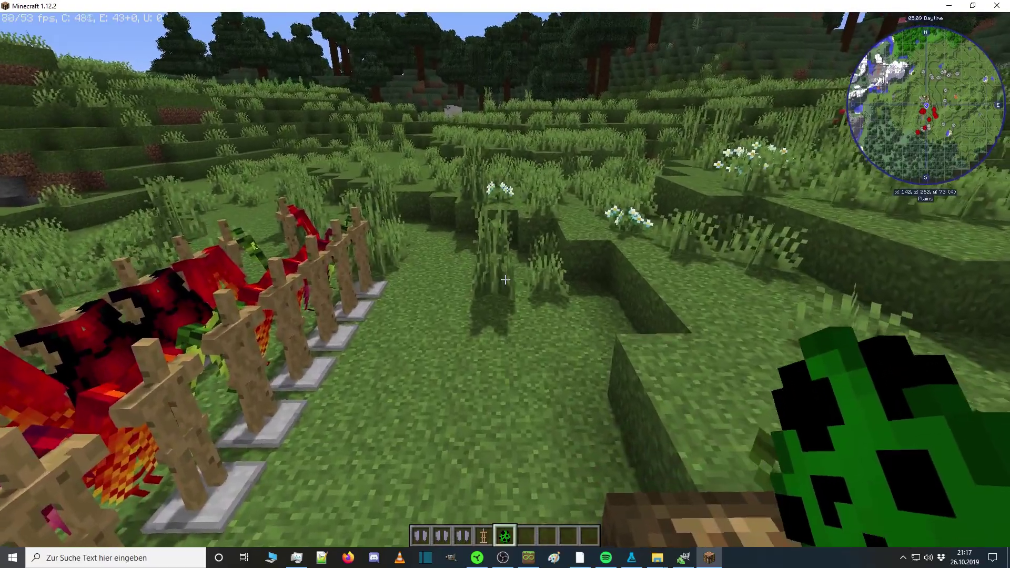
pyautogui.rightClick(505, 280)
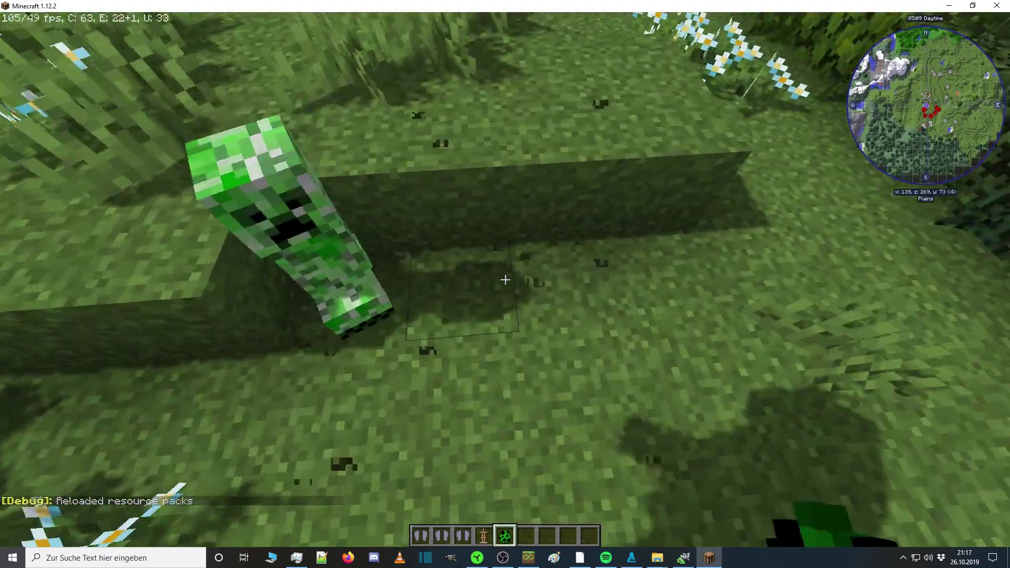
pyautogui.rightClick(505, 280)
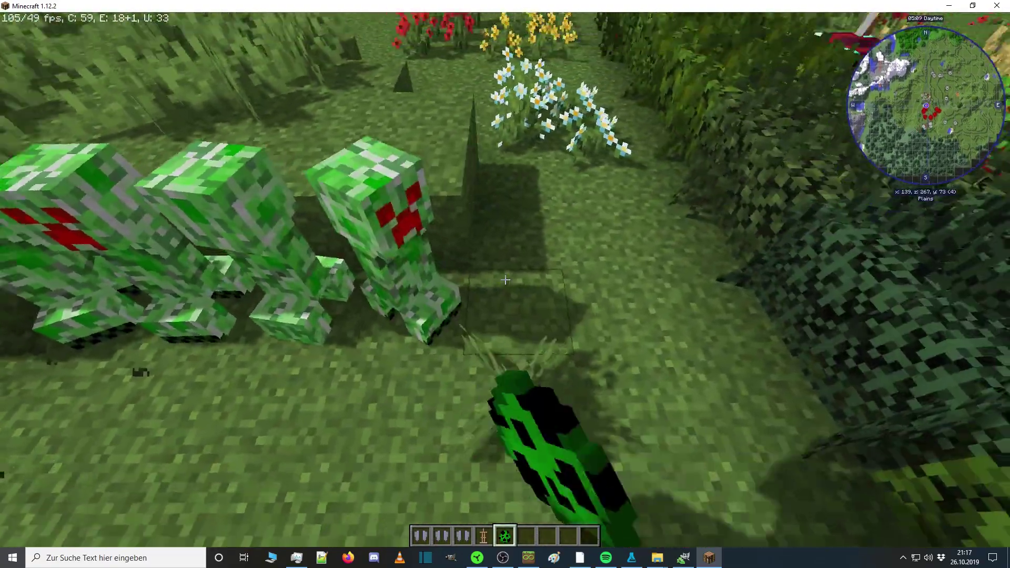
pyautogui.press('s')
pyautogui.press('w')
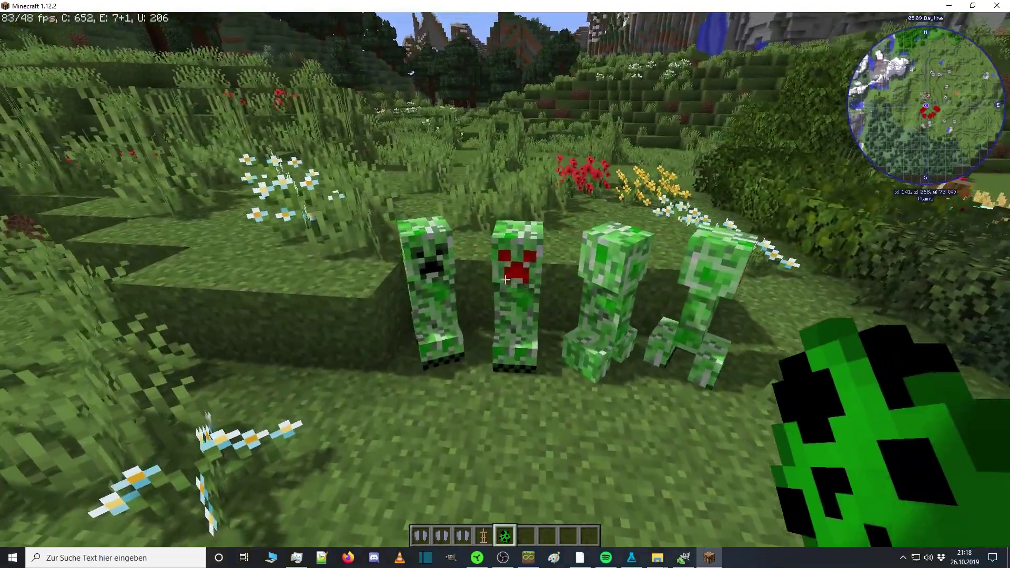
# Spawn more creepers around the first row and step back to compare their face textures.
pyautogui.press('d')
pyautogui.press('w')
pyautogui.press('d')
pyautogui.rightClick(505, 280)
pyautogui.rightClick(505, 280)
pyautogui.rightClick(505, 279)
pyautogui.rightClick(505, 279)
pyautogui.press('s')
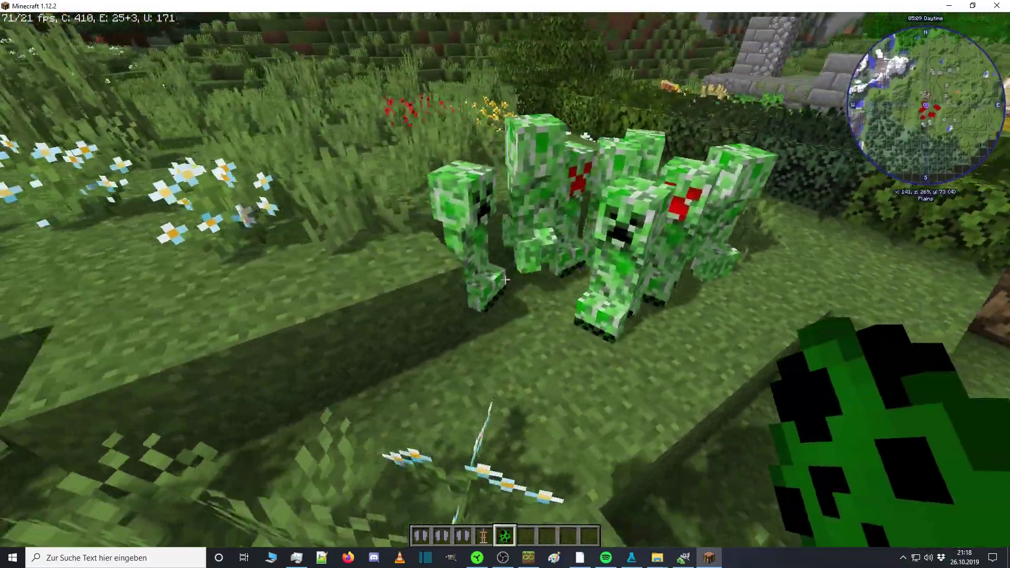
# Switch to an empty hand and fly around the showcase area to examine the block, door and boat textures.
pyautogui.scroll(-1, 505, 279)
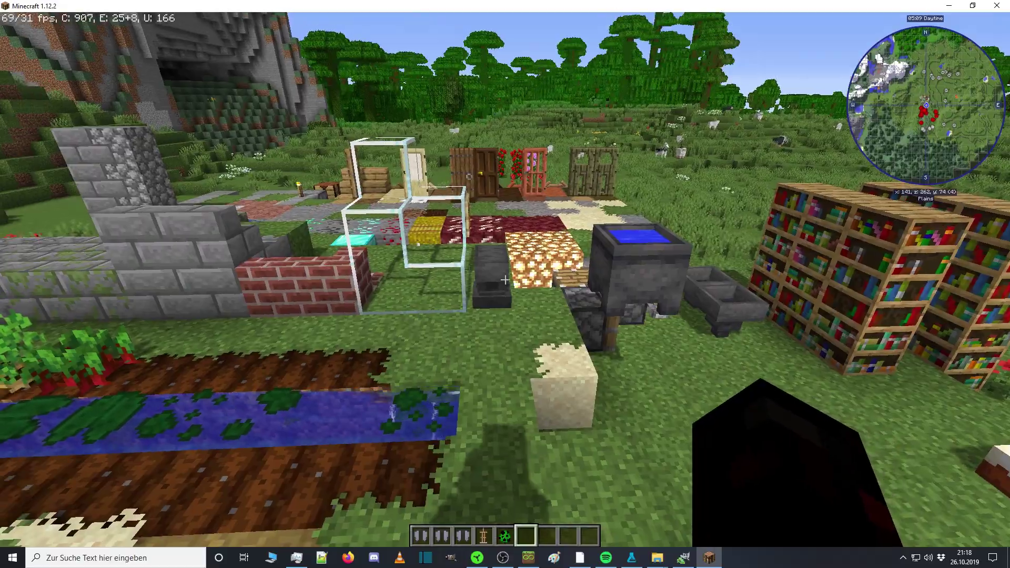
pyautogui.press('w')
pyautogui.press('space')
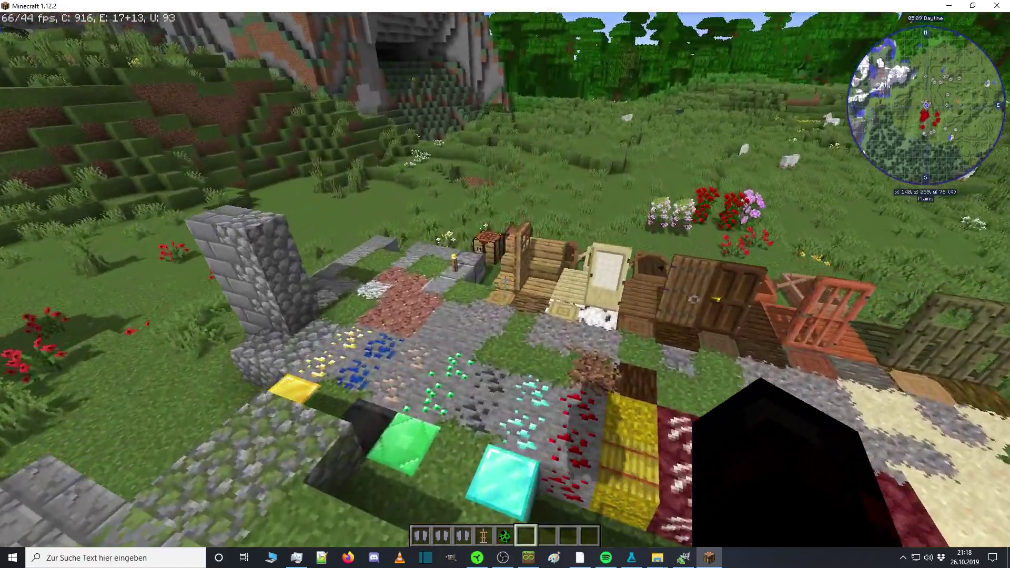
pyautogui.press('w')
pyautogui.press('a')
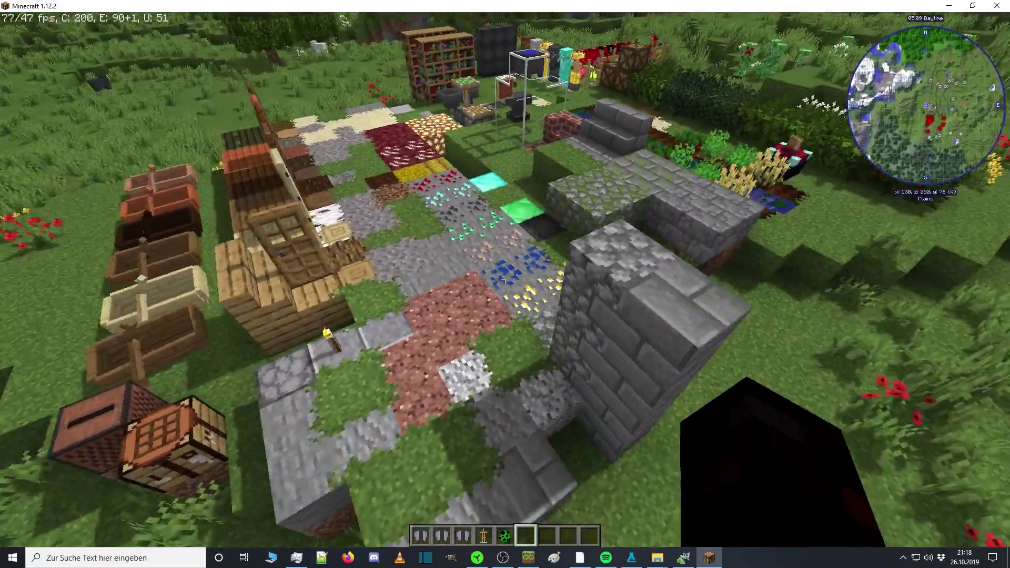
pyautogui.press('w')
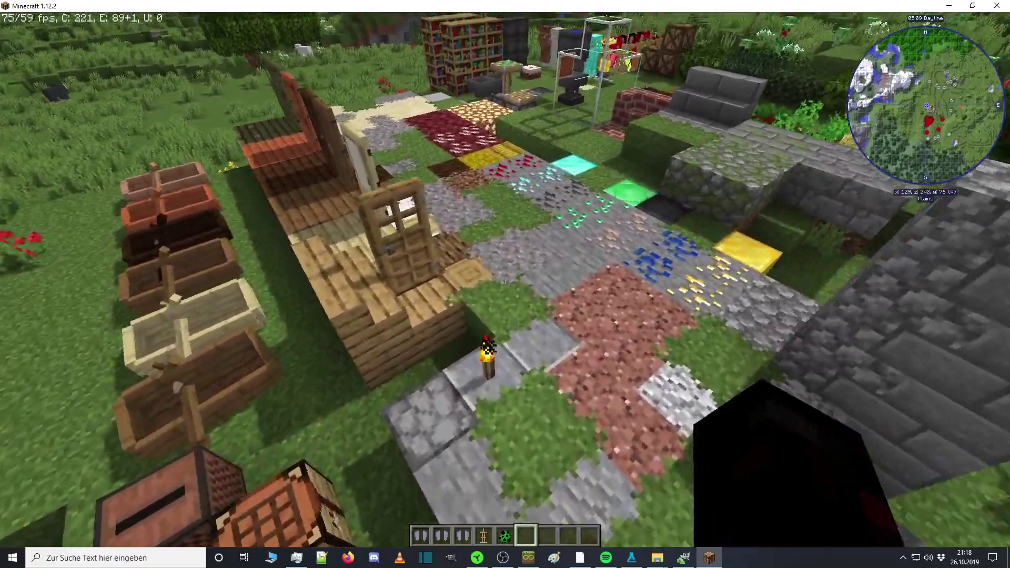
pyautogui.press('w')
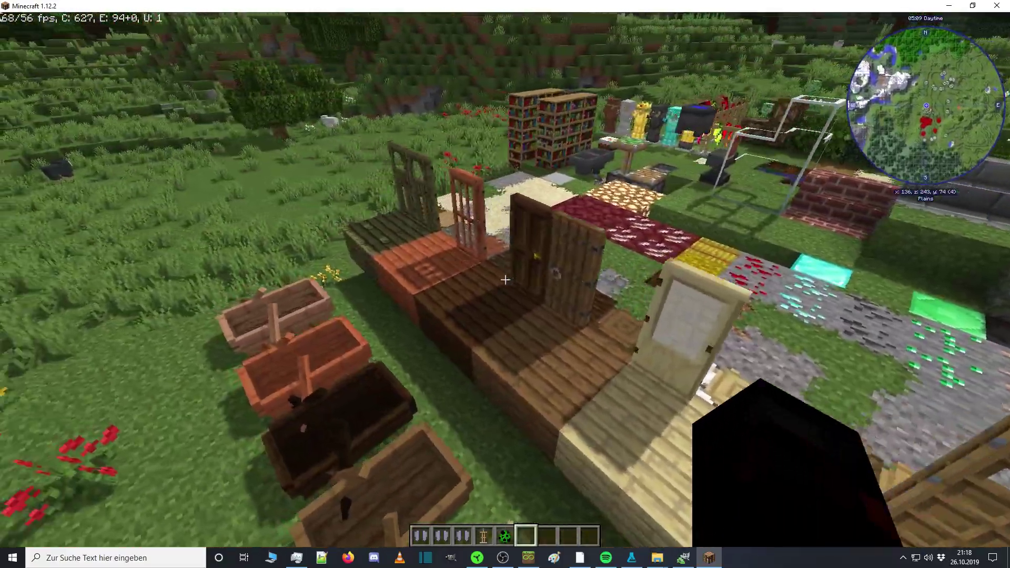
pyautogui.press('w')
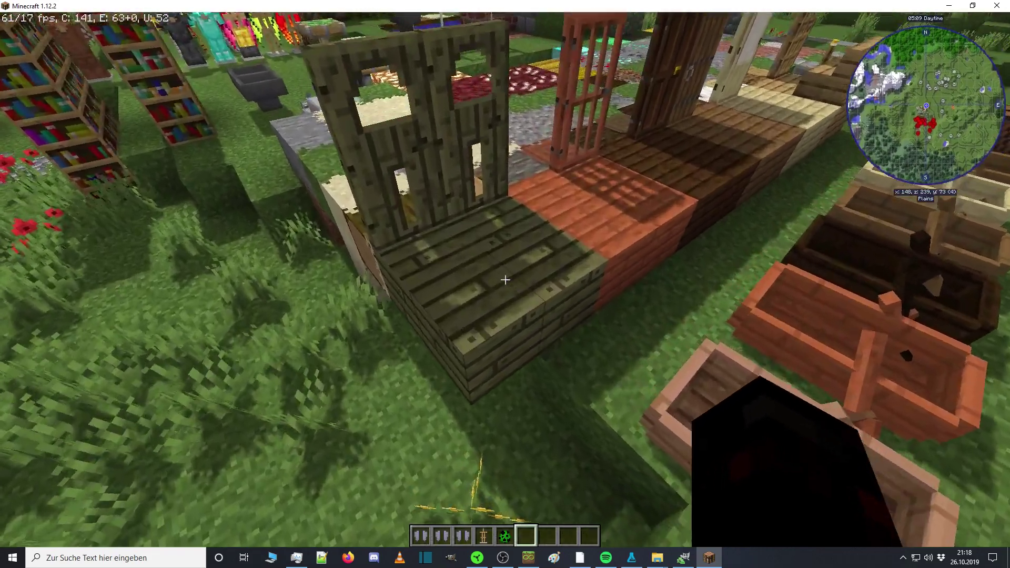
pyautogui.press('w')
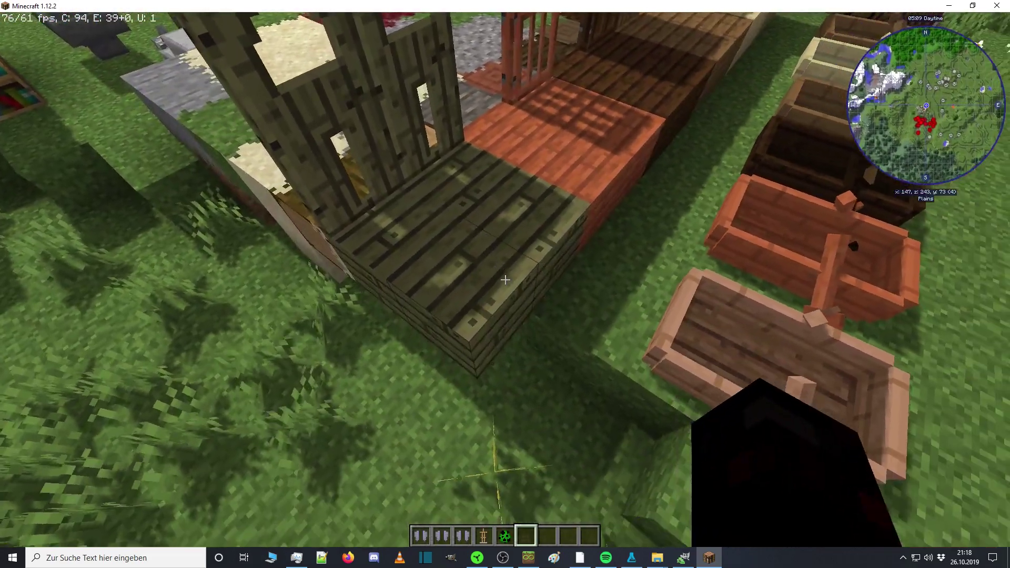
# Clear the elytra, armor stand and creeper egg from the hotbar and show the player's own inventory.
pyautogui.press('e')
pyautogui.keyDown('shift'); pyautogui.click(495, 334); pyautogui.keyUp('shift')
pyautogui.keyDown('shift'); pyautogui.click(457, 335); pyautogui.keyUp('shift')
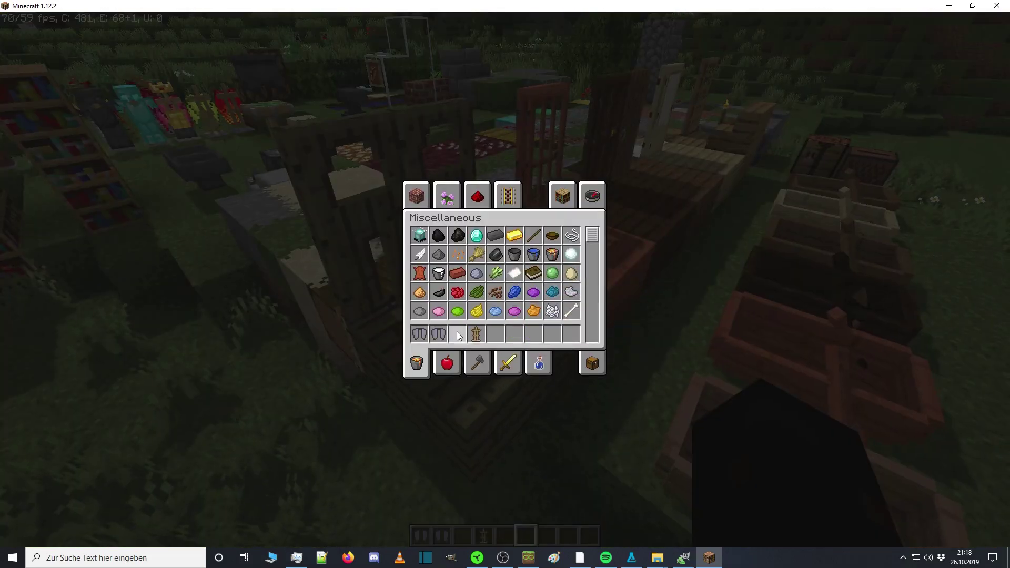
pyautogui.keyDown('shift'); pyautogui.click(476, 334); pyautogui.keyUp('shift')
pyautogui.keyDown('shift'); pyautogui.click(443, 331); pyautogui.keyUp('shift')
pyautogui.keyDown('shift'); pyautogui.click(424, 330); pyautogui.keyUp('shift')
pyautogui.click(590, 362)
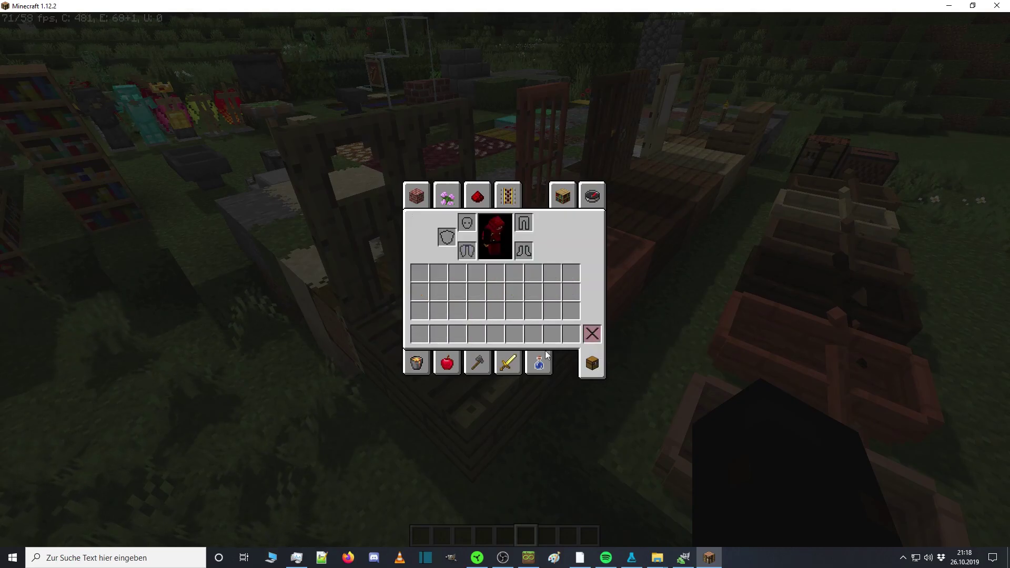
# Close the inventory and fly past the ground blocks, bookshelves, hoppers, pistons and cauldron to the planted water channel to examine their textures.
pyautogui.press('e')
pyautogui.press('w')
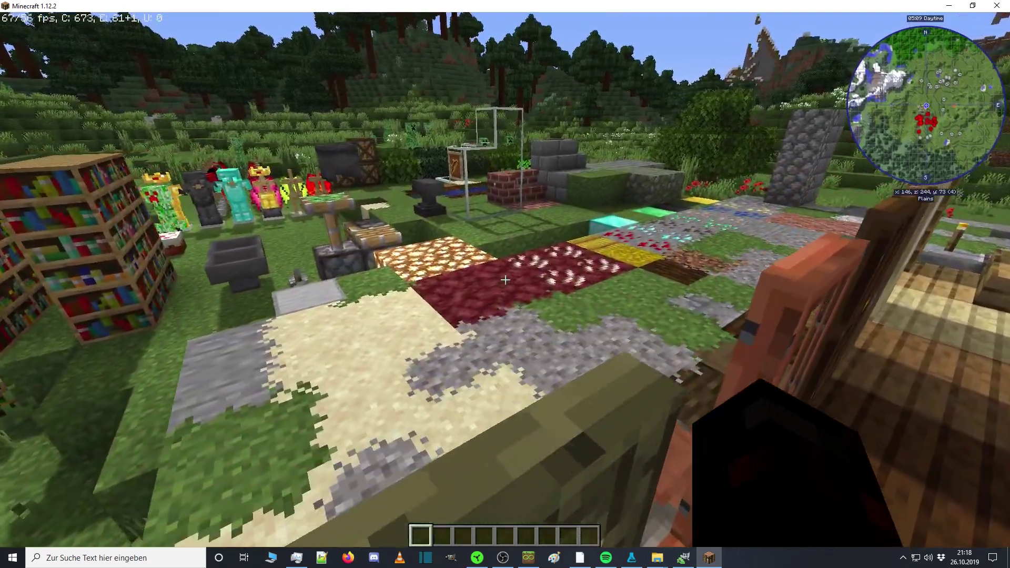
pyautogui.scroll(3, 505, 279)
pyautogui.press('w')
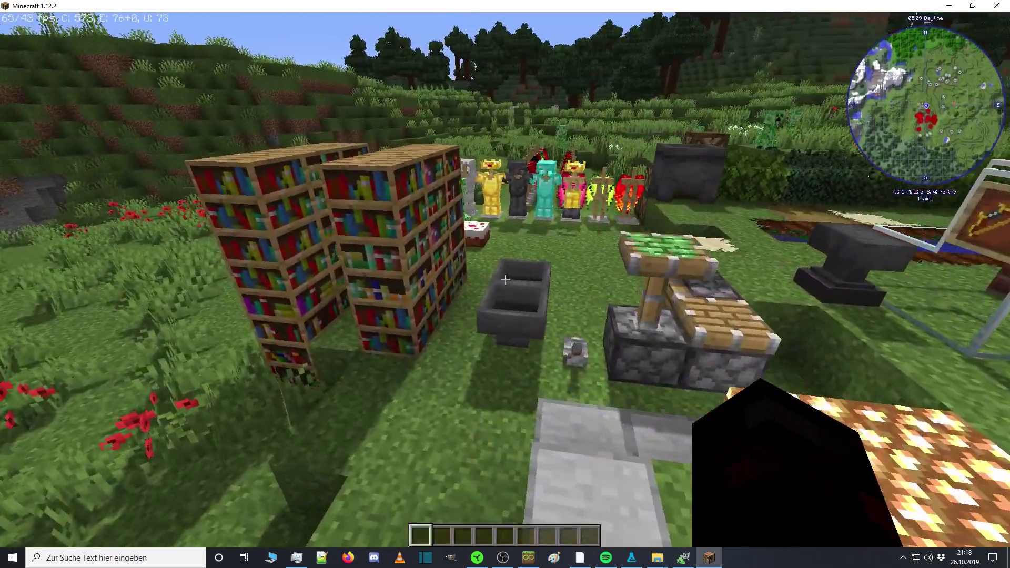
pyautogui.press('w')
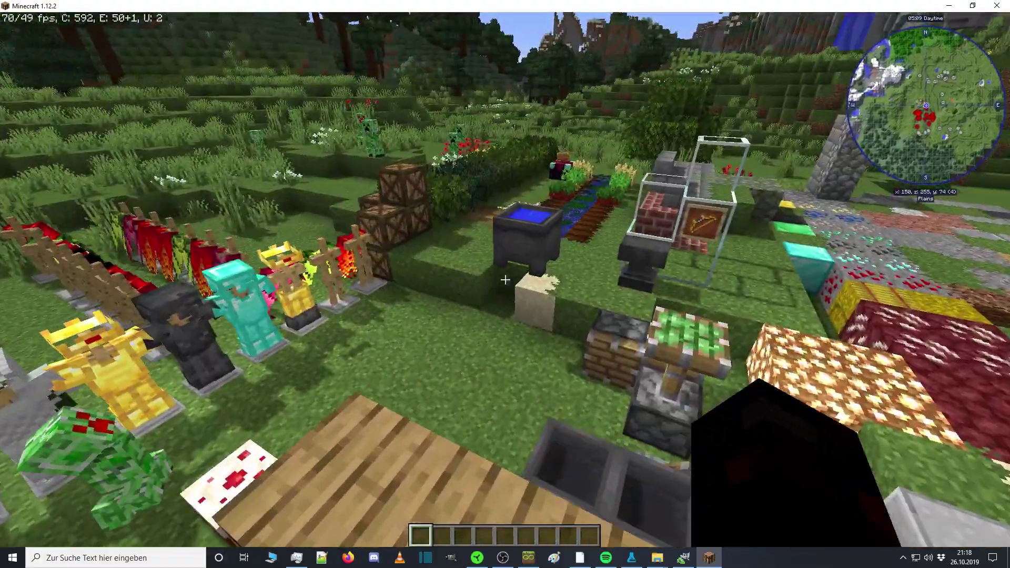
pyautogui.press('d')
pyautogui.press('w')
pyautogui.press('w')
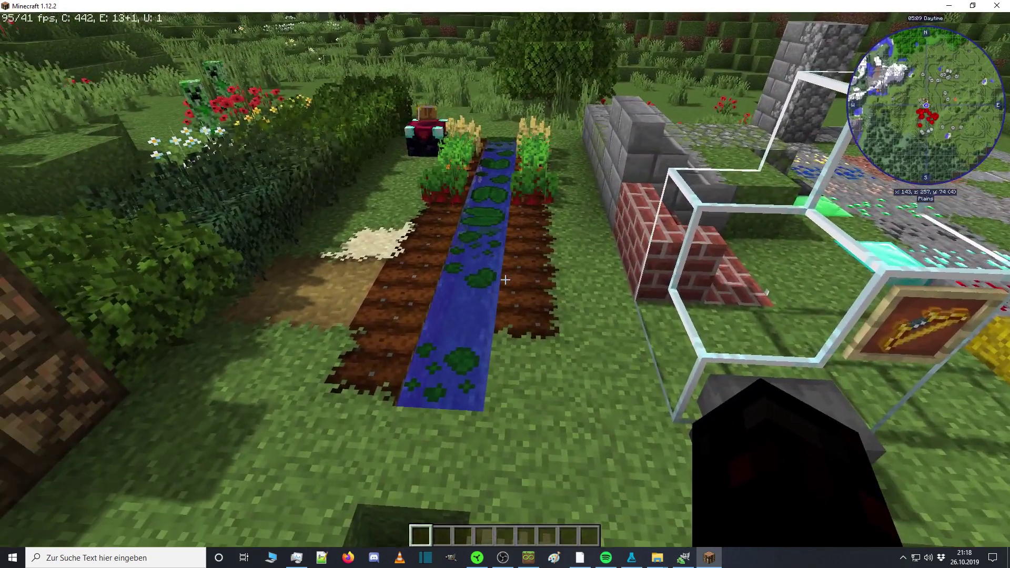
# Pick a lily pad from the water channel and remove it again from the player's inventory.
pyautogui.press('w')
pyautogui.middleClick(505, 280)
pyautogui.press('w')
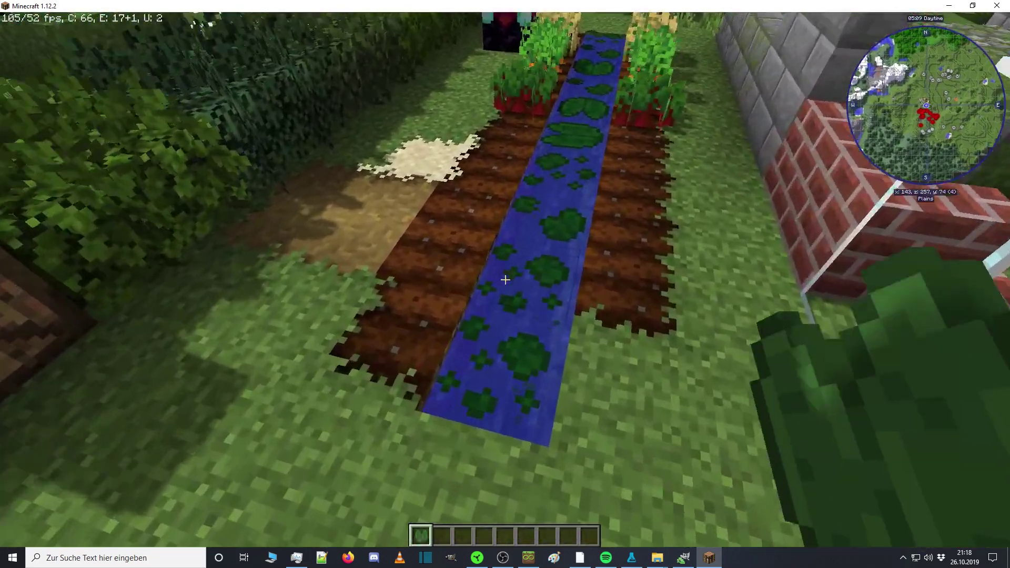
pyautogui.press('e')
pyautogui.keyDown('shift'); pyautogui.click(421, 331); pyautogui.keyUp('shift')
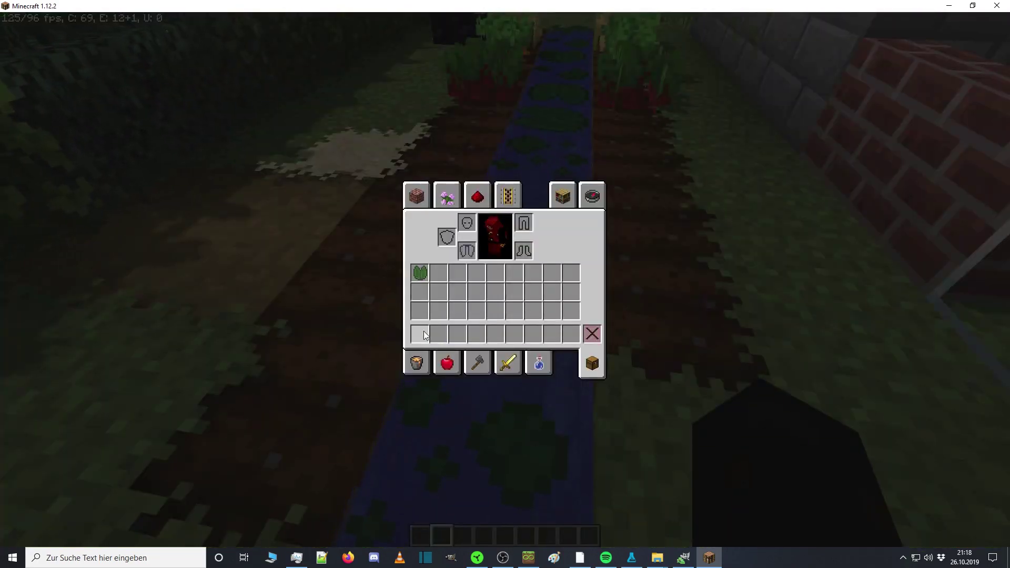
pyautogui.click(424, 275)
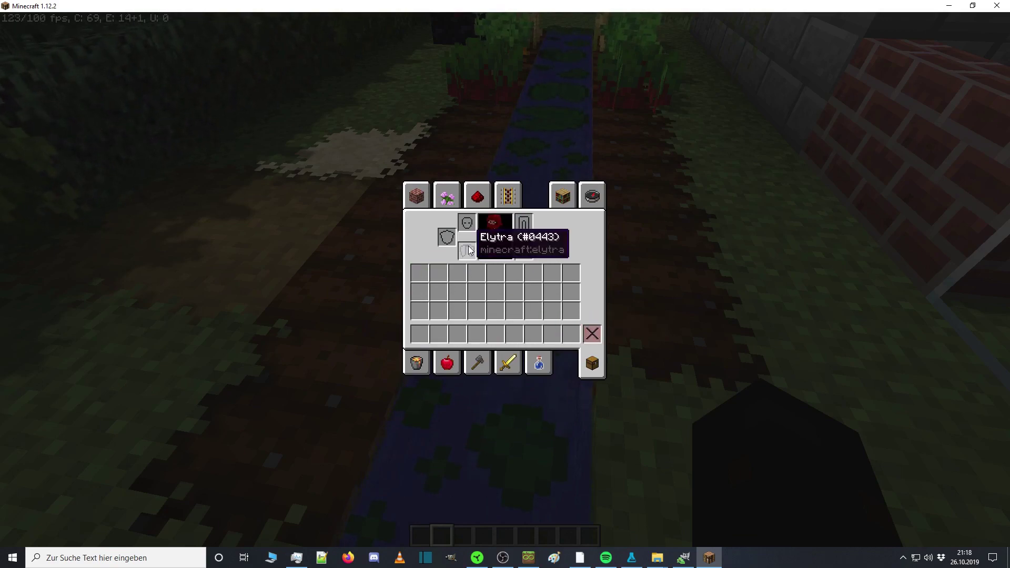
# Return to the showcase and view the armor stands, cake and bookshelves from above.
pyautogui.press('e')
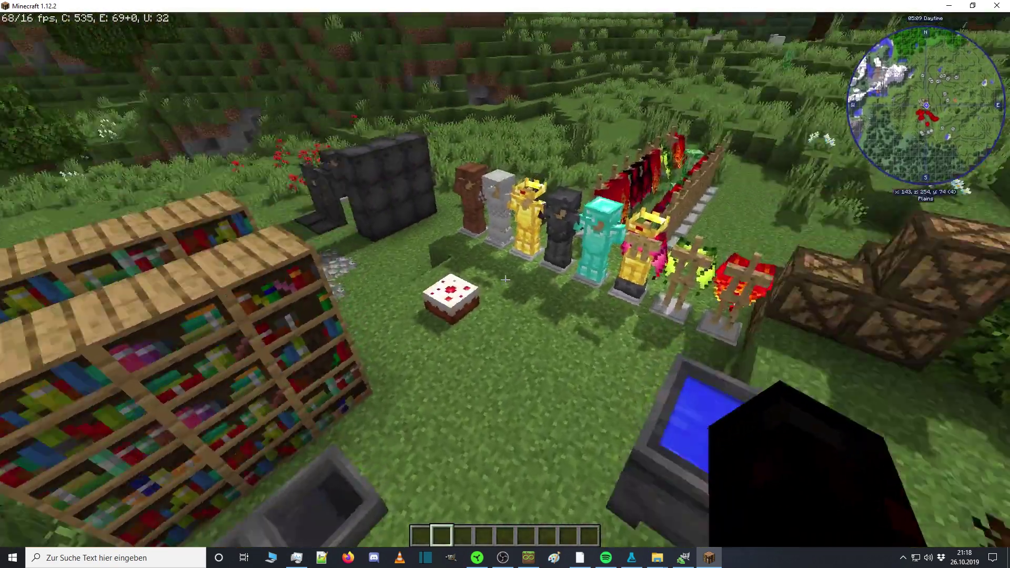
pyautogui.press('w')
pyautogui.press('w')
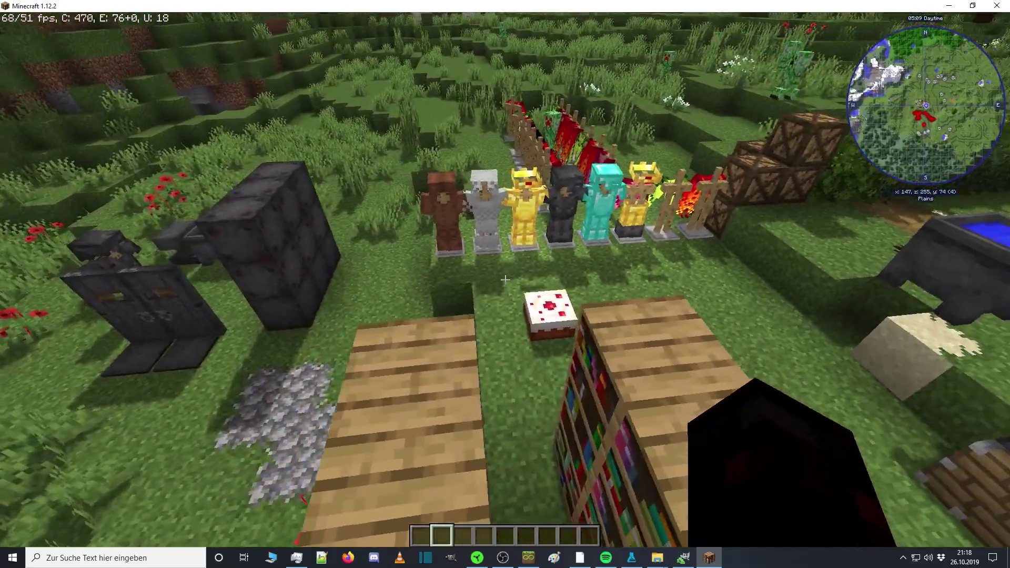